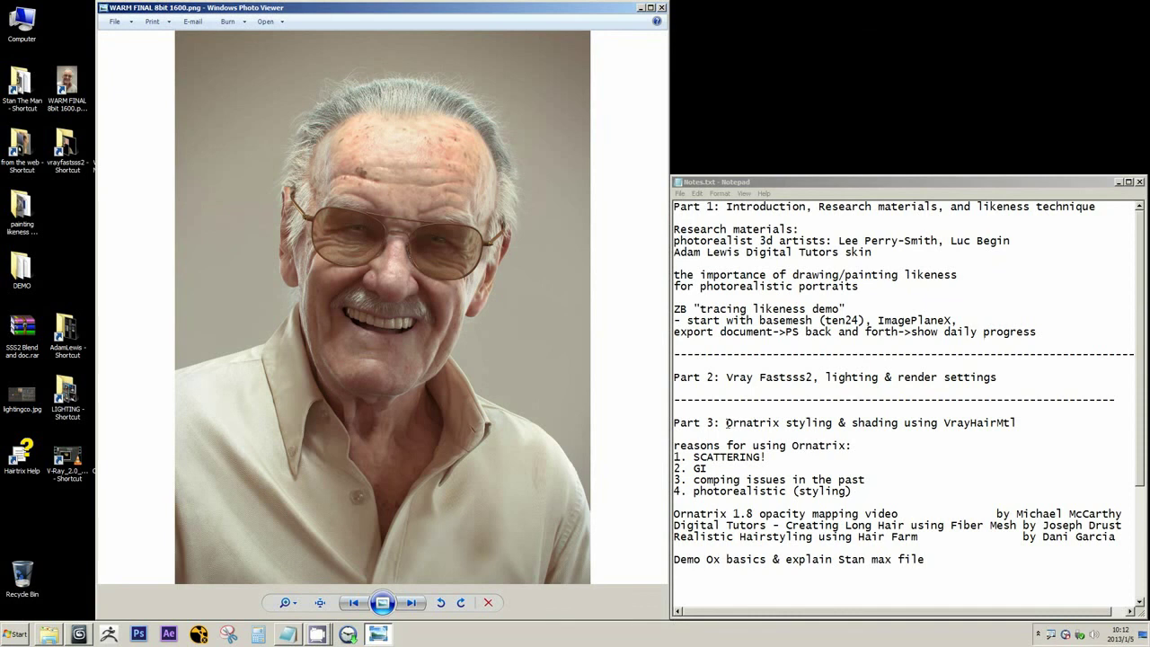
- Examine the portrait's hair up close and review the Part 1 to Part 3 sections of the notes
{"action": "left_click_drag", "start_coordinate": [726, 422], "coordinate": [901, 427]}
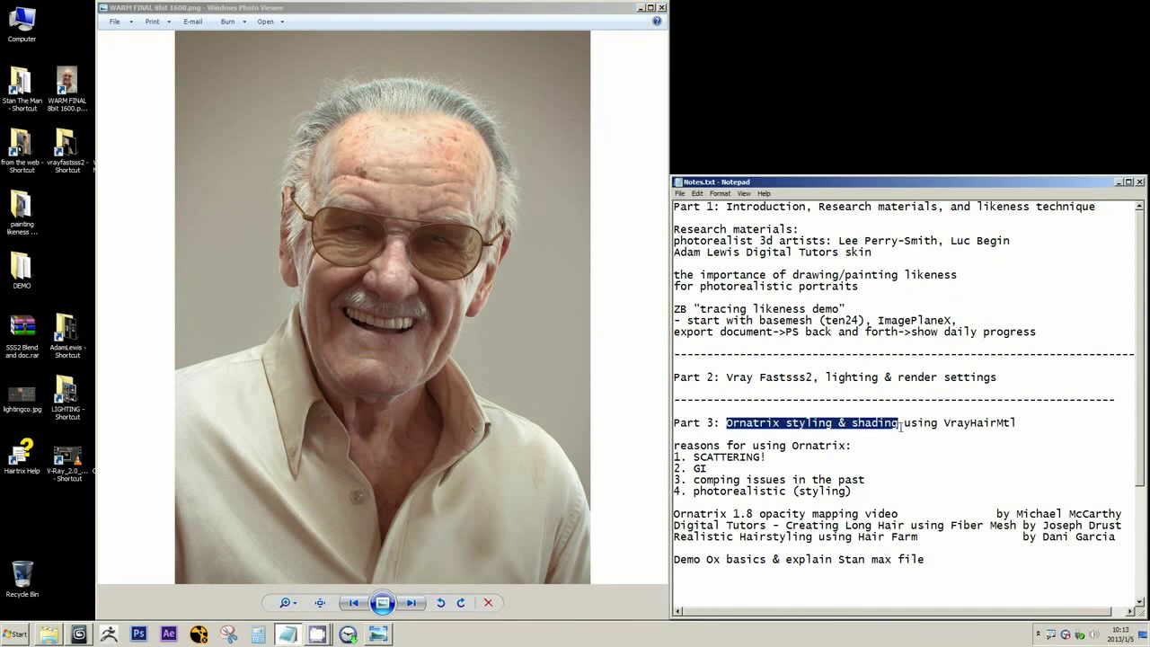
{"action": "left_click", "coordinate": [788, 422]}
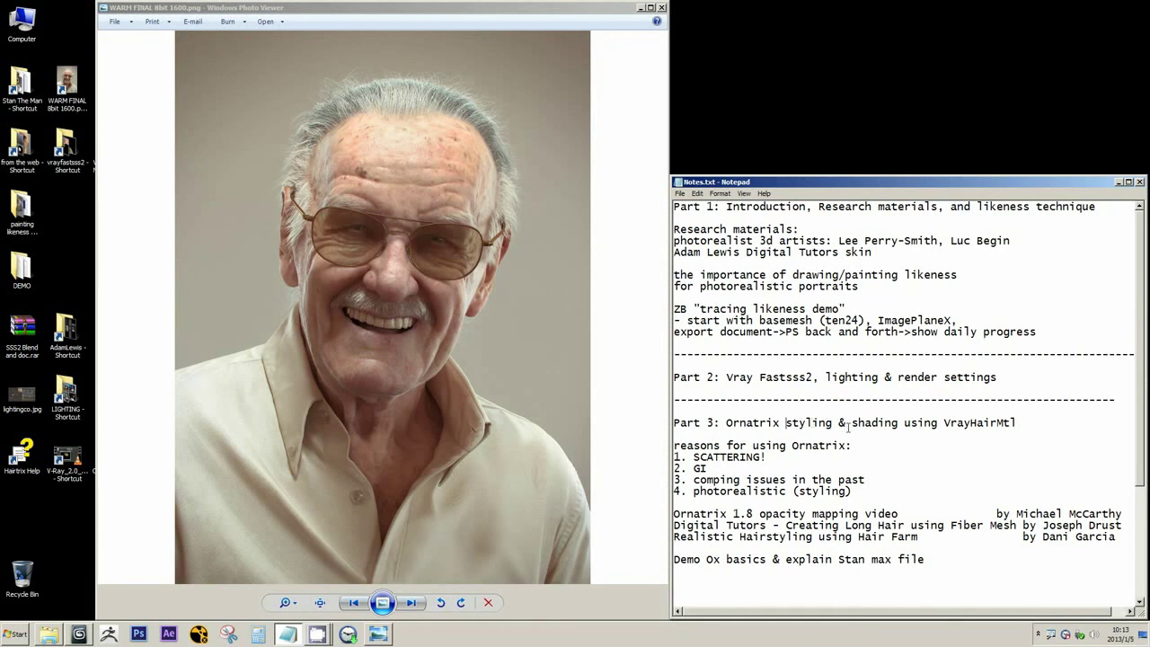
{"action": "left_click", "coordinate": [471, 116]}
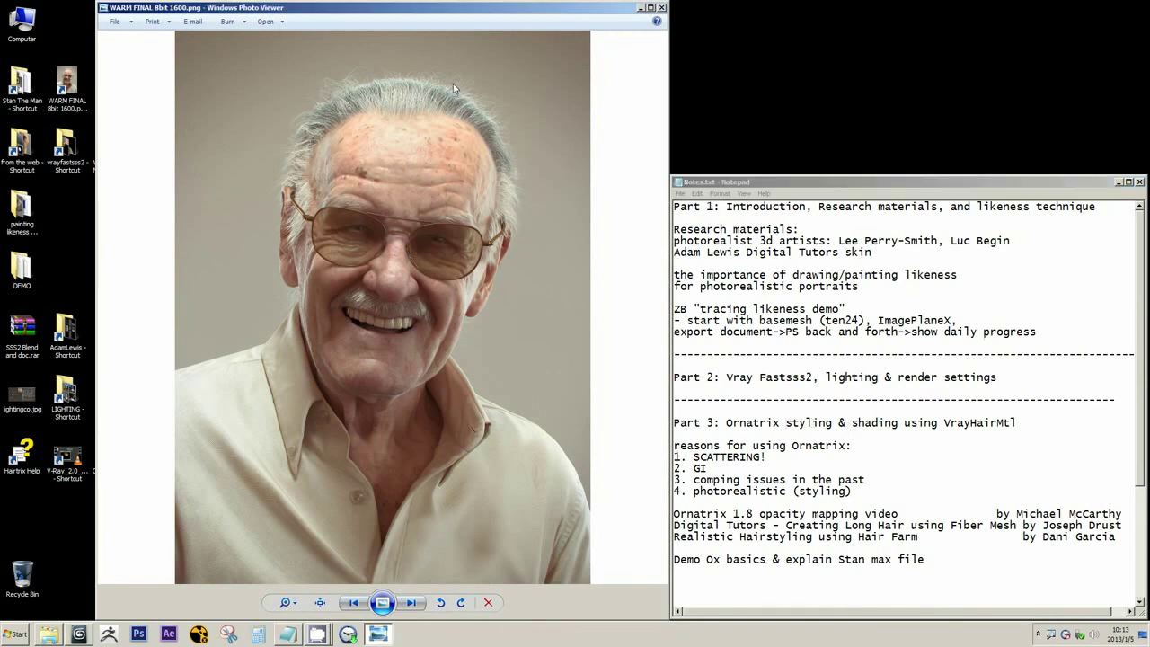
{"action": "scroll", "coordinate": [449, 83], "scroll_direction": "up", "scroll_amount": 2}
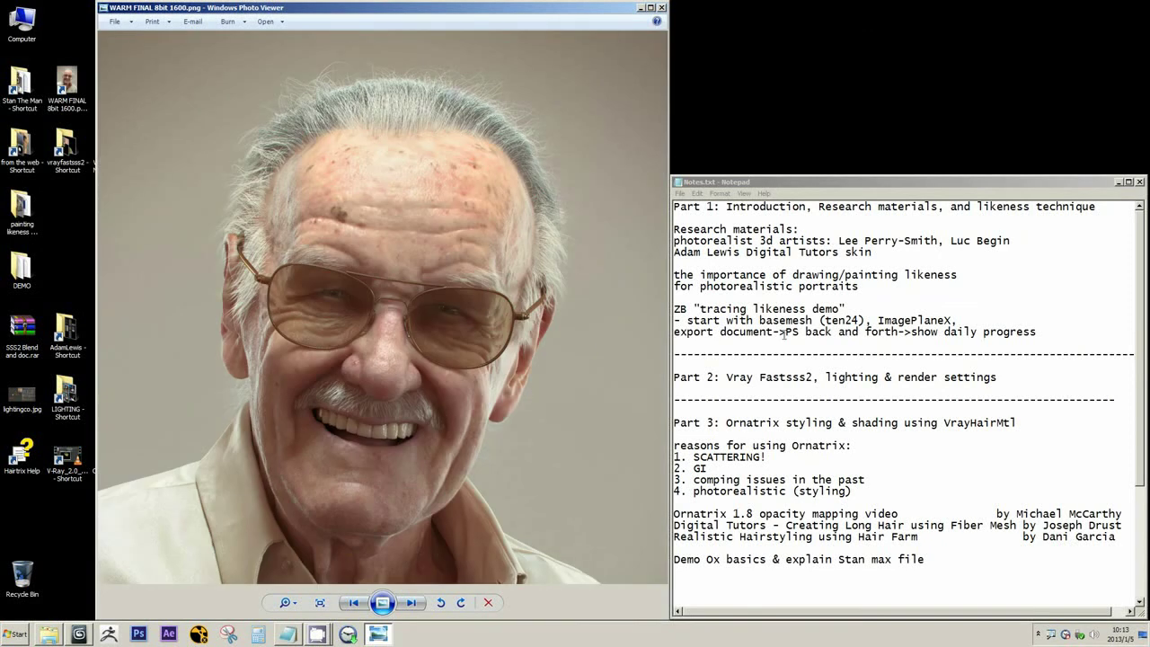
{"action": "left_click_drag", "start_coordinate": [727, 381], "coordinate": [680, 207]}
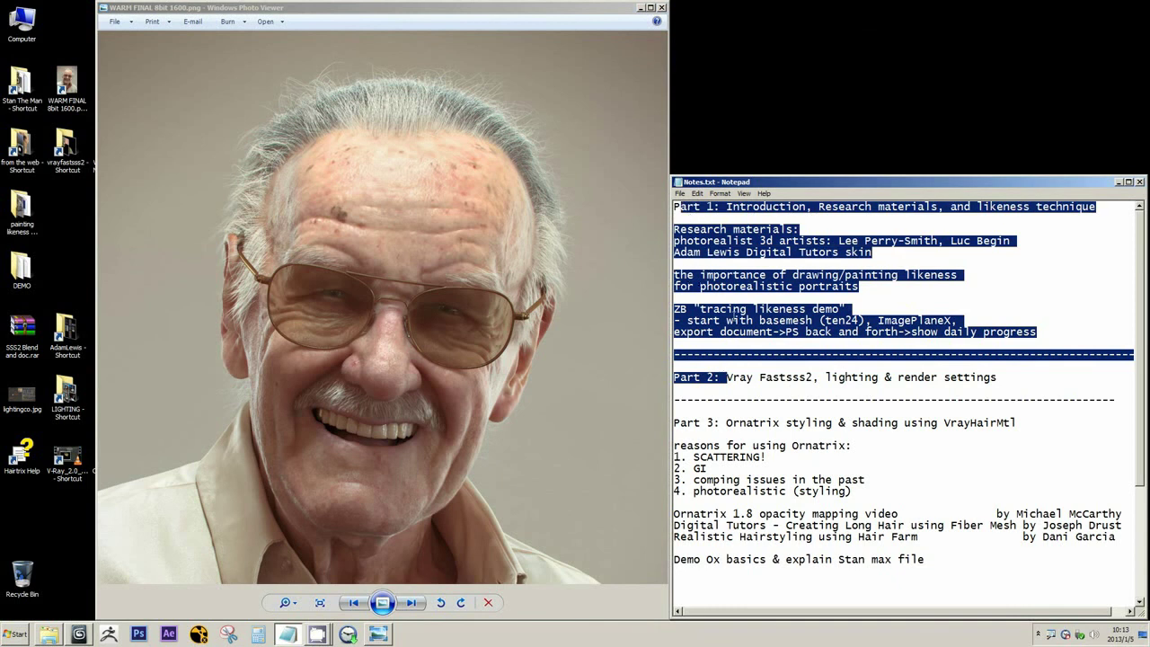
{"action": "left_click", "coordinate": [743, 352]}
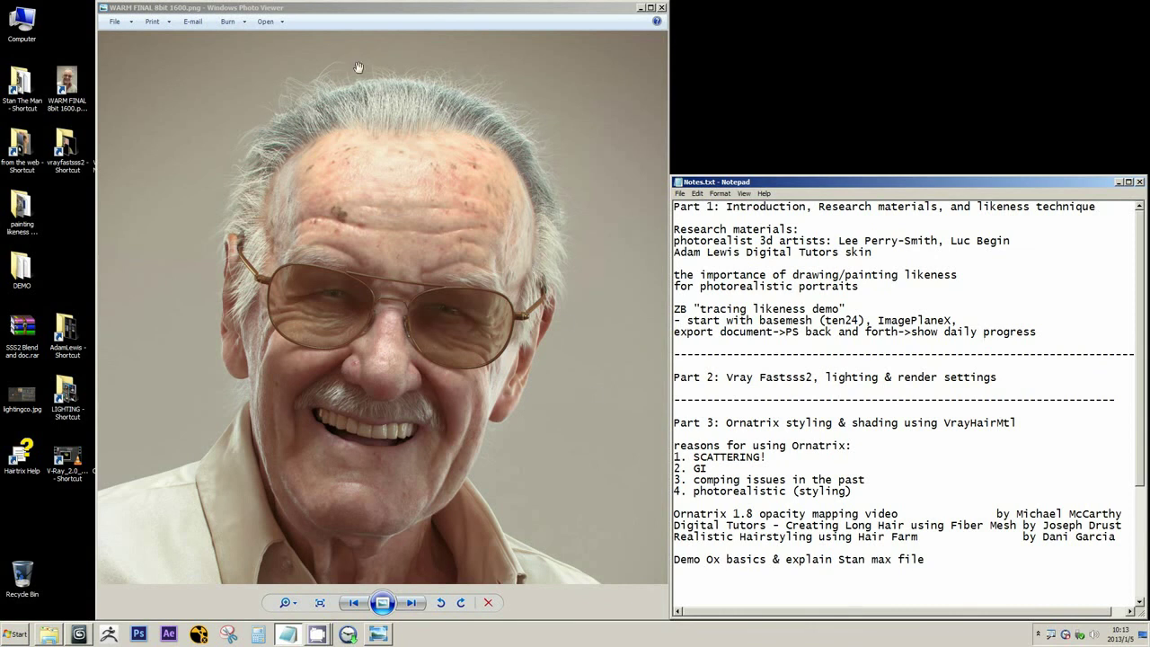
{"action": "left_click_drag", "start_coordinate": [412, 285], "coordinate": [415, 278]}
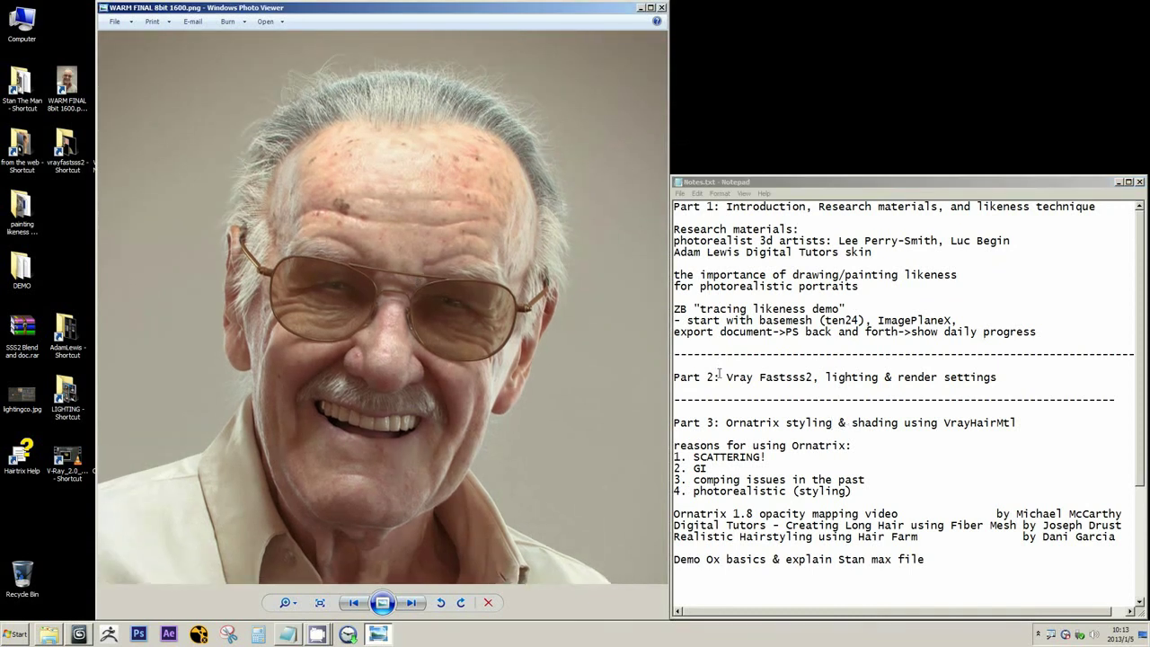
{"action": "left_click_drag", "start_coordinate": [716, 377], "coordinate": [675, 206]}
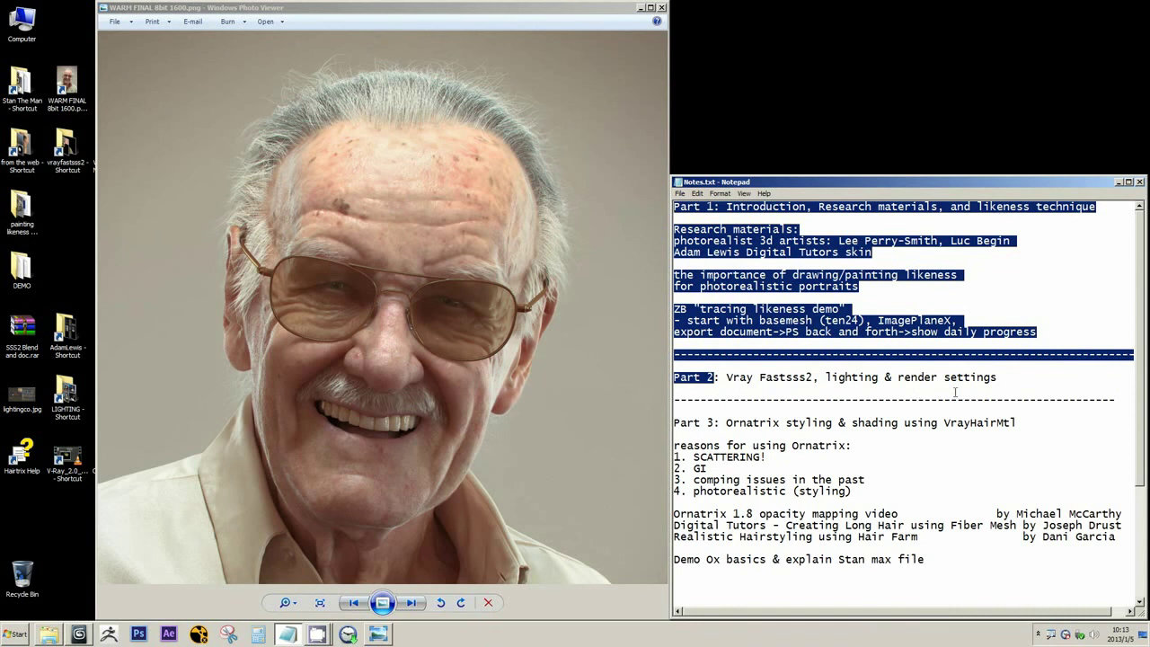
- Insert nine blank lines in the notes between the divider under Part 2 and the Part 3 heading
{"action": "left_click", "coordinate": [1125, 400]}
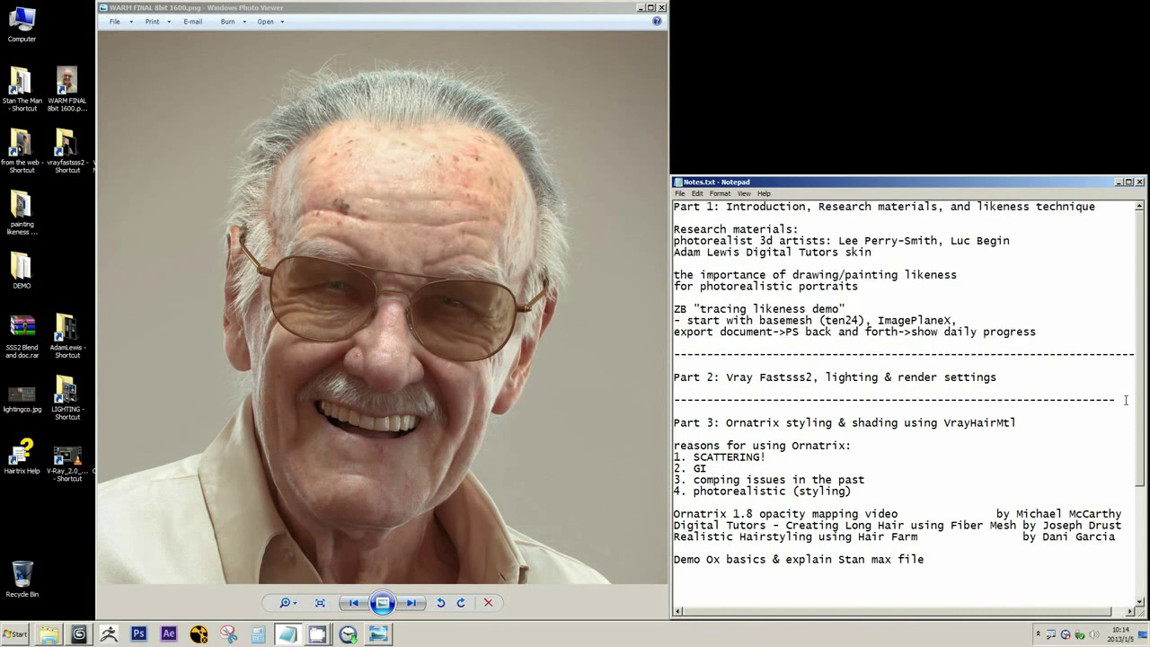
{"action": "key", "text": "Return"}
{"action": "key", "text": "Return"}
{"action": "key", "text": "Return"}
{"action": "key", "text": "Return"}
{"action": "key", "text": "Return"}
{"action": "key", "text": "Return"}
{"action": "key", "text": "Return"}
{"action": "key", "text": "Return"}
{"action": "key", "text": "Return"}
{"action": "scroll", "coordinate": [1125, 400], "scroll_direction": "down", "scroll_amount": 5}
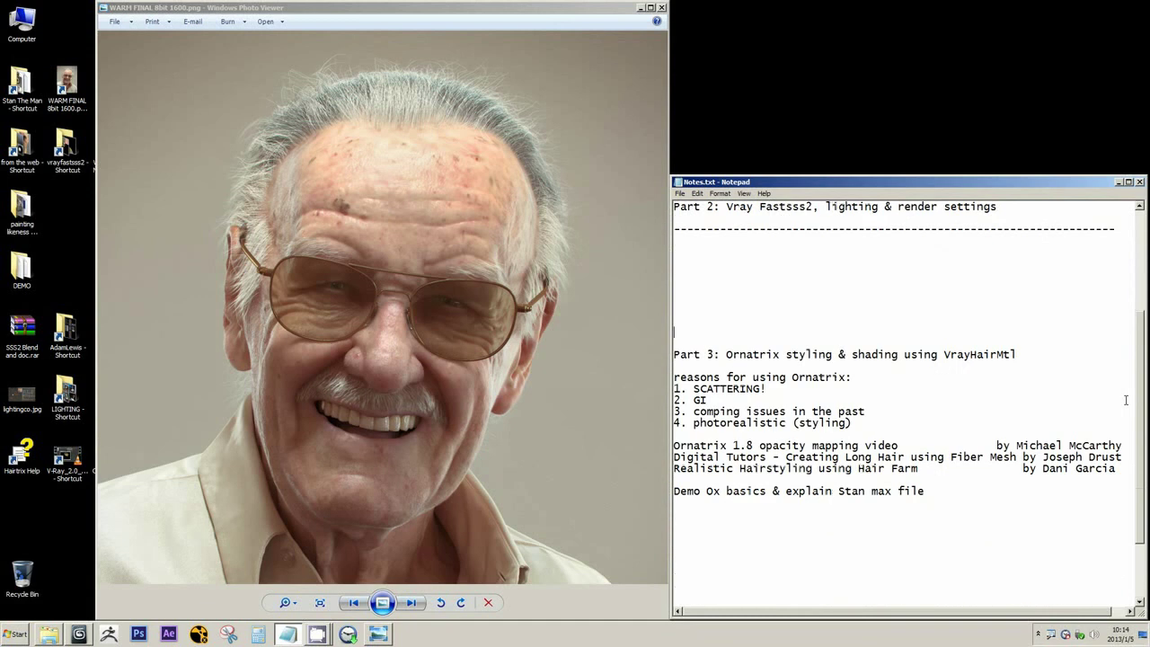
{"action": "scroll", "coordinate": [1125, 400], "scroll_direction": "down", "scroll_amount": 3}
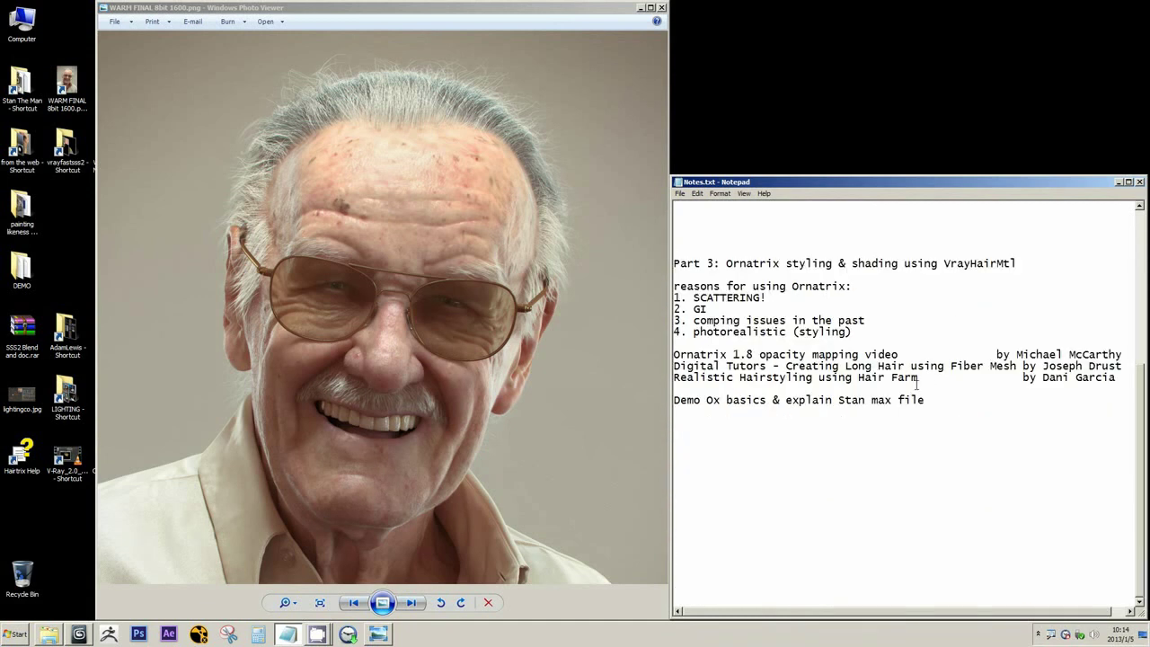
- View the whole portrait again and highlight "SCATTERING!" in the notes' list of reasons for using Ornatrix
{"action": "left_click", "coordinate": [467, 267]}
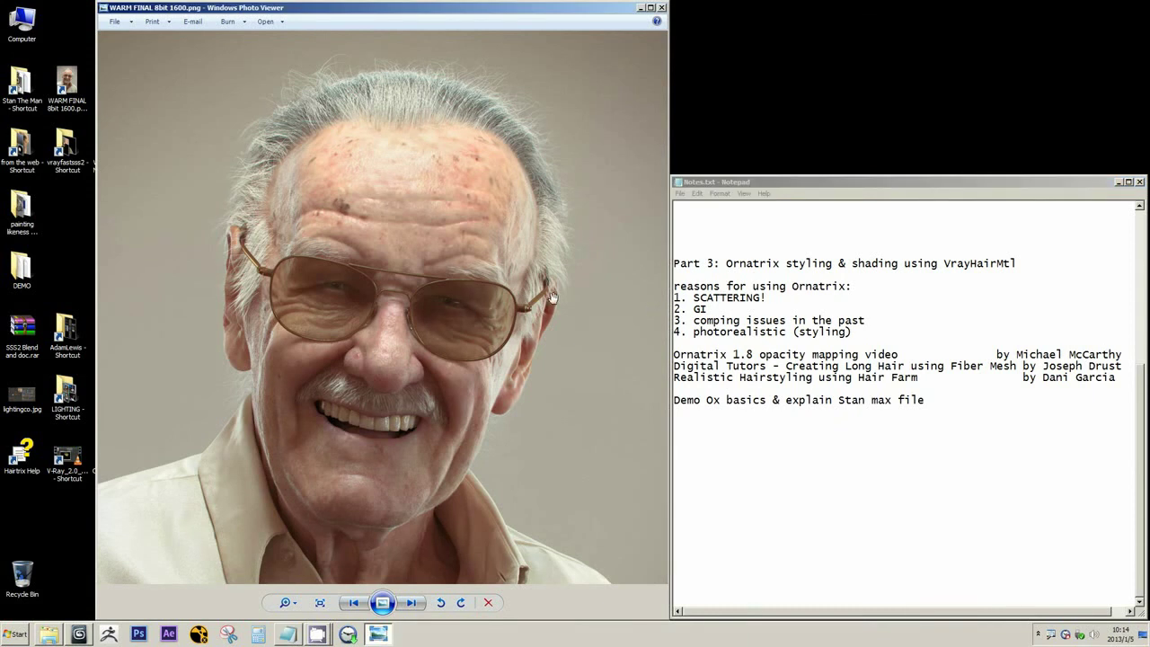
{"action": "scroll", "coordinate": [553, 299], "scroll_direction": "down", "scroll_amount": 3}
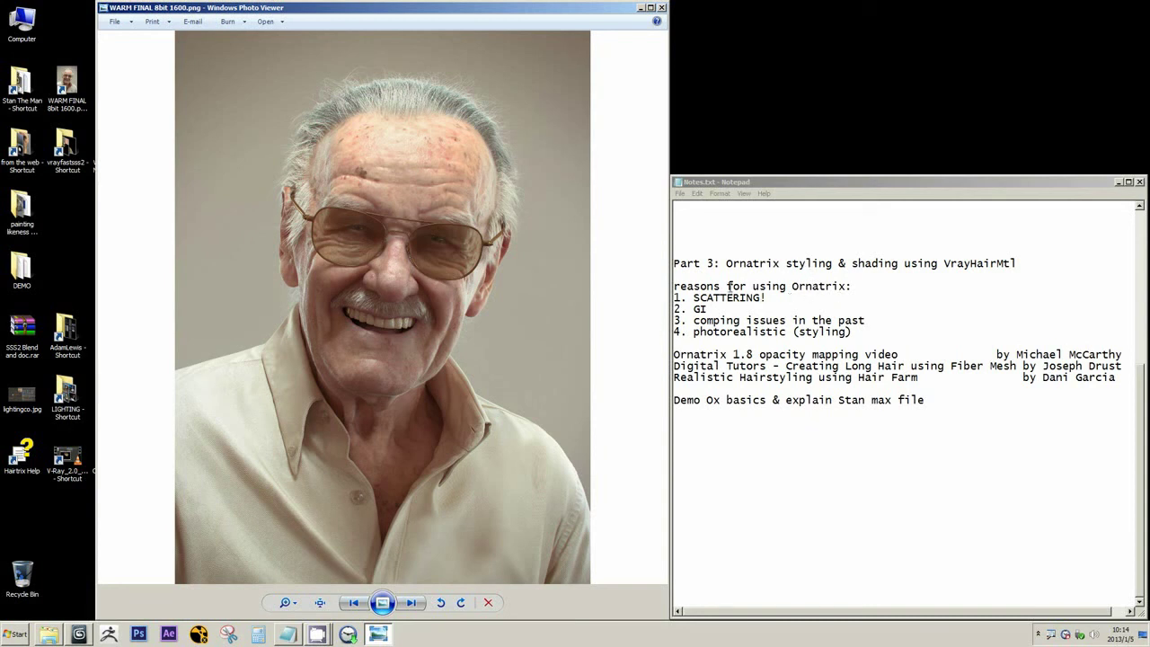
{"action": "left_click_drag", "start_coordinate": [723, 286], "coordinate": [674, 286]}
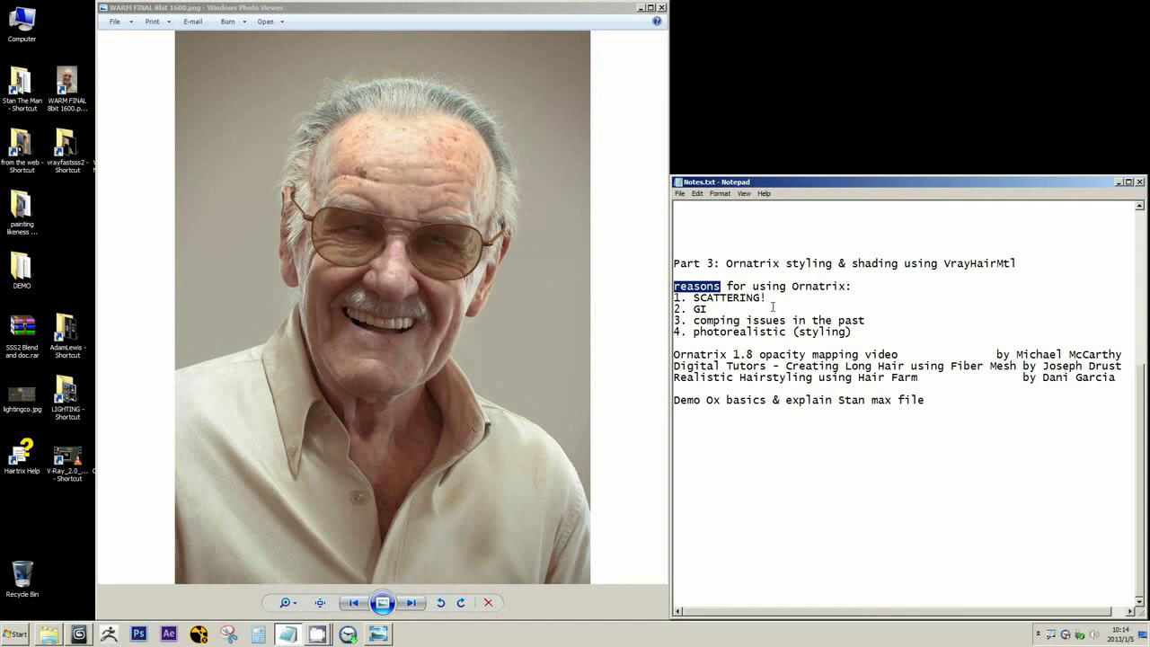
{"action": "left_click_drag", "start_coordinate": [775, 298], "coordinate": [692, 298]}
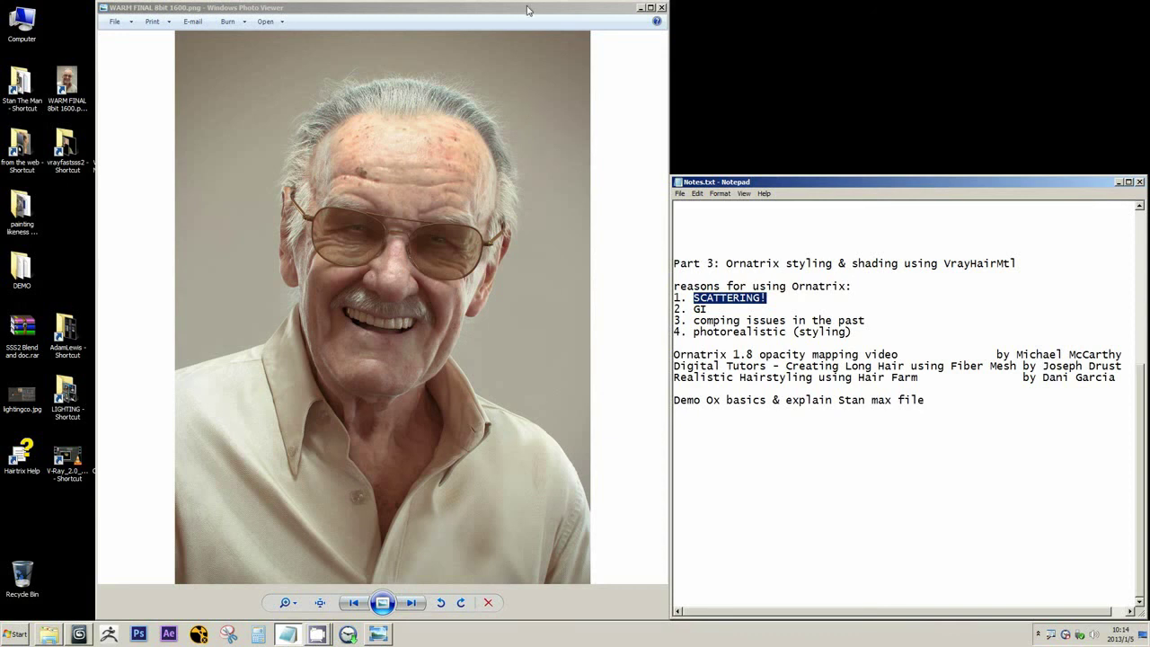
{"action": "left_click", "coordinate": [85, 638]}
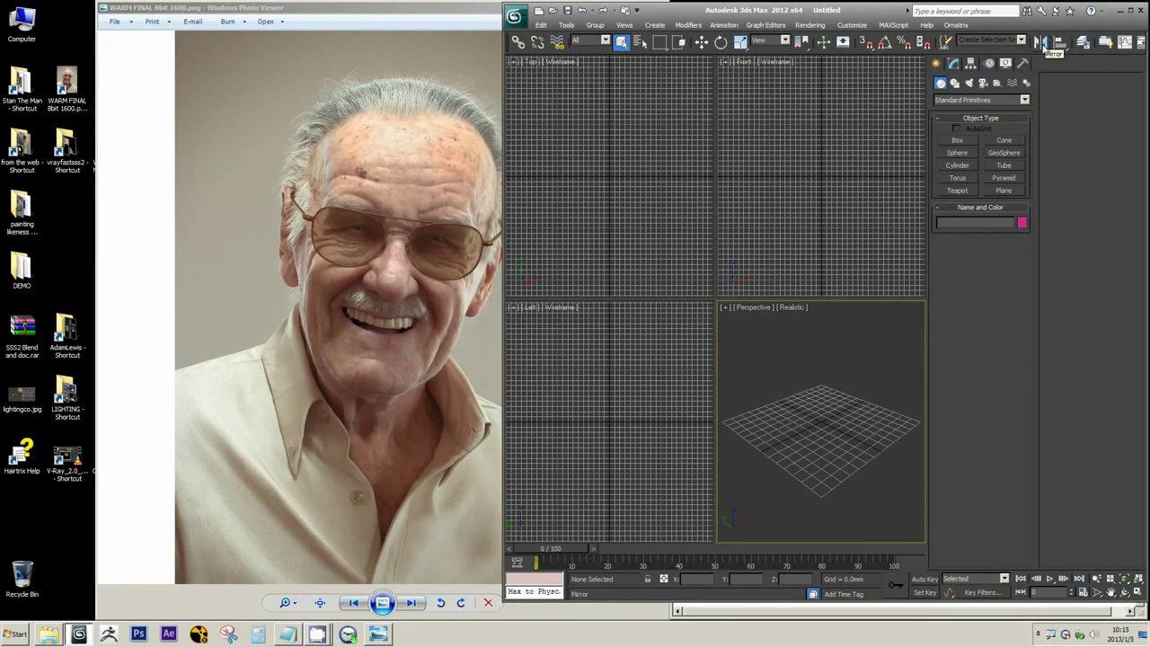
{"action": "left_click", "coordinate": [1121, 10]}
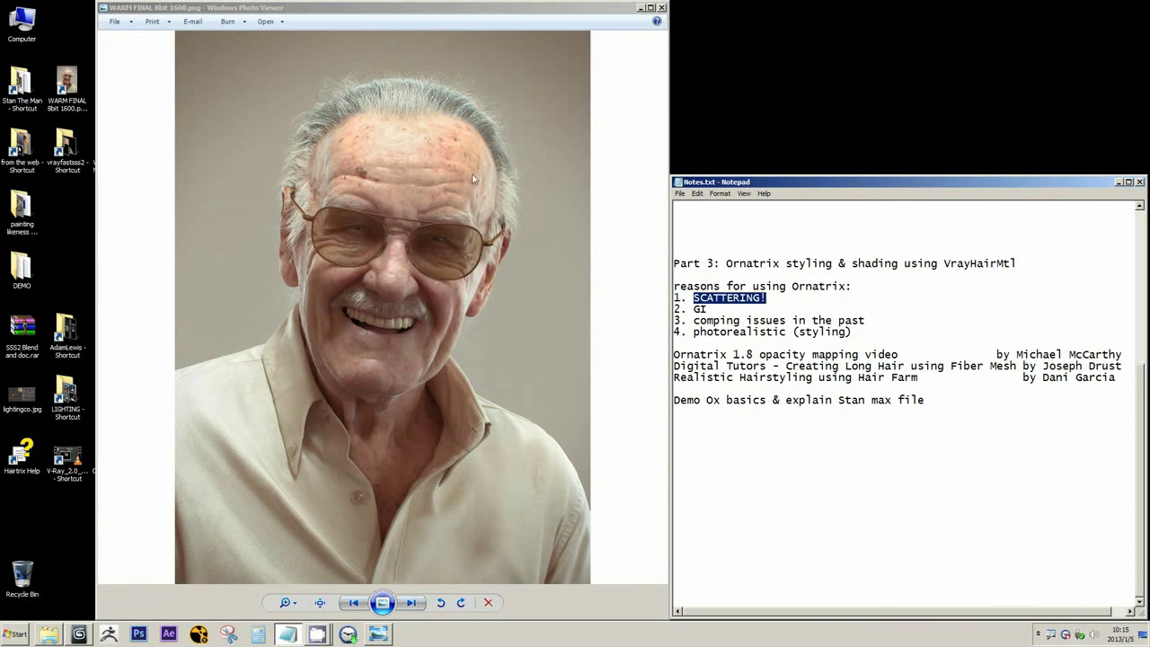
{"action": "left_click", "coordinate": [475, 203]}
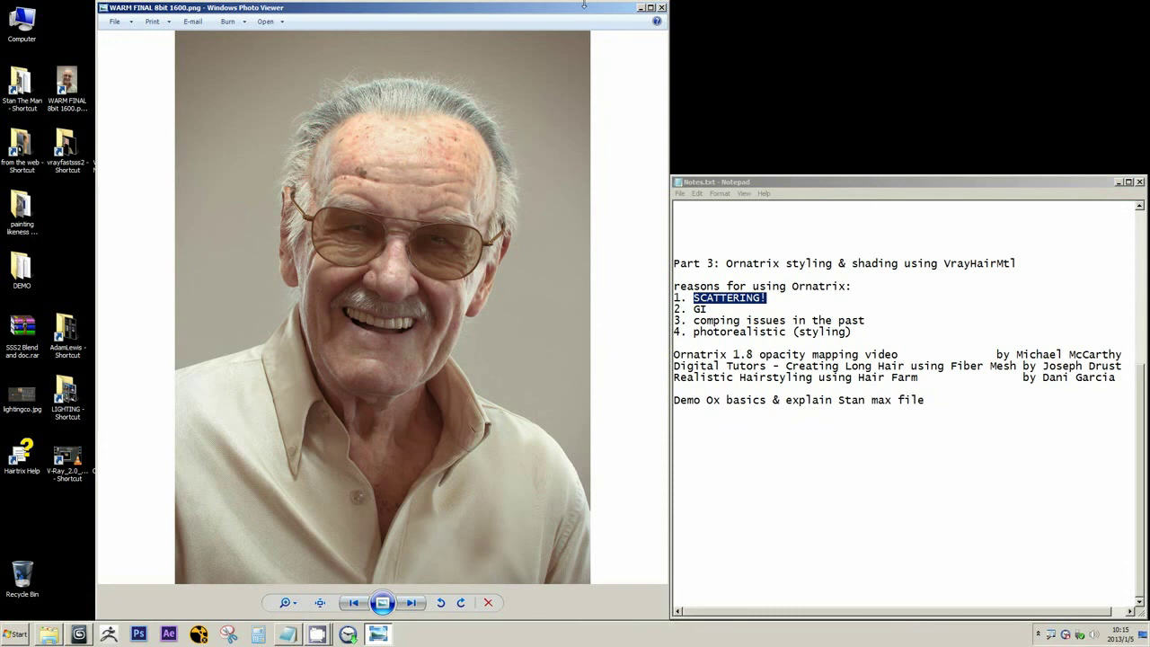
- Minimize the portrait and open the artist_hair.pdf shortcut from the desktop
{"action": "left_click", "coordinate": [640, 9]}
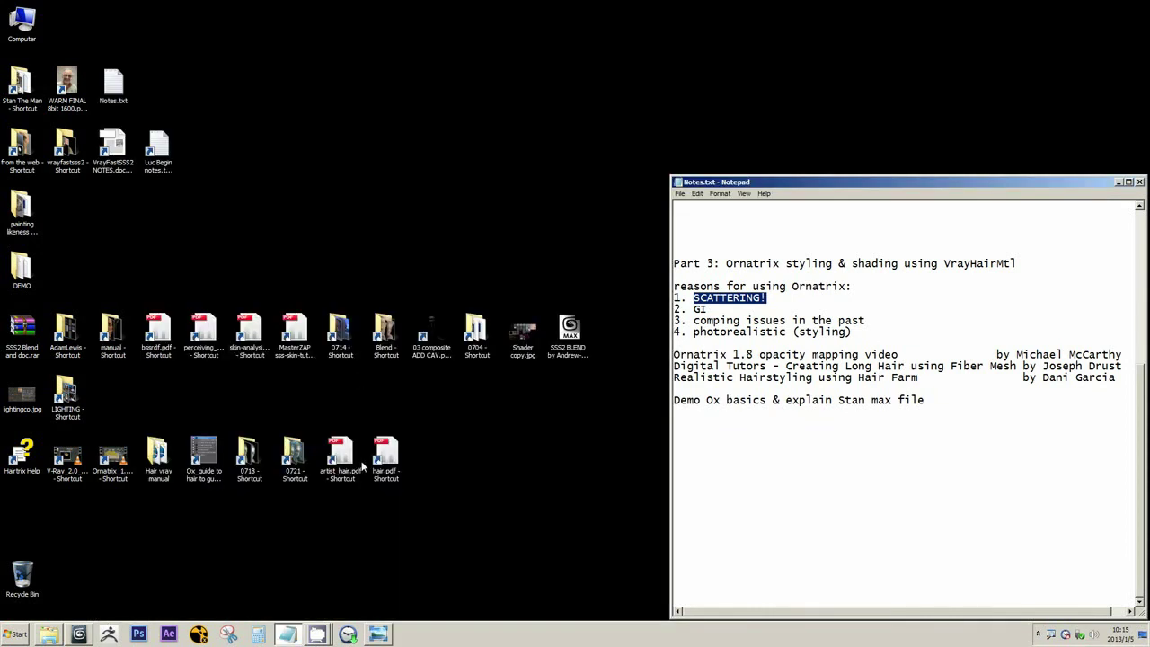
{"action": "left_click", "coordinate": [342, 462]}
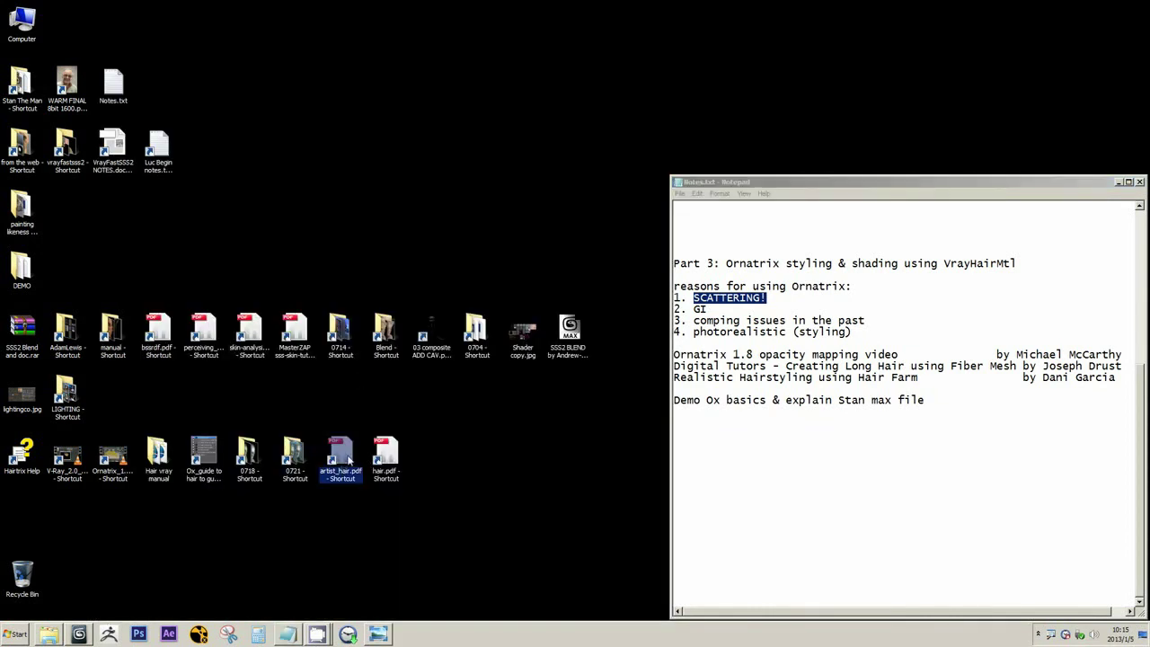
{"action": "double_click", "coordinate": [349, 460]}
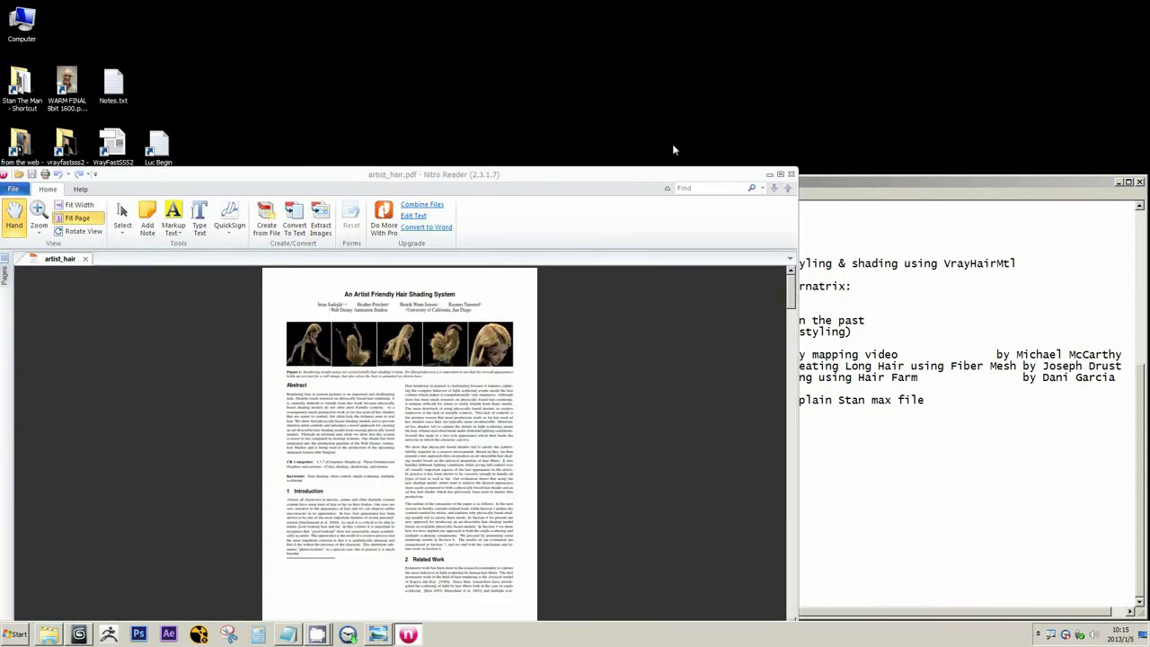
- Move the PDF window higher on the desktop, make it taller, and enlarge the page to 125%
{"action": "left_click_drag", "start_coordinate": [605, 172], "coordinate": [640, 25]}
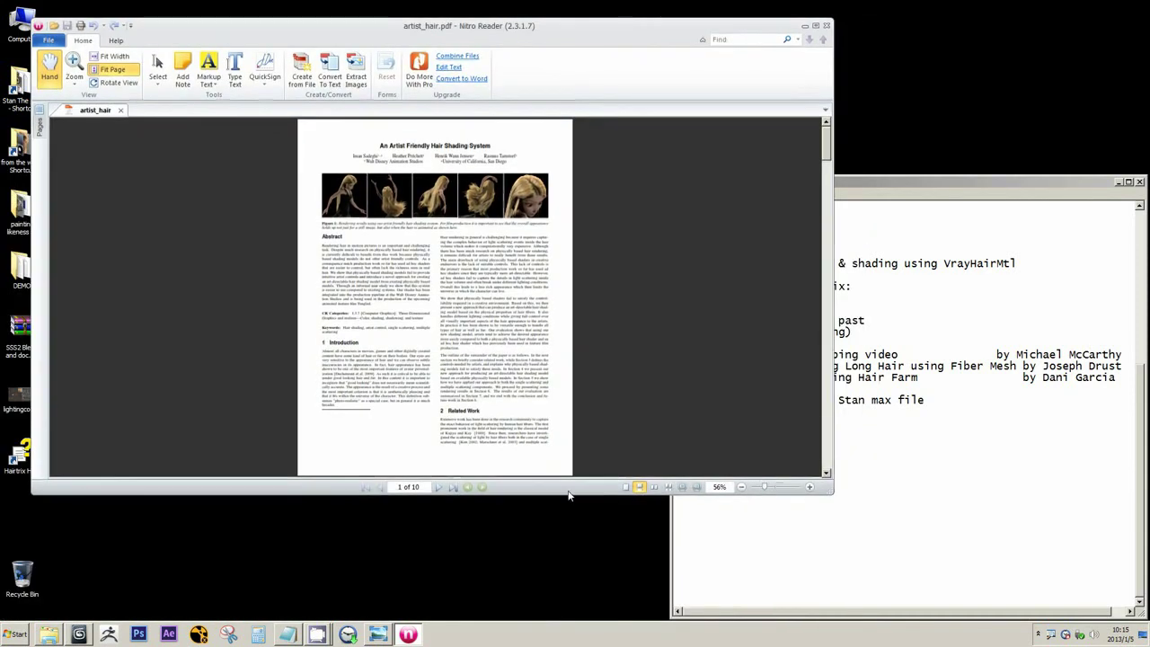
{"action": "left_click_drag", "start_coordinate": [568, 495], "coordinate": [570, 582]}
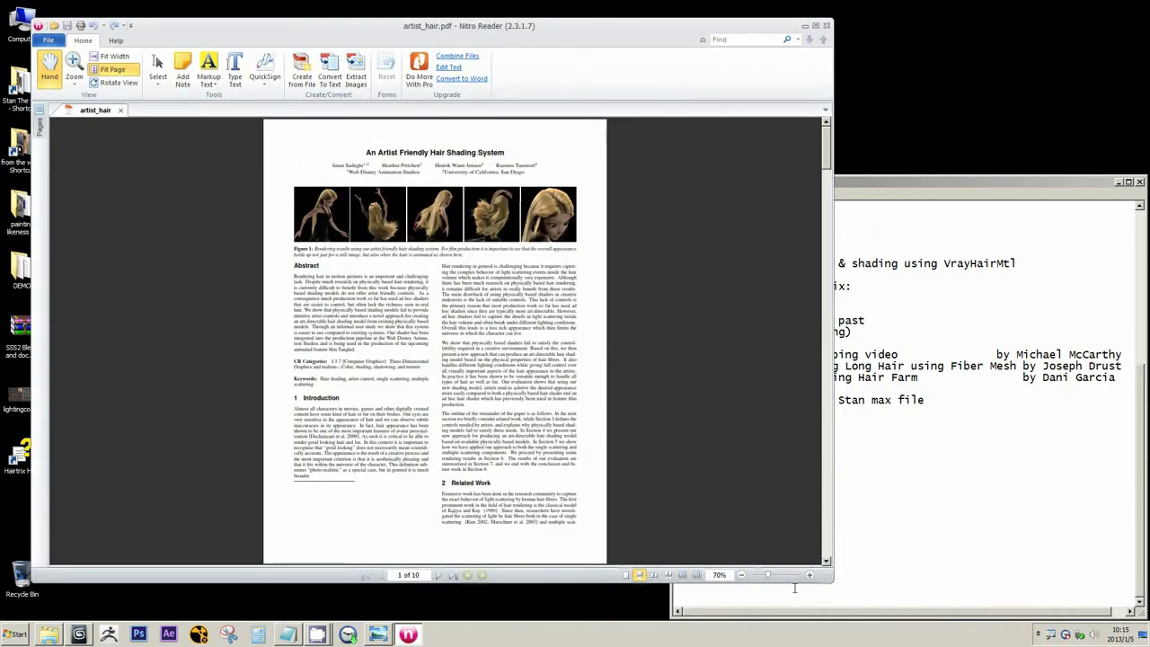
{"action": "left_click", "coordinate": [808, 576]}
{"action": "left_click", "coordinate": [809, 576]}
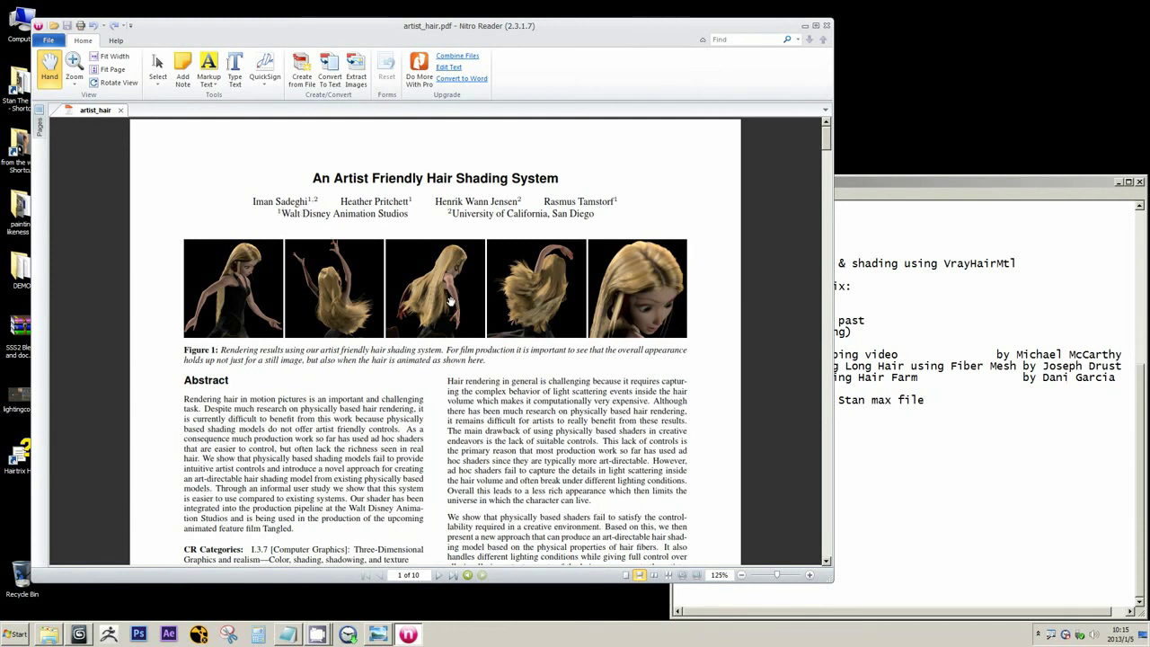
- Temporarily mark the Walt Disney Animation Studios and University of California, San Diego affiliations under the paper's title, then clear the marks
{"action": "mouse_move", "coordinate": [417, 221]}
{"action": "left_mouse_down"}
{"action": "mouse_move", "coordinate": [263, 214]}
{"action": "mouse_move", "coordinate": [309, 200]}
{"action": "mouse_move", "coordinate": [418, 208]}
{"action": "left_mouse_up"}
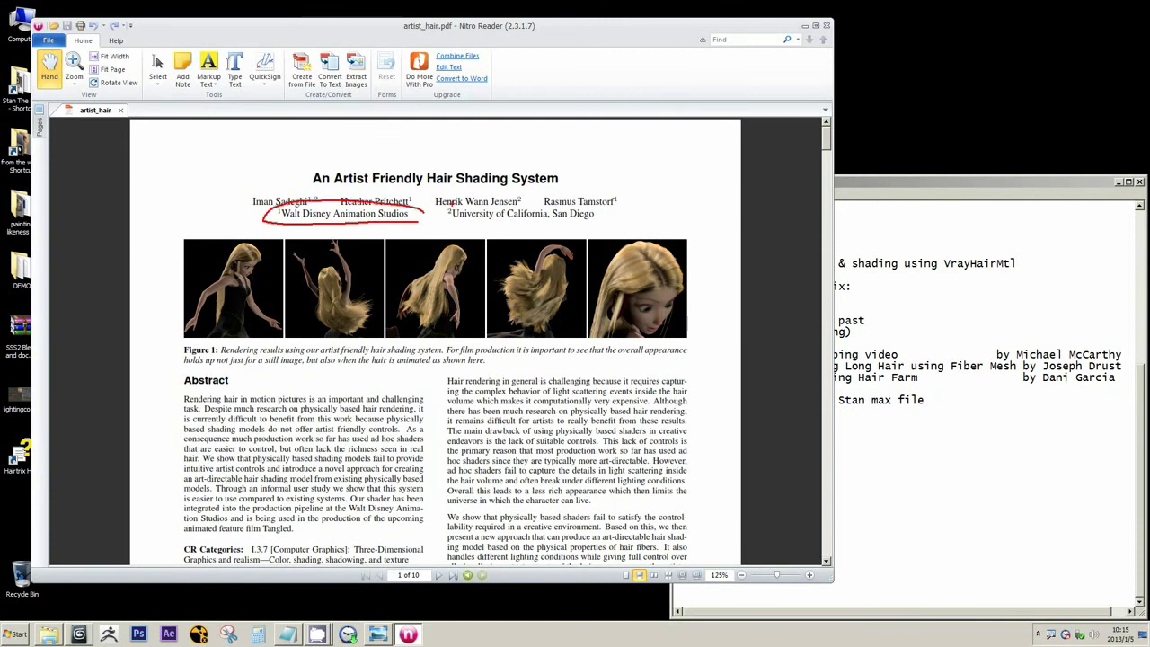
{"action": "mouse_move", "coordinate": [488, 208]}
{"action": "left_mouse_down"}
{"action": "mouse_move", "coordinate": [535, 202]}
{"action": "mouse_move", "coordinate": [491, 187]}
{"action": "mouse_move", "coordinate": [483, 197]}
{"action": "left_mouse_up"}
{"action": "key", "text": "Escape"}
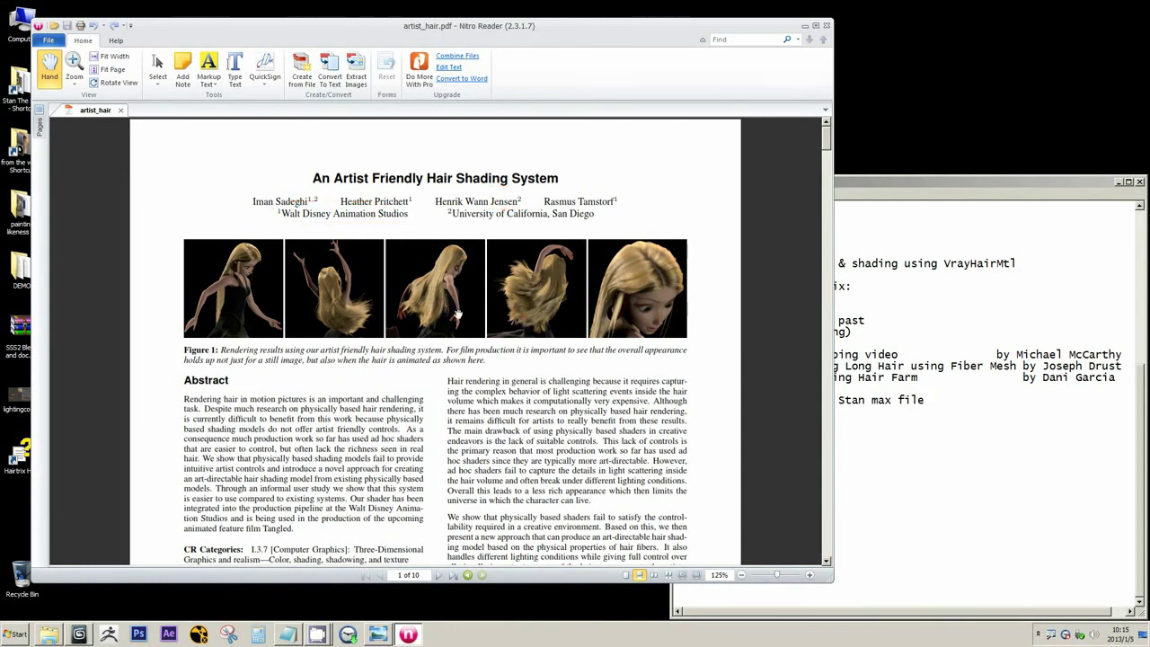
- Look through the first three pages of the hair shading paper, including the hair rendering comparisons in Figures 2 to 4
{"action": "scroll", "coordinate": [458, 312], "scroll_direction": "down", "scroll_amount": 2}
{"action": "scroll", "coordinate": [460, 312], "scroll_direction": "down", "scroll_amount": 10}
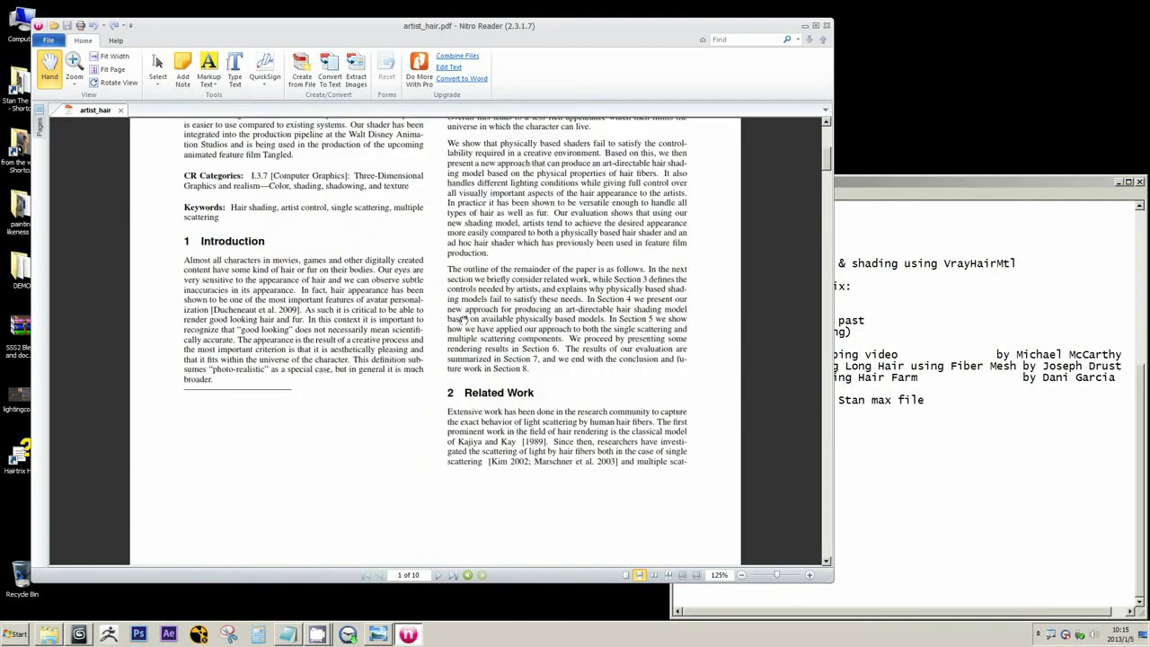
{"action": "scroll", "coordinate": [464, 321], "scroll_direction": "down", "scroll_amount": 15}
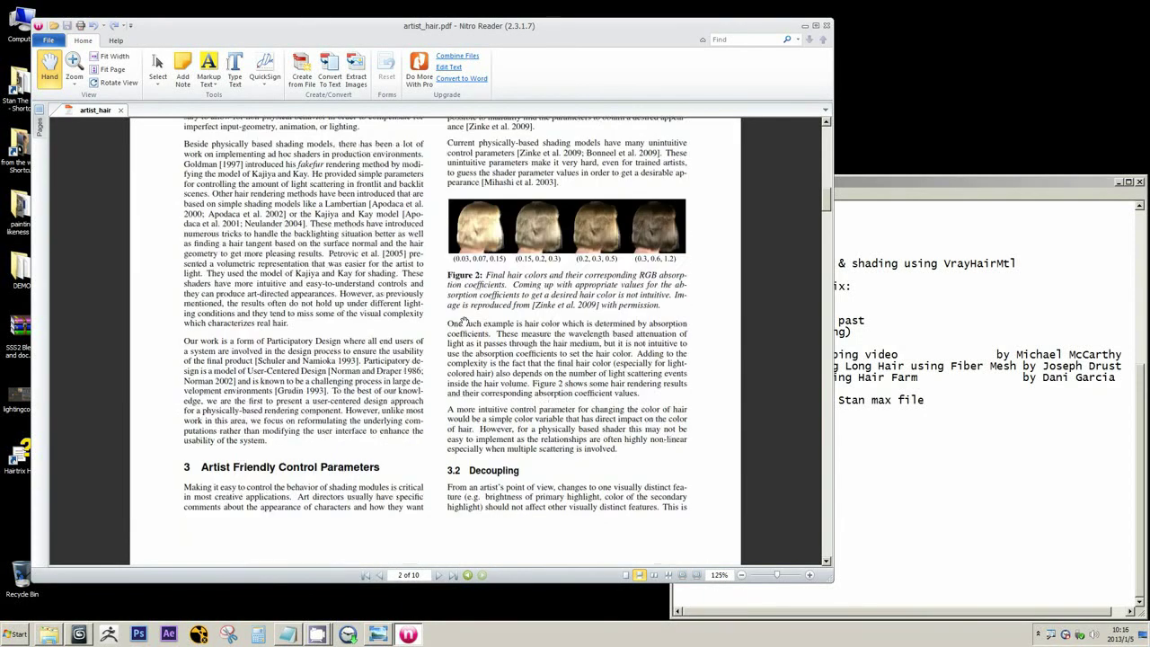
{"action": "scroll", "coordinate": [465, 321], "scroll_direction": "down", "scroll_amount": 6}
{"action": "scroll", "coordinate": [465, 321], "scroll_direction": "down", "scroll_amount": 4}
{"action": "left_click", "coordinate": [116, 41]}
{"action": "left_click_drag", "start_coordinate": [532, 30], "coordinate": [500, 32]}
{"action": "scroll", "coordinate": [531, 278], "scroll_direction": "down", "scroll_amount": 1}
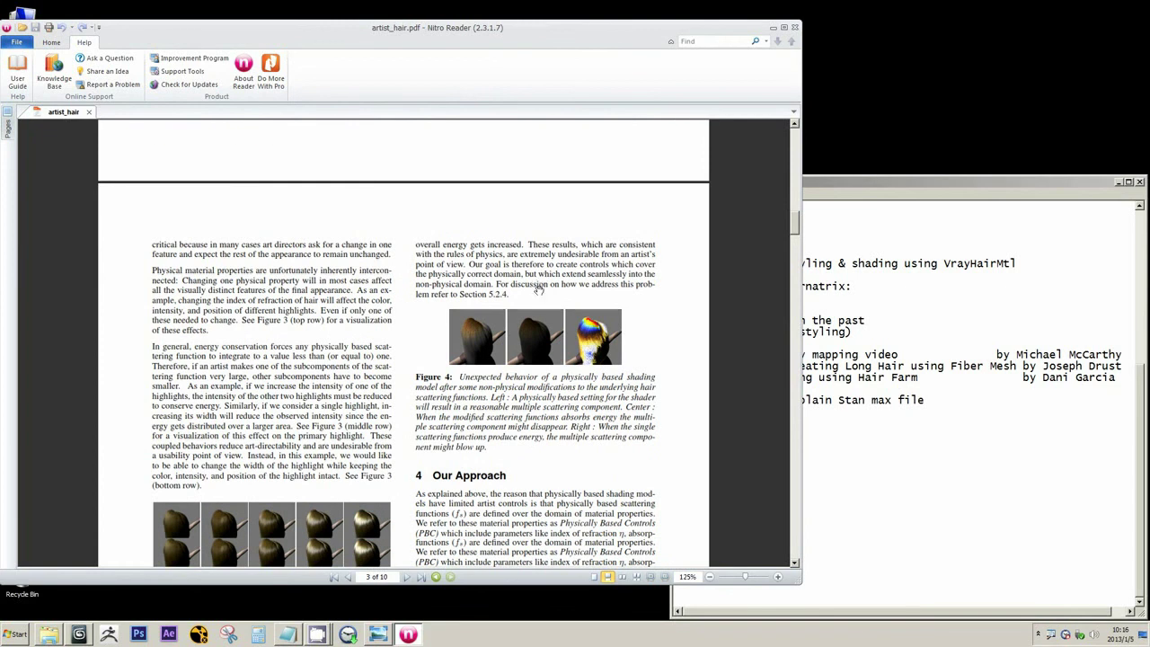
{"action": "scroll", "coordinate": [539, 288], "scroll_direction": "down", "scroll_amount": 5}
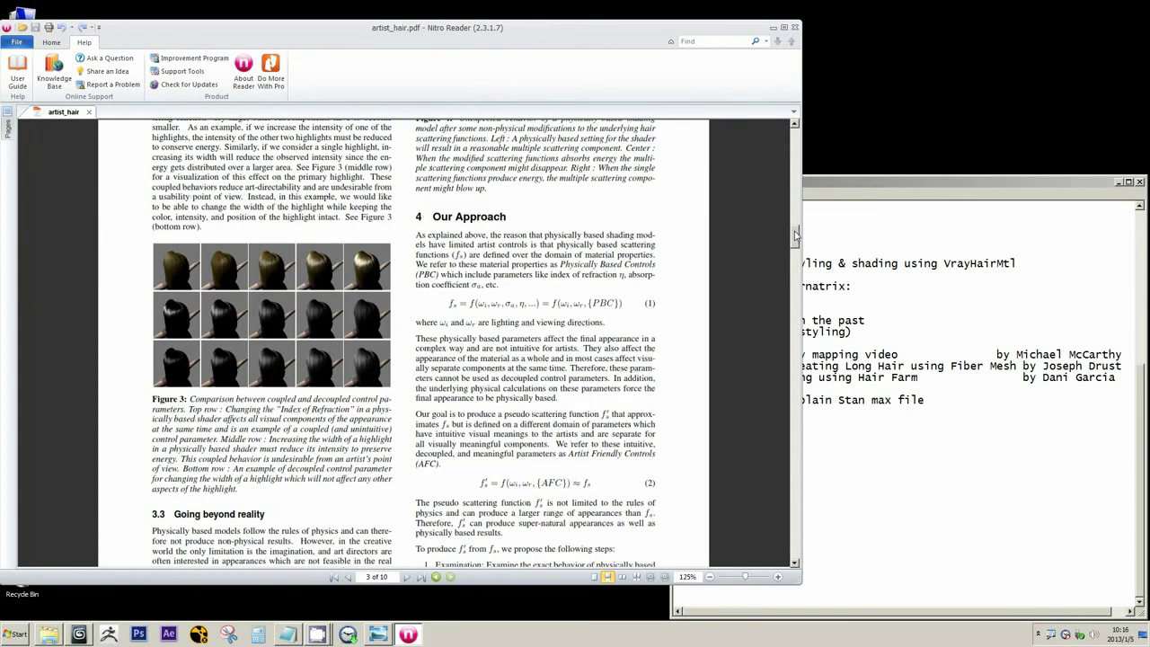
{"action": "mouse_move", "coordinate": [795, 235]}
{"action": "left_mouse_down"}
{"action": "mouse_move", "coordinate": [807, 481]}
{"action": "mouse_move", "coordinate": [809, 220]}
{"action": "left_mouse_up"}
{"action": "scroll", "coordinate": [810, 235], "scroll_direction": "up", "scroll_amount": 10}
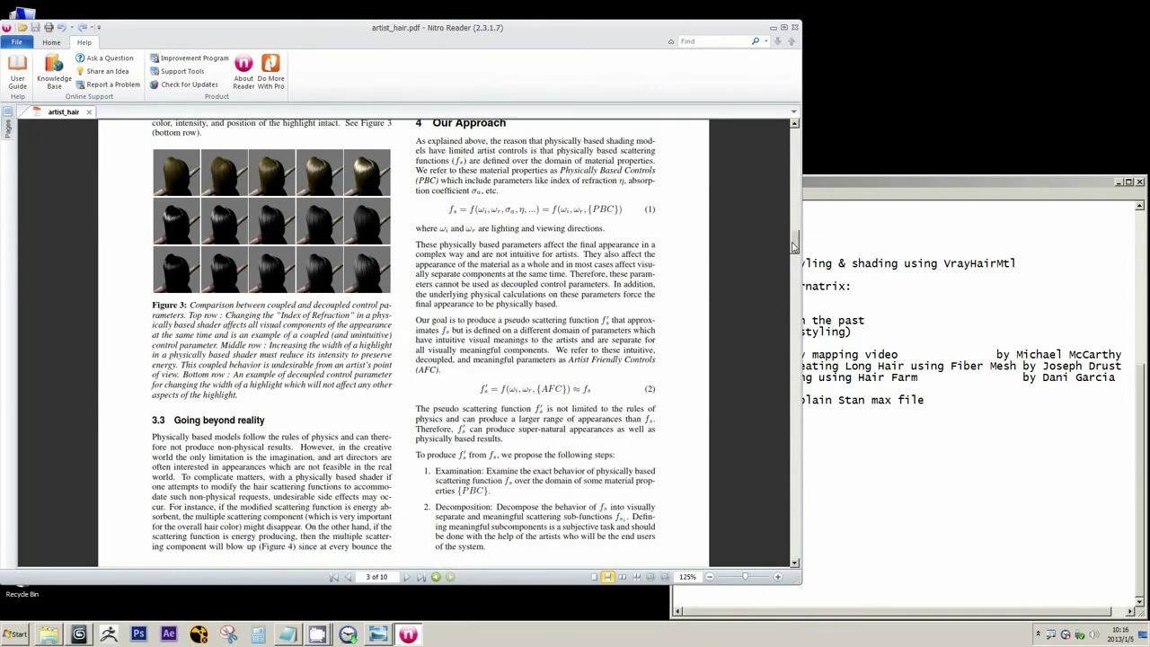
- Examine the Figure 15 reference hair photographs on page 9, temporarily marking the caption and enlarging the page to 800%
{"action": "left_click_drag", "start_coordinate": [795, 245], "coordinate": [804, 490]}
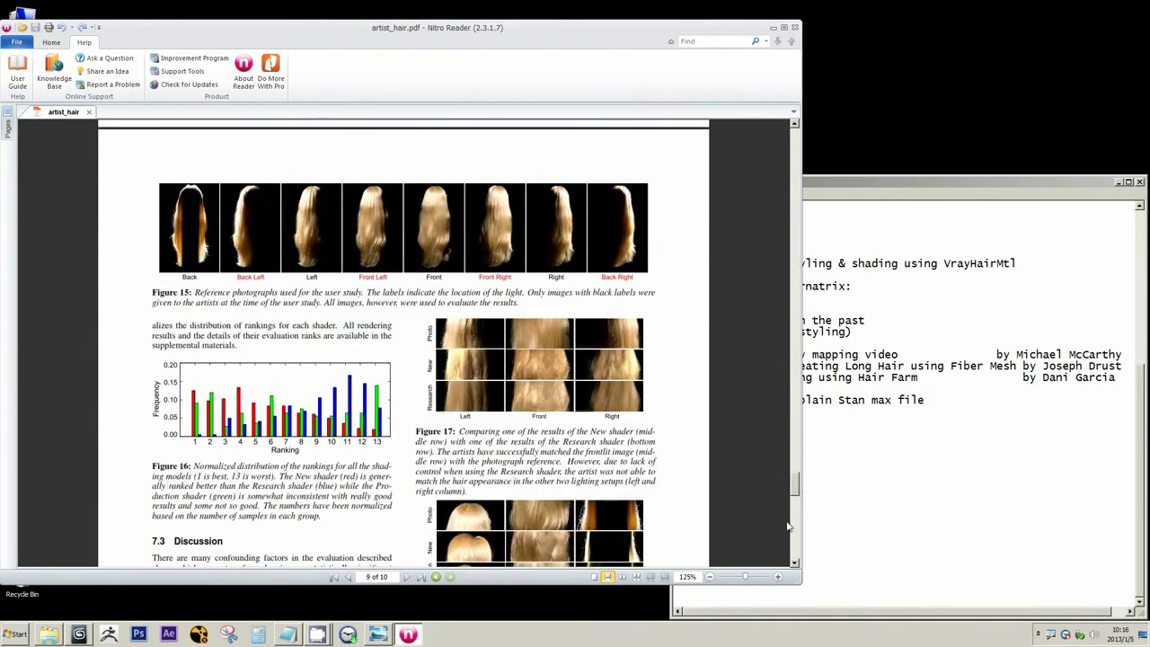
{"action": "left_click", "coordinate": [779, 577]}
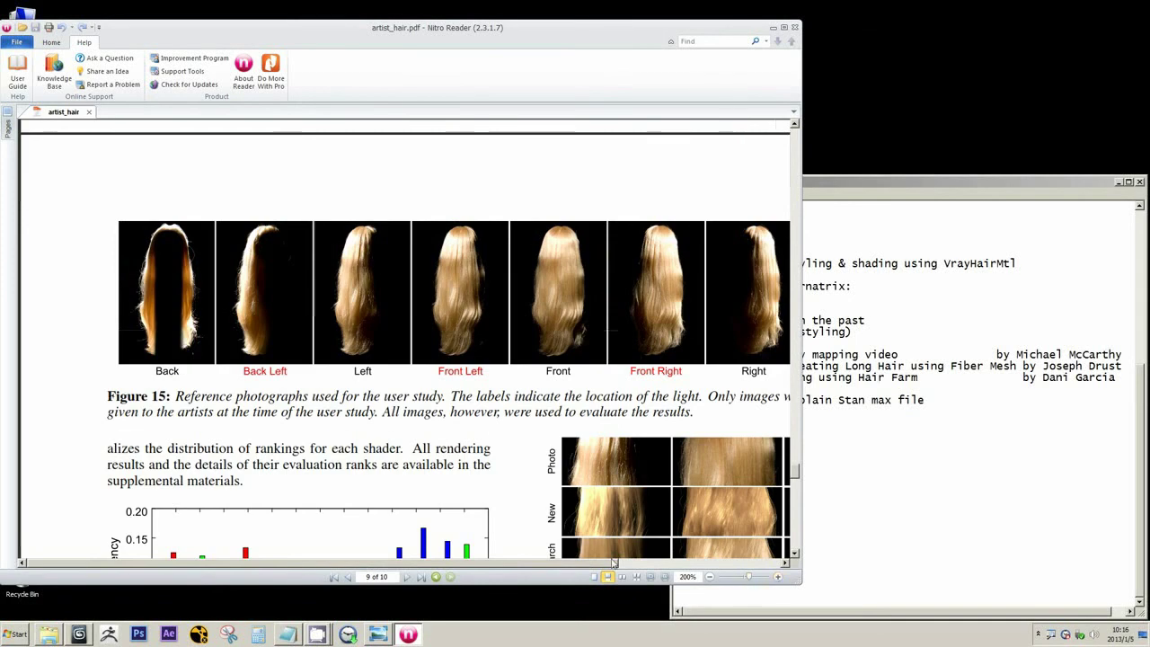
{"action": "left_click_drag", "start_coordinate": [608, 564], "coordinate": [648, 565]}
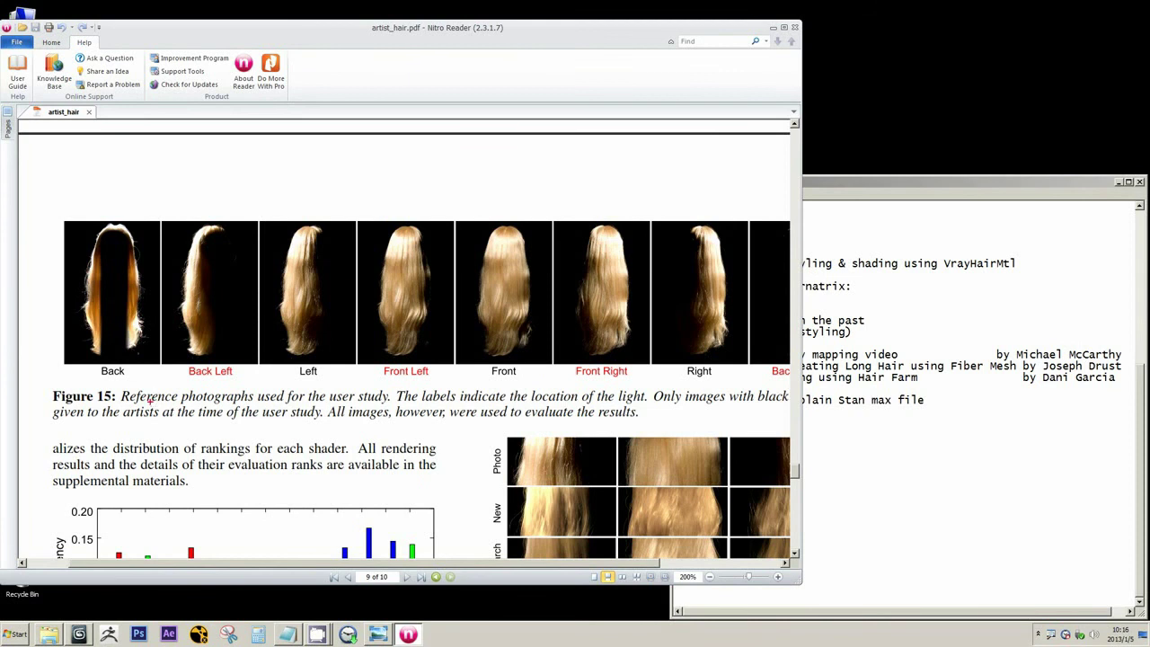
{"action": "left_click_drag", "start_coordinate": [117, 401], "coordinate": [223, 401]}
{"action": "key", "text": "Escape"}
{"action": "left_click", "coordinate": [778, 578]}
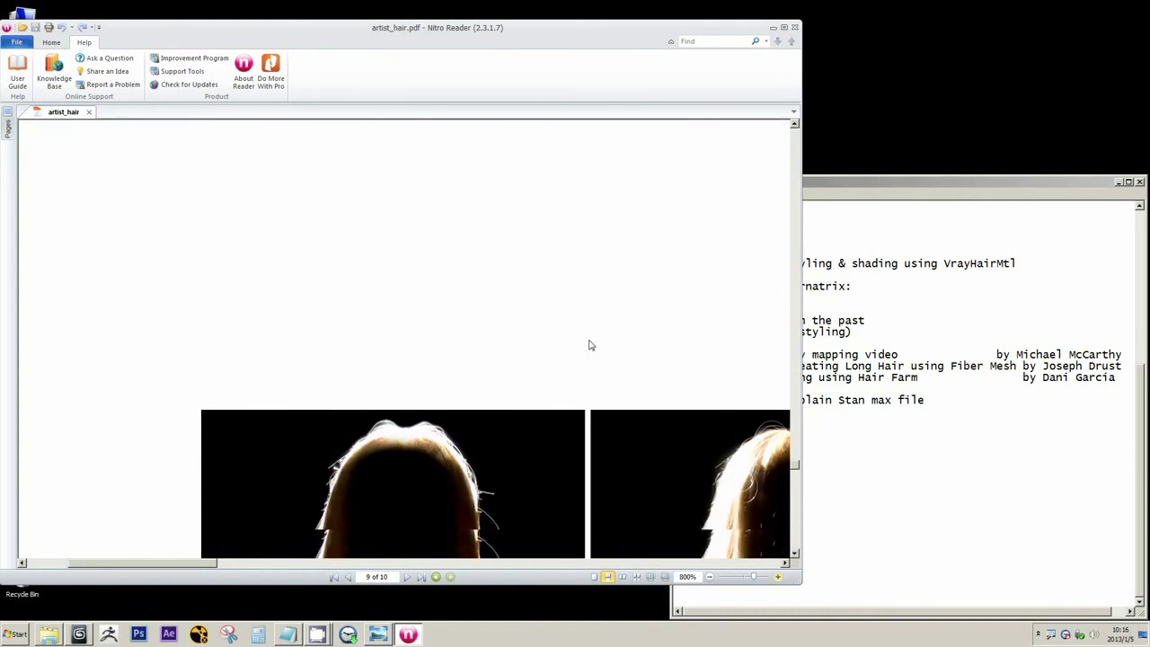
- Examine the enlarged backlit hair photographs in Figure 15 and reduce the page zoom to 200%
{"action": "left_click", "coordinate": [795, 559]}
{"action": "left_click", "coordinate": [796, 558]}
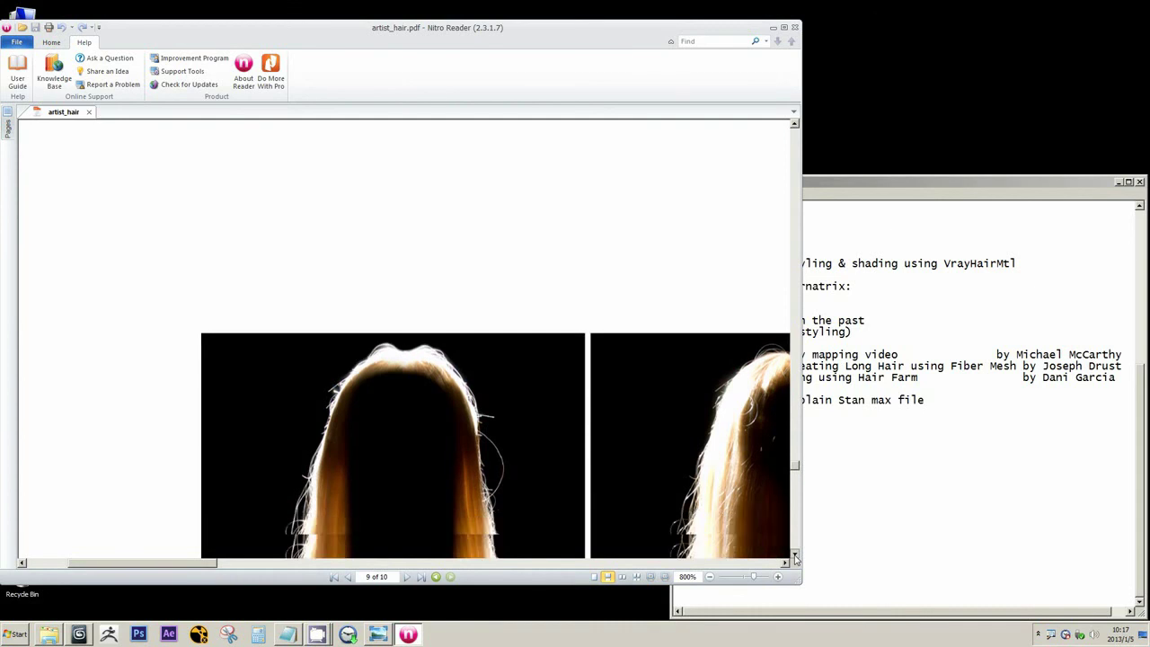
{"action": "left_click", "coordinate": [795, 558]}
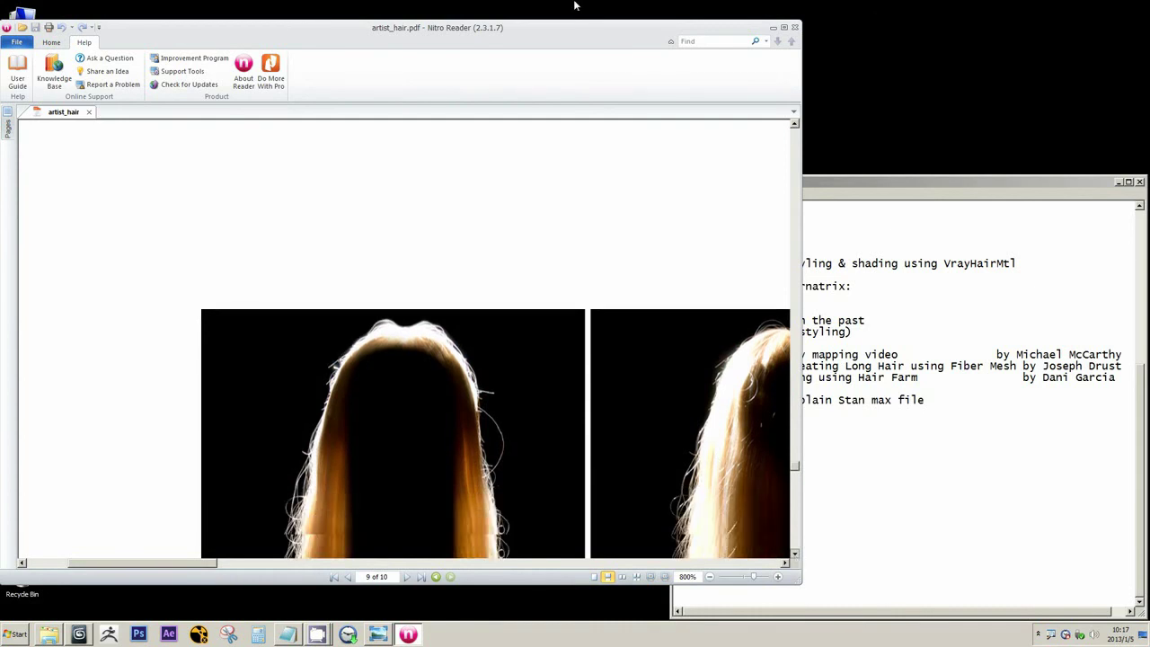
{"action": "left_click", "coordinate": [709, 577]}
{"action": "left_click", "coordinate": [709, 577]}
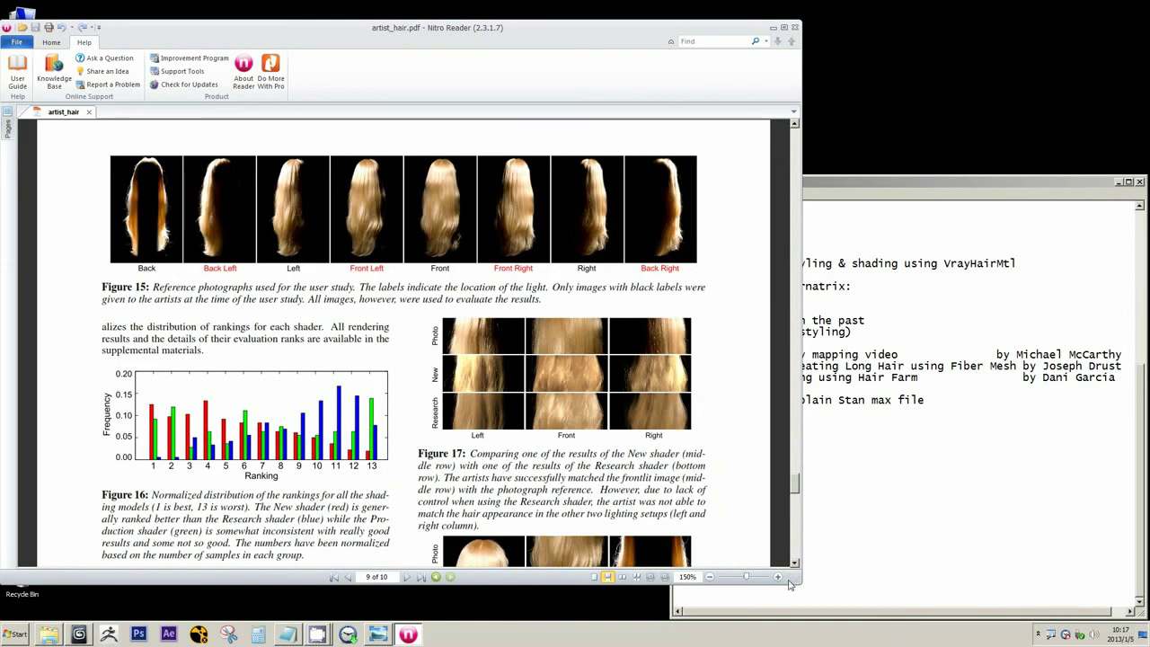
{"action": "left_click", "coordinate": [778, 577]}
- Move the PDF window aside to uncover the desktop shortcuts and the list of reasons in the notes
{"action": "left_click_drag", "start_coordinate": [398, 29], "coordinate": [519, 290]}
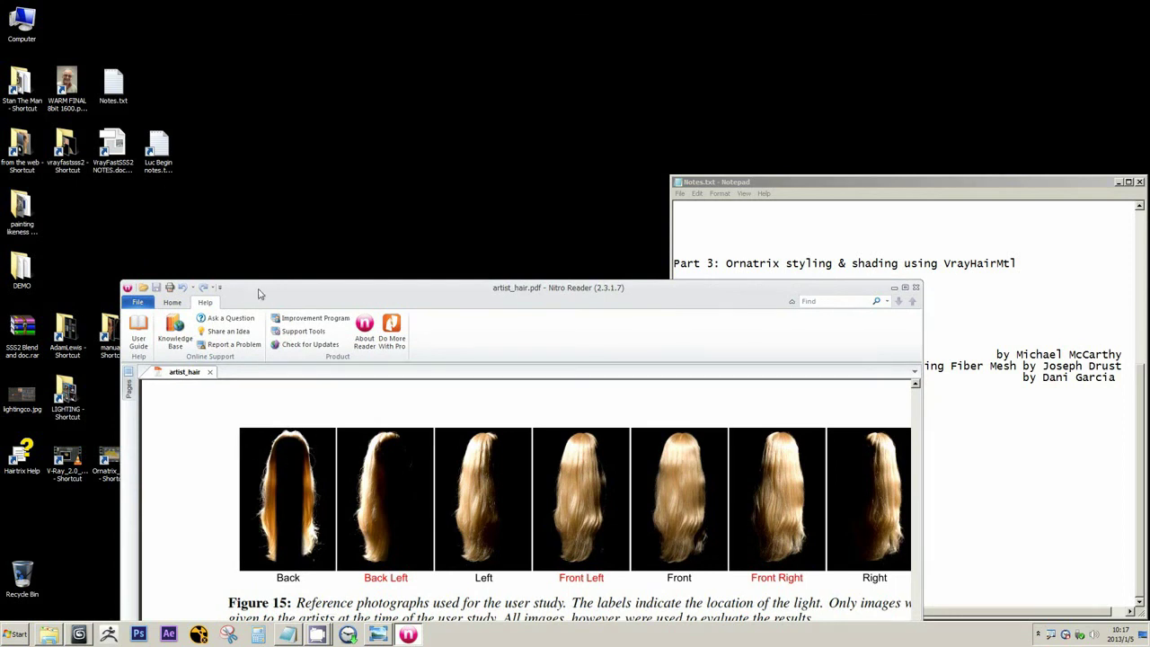
{"action": "left_click_drag", "start_coordinate": [261, 292], "coordinate": [388, 288]}
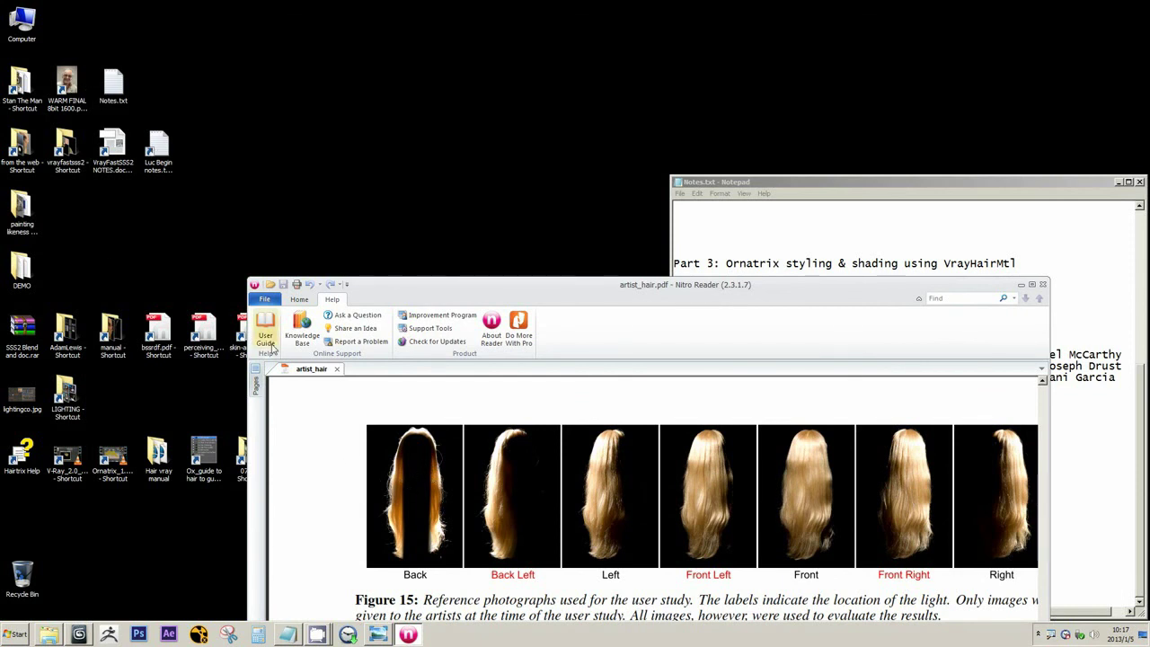
{"action": "left_click_drag", "start_coordinate": [381, 286], "coordinate": [552, 383]}
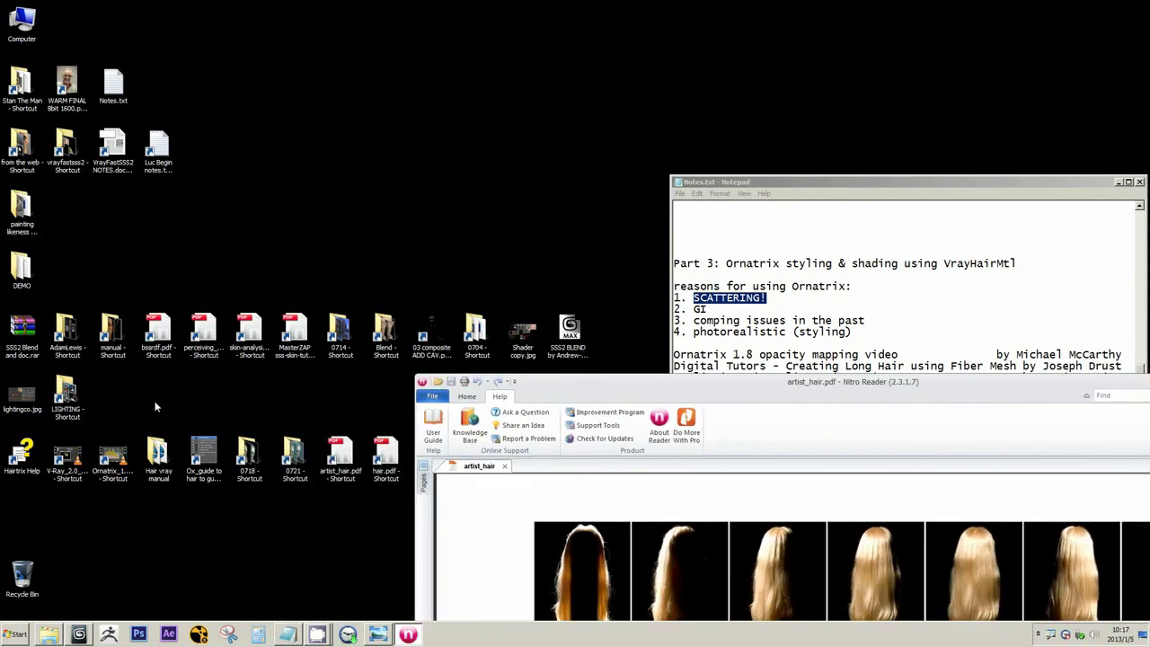
- Open Options04.jpg from the LIGHTING reference folder, hiding the folder's preview pane and moving the picture viewer aside
{"action": "double_click", "coordinate": [66, 399]}
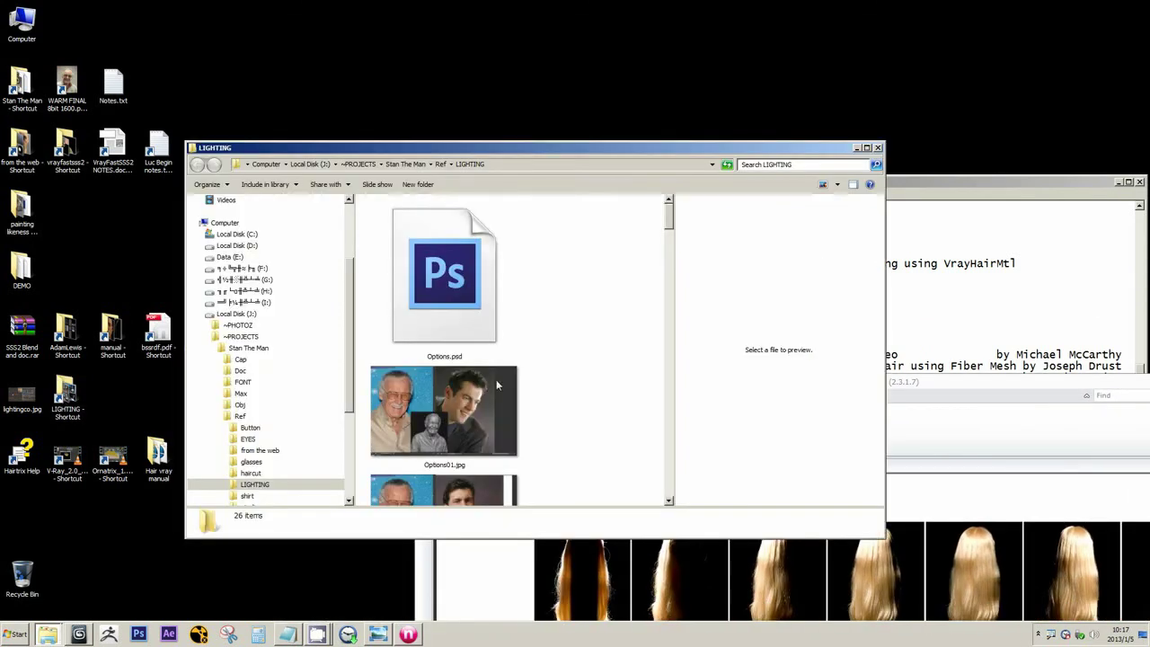
{"action": "key", "text": "alt+p"}
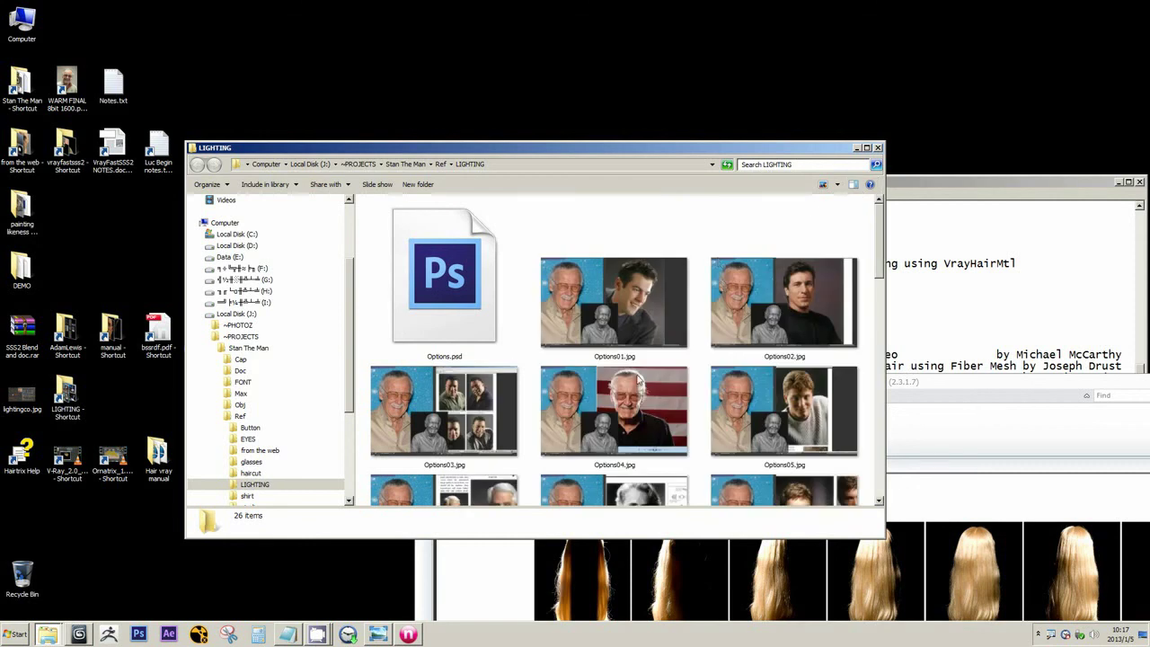
{"action": "left_click", "coordinate": [629, 393]}
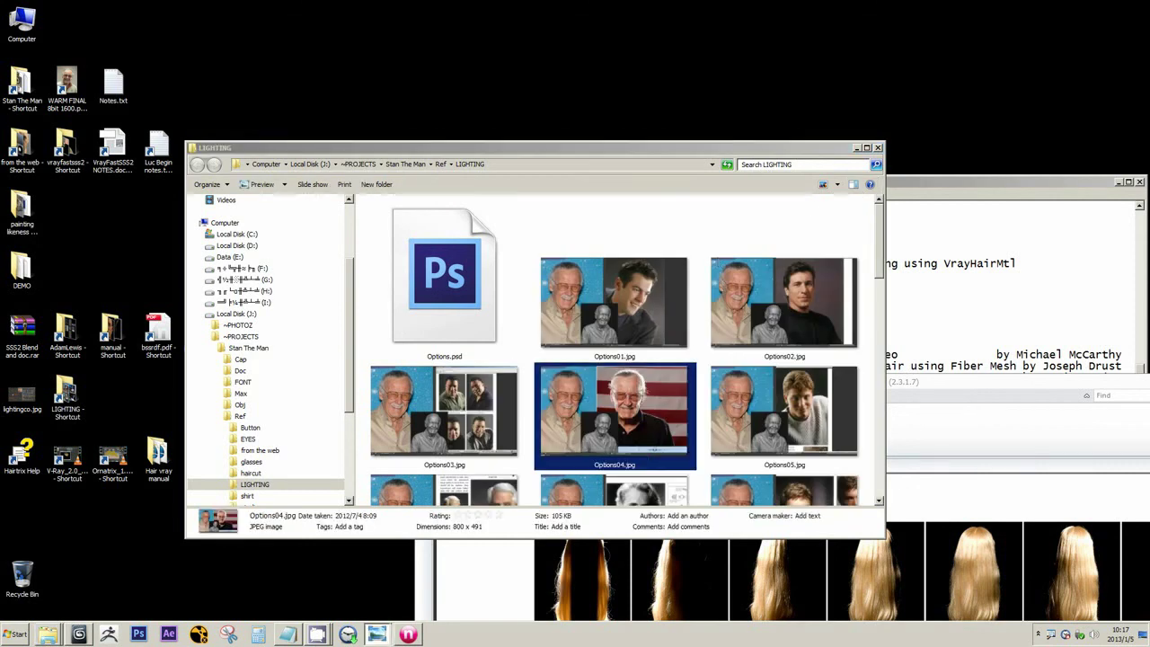
{"action": "left_click_drag", "start_coordinate": [926, 34], "coordinate": [243, 85]}
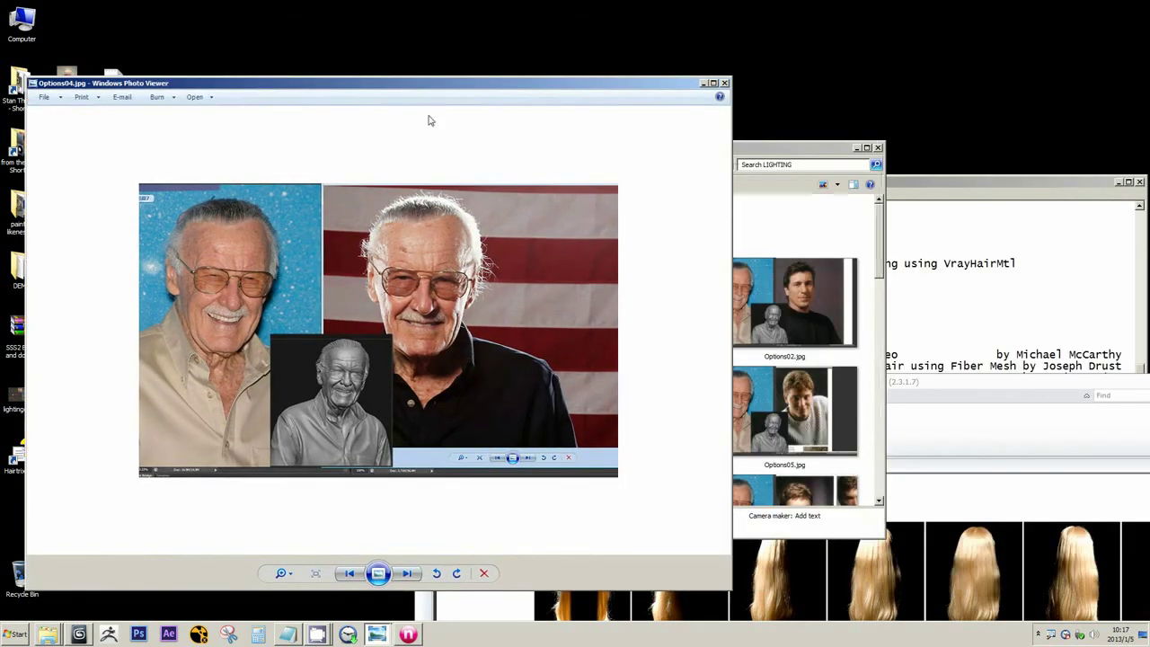
{"action": "left_click_drag", "start_coordinate": [462, 83], "coordinate": [411, 82]}
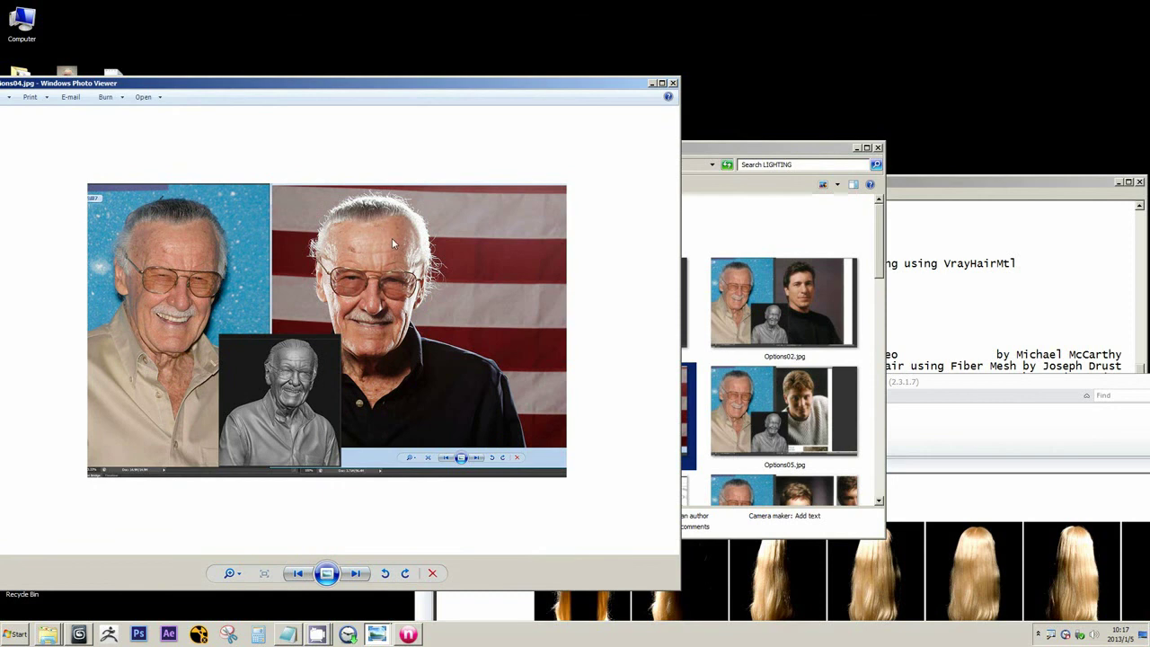
- Examine the backlit hair of the portrait in front of the striped flag up close, and close the picture
{"action": "scroll", "coordinate": [392, 237], "scroll_direction": "up", "scroll_amount": 5}
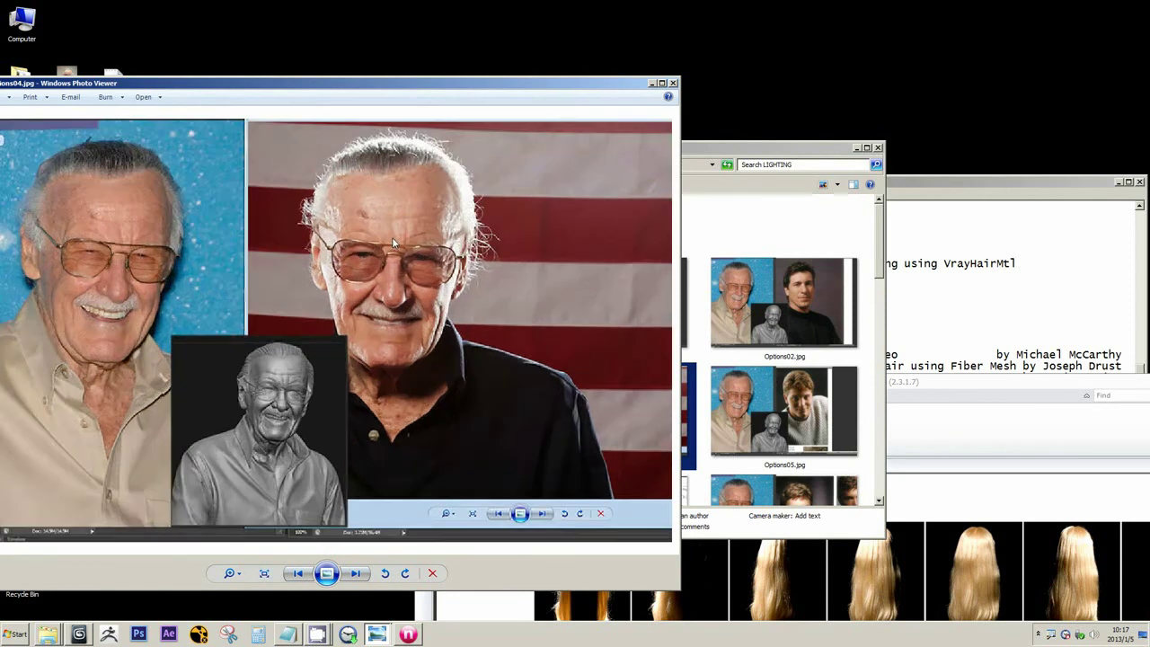
{"action": "scroll", "coordinate": [395, 236], "scroll_direction": "up", "scroll_amount": 1}
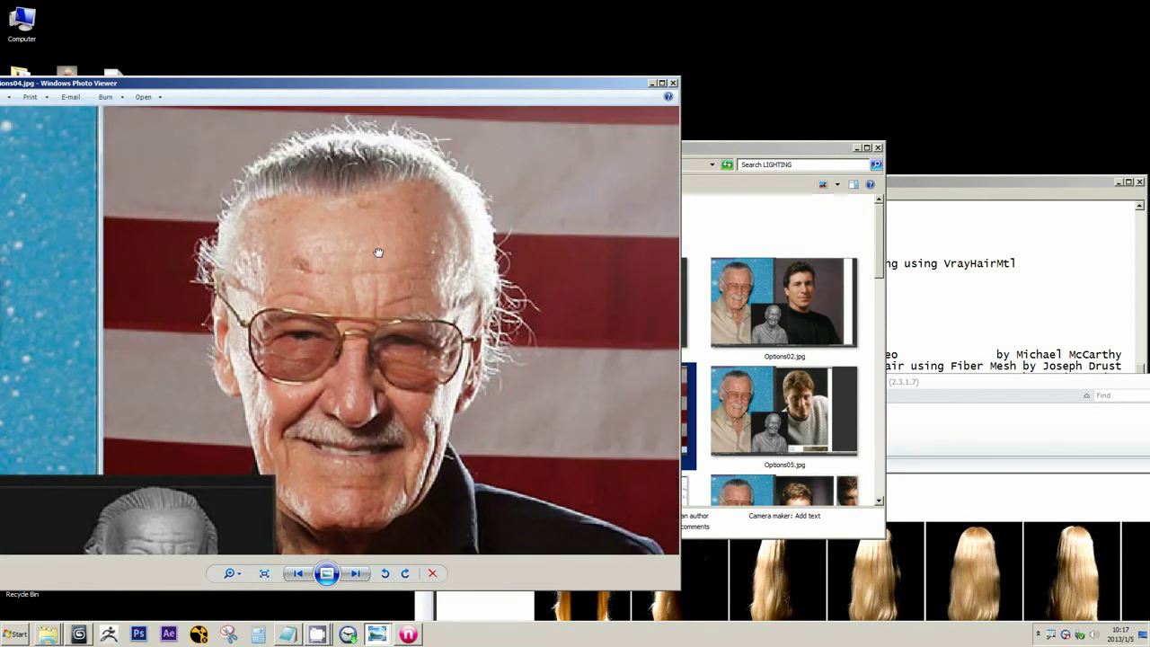
{"action": "scroll", "coordinate": [446, 193], "scroll_direction": "down", "scroll_amount": 2}
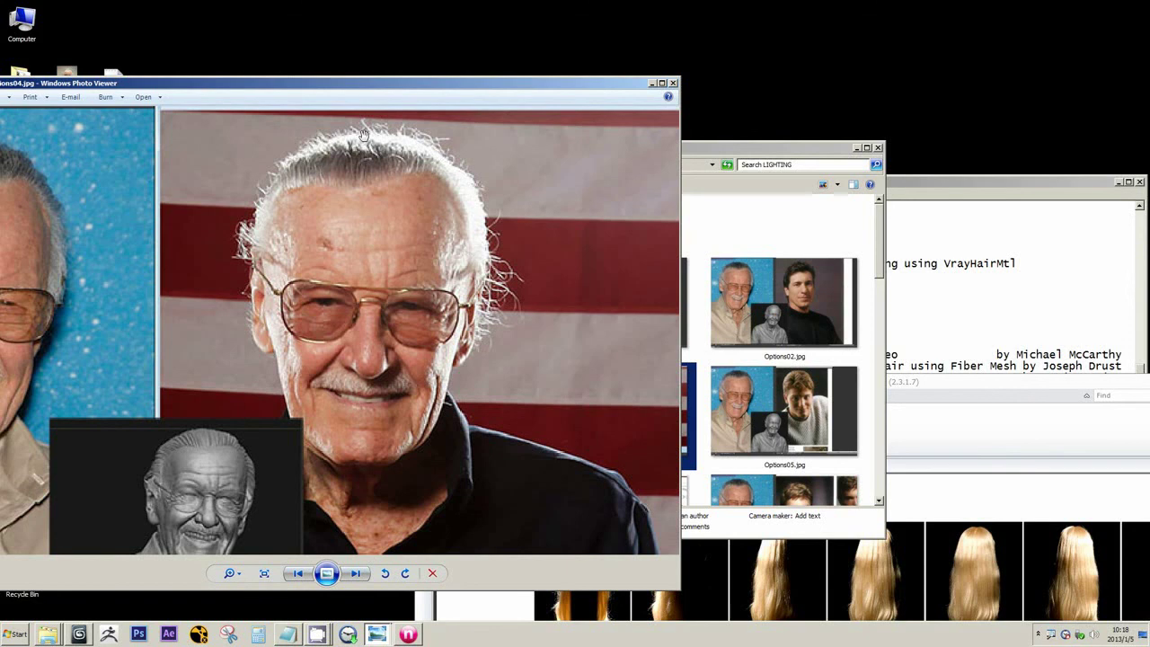
{"action": "scroll", "coordinate": [396, 137], "scroll_direction": "up", "scroll_amount": 1}
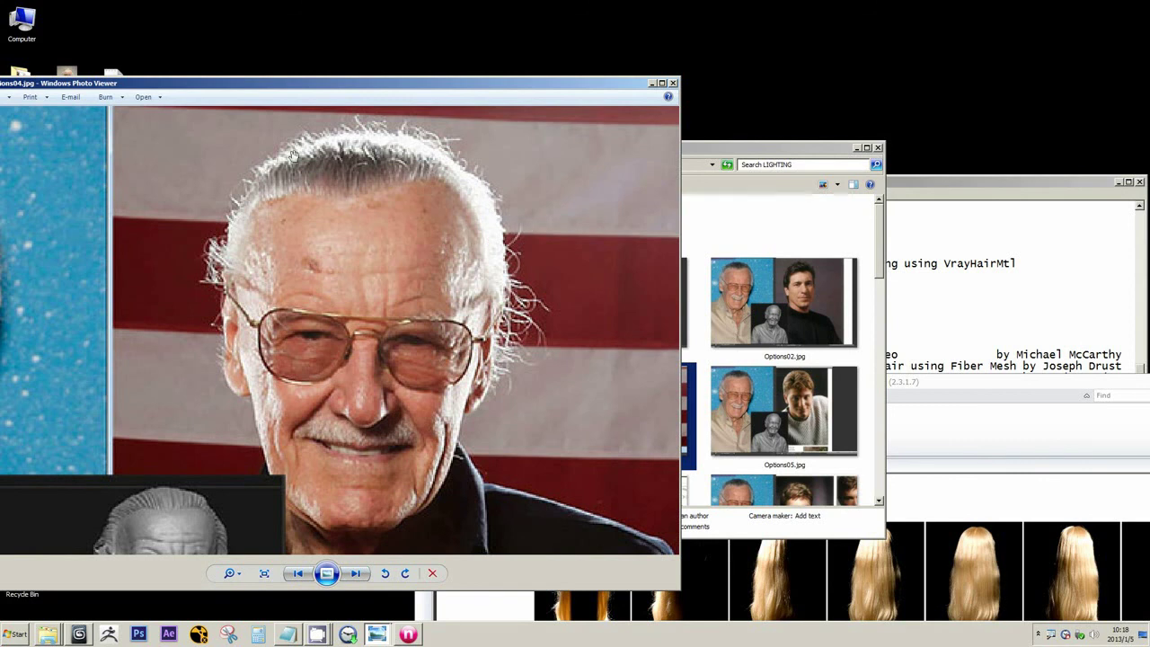
{"action": "left_click_drag", "start_coordinate": [448, 224], "coordinate": [475, 233]}
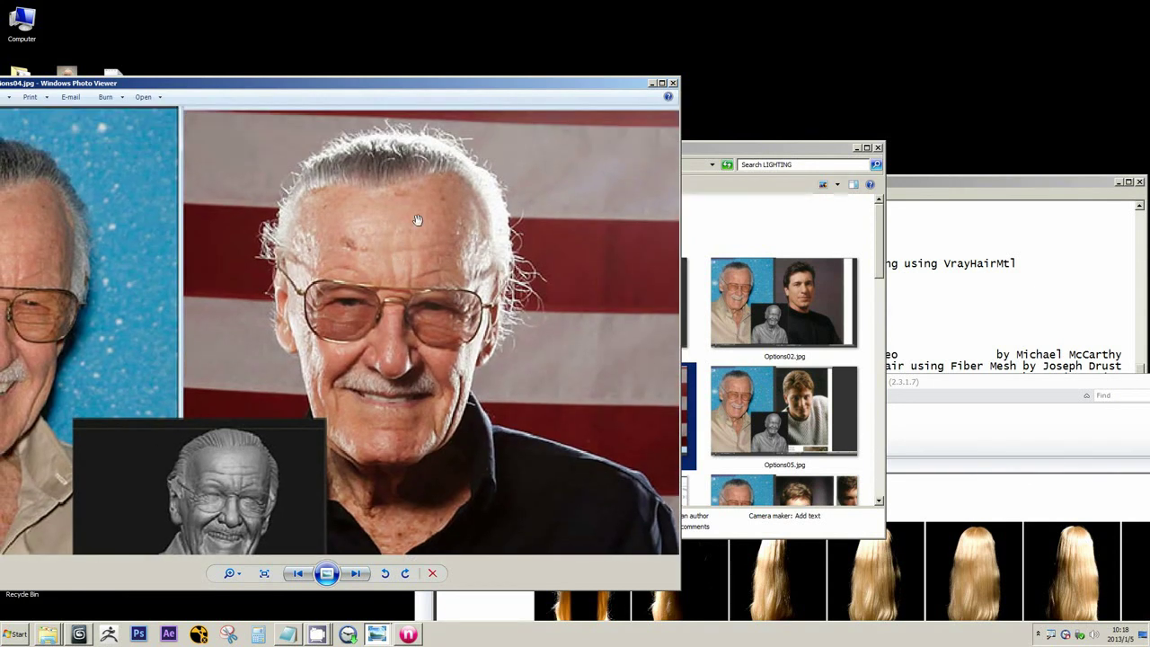
{"action": "right_click", "coordinate": [492, 226]}
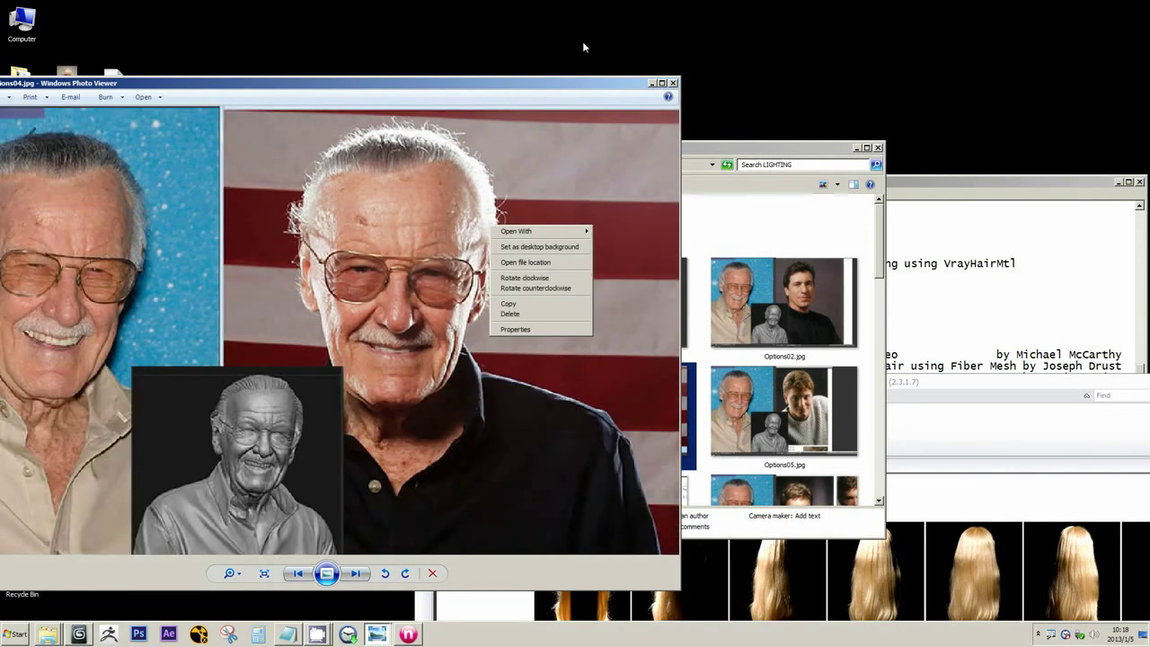
{"action": "left_click", "coordinate": [574, 87]}
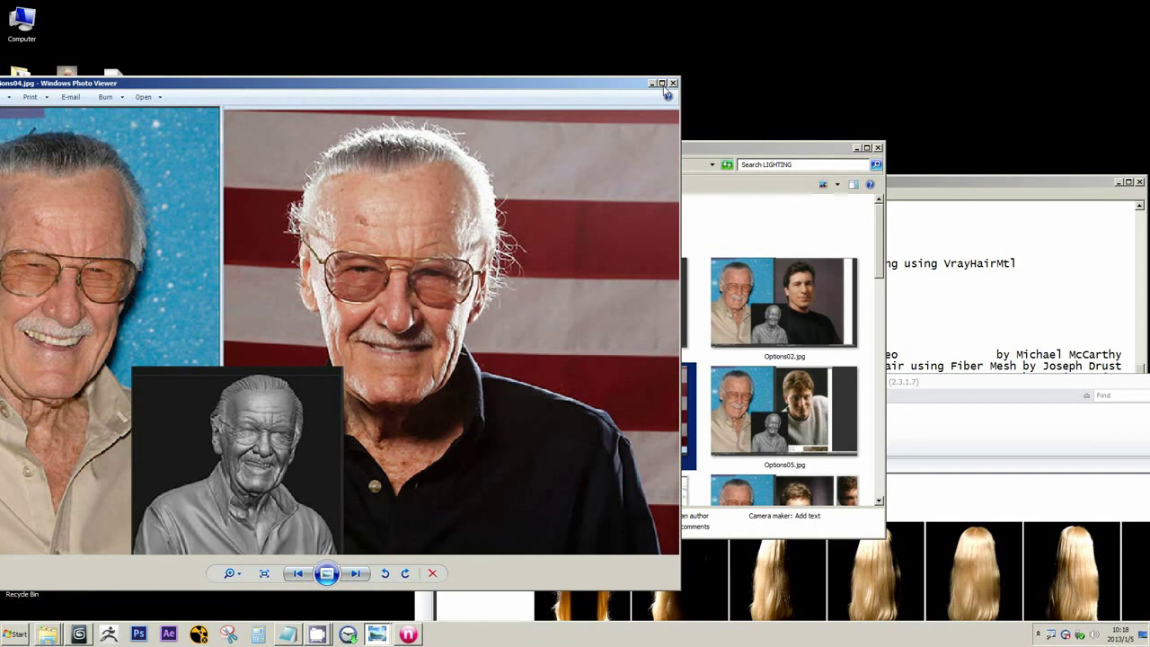
{"action": "left_click", "coordinate": [672, 84]}
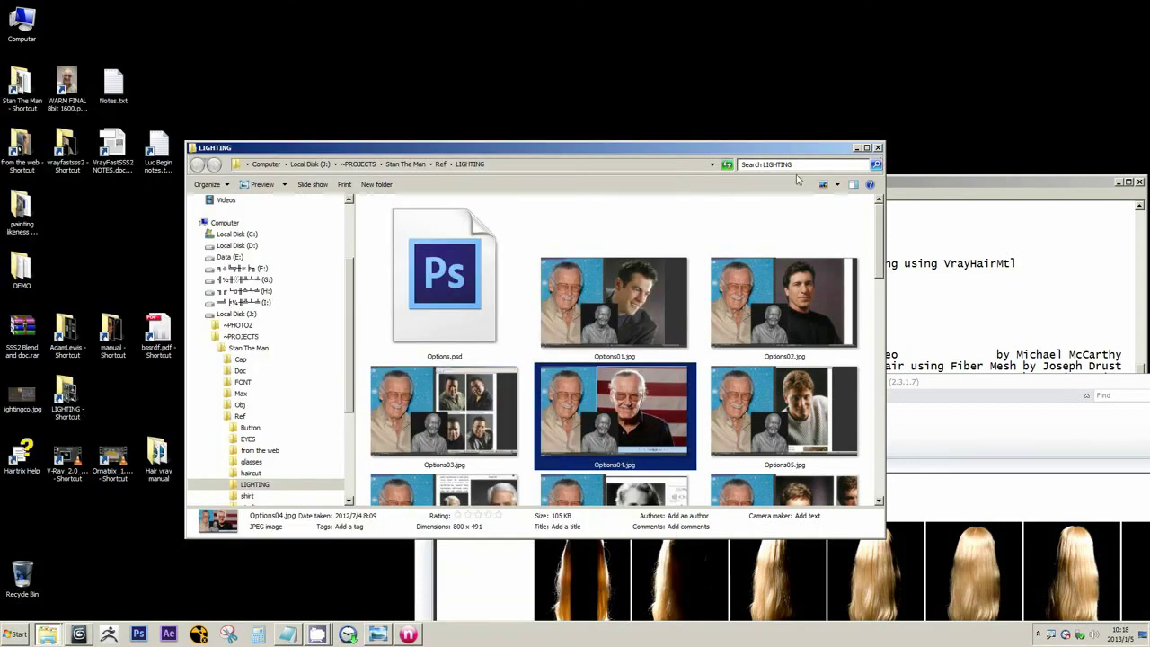
- Minimize the LIGHTING folder window and move the PDF window higher on the desktop so Figure 15 is in view
{"action": "left_click_drag", "start_coordinate": [803, 151], "coordinate": [640, 92]}
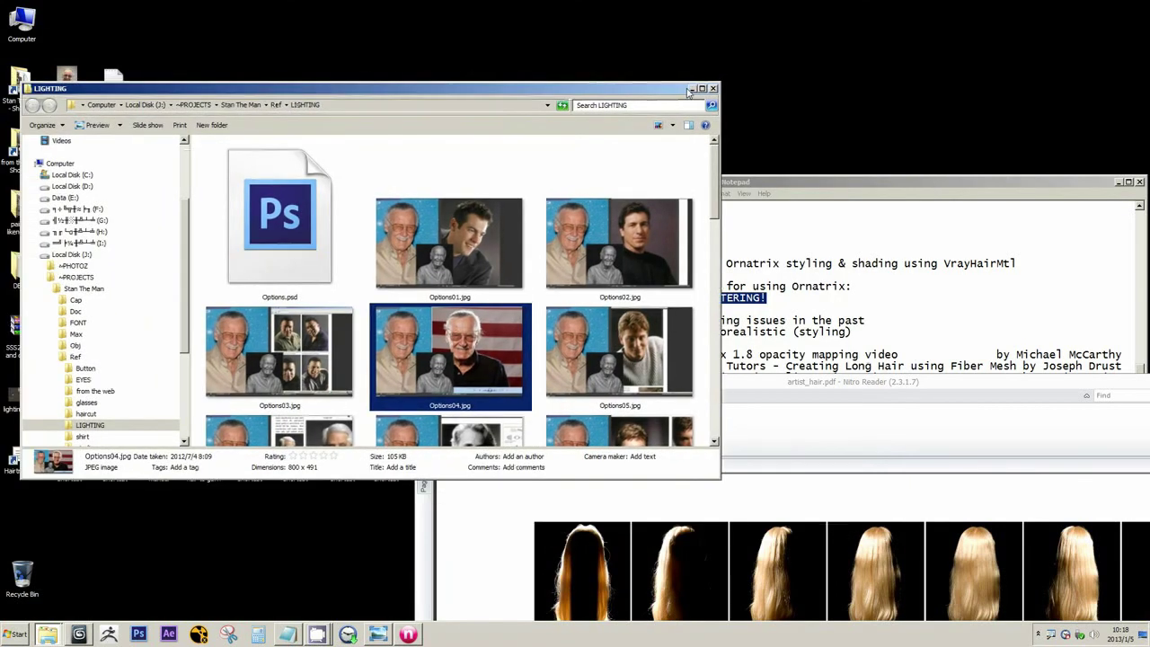
{"action": "left_click", "coordinate": [693, 89]}
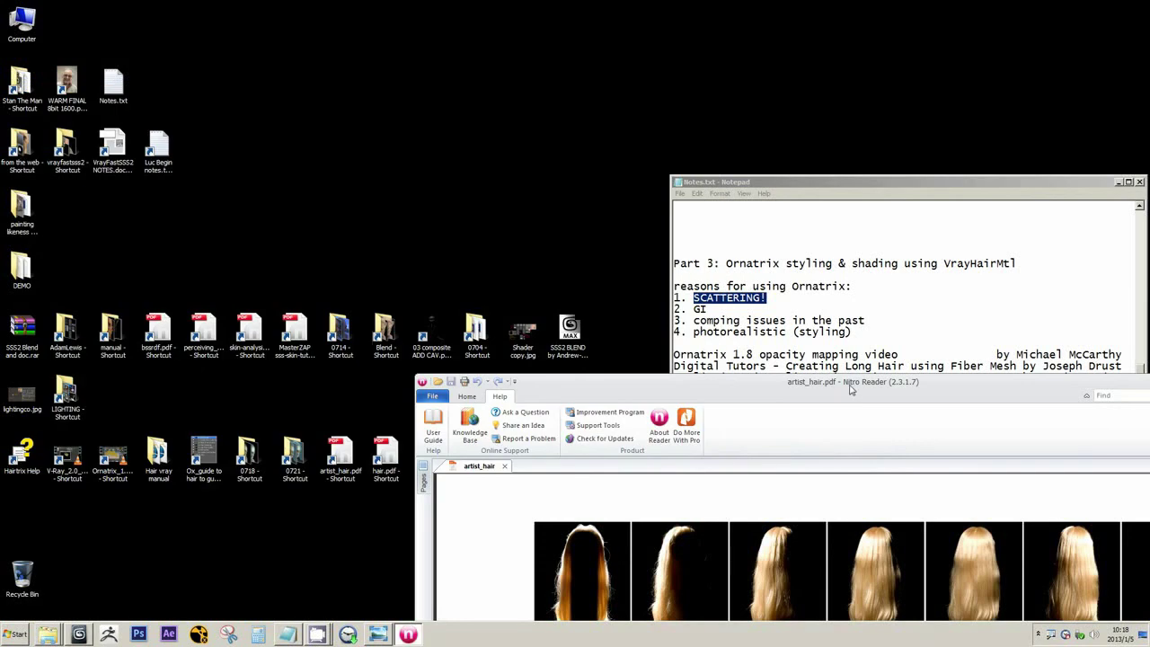
{"action": "left_click_drag", "start_coordinate": [850, 389], "coordinate": [562, 53]}
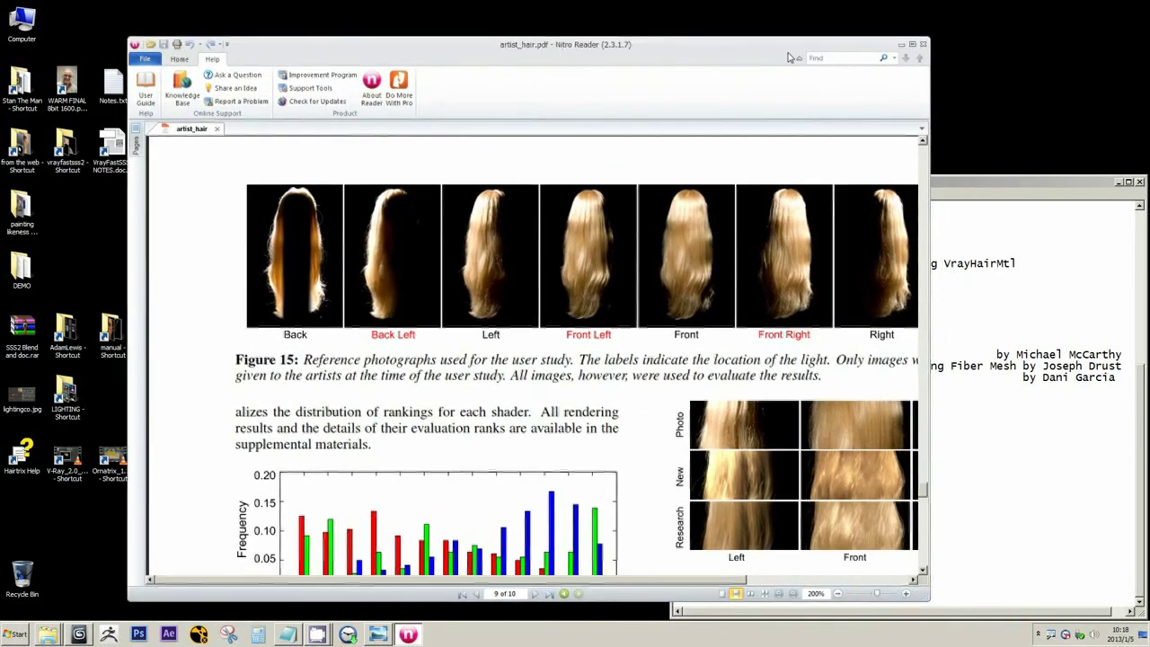
- Mark the word "Ornatrix" in the notes' Part 3 heading and bring the PDF window back in front, shifting it slightly
{"action": "left_click", "coordinate": [1047, 189]}
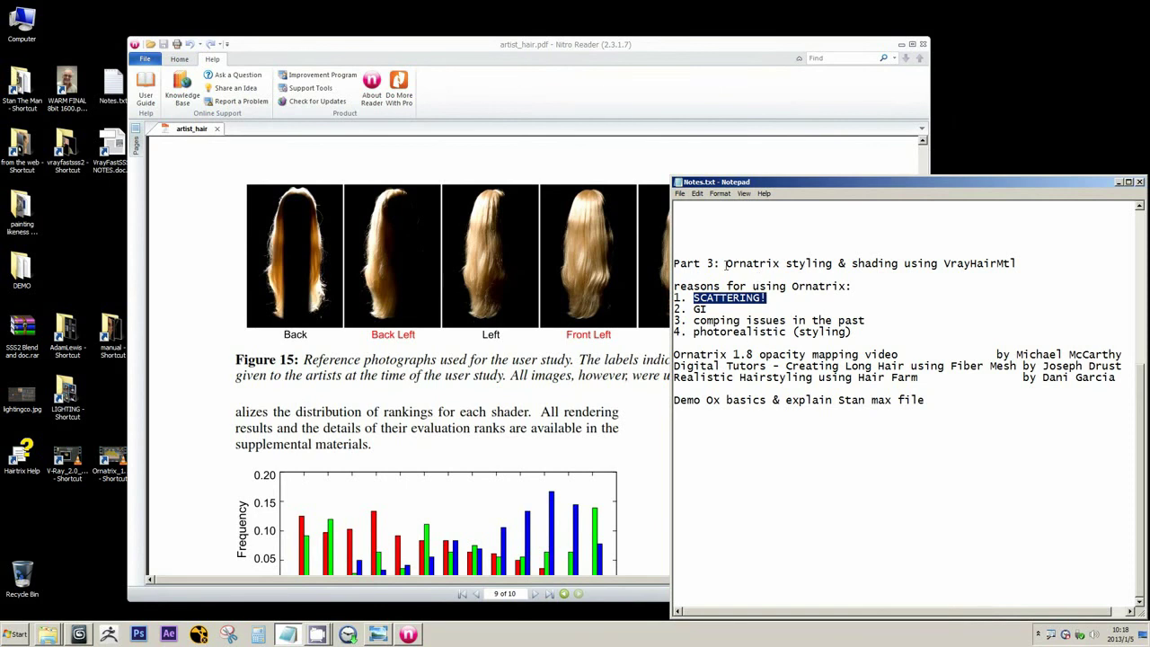
{"action": "left_click_drag", "start_coordinate": [725, 263], "coordinate": [782, 263]}
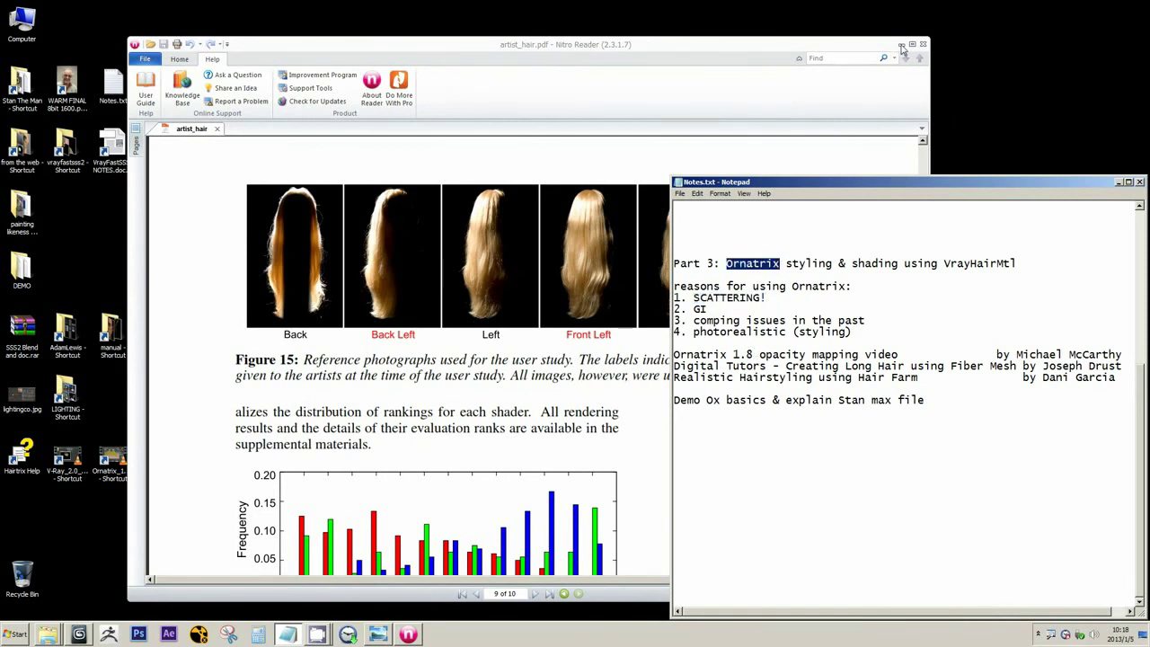
{"action": "left_click_drag", "start_coordinate": [718, 49], "coordinate": [676, 58]}
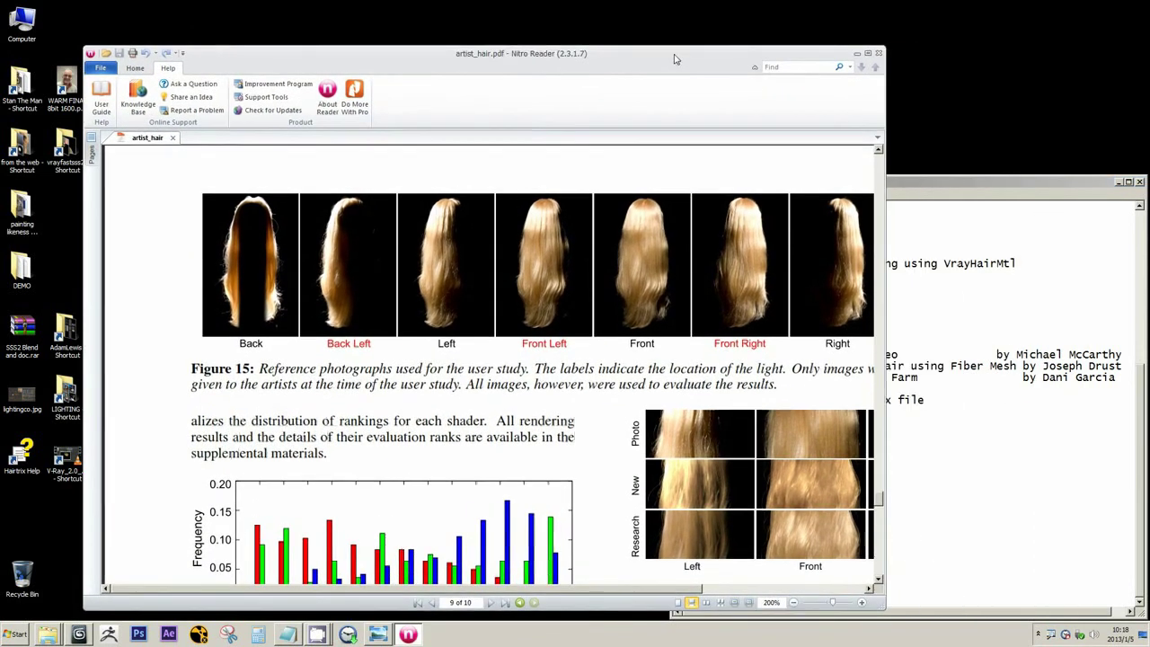
- Mark reason 3, "comping issues in the past", in the notes and minimize the PDF window
{"action": "left_click", "coordinate": [909, 188]}
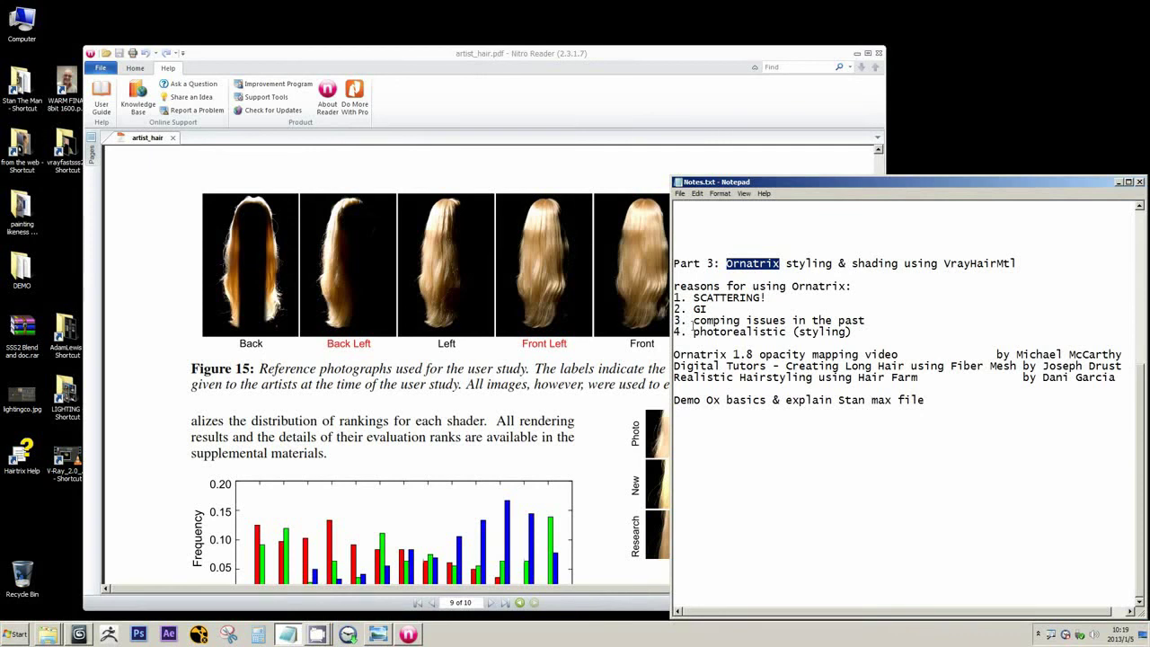
{"action": "left_click_drag", "start_coordinate": [693, 321], "coordinate": [867, 323]}
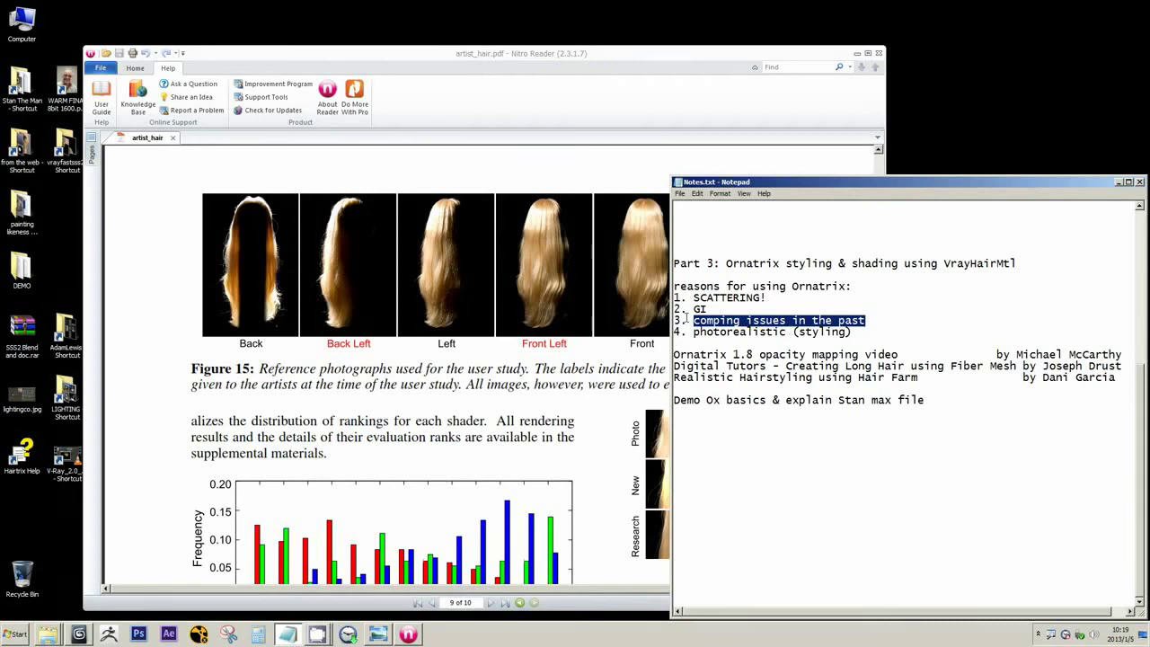
{"action": "left_click", "coordinate": [857, 53]}
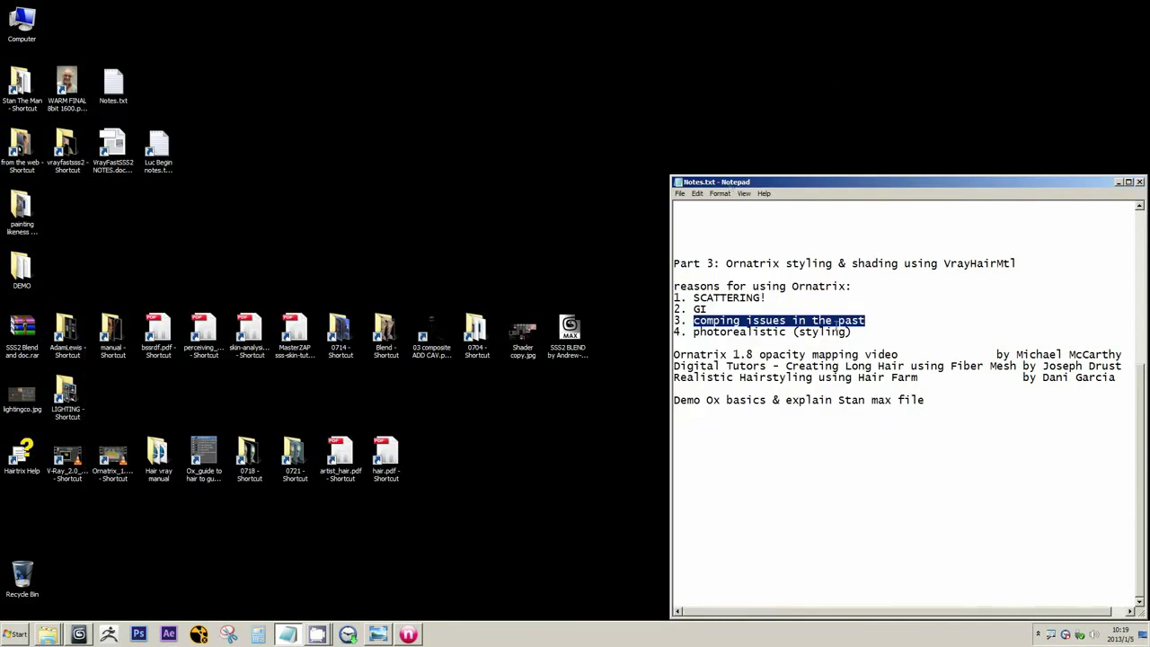
- Point out reason 3 in the notes by alternately marking "comping issues" and "in the past", and mark "Ornatrix" in the heading
{"action": "left_click", "coordinate": [620, 357]}
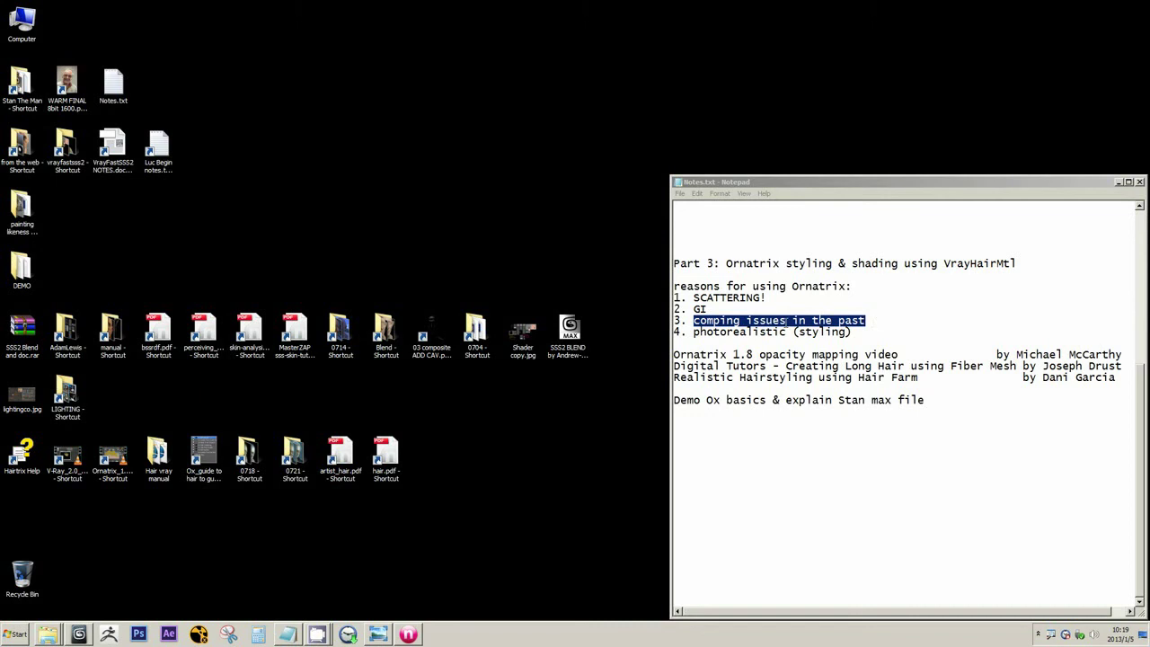
{"action": "left_click_drag", "start_coordinate": [787, 320], "coordinate": [694, 321]}
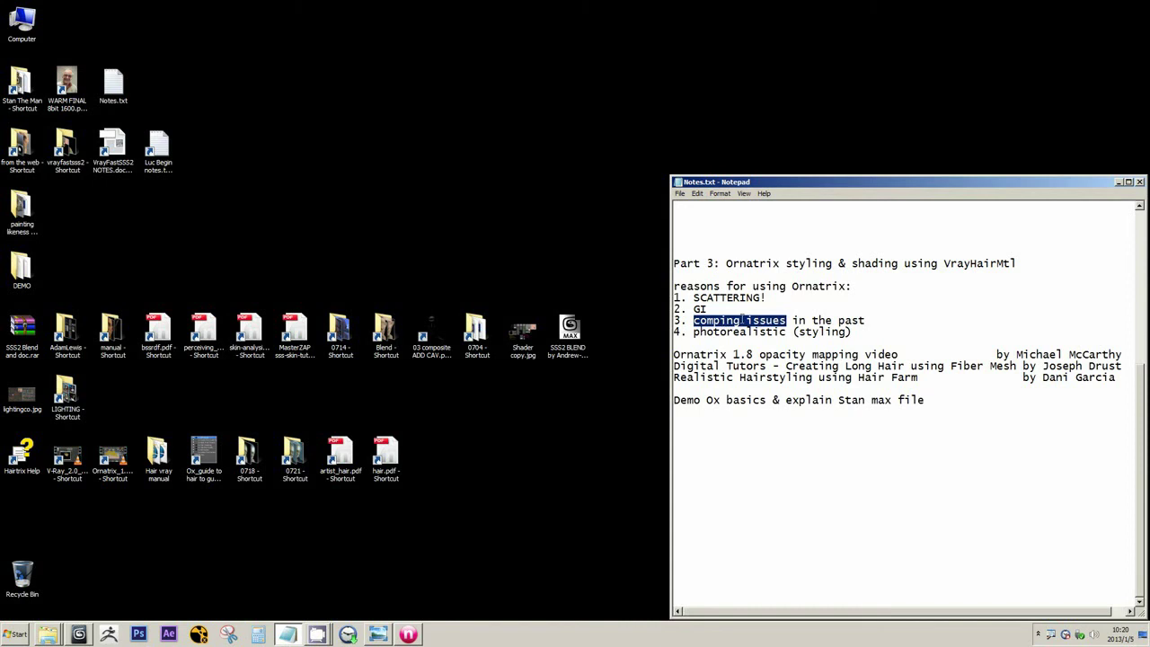
{"action": "left_click_drag", "start_coordinate": [740, 321], "coordinate": [699, 321]}
{"action": "left_click_drag", "start_coordinate": [865, 321], "coordinate": [792, 321]}
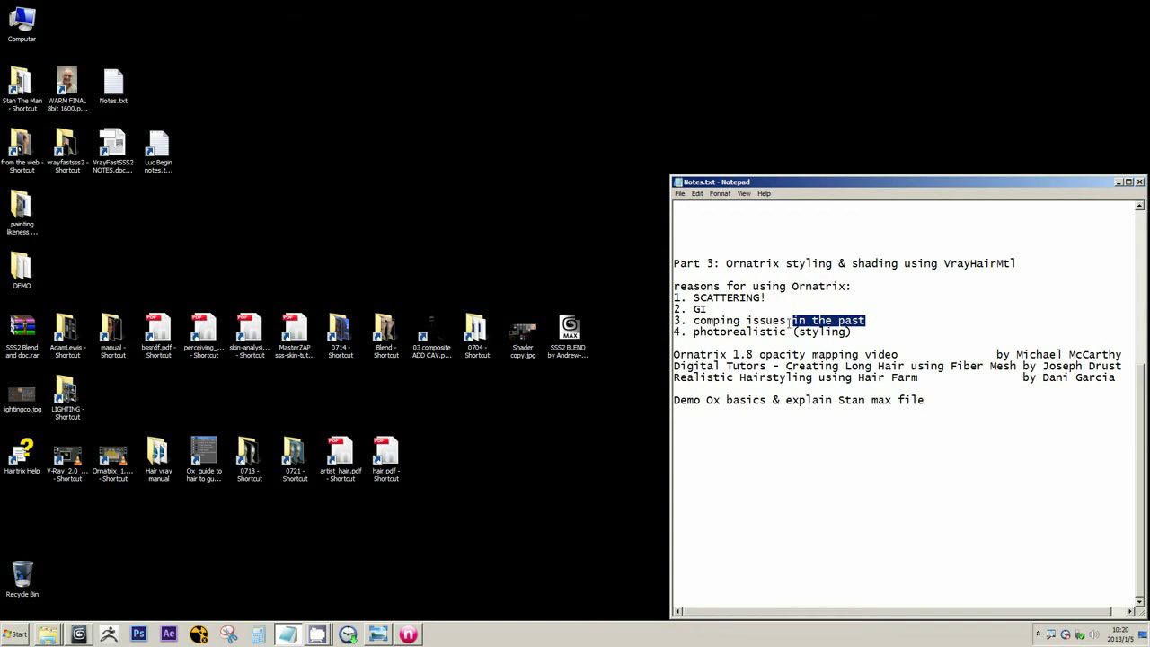
{"action": "left_click_drag", "start_coordinate": [788, 321], "coordinate": [693, 324]}
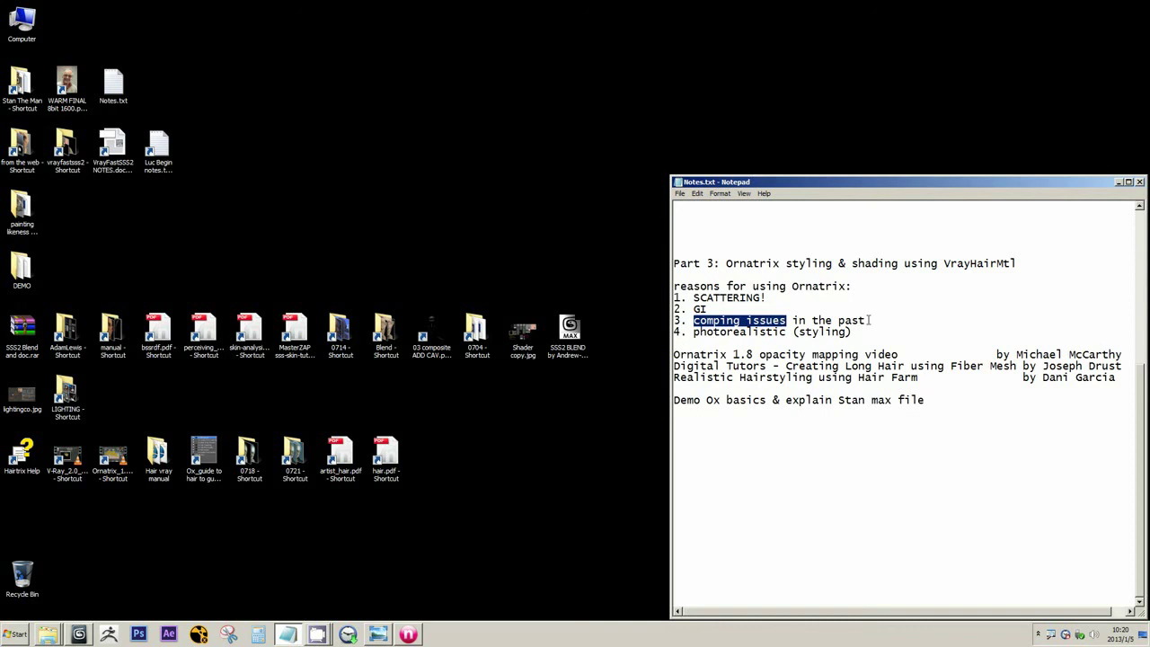
{"action": "left_click_drag", "start_coordinate": [870, 320], "coordinate": [792, 326]}
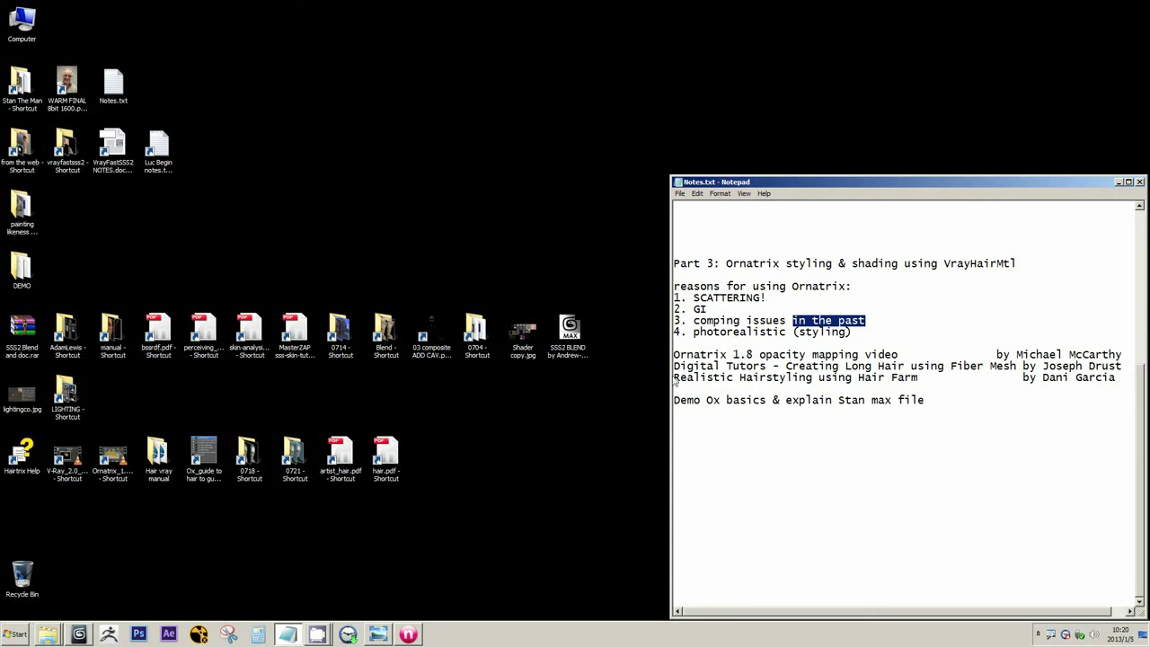
{"action": "left_click_drag", "start_coordinate": [780, 262], "coordinate": [726, 263]}
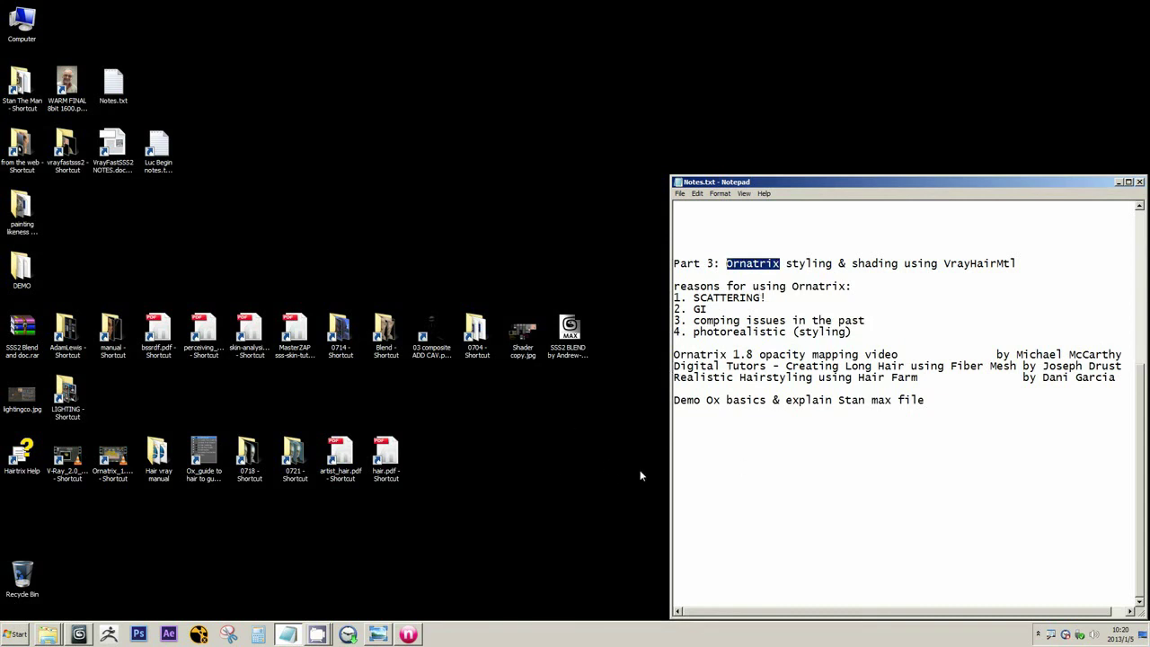
{"action": "left_click_drag", "start_coordinate": [870, 320], "coordinate": [733, 321]}
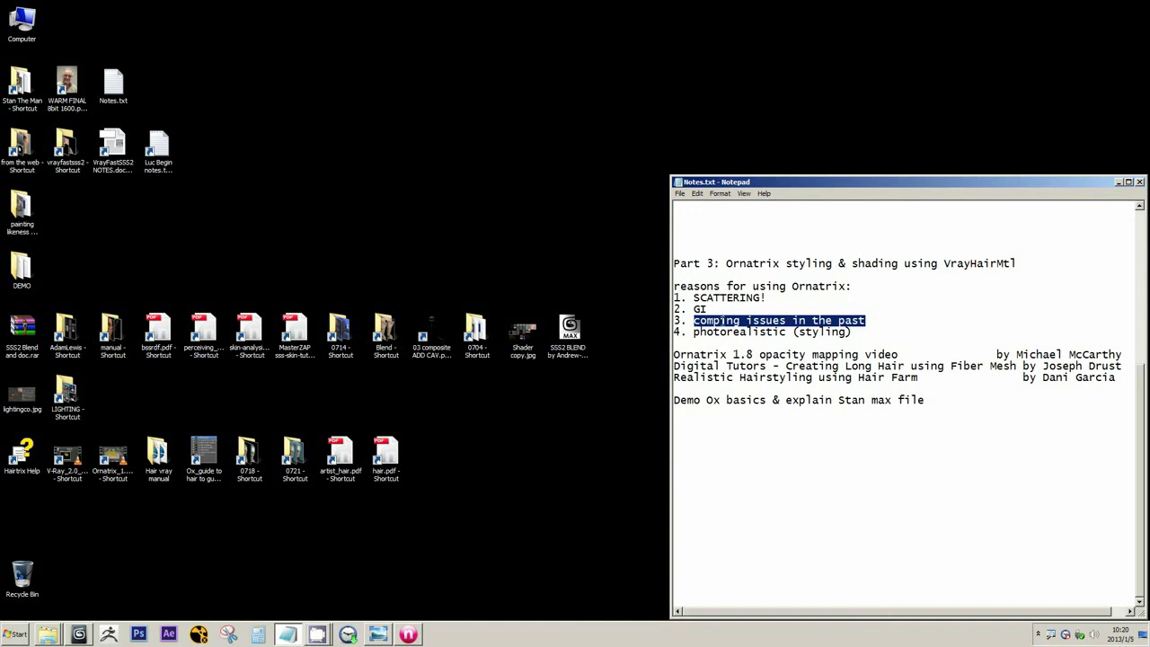
- Mark "comping issues in the past" in the reasons list and remove the "2. GI" entry
{"action": "left_click", "coordinate": [869, 320]}
{"action": "left_click_drag", "start_coordinate": [870, 320], "coordinate": [692, 324]}
{"action": "left_click_drag", "start_coordinate": [708, 308], "coordinate": [667, 310]}
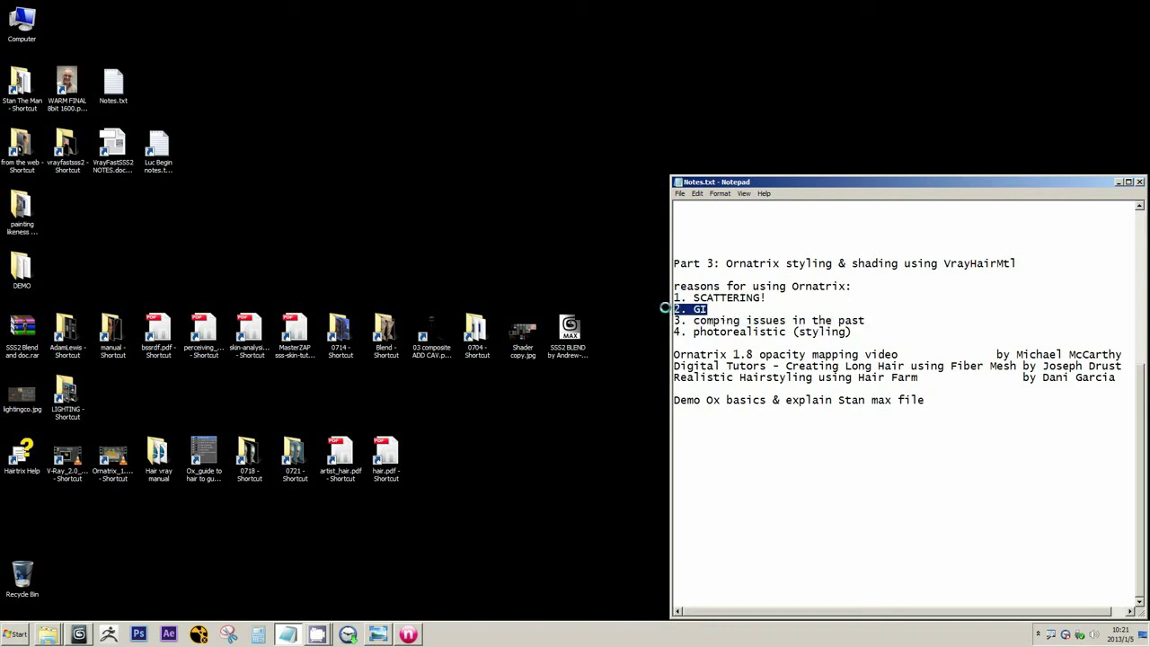
{"action": "key", "text": "Delete"}
- Enter GI as reason 3 below "comping issues in the past", close the blank line and renumber the comping issues entry as 2
{"action": "left_click", "coordinate": [893, 326]}
{"action": "key", "text": "Return"}
{"action": "type", "text": "3"}
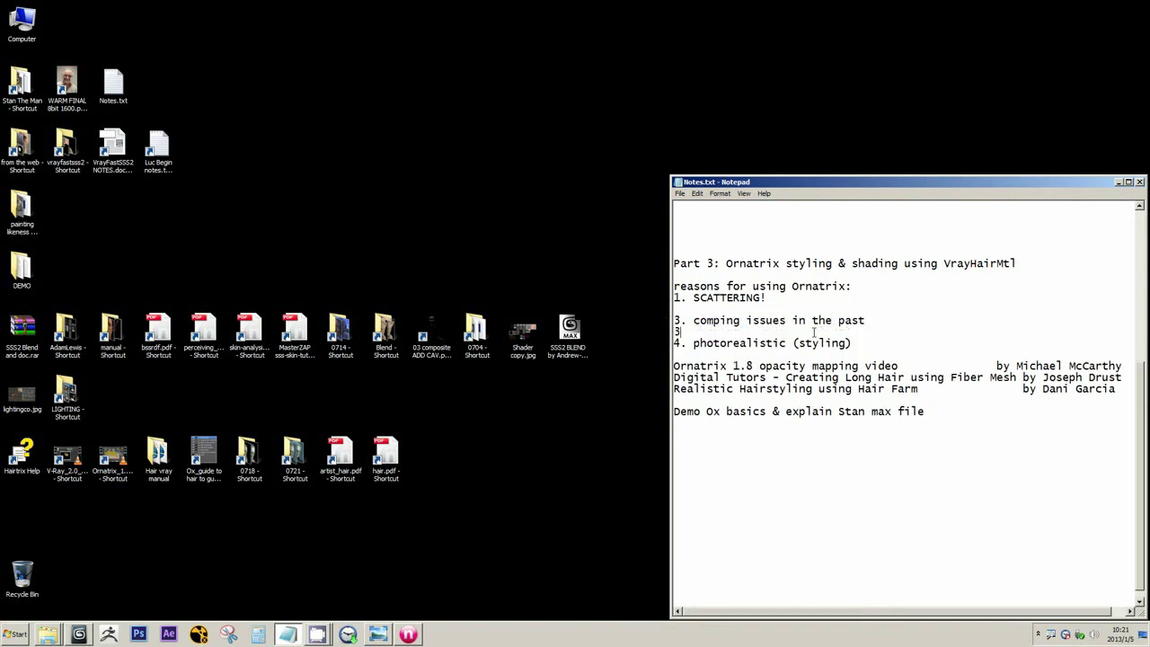
{"action": "type", "text": "2. GI"}
{"action": "key", "text": "BackSpace"}
{"action": "left_click", "coordinate": [683, 324]}
{"action": "key", "text": "BackSpace"}
{"action": "key", "text": "BackSpace"}
{"action": "type", "text": "2"}
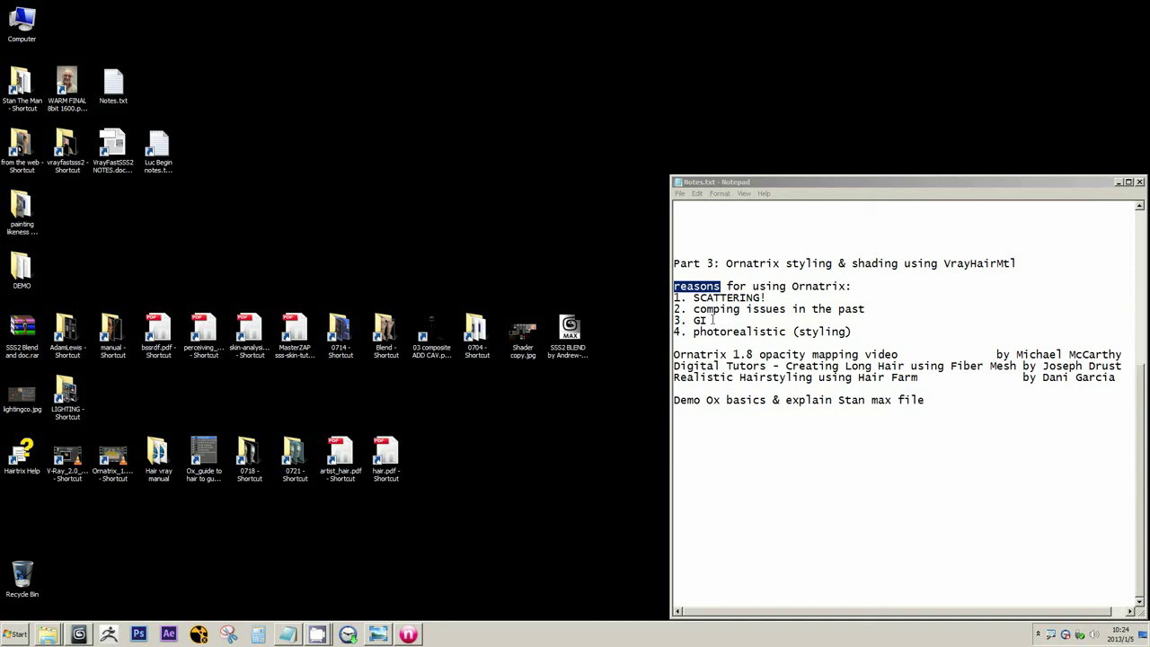
- Clear the highlight on "reasons" in the notes and mark the "3. GI" line
{"action": "left_click", "coordinate": [779, 184]}
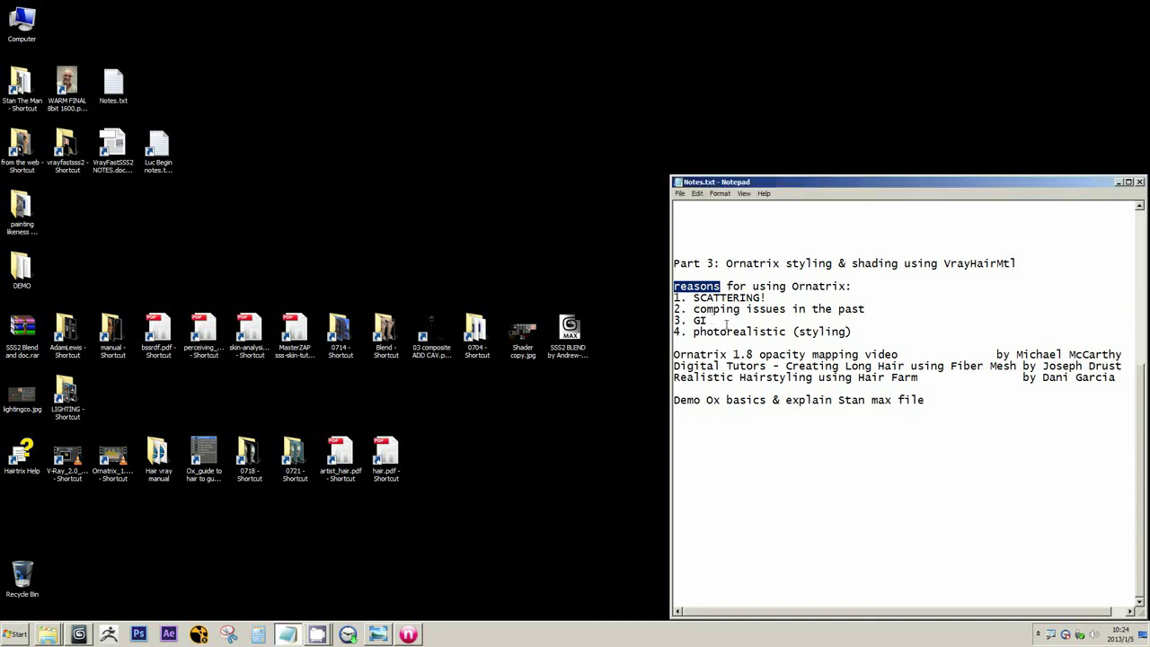
{"action": "right_click", "coordinate": [343, 257]}
{"action": "key", "text": "Escape"}
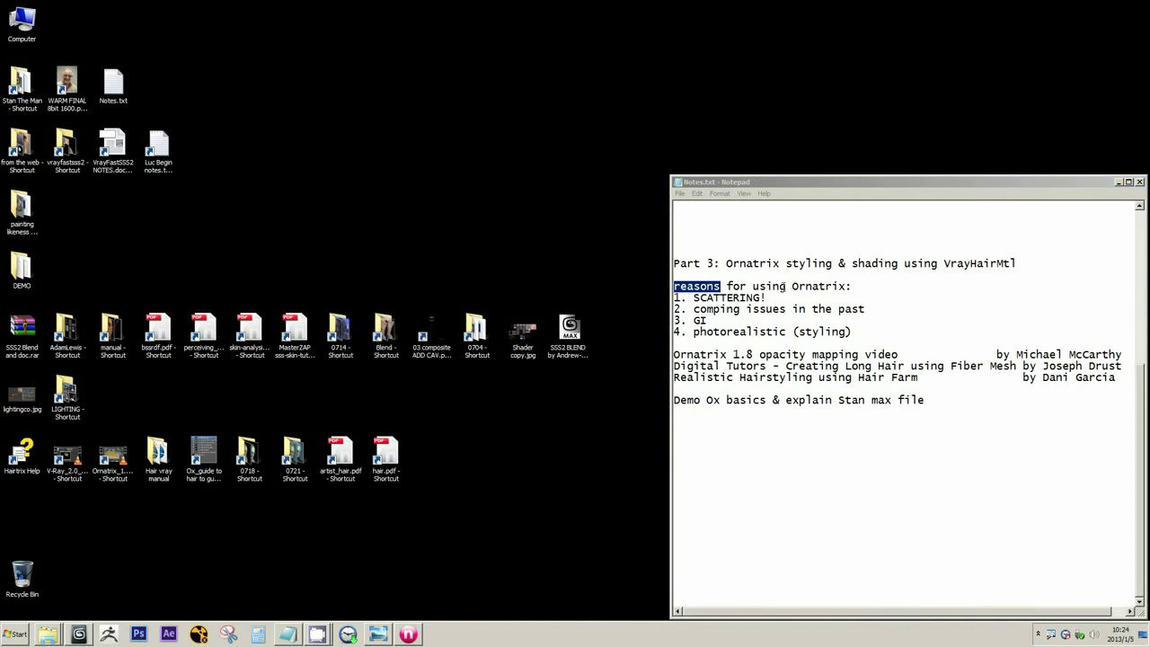
{"action": "left_click", "coordinate": [788, 283]}
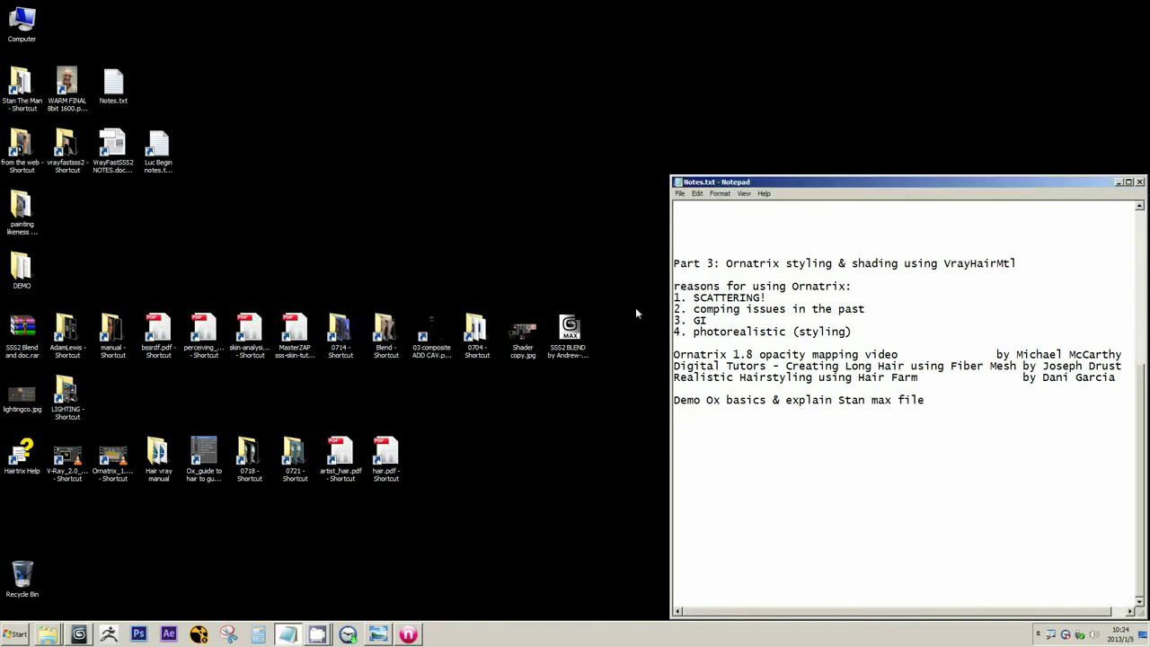
{"action": "right_click", "coordinate": [439, 237]}
{"action": "left_click", "coordinate": [468, 261]}
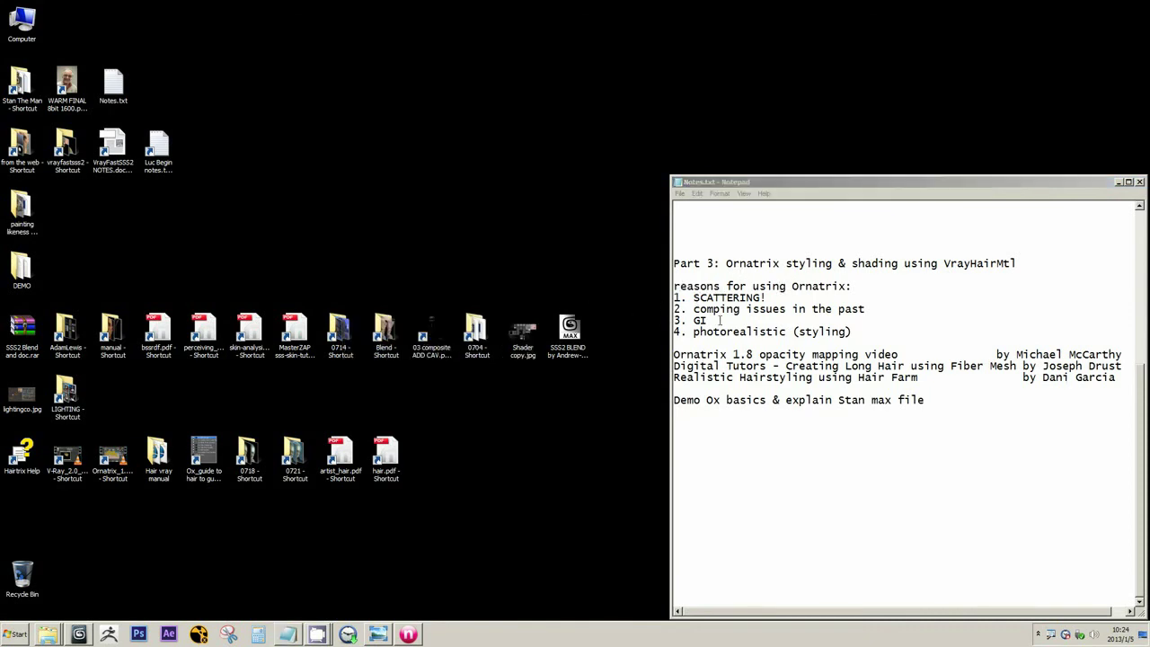
{"action": "left_click_drag", "start_coordinate": [720, 320], "coordinate": [663, 318]}
{"action": "left_click", "coordinate": [739, 331]}
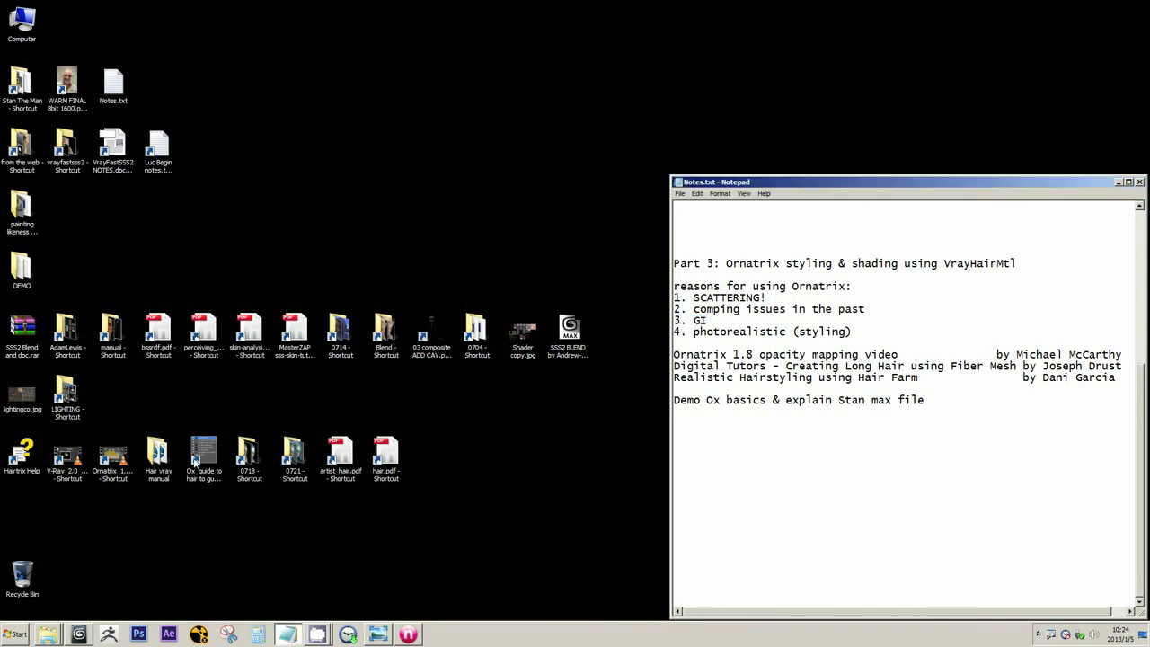
- Open the Hair vray manual folder and browse its VRayHairMtl material examples page to Example 4 on strand taper
{"action": "left_click", "coordinate": [159, 460]}
{"action": "double_click", "coordinate": [159, 460]}
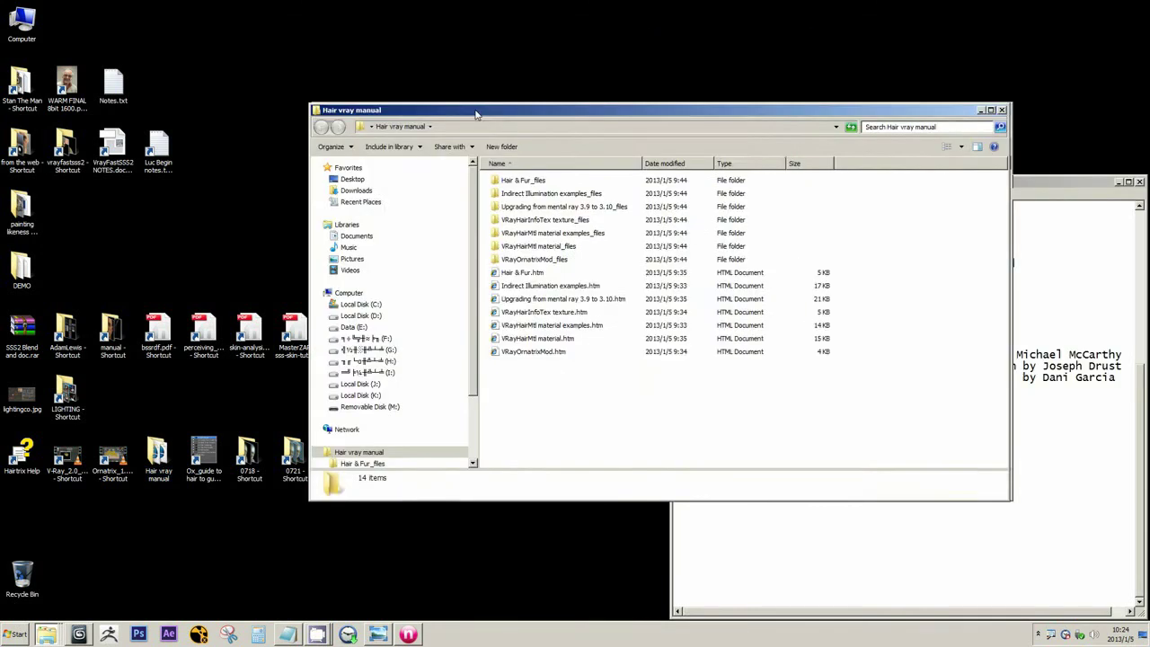
{"action": "left_click_drag", "start_coordinate": [476, 115], "coordinate": [297, 167]}
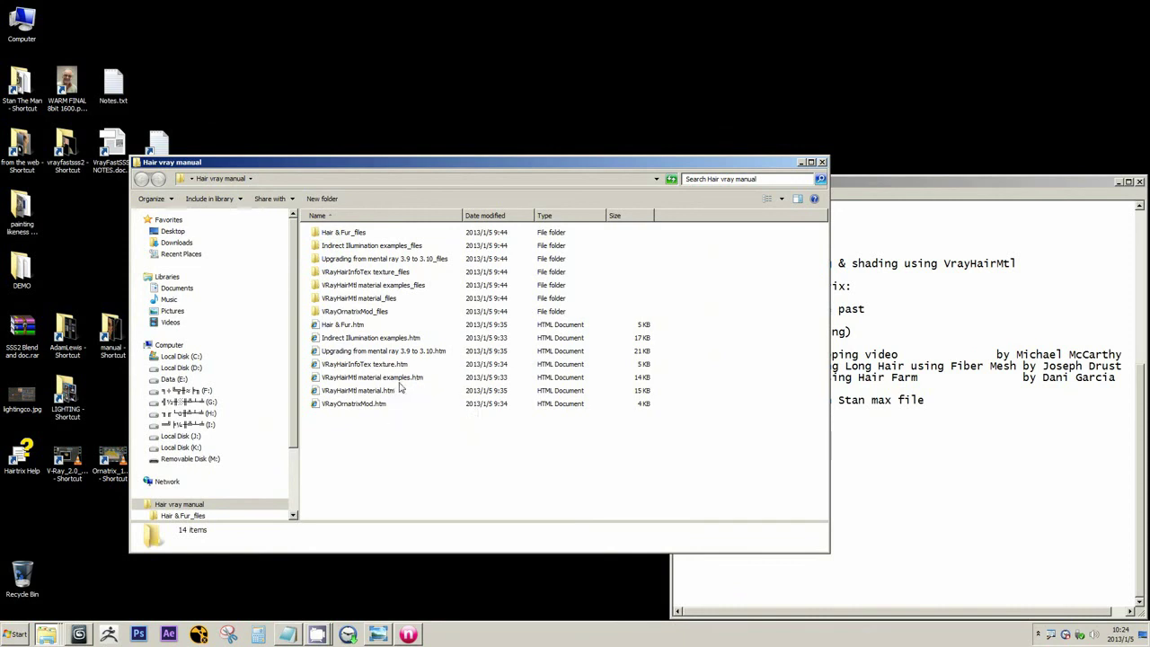
{"action": "double_click", "coordinate": [397, 377]}
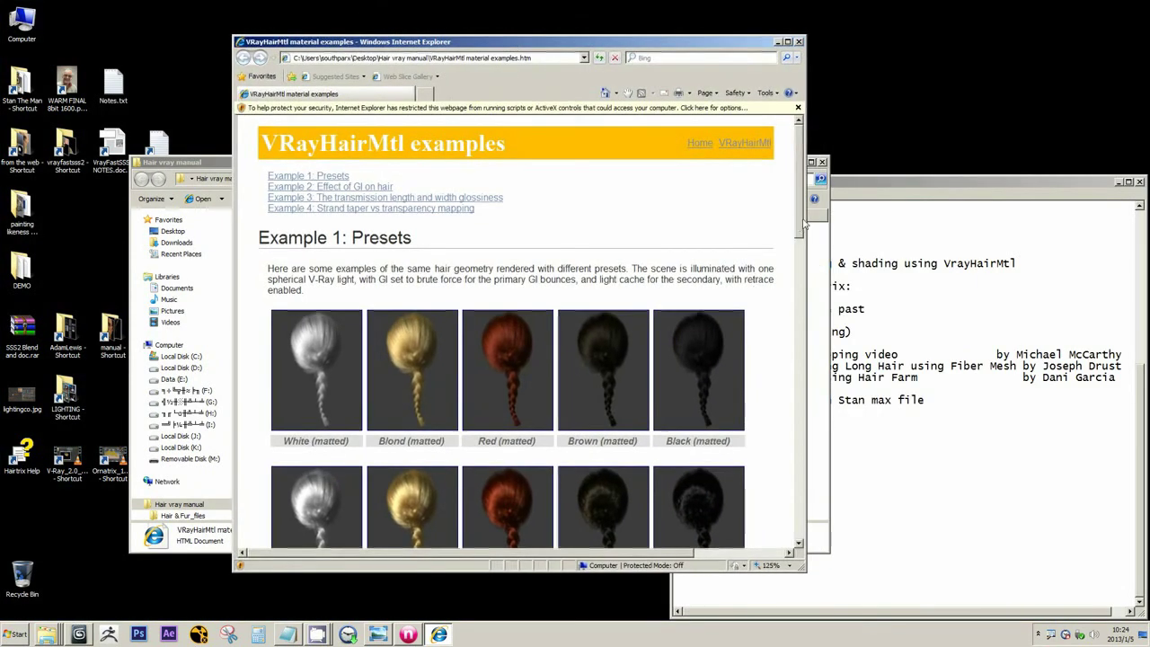
{"action": "left_click_drag", "start_coordinate": [803, 222], "coordinate": [824, 494]}
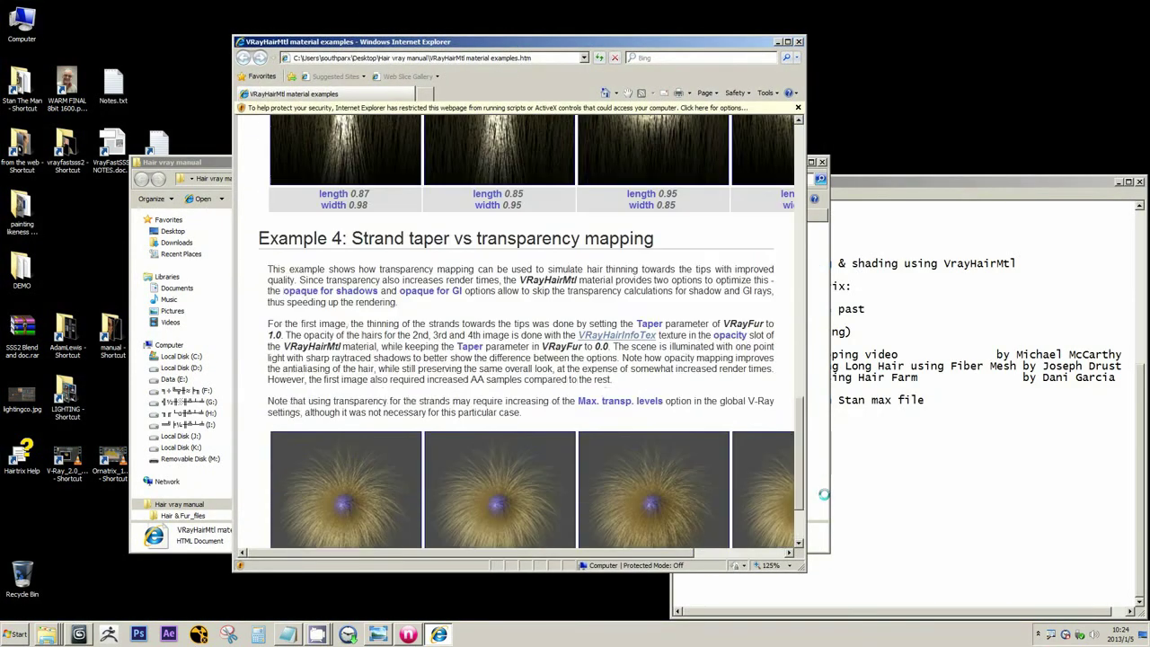
- Open VRayHairMtl material.htm from the manual folder and mark the Notes sentence on global illumination being vital for realistic hair
{"action": "left_click", "coordinate": [205, 165]}
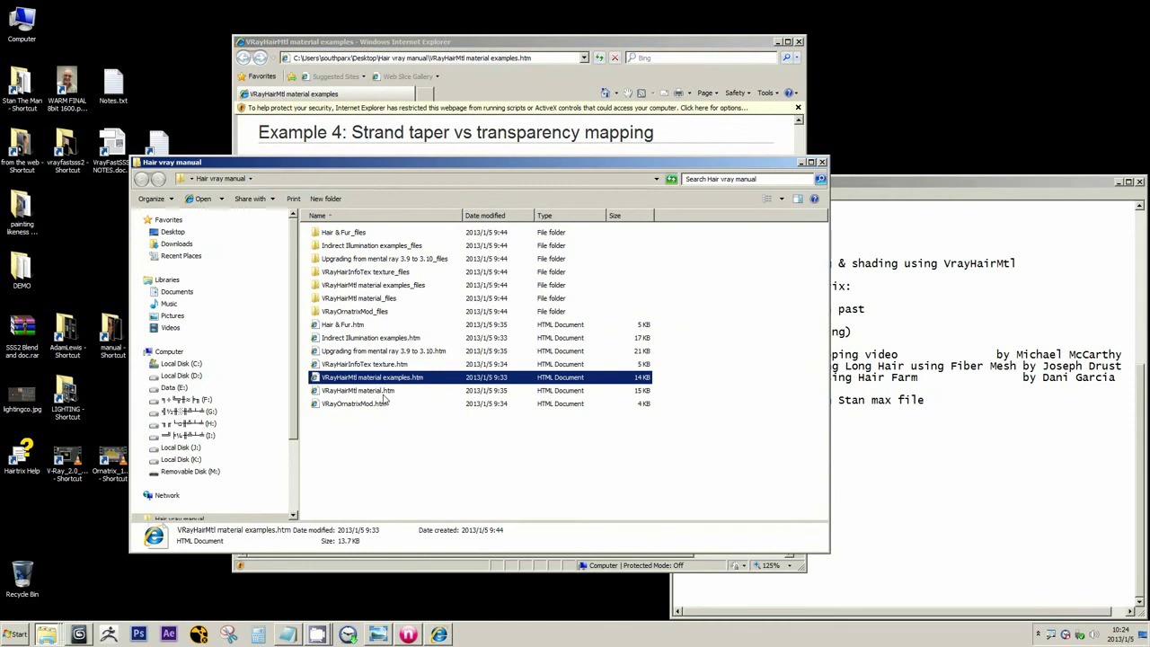
{"action": "double_click", "coordinate": [385, 392]}
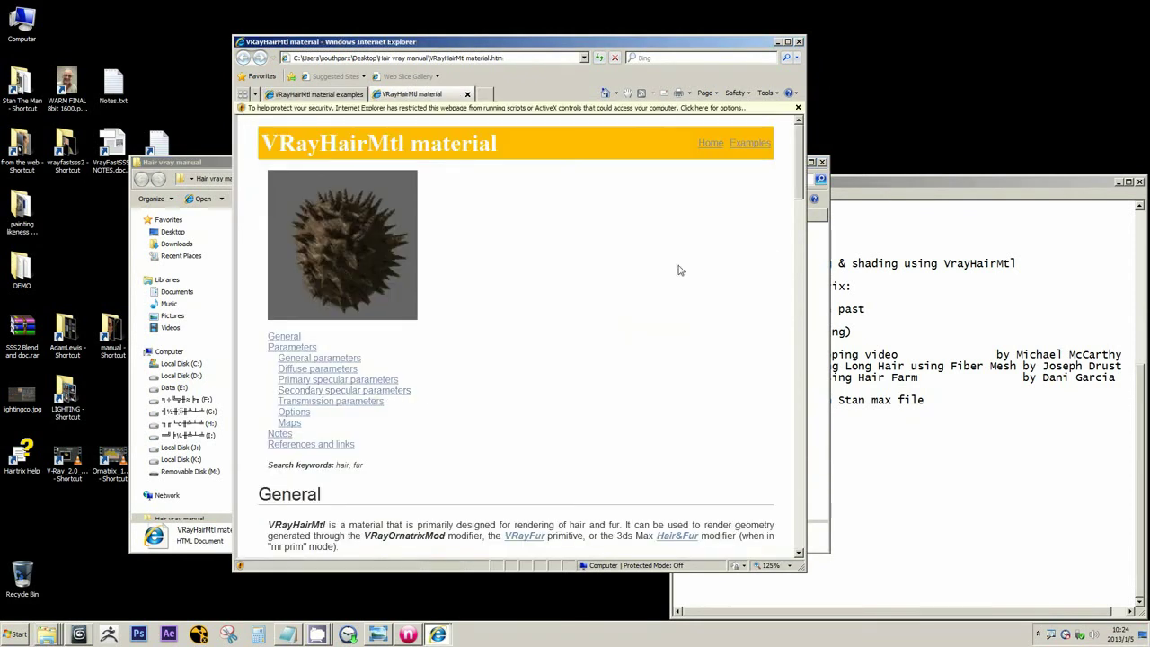
{"action": "scroll", "coordinate": [680, 270], "scroll_direction": "down", "scroll_amount": 20}
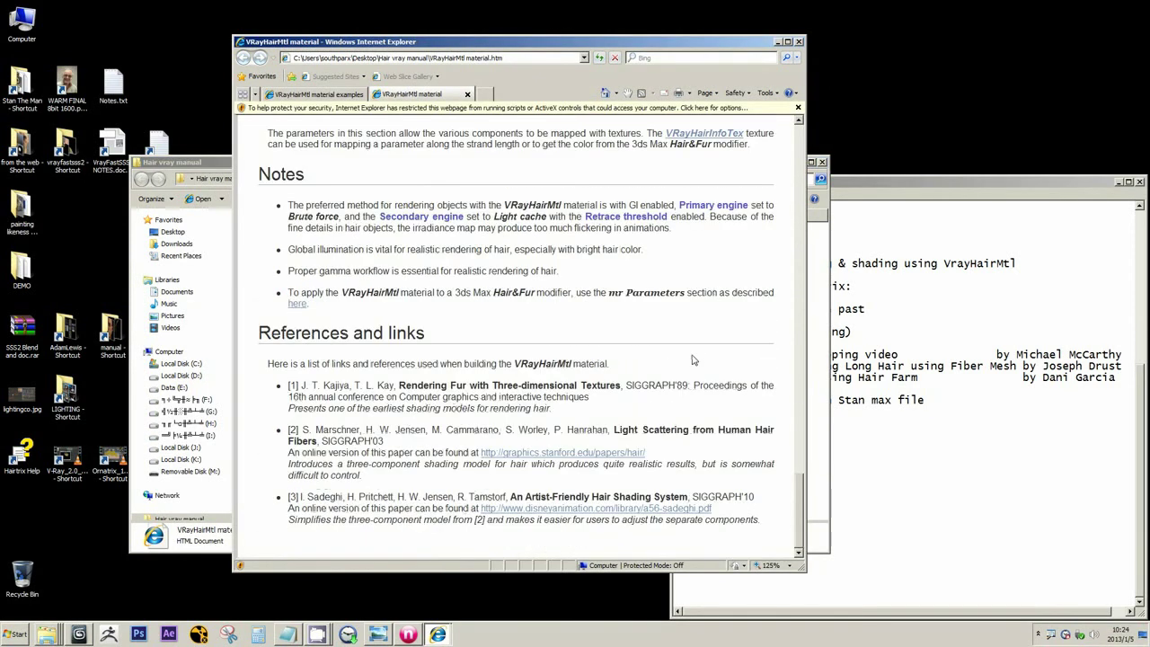
{"action": "scroll", "coordinate": [692, 359], "scroll_direction": "up", "scroll_amount": 2}
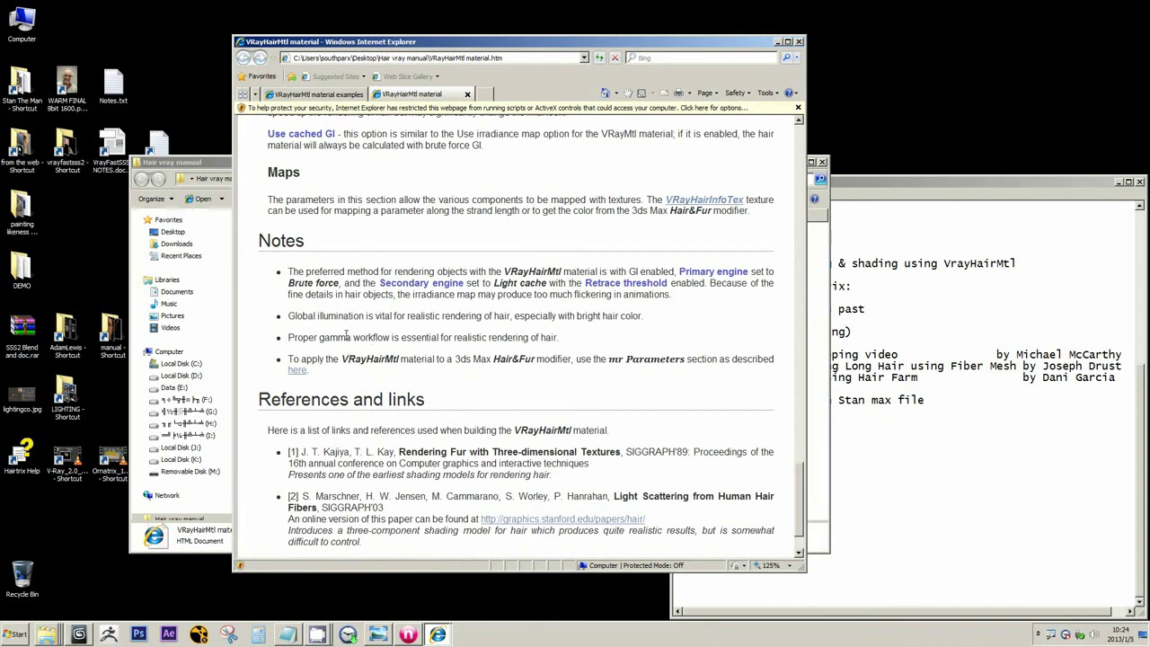
{"action": "left_click_drag", "start_coordinate": [288, 317], "coordinate": [642, 315]}
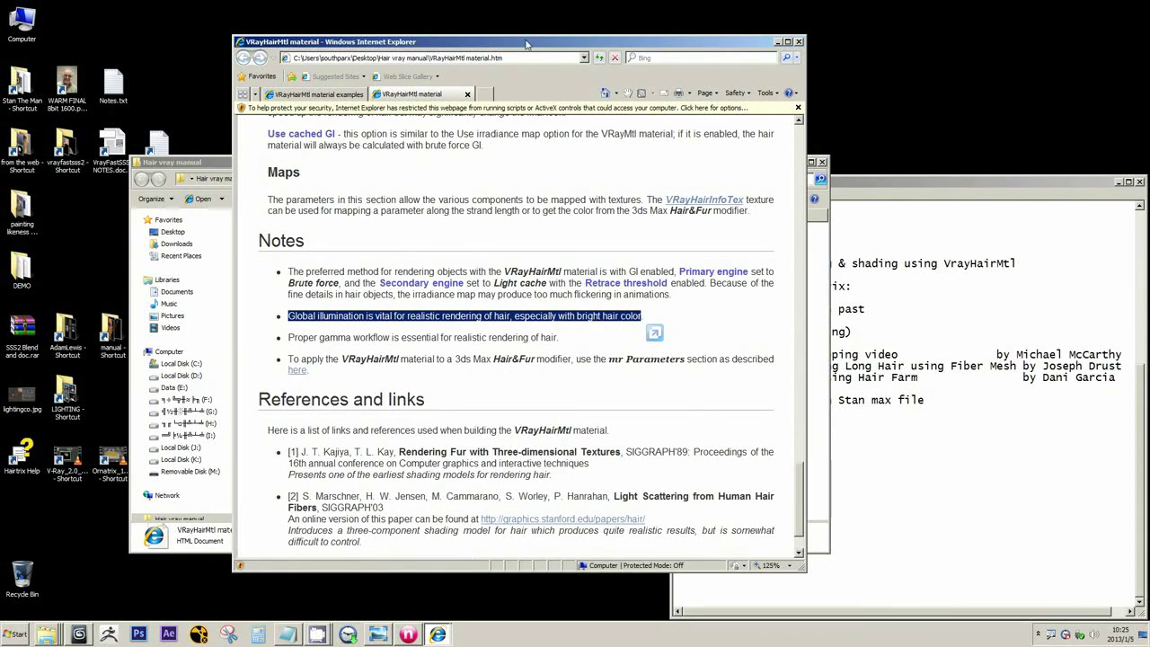
- Shift the browser window aside and open the WARM FINAL 8bit 1600.png portrait from the desktop
{"action": "left_click_drag", "start_coordinate": [527, 44], "coordinate": [618, 58]}
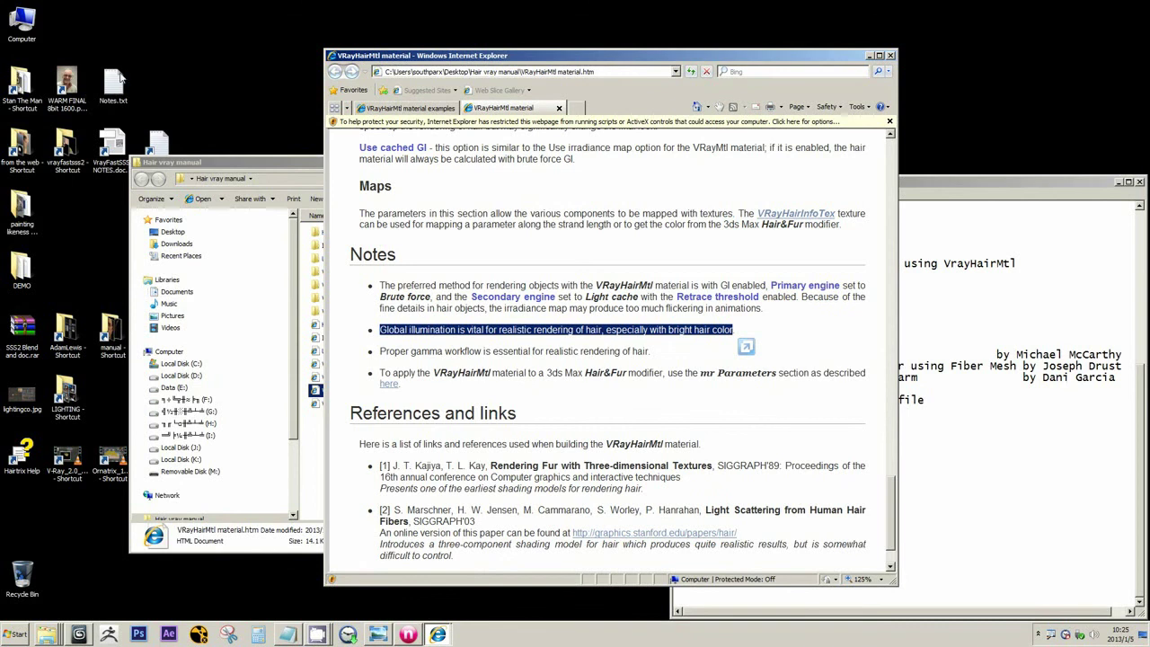
{"action": "left_click", "coordinate": [70, 86]}
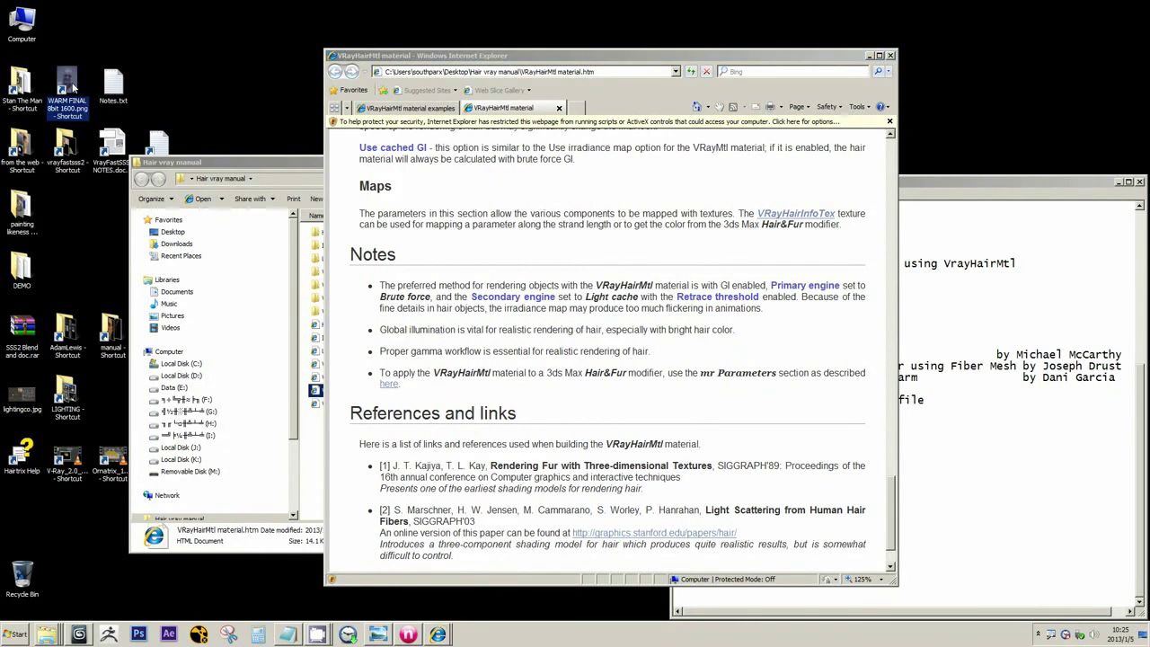
{"action": "double_click", "coordinate": [73, 86]}
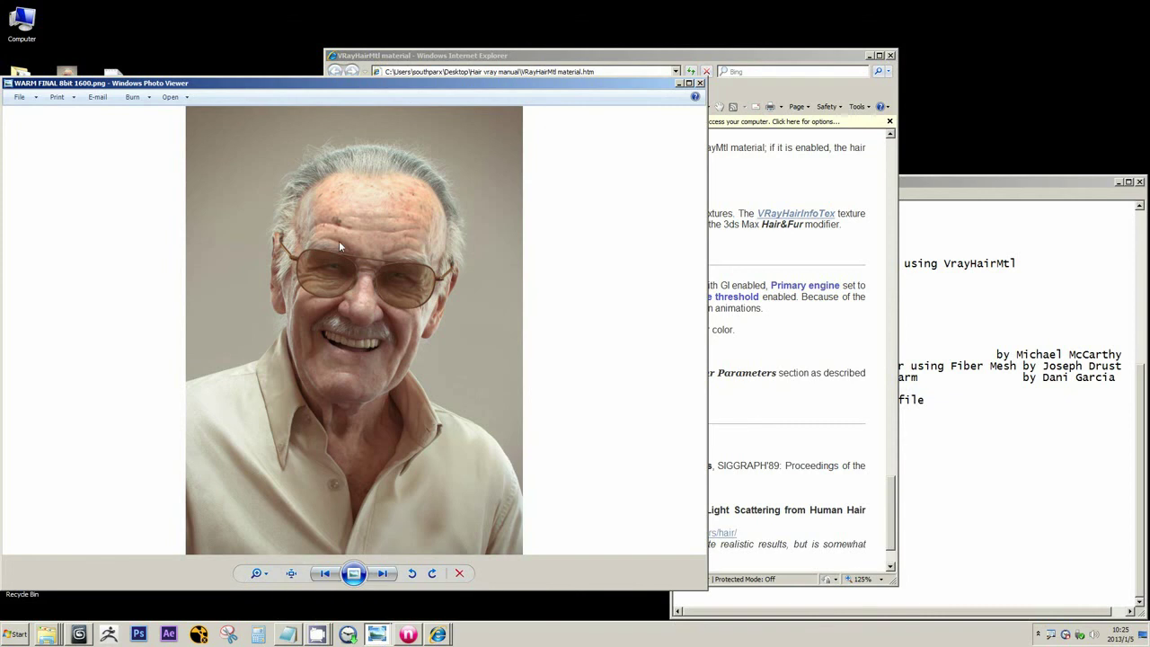
- Switch to artist_hair.pdf in Nitro Reader, examine the hair photos in Figures 15 and 17 at 400% and close the document
{"action": "left_click", "coordinate": [408, 634]}
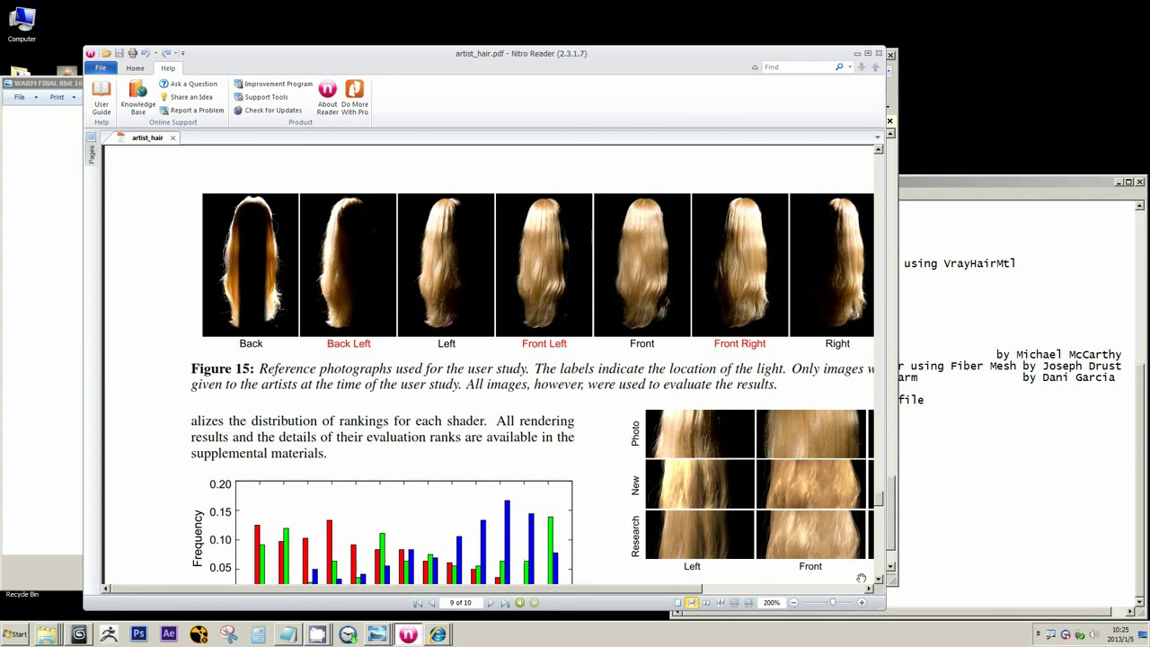
{"action": "left_click", "coordinate": [864, 603]}
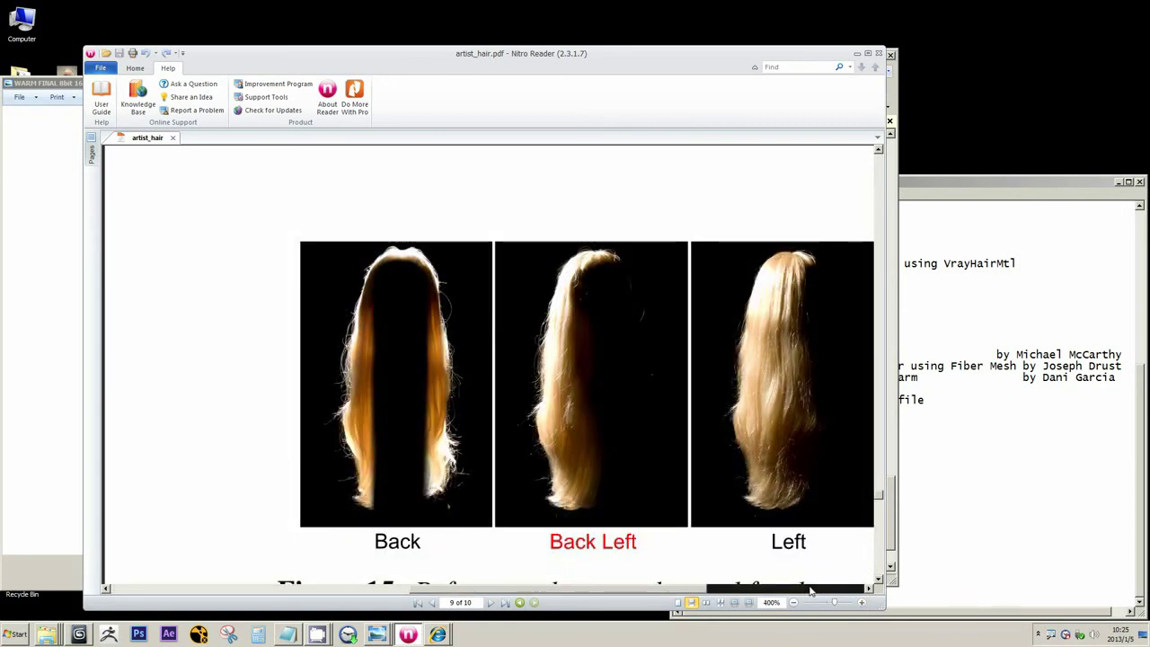
{"action": "scroll", "coordinate": [812, 593], "scroll_direction": "right", "scroll_amount": 3}
{"action": "scroll", "coordinate": [783, 512], "scroll_direction": "down", "scroll_amount": 3}
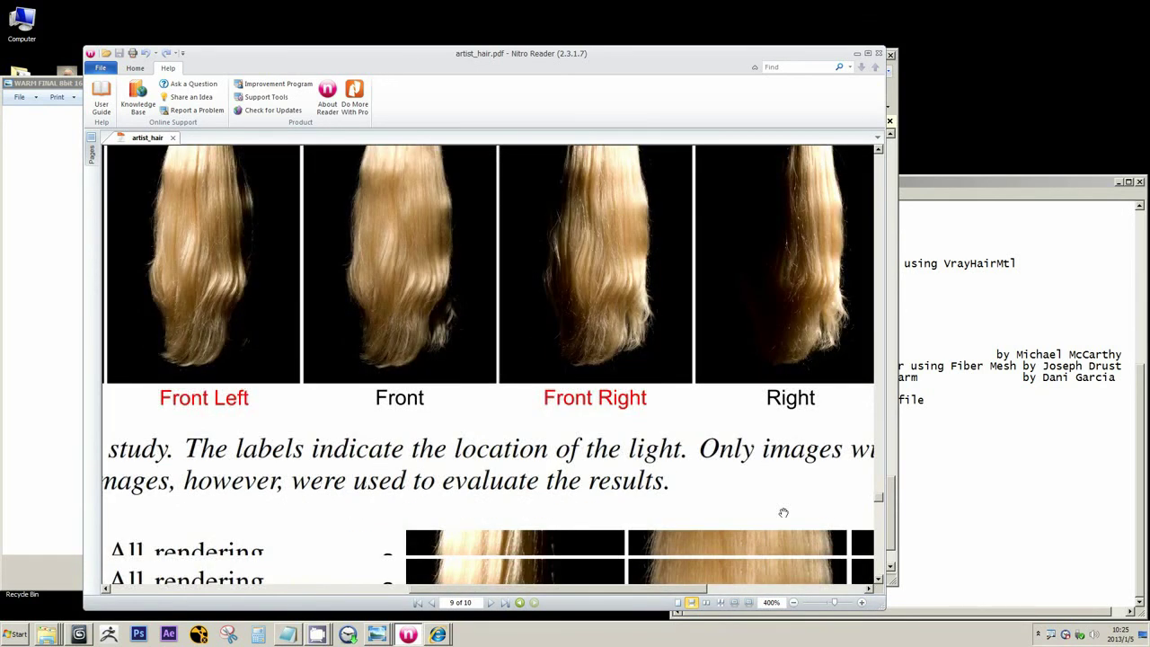
{"action": "scroll", "coordinate": [783, 511], "scroll_direction": "down", "scroll_amount": 3}
{"action": "scroll", "coordinate": [718, 334], "scroll_direction": "down", "scroll_amount": 1}
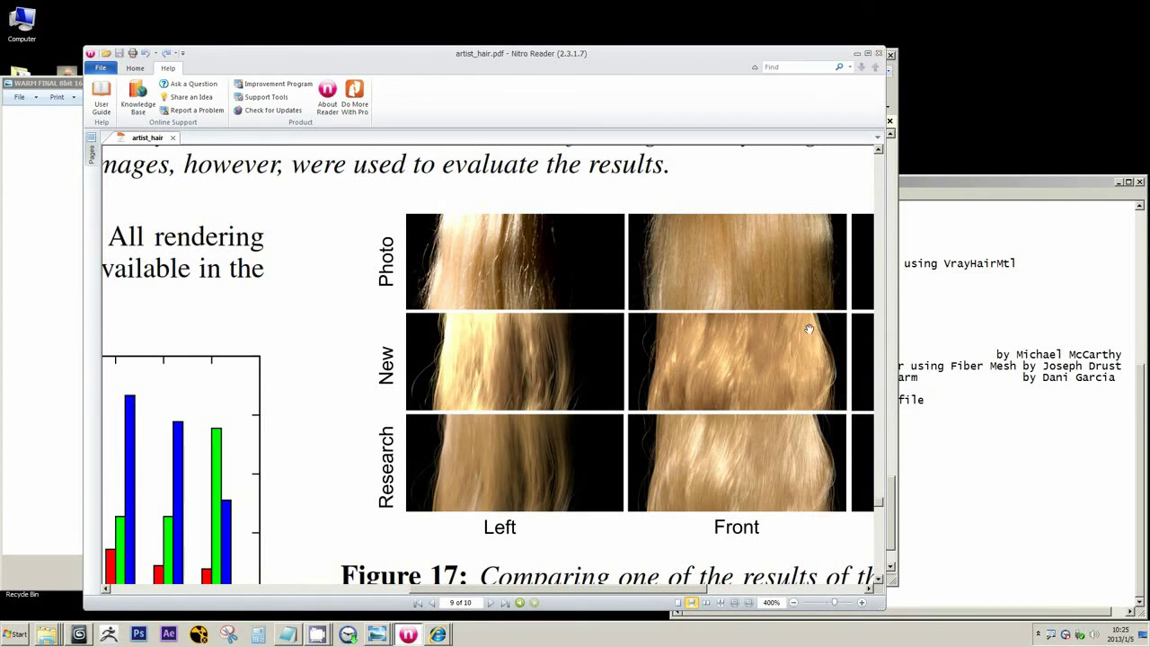
{"action": "left_click", "coordinate": [879, 55]}
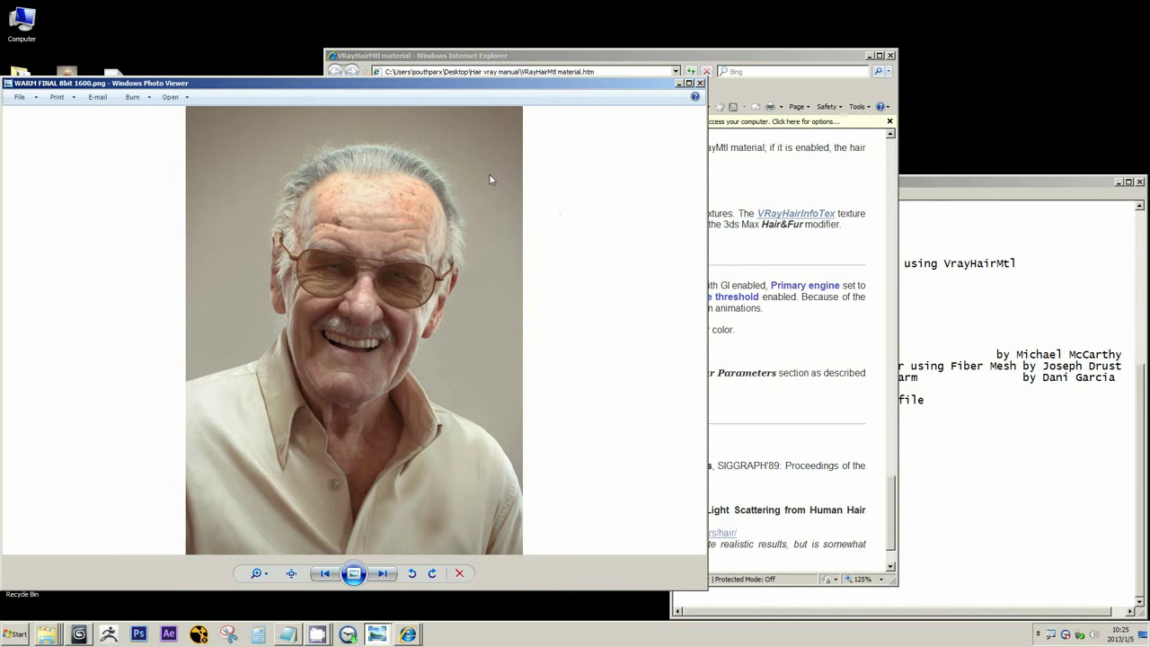
- Examine the portrait's hair and face at a closer zoom, minimize the browser window and bring the notes in front
{"action": "scroll", "coordinate": [352, 158], "scroll_direction": "up", "scroll_amount": 2}
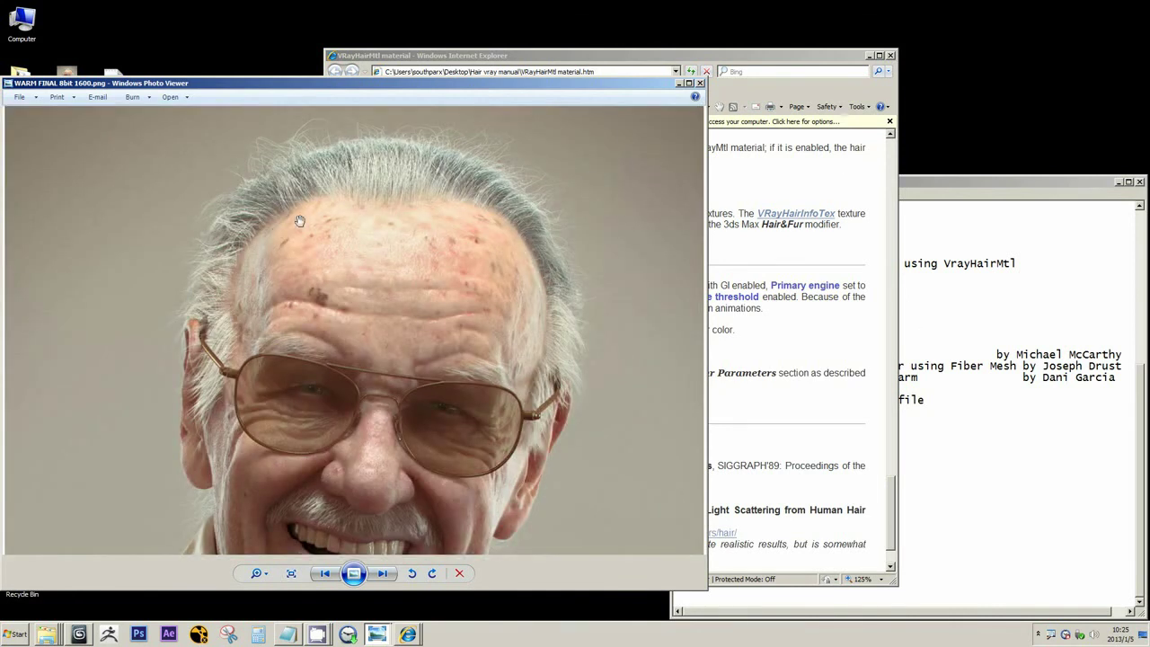
{"action": "left_click_drag", "start_coordinate": [320, 289], "coordinate": [320, 219]}
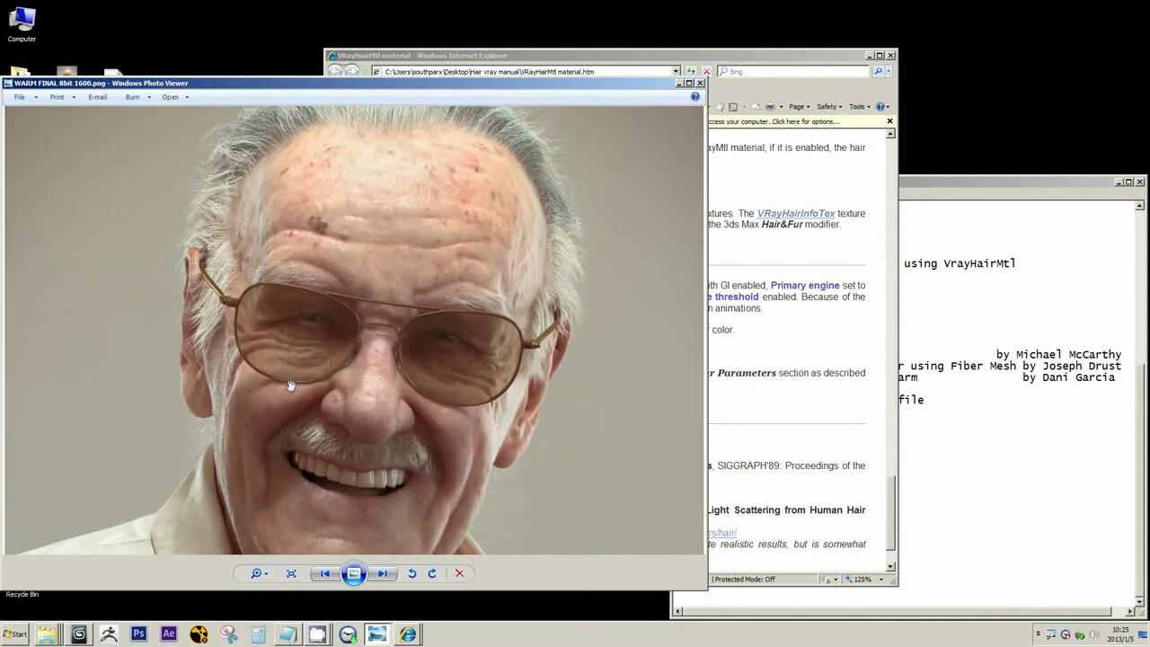
{"action": "left_click", "coordinate": [869, 55]}
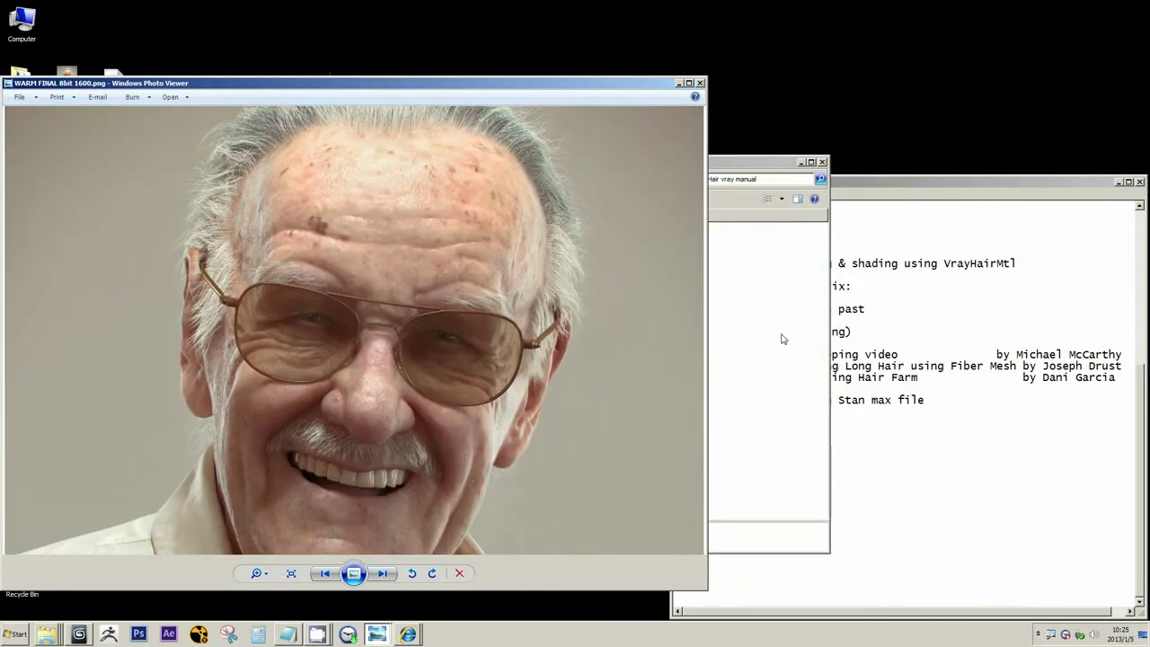
{"action": "left_click", "coordinate": [860, 186]}
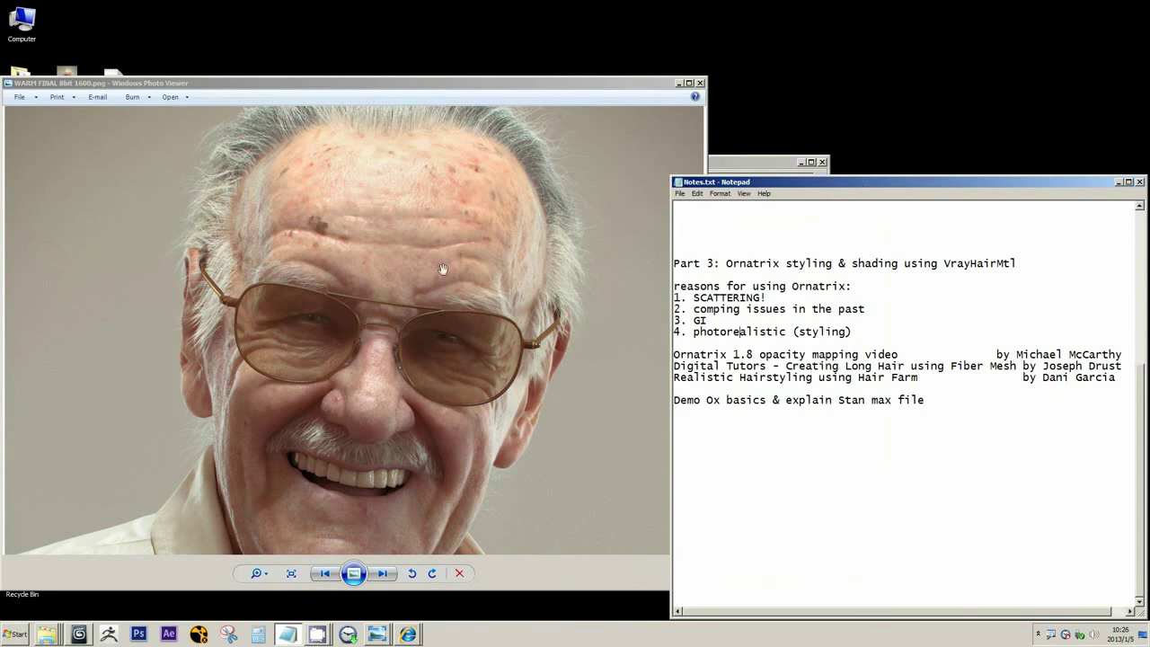
- Bring the portrait back in front and examine the hairline above the forehead close up
{"action": "left_click", "coordinate": [473, 206]}
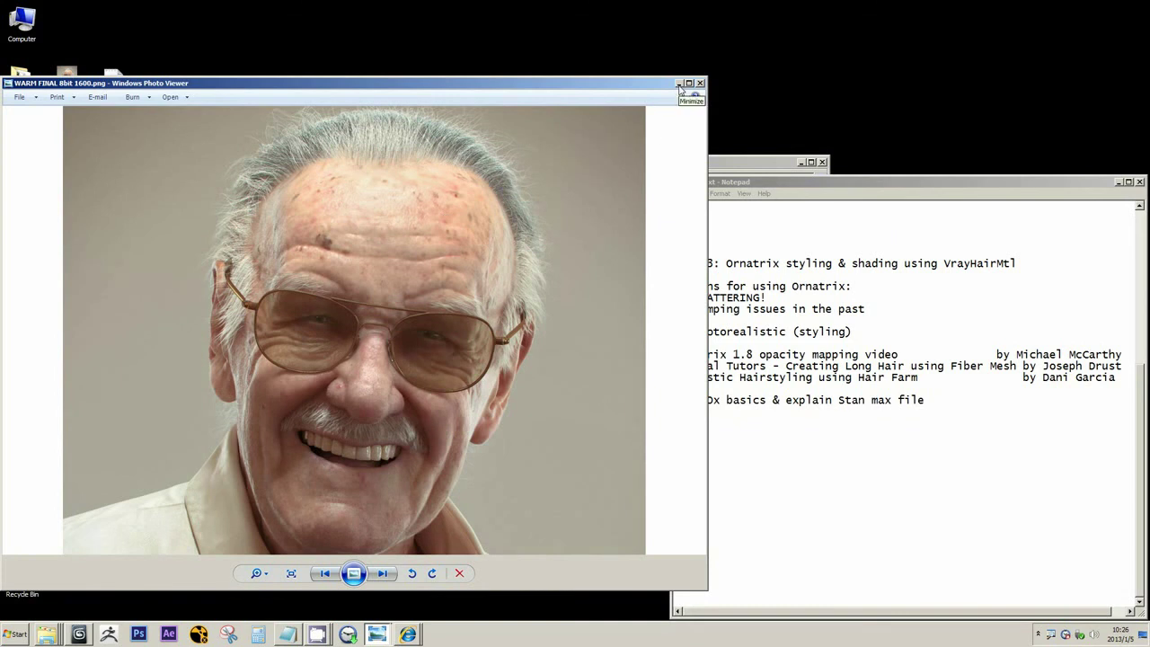
{"action": "scroll", "coordinate": [370, 150], "scroll_direction": "up", "scroll_amount": 2}
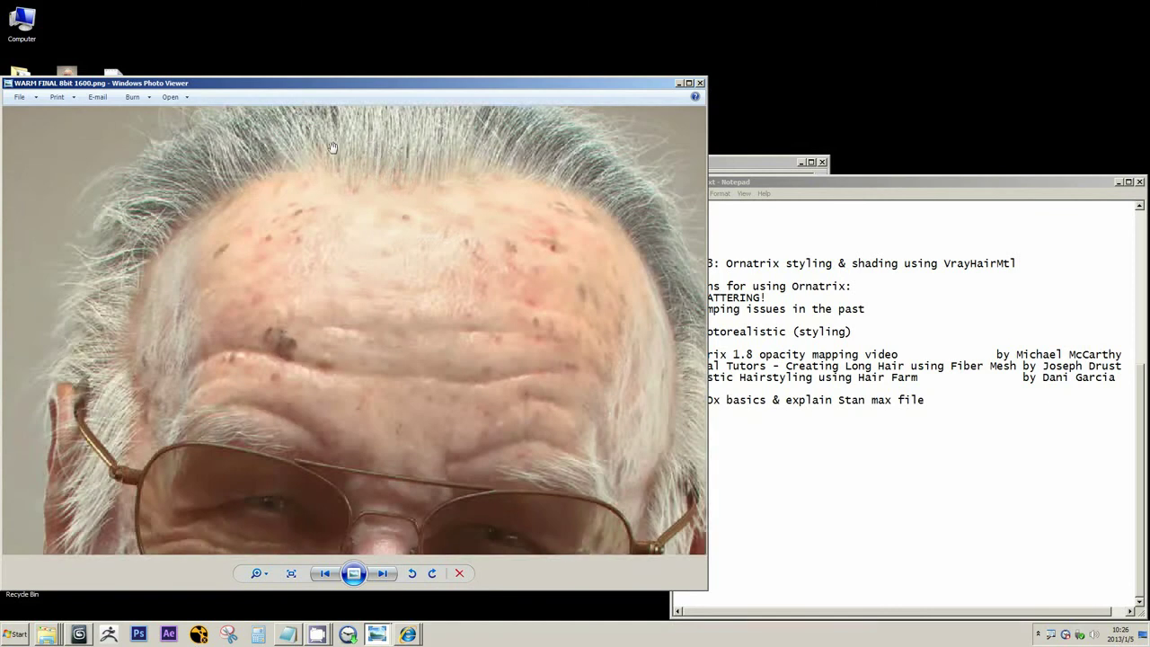
{"action": "scroll", "coordinate": [333, 147], "scroll_direction": "down", "scroll_amount": 2}
- Alternate between the notes and the portrait, mark "GI" in reason 3 and return to the portrait's hair
{"action": "left_click", "coordinate": [791, 308]}
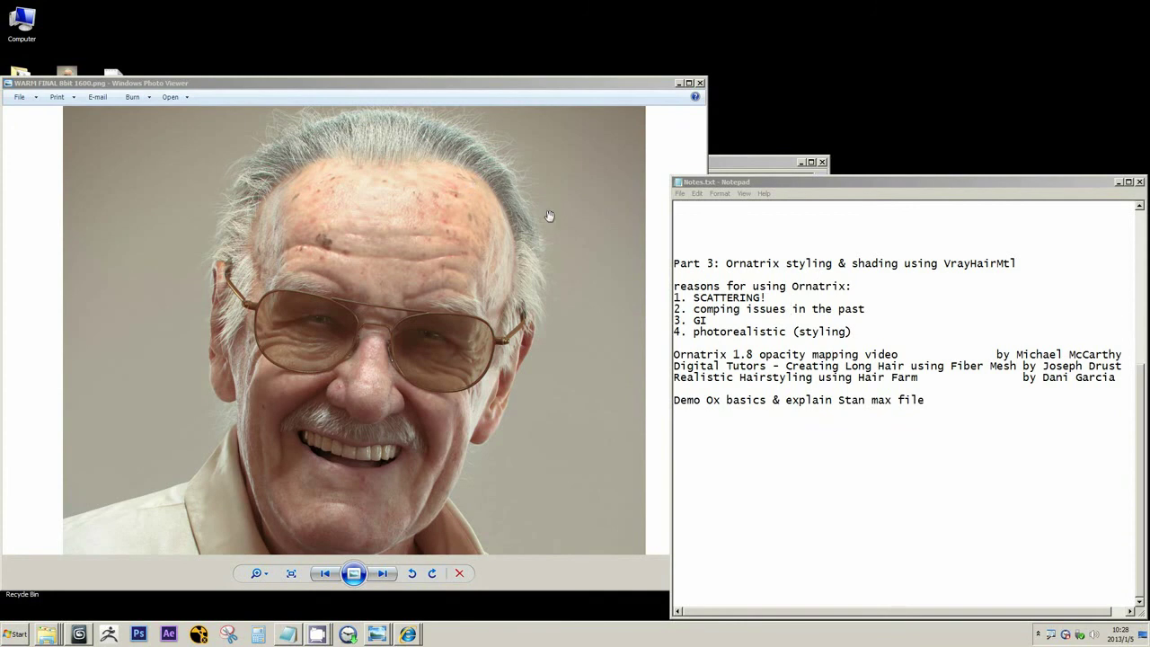
{"action": "left_click", "coordinate": [706, 321]}
{"action": "left_click", "coordinate": [491, 240]}
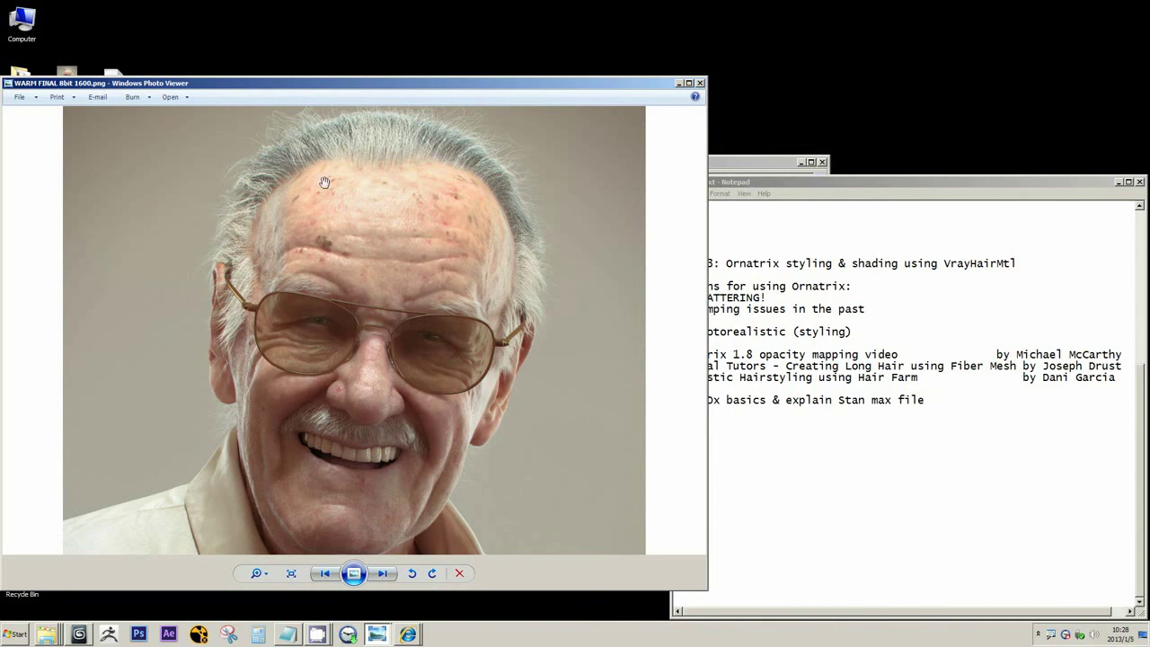
{"action": "left_click", "coordinate": [747, 309]}
{"action": "left_click_drag", "start_coordinate": [709, 320], "coordinate": [693, 320]}
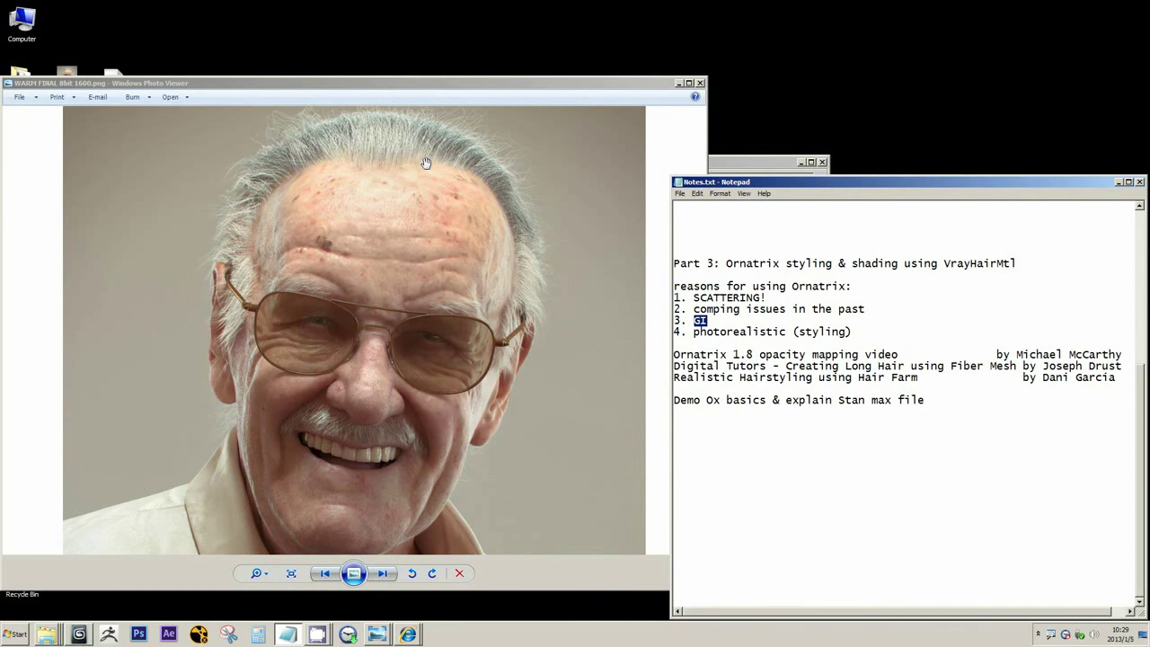
{"action": "left_click", "coordinate": [456, 203]}
{"action": "scroll", "coordinate": [457, 203], "scroll_direction": "down", "scroll_amount": 4}
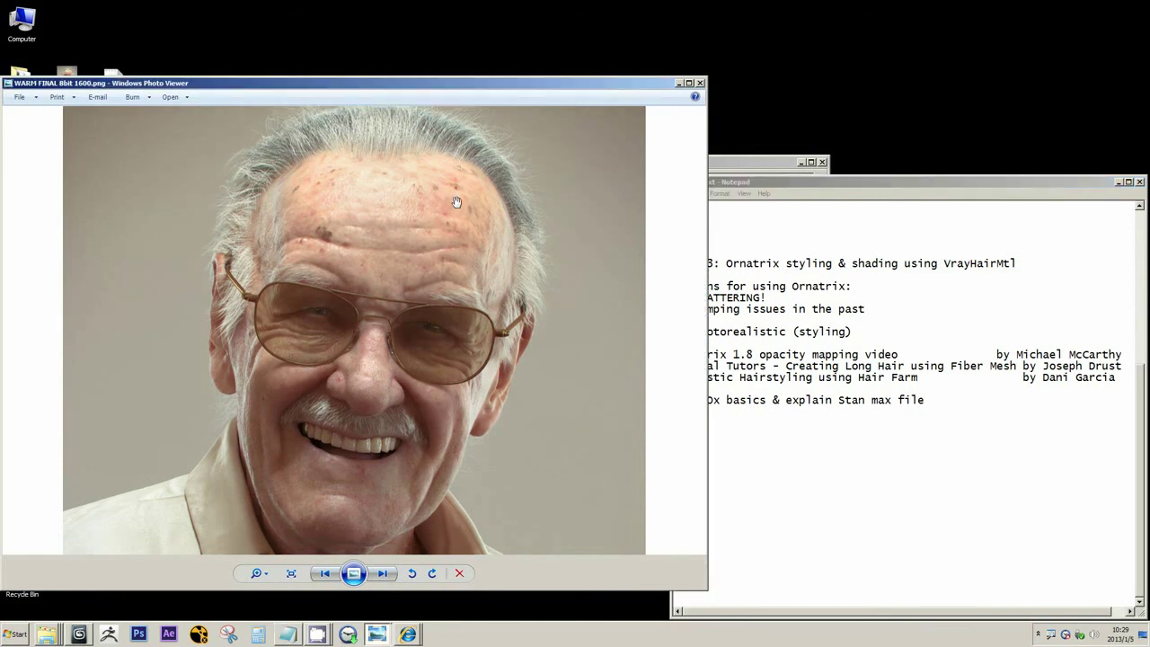
- Examine the portrait's hair at different zoom levels, close the image and bring the notes in front
{"action": "scroll", "coordinate": [390, 173], "scroll_direction": "up", "scroll_amount": 2}
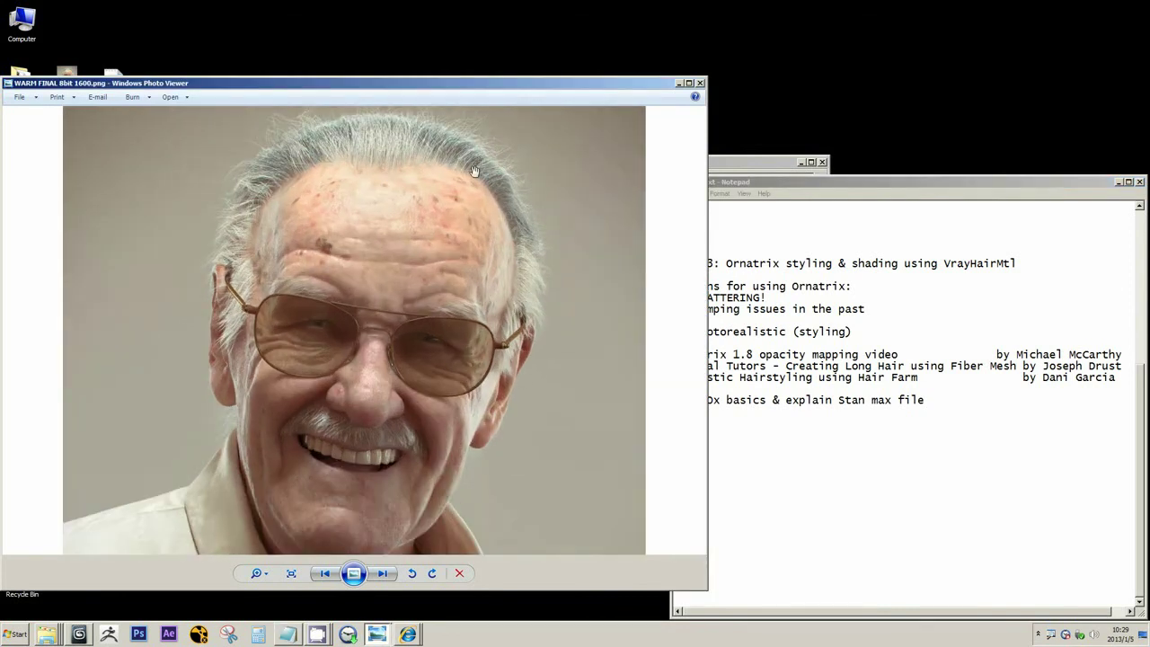
{"action": "scroll", "coordinate": [477, 168], "scroll_direction": "down", "scroll_amount": 1}
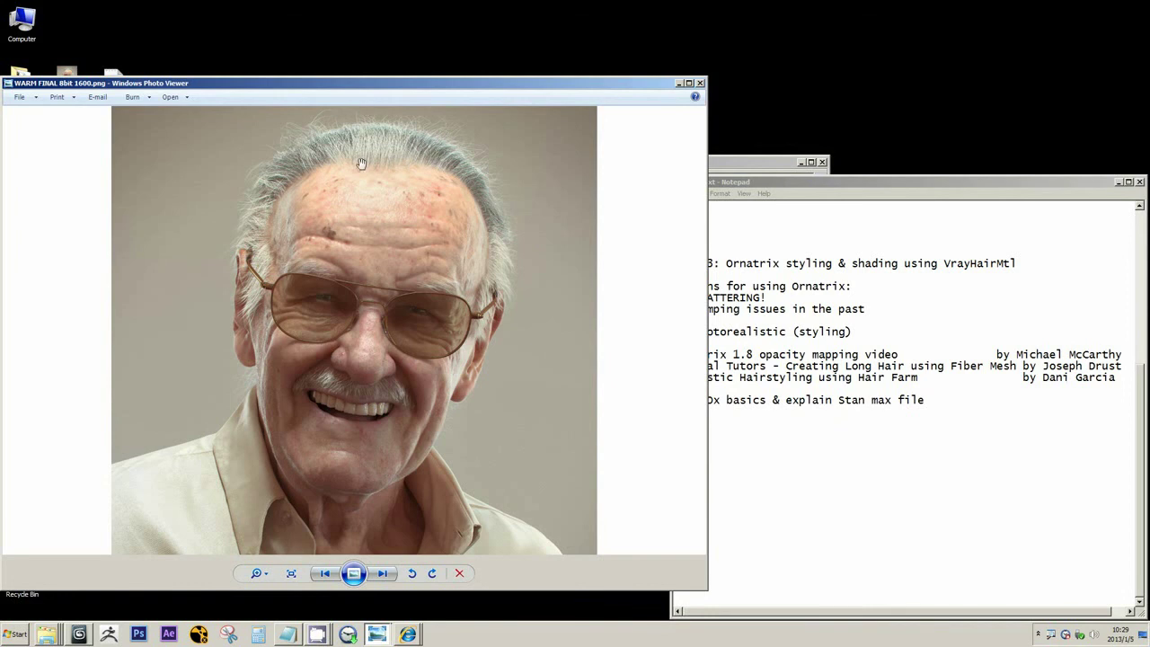
{"action": "left_click", "coordinate": [700, 83]}
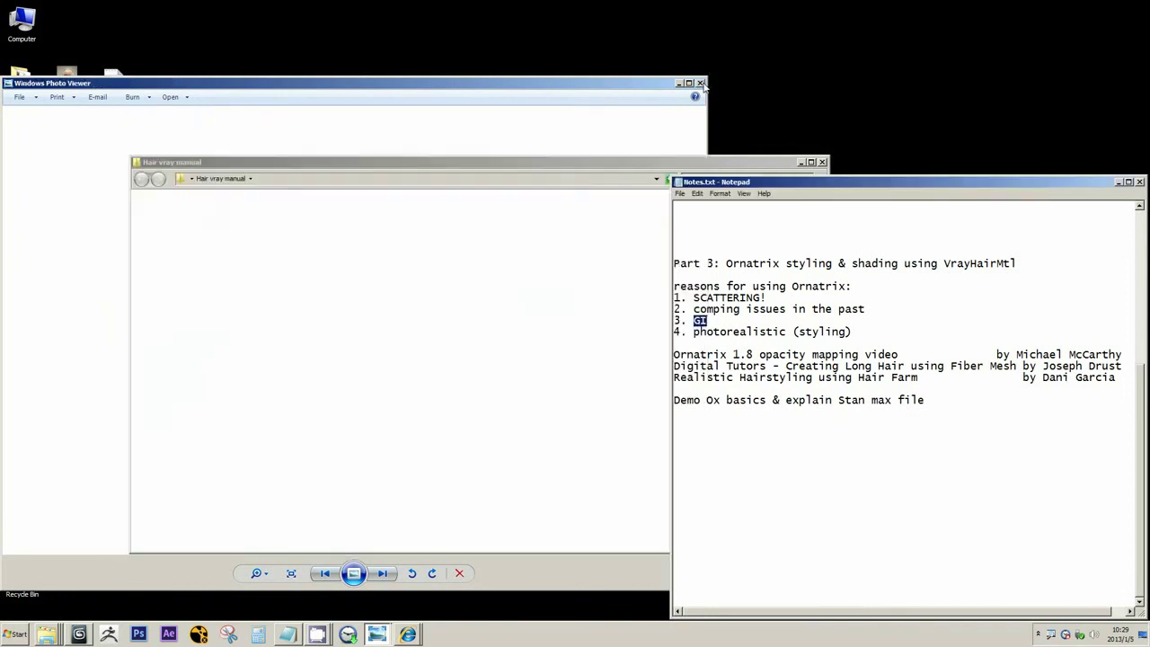
{"action": "left_click", "coordinate": [716, 322]}
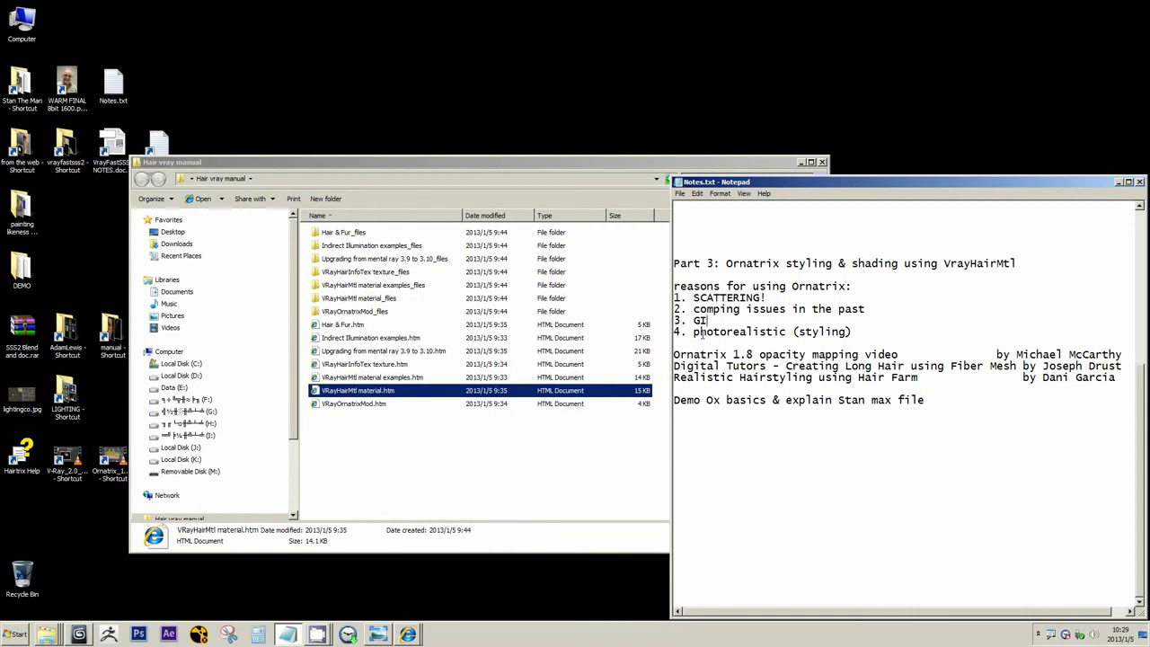
- Mark "photorealistic" and "(styling)" in reason 4 of the notes, and mark reasons 1 and 2
{"action": "left_click_drag", "start_coordinate": [692, 331], "coordinate": [673, 331]}
{"action": "left_click", "coordinate": [705, 332]}
{"action": "left_click_drag", "start_coordinate": [694, 332], "coordinate": [788, 329]}
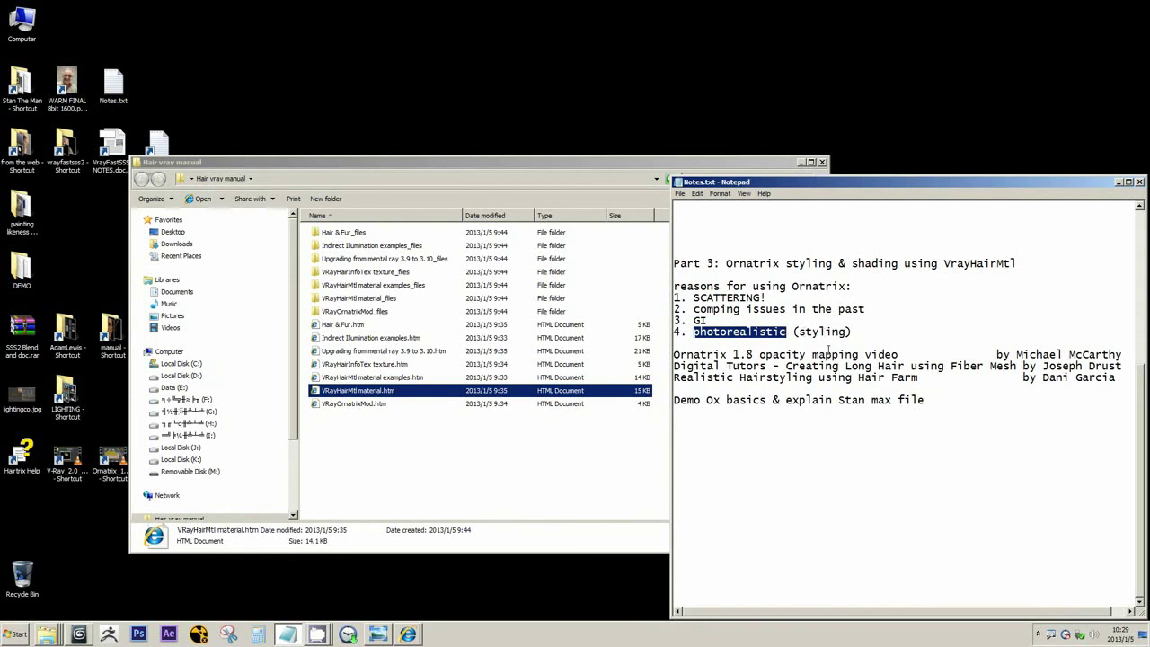
{"action": "left_click_drag", "start_coordinate": [854, 333], "coordinate": [795, 333]}
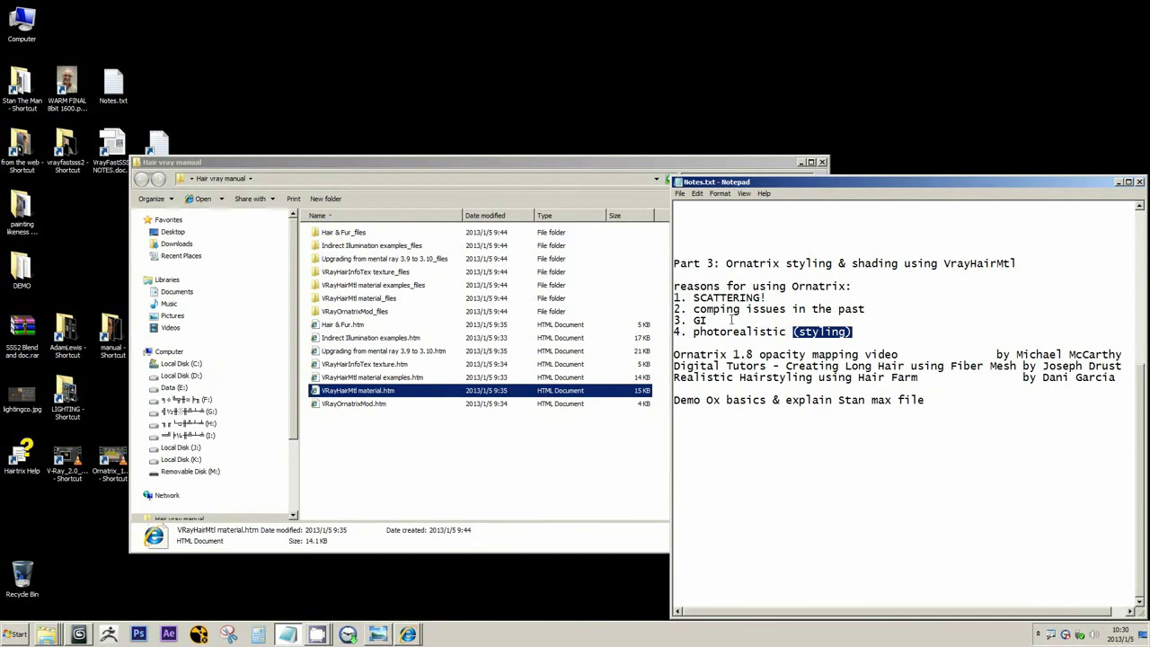
{"action": "left_click_drag", "start_coordinate": [732, 320], "coordinate": [694, 309]}
{"action": "left_click_drag", "start_coordinate": [867, 309], "coordinate": [674, 297]}
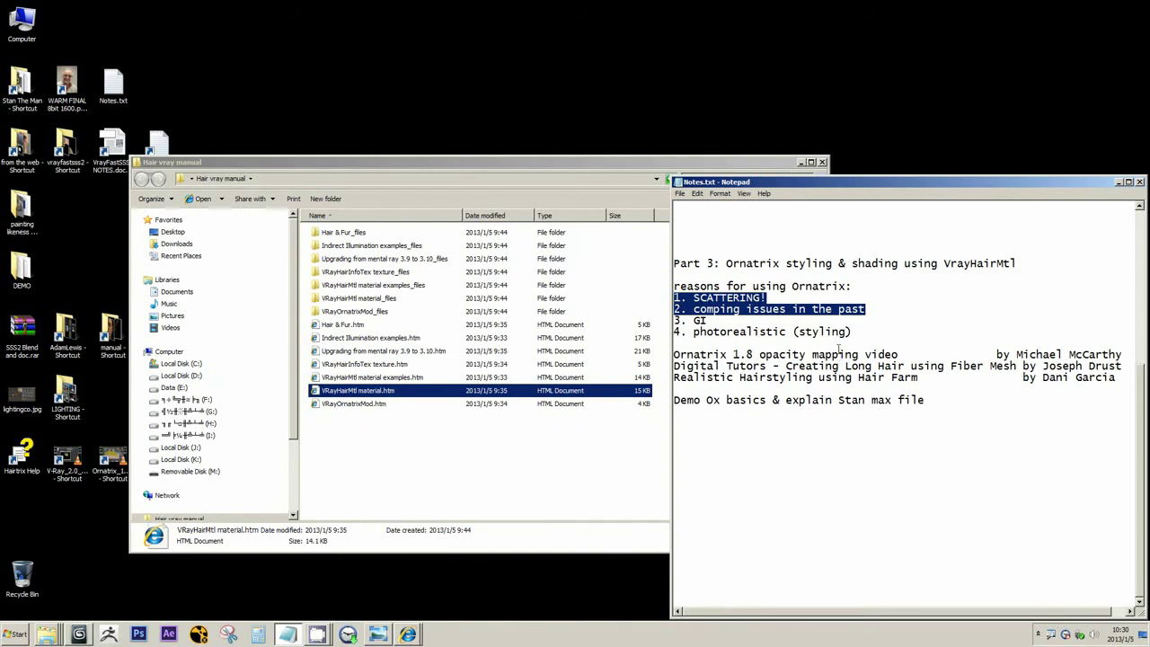
- Minimize the Hair vray manual folder and add the heading "Research materials:" above the tutorial list in the notes
{"action": "left_click", "coordinate": [804, 167]}
{"action": "left_click", "coordinate": [802, 164]}
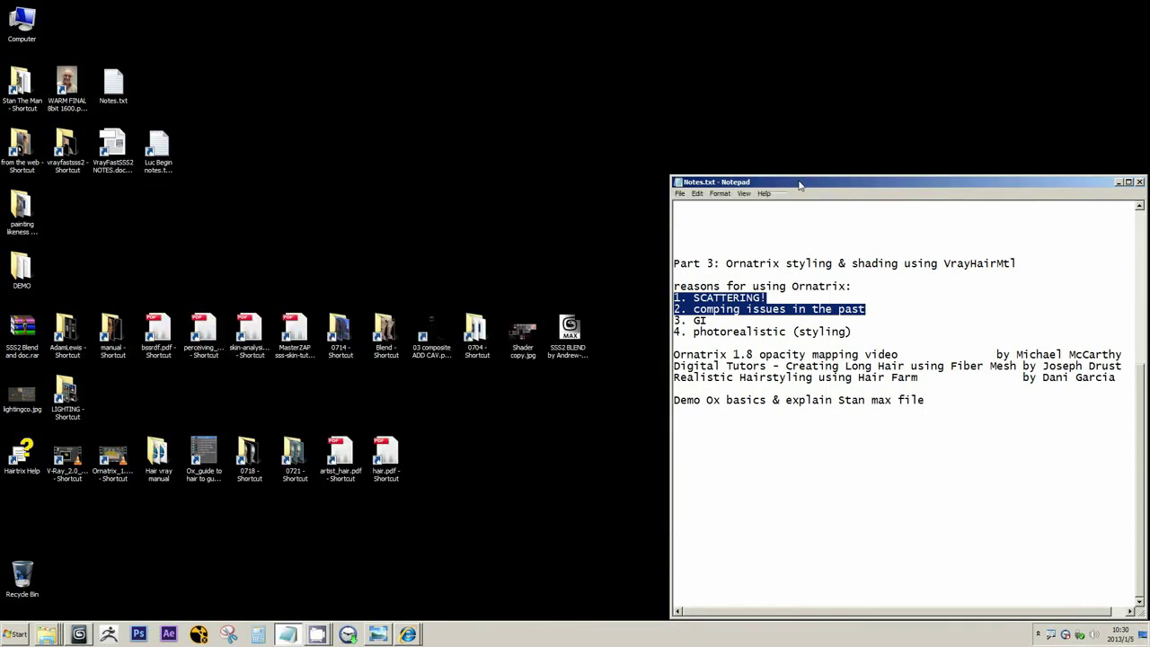
{"action": "left_click", "coordinate": [710, 345]}
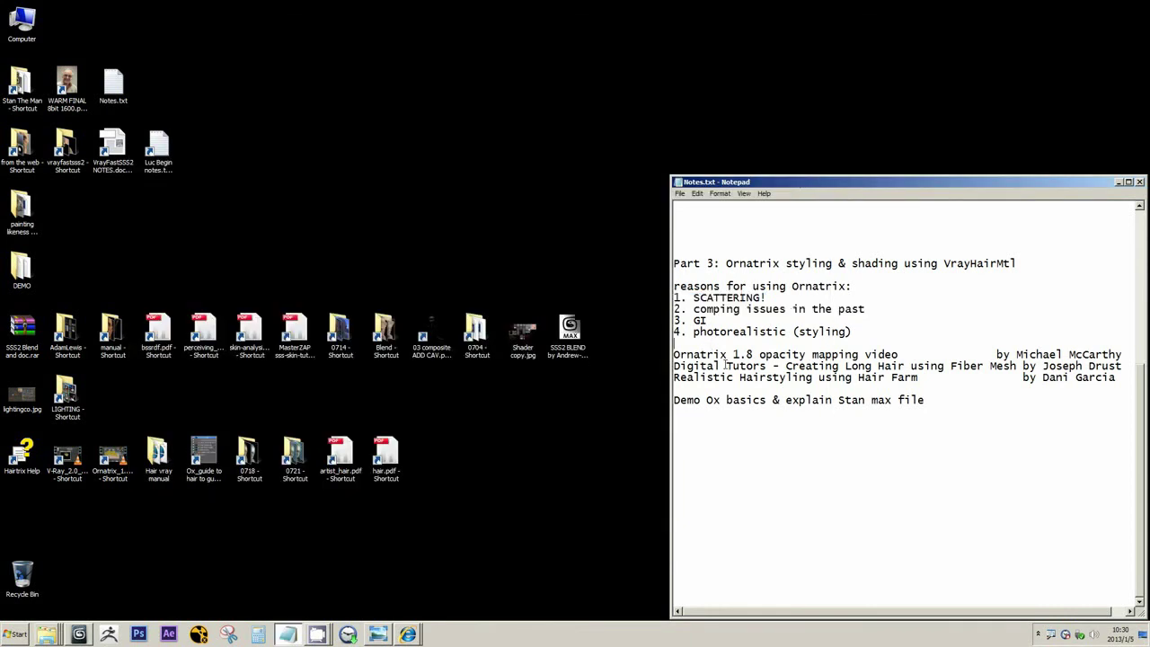
{"action": "key", "text": "Return"}
{"action": "type", "text": "R"}
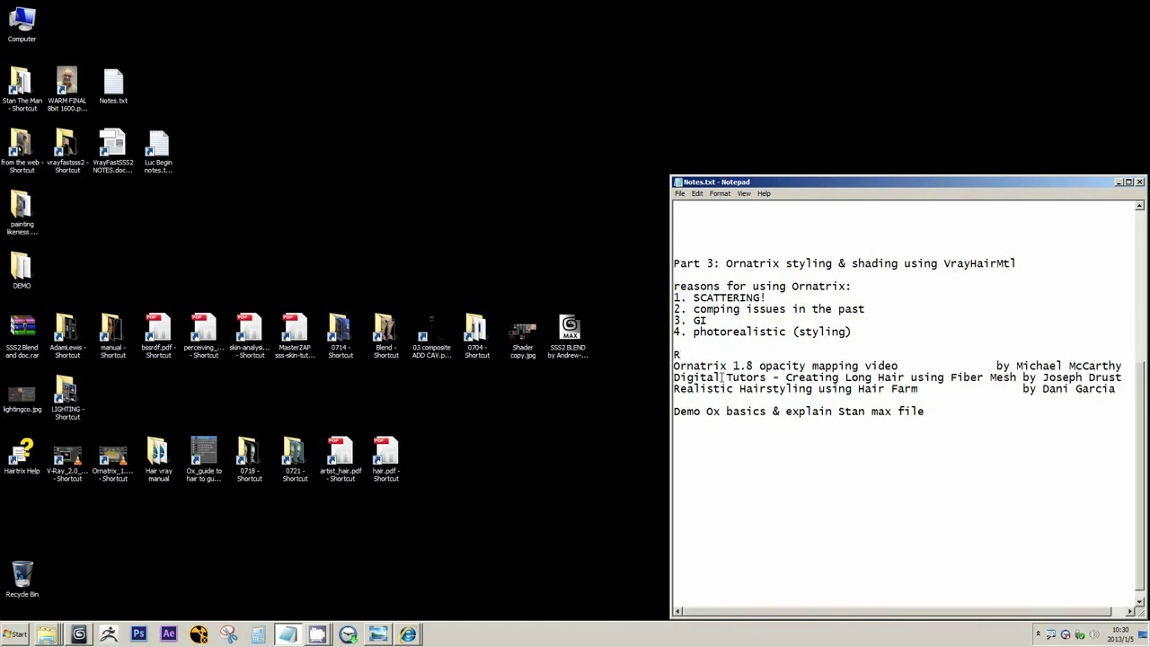
{"action": "type", "text": "eas"}
{"action": "key", "text": "BackSpace"}
{"action": "type", "text": "search mae"}
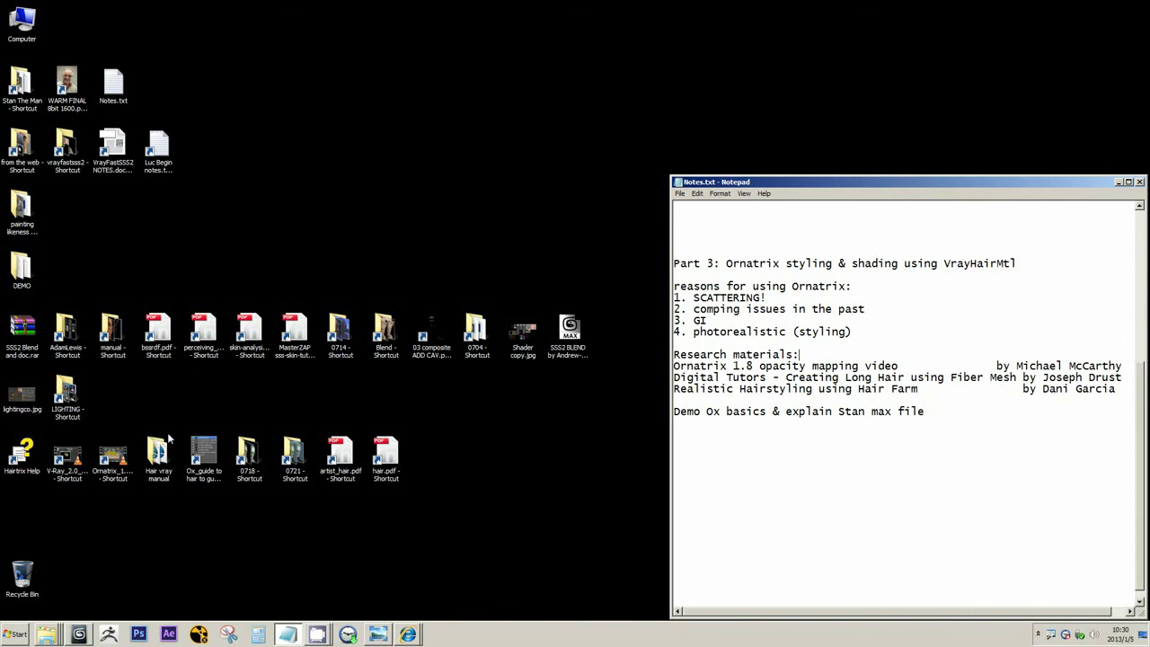
- Point out the Ornatrix 1.8 and VRay 2.0 Native Support Demo video shortcut on the desktop
{"action": "left_click", "coordinate": [117, 459]}
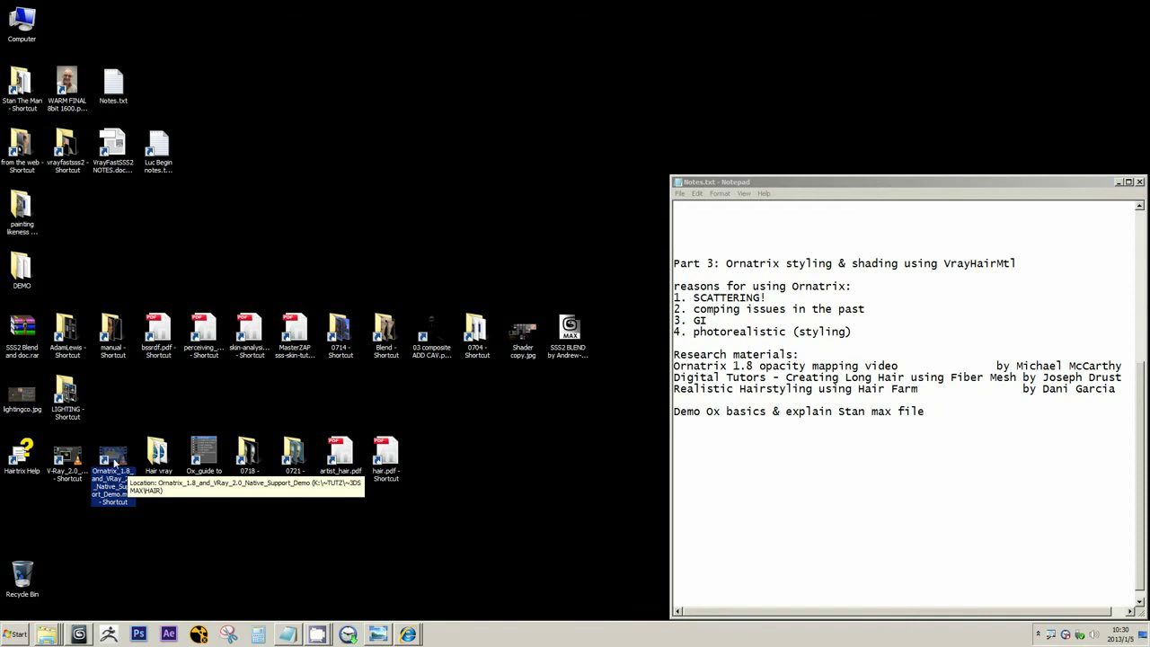
{"action": "left_click", "coordinate": [144, 525]}
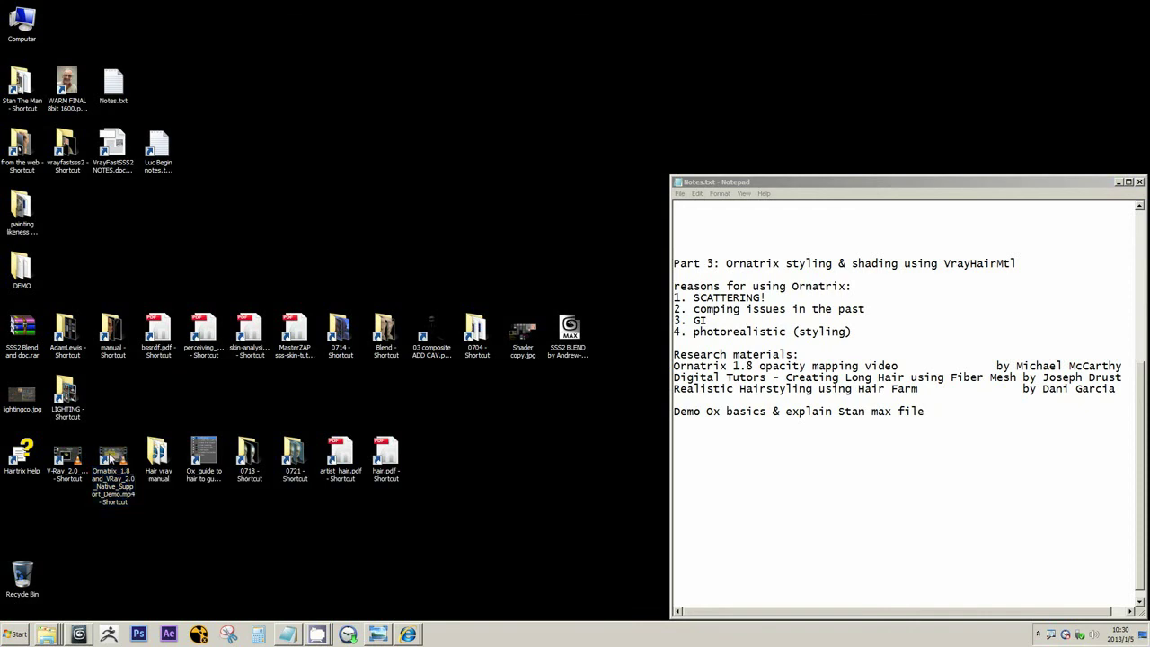
{"action": "left_click", "coordinate": [112, 460]}
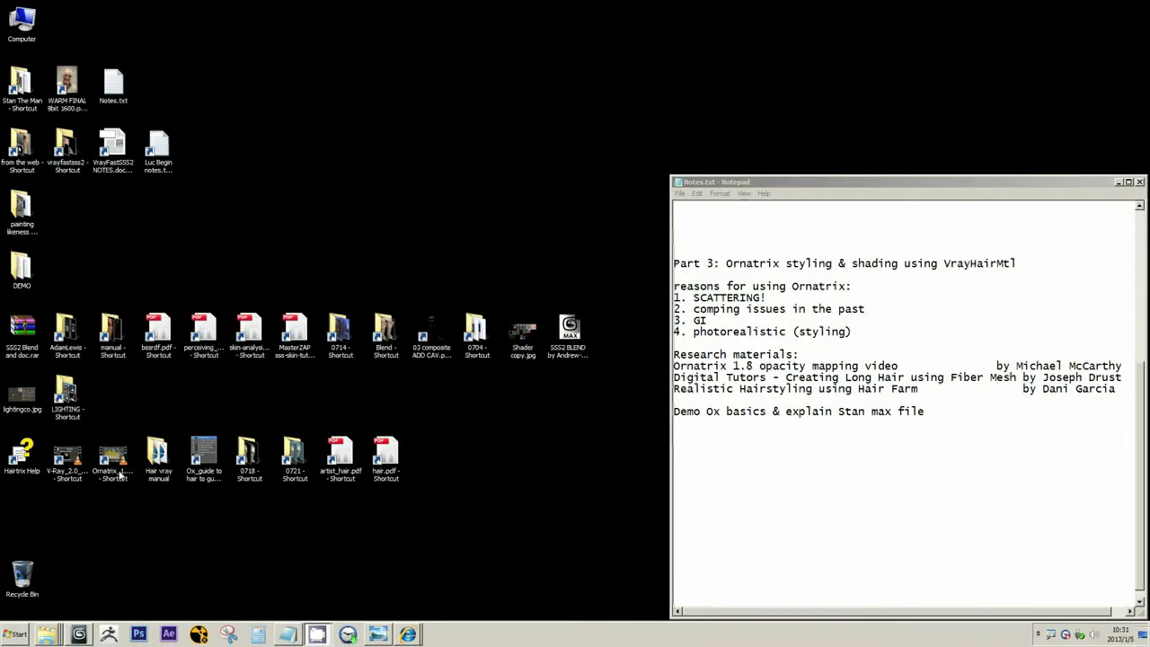
{"action": "left_click", "coordinate": [122, 476]}
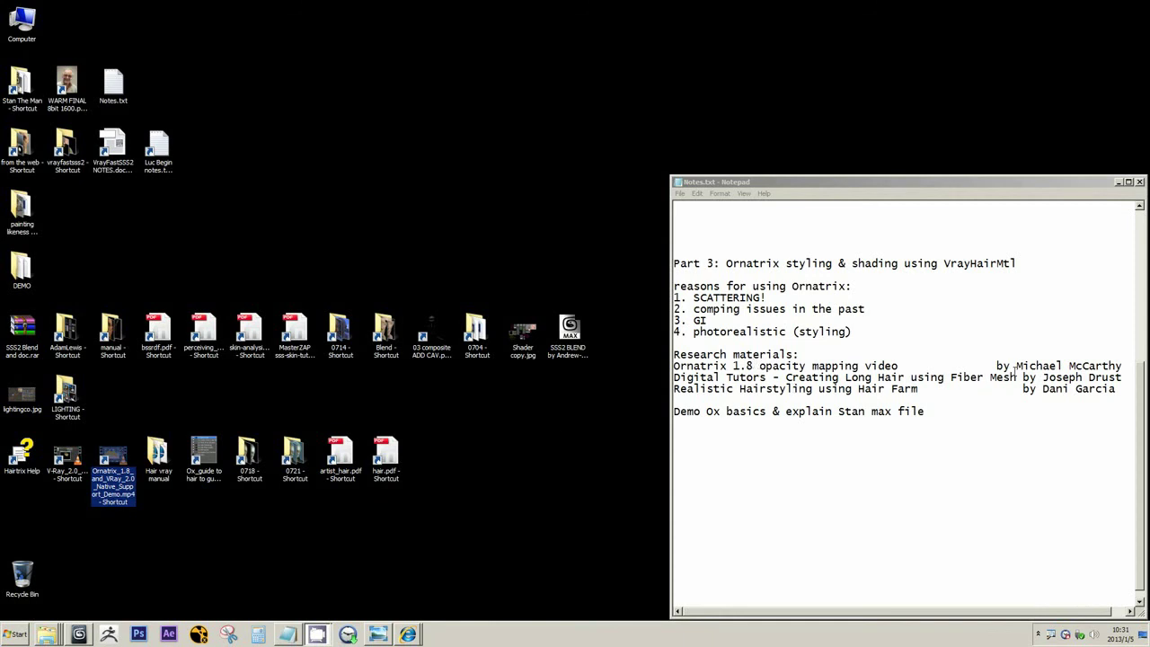
- Mark the author's name, "1.8" and "opacity mapping video" in the first research entry of the notes
{"action": "left_click_drag", "start_coordinate": [1016, 368], "coordinate": [1124, 367]}
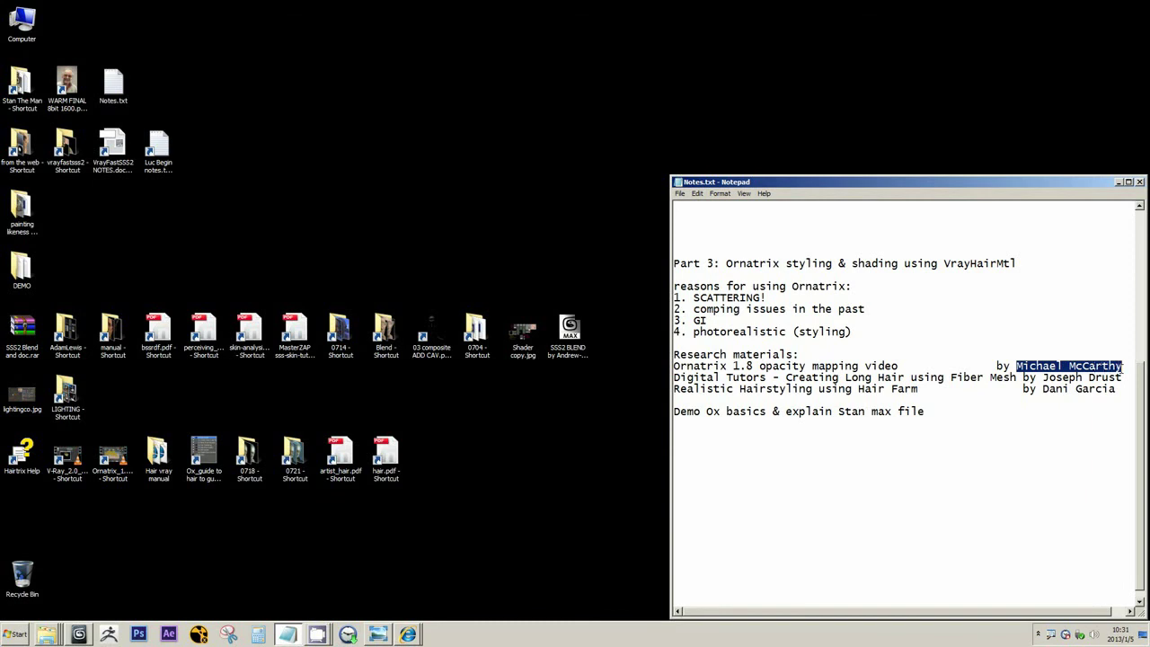
{"action": "left_click", "coordinate": [1037, 366]}
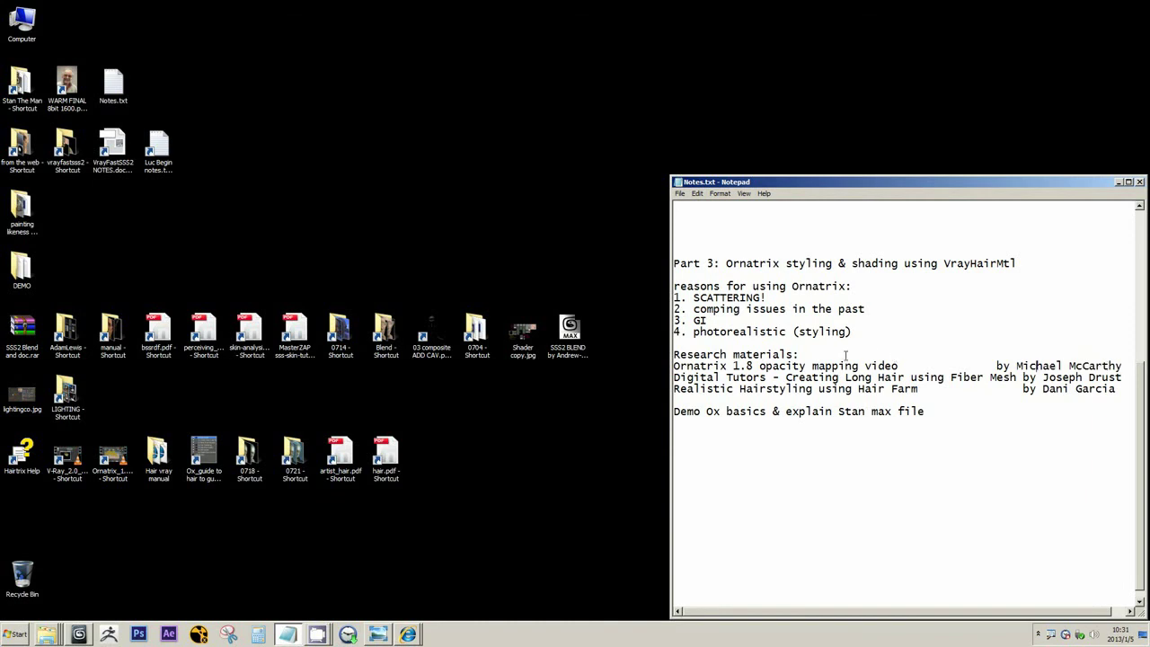
{"action": "left_click_drag", "start_coordinate": [755, 365], "coordinate": [732, 366]}
{"action": "left_click_drag", "start_coordinate": [904, 366], "coordinate": [760, 367]}
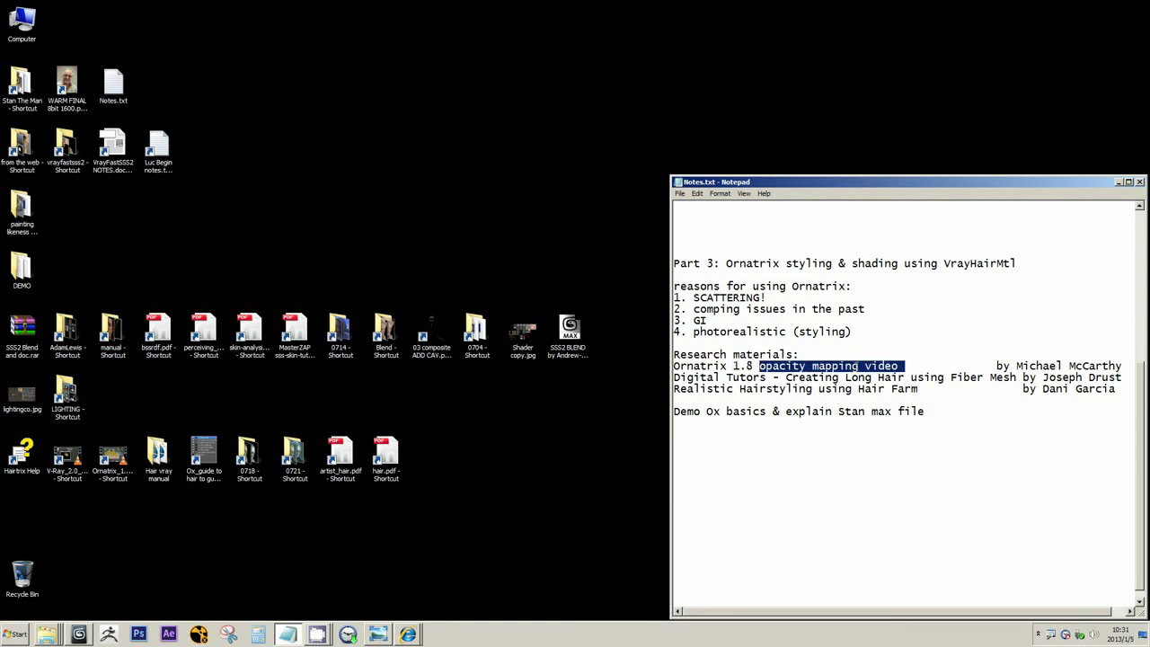
- Insert "(tip-fade)" after "opacity mapping" in the first research entry
{"action": "left_click", "coordinate": [860, 366]}
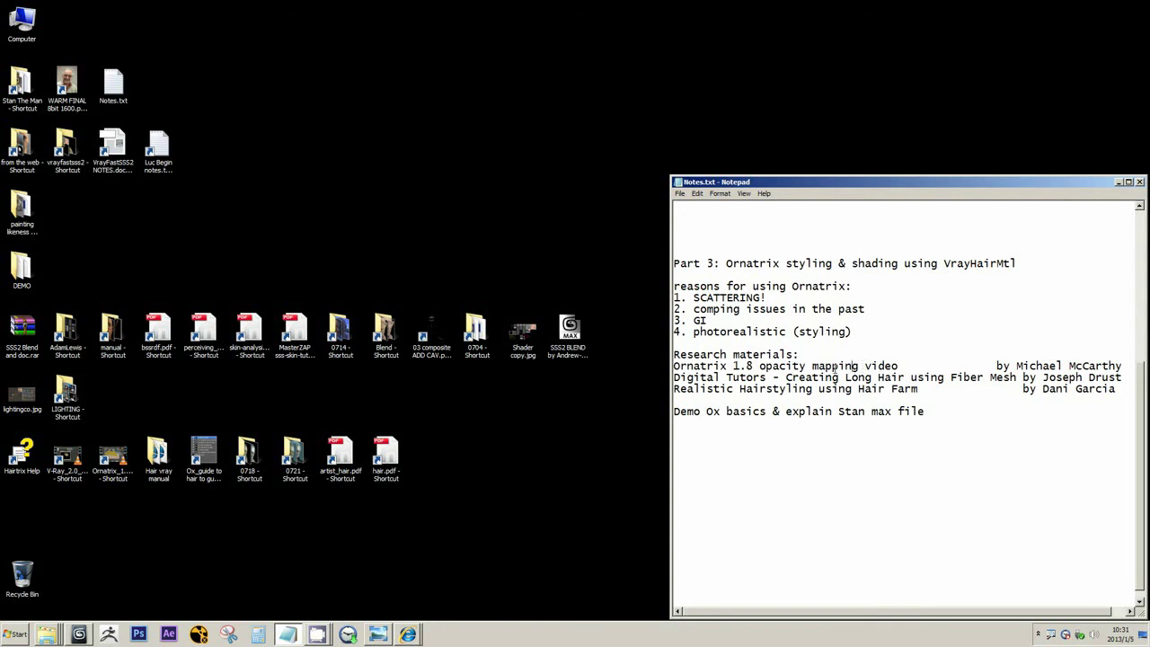
{"action": "type", "text": "(tip"}
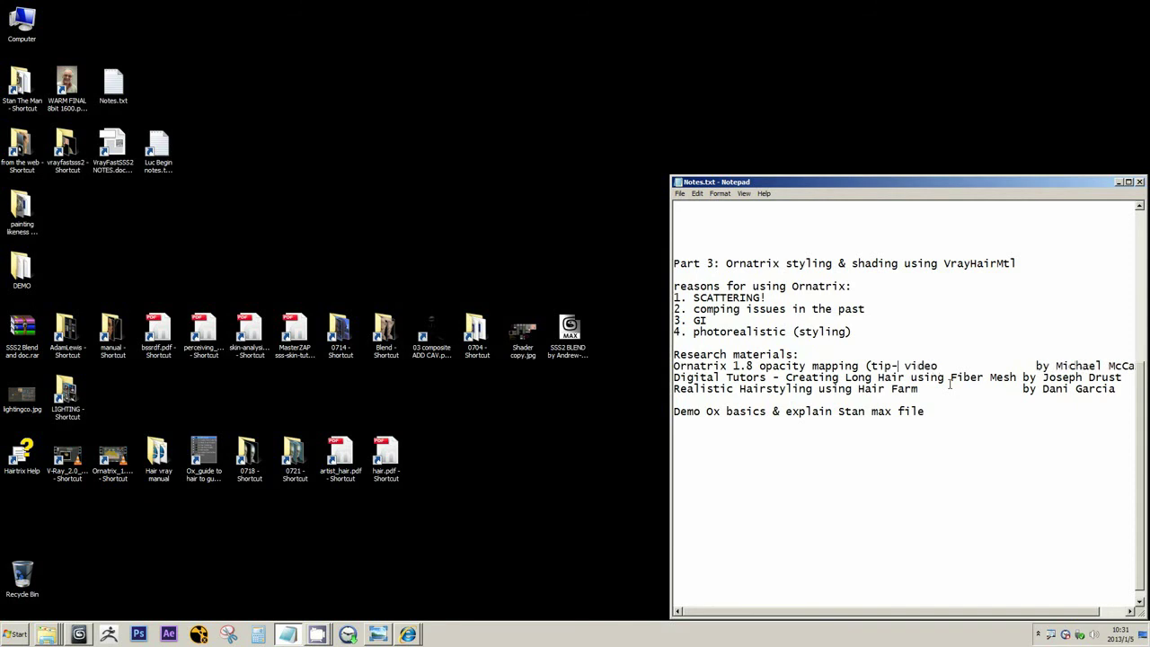
{"action": "type", "text": "-fade)"}
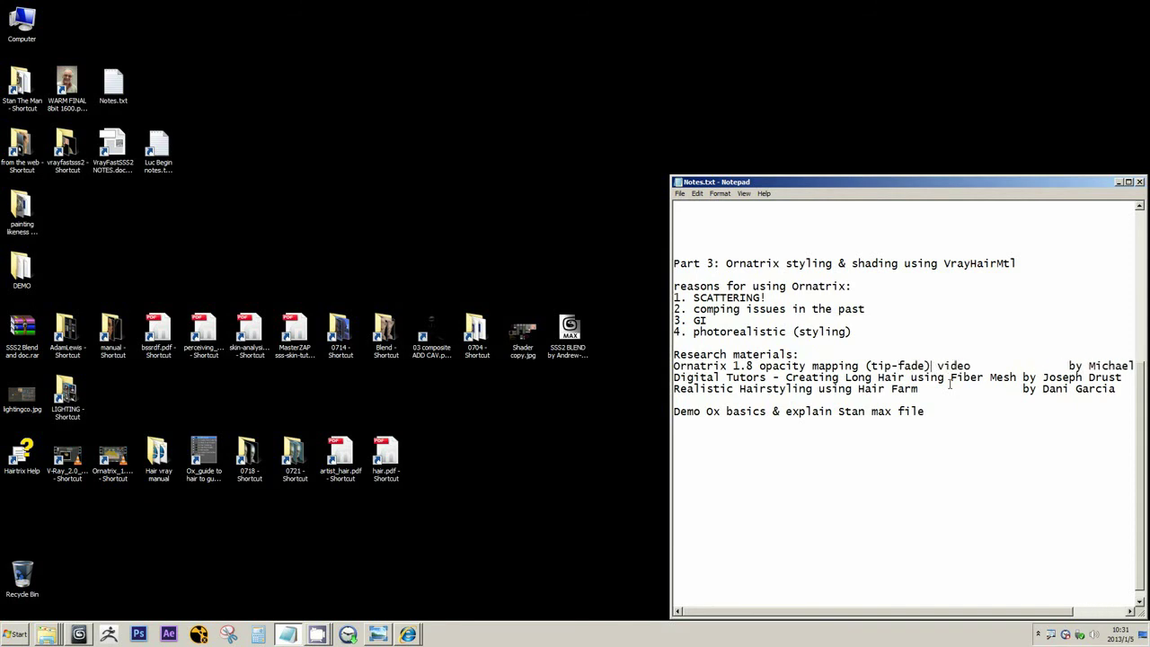
- Remove the surplus spaces before the author credit in the Ornatrix 1.8 entry
{"action": "left_click", "coordinate": [996, 365]}
{"action": "key", "text": "Delete"}
{"action": "key", "text": "Delete"}
{"action": "key", "text": "Delete"}
{"action": "key", "text": "Delete"}
{"action": "key", "text": "Delete"}
{"action": "key", "text": "Delete"}
{"action": "key", "text": "Delete"}
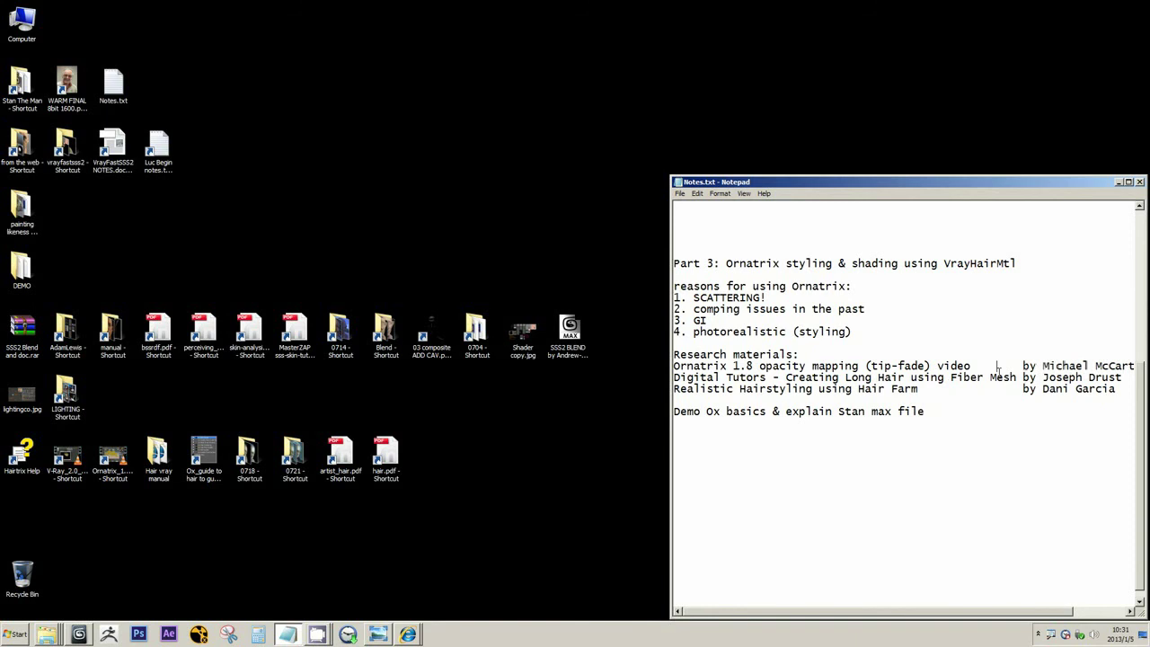
{"action": "key", "text": "Delete"}
{"action": "key", "text": "Delete"}
{"action": "key", "text": "Delete"}
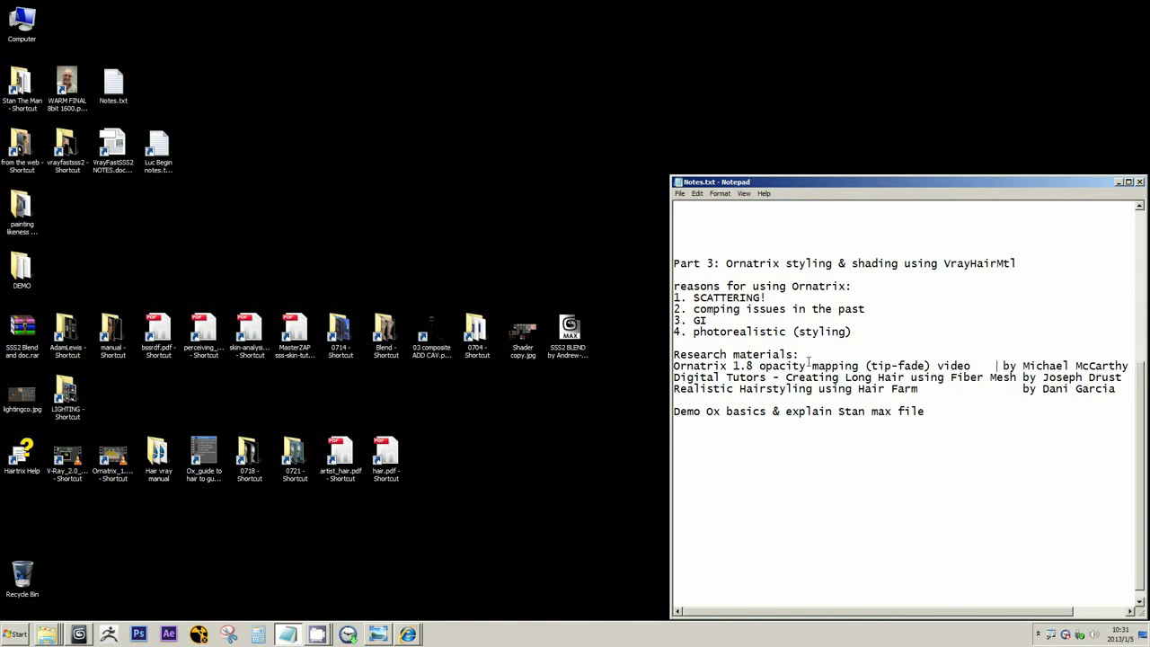
- Mark "opacity mapping (tip-fade)" in the notes and point out the V-Ray 2.0 Hair and Fur Shader video shortcut
{"action": "left_click_drag", "start_coordinate": [760, 366], "coordinate": [933, 367]}
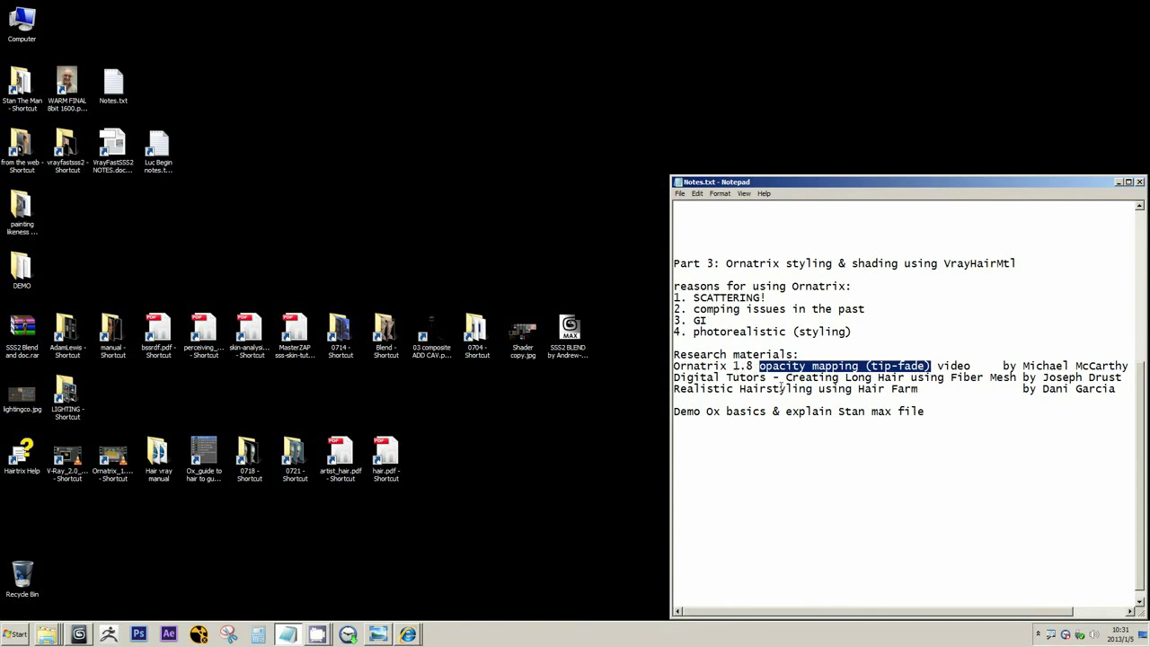
{"action": "left_click", "coordinate": [70, 465]}
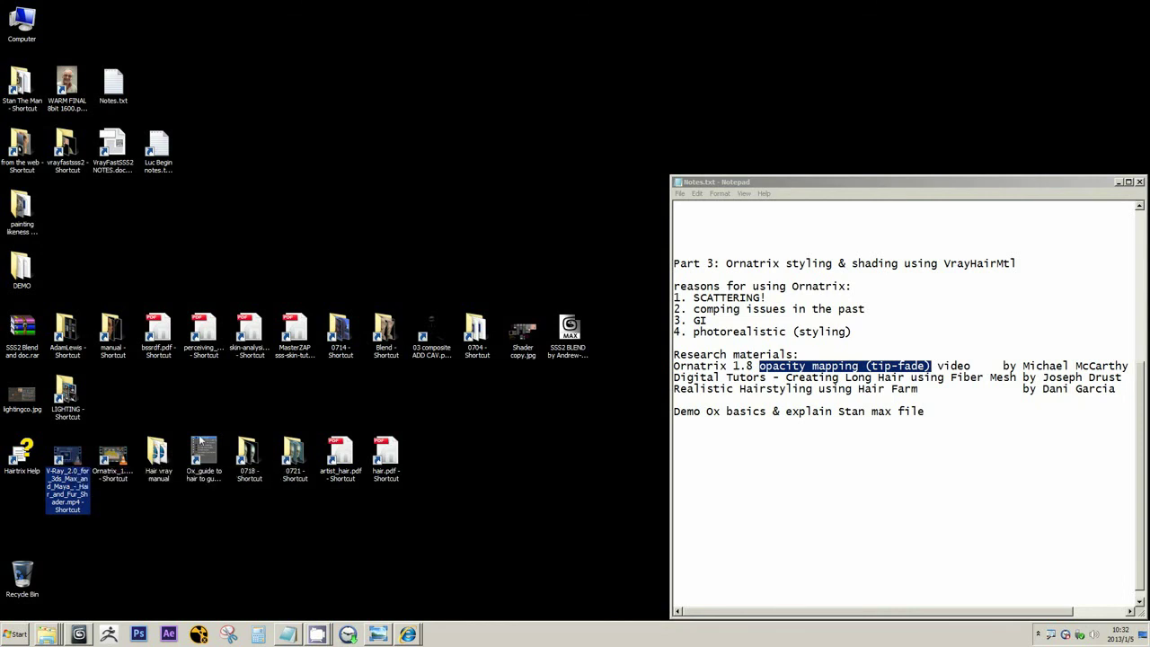
{"action": "left_click", "coordinate": [213, 410]}
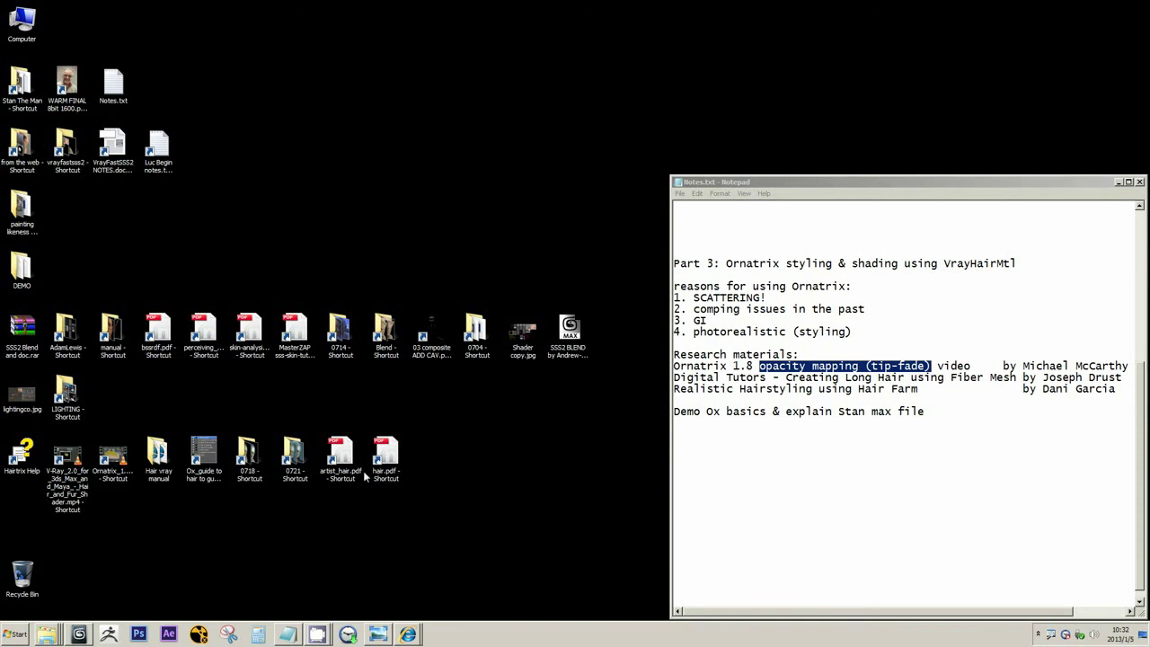
- Bring up the portrait WARM FINAL 8bit 1600.png for a brief look and minimize it again
{"action": "left_click", "coordinate": [377, 633]}
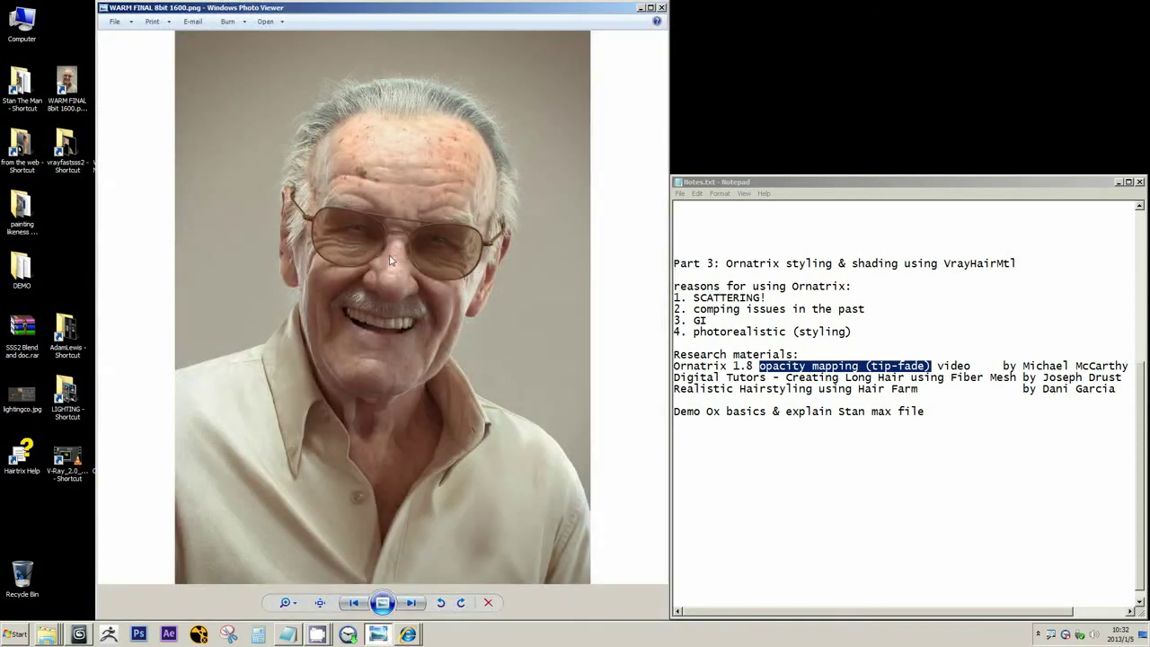
{"action": "left_click", "coordinate": [639, 8]}
{"action": "right_click", "coordinate": [485, 228]}
{"action": "left_click", "coordinate": [510, 264]}
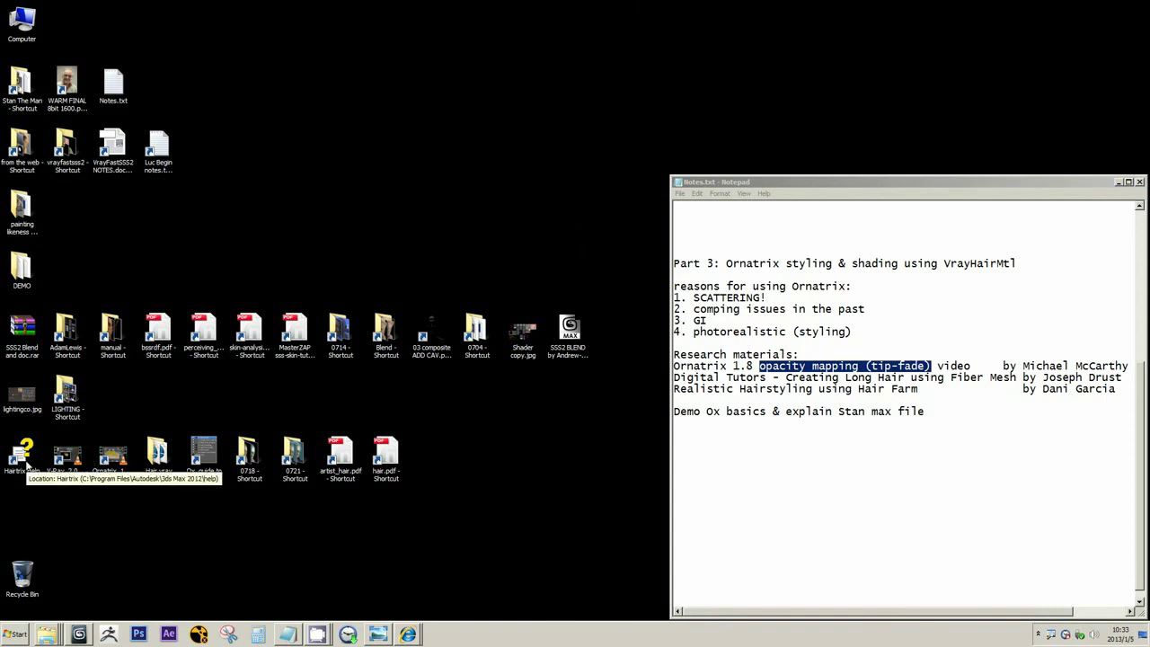
- Open the Hairtrix Help shortcut, enlarge and reposition the reference guide beside the notes, and show its table of contents
{"action": "left_click", "coordinate": [22, 464]}
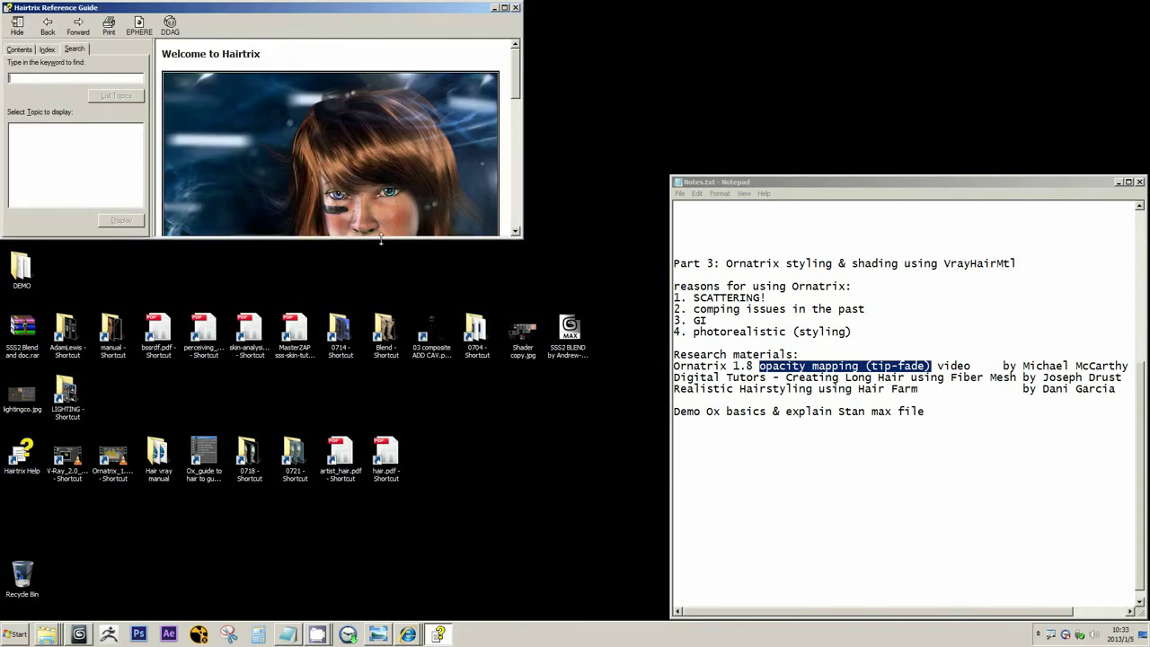
{"action": "left_click_drag", "start_coordinate": [384, 235], "coordinate": [386, 521]}
{"action": "left_click_drag", "start_coordinate": [415, 11], "coordinate": [479, 47]}
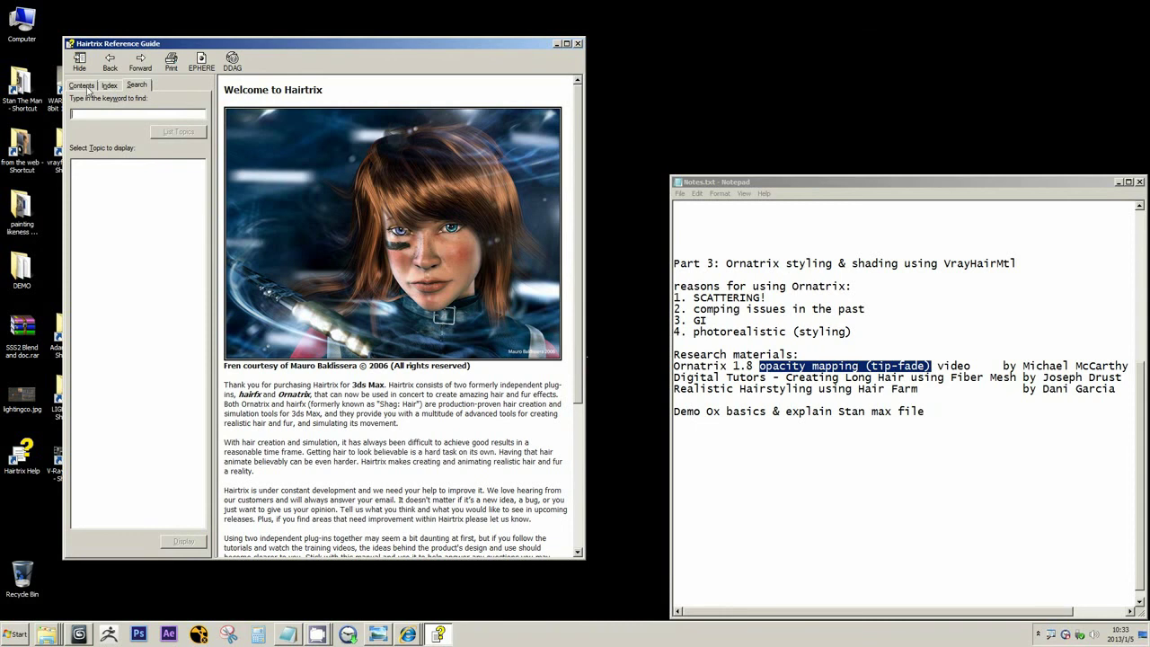
{"action": "left_click", "coordinate": [83, 85]}
{"action": "left_click_drag", "start_coordinate": [184, 45], "coordinate": [233, 64]}
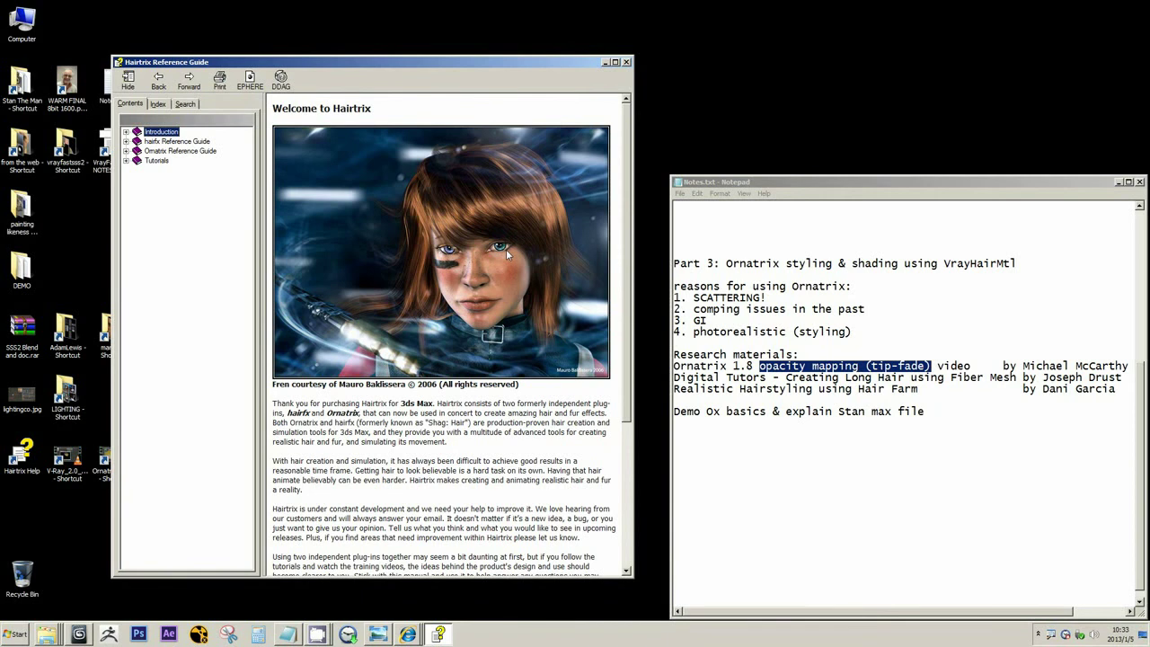
- Expand the Ornatrix Reference Guide chapter in the Hairtrix guide and minimize the guide
{"action": "left_click", "coordinate": [179, 151]}
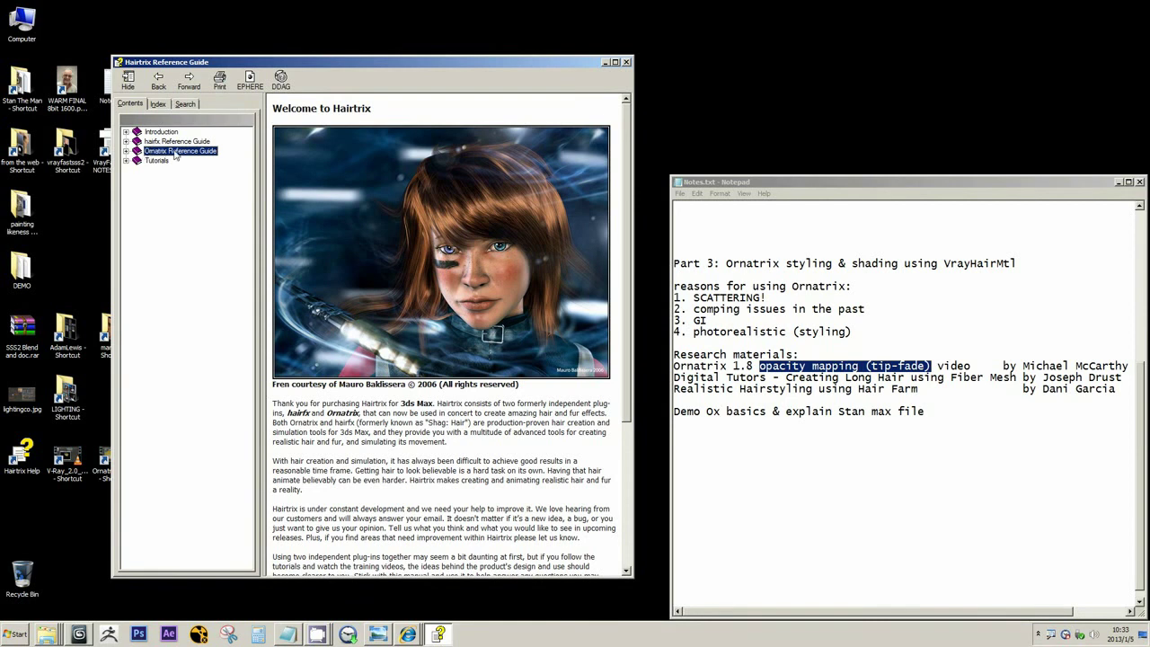
{"action": "left_click", "coordinate": [127, 151]}
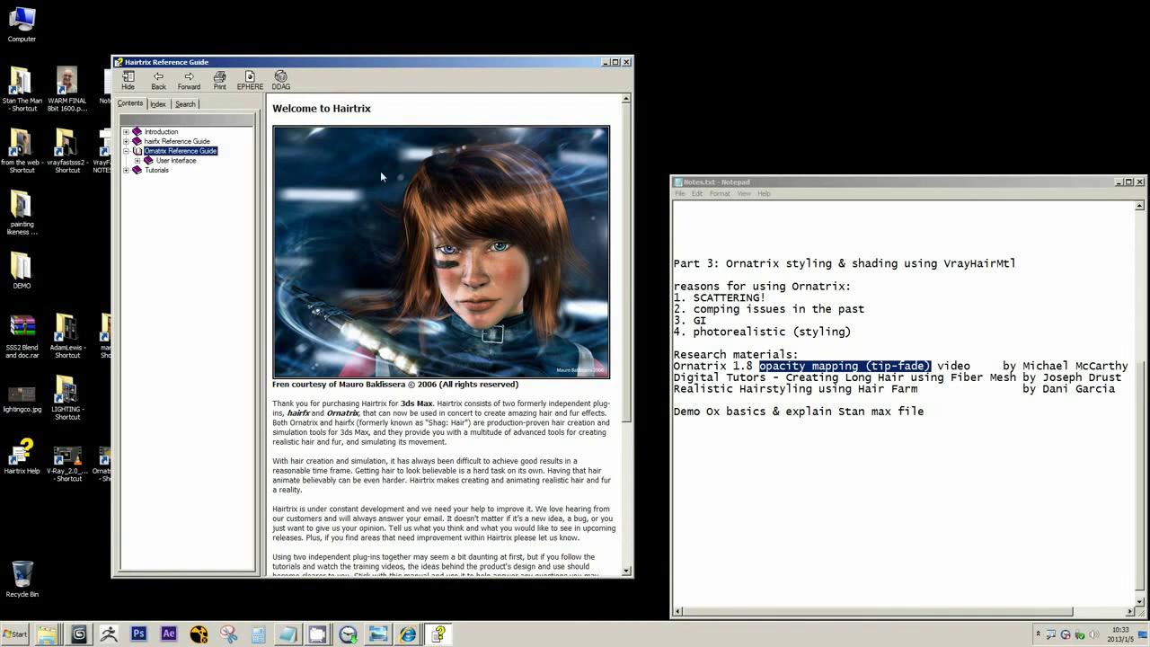
{"action": "left_click", "coordinate": [605, 62]}
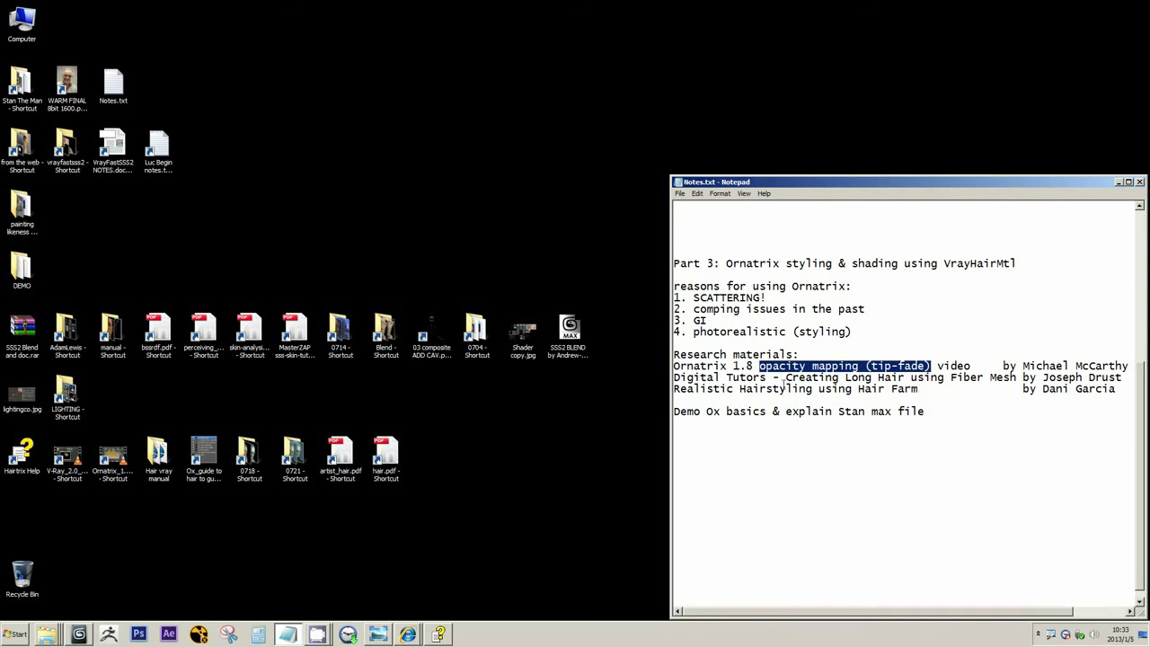
- Mark "Digital Tutors" in the second research entry of the notes
{"action": "left_click_drag", "start_coordinate": [767, 378], "coordinate": [674, 378]}
{"action": "left_click", "coordinate": [900, 377]}
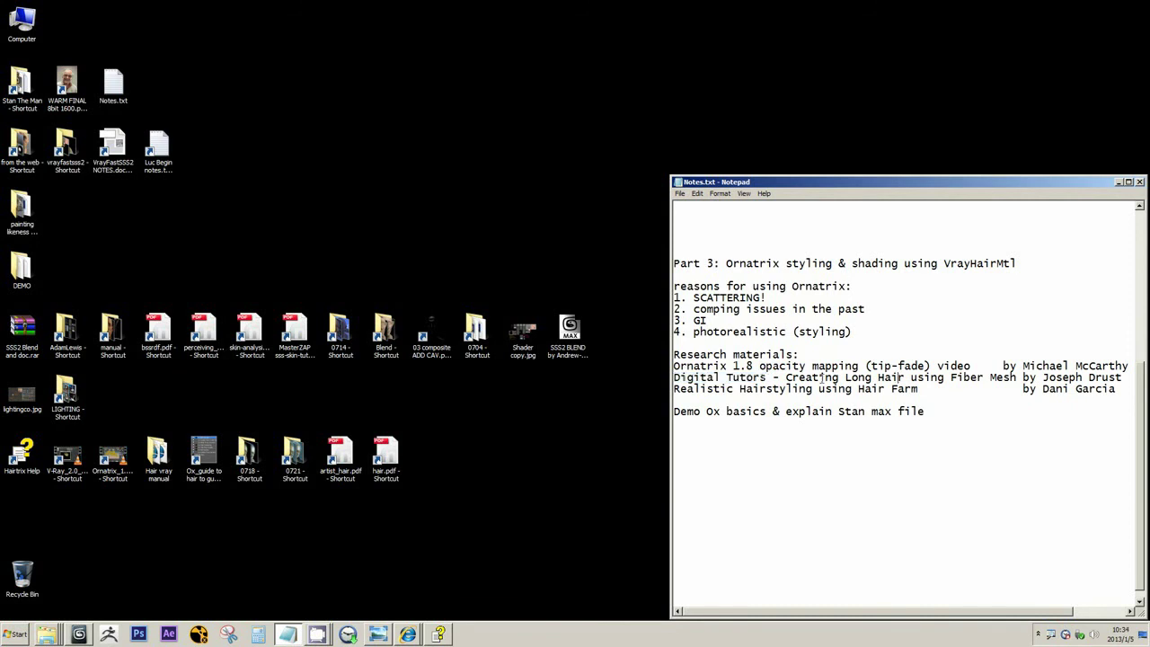
- Mark the author's name and the words "Fiber Mesh" in the Digital Tutors entry of the notes
{"action": "left_click_drag", "start_coordinate": [1043, 377], "coordinate": [1123, 377]}
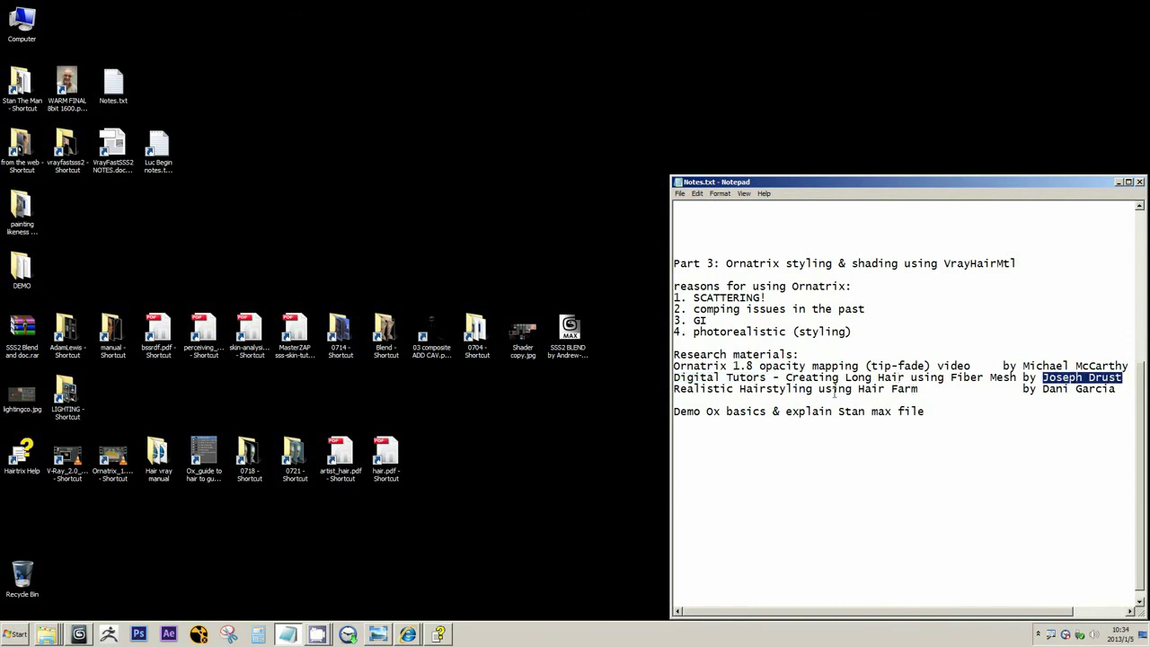
{"action": "left_click_drag", "start_coordinate": [787, 378], "coordinate": [1023, 378]}
{"action": "left_click", "coordinate": [939, 377]}
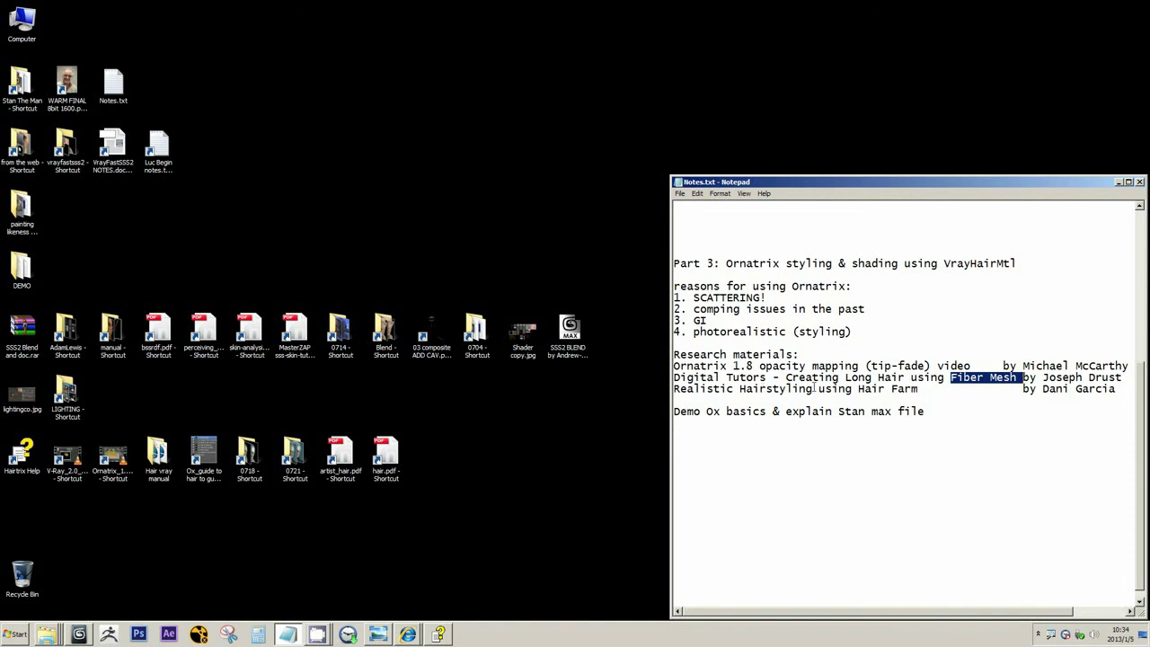
- Mark "Long Hair", "Fiber Mesh" and "Creating Long Hair" one after another in the Digital Tutors entry
{"action": "left_click", "coordinate": [809, 377]}
{"action": "left_click_drag", "start_coordinate": [785, 377], "coordinate": [1018, 378]}
{"action": "left_click", "coordinate": [903, 379]}
{"action": "mouse_move", "coordinate": [850, 378]}
{"action": "left_mouse_down"}
{"action": "mouse_move", "coordinate": [788, 379]}
{"action": "mouse_move", "coordinate": [846, 379]}
{"action": "left_mouse_up"}
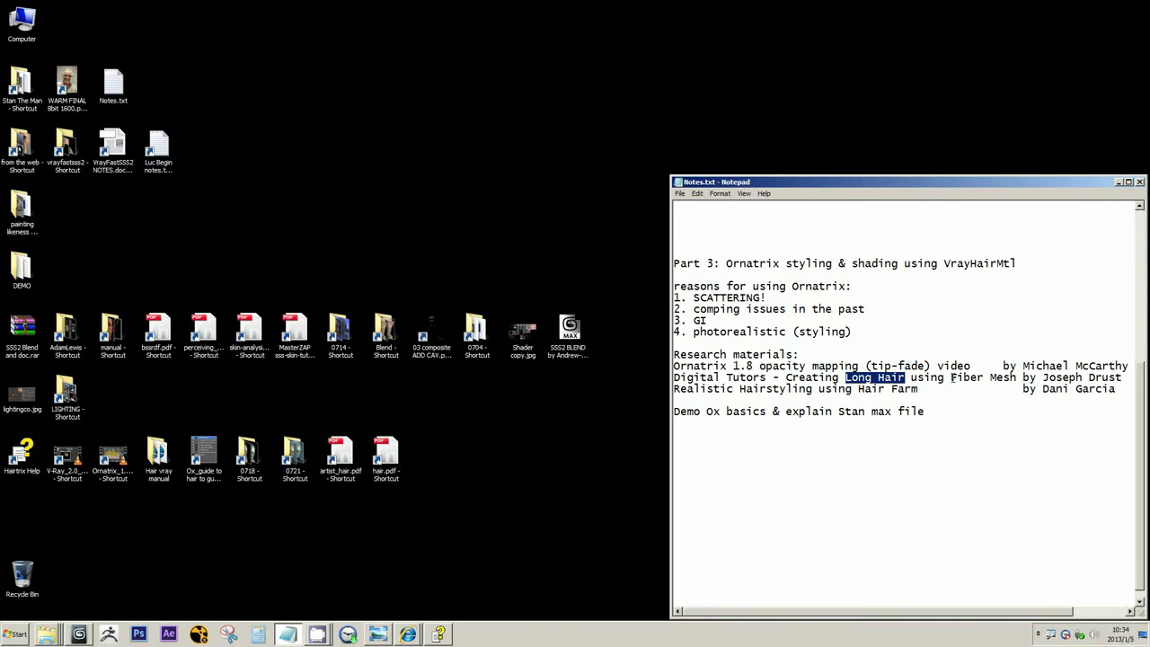
{"action": "left_click_drag", "start_coordinate": [951, 378], "coordinate": [1017, 378]}
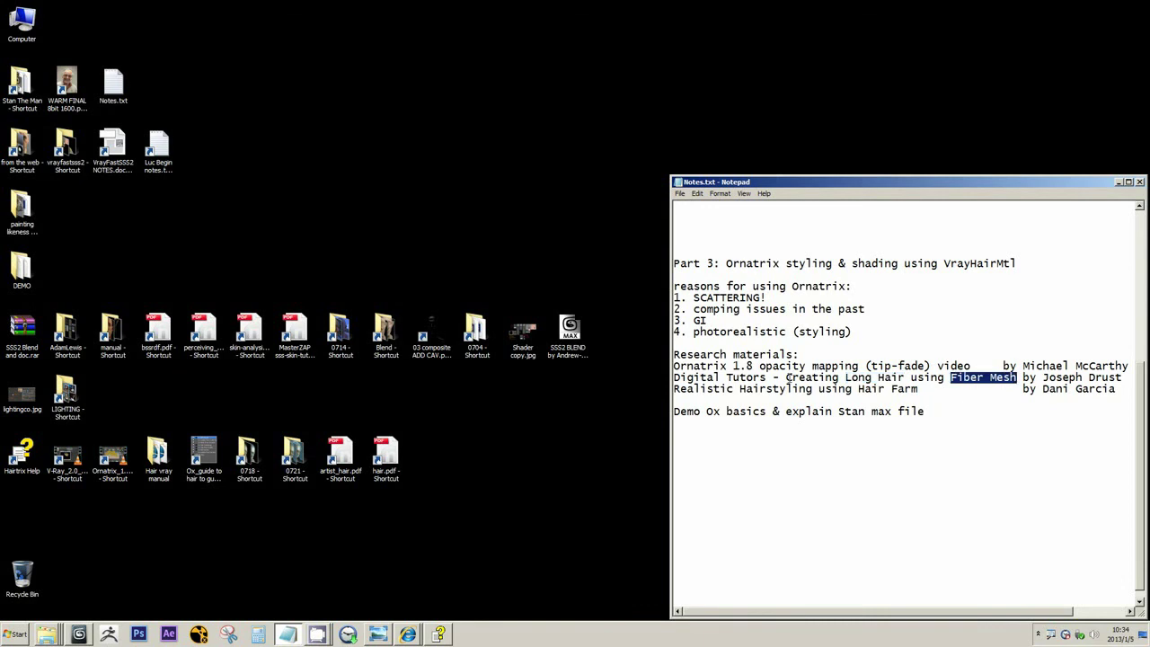
{"action": "left_click_drag", "start_coordinate": [787, 378], "coordinate": [906, 378]}
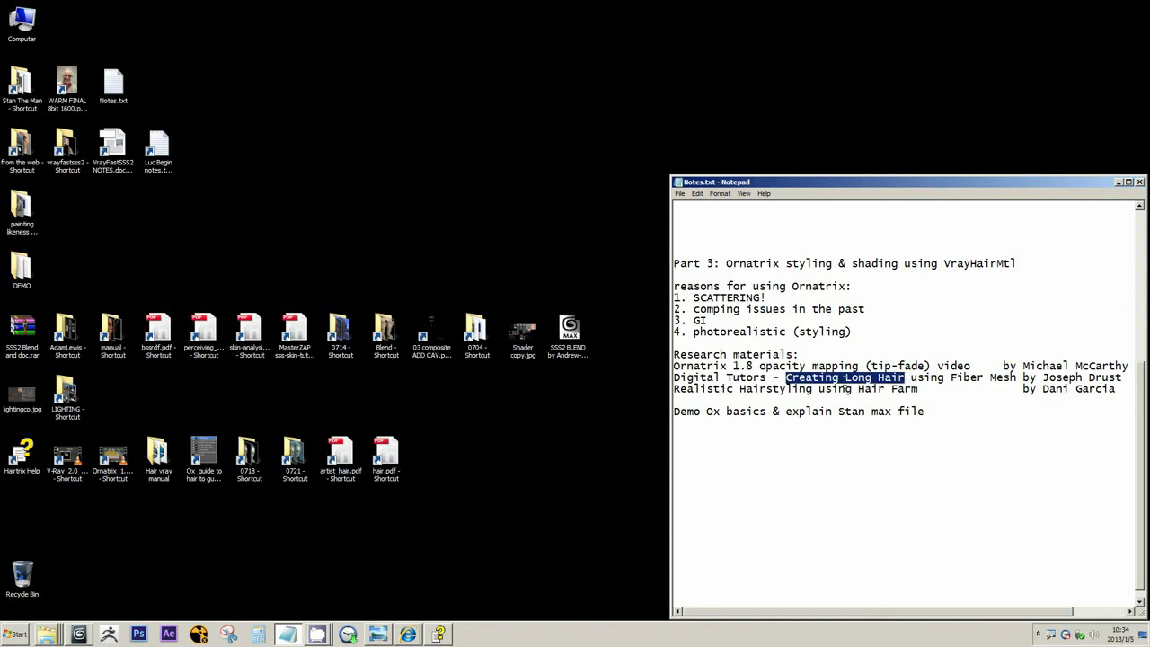
- Bring up the portrait WARM FINAL 8bit 1600.png to look at its hair, and minimize it again
{"action": "left_click", "coordinate": [378, 634]}
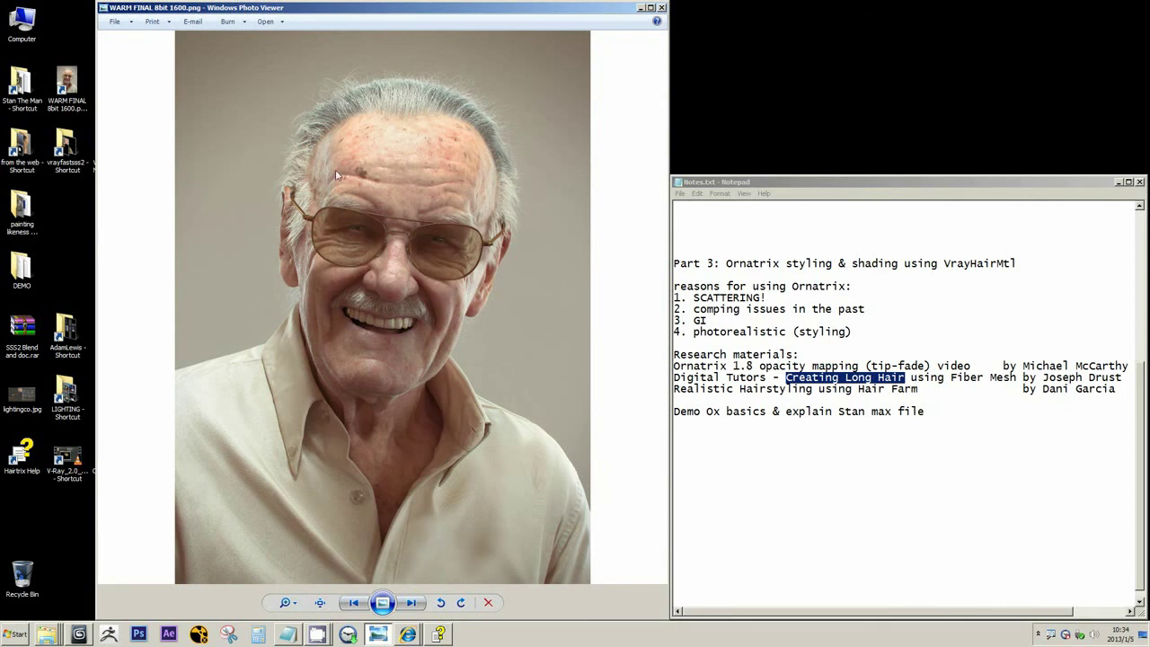
{"action": "left_click", "coordinate": [640, 8]}
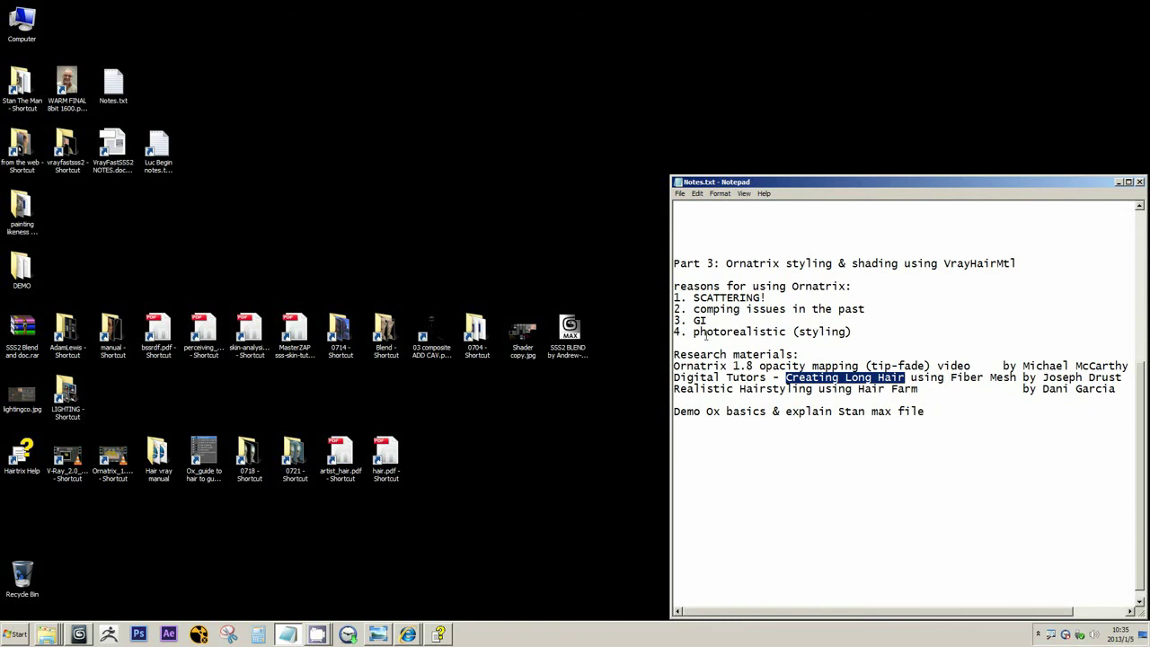
- Mark "Ornatrix" in the reasons heading of the notes and "Long Hair" in the Digital Tutors entry
{"action": "left_click_drag", "start_coordinate": [792, 288], "coordinate": [847, 287]}
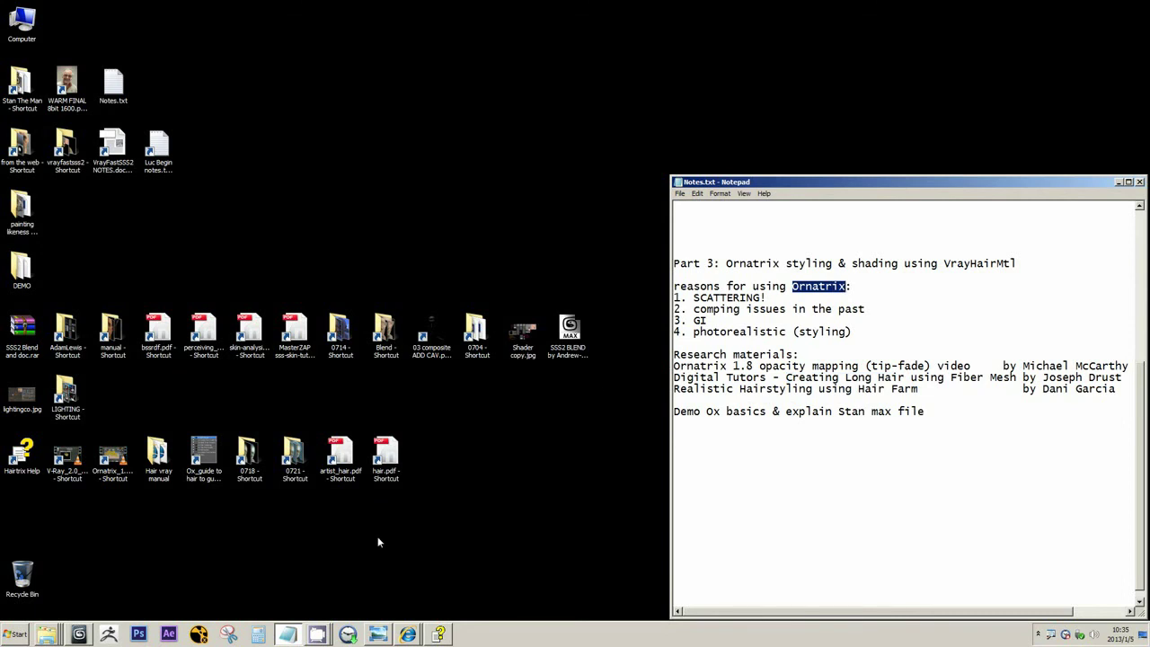
{"action": "left_click", "coordinate": [203, 467]}
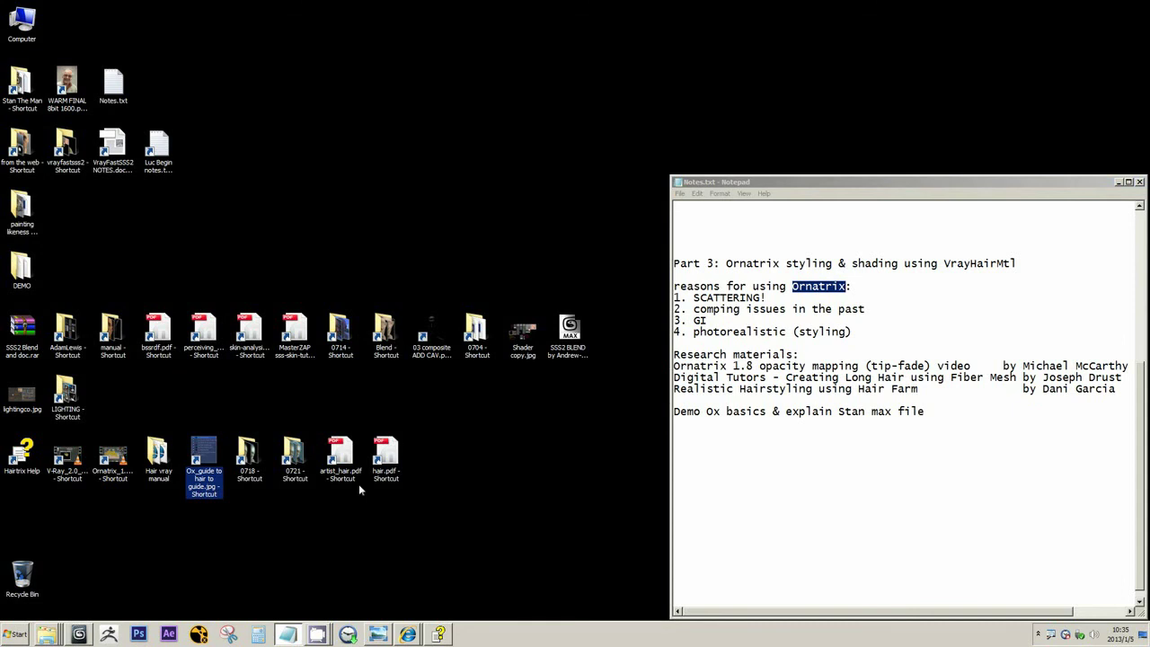
{"action": "left_click", "coordinate": [371, 507]}
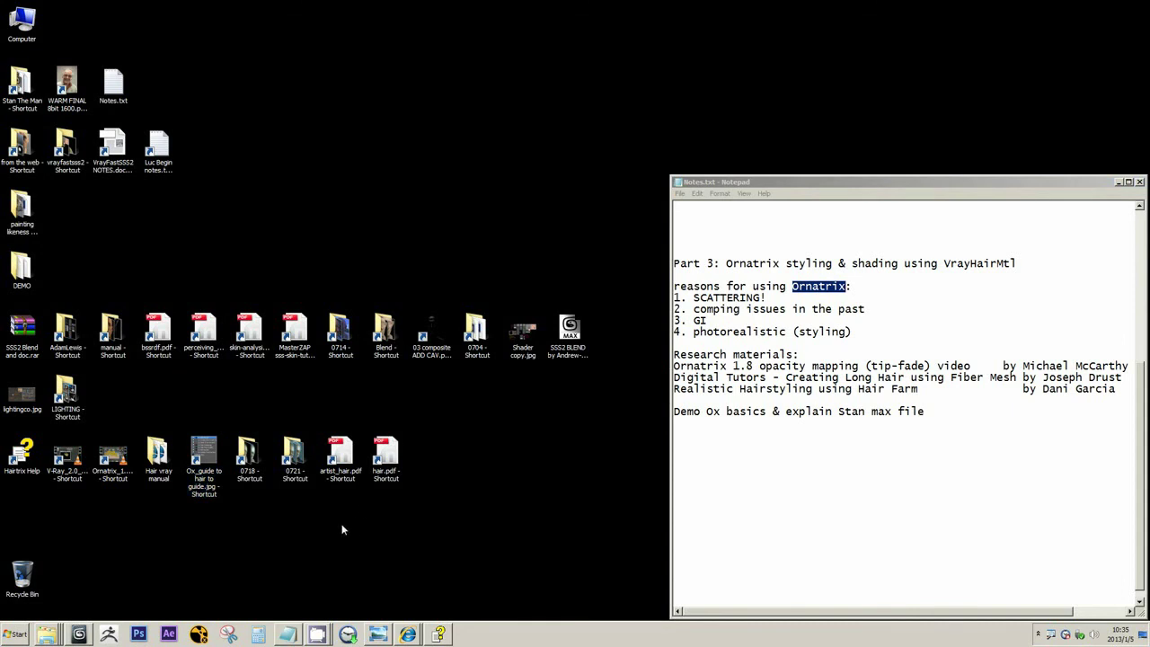
{"action": "left_click", "coordinate": [847, 379]}
{"action": "left_click_drag", "start_coordinate": [846, 378], "coordinate": [908, 379]}
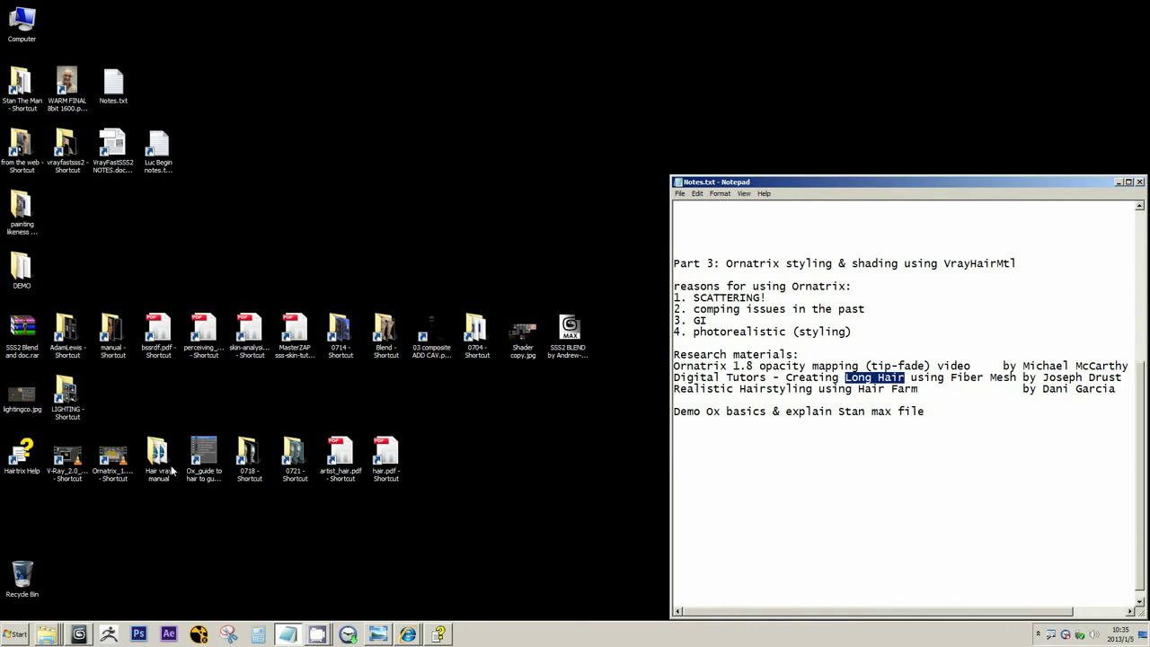
- Examine the portrait's hairline and stray hairs close up from one temple to the other, and minimize the image
{"action": "left_click", "coordinate": [378, 634]}
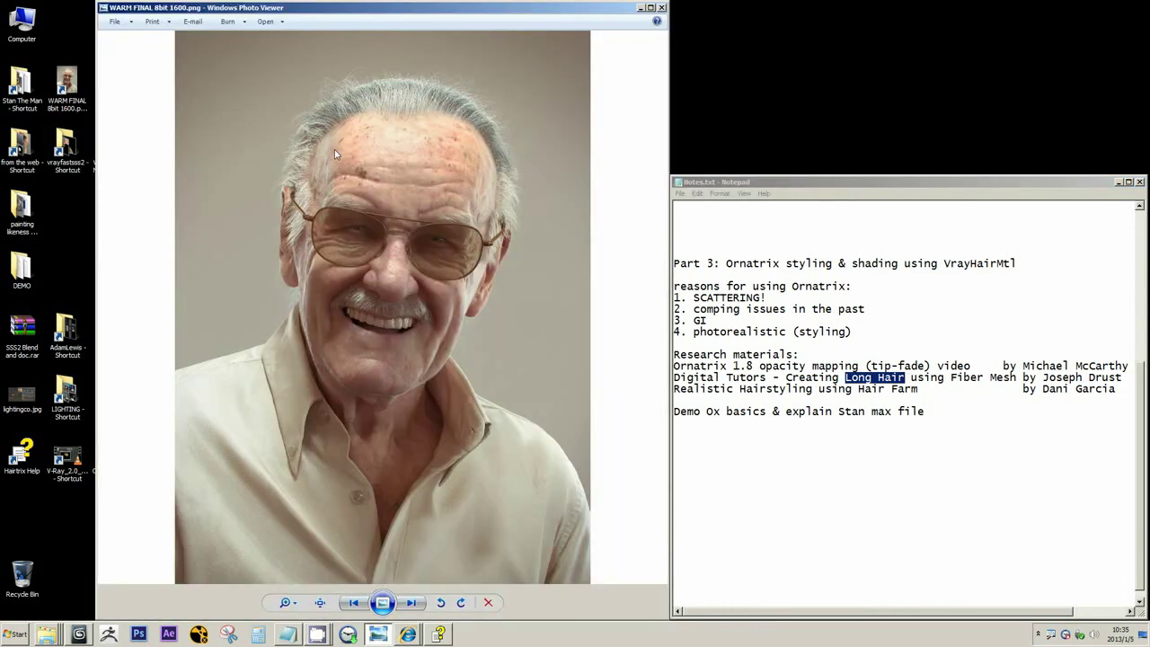
{"action": "scroll", "coordinate": [334, 153], "scroll_direction": "up", "scroll_amount": 6}
{"action": "left_click_drag", "start_coordinate": [336, 57], "coordinate": [332, 122]}
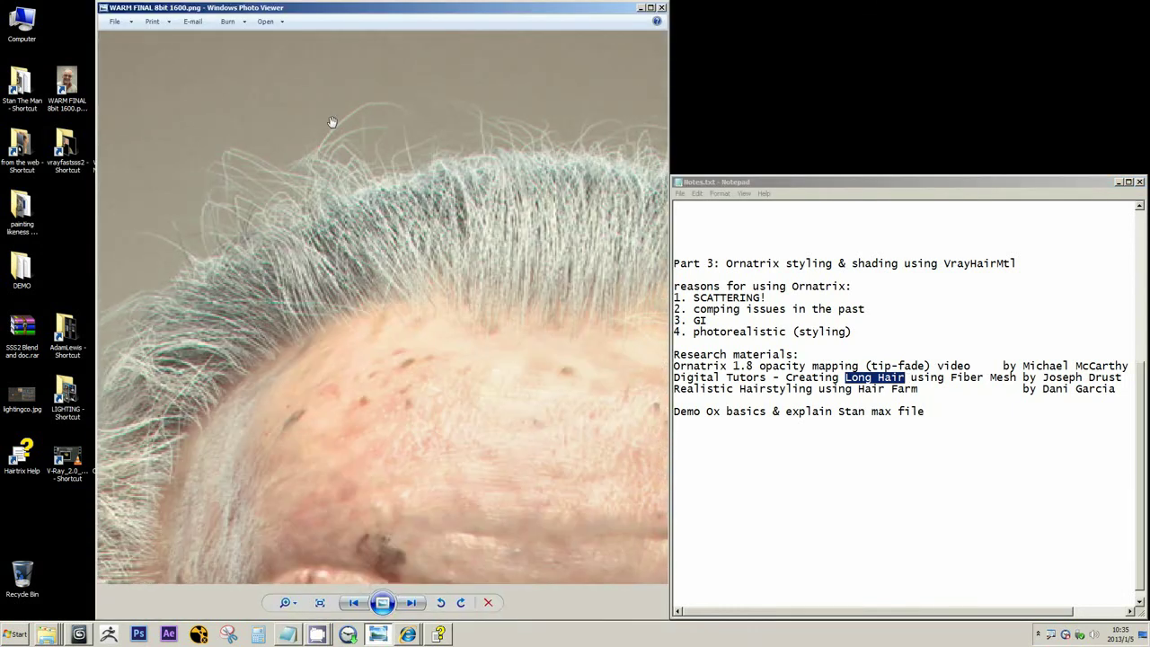
{"action": "left_click_drag", "start_coordinate": [196, 184], "coordinate": [282, 125]}
{"action": "left_click_drag", "start_coordinate": [216, 315], "coordinate": [241, 268]}
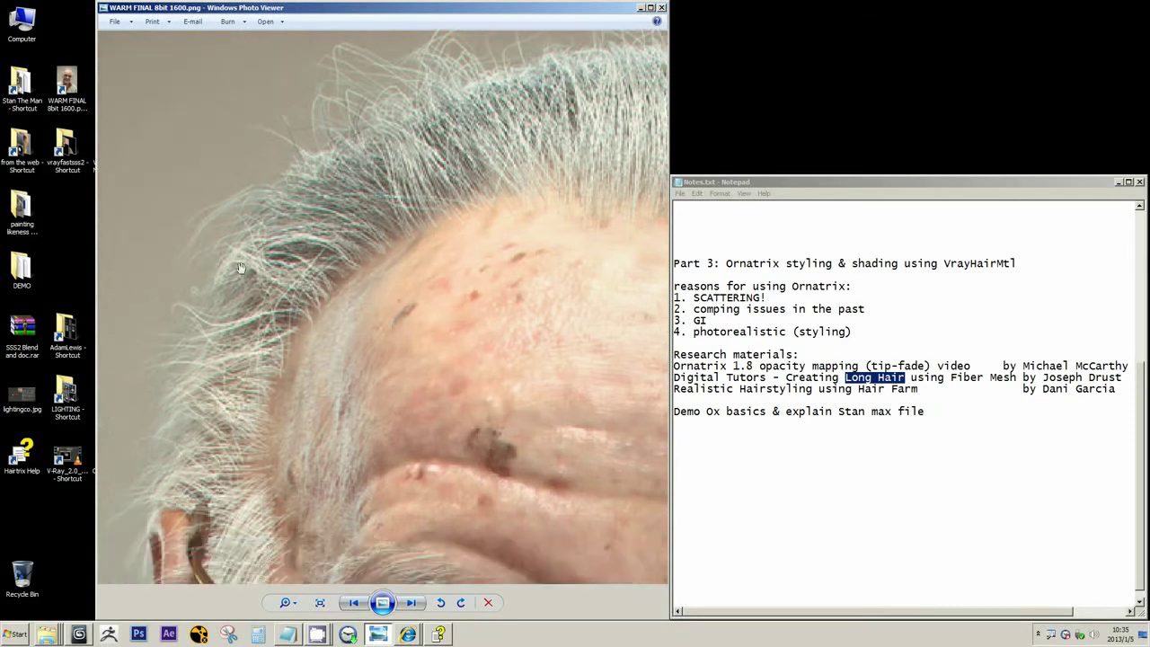
{"action": "left_click_drag", "start_coordinate": [439, 156], "coordinate": [200, 292]}
{"action": "left_click_drag", "start_coordinate": [468, 195], "coordinate": [403, 182]}
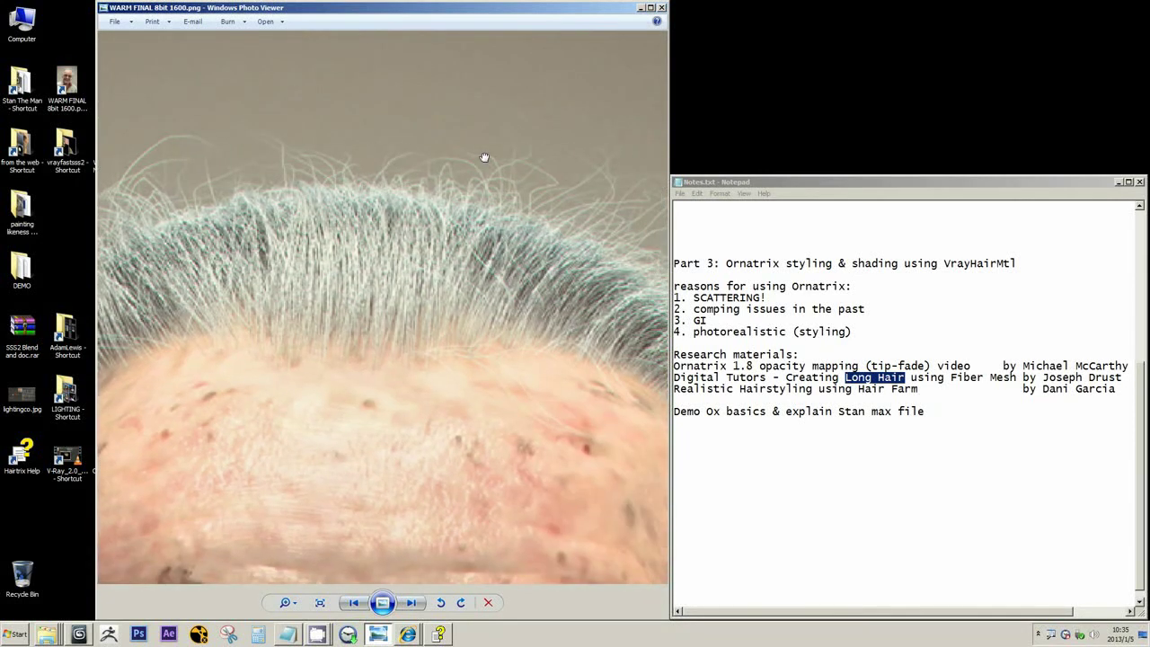
{"action": "left_click_drag", "start_coordinate": [485, 157], "coordinate": [387, 165]}
{"action": "left_click_drag", "start_coordinate": [493, 242], "coordinate": [467, 193]}
{"action": "left_click_drag", "start_coordinate": [542, 255], "coordinate": [452, 248]}
{"action": "left_click_drag", "start_coordinate": [366, 212], "coordinate": [371, 149]}
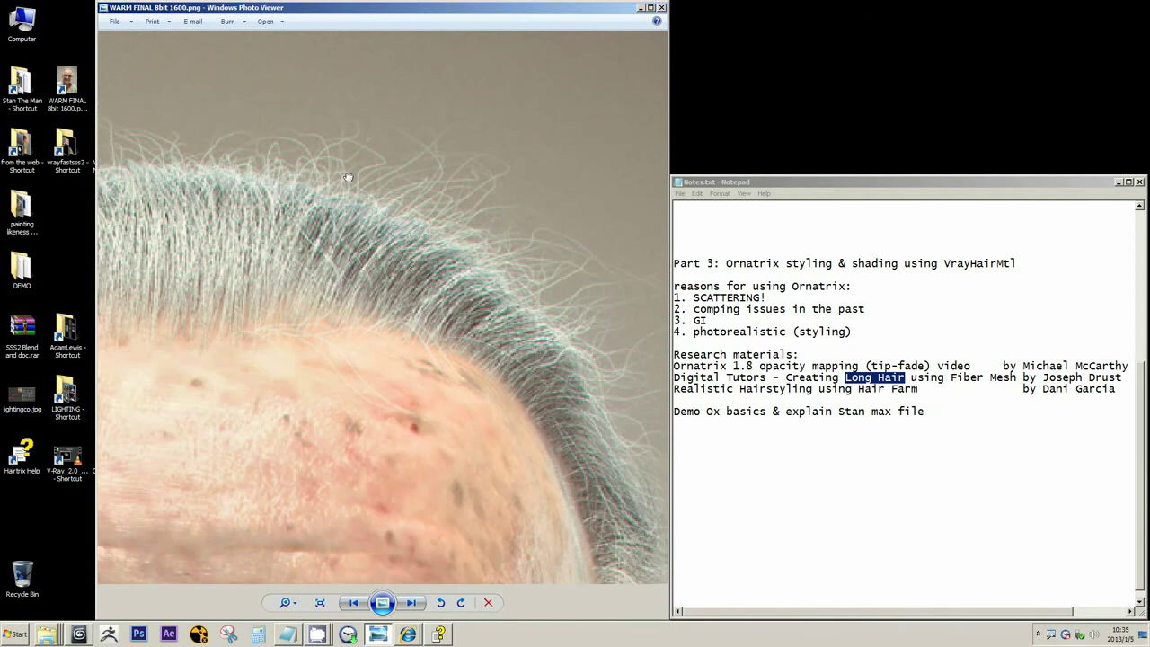
{"action": "scroll", "coordinate": [346, 178], "scroll_direction": "down", "scroll_amount": 4}
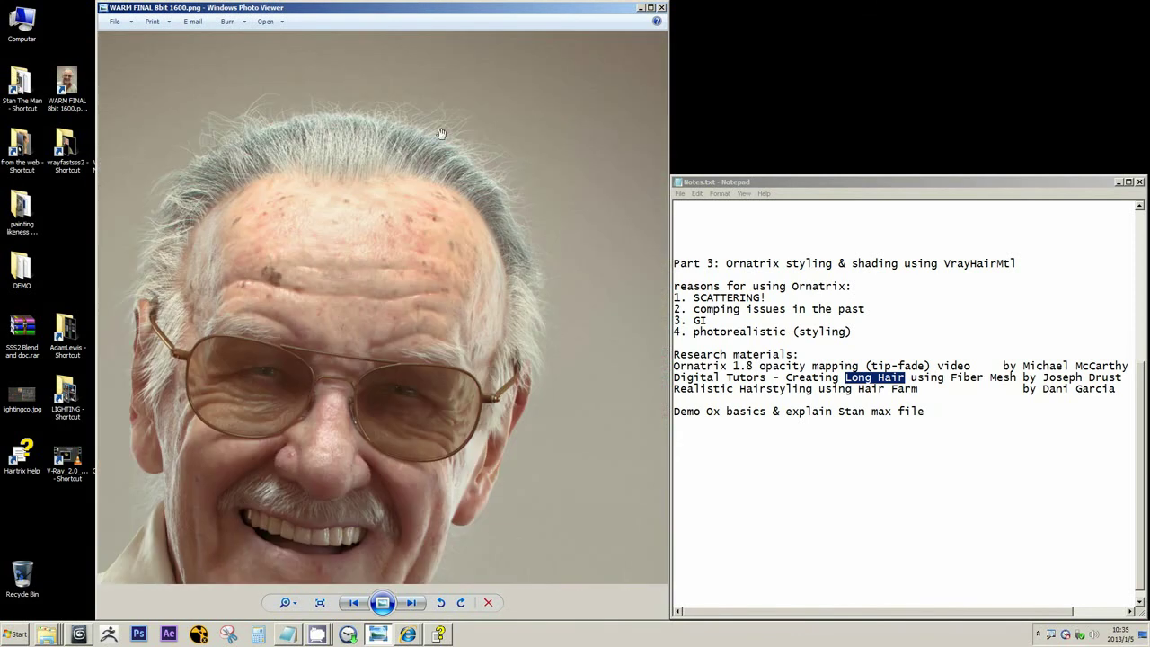
{"action": "scroll", "coordinate": [441, 135], "scroll_direction": "down", "scroll_amount": 3}
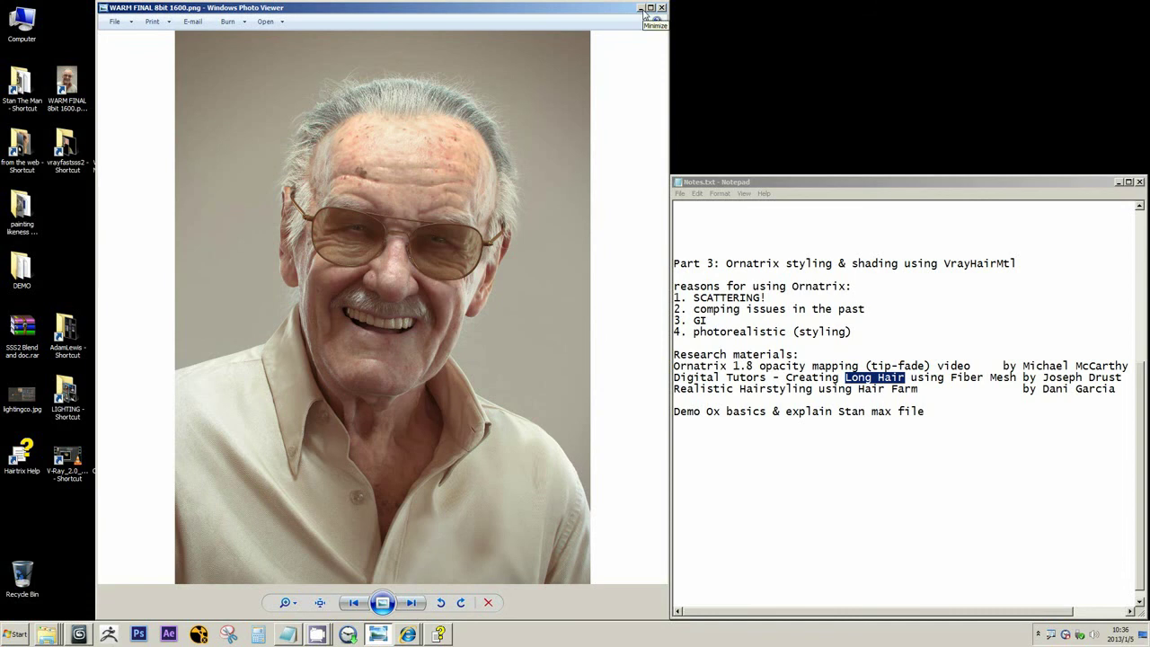
{"action": "left_click", "coordinate": [641, 8]}
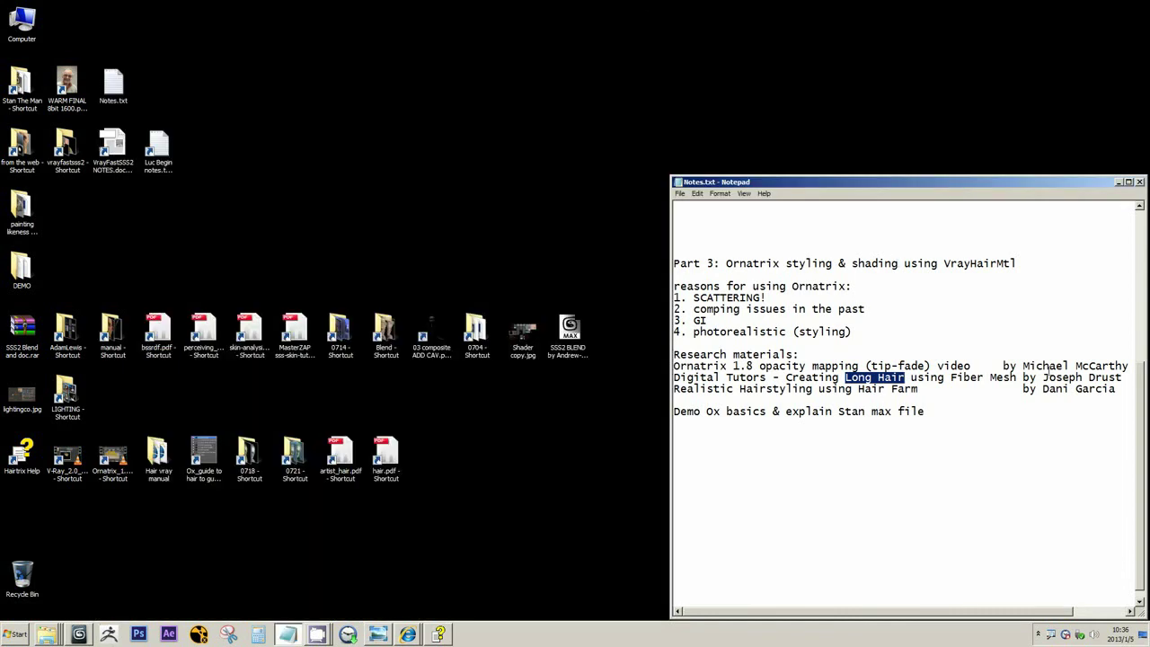
- Mark the Digital Tutors video title with its author, then the author's name and "Hair Farm" in the third research entry
{"action": "left_click_drag", "start_coordinate": [1126, 377], "coordinate": [786, 377]}
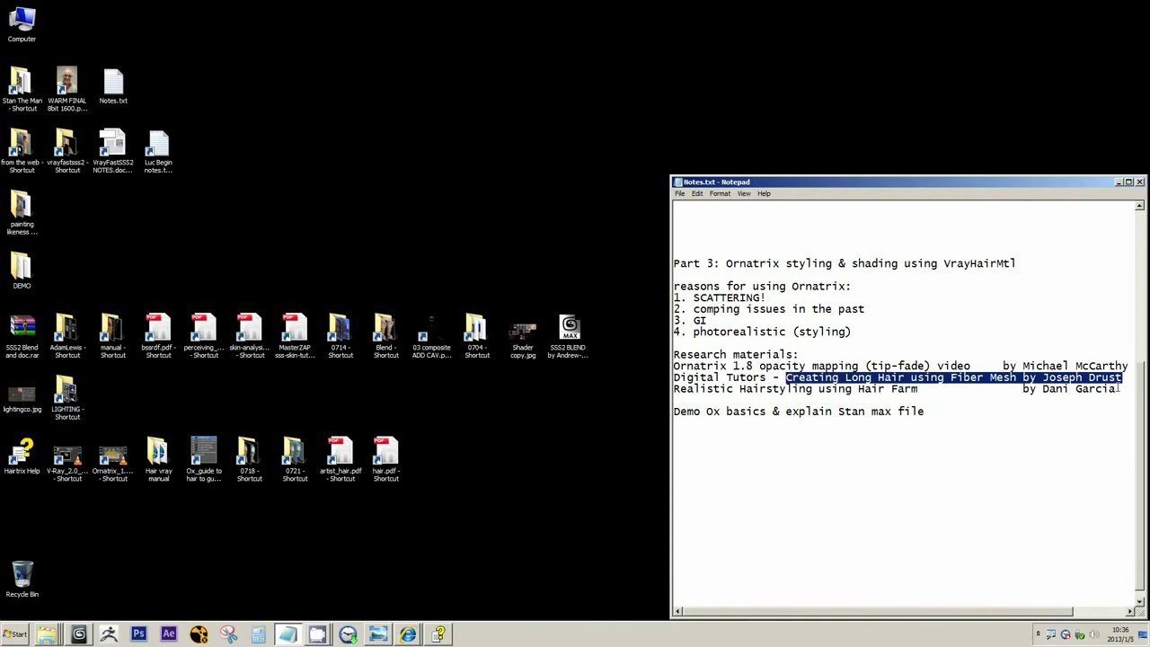
{"action": "left_click_drag", "start_coordinate": [1120, 389], "coordinate": [1022, 389]}
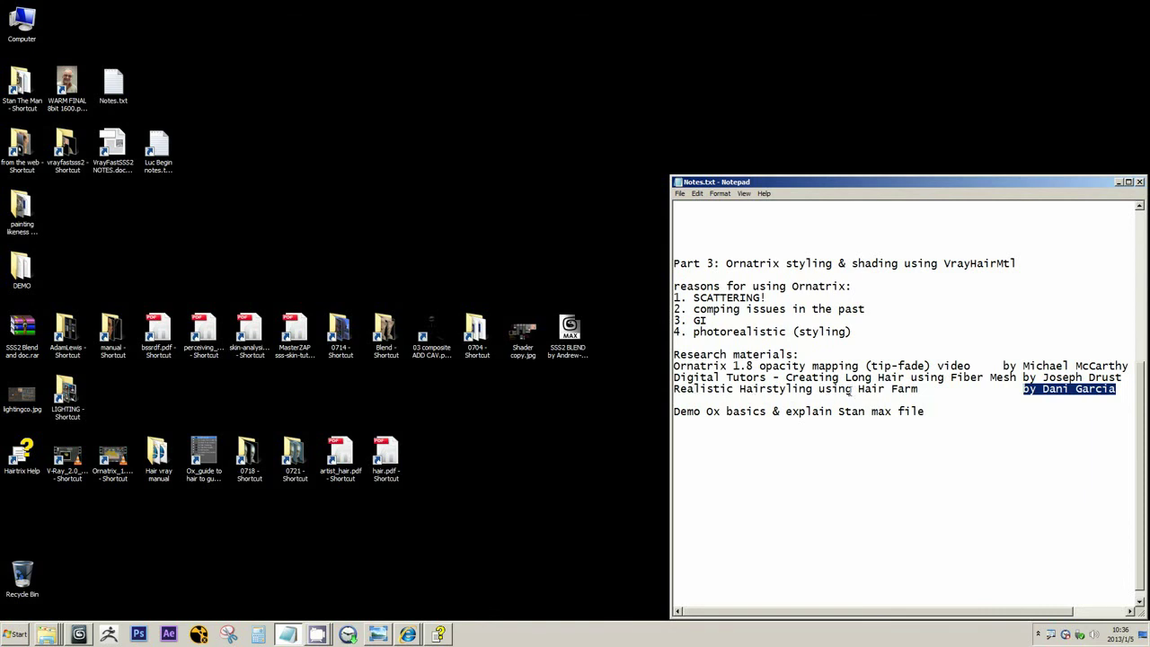
{"action": "left_click", "coordinate": [1026, 390]}
{"action": "left_click_drag", "start_coordinate": [1043, 389], "coordinate": [1119, 389]}
{"action": "left_click", "coordinate": [1082, 394]}
{"action": "left_click_drag", "start_coordinate": [1117, 390], "coordinate": [1046, 393]}
{"action": "left_click_drag", "start_coordinate": [925, 391], "coordinate": [861, 389]}
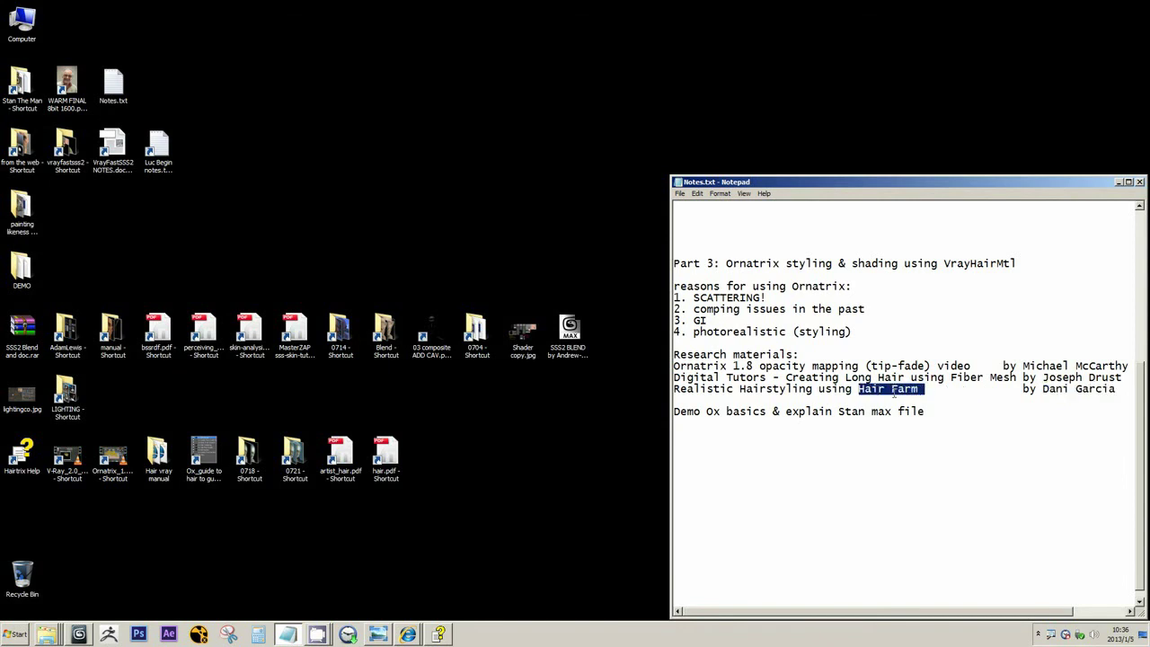
{"action": "left_click_drag", "start_coordinate": [1042, 389], "coordinate": [1121, 389]}
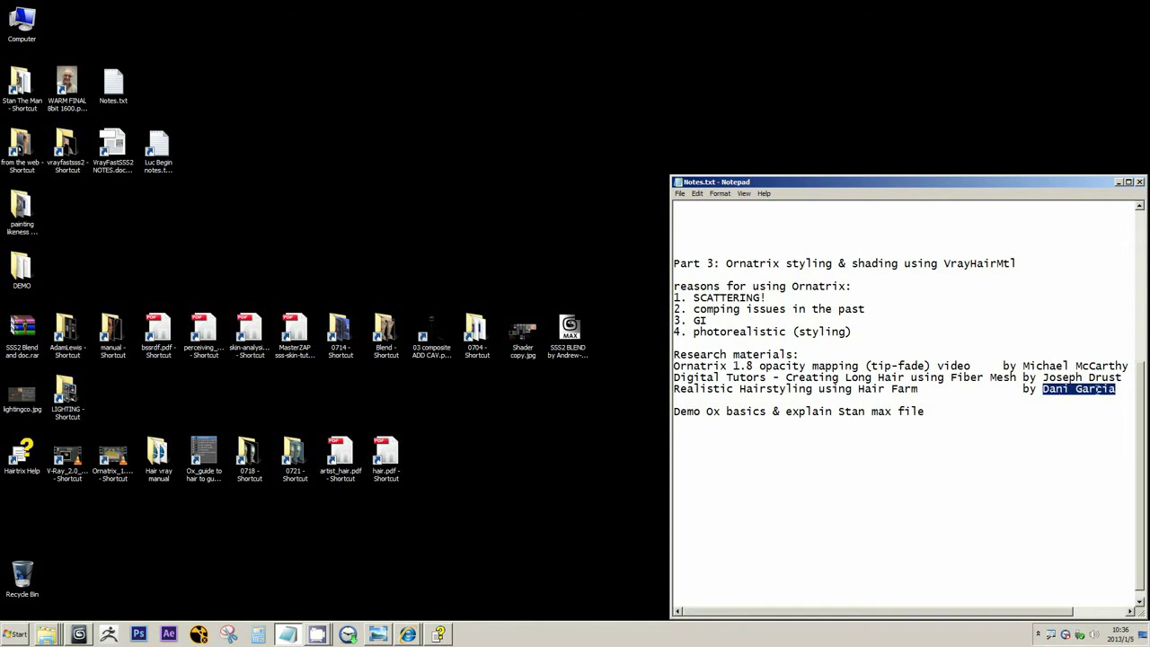
- Mark the title "Realistic Hairstyling using Hair Farm", its words "Hair Farm", and the whole third research entry
{"action": "left_click_drag", "start_coordinate": [924, 389], "coordinate": [674, 389]}
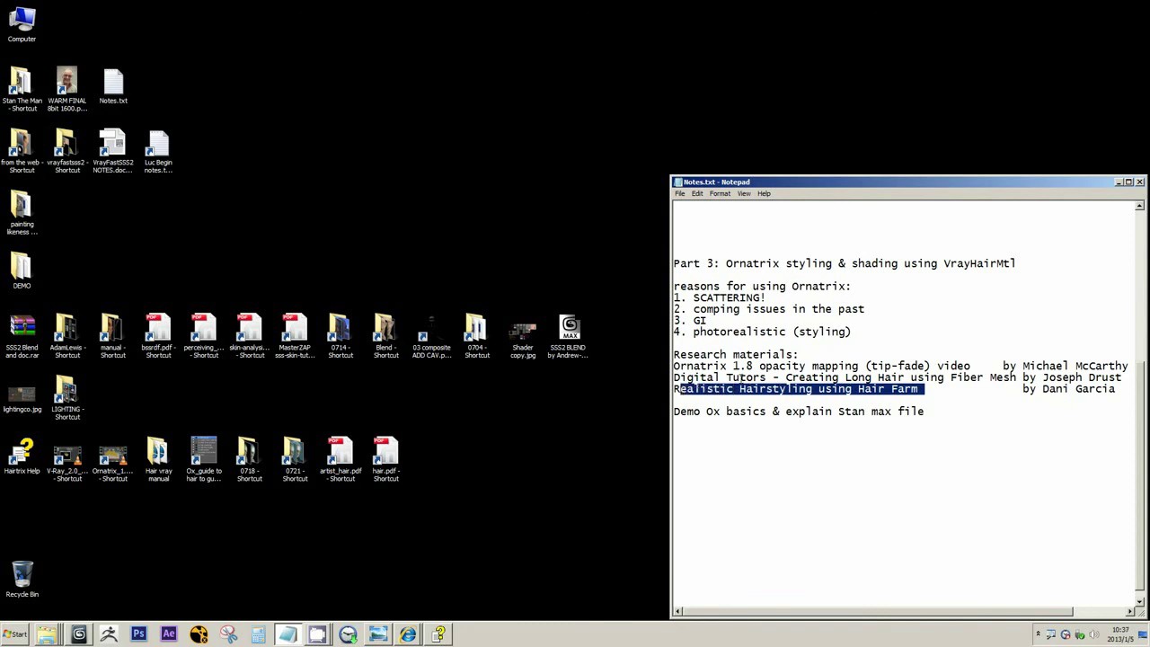
{"action": "double_click", "coordinate": [727, 377]}
{"action": "left_click", "coordinate": [692, 389]}
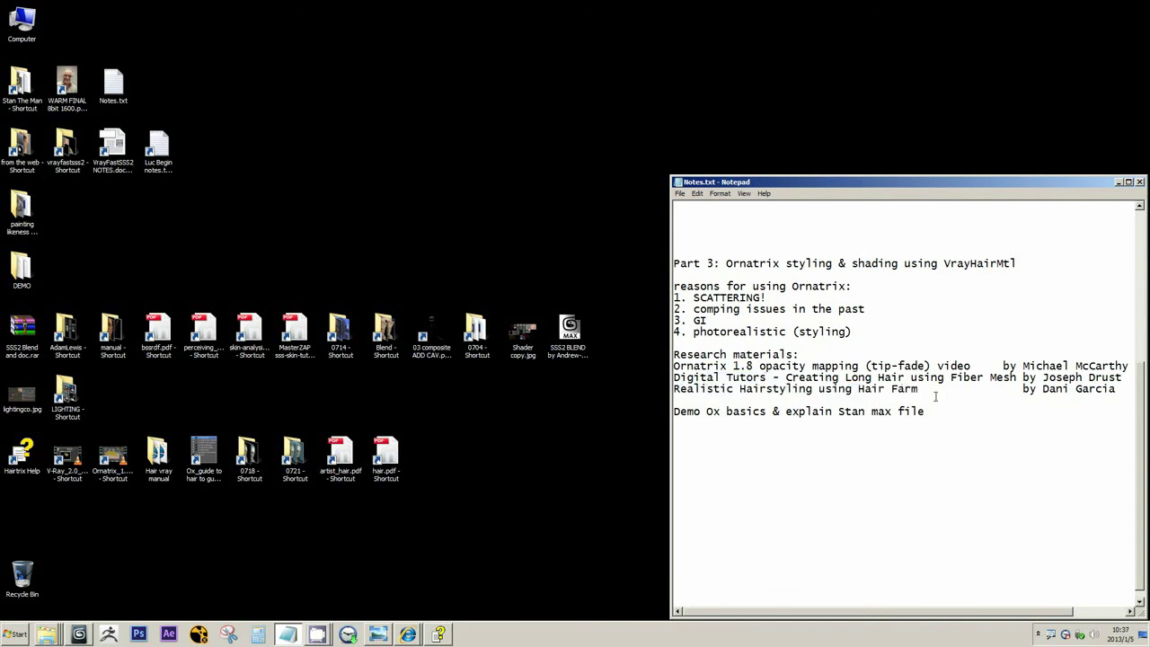
{"action": "left_click_drag", "start_coordinate": [924, 389], "coordinate": [857, 389]}
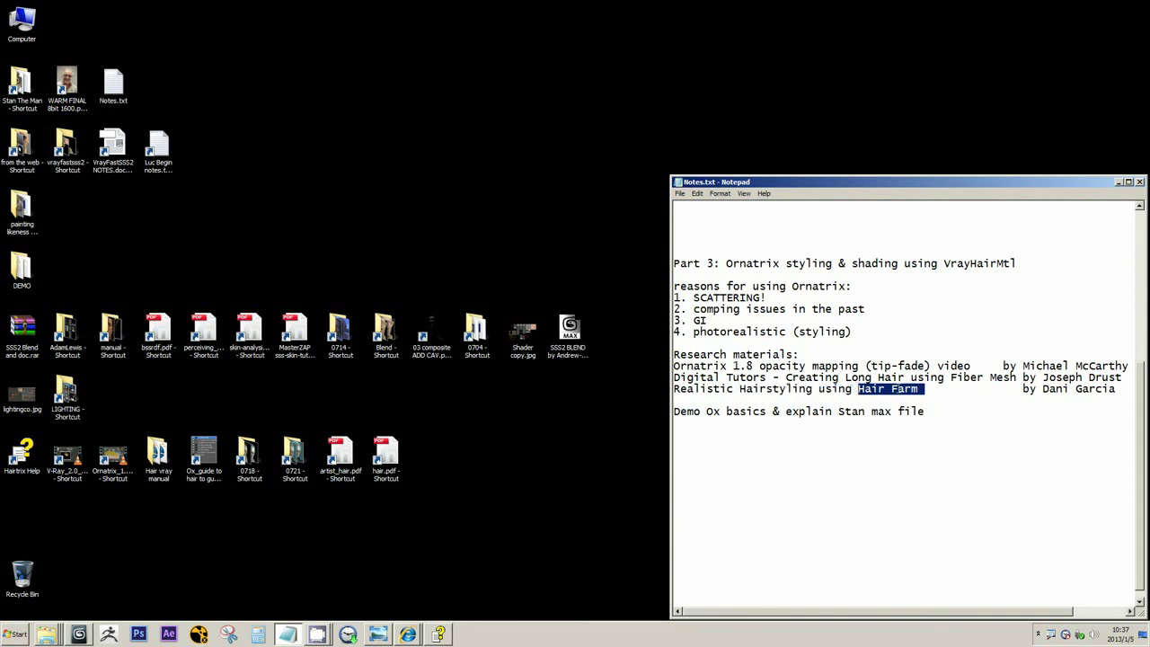
{"action": "left_click", "coordinate": [957, 389]}
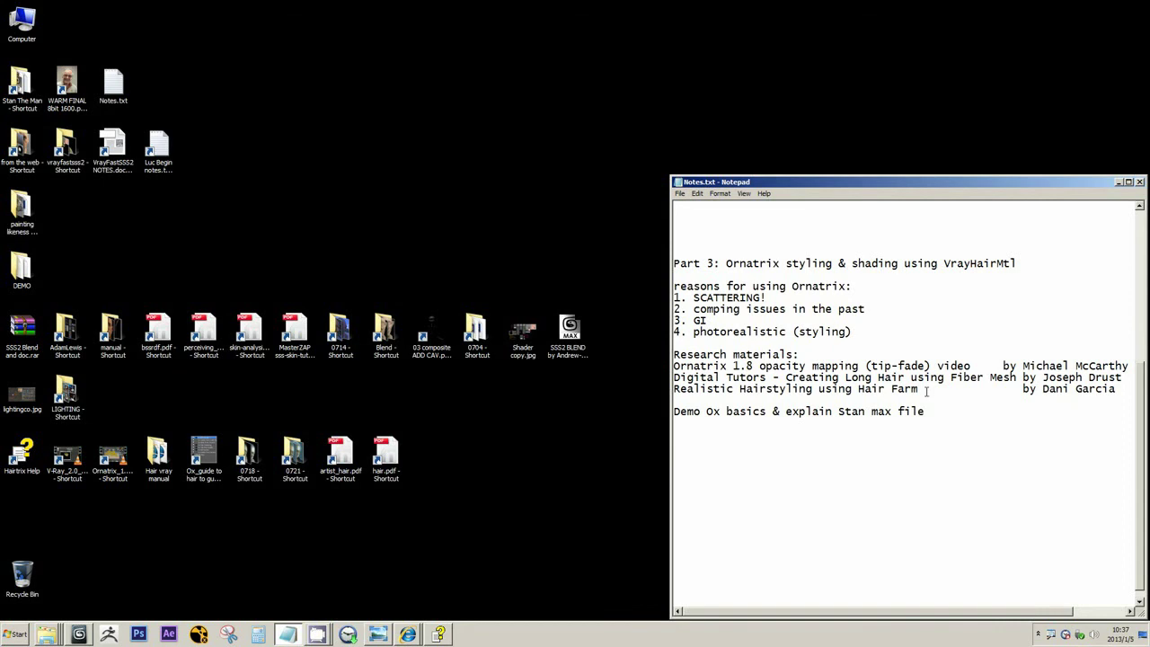
{"action": "left_click_drag", "start_coordinate": [1118, 391], "coordinate": [676, 393]}
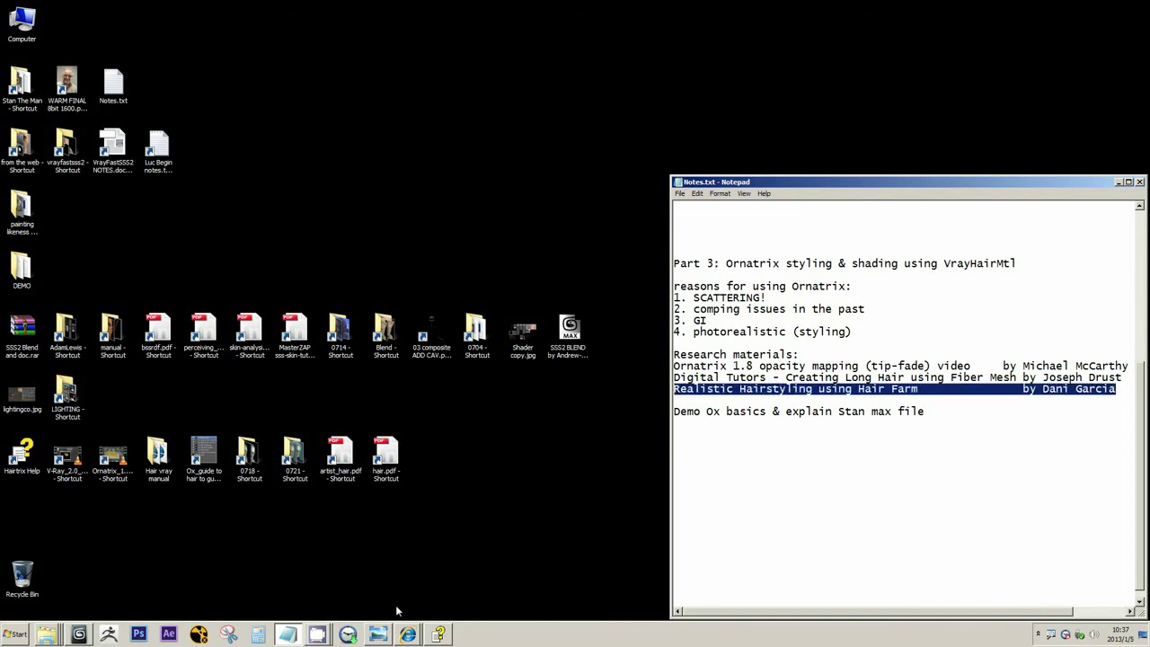
- Show the portrait beside the notes, mark "photorealistic" in the fourth reason, and enlarge the portrait slightly
{"action": "left_click", "coordinate": [379, 634]}
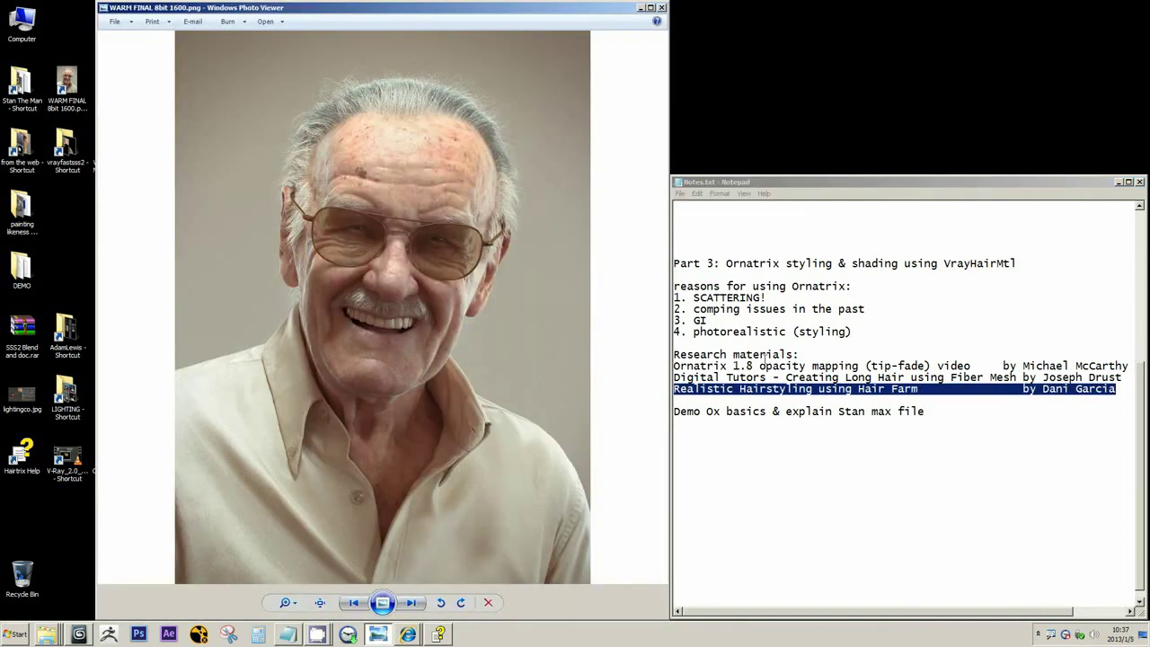
{"action": "left_click", "coordinate": [770, 271]}
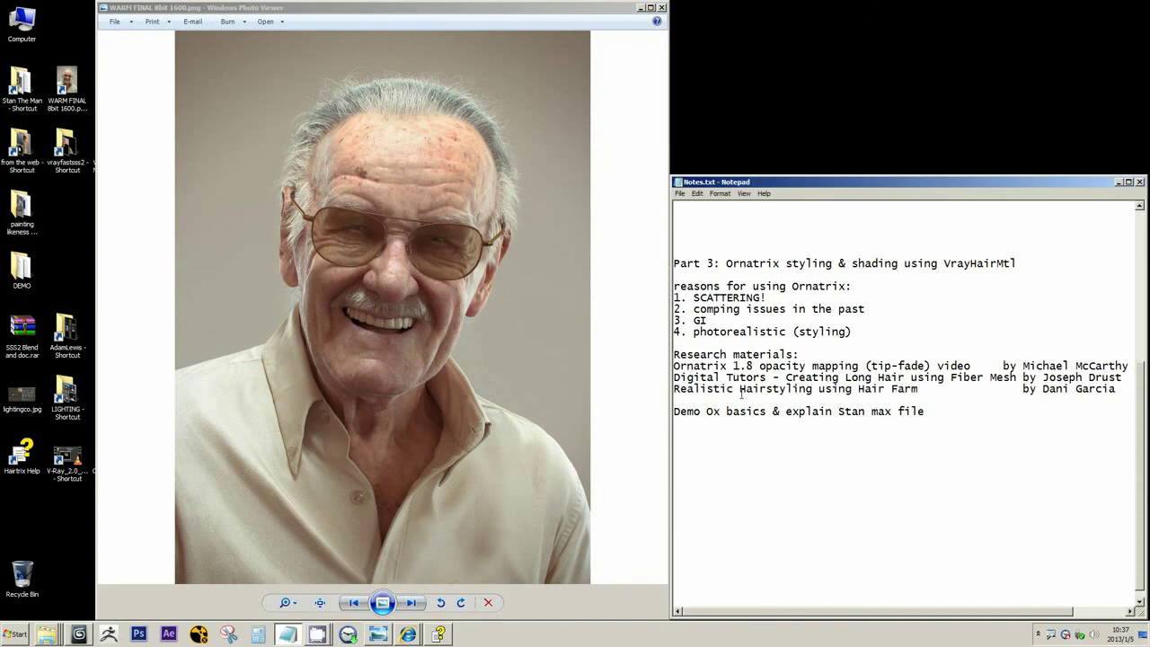
{"action": "left_click_drag", "start_coordinate": [787, 331], "coordinate": [694, 332]}
{"action": "left_click", "coordinate": [418, 185]}
{"action": "scroll", "coordinate": [419, 185], "scroll_direction": "up", "scroll_amount": 1}
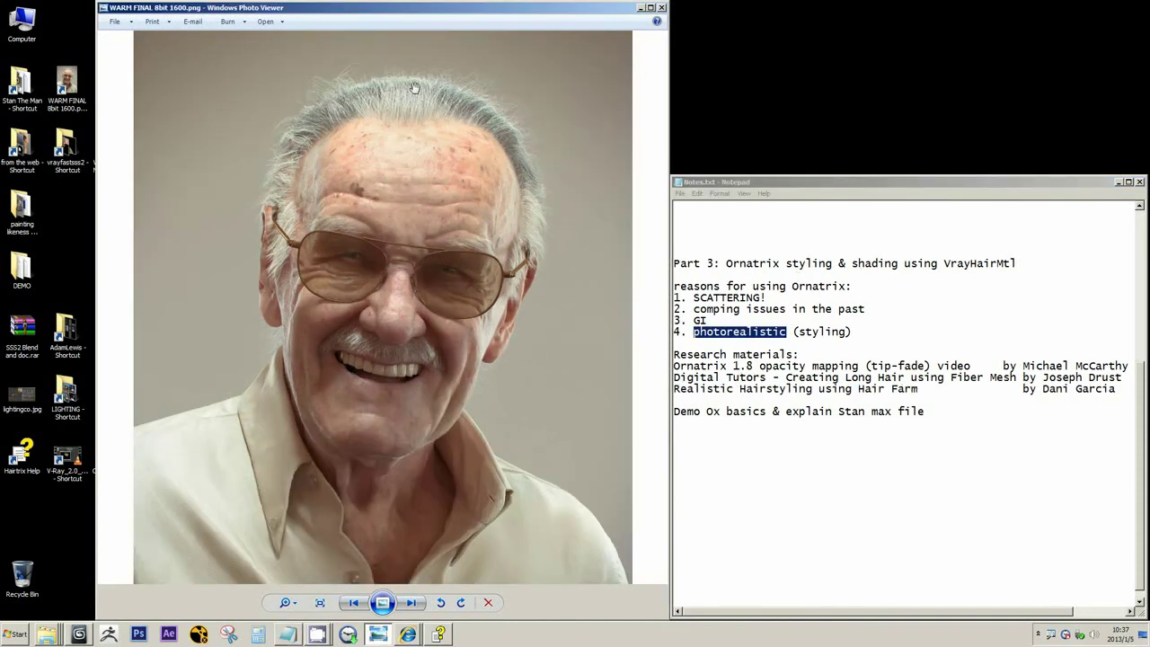
- Mark the "Realistic Hairstyling using Hair Farm" entry and the "Research materials:" heading in the notes
{"action": "left_click", "coordinate": [760, 346]}
{"action": "left_click_drag", "start_coordinate": [943, 389], "coordinate": [648, 386]}
{"action": "left_click", "coordinate": [545, 320]}
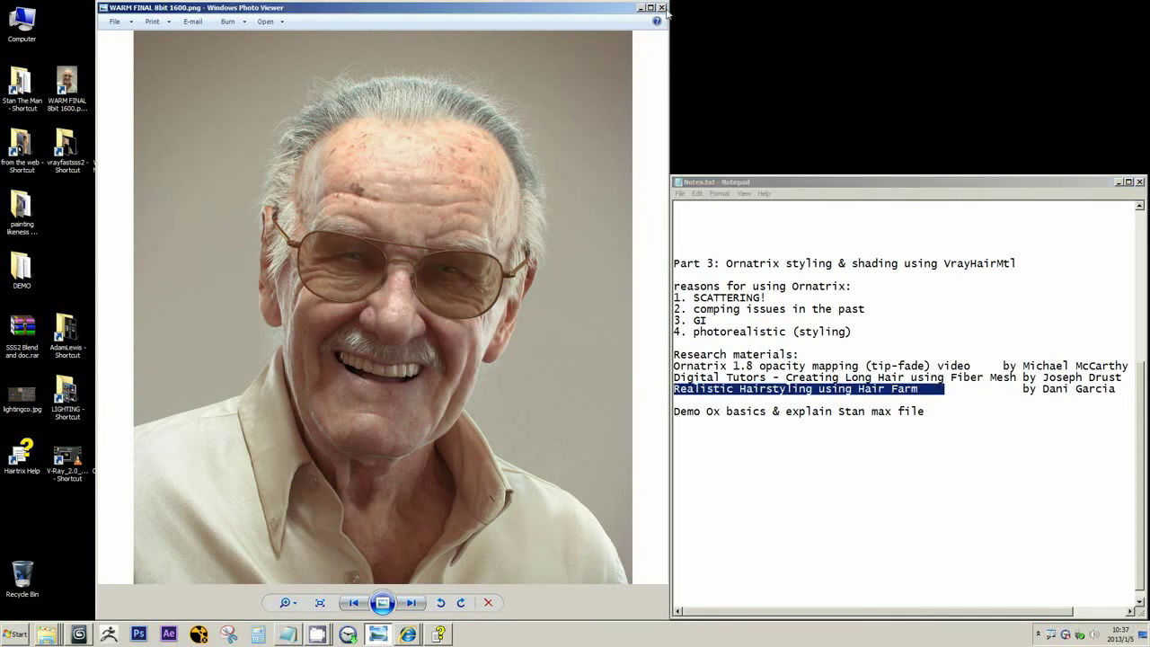
{"action": "left_click_drag", "start_coordinate": [1119, 390], "coordinate": [652, 392]}
{"action": "left_click_drag", "start_coordinate": [813, 354], "coordinate": [632, 352]}
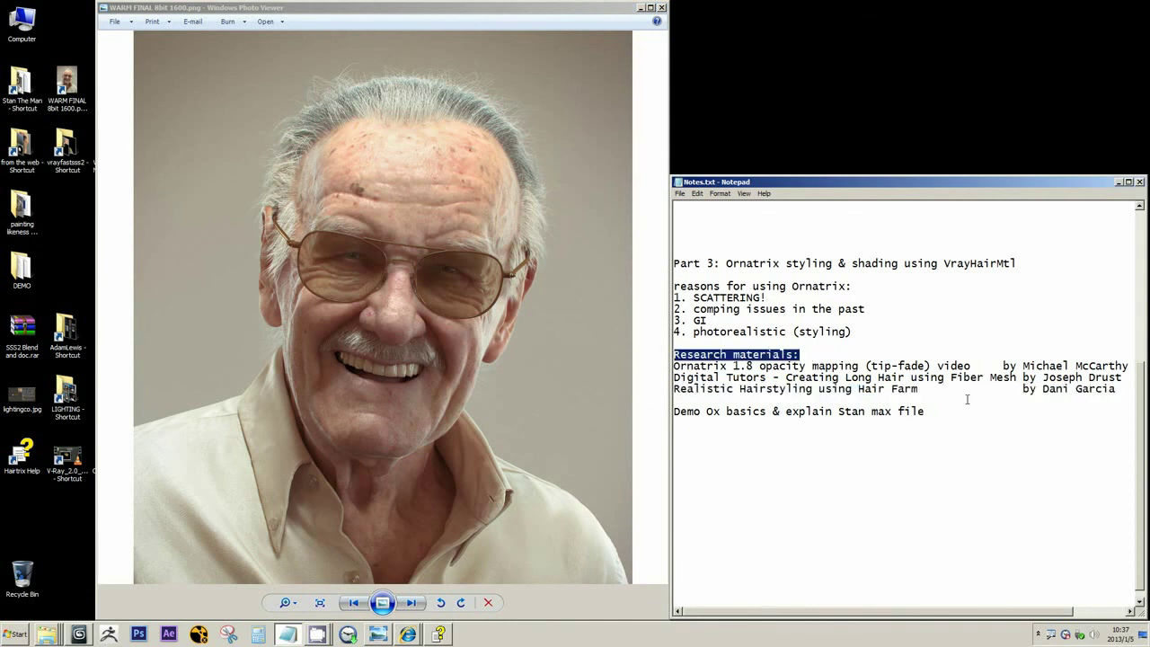
- Clear the text selection in the notes and close the portrait image
{"action": "left_click", "coordinate": [1120, 392]}
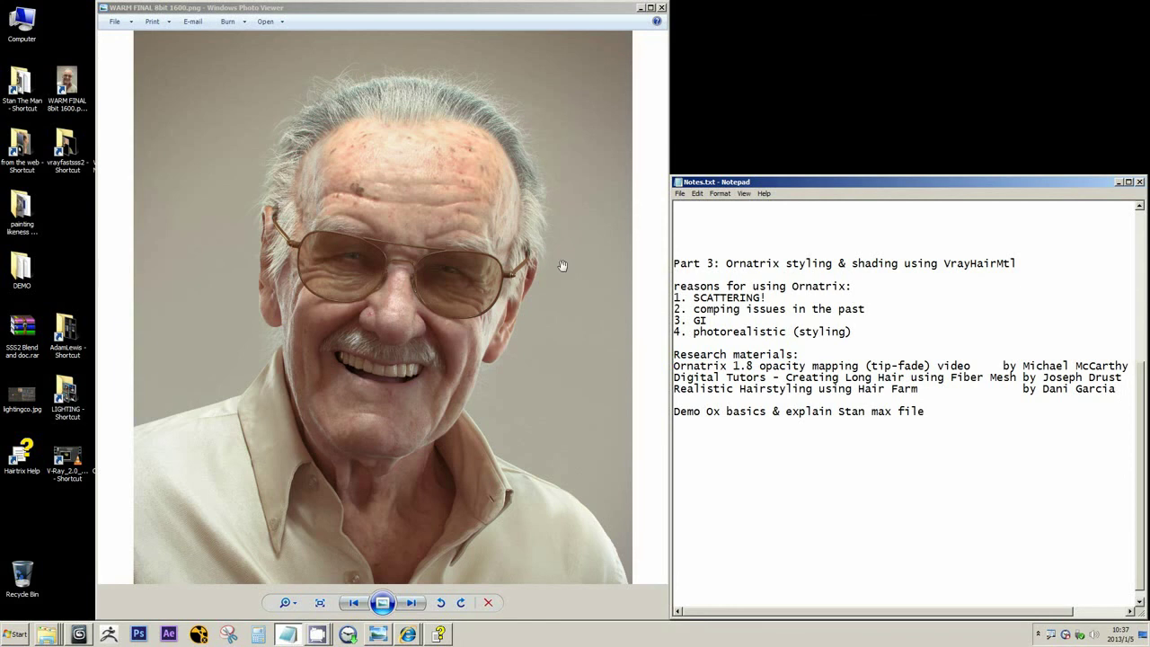
{"action": "left_click", "coordinate": [661, 8]}
{"action": "left_click", "coordinate": [662, 8]}
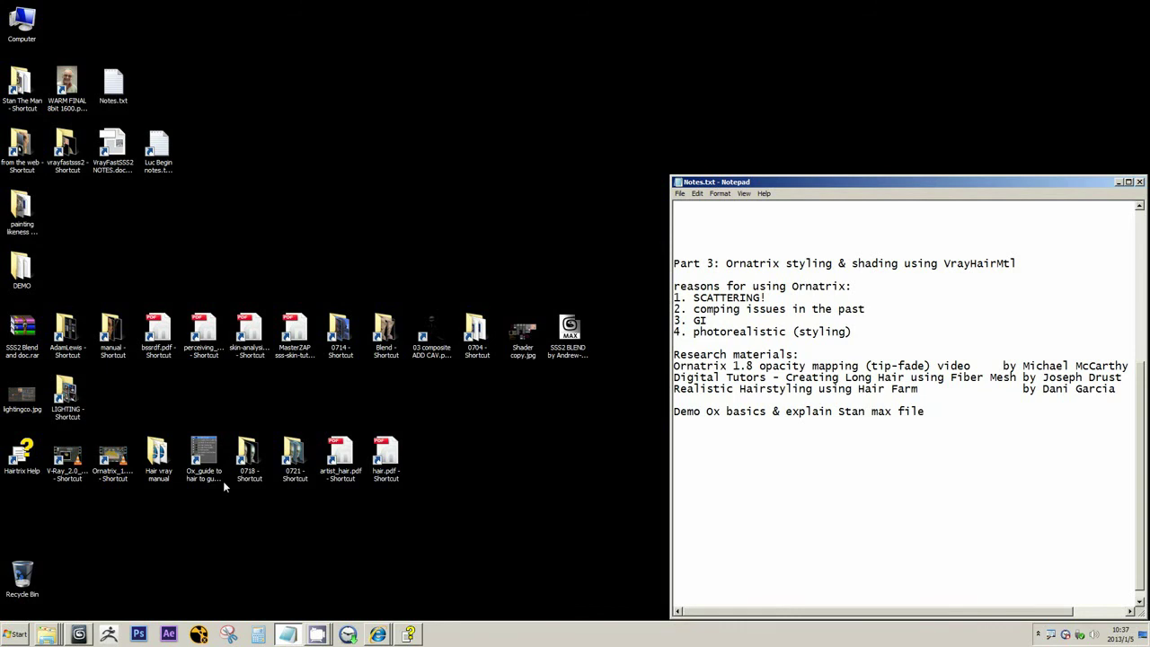
- Mark "Hair Farm" in the third research entry of the notes, followed by "Demo Ox basics" and the word "Ox"
{"action": "left_click", "coordinate": [408, 464]}
{"action": "left_click_drag", "start_coordinate": [858, 389], "coordinate": [920, 389]}
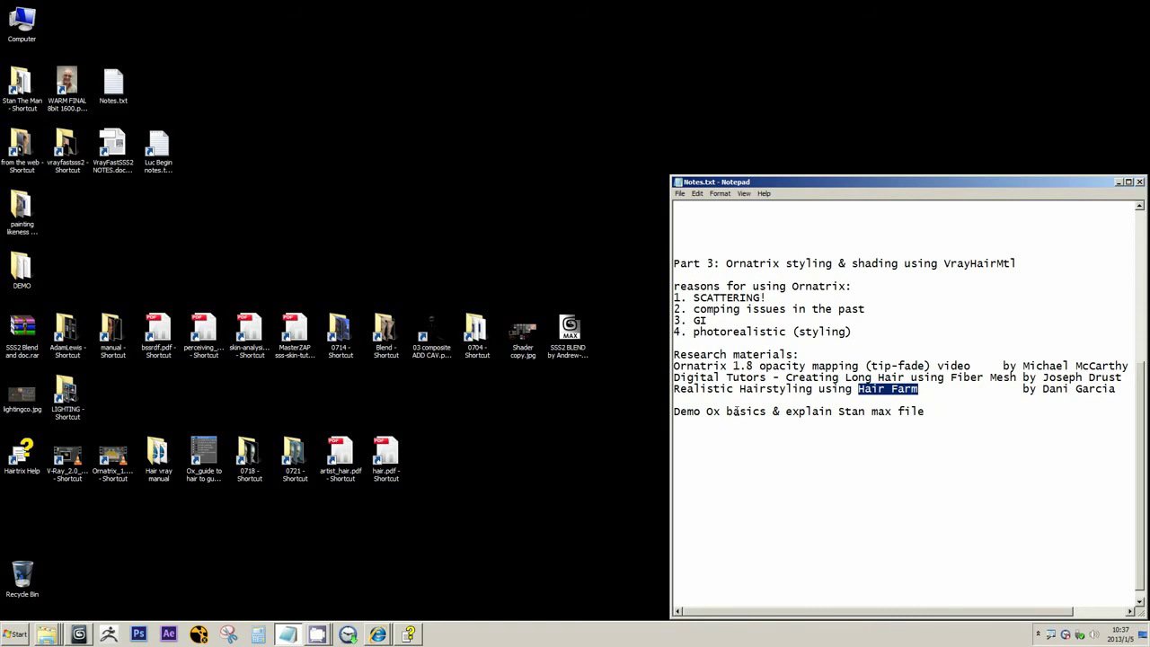
{"action": "left_click", "coordinate": [896, 400]}
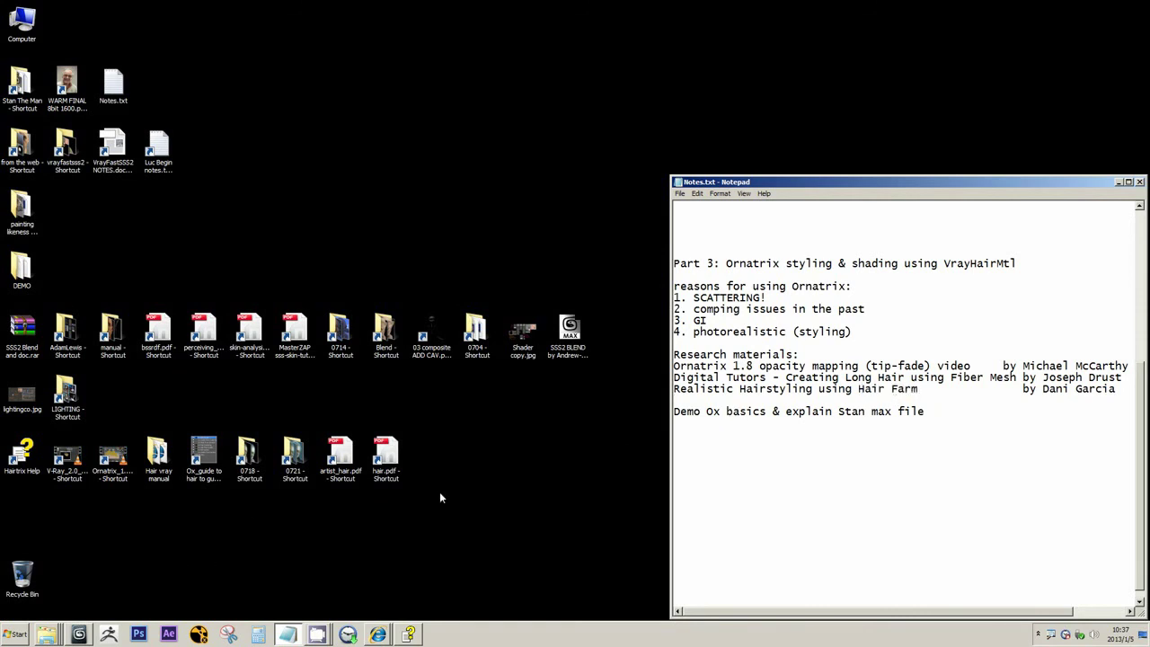
{"action": "left_click_drag", "start_coordinate": [768, 410], "coordinate": [674, 411]}
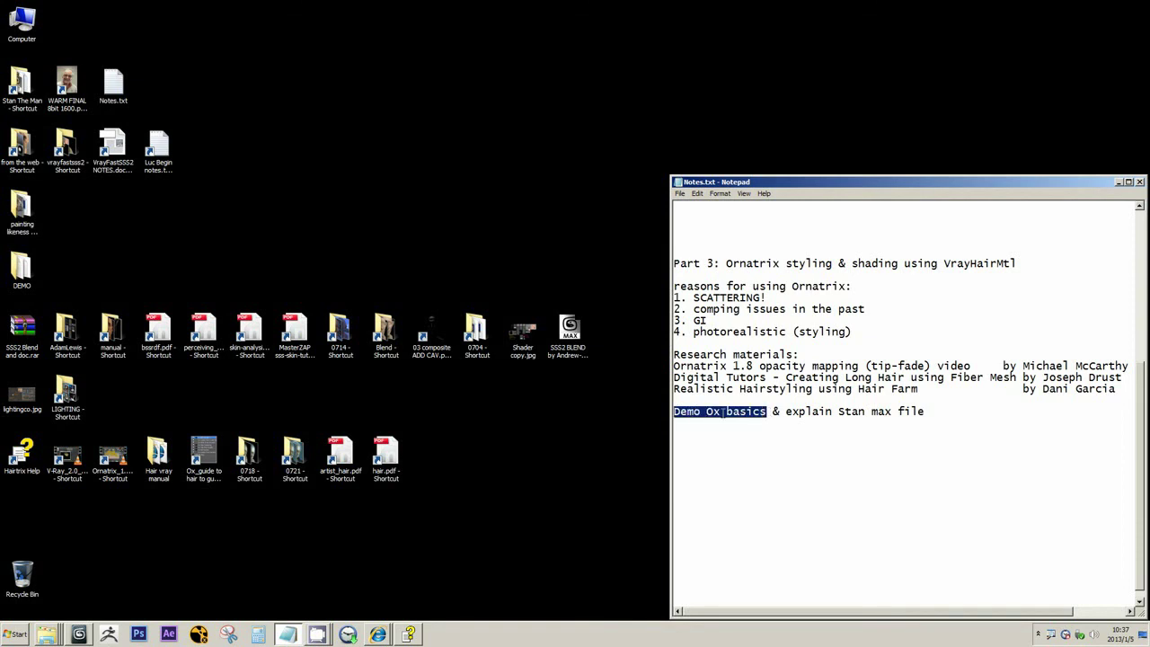
{"action": "double_click", "coordinate": [715, 411]}
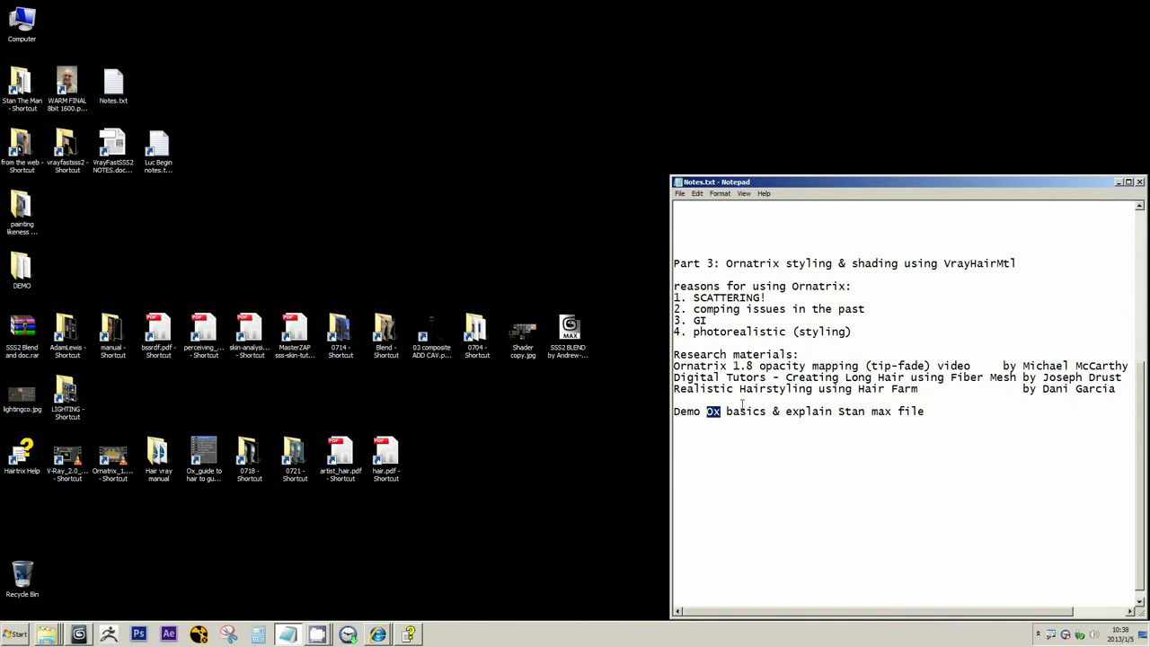
- Open Ox_guide to hair to guide.jpg in a shortened window beside the notes and briefly view the WARM FINAL portrait's hair up close
{"action": "double_click", "coordinate": [214, 446]}
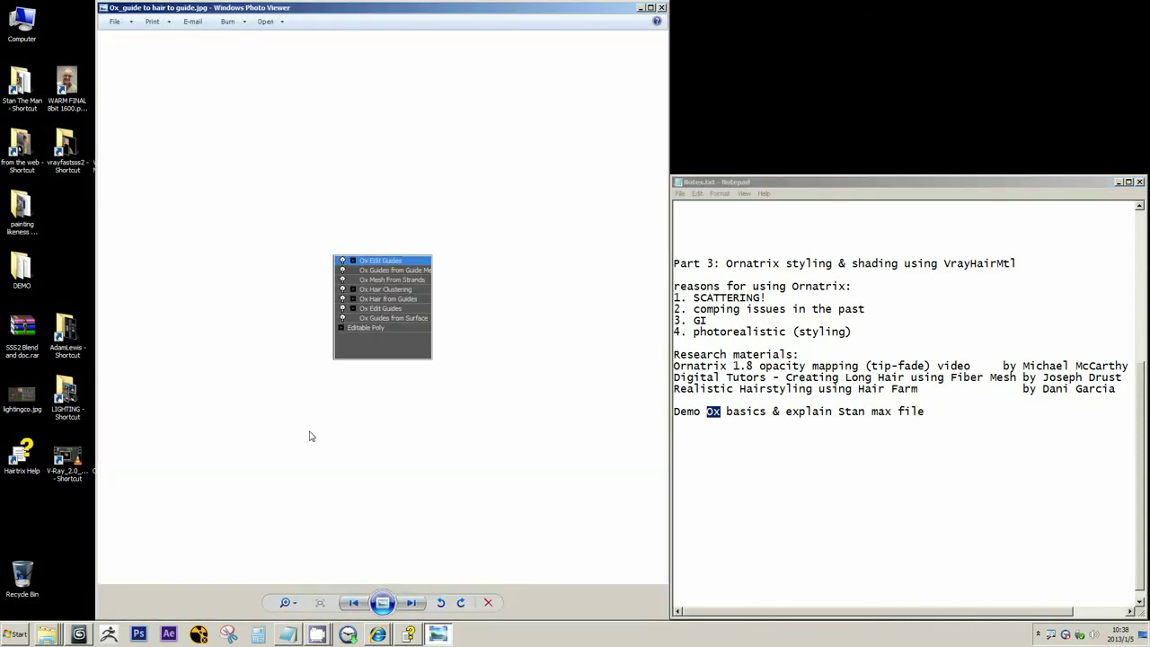
{"action": "left_click_drag", "start_coordinate": [539, 7], "coordinate": [539, 339]}
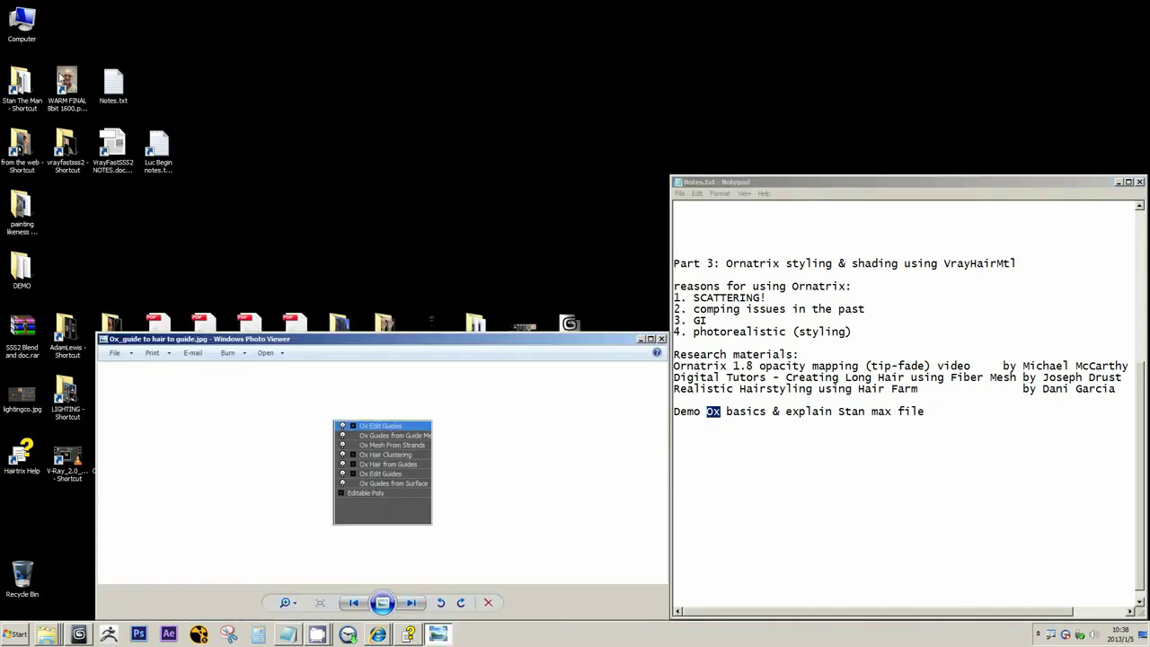
{"action": "double_click", "coordinate": [65, 82]}
{"action": "scroll", "coordinate": [344, 127], "scroll_direction": "up", "scroll_amount": 3}
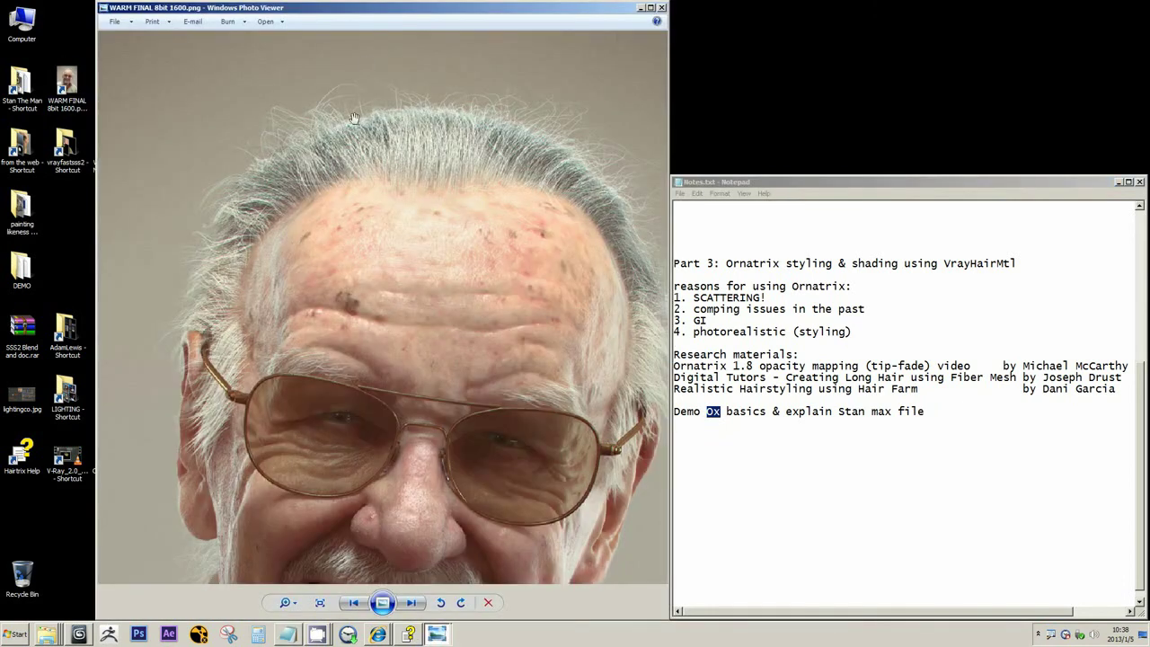
{"action": "scroll", "coordinate": [368, 115], "scroll_direction": "down", "scroll_amount": 3}
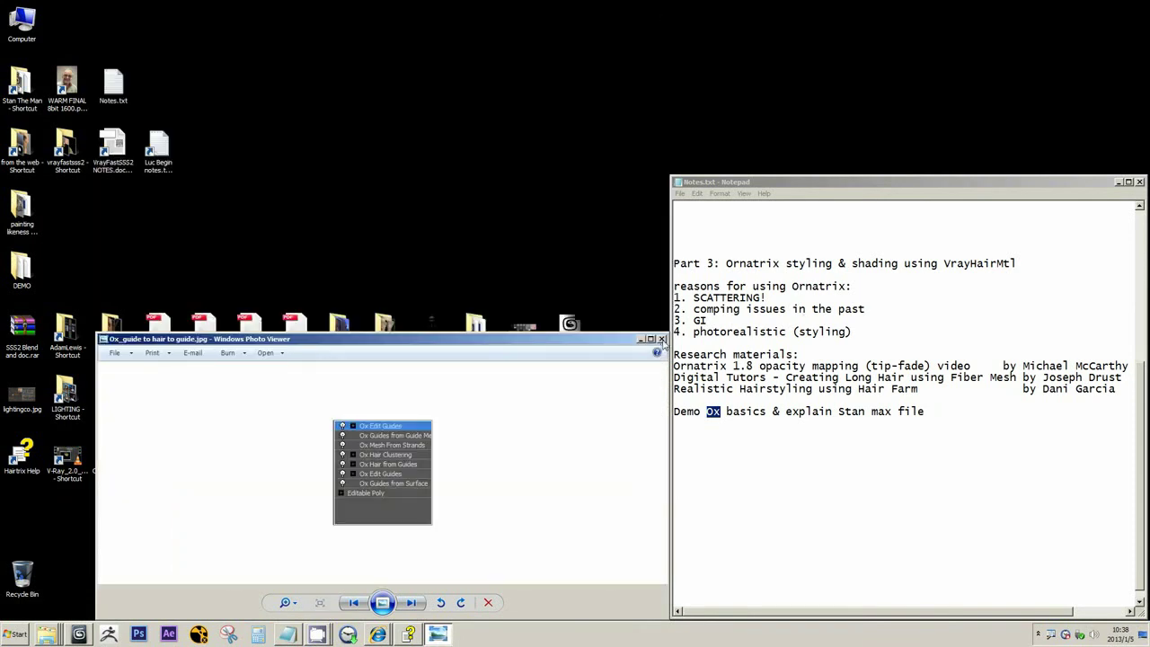
- Mark "Stan max file" in the last line of the notes and close the Ox guide image
{"action": "left_click_drag", "start_coordinate": [786, 413], "coordinate": [917, 413]}
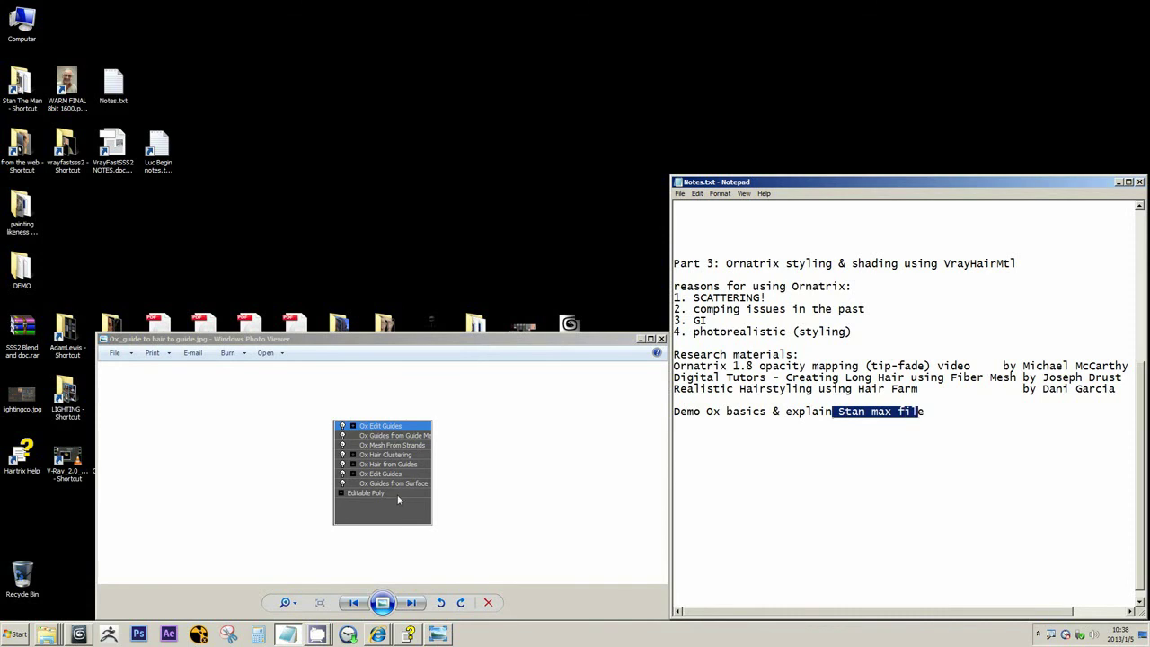
{"action": "left_click", "coordinate": [866, 413]}
{"action": "left_click", "coordinate": [837, 412]}
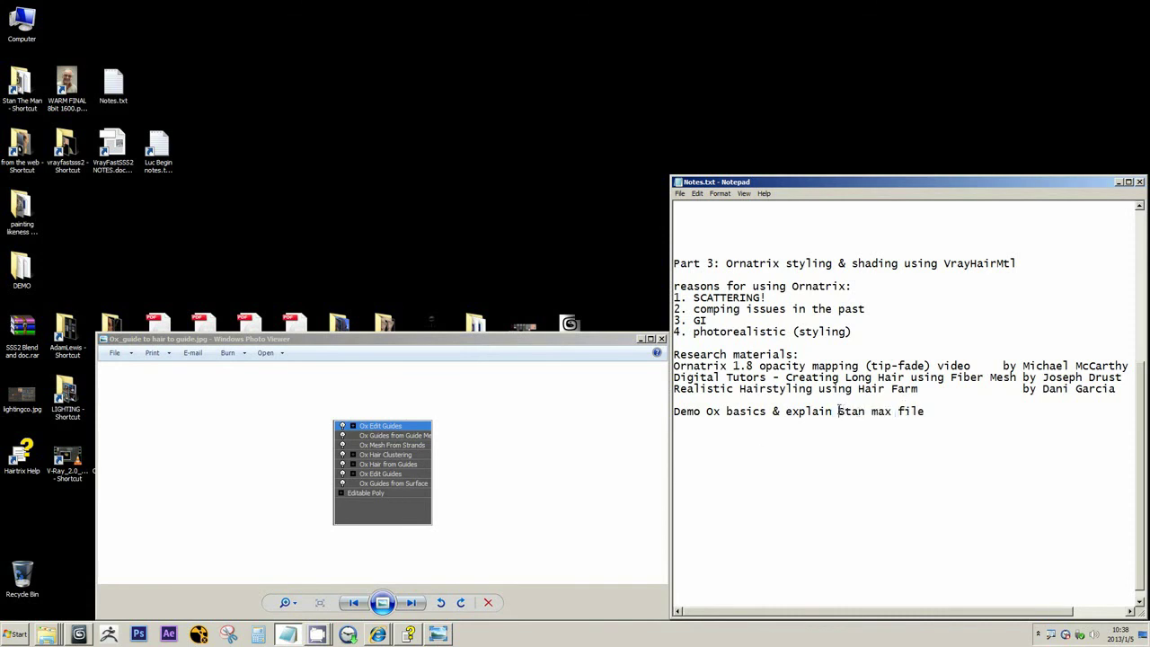
{"action": "key", "text": "shift+End"}
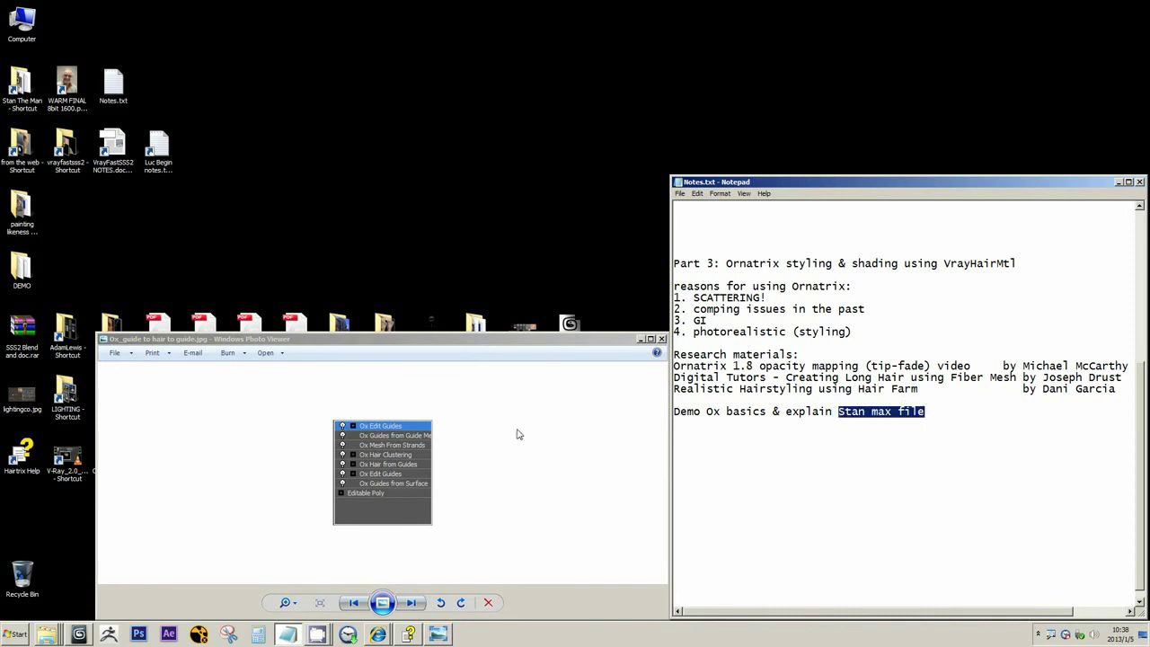
{"action": "left_click", "coordinate": [438, 634]}
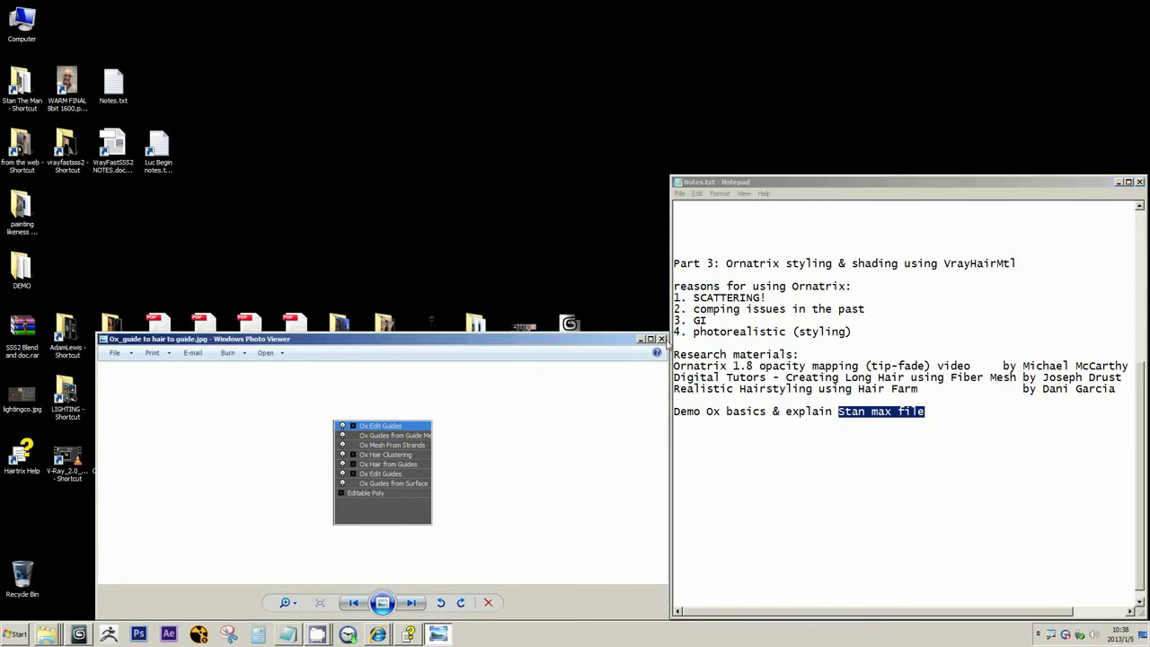
{"action": "left_click", "coordinate": [662, 339]}
{"action": "right_click", "coordinate": [532, 259]}
{"action": "left_click", "coordinate": [556, 287]}
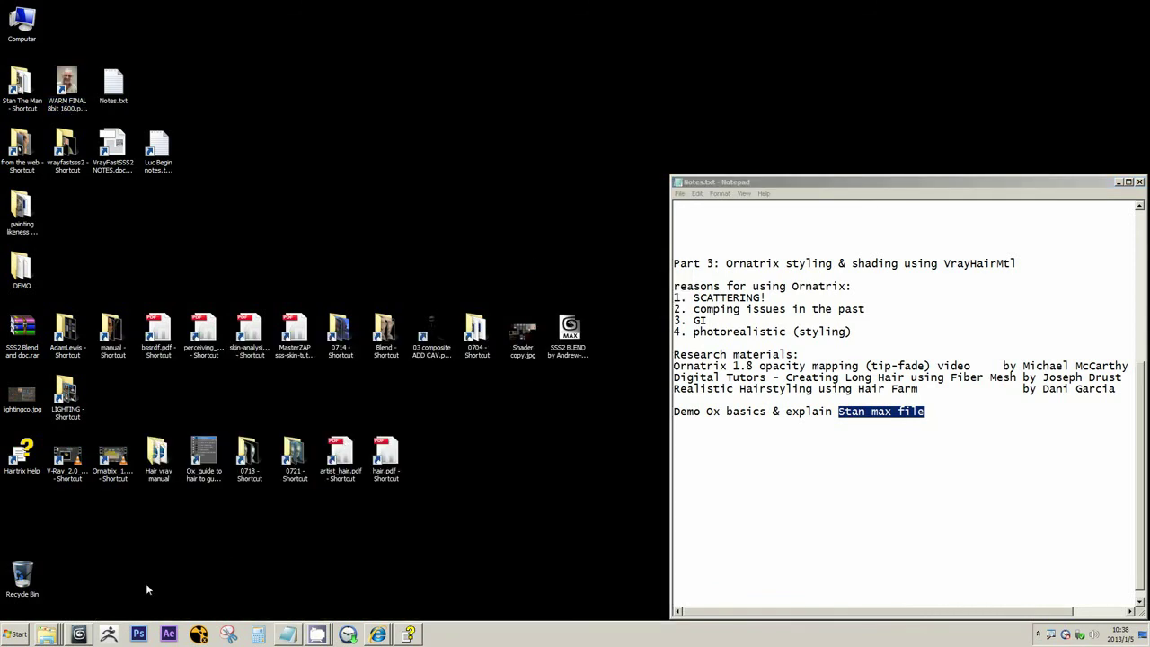
- Switch to 3ds Max and open the scene 14 WARM FINAL Fix_04d_COPY.max from the Stan The Man project's Max folder
{"action": "left_click", "coordinate": [81, 633]}
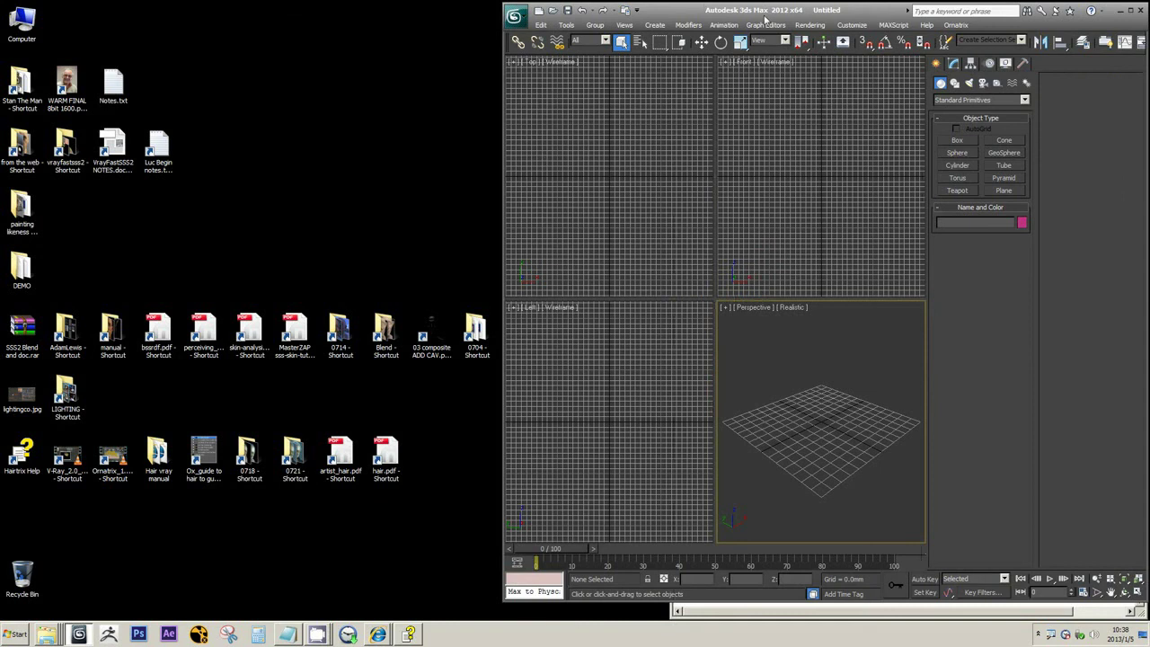
{"action": "mouse_move", "coordinate": [766, 16]}
{"action": "left_mouse_down"}
{"action": "mouse_move", "coordinate": [704, 28]}
{"action": "mouse_move", "coordinate": [350, 16]}
{"action": "mouse_move", "coordinate": [692, 36]}
{"action": "mouse_move", "coordinate": [770, 22]}
{"action": "left_mouse_up"}
{"action": "left_click", "coordinate": [506, 27]}
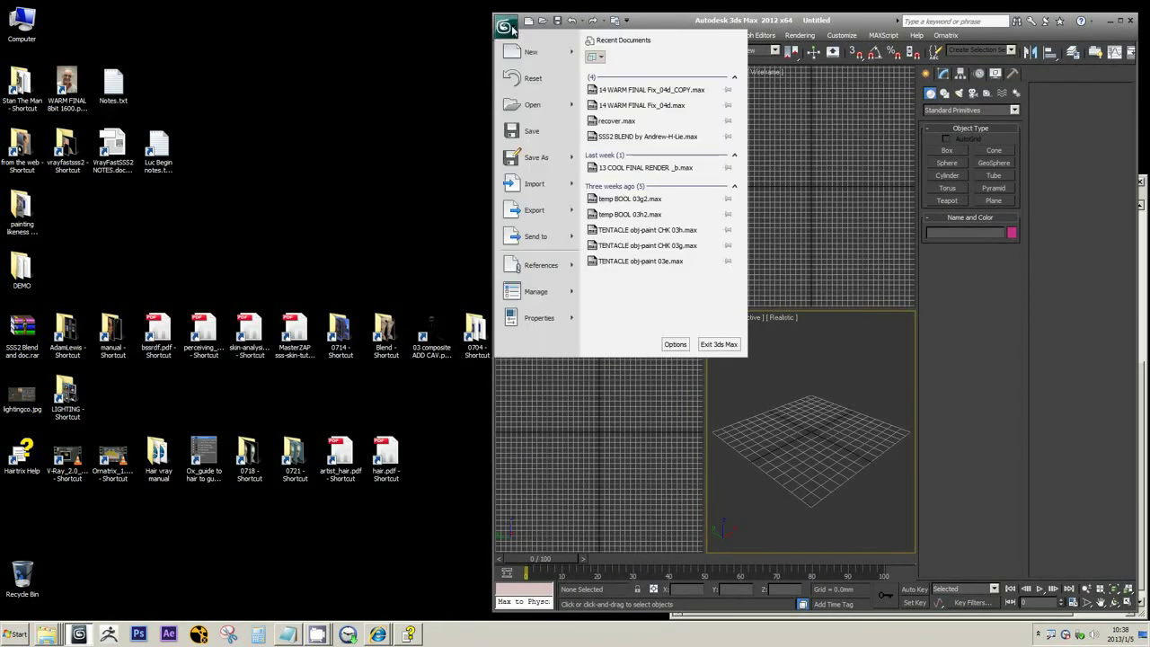
{"action": "left_click", "coordinate": [747, 214]}
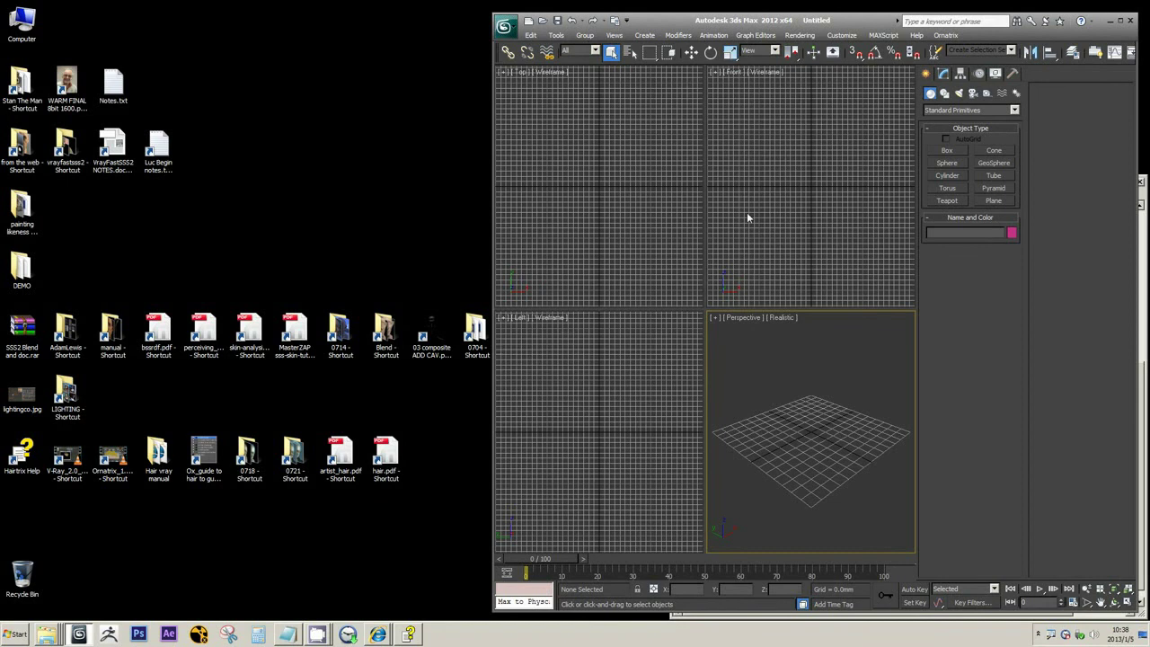
{"action": "left_click", "coordinate": [506, 27]}
{"action": "left_click", "coordinate": [532, 104]}
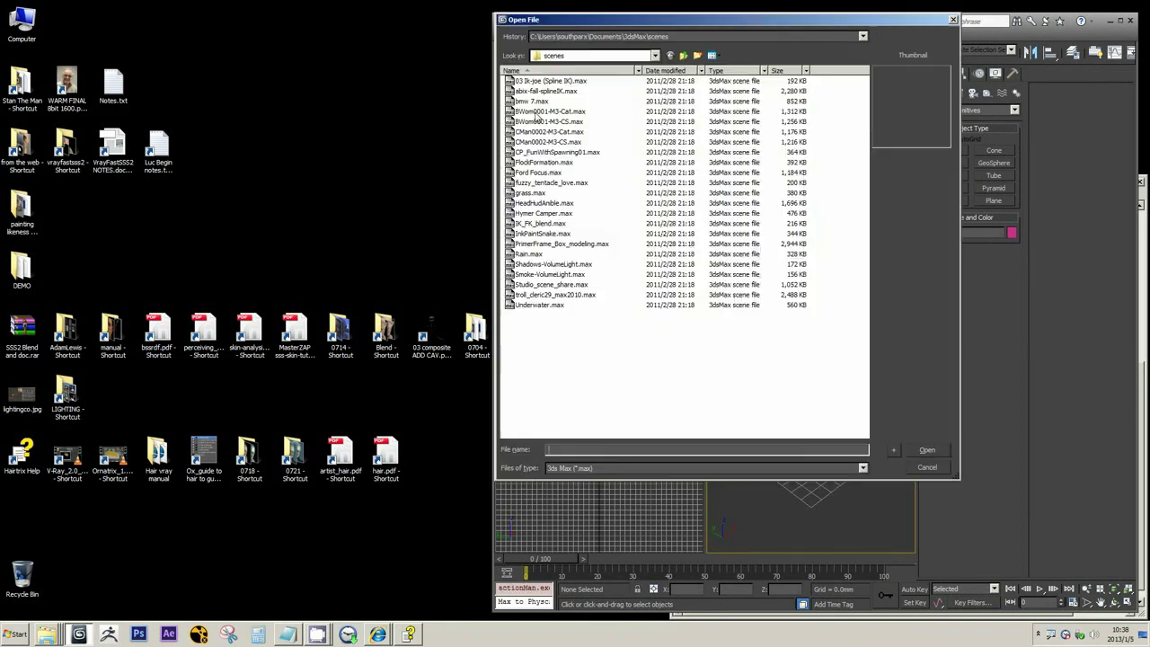
{"action": "left_click", "coordinate": [593, 38]}
{"action": "left_click", "coordinate": [593, 55]}
{"action": "left_click", "coordinate": [624, 81]}
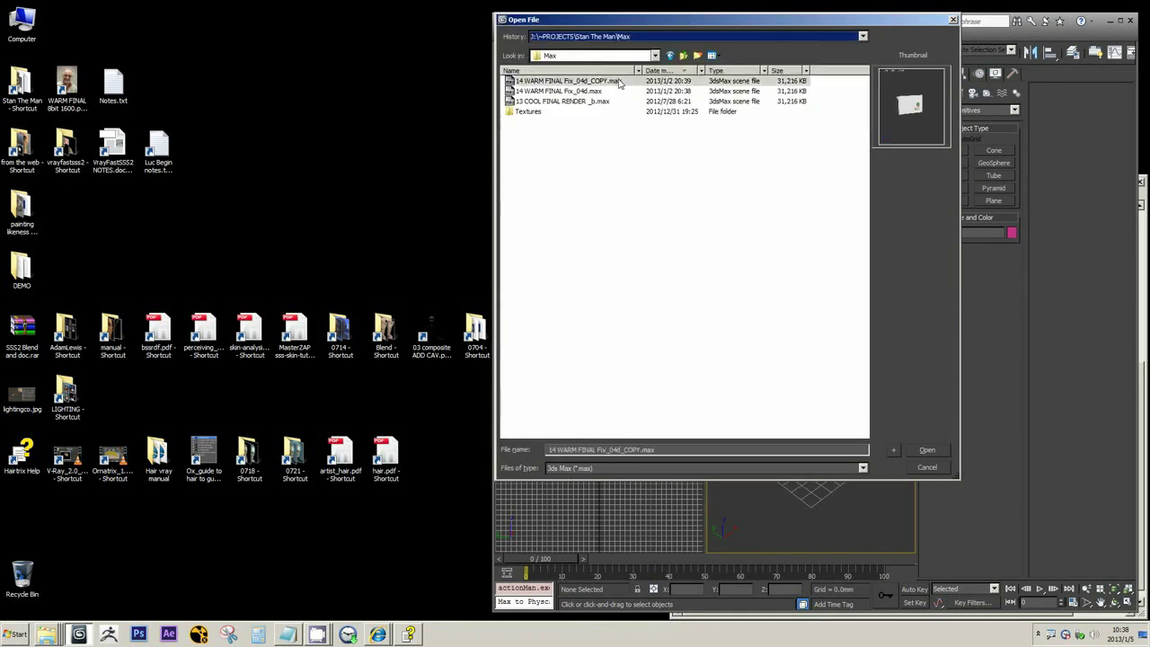
{"action": "left_click", "coordinate": [935, 449]}
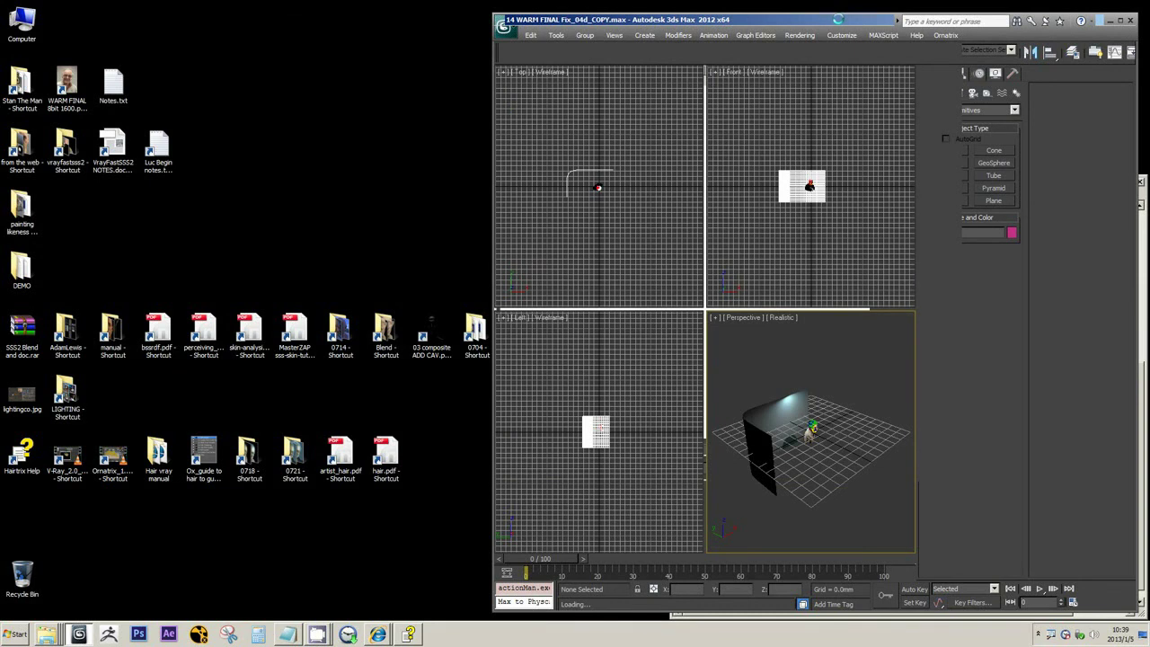
- Return to the notes and mark "VrayHairMtl" in the Part 3 heading and part of "Stan" in the last line
{"action": "left_click", "coordinate": [288, 634]}
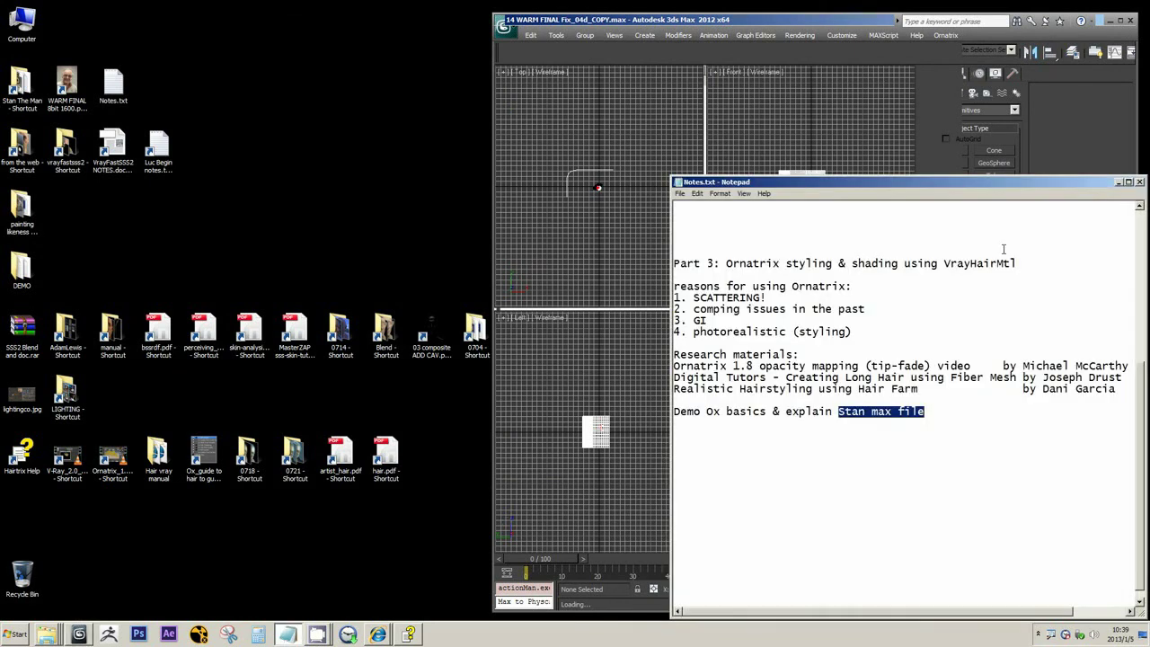
{"action": "left_click_drag", "start_coordinate": [1017, 264], "coordinate": [939, 262]}
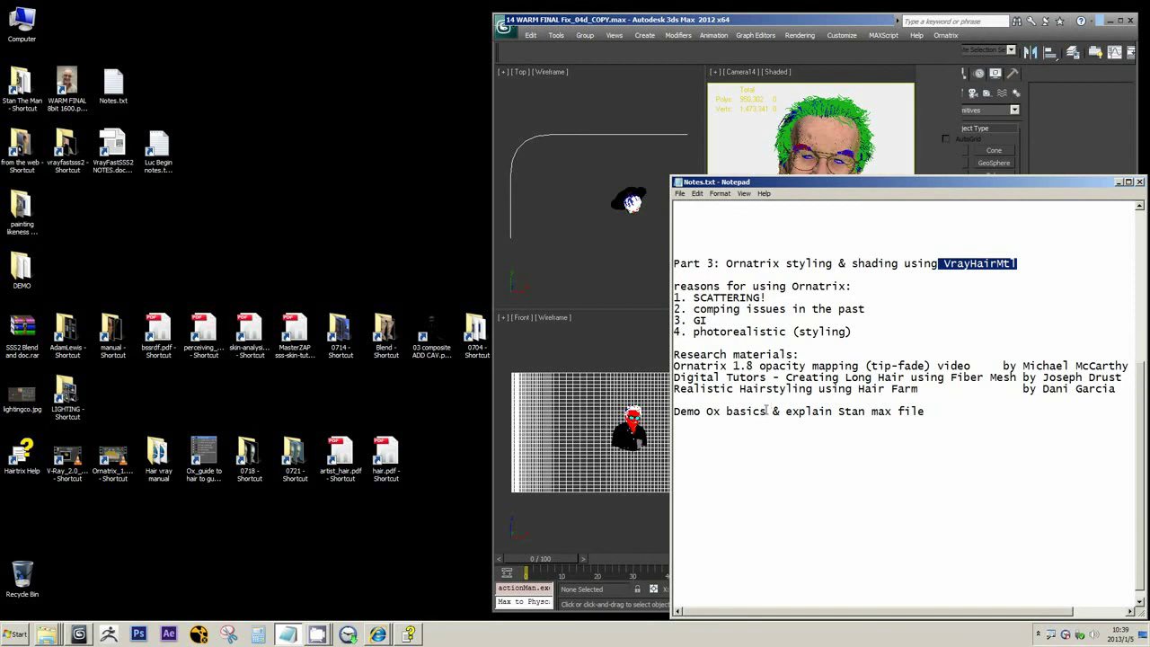
{"action": "left_click_drag", "start_coordinate": [846, 411], "coordinate": [859, 411]}
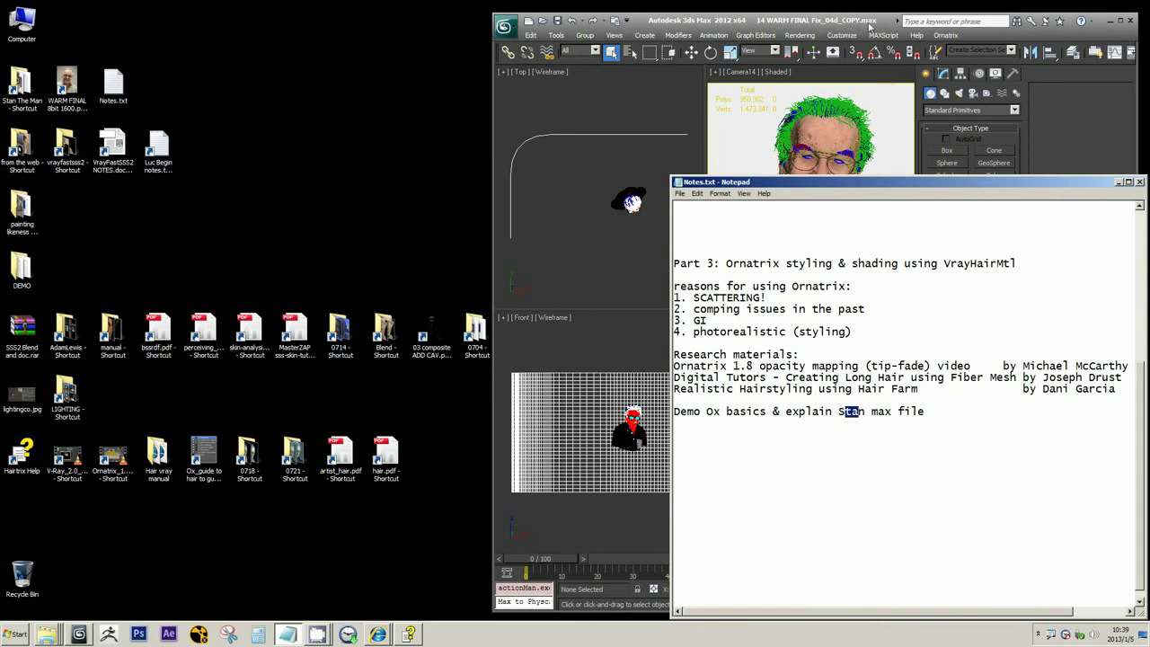
- Bring the 3ds Max window fully into view, show the display settings, and show the bust from its side in a maximized Perspective view
{"action": "left_click_drag", "start_coordinate": [869, 27], "coordinate": [630, 26]}
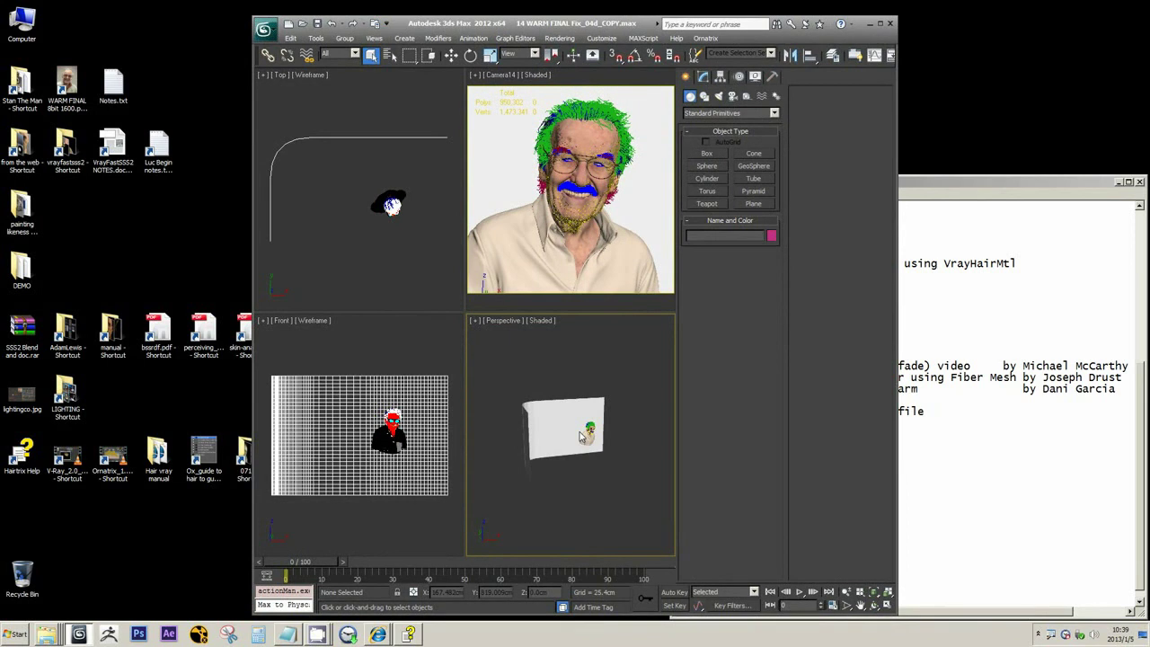
{"action": "scroll", "coordinate": [620, 426], "scroll_direction": "up", "scroll_amount": 5}
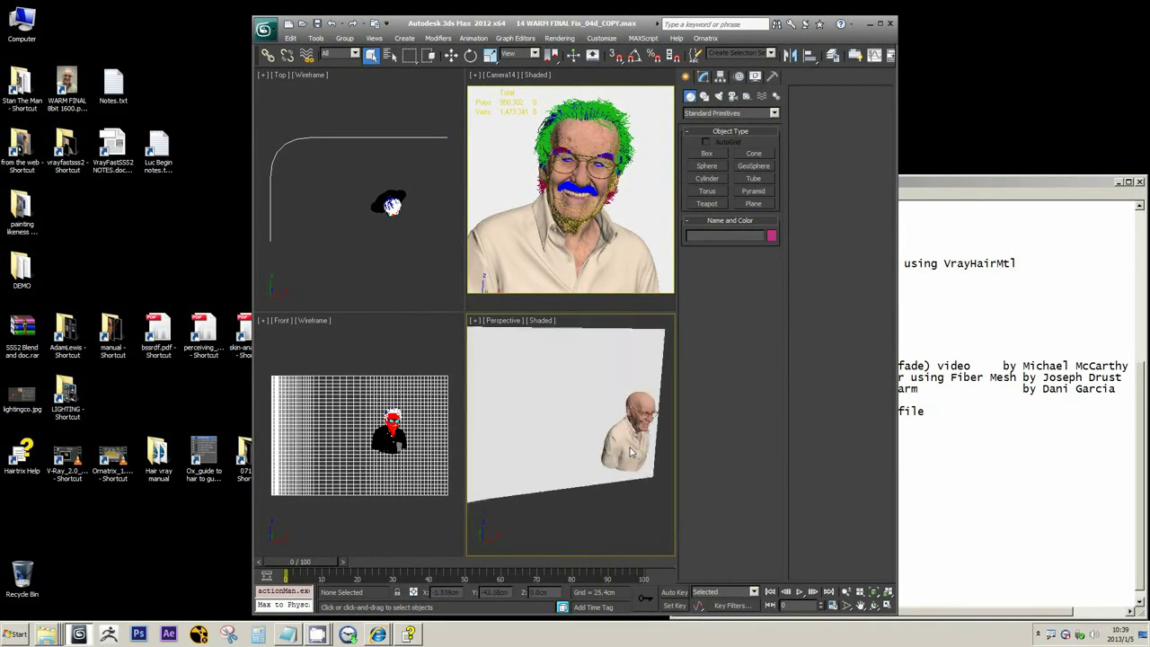
{"action": "scroll", "coordinate": [631, 452], "scroll_direction": "up", "scroll_amount": 3}
{"action": "middle_click_drag", "start_coordinate": [639, 457], "coordinate": [541, 453]}
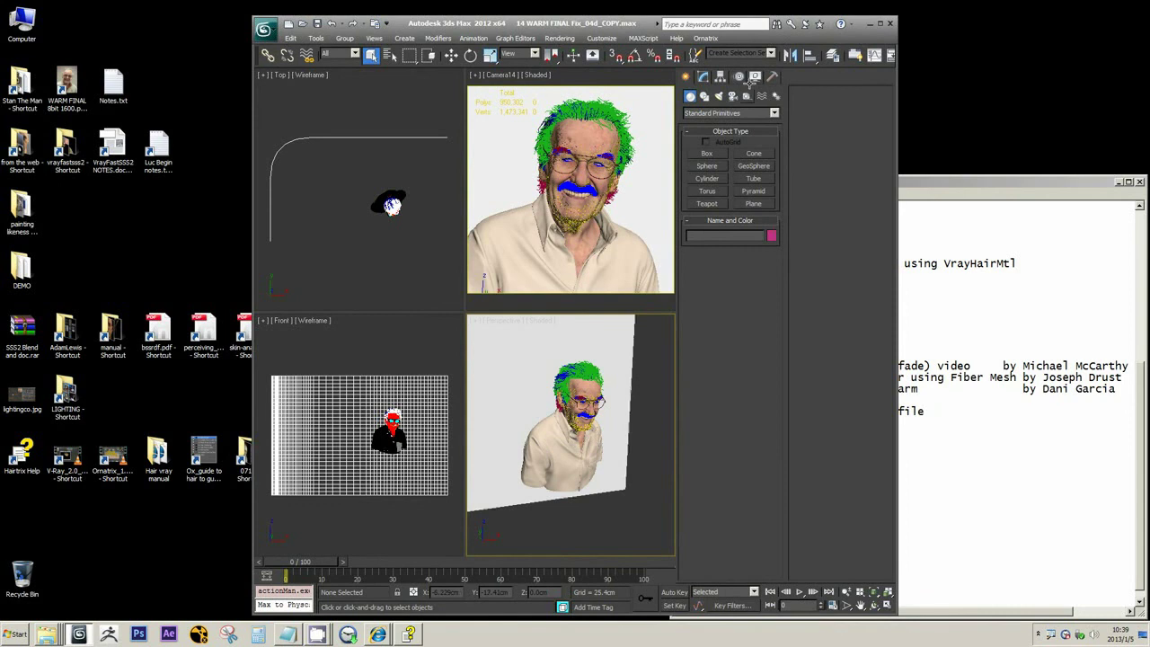
{"action": "left_click", "coordinate": [756, 78]}
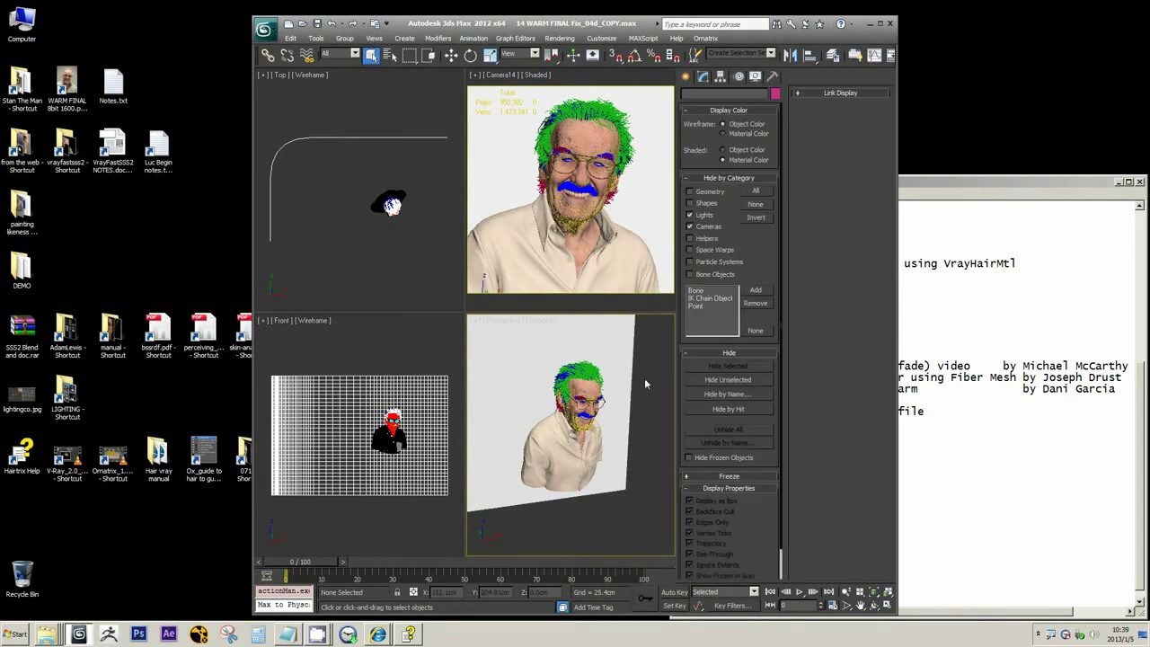
{"action": "key", "text": "alt+w"}
{"action": "middle_click_drag", "start_coordinate": [610, 355], "coordinate": [630, 345], "text": "alt"}
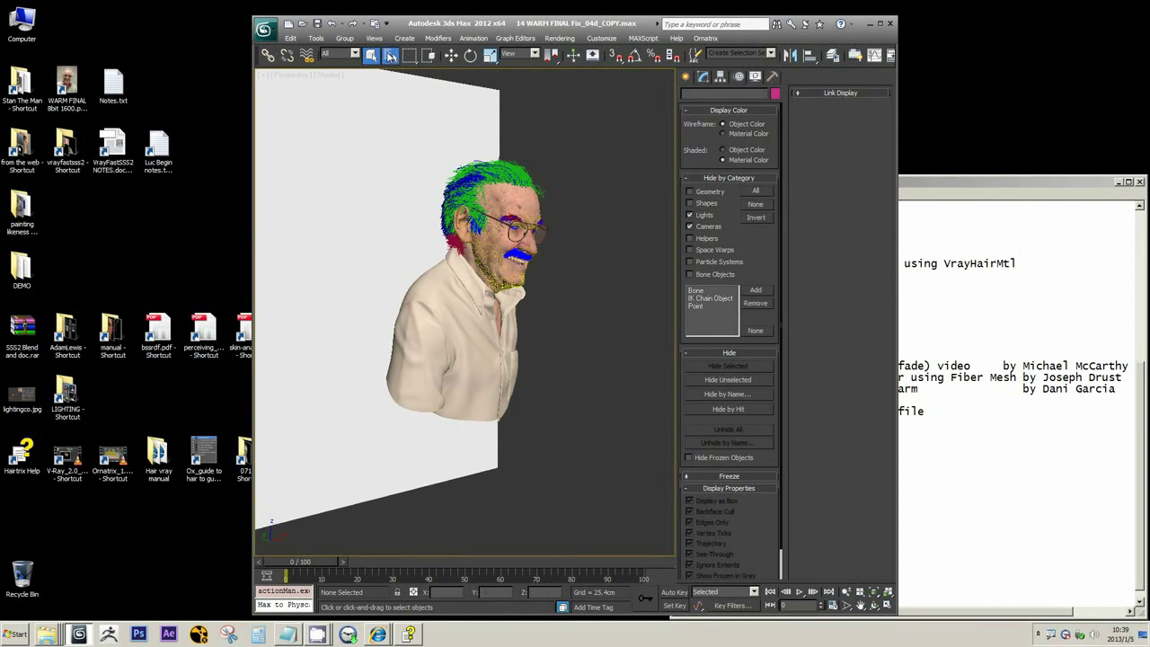
- Select all scene objects whose names start with "ox" and hide every unselected object
{"action": "key", "text": "h"}
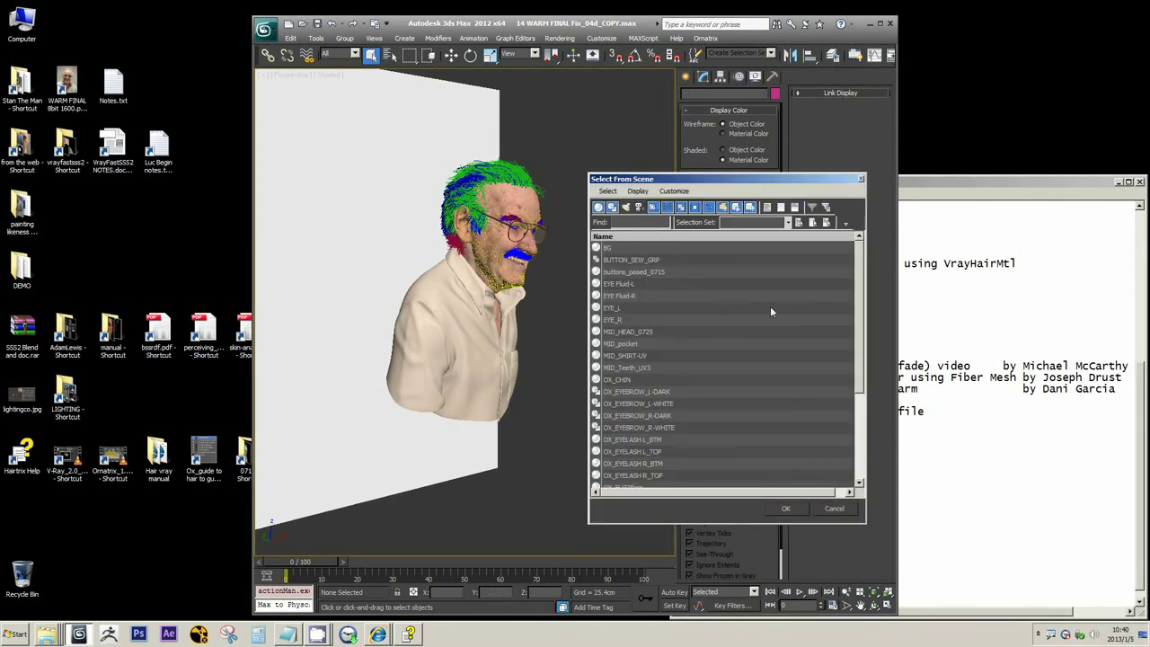
{"action": "type", "text": "ox"}
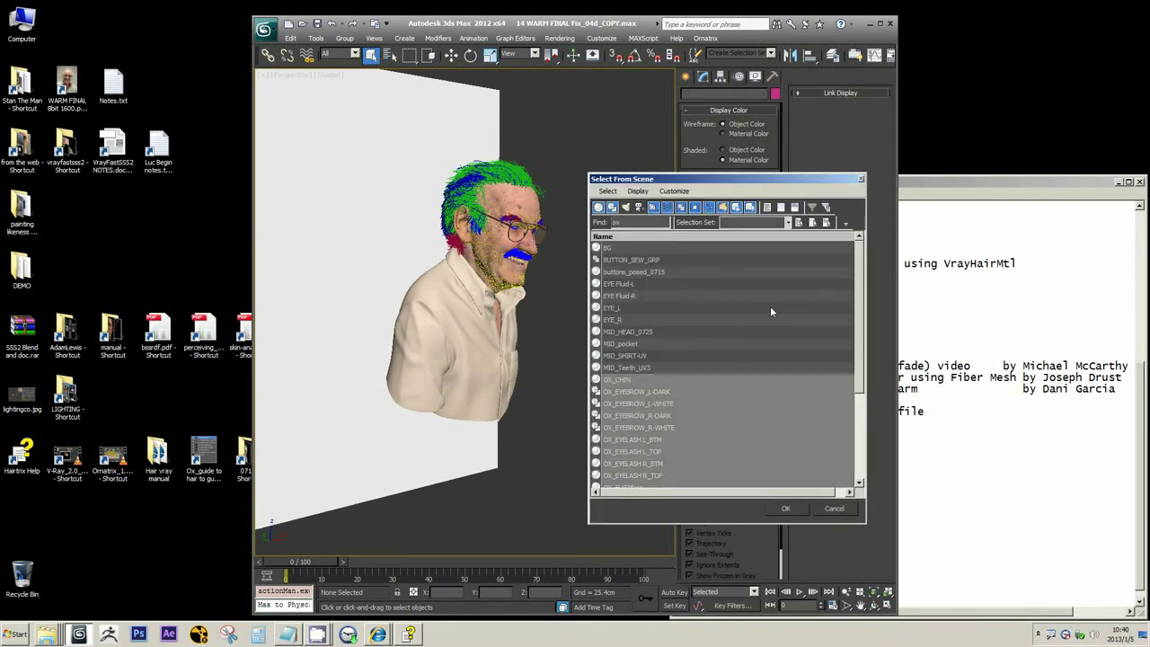
{"action": "left_click_drag", "start_coordinate": [859, 355], "coordinate": [864, 449]}
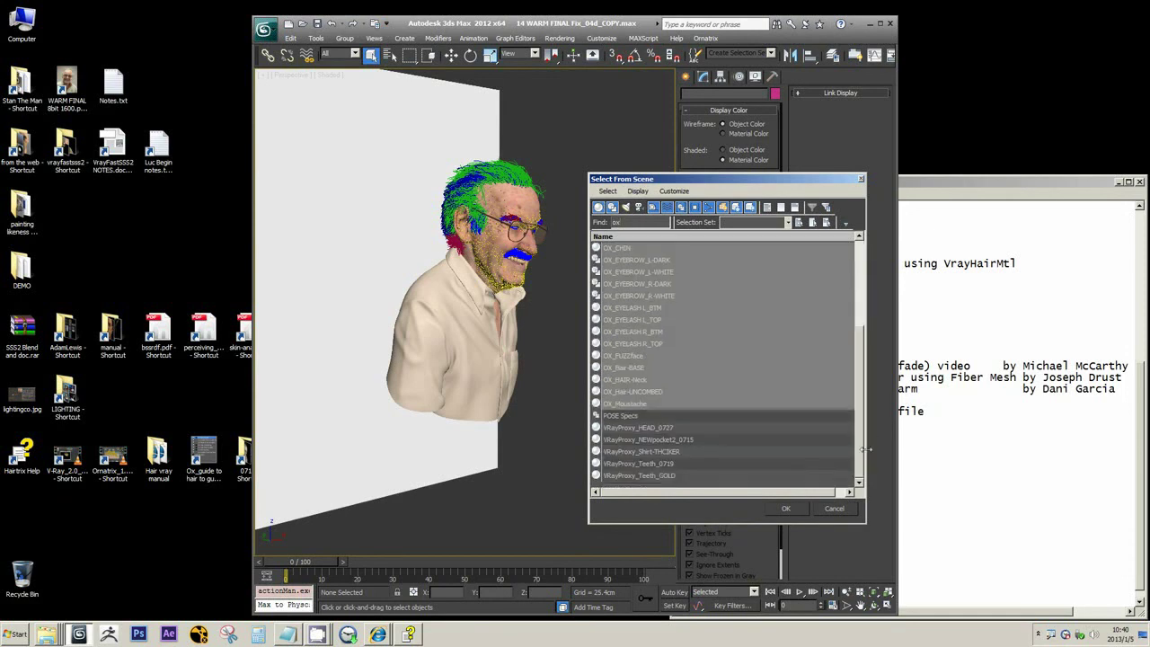
{"action": "left_click", "coordinate": [797, 509]}
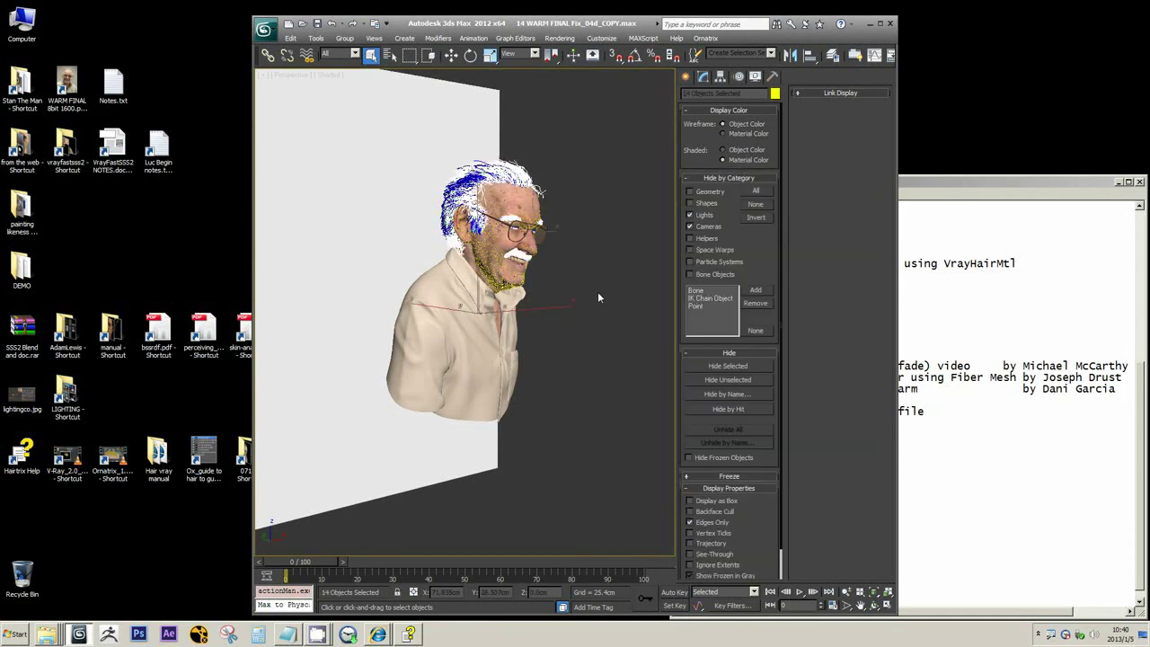
{"action": "right_click", "coordinate": [598, 291]}
{"action": "left_click", "coordinate": [629, 244]}
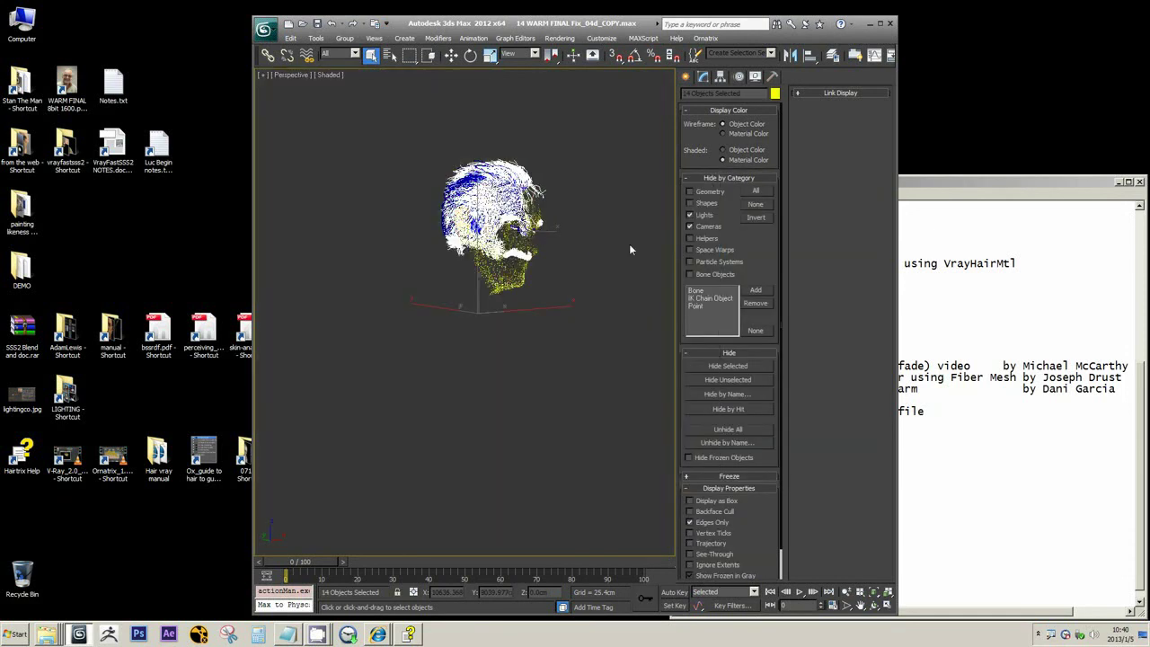
- Frame the isolated hair objects, view them from the front, and clear the selection
{"action": "key", "text": "z"}
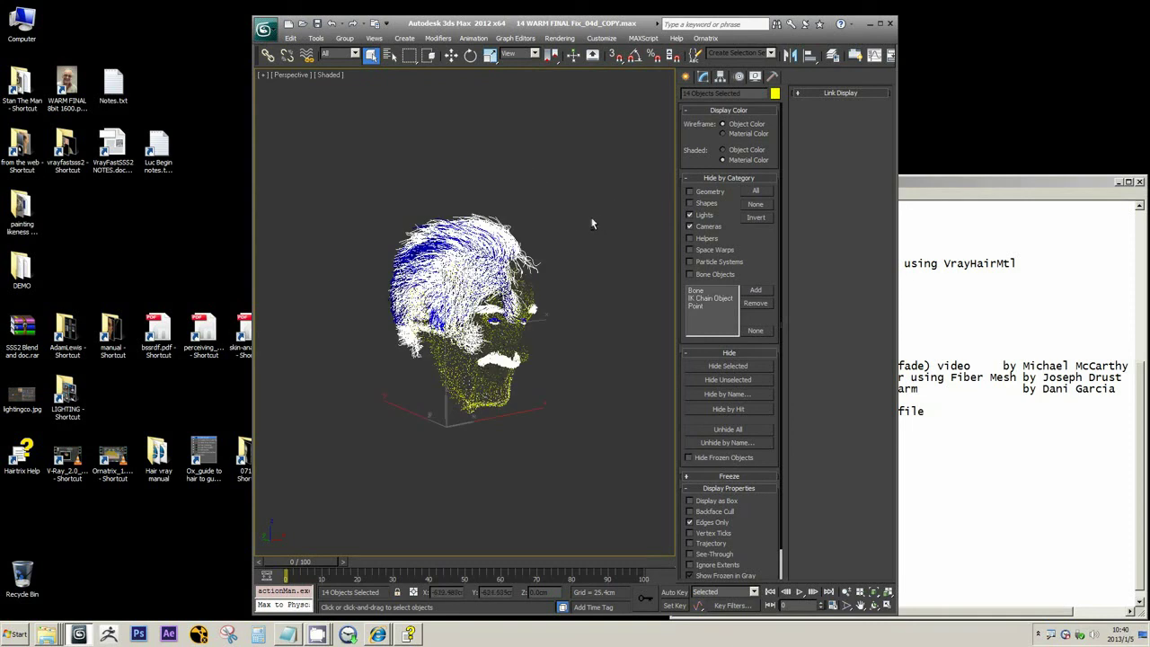
{"action": "middle_click_drag", "start_coordinate": [566, 218], "coordinate": [567, 219], "text": "alt"}
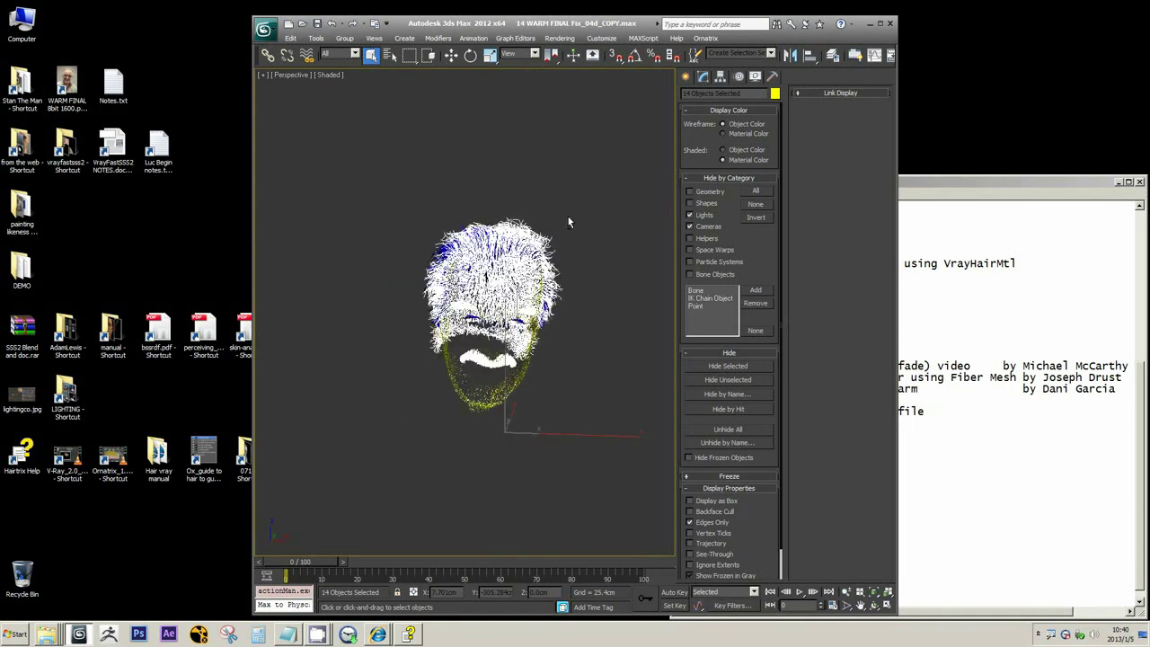
{"action": "left_click", "coordinate": [618, 191]}
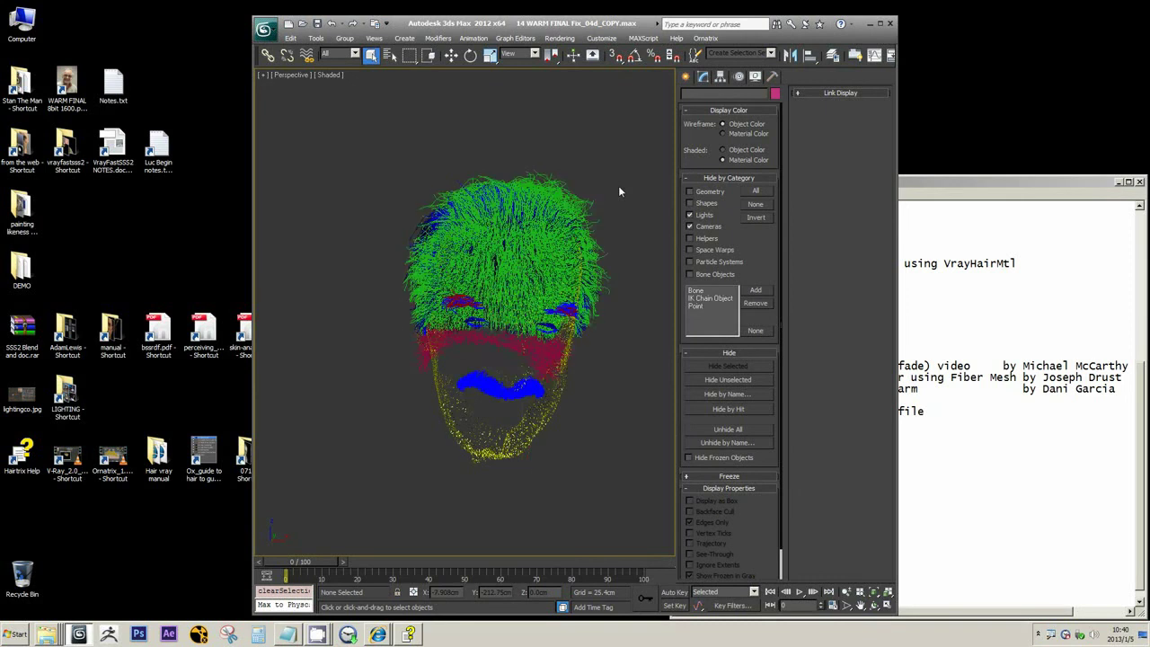
- Switch the viewport showing the hair objects from Perspective to an Orthographic view
{"action": "middle_click_drag", "start_coordinate": [619, 190], "coordinate": [596, 169]}
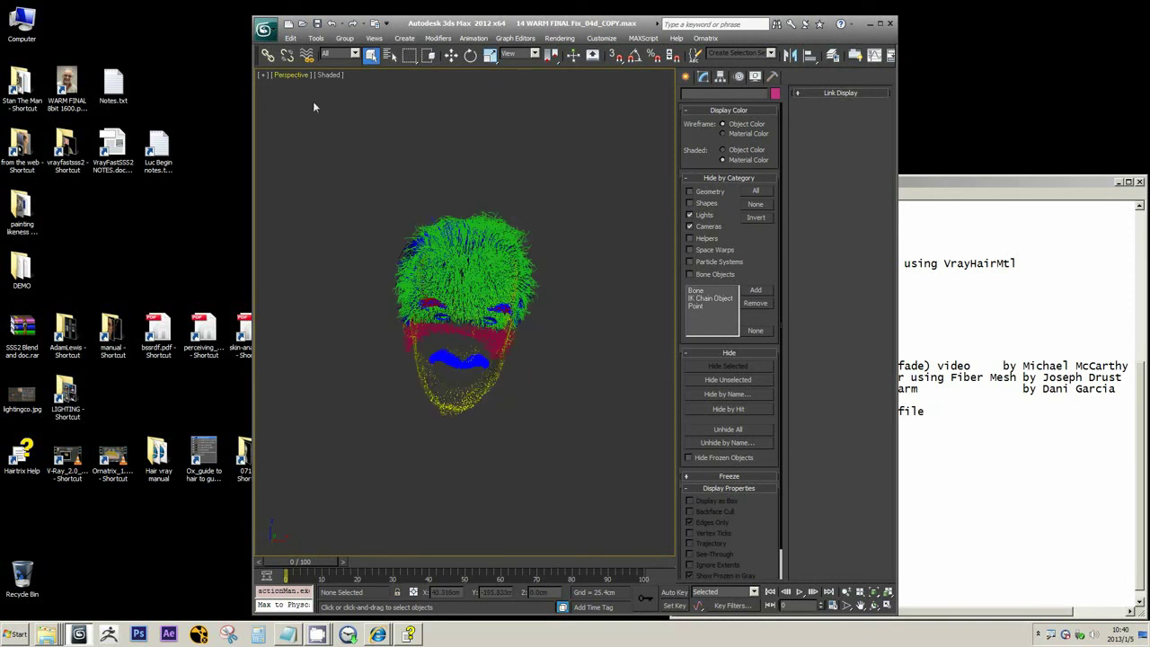
{"action": "left_click", "coordinate": [291, 74]}
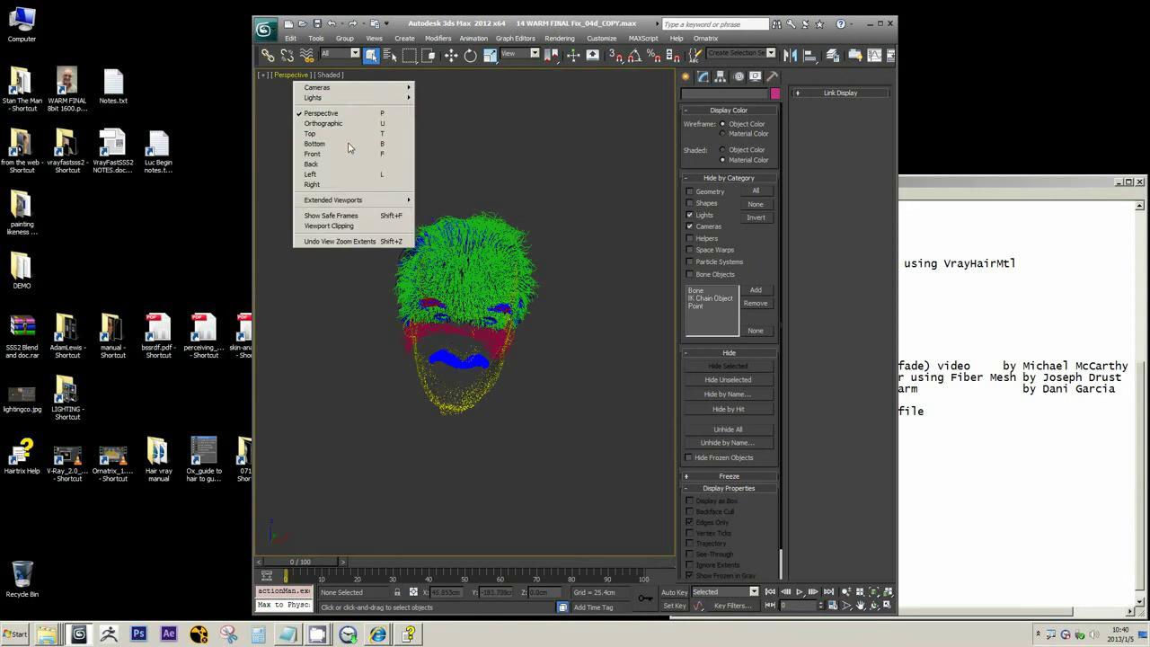
{"action": "left_click", "coordinate": [323, 123]}
- Select the OX_Hair-UNCOMBED object, frame it from the side, show its modifier settings, and clear the selection
{"action": "left_click", "coordinate": [531, 242]}
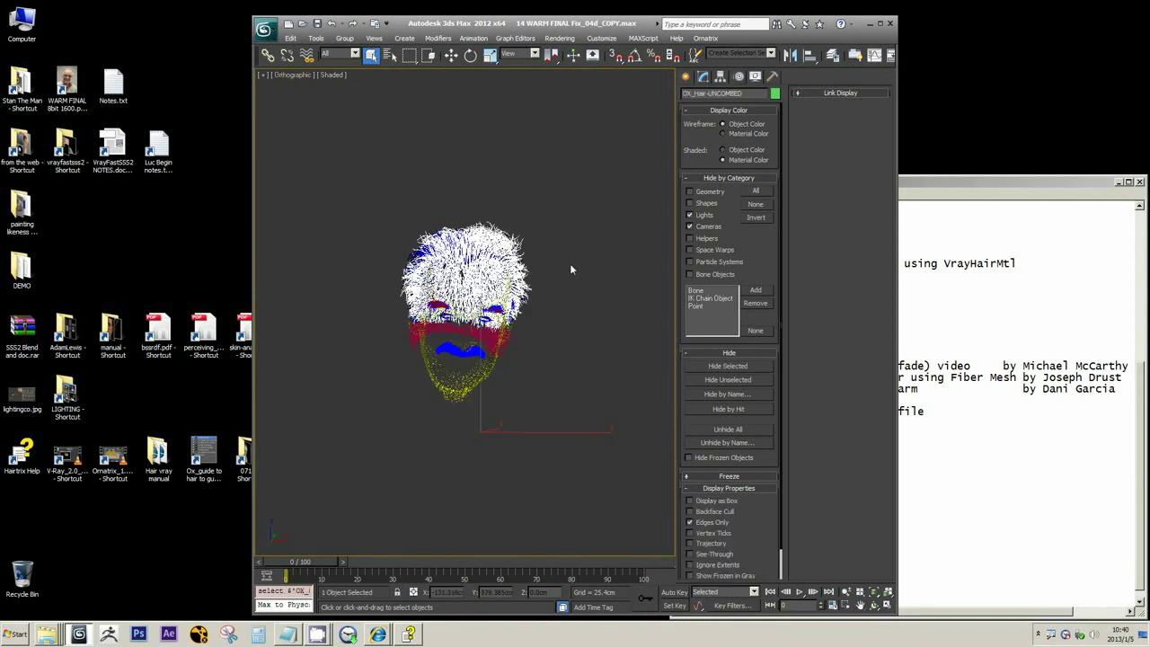
{"action": "key", "text": "z"}
{"action": "middle_click_drag", "start_coordinate": [536, 259], "coordinate": [590, 223], "text": "alt"}
{"action": "scroll", "coordinate": [587, 260], "scroll_direction": "down", "scroll_amount": 3}
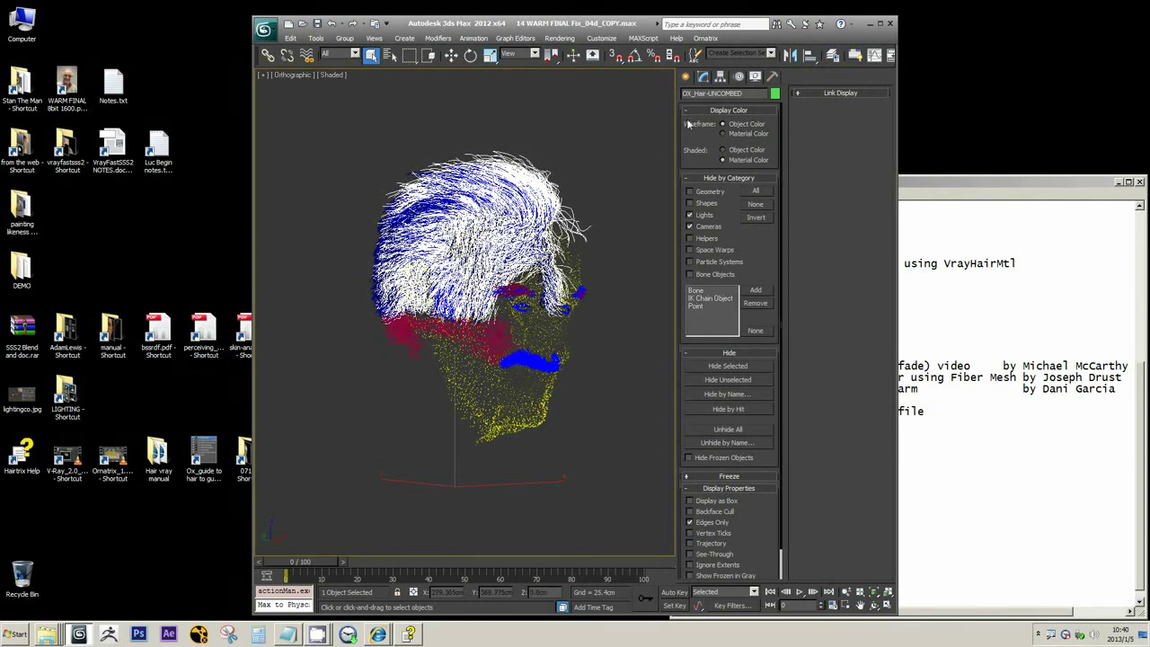
{"action": "left_click", "coordinate": [703, 76]}
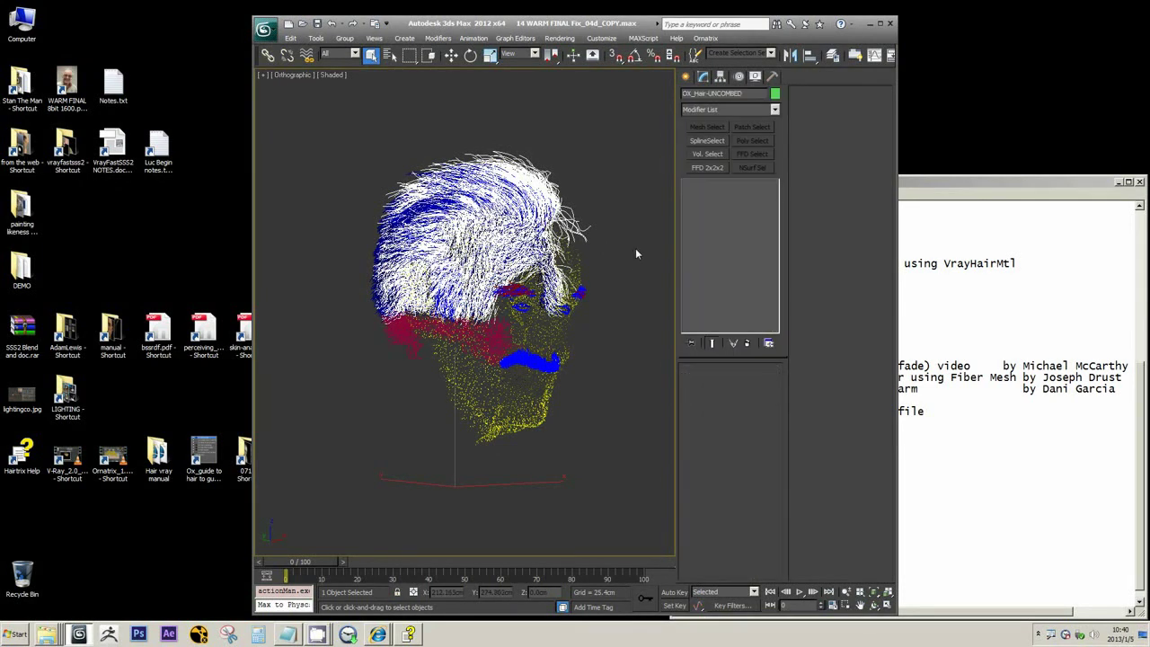
{"action": "left_click", "coordinate": [635, 254]}
- Open the list of scene objects for selection by name and look through the OX entries, referring back to the notes
{"action": "left_click", "coordinate": [389, 55]}
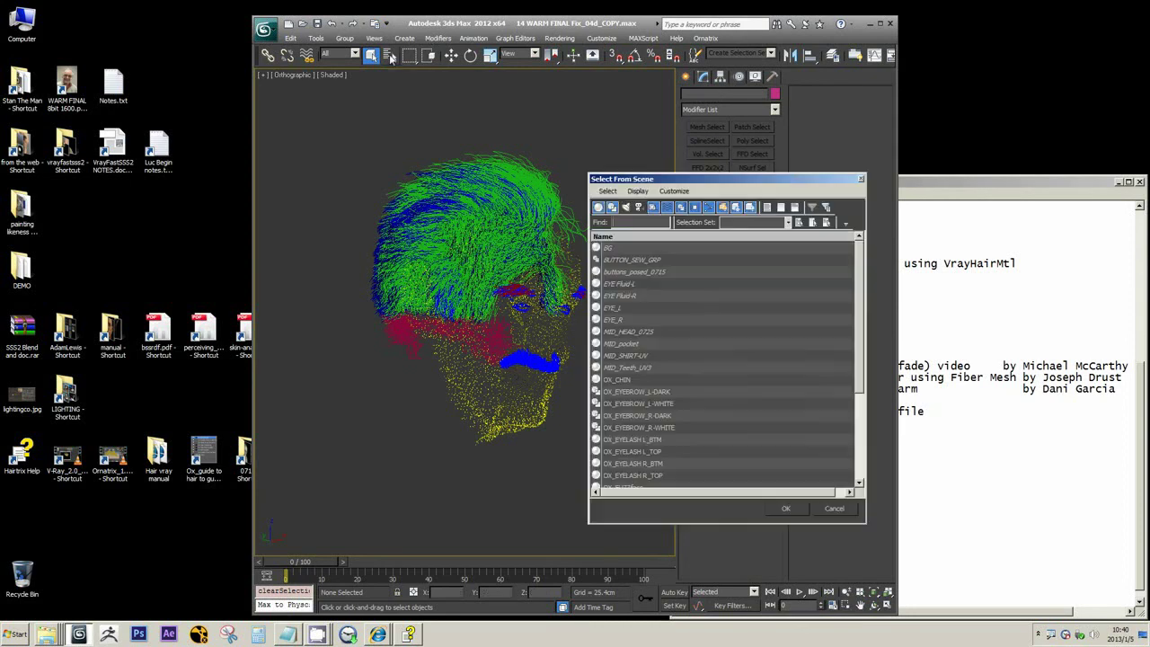
{"action": "left_click_drag", "start_coordinate": [798, 179], "coordinate": [636, 182]}
{"action": "left_click", "coordinate": [908, 183]}
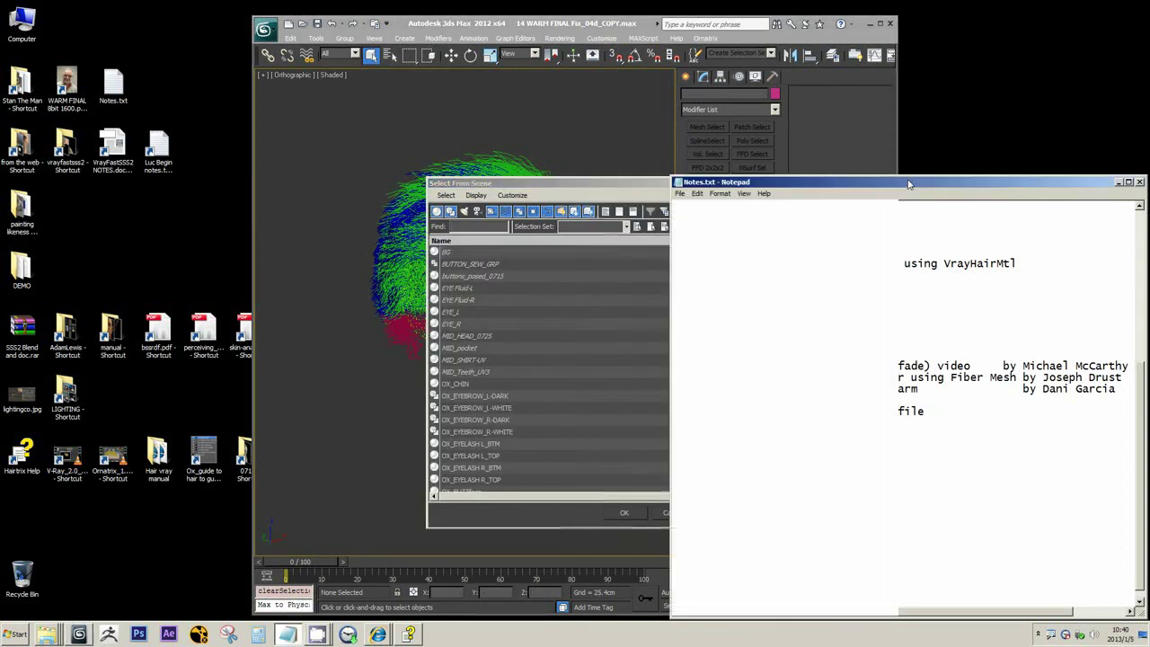
{"action": "left_click", "coordinate": [605, 185]}
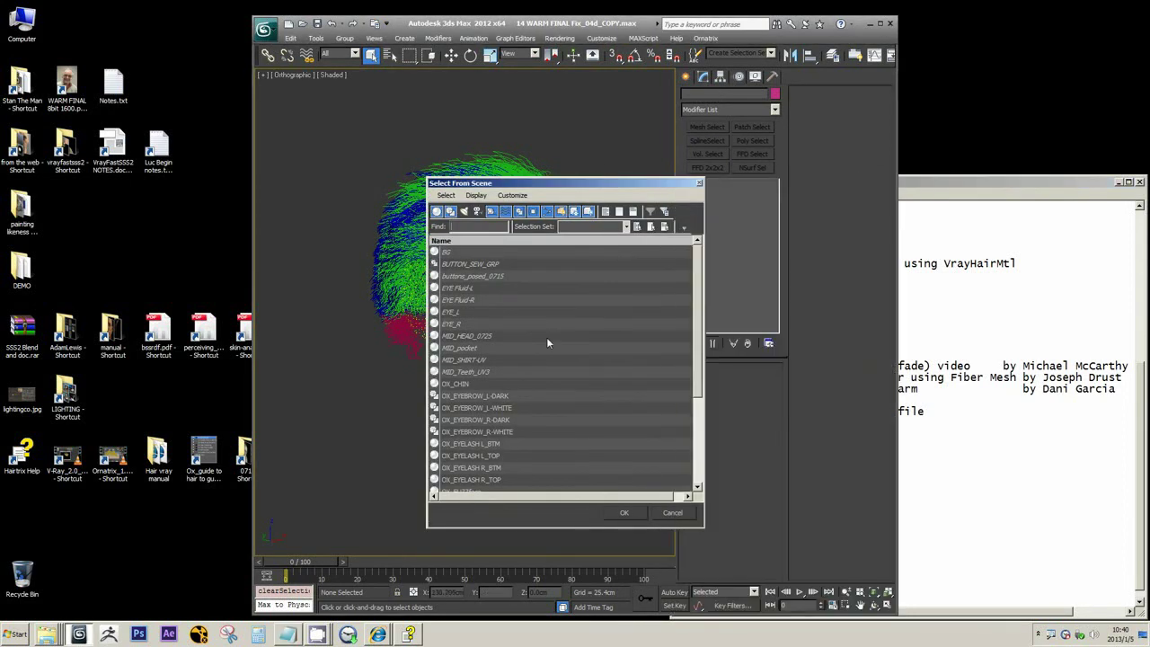
{"action": "left_click", "coordinate": [978, 396]}
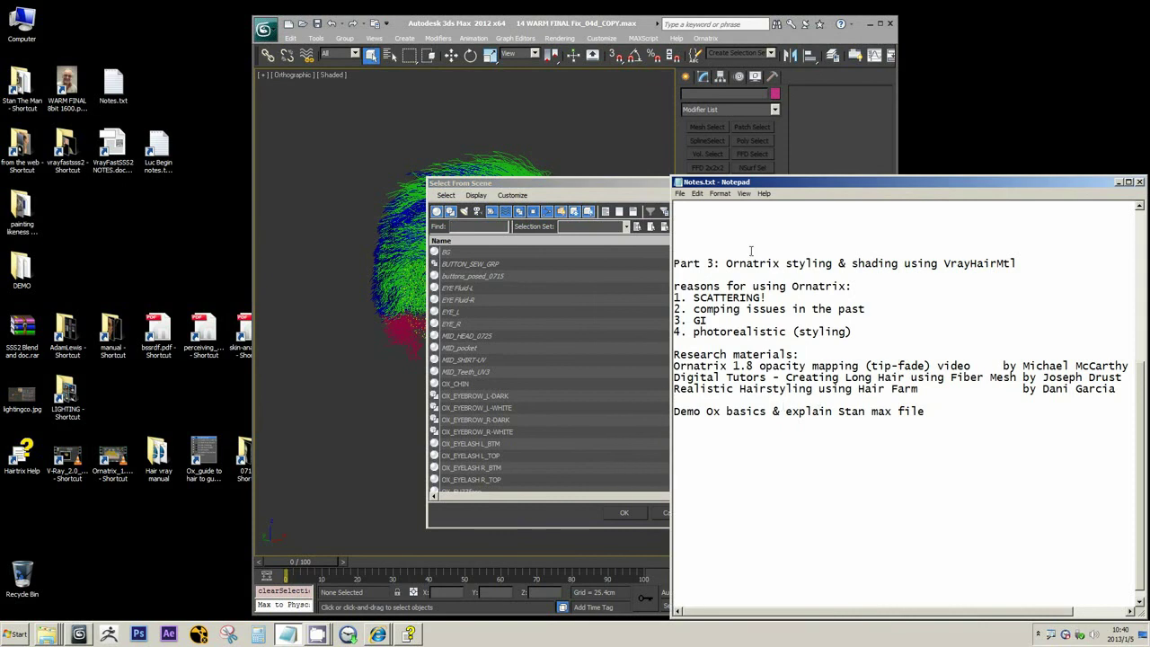
{"action": "left_click", "coordinate": [622, 190]}
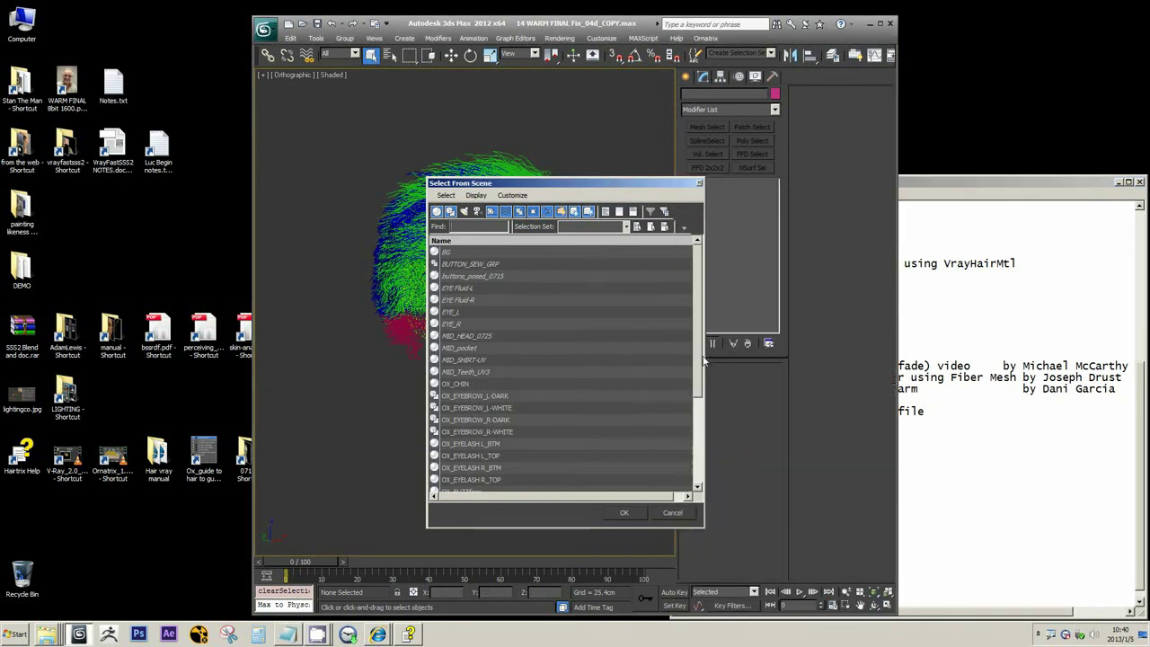
{"action": "left_click_drag", "start_coordinate": [701, 361], "coordinate": [700, 440]}
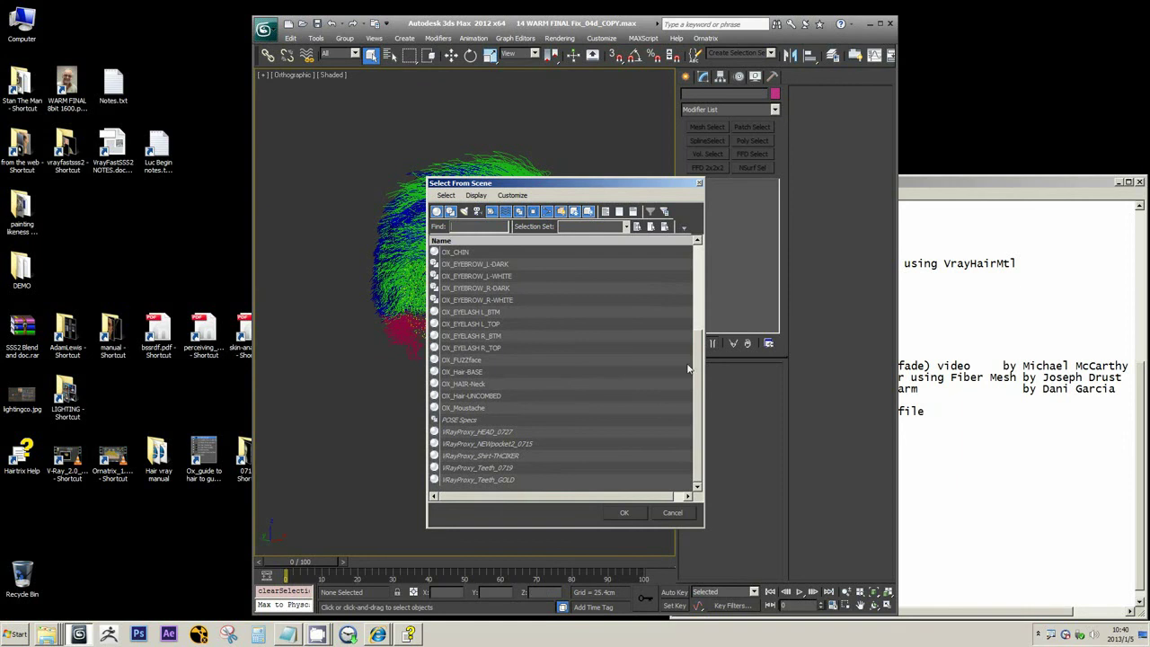
{"action": "left_click_drag", "start_coordinate": [698, 374], "coordinate": [699, 269]}
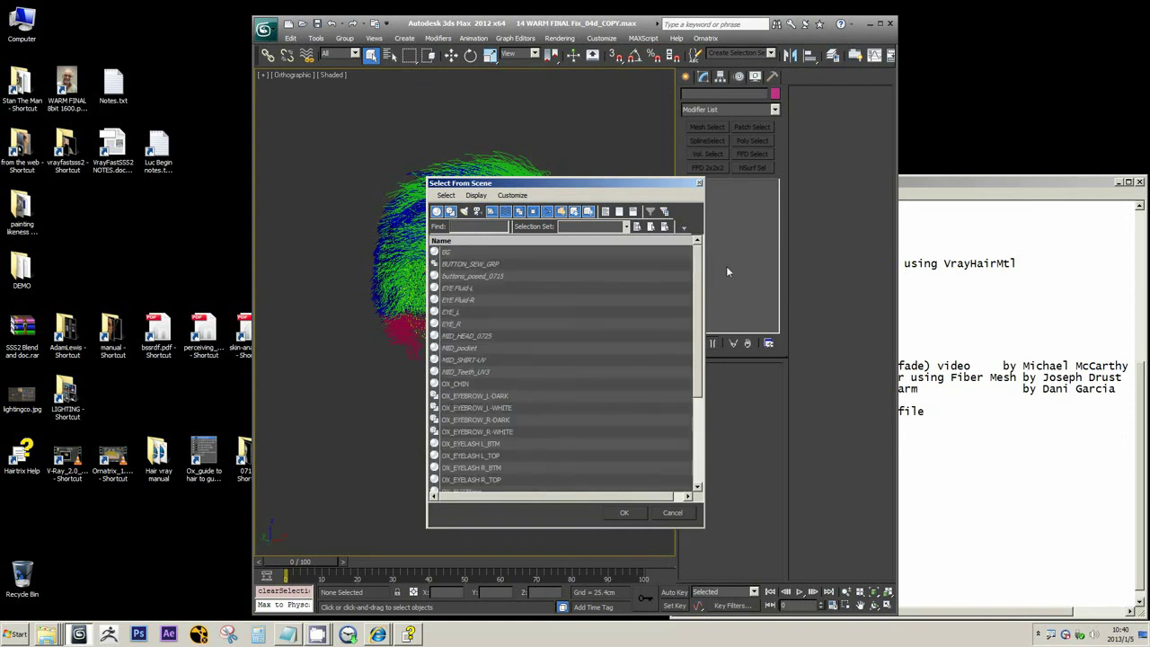
{"action": "key", "text": "alt+Tab"}
{"action": "left_click", "coordinate": [622, 190]}
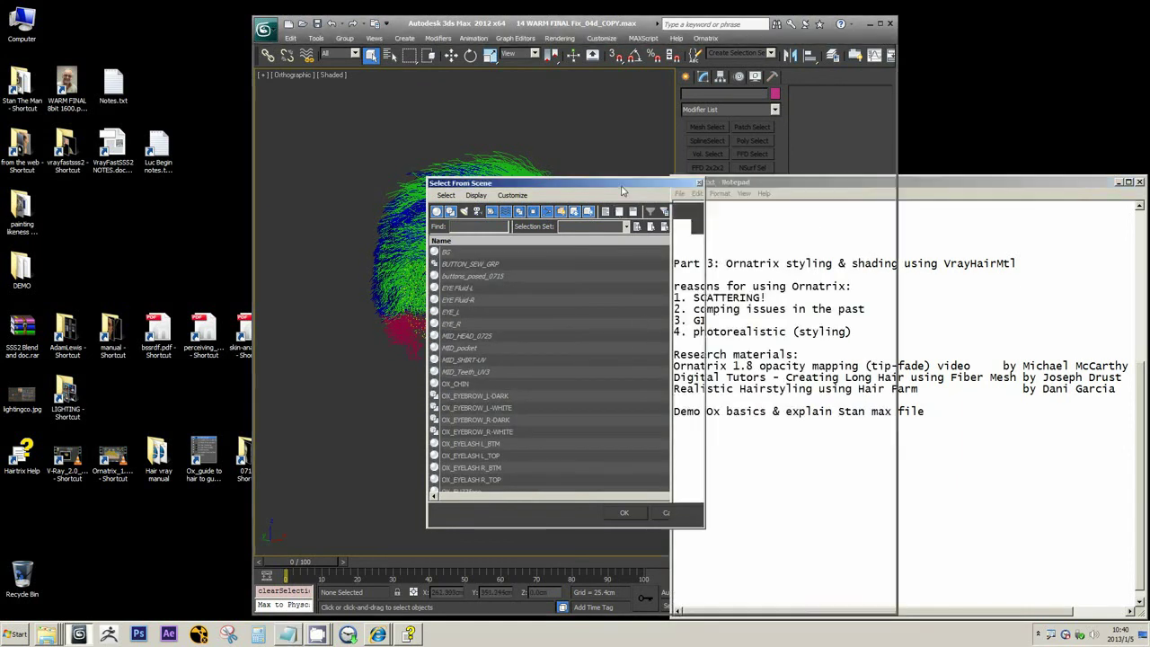
{"action": "scroll", "coordinate": [672, 362], "scroll_direction": "down", "scroll_amount": 1}
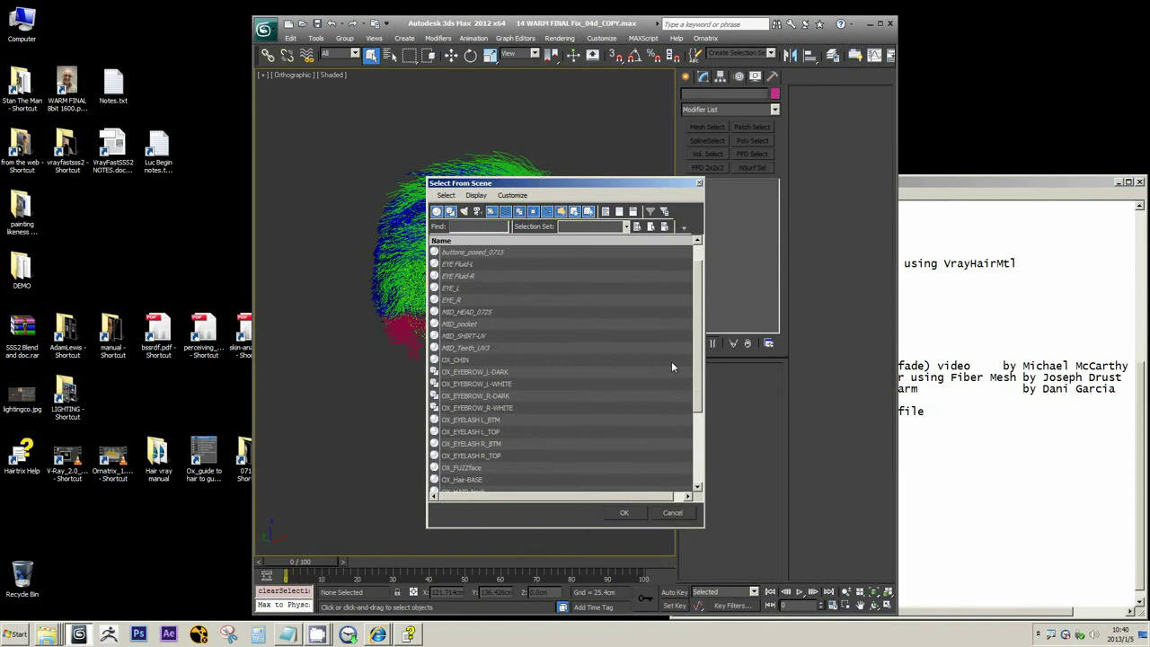
{"action": "scroll", "coordinate": [672, 378], "scroll_direction": "down", "scroll_amount": 1}
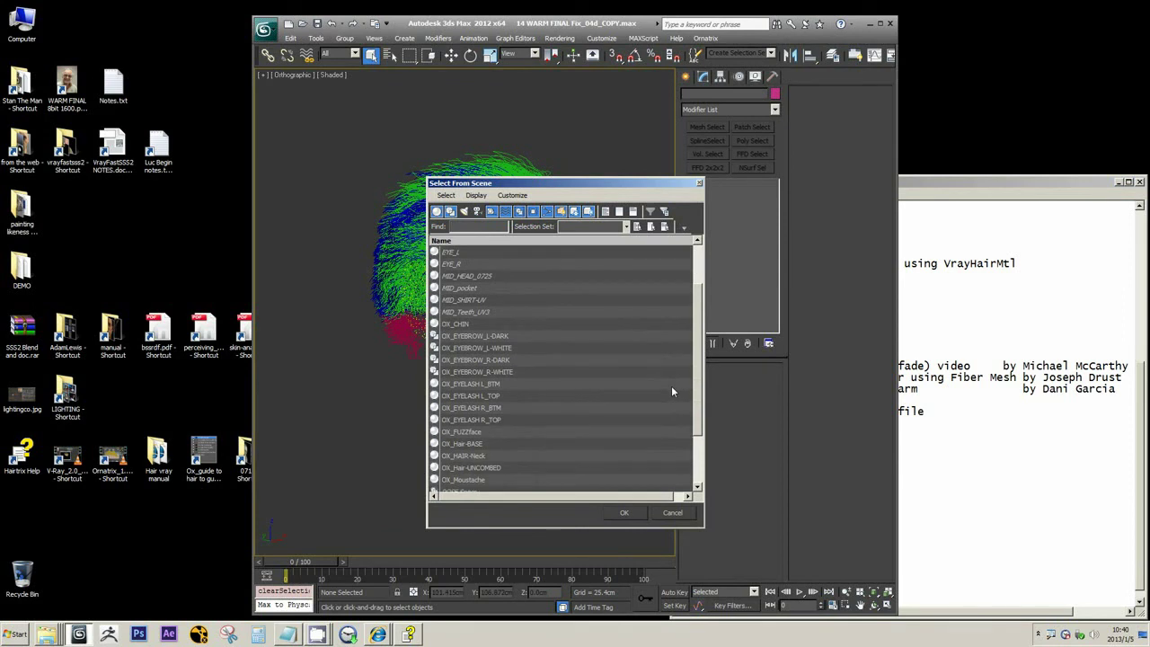
{"action": "scroll", "coordinate": [671, 390], "scroll_direction": "up", "scroll_amount": 2}
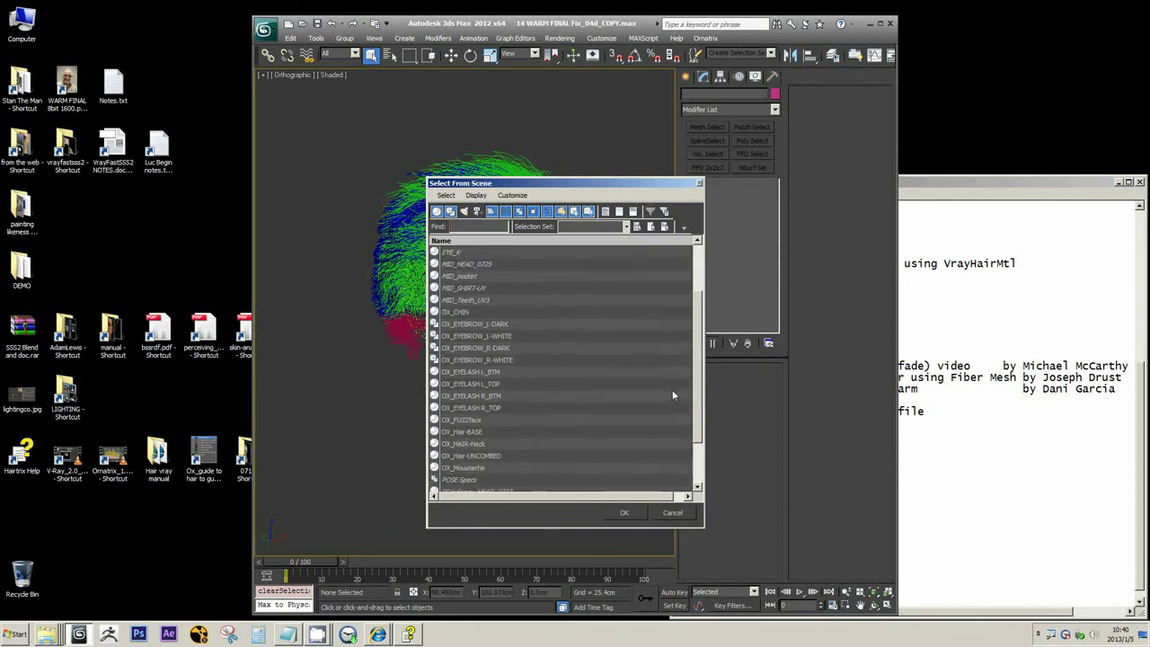
- Find the objects whose names start with "OX" in the selection list and move the list clear of the hair
{"action": "left_click", "coordinate": [486, 228]}
{"action": "type", "text": "OX"}
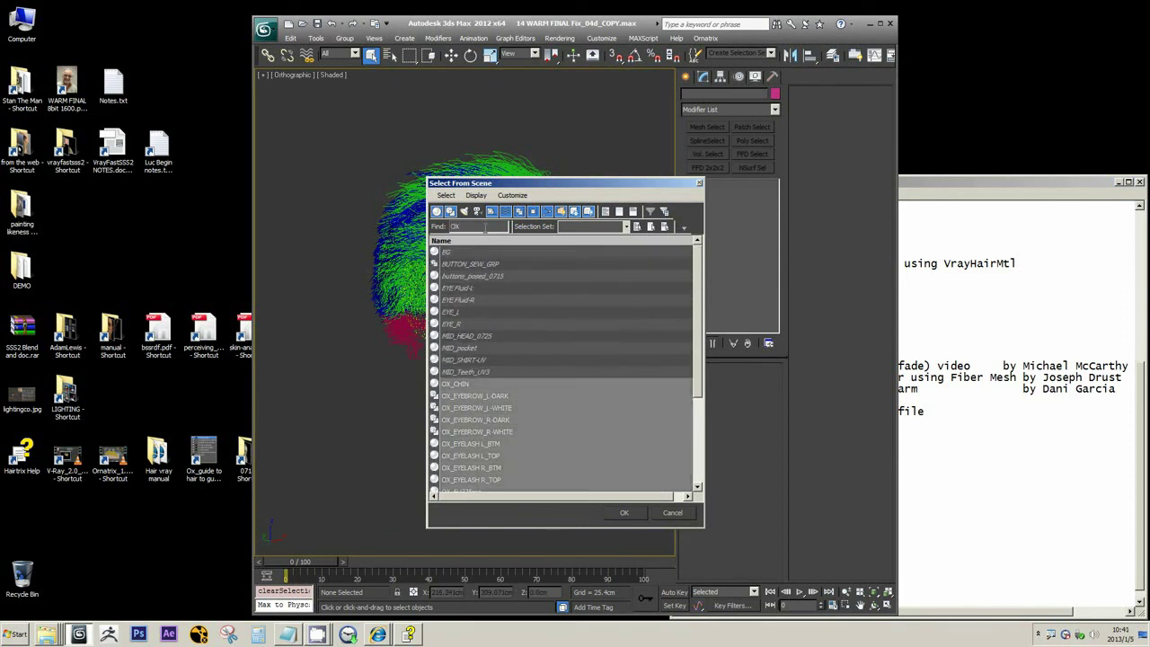
{"action": "left_click_drag", "start_coordinate": [699, 370], "coordinate": [700, 438]}
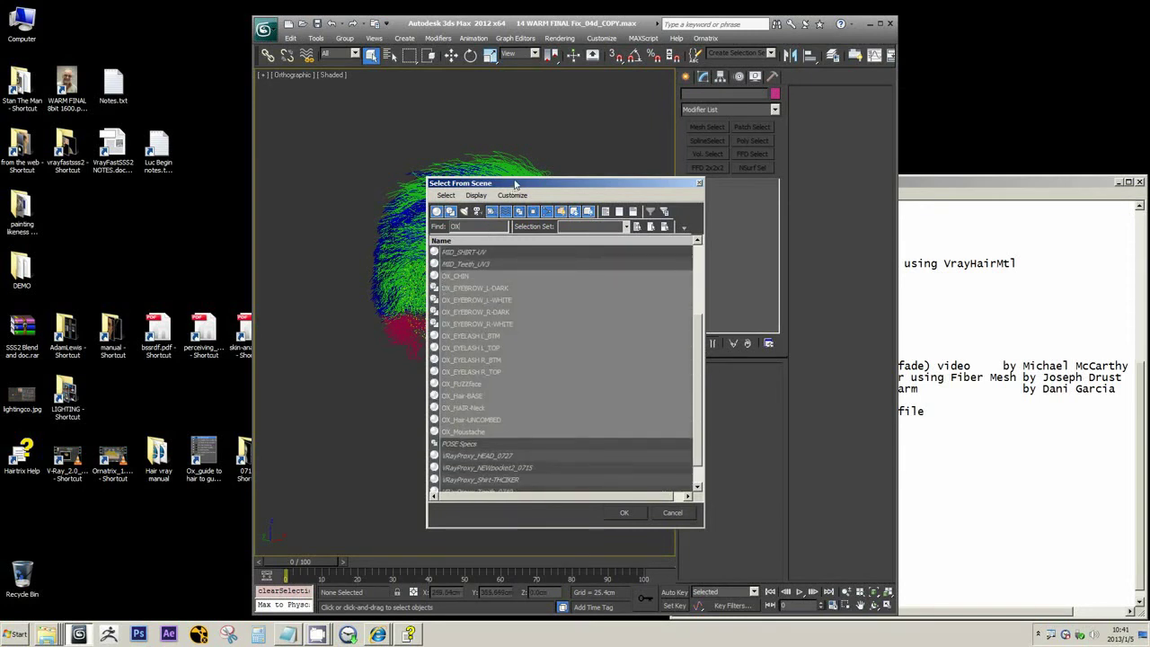
{"action": "left_click_drag", "start_coordinate": [523, 184], "coordinate": [708, 194]}
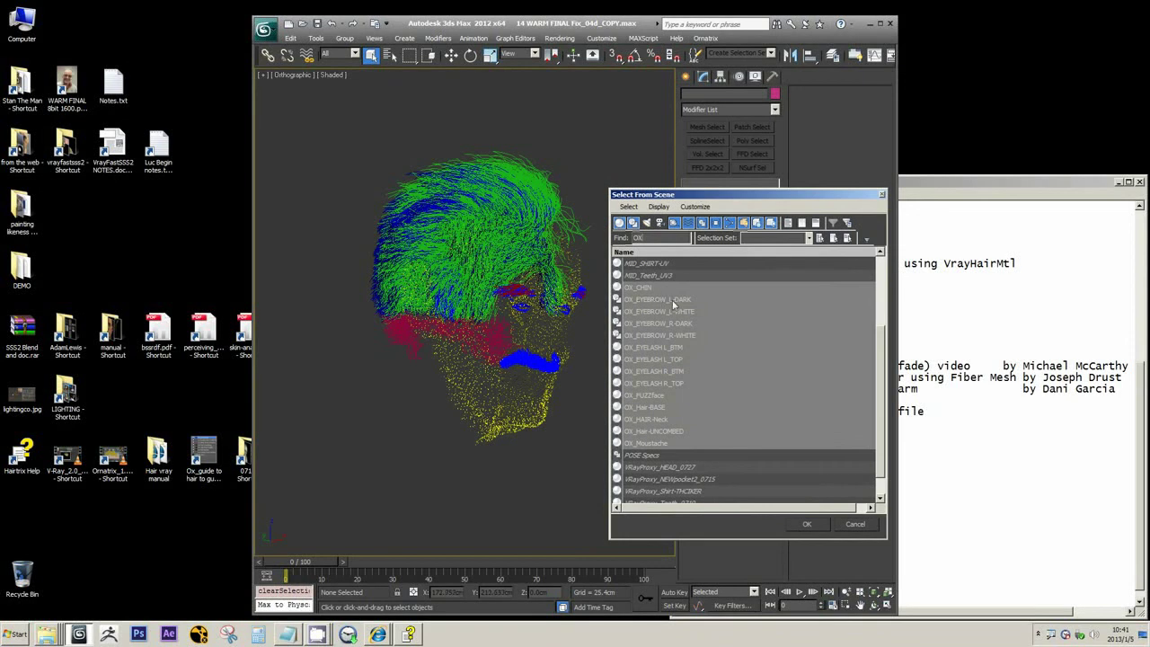
- Select the OX_CHIN object, isolate it to view the chin stubble, and exit isolation
{"action": "left_click", "coordinate": [639, 287]}
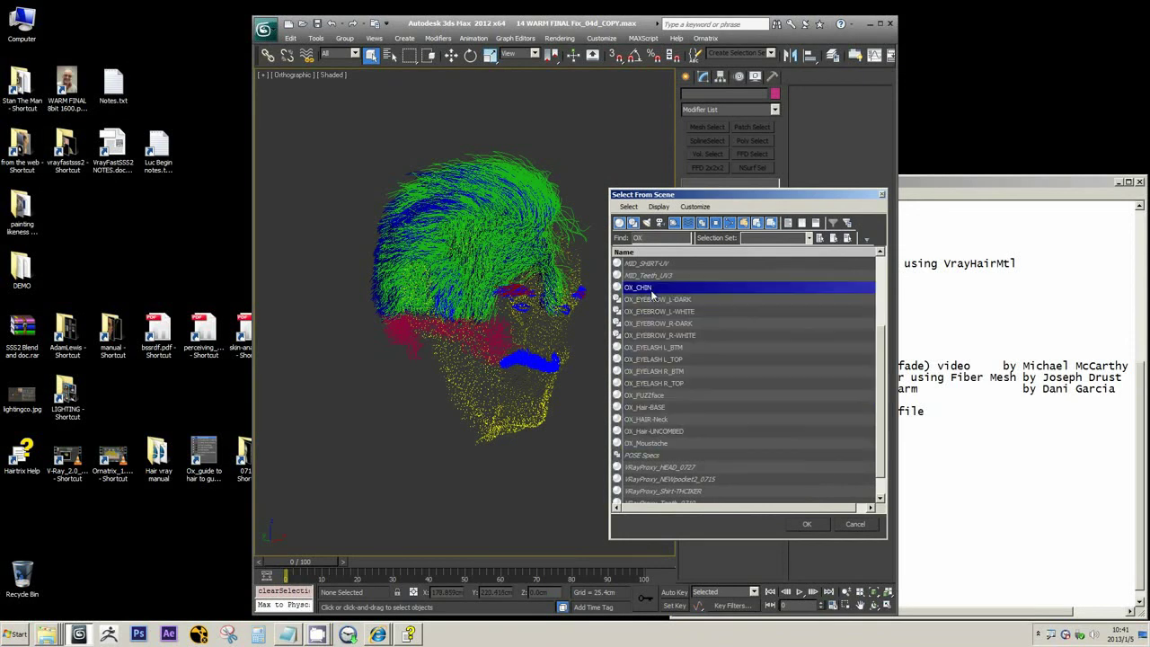
{"action": "left_click", "coordinate": [809, 524]}
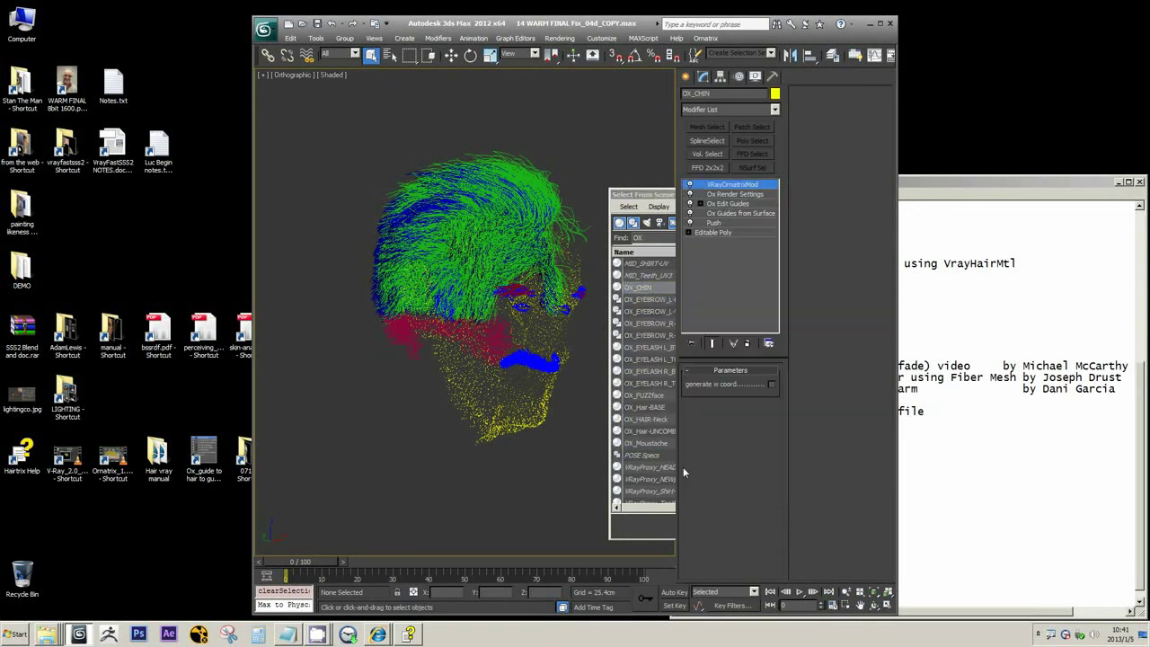
{"action": "key", "text": "alt+q"}
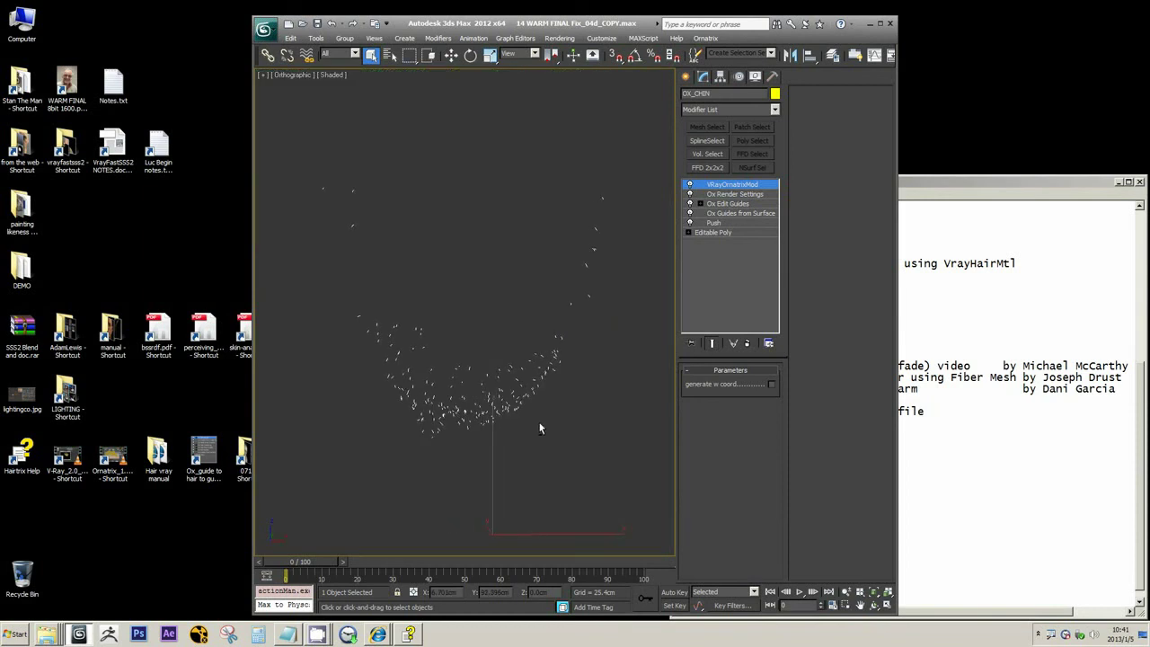
{"action": "key", "text": "alt+q"}
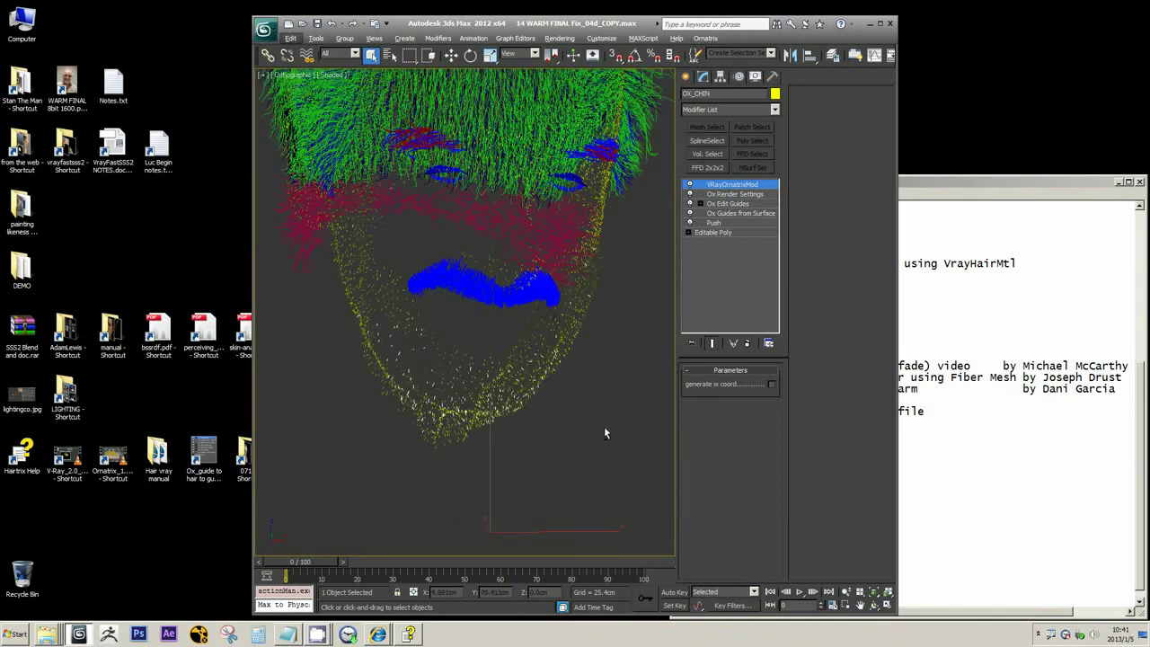
- Preview the WARM FINAL 8bit 1600.png render beside the scene and examine the stubble along the chin and jaw up close
{"action": "left_click", "coordinate": [71, 84]}
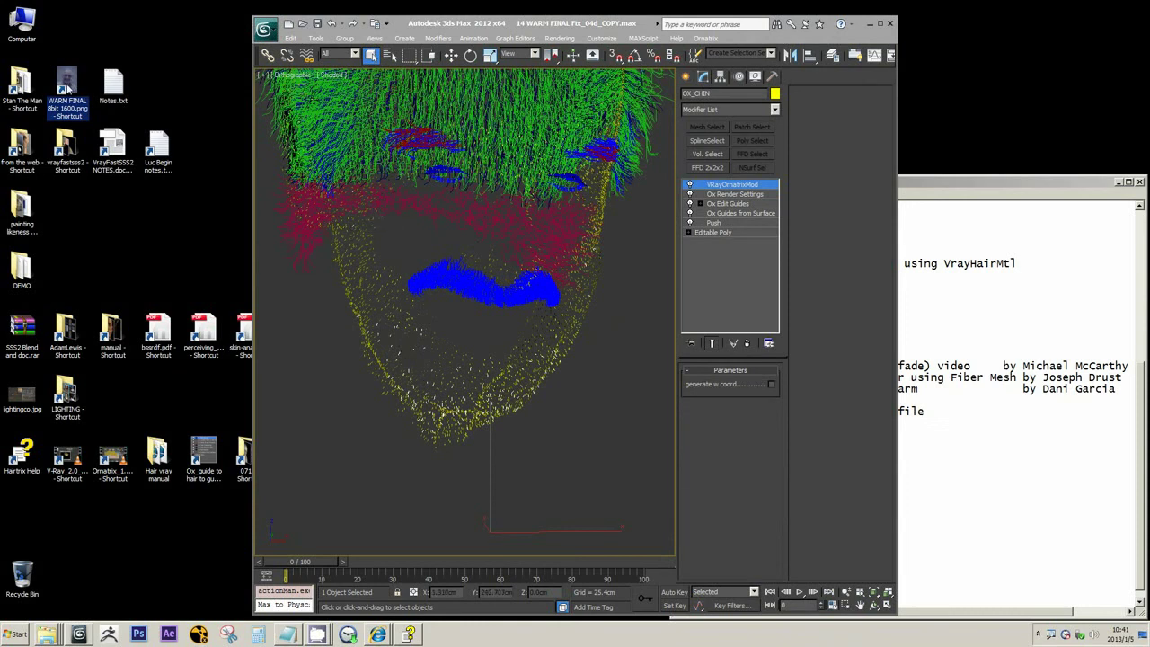
{"action": "right_click", "coordinate": [72, 88]}
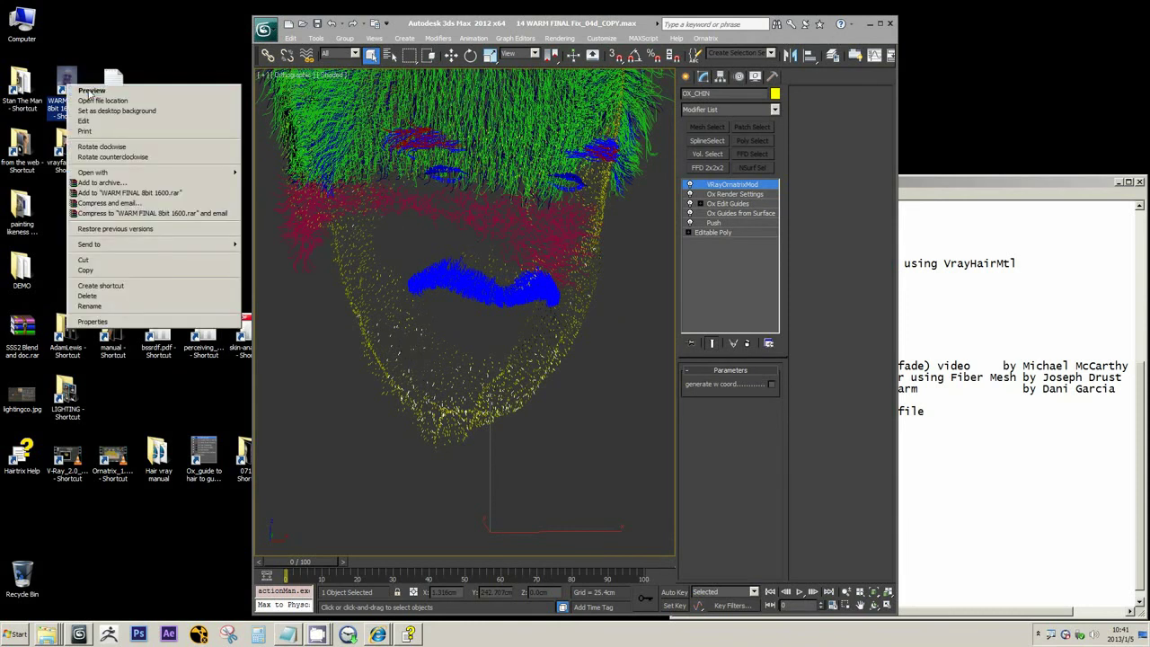
{"action": "left_click", "coordinate": [108, 91]}
{"action": "left_click_drag", "start_coordinate": [390, 342], "coordinate": [221, 177]}
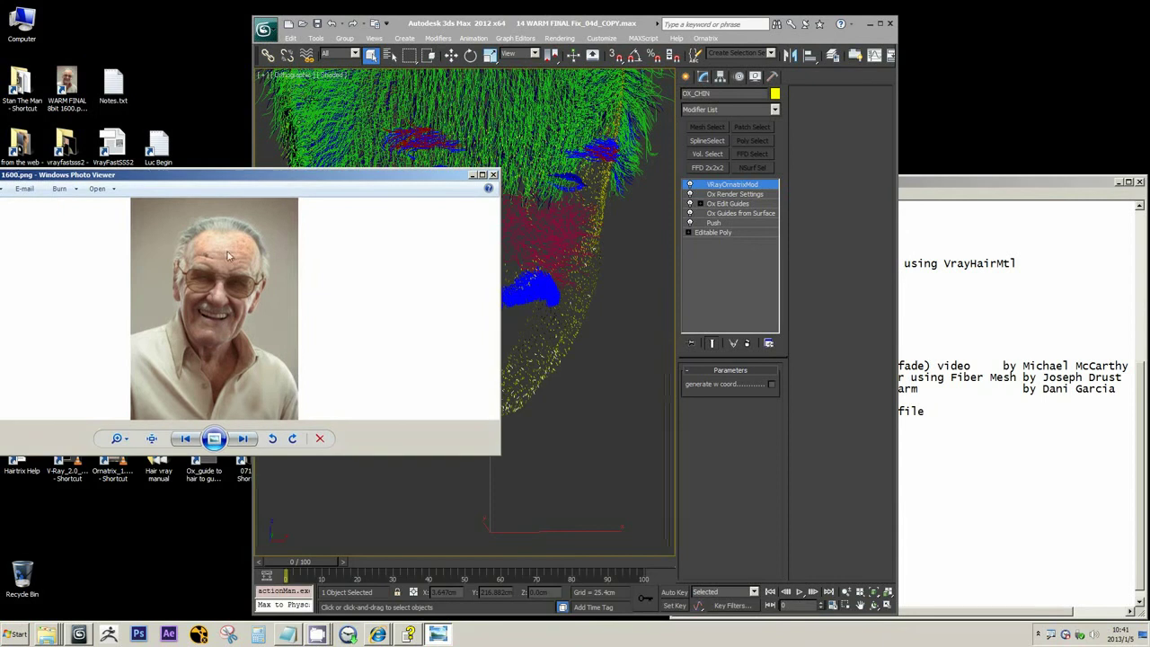
{"action": "scroll", "coordinate": [202, 315], "scroll_direction": "up", "scroll_amount": 6}
{"action": "scroll", "coordinate": [200, 310], "scroll_direction": "down", "scroll_amount": 3}
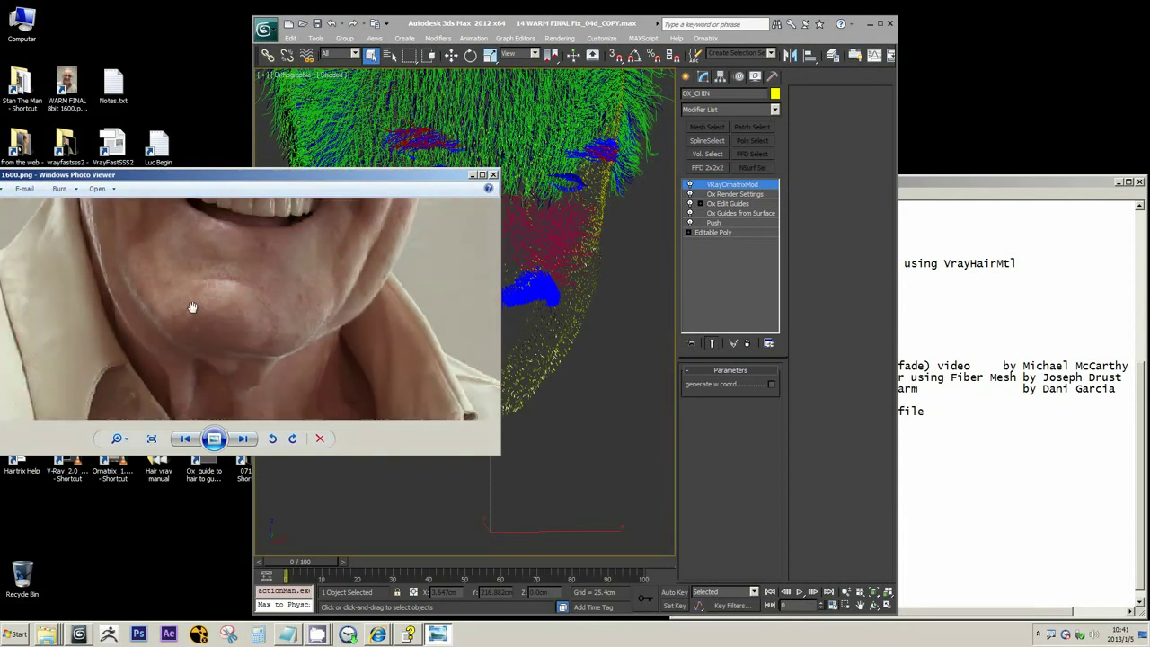
{"action": "scroll", "coordinate": [154, 341], "scroll_direction": "up", "scroll_amount": 5}
{"action": "scroll", "coordinate": [118, 316], "scroll_direction": "up", "scroll_amount": 4}
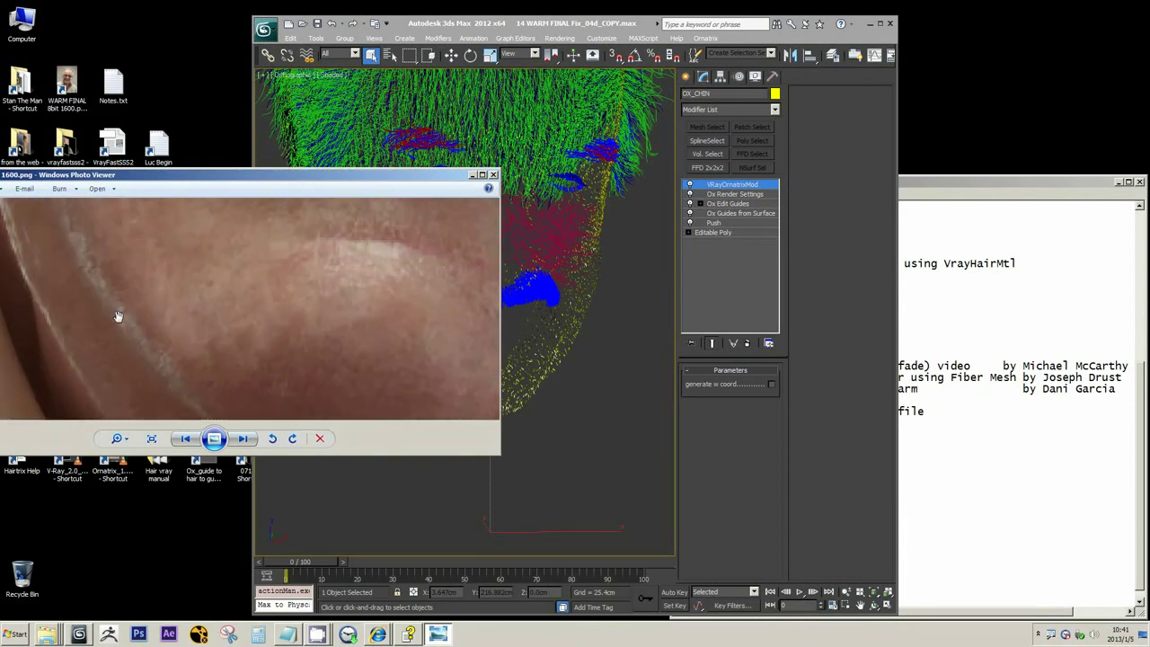
{"action": "scroll", "coordinate": [237, 321], "scroll_direction": "down", "scroll_amount": 4}
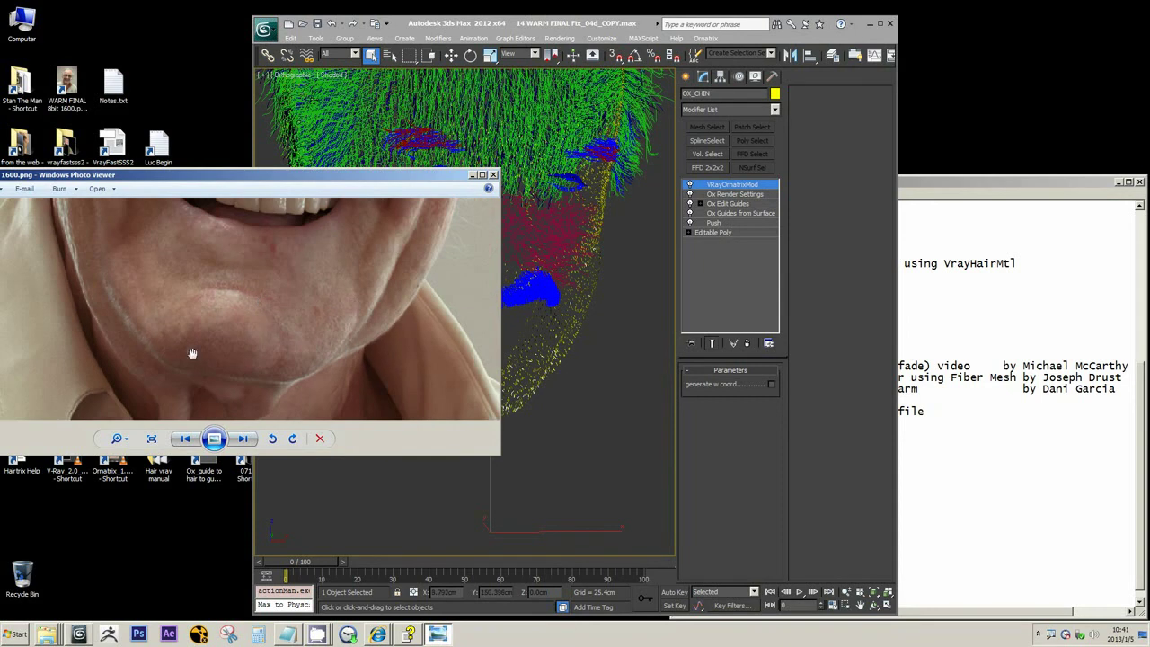
- Review the Ox Guides from Surface settings of OX_CHIN, including Root Count, and examine the chin stubble isolated and among the other hair
{"action": "left_click", "coordinate": [741, 213]}
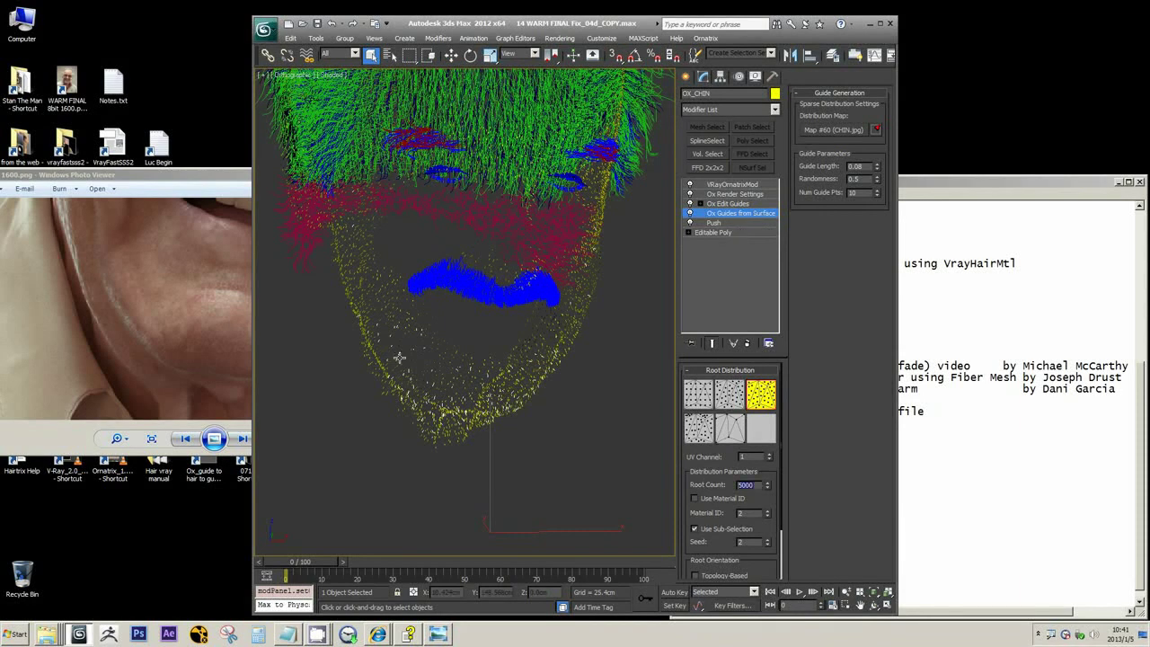
{"action": "middle_click_drag", "start_coordinate": [437, 376], "coordinate": [460, 360], "text": "alt"}
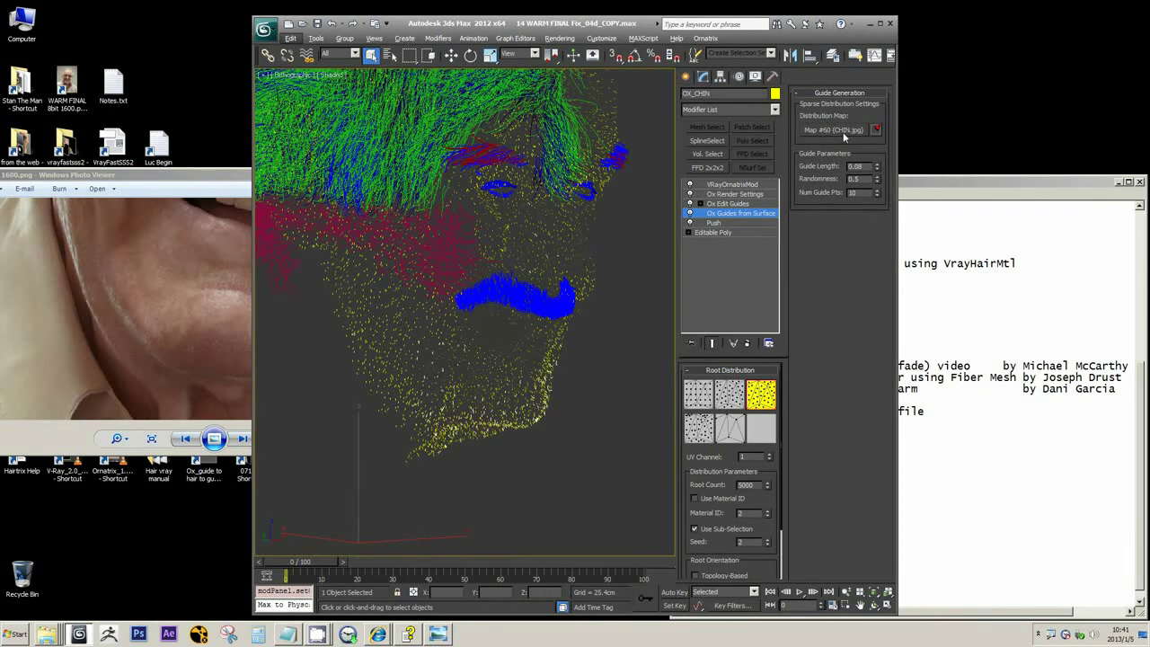
{"action": "left_click", "coordinate": [745, 485]}
{"action": "key", "text": "Return"}
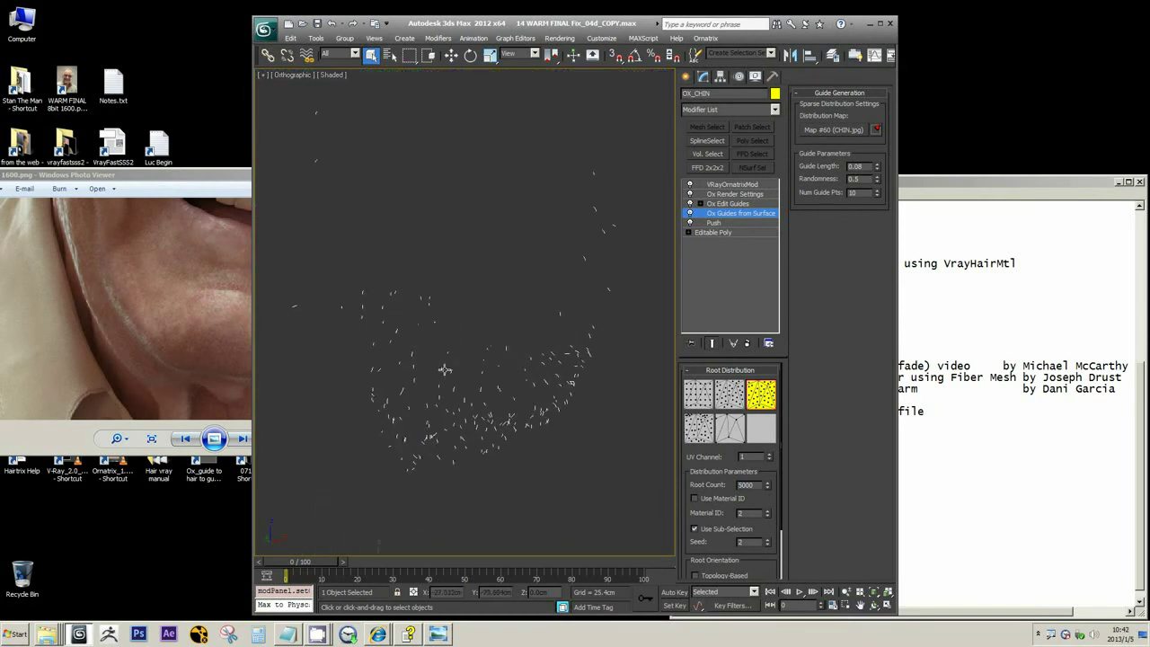
{"action": "middle_click_drag", "start_coordinate": [420, 369], "coordinate": [447, 382], "text": "alt"}
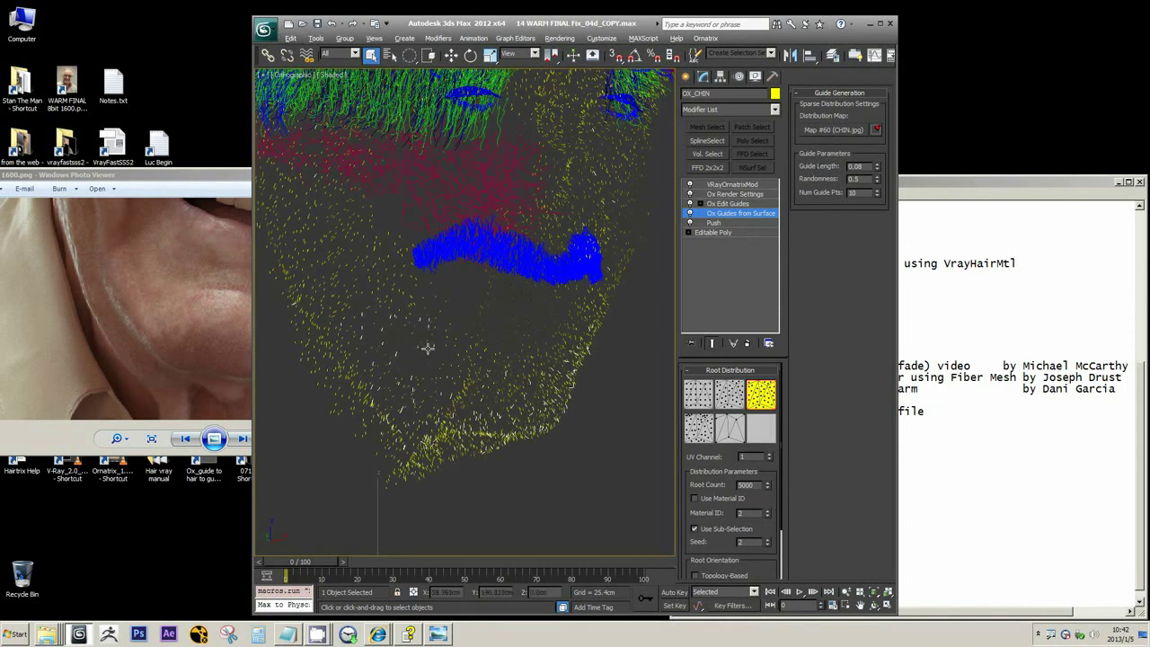
{"action": "scroll", "coordinate": [431, 349], "scroll_direction": "down", "scroll_amount": 3}
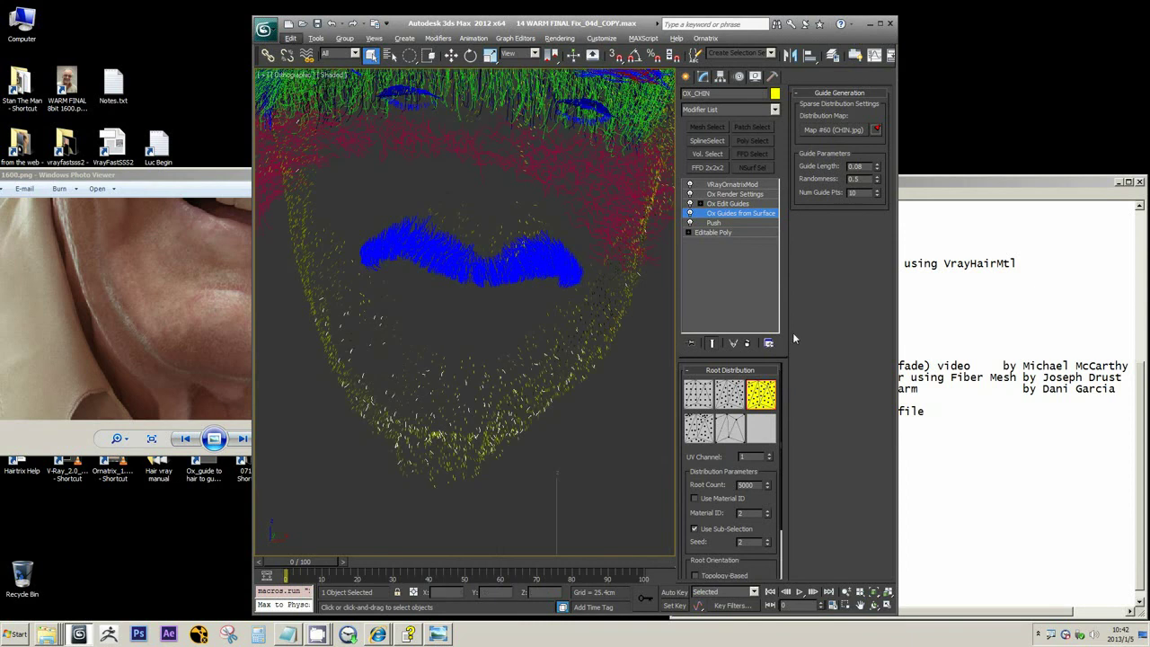
{"action": "scroll", "coordinate": [559, 355], "scroll_direction": "down", "scroll_amount": 2}
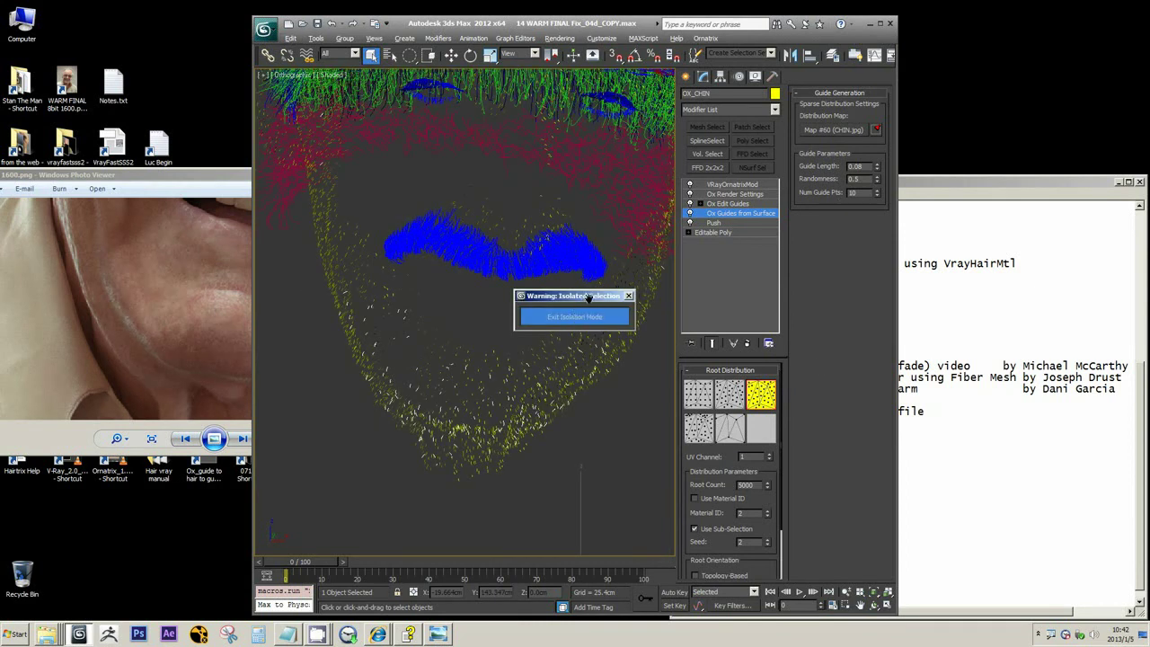
- Compare the isolated OX_CHIN stubble at the Ox Guides from Surface level with its base Editable Poly head mesh
{"action": "left_click_drag", "start_coordinate": [587, 297], "coordinate": [575, 181]}
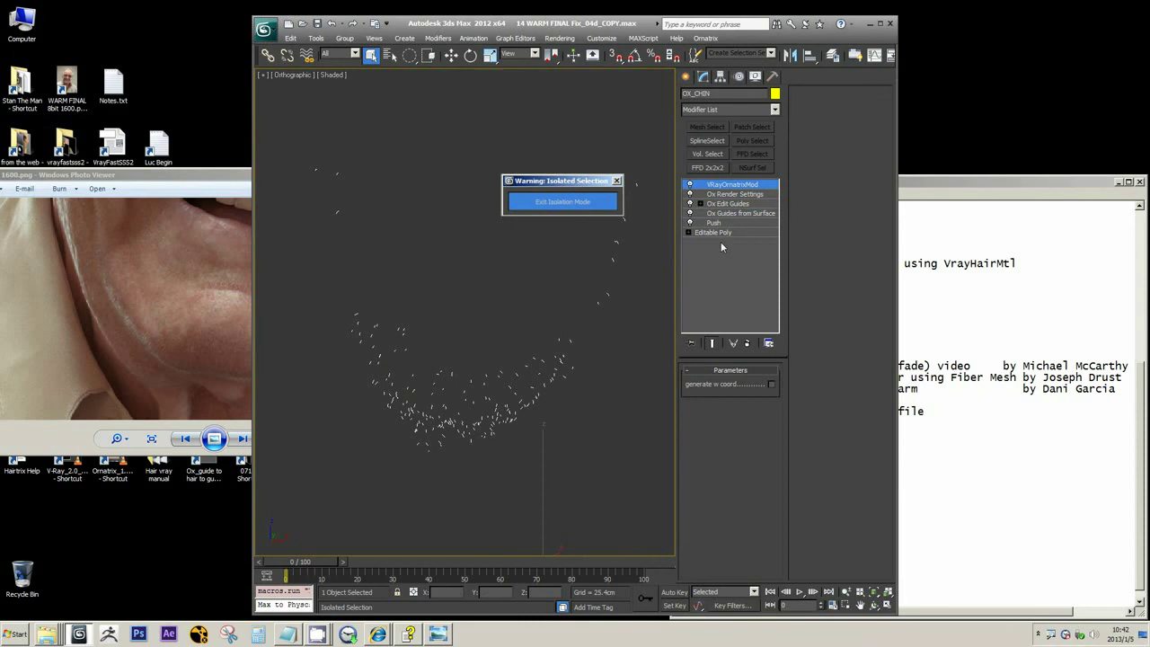
{"action": "middle_click_drag", "start_coordinate": [599, 325], "coordinate": [563, 343], "text": "alt"}
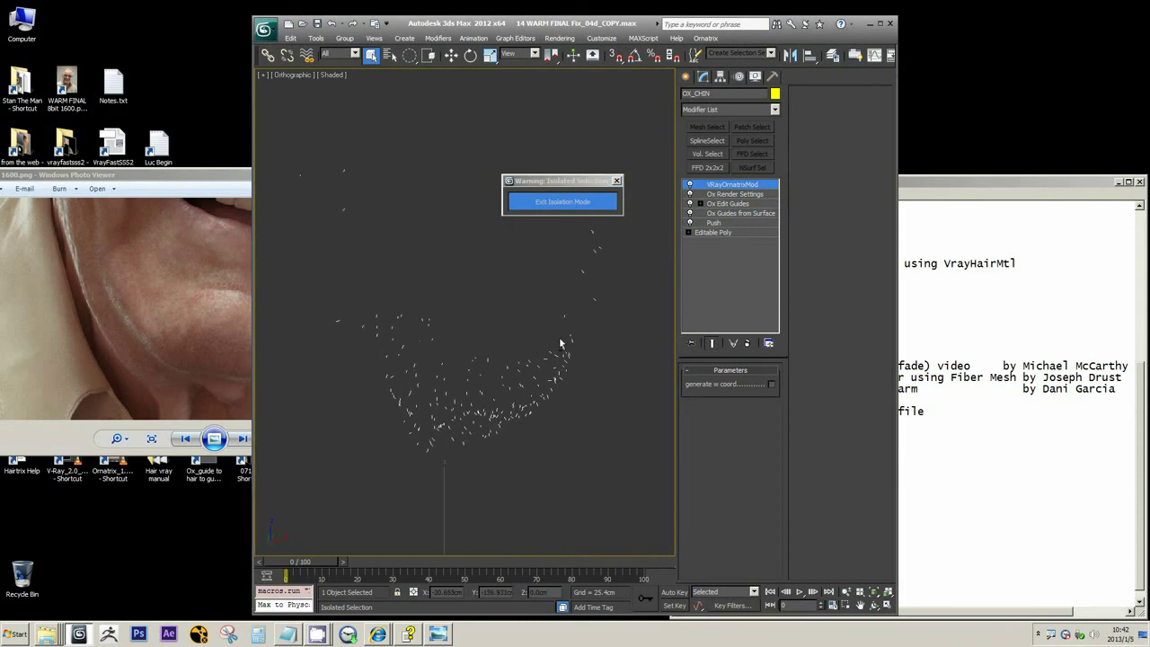
{"action": "left_click", "coordinate": [746, 213]}
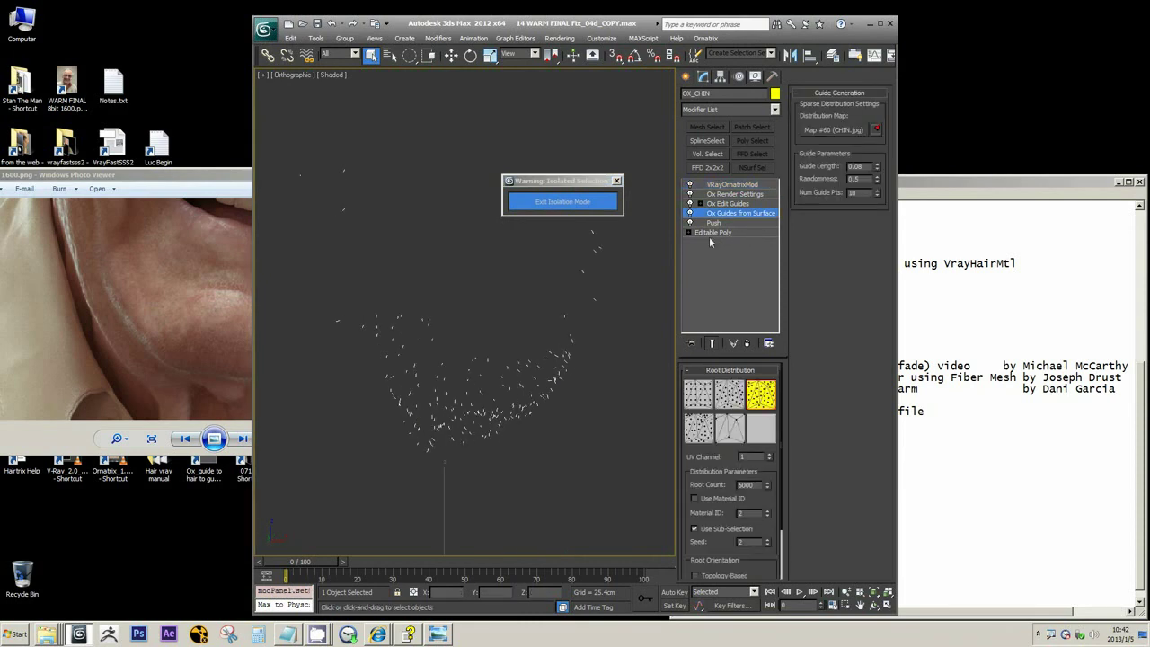
{"action": "left_click", "coordinate": [732, 232]}
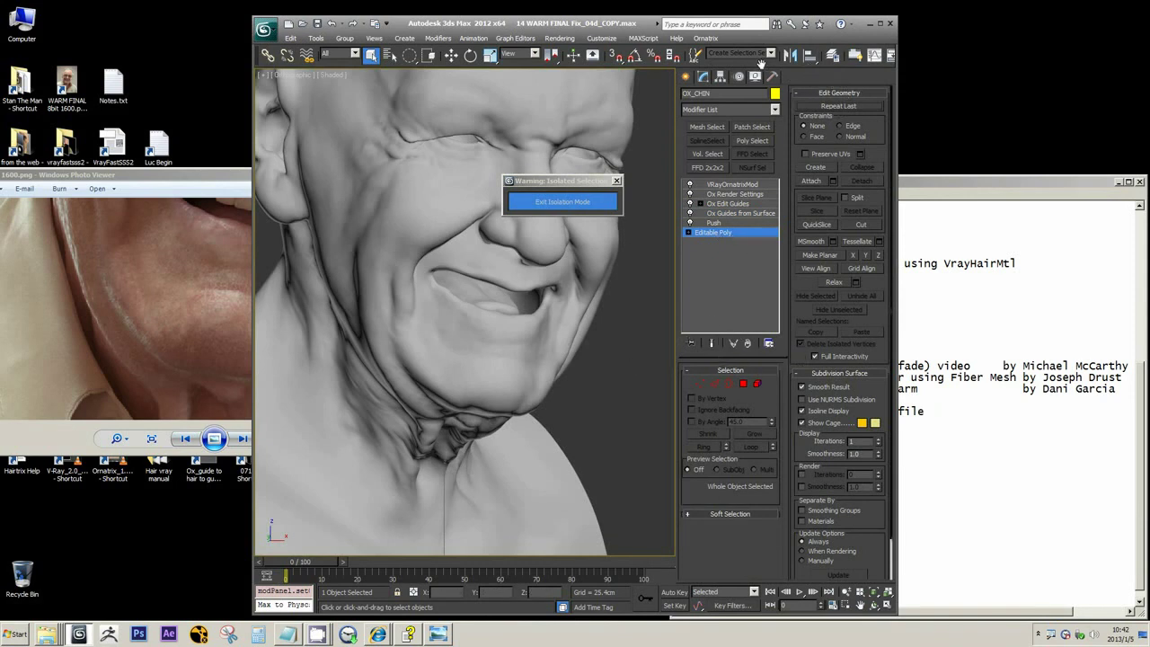
- Copy the CHIN.jpg distribution map from Ox Guides from Surface into an unused Material Editor slot as an instance
{"action": "left_click_drag", "start_coordinate": [766, 64], "coordinate": [671, 63]}
{"action": "left_click", "coordinate": [819, 61]}
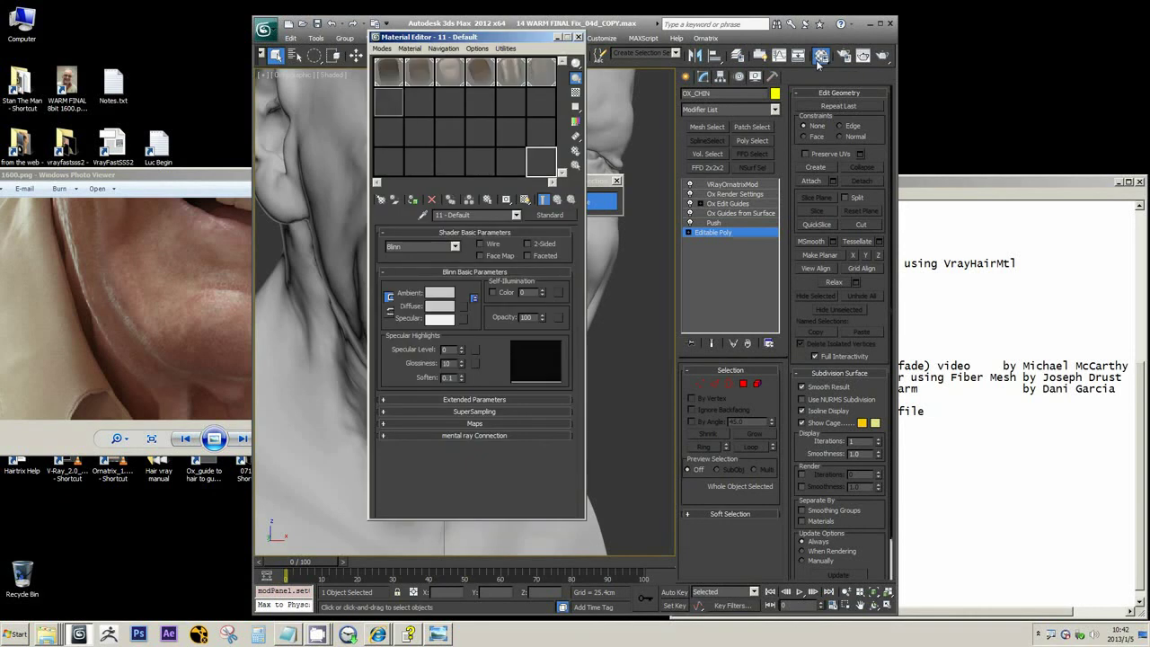
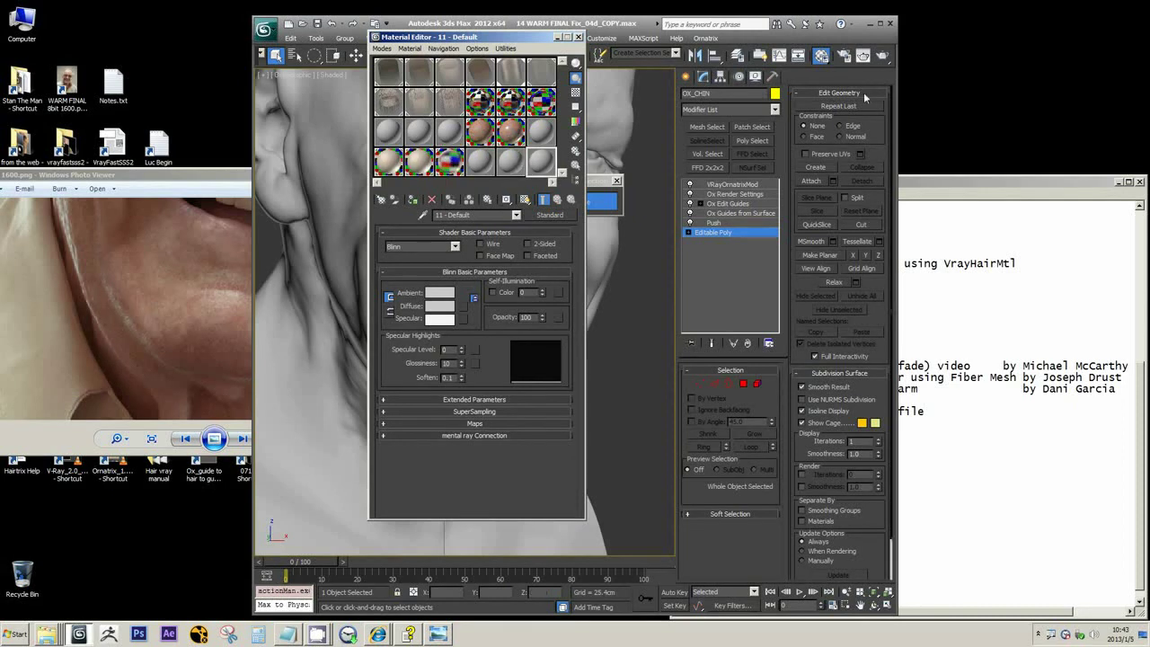
{"action": "left_click", "coordinate": [742, 213]}
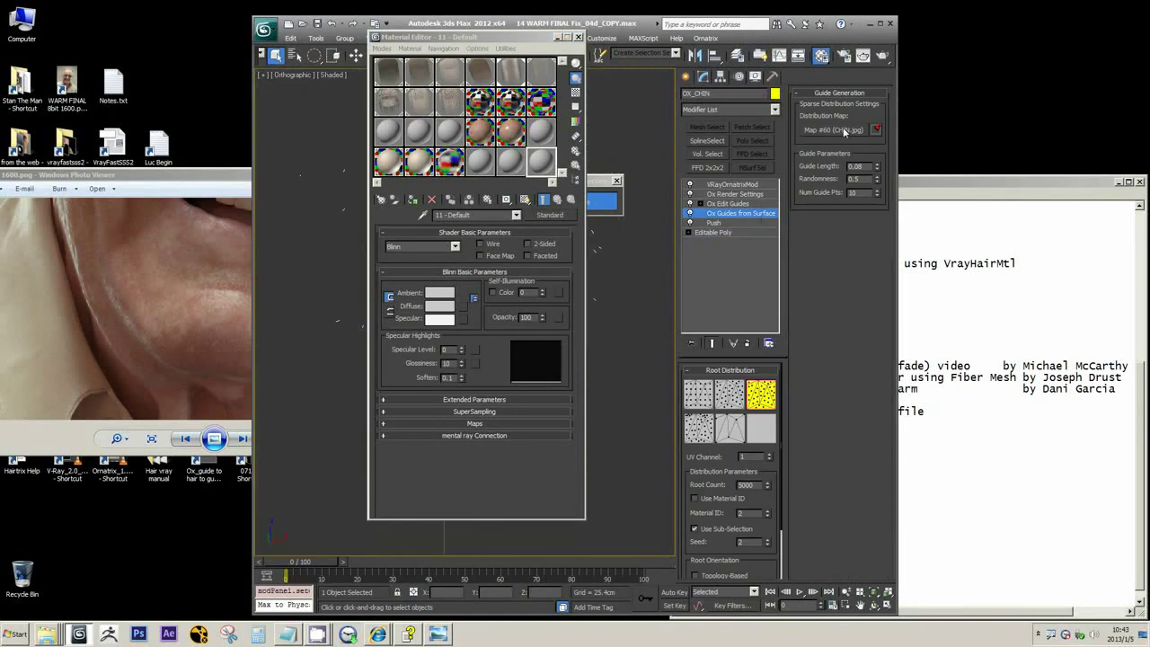
{"action": "left_click_drag", "start_coordinate": [842, 127], "coordinate": [541, 164]}
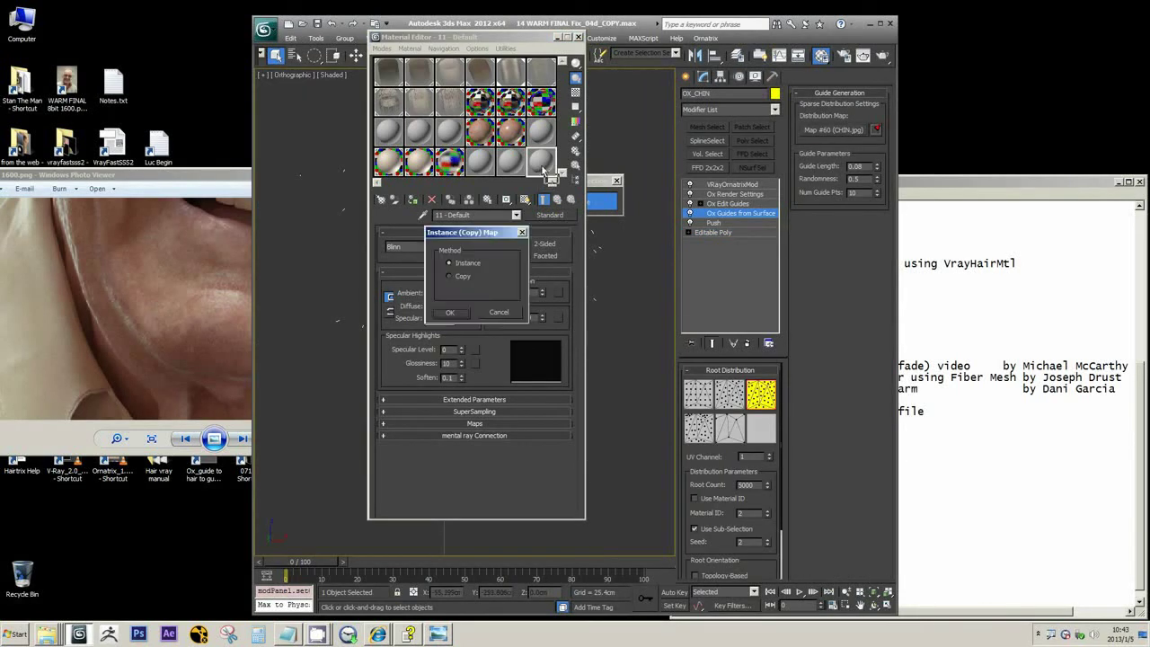
{"action": "left_click", "coordinate": [450, 310]}
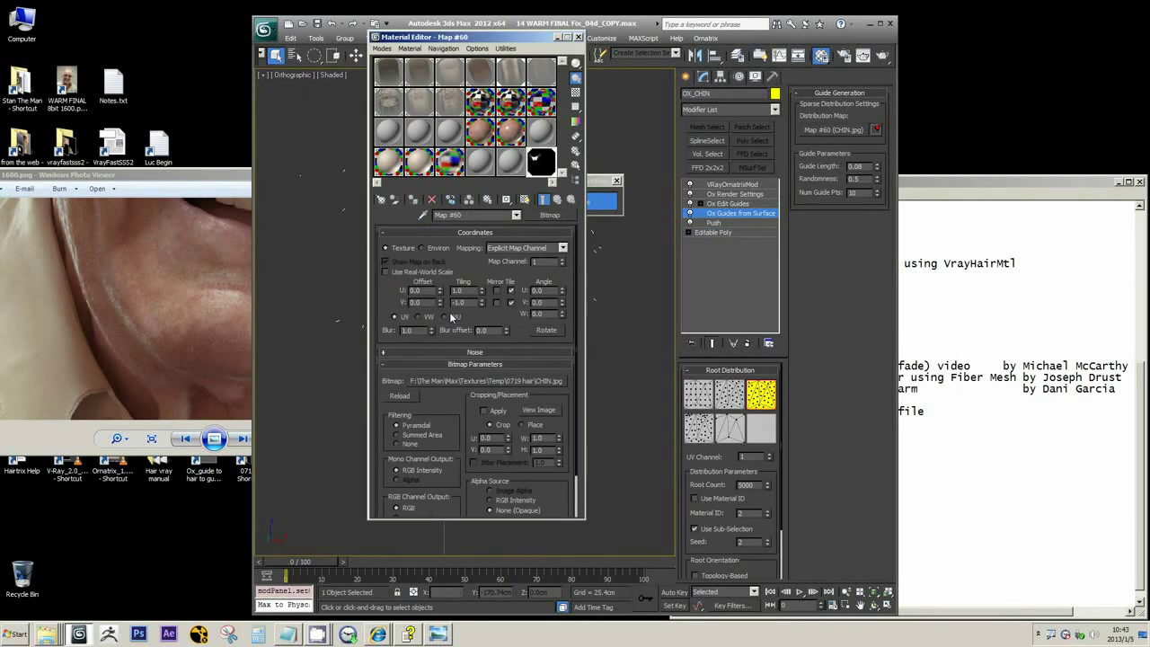
- View the CHIN.jpg bitmap image, then show the base Editable Poly head with the Material Editor moved clear of it
{"action": "left_click", "coordinate": [540, 409]}
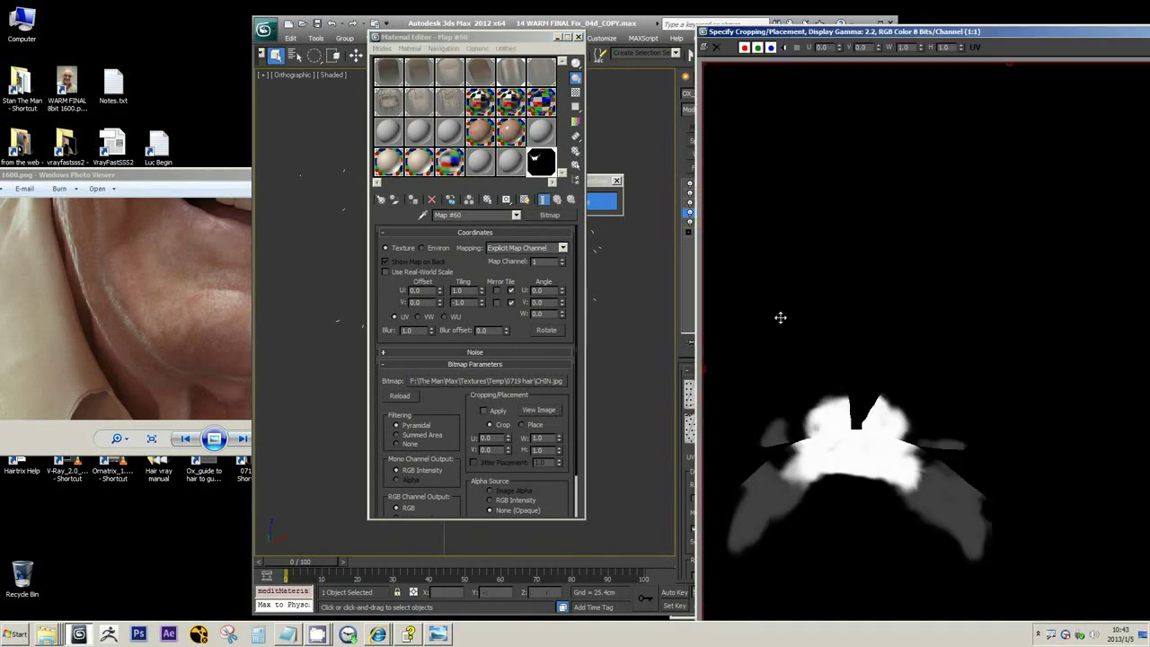
{"action": "left_click", "coordinate": [1149, 32]}
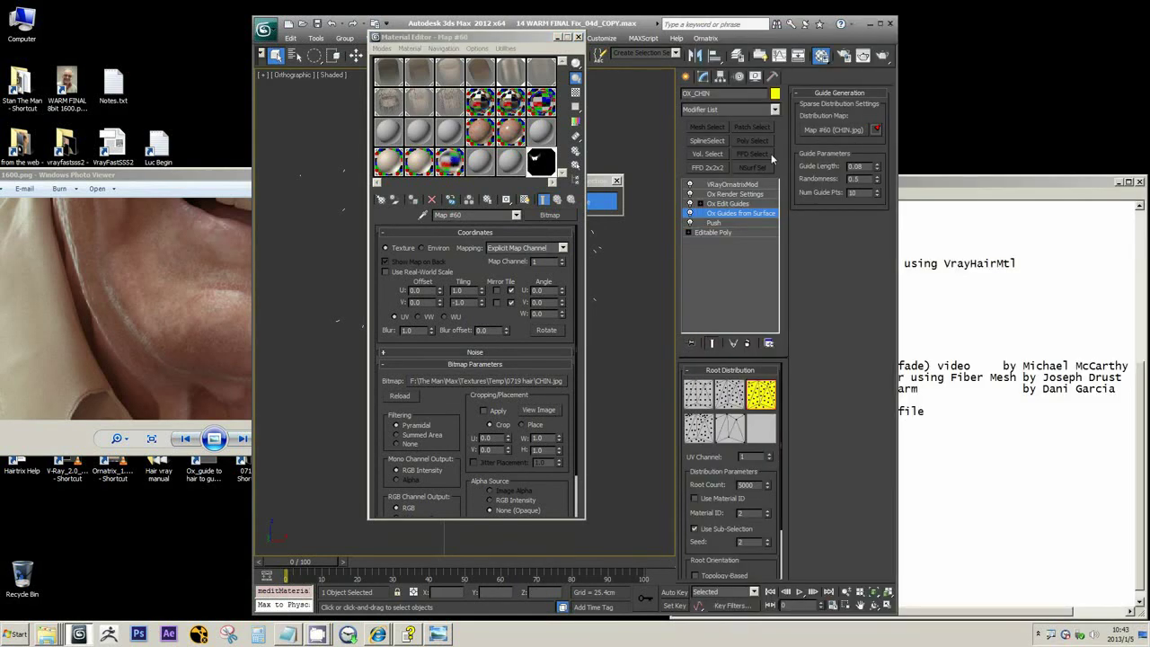
{"action": "left_click", "coordinate": [719, 232]}
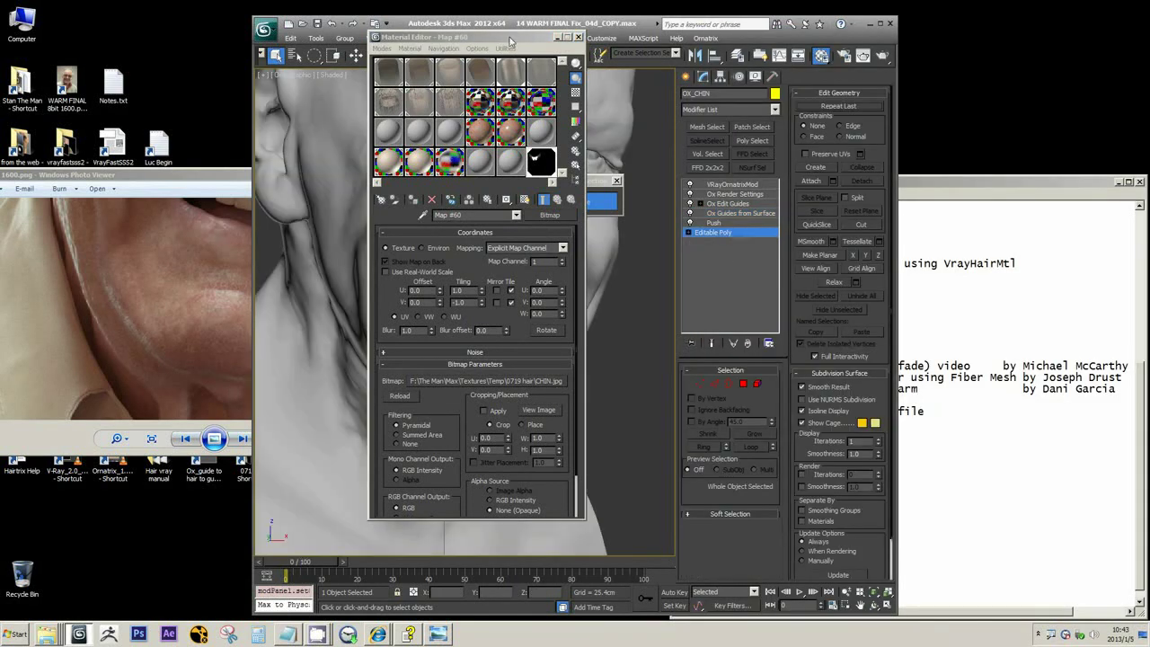
{"action": "left_click_drag", "start_coordinate": [509, 41], "coordinate": [266, 59]}
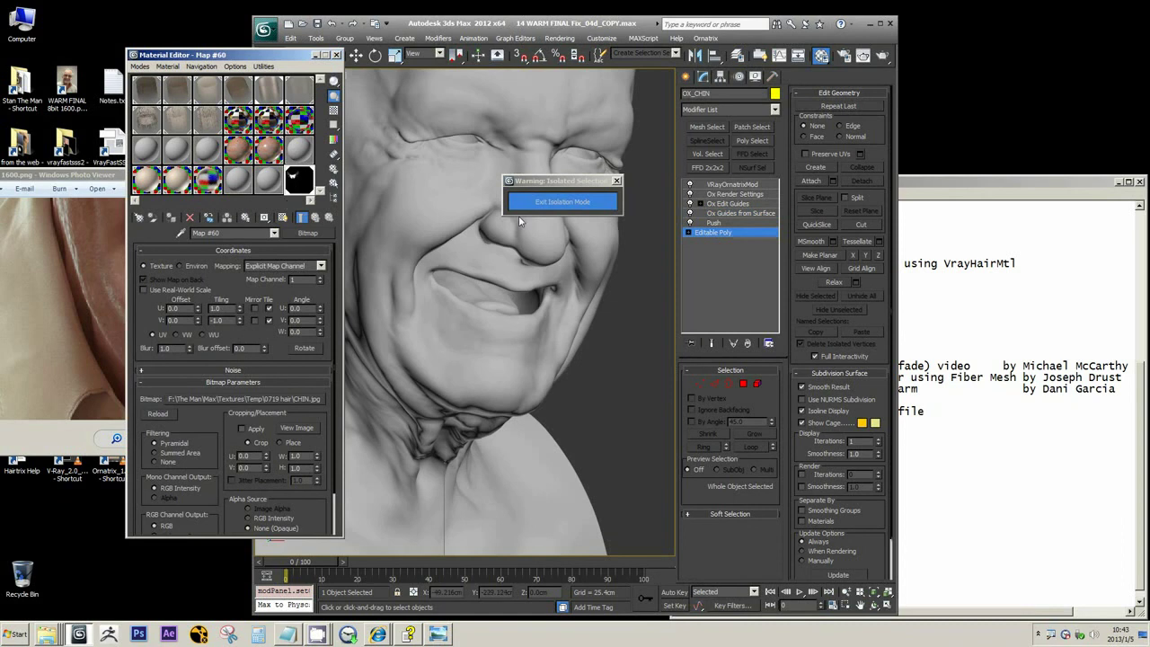
- Change the unused 11 - Default material beside the CHIN.jpg map slot to a VRayMtl
{"action": "left_click", "coordinate": [267, 180]}
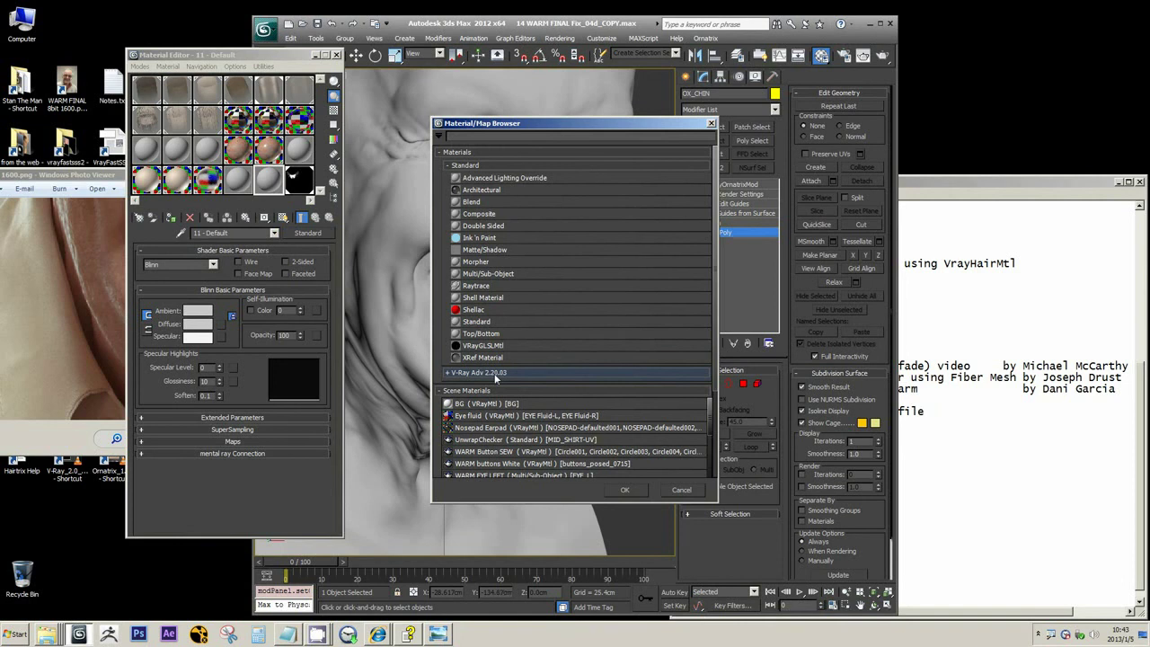
{"action": "left_click", "coordinate": [503, 372]}
{"action": "scroll", "coordinate": [508, 382], "scroll_direction": "down", "scroll_amount": 5}
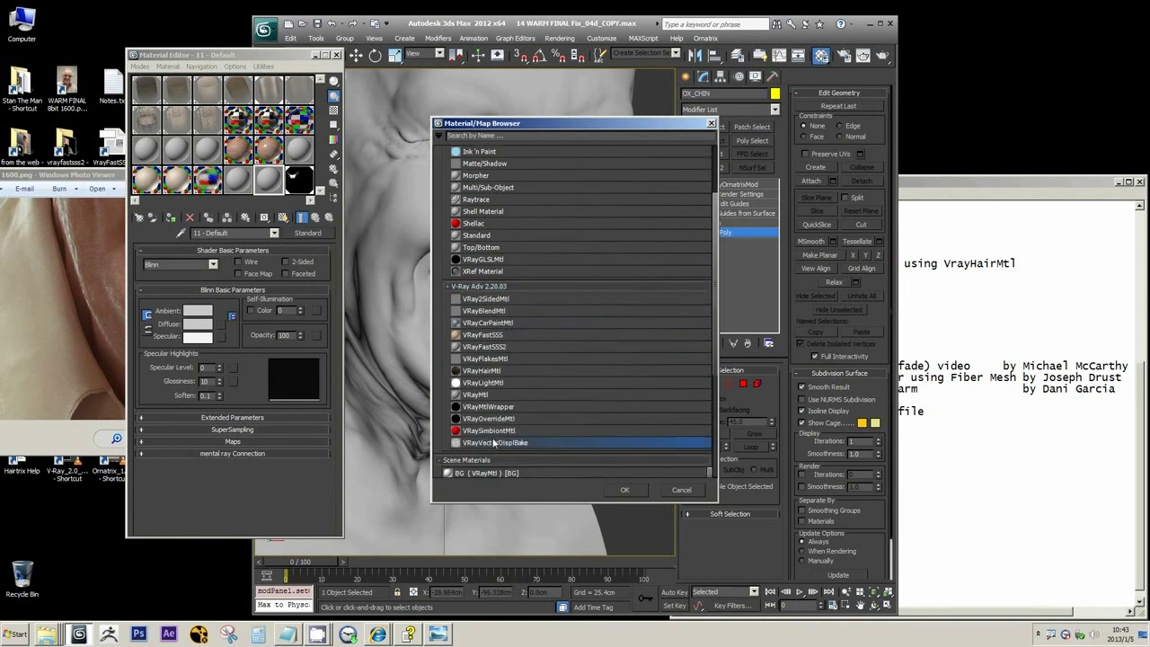
{"action": "left_click", "coordinate": [485, 395]}
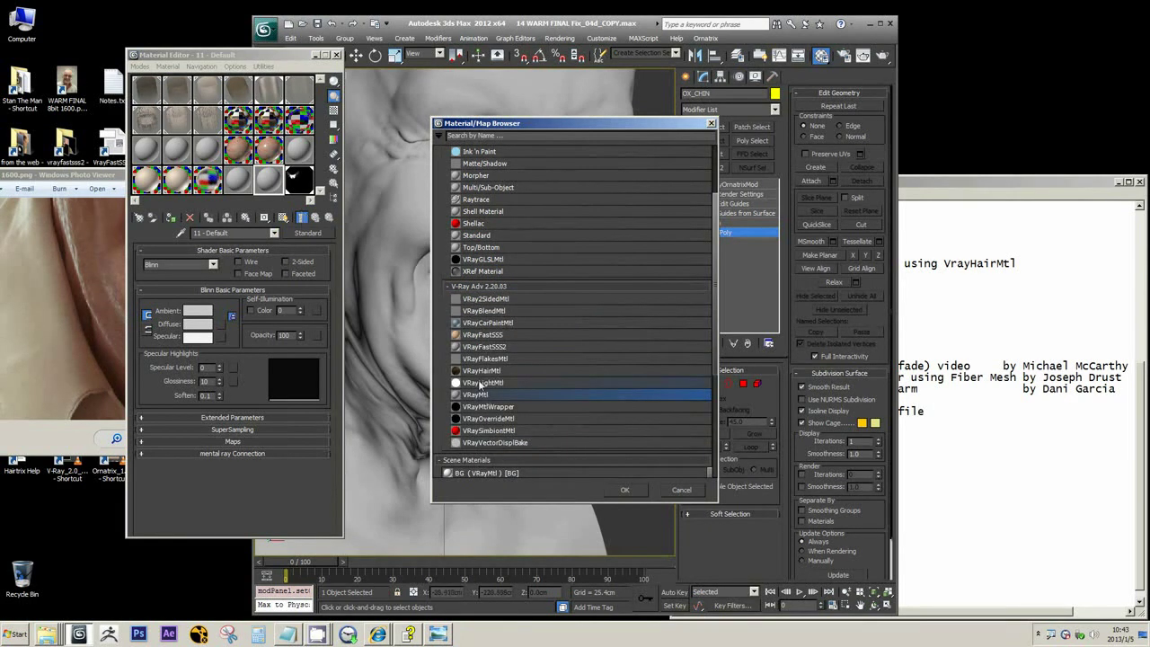
{"action": "left_click", "coordinate": [617, 485]}
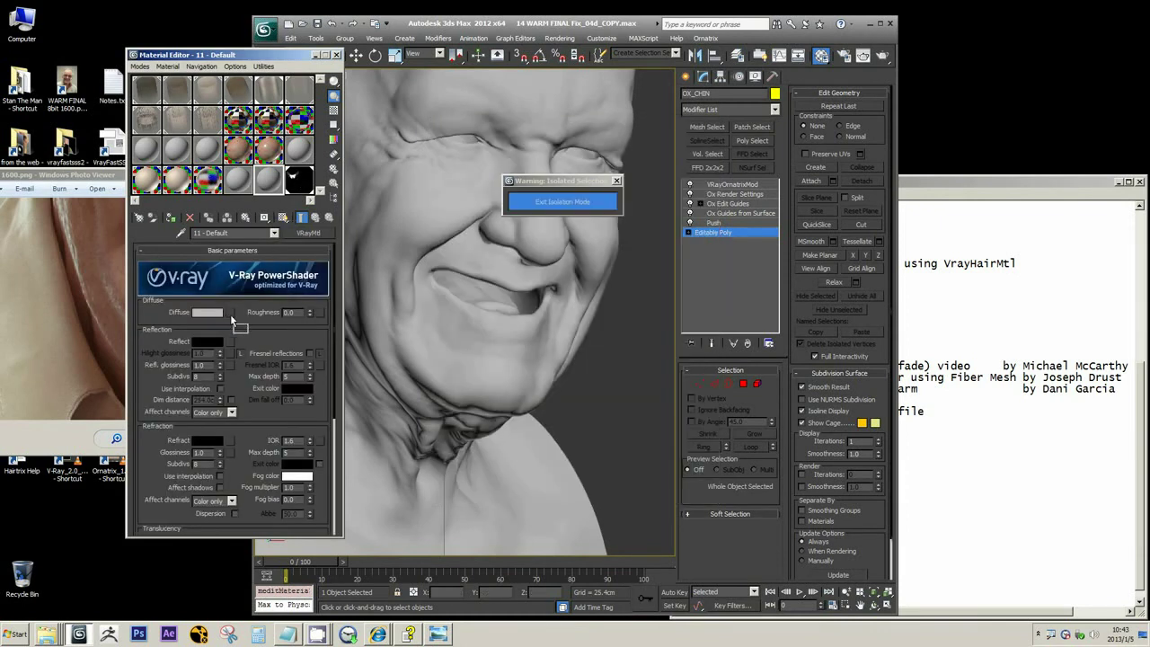
- Use the CHIN.jpg map as the VRayMtl's diffuse map, assign the material to OX_CHIN and show the map in the viewport
{"action": "left_click_drag", "start_coordinate": [231, 316], "coordinate": [230, 314]}
{"action": "left_click", "coordinate": [211, 331]}
{"action": "left_click", "coordinate": [171, 217]}
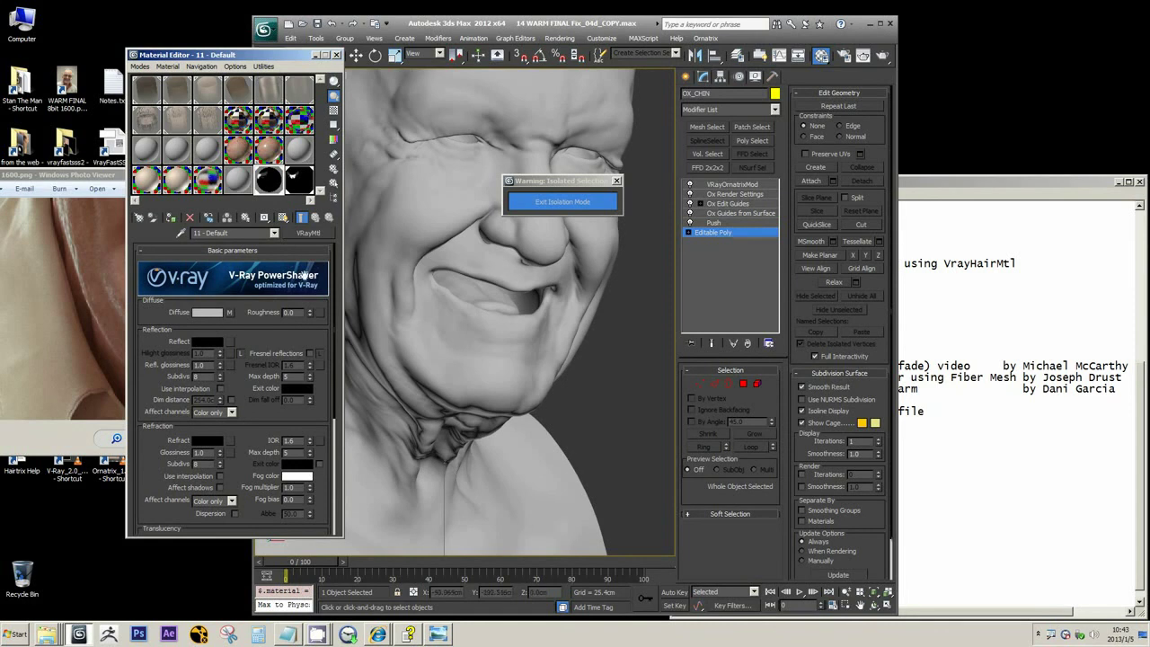
{"action": "left_click", "coordinate": [231, 312]}
{"action": "left_click", "coordinate": [283, 216]}
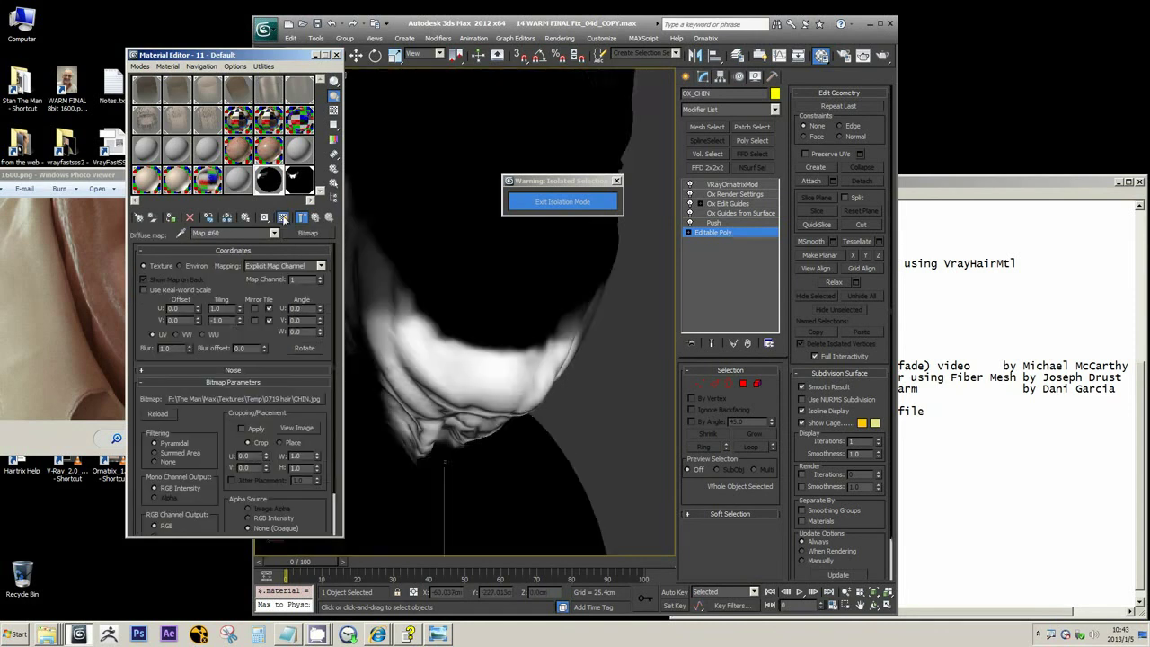
- Compare the white and gray areas of the distribution map on the head with the placement of the chin stubble guides
{"action": "middle_click_drag", "start_coordinate": [508, 313], "coordinate": [535, 343], "text": "alt"}
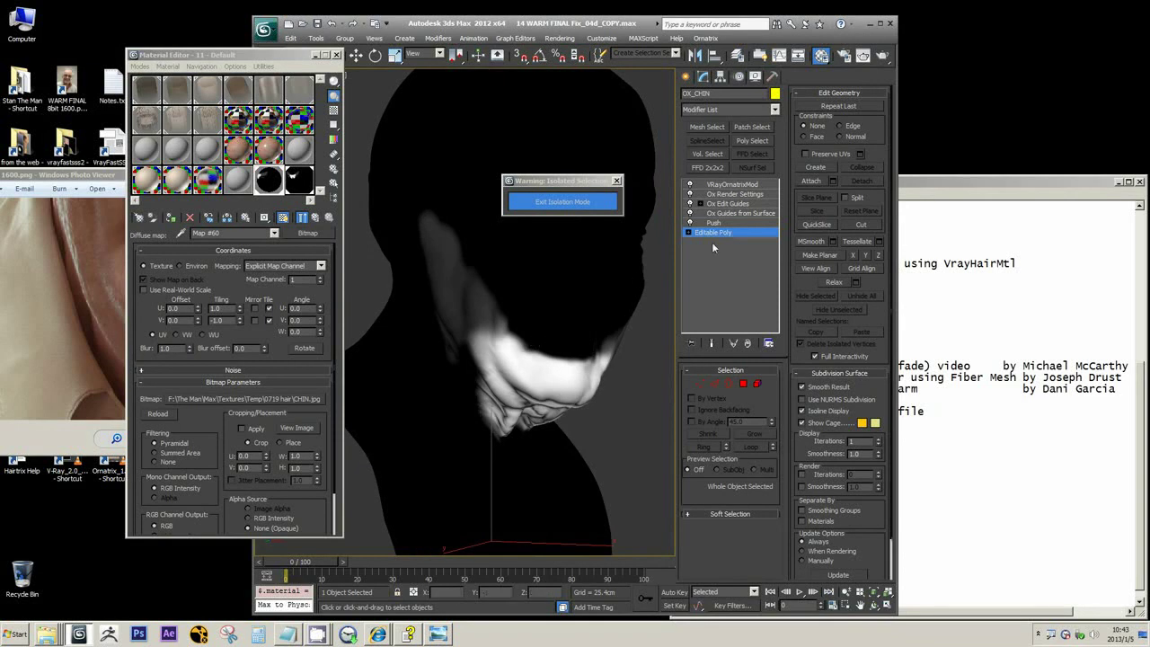
{"action": "left_click", "coordinate": [723, 213]}
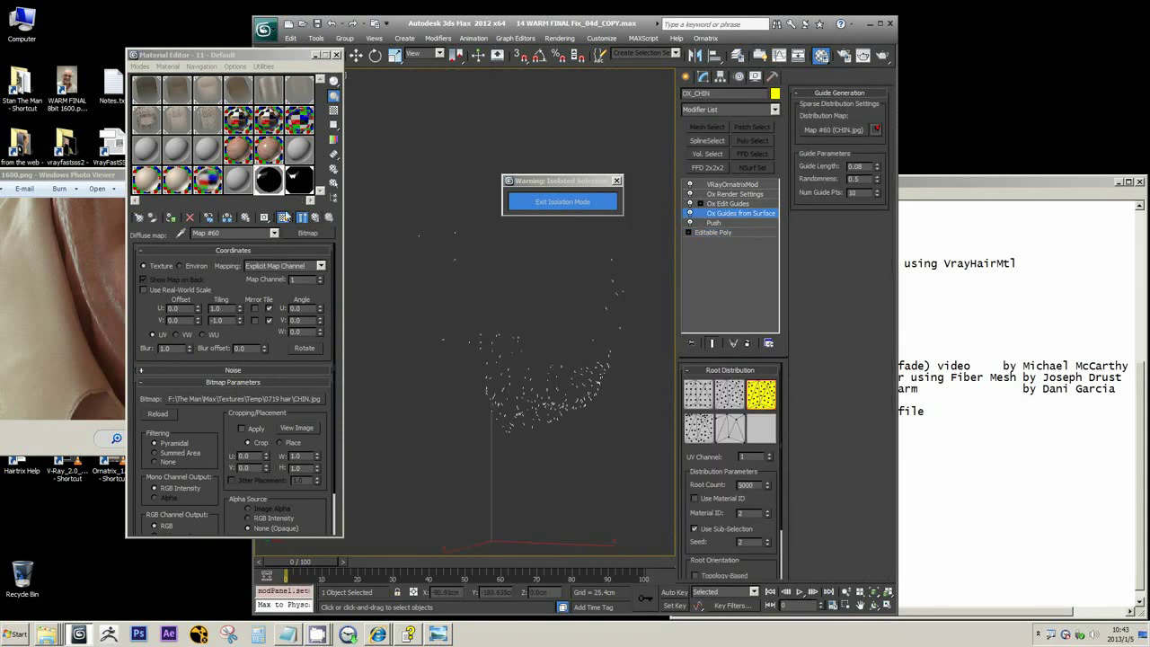
{"action": "left_click", "coordinate": [726, 235]}
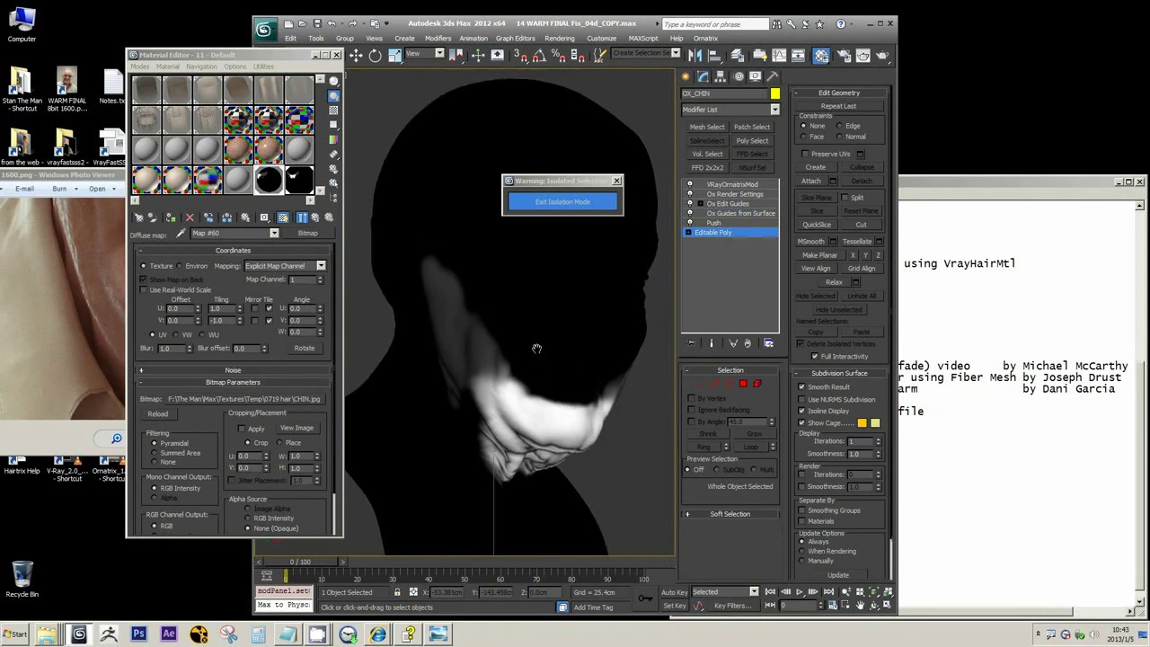
{"action": "middle_click_drag", "start_coordinate": [517, 266], "coordinate": [512, 290], "text": "alt"}
{"action": "scroll", "coordinate": [523, 331], "scroll_direction": "up", "scroll_amount": 3}
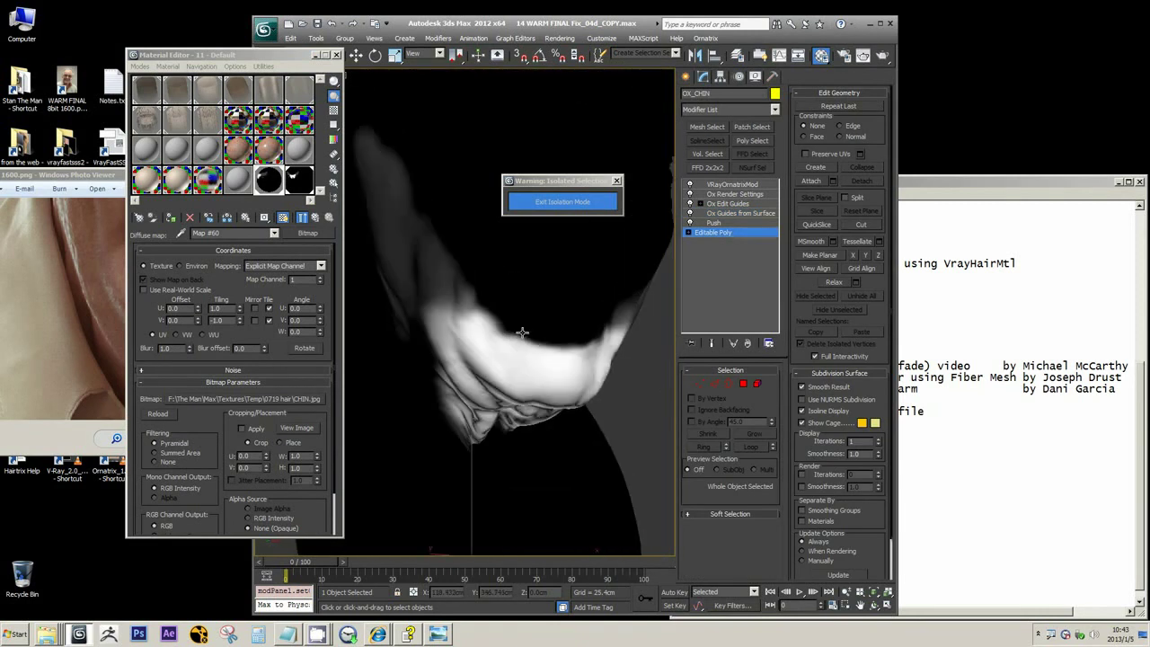
{"action": "middle_click_drag", "start_coordinate": [523, 332], "coordinate": [554, 349], "text": "alt"}
{"action": "middle_click_drag", "start_coordinate": [557, 281], "coordinate": [543, 316]}
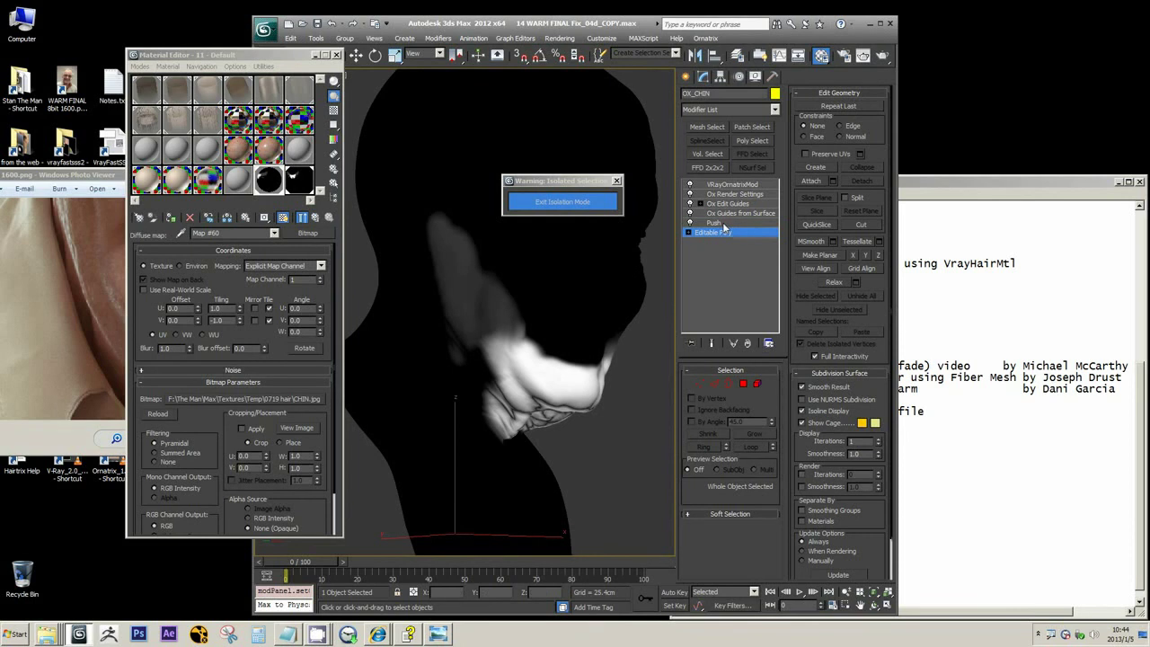
{"action": "middle_click_drag", "start_coordinate": [608, 282], "coordinate": [560, 296], "text": "alt"}
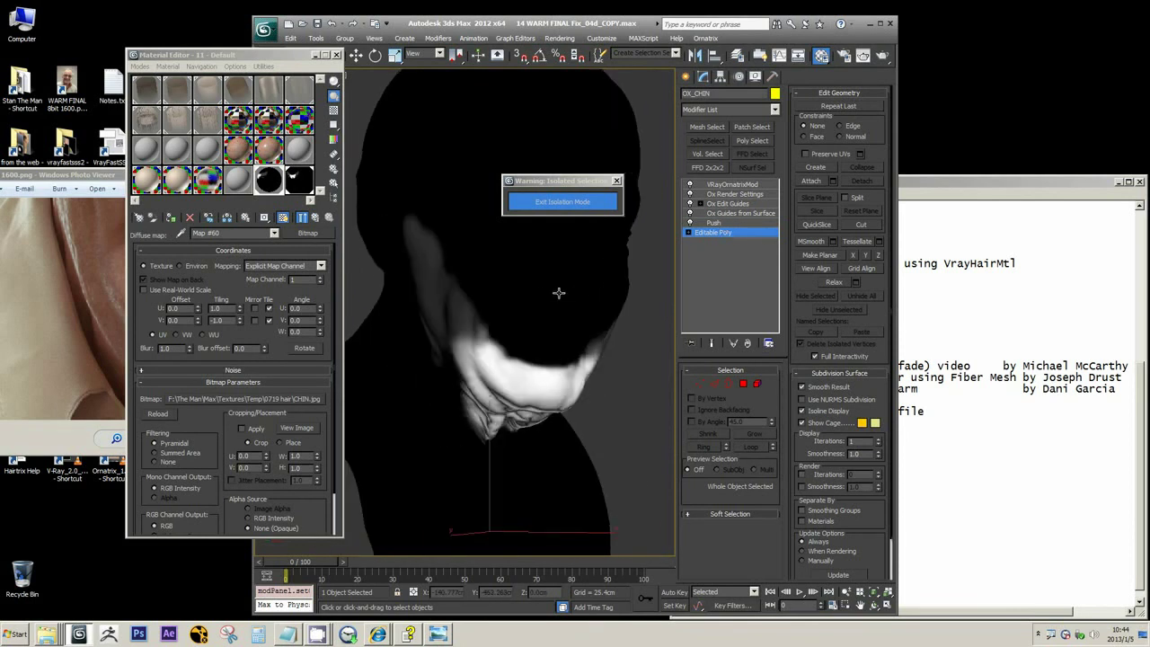
{"action": "middle_click_drag", "start_coordinate": [669, 227], "coordinate": [512, 316], "text": "alt"}
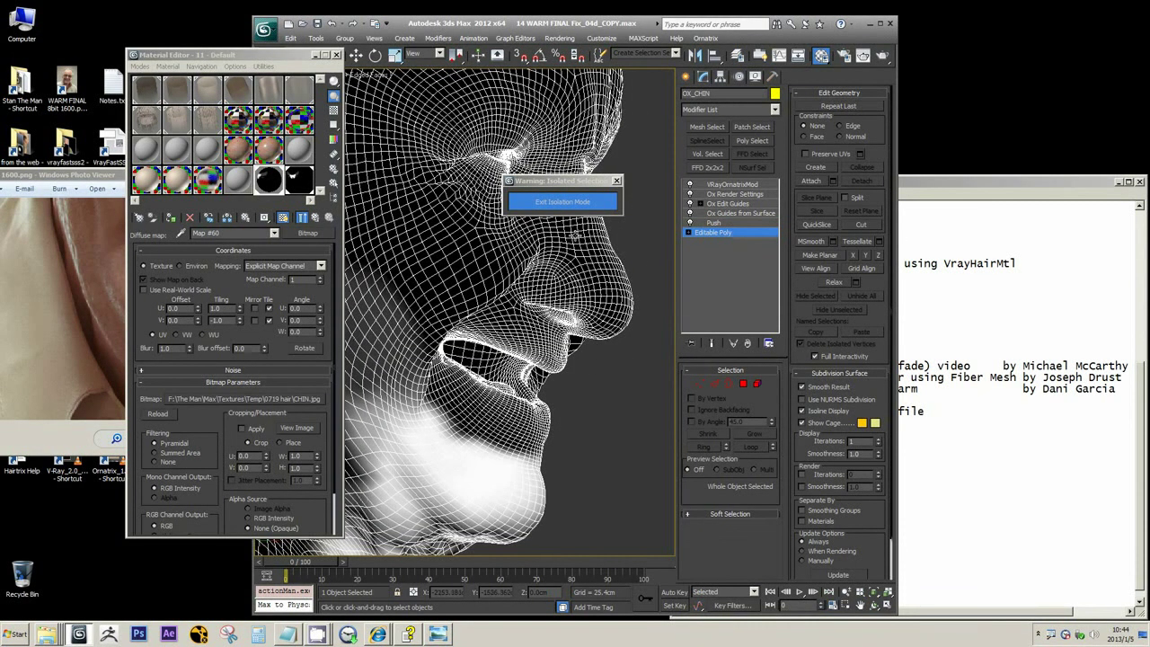
- Examine the head mesh with edged faces in profile, checking the polygon density around the chin, mouth and nose
{"action": "middle_click_drag", "start_coordinate": [573, 236], "coordinate": [571, 277], "text": "alt"}
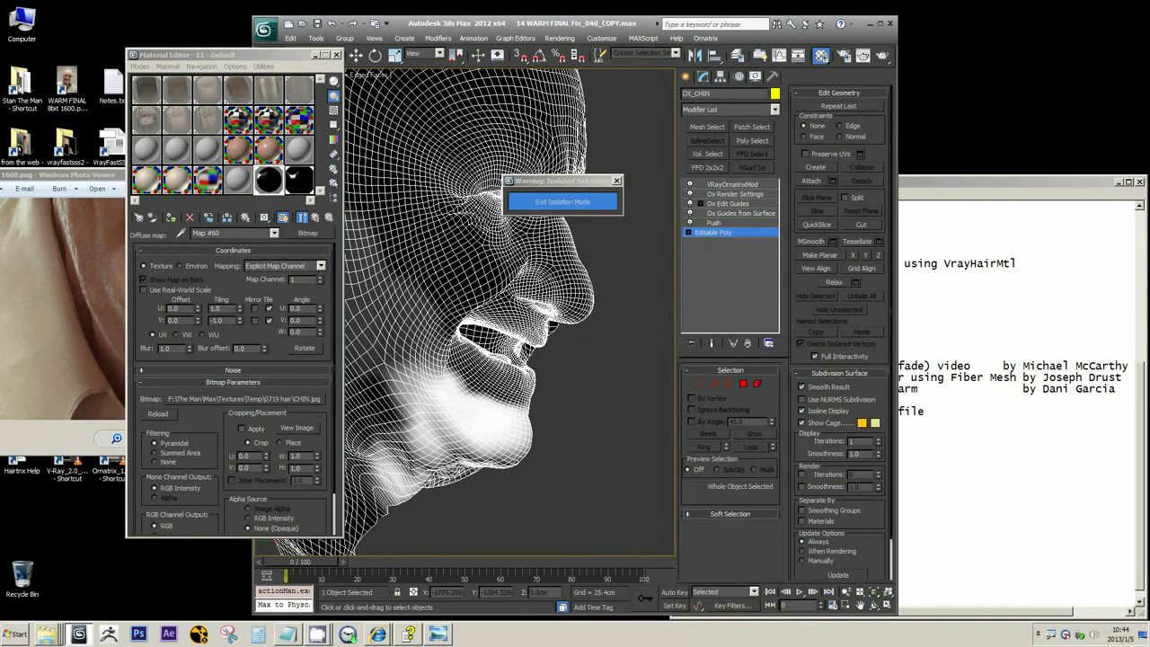
{"action": "scroll", "coordinate": [550, 274], "scroll_direction": "down", "scroll_amount": 2}
{"action": "middle_click_drag", "start_coordinate": [550, 274], "coordinate": [589, 300], "text": "alt"}
{"action": "scroll", "coordinate": [534, 275], "scroll_direction": "down", "scroll_amount": 3}
{"action": "scroll", "coordinate": [500, 294], "scroll_direction": "up", "scroll_amount": 3}
{"action": "scroll", "coordinate": [490, 299], "scroll_direction": "up", "scroll_amount": 2}
{"action": "scroll", "coordinate": [502, 295], "scroll_direction": "up", "scroll_amount": 3}
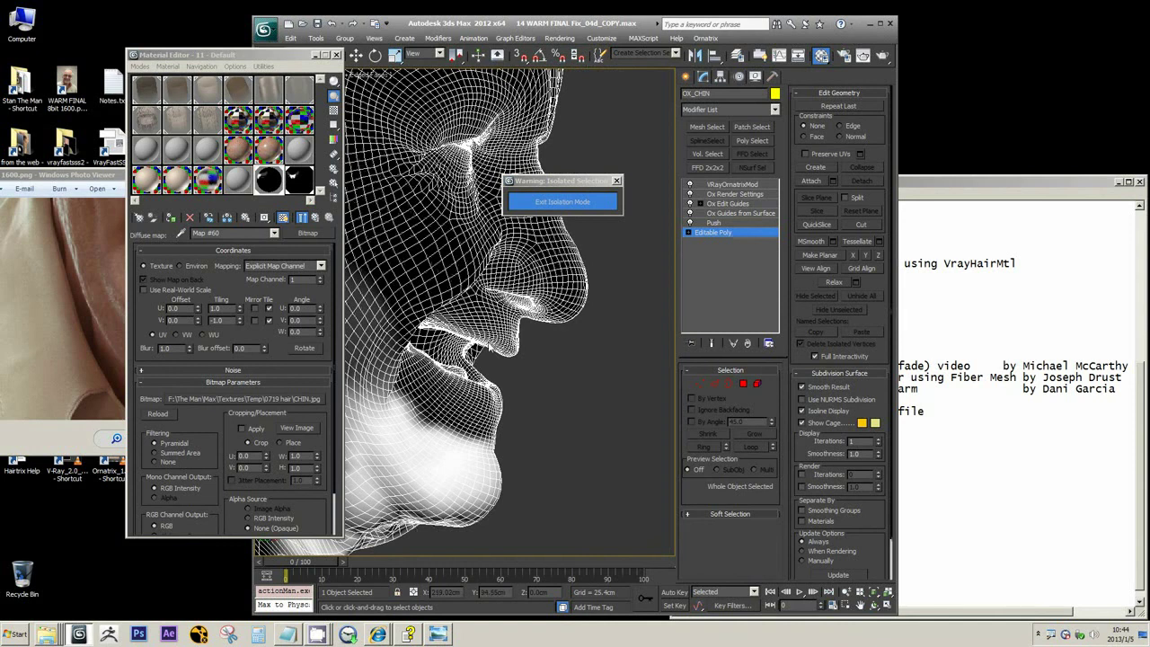
{"action": "mouse_move", "coordinate": [590, 284]}
{"action": "middle_mouse_down"}
{"action": "mouse_move", "coordinate": [625, 289]}
{"action": "mouse_move", "coordinate": [600, 271]}
{"action": "middle_mouse_up"}
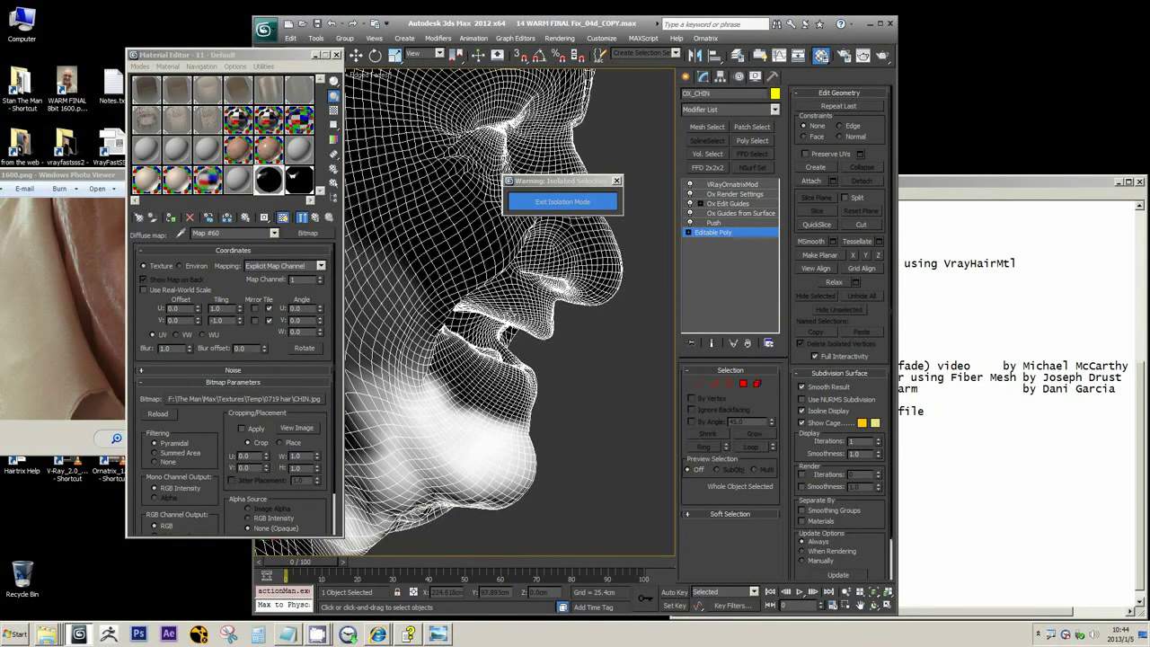
{"action": "middle_click_drag", "start_coordinate": [566, 402], "coordinate": [555, 354]}
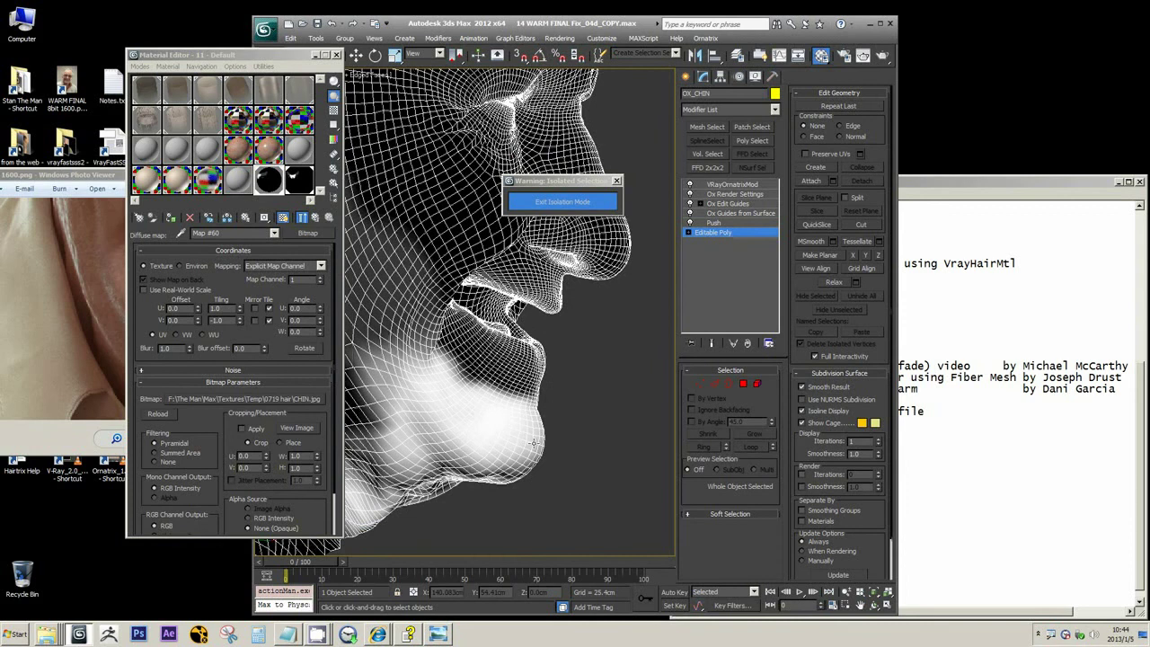
{"action": "middle_click_drag", "start_coordinate": [534, 443], "coordinate": [539, 406]}
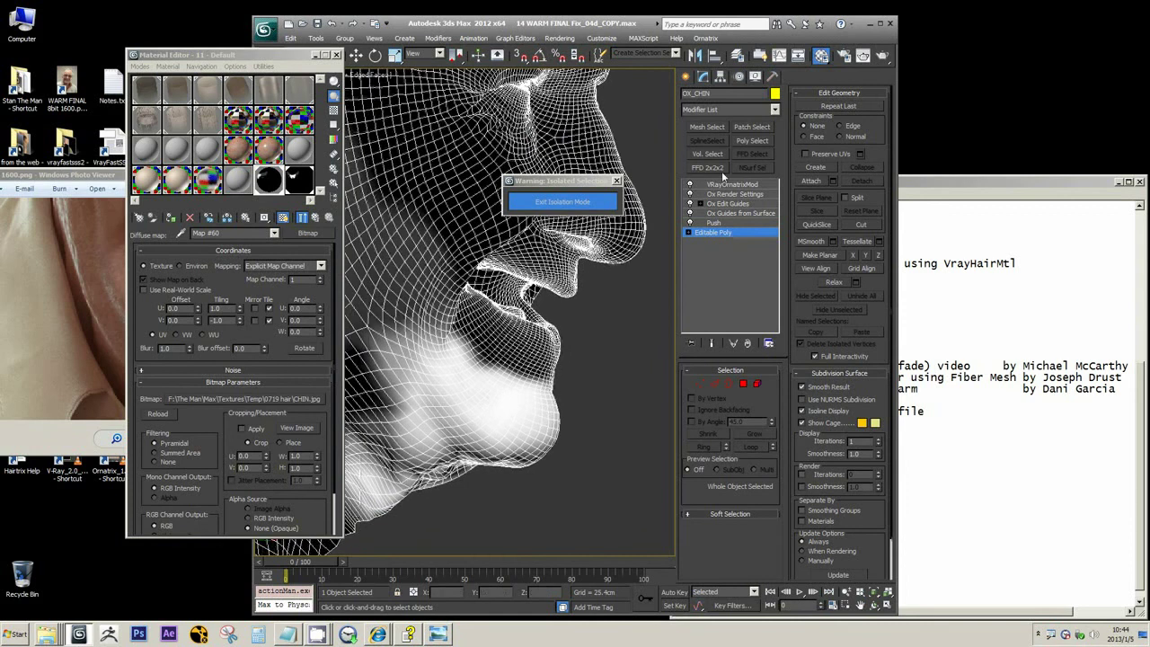
- Exit isolation, check the list of hidden objects without unhiding any, and examine the stubble over the mapped chin mesh
{"action": "left_click", "coordinate": [579, 200]}
{"action": "right_click", "coordinate": [595, 272]}
{"action": "left_click", "coordinate": [638, 229]}
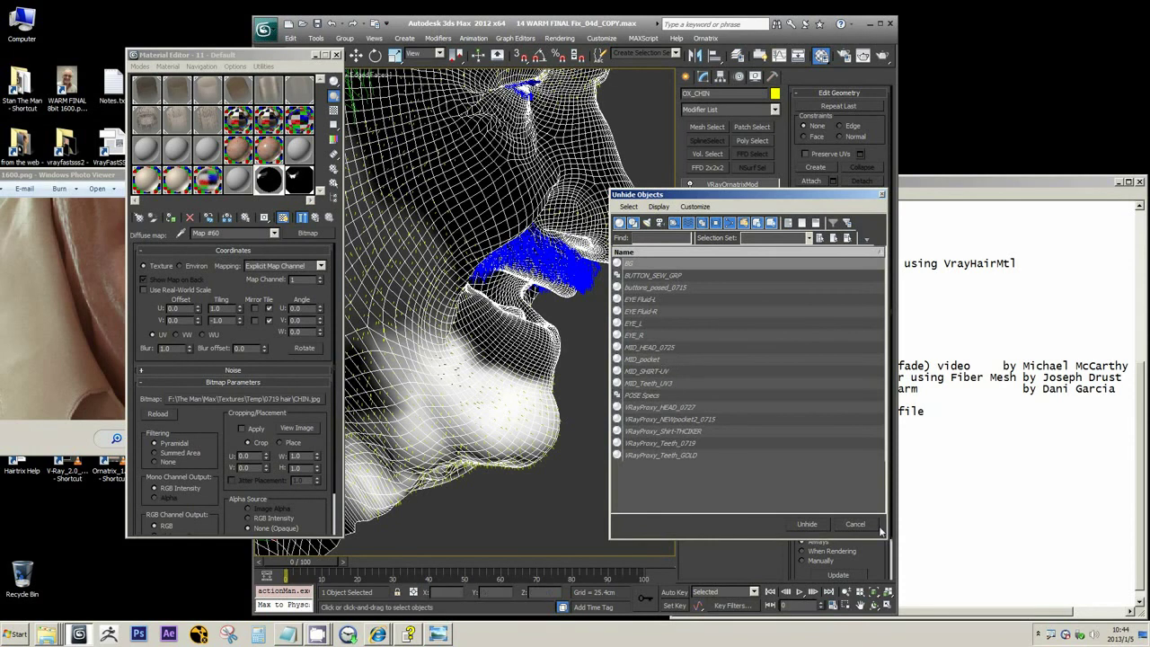
{"action": "left_click", "coordinate": [863, 529]}
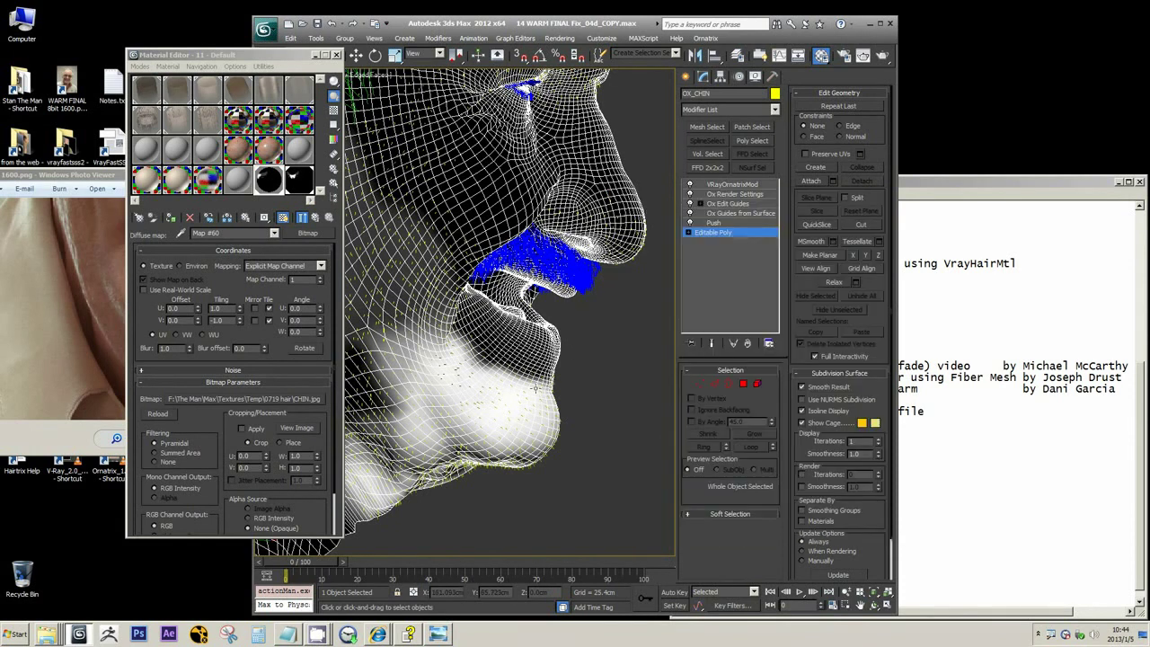
{"action": "middle_click_drag", "start_coordinate": [539, 414], "coordinate": [560, 357], "text": "alt"}
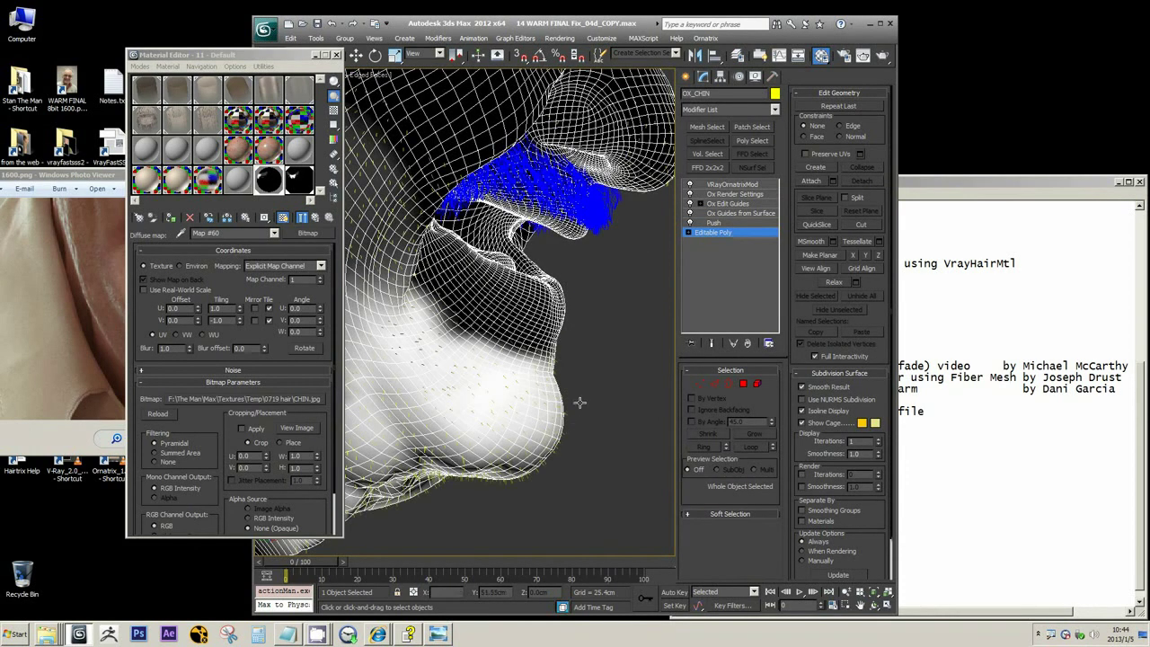
{"action": "middle_click_drag", "start_coordinate": [580, 401], "coordinate": [505, 407], "text": "alt"}
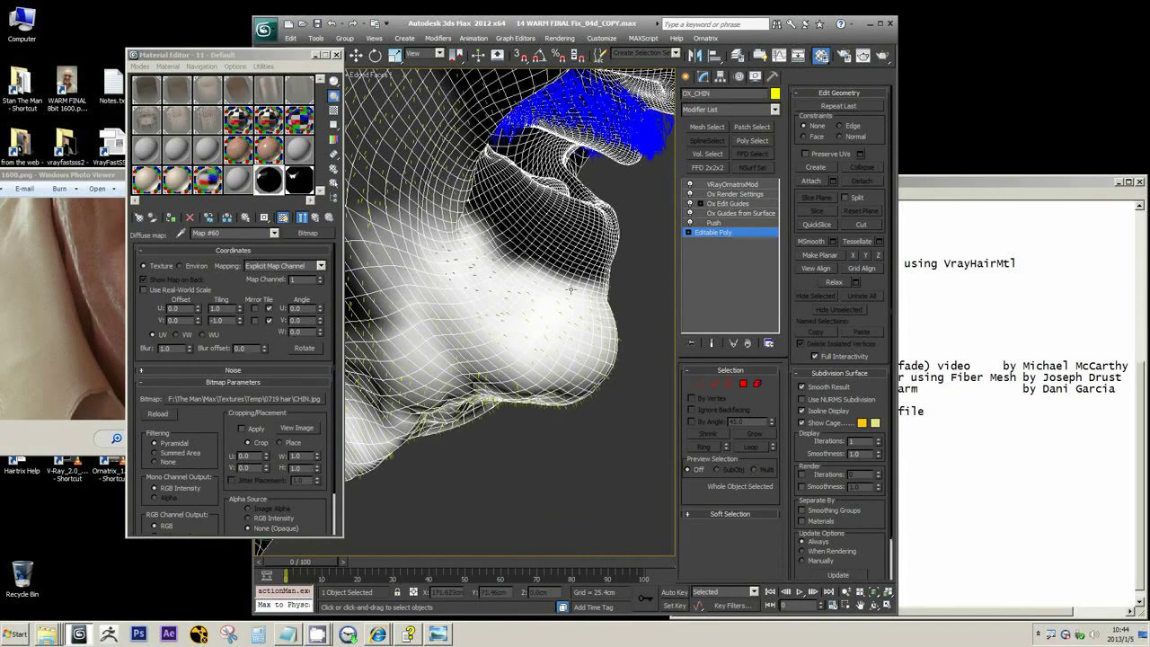
- Examine the head mesh and its chin distribution map from the profile, close up at the mouth and in three-quarter view
{"action": "scroll", "coordinate": [570, 290], "scroll_direction": "down", "scroll_amount": 5}
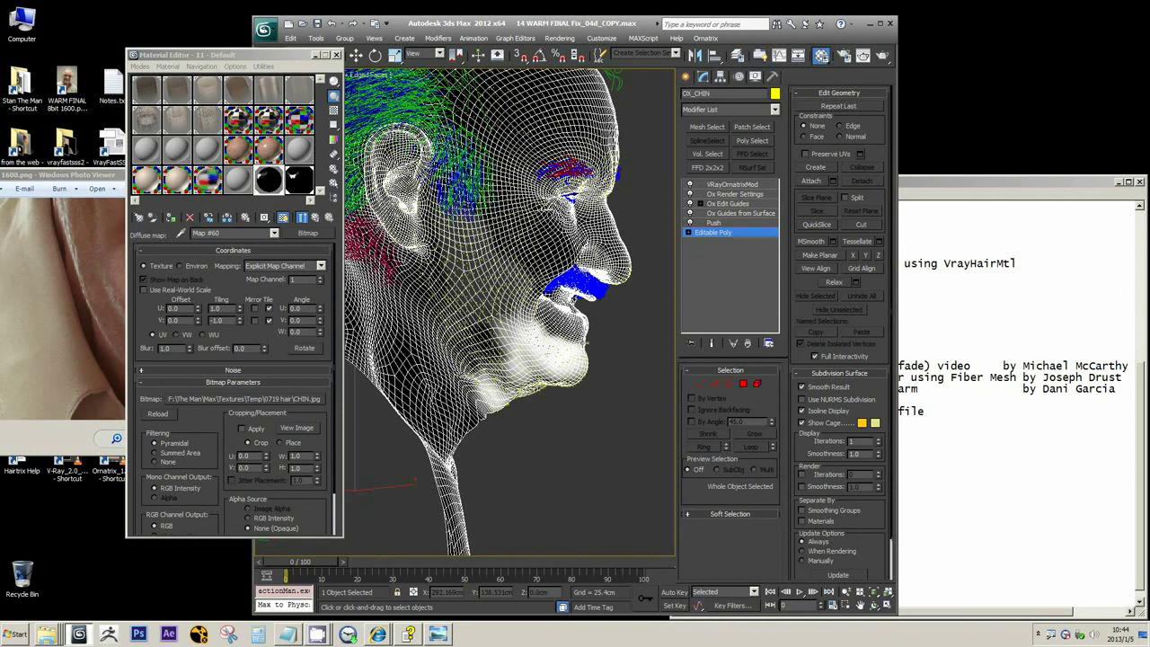
{"action": "middle_click_drag", "start_coordinate": [590, 364], "coordinate": [414, 292], "text": "alt"}
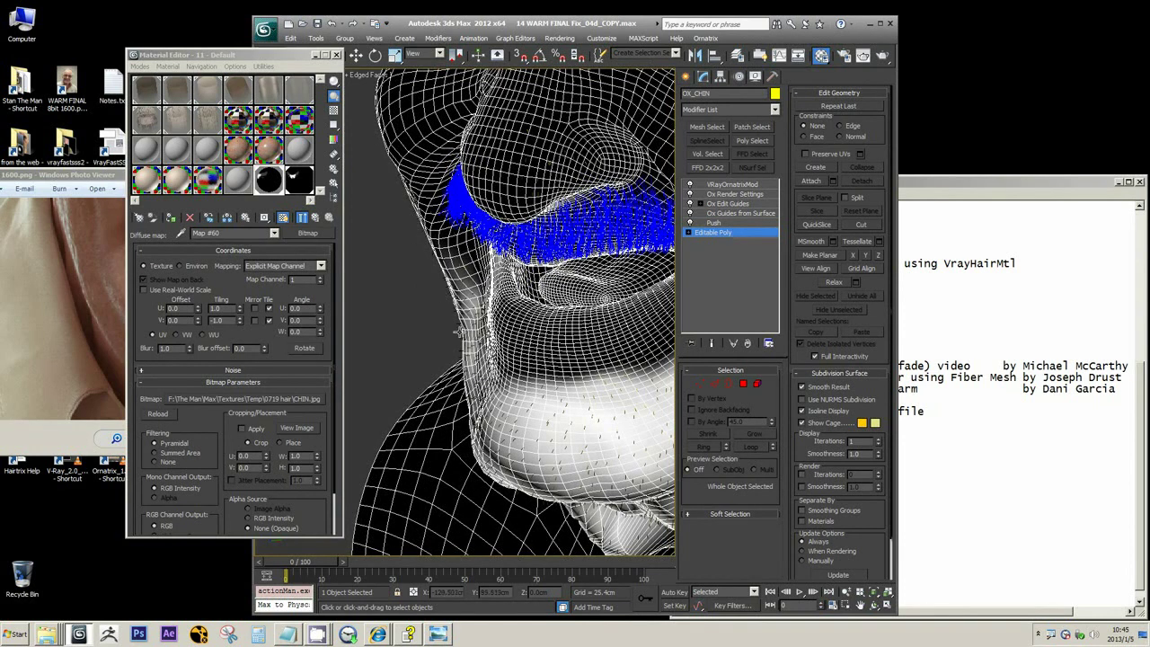
{"action": "middle_click_drag", "start_coordinate": [450, 293], "coordinate": [503, 313], "text": "alt"}
{"action": "scroll", "coordinate": [530, 290], "scroll_direction": "down", "scroll_amount": 4}
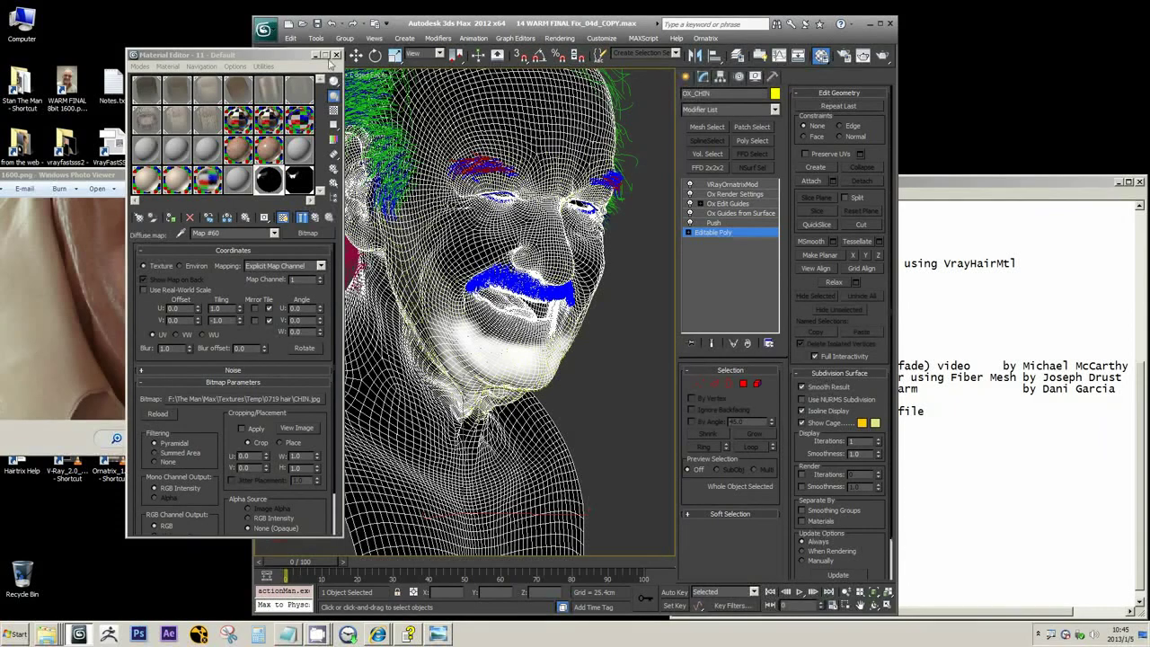
- Move the Material Editor clear of the viewport, select OX_EYEBROW_L-DARK from the scene object list and frame it in the view
{"action": "left_click_drag", "start_coordinate": [301, 58], "coordinate": [196, 109]}
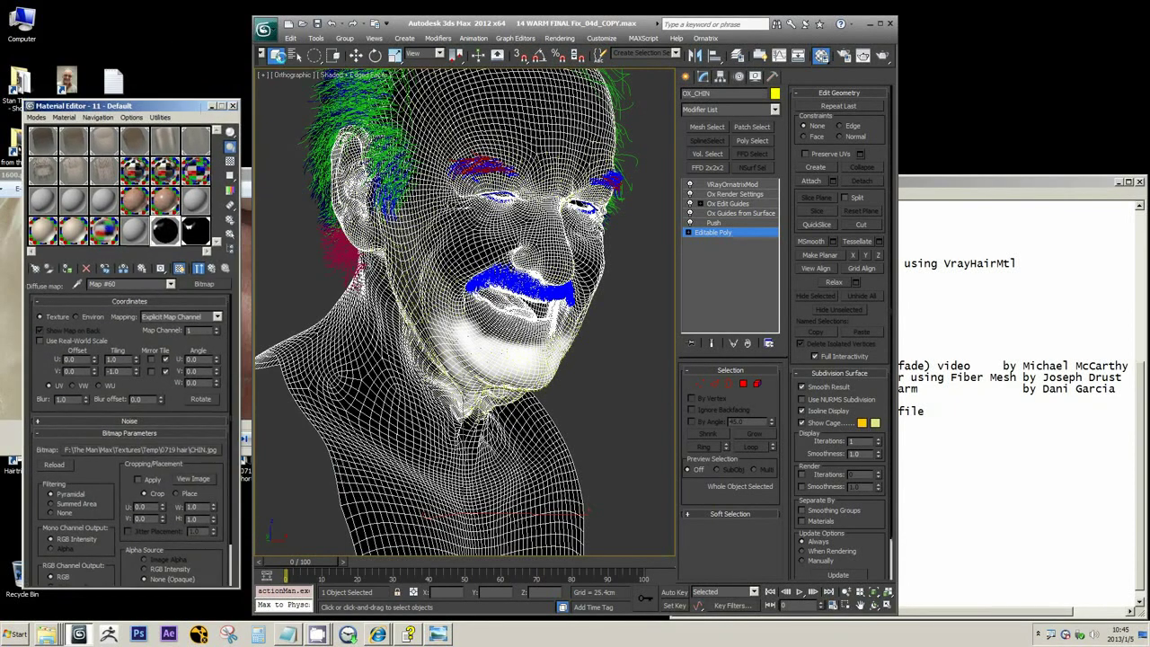
{"action": "left_click", "coordinate": [295, 56]}
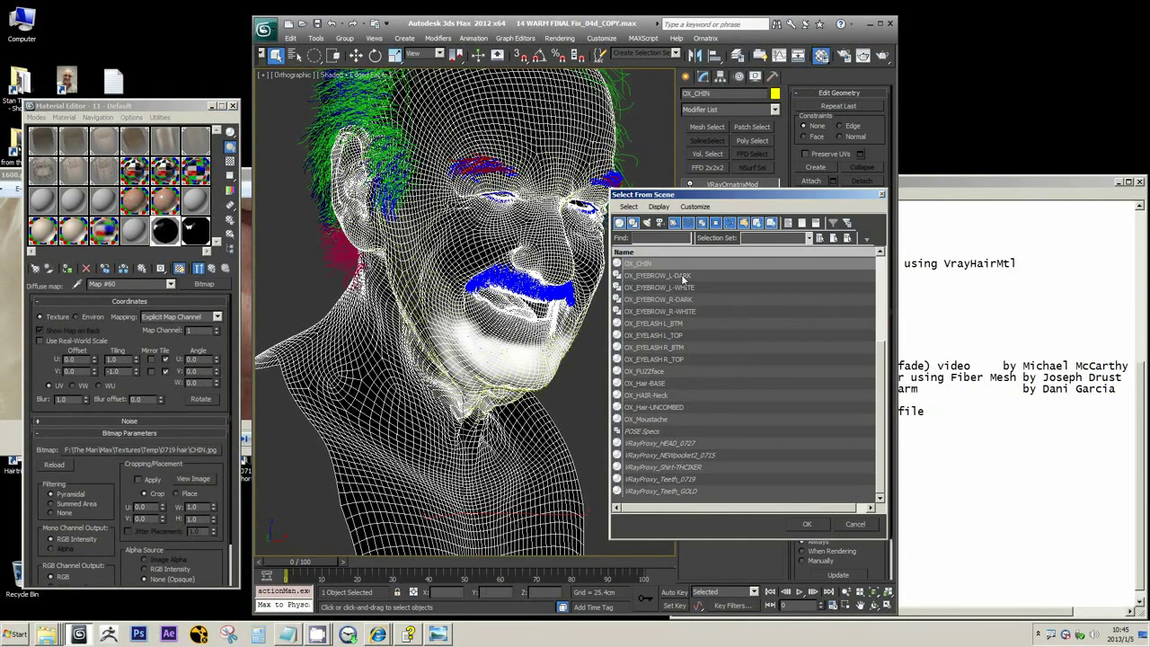
{"action": "scroll", "coordinate": [669, 290], "scroll_direction": "up", "scroll_amount": 1}
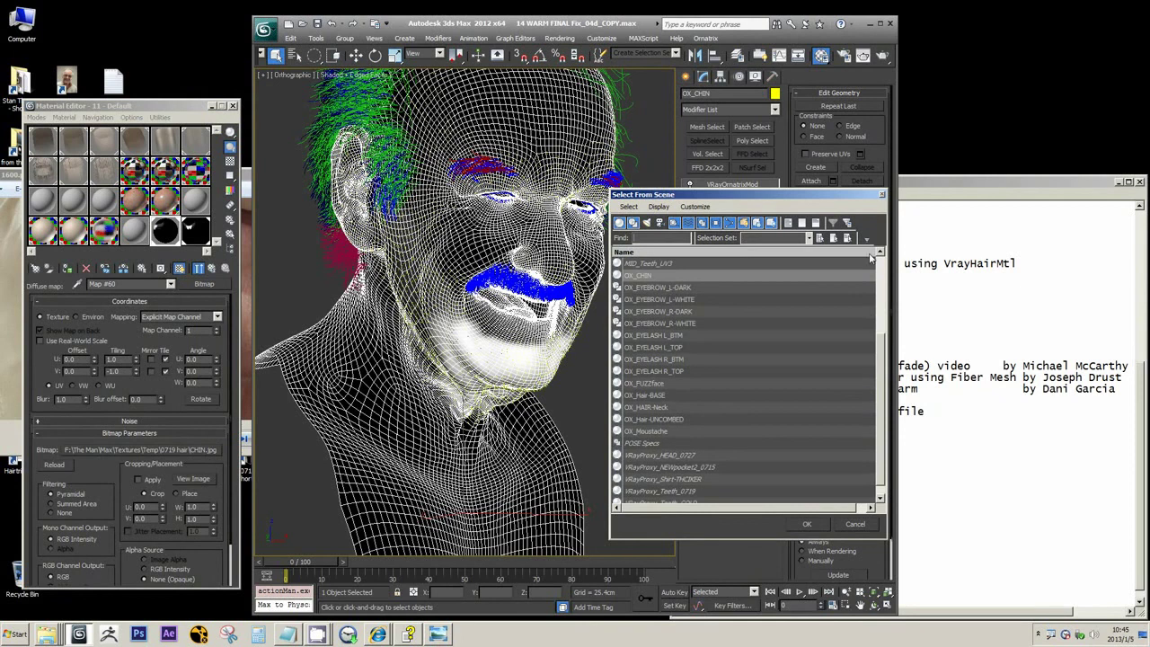
{"action": "left_click", "coordinate": [669, 289]}
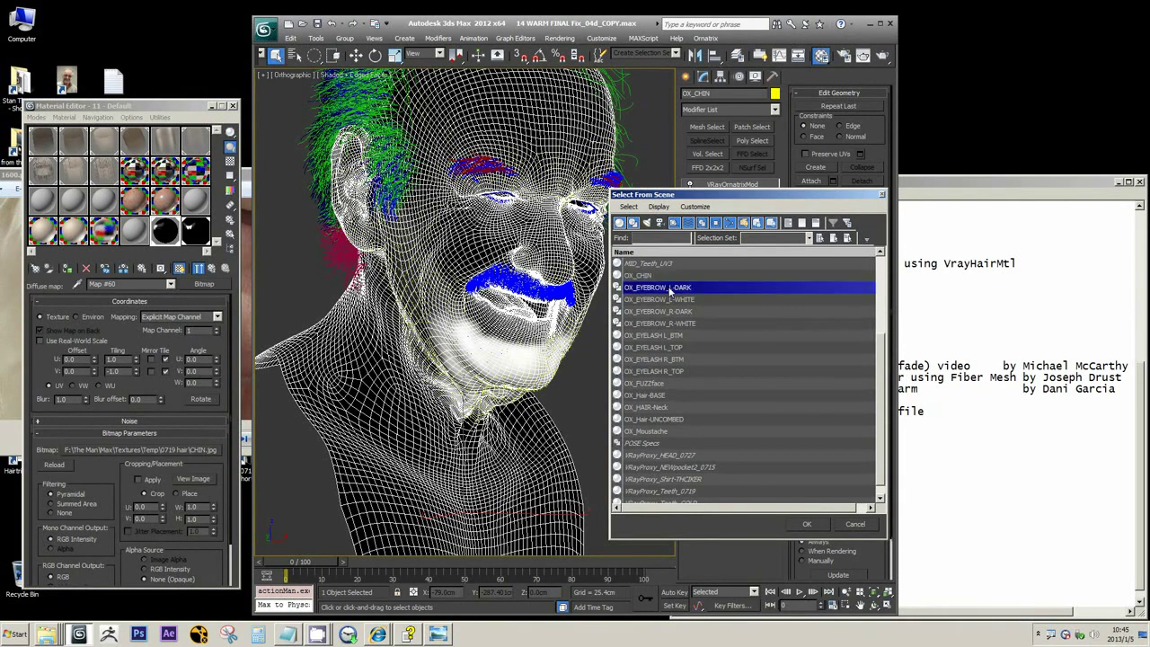
{"action": "double_click", "coordinate": [669, 288]}
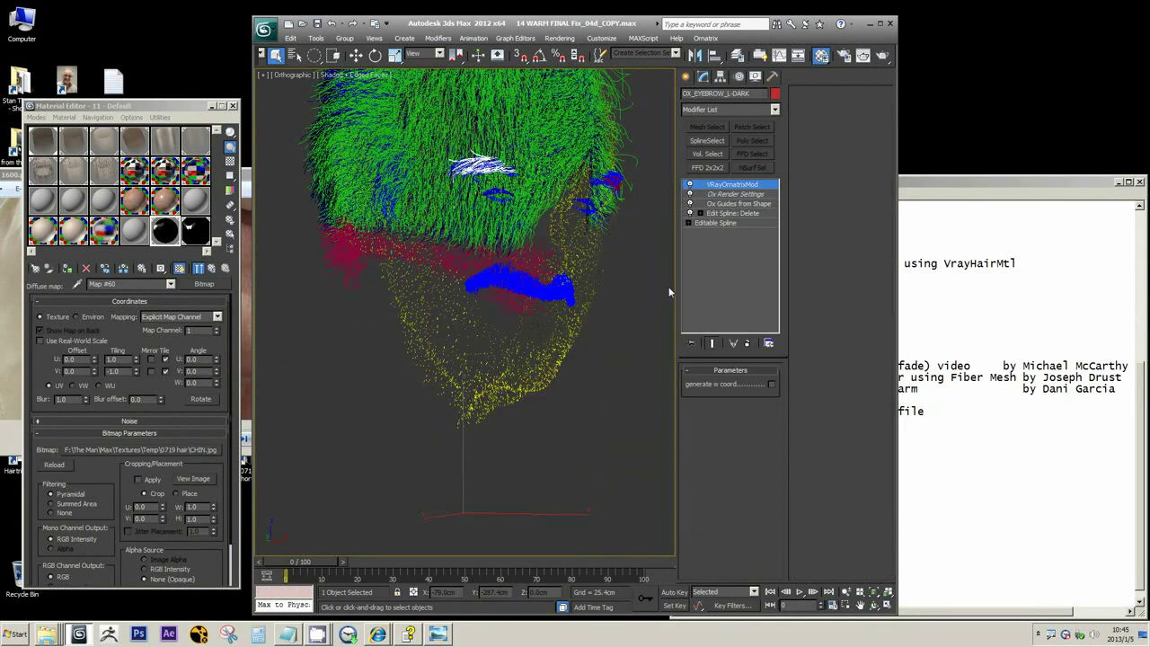
{"action": "key", "text": "z"}
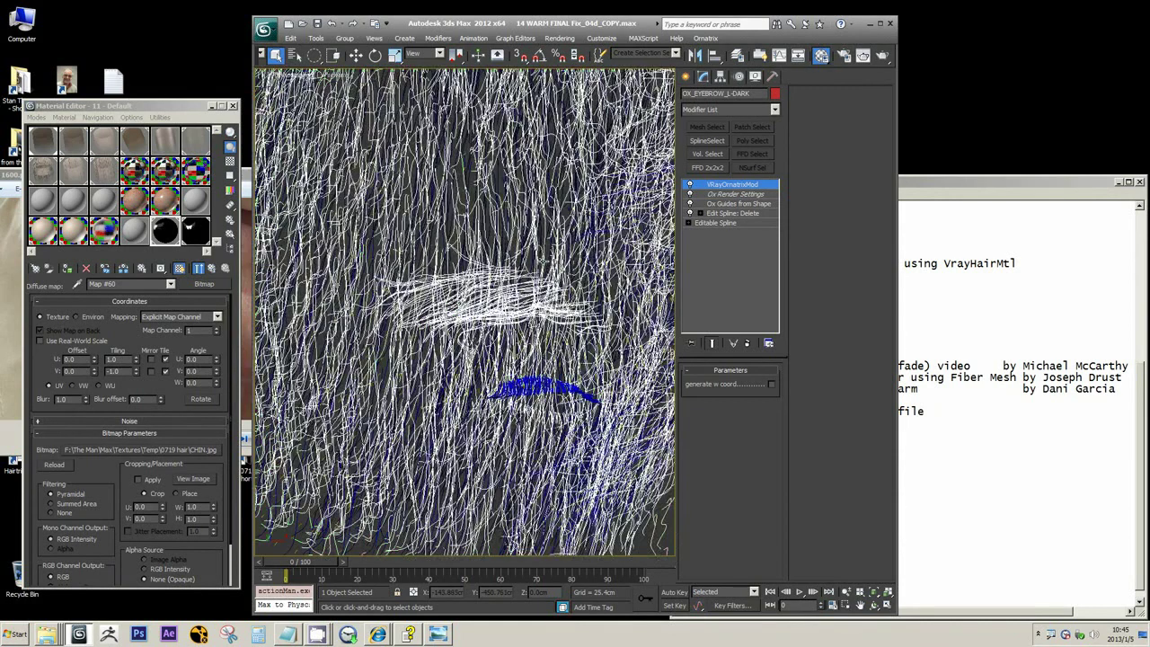
{"action": "scroll", "coordinate": [542, 262], "scroll_direction": "down", "scroll_amount": 4}
{"action": "scroll", "coordinate": [543, 261], "scroll_direction": "up", "scroll_amount": 2}
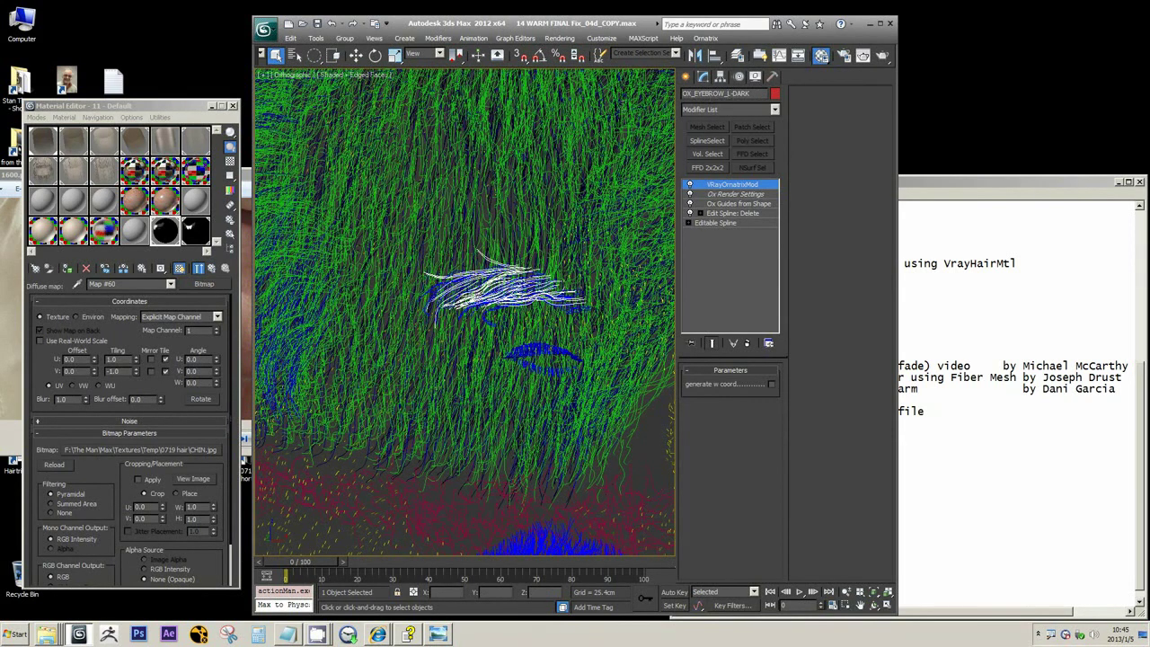
- Examine the eyebrow above the glasses in the WARM FINAL 8bit 1600.png render and place its window over the viewport
{"action": "left_click", "coordinate": [7, 217]}
{"action": "left_click_drag", "start_coordinate": [274, 220], "coordinate": [211, 362]}
{"action": "left_click_drag", "start_coordinate": [216, 232], "coordinate": [212, 374]}
{"action": "scroll", "coordinate": [154, 257], "scroll_direction": "up", "scroll_amount": 6}
{"action": "left_click_drag", "start_coordinate": [144, 262], "coordinate": [171, 236]}
{"action": "scroll", "coordinate": [173, 272], "scroll_direction": "down", "scroll_amount": 2}
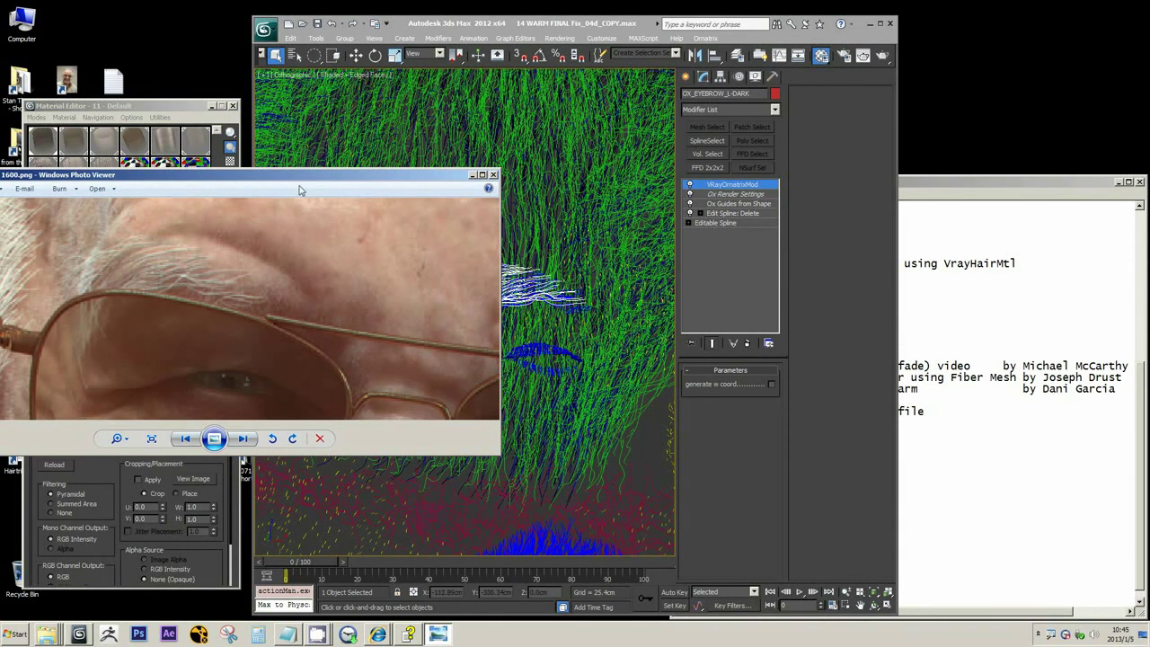
{"action": "left_click_drag", "start_coordinate": [304, 182], "coordinate": [808, 239]}
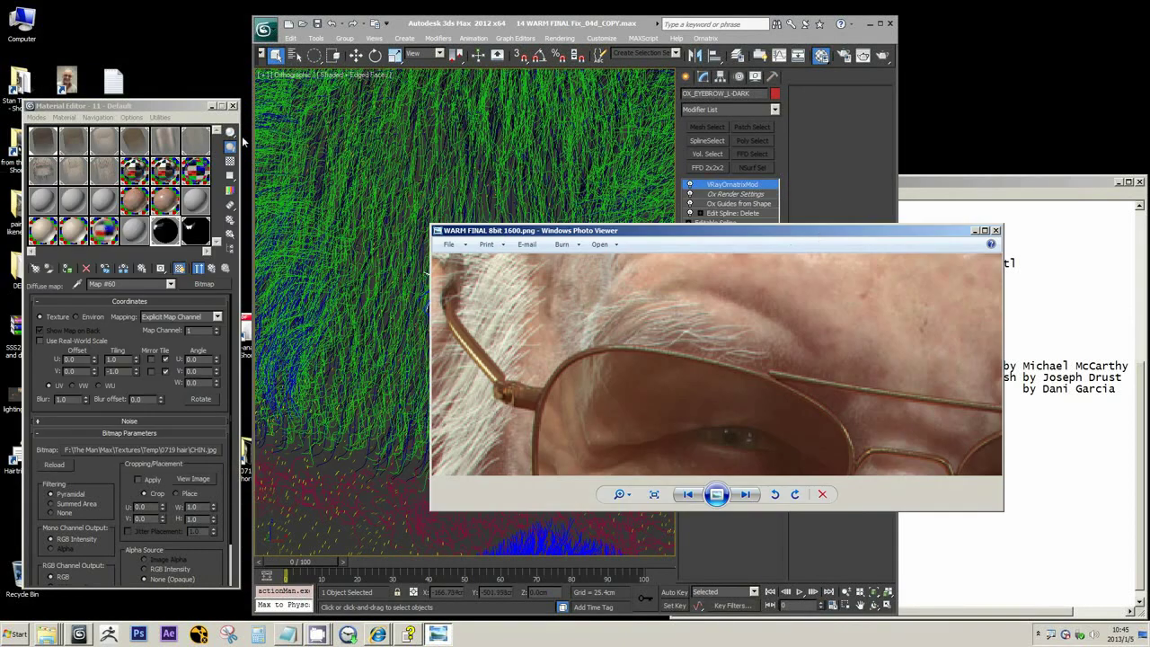
{"action": "left_click_drag", "start_coordinate": [101, 106], "coordinate": [229, 403]}
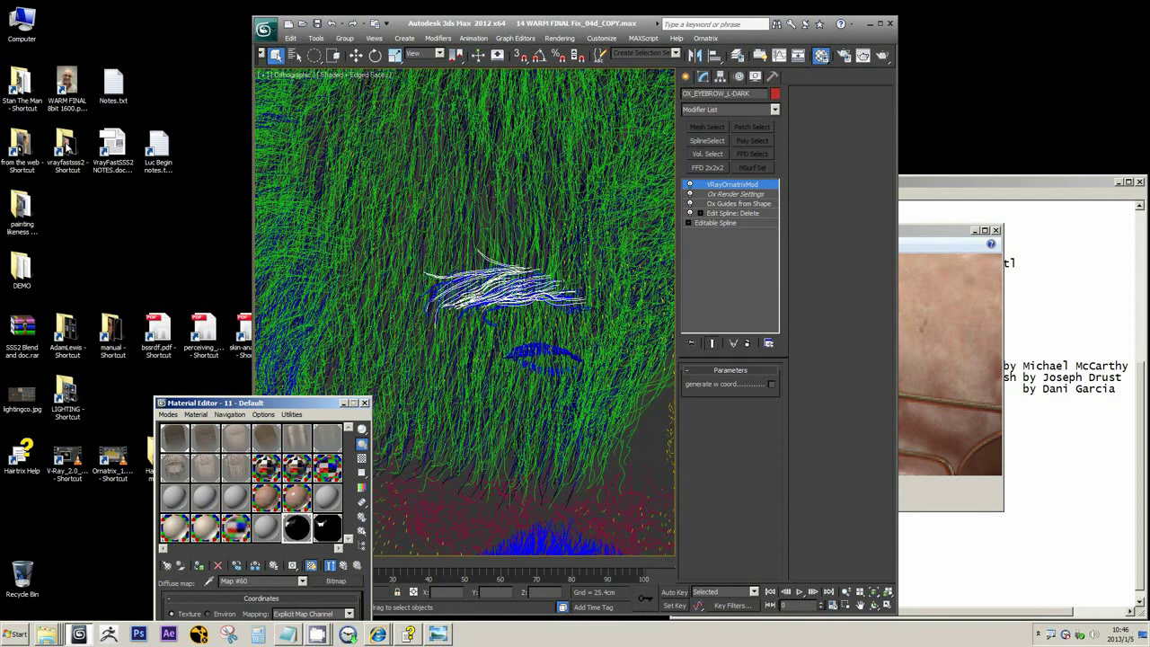
{"action": "left_click", "coordinate": [22, 97]}
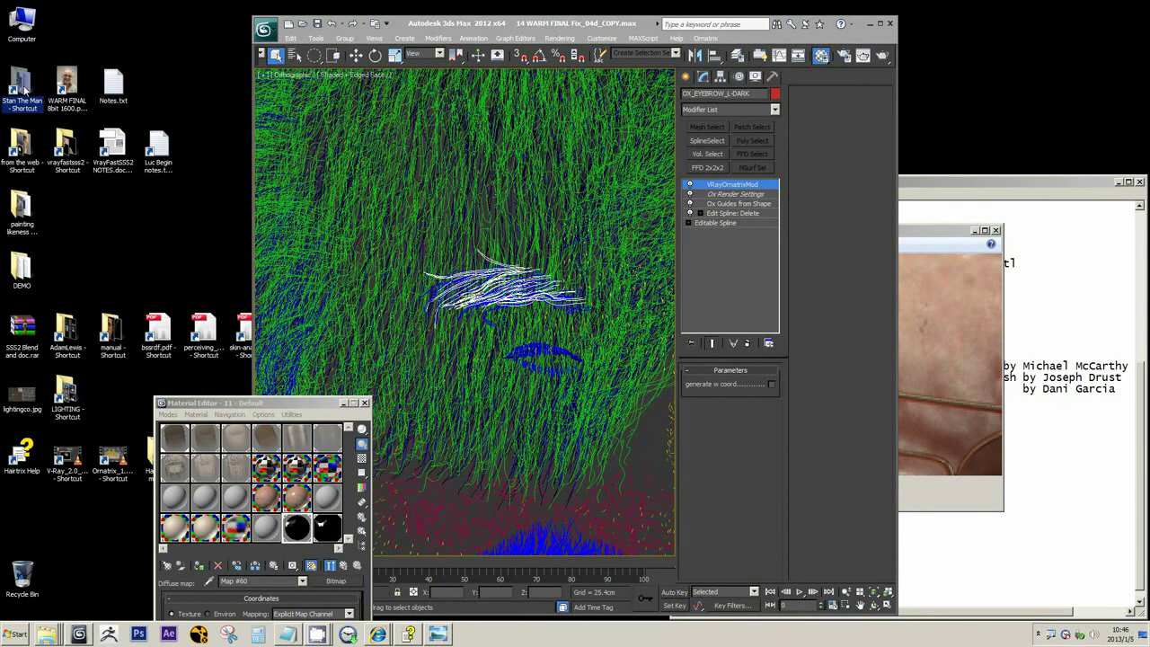
{"action": "right_click", "coordinate": [22, 83]}
{"action": "left_click", "coordinate": [40, 92]}
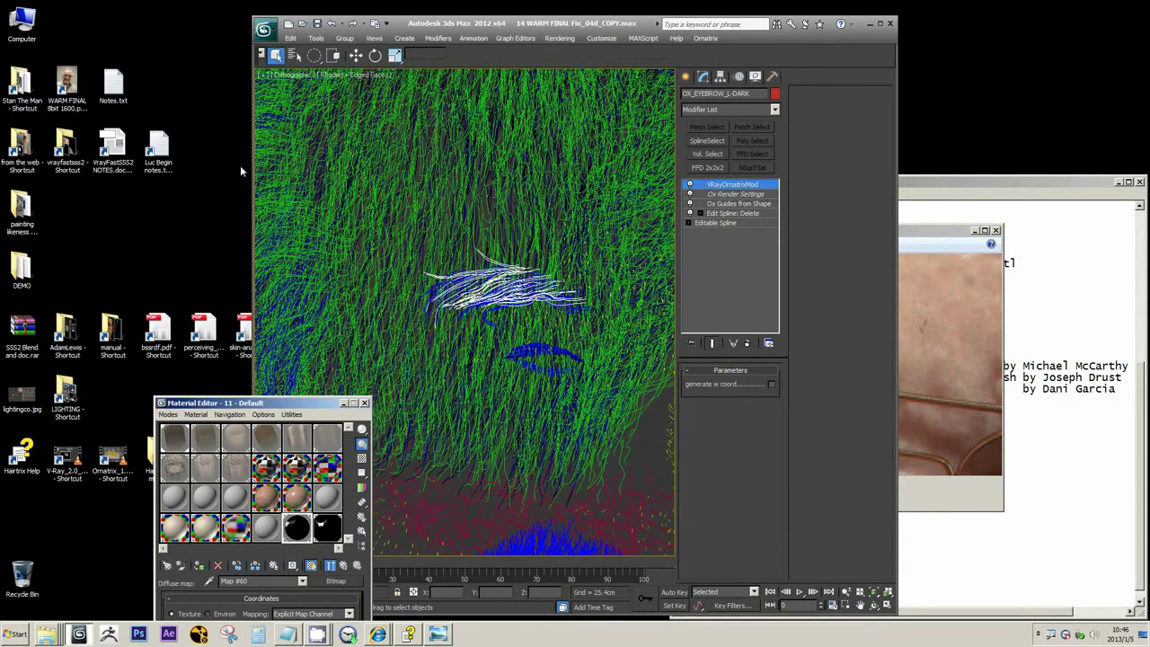
{"action": "double_click", "coordinate": [341, 313]}
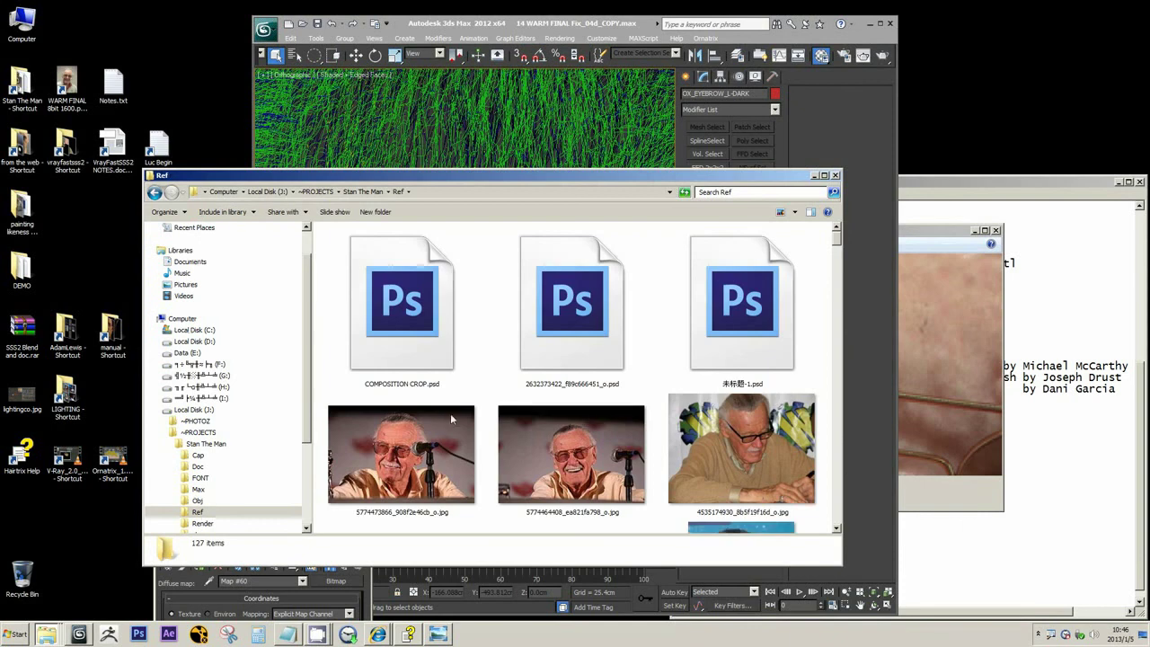
{"action": "left_click", "coordinate": [403, 472]}
{"action": "scroll", "coordinate": [404, 472], "scroll_direction": "down", "scroll_amount": 3}
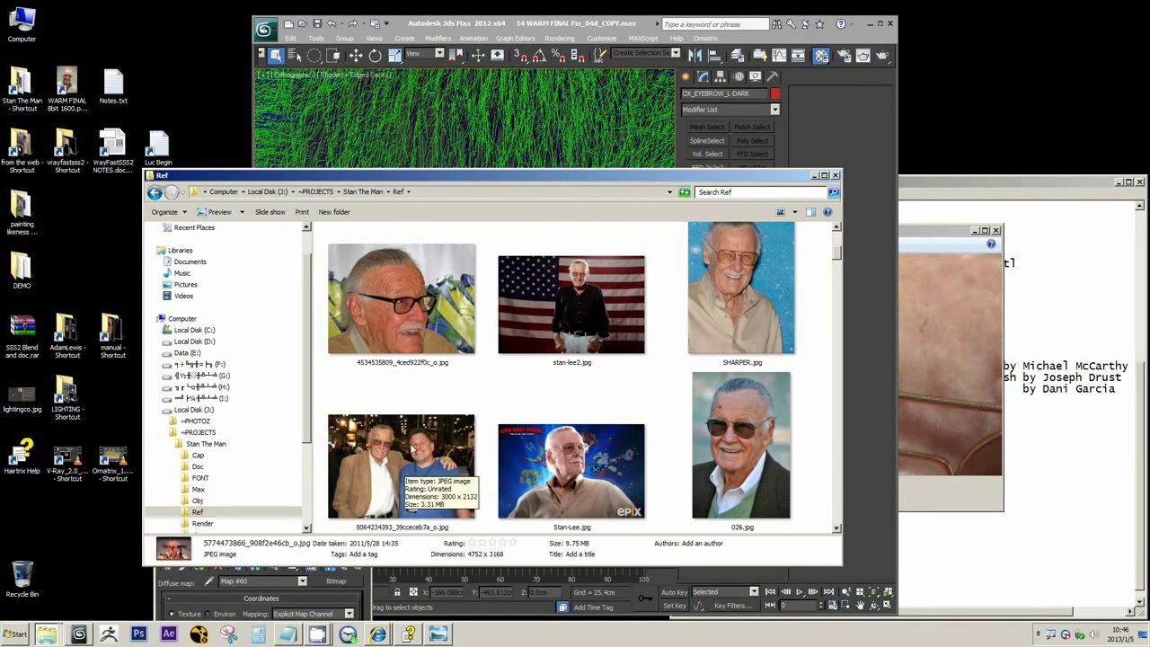
{"action": "double_click", "coordinate": [421, 346]}
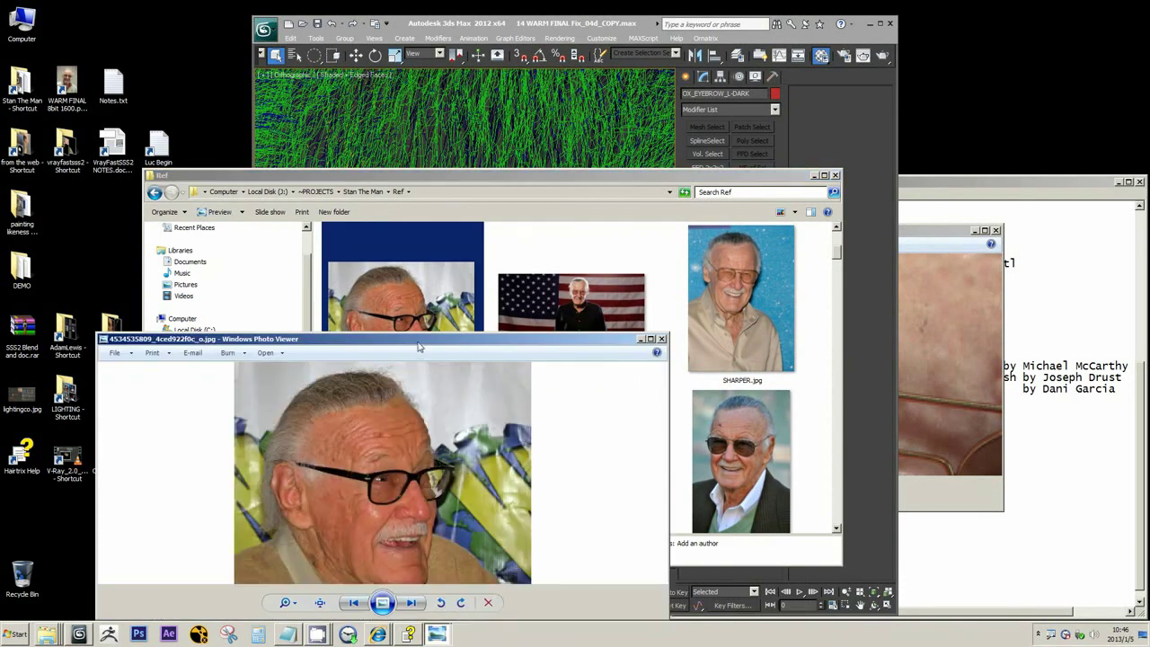
- Examine the eyebrow hairs in the reference photo close up, checking their color, length and direction
{"action": "left_click_drag", "start_coordinate": [422, 349], "coordinate": [290, 174]}
{"action": "scroll", "coordinate": [218, 264], "scroll_direction": "up", "scroll_amount": 6}
{"action": "left_click_drag", "start_coordinate": [219, 264], "coordinate": [274, 266]}
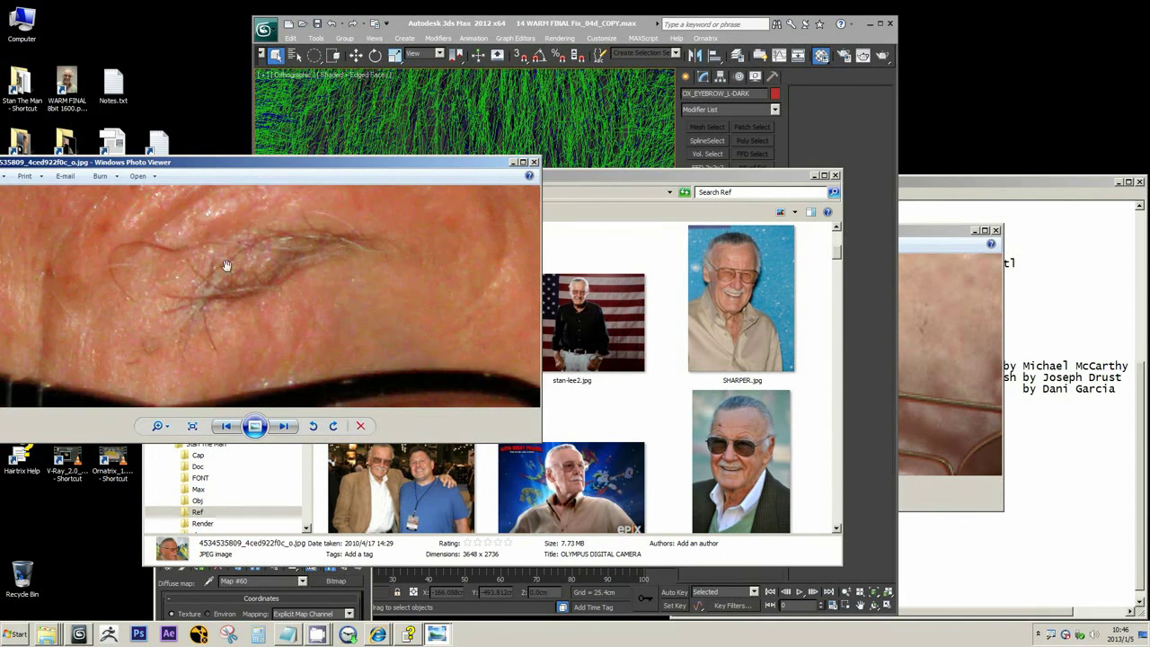
{"action": "scroll", "coordinate": [232, 291], "scroll_direction": "down", "scroll_amount": 2}
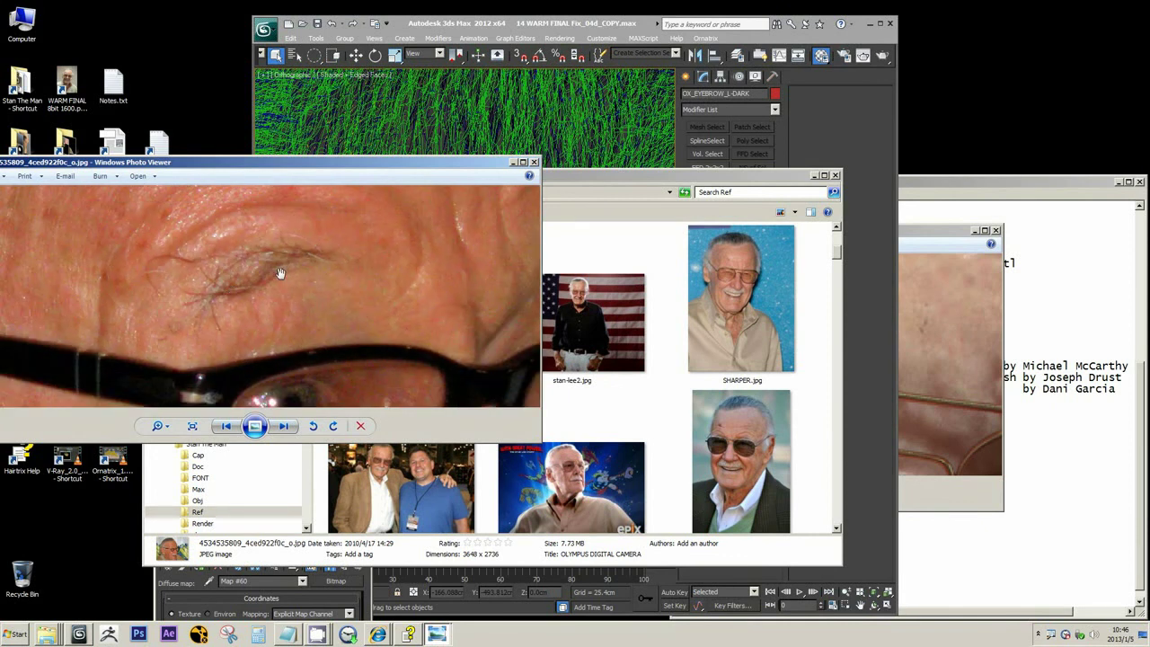
{"action": "scroll", "coordinate": [239, 286], "scroll_direction": "down", "scroll_amount": 4}
{"action": "scroll", "coordinate": [239, 285], "scroll_direction": "up", "scroll_amount": 6}
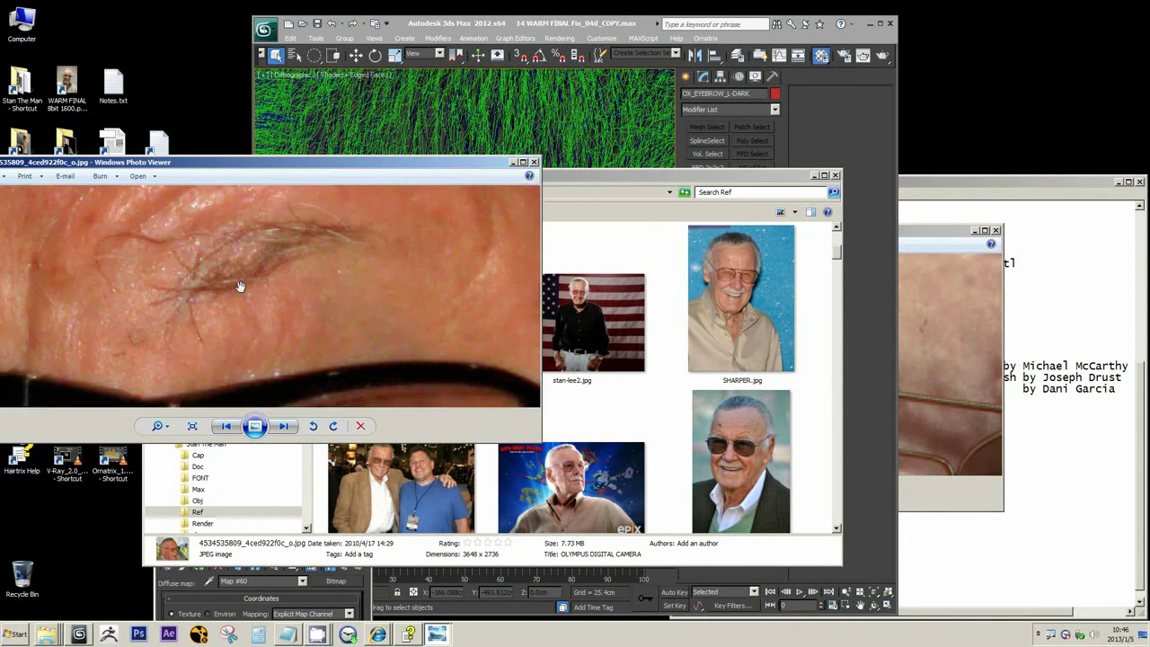
{"action": "scroll", "coordinate": [277, 262], "scroll_direction": "down", "scroll_amount": 2}
{"action": "scroll", "coordinate": [278, 262], "scroll_direction": "down", "scroll_amount": 2}
{"action": "scroll", "coordinate": [278, 262], "scroll_direction": "up", "scroll_amount": 2}
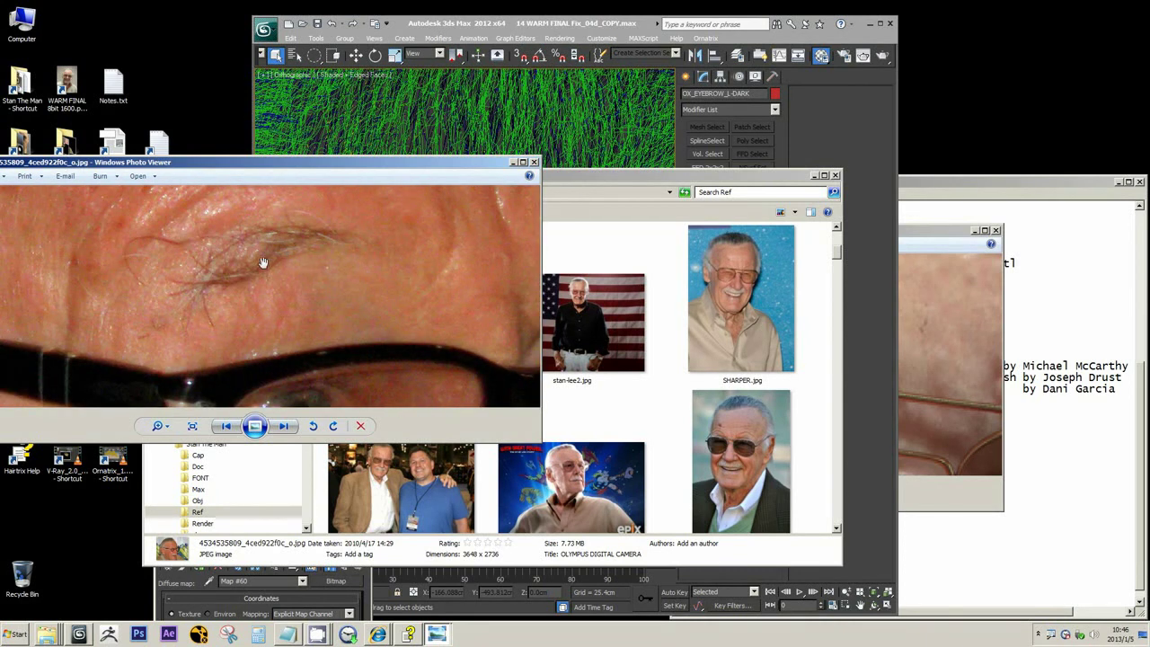
{"action": "scroll", "coordinate": [254, 286], "scroll_direction": "down", "scroll_amount": 2}
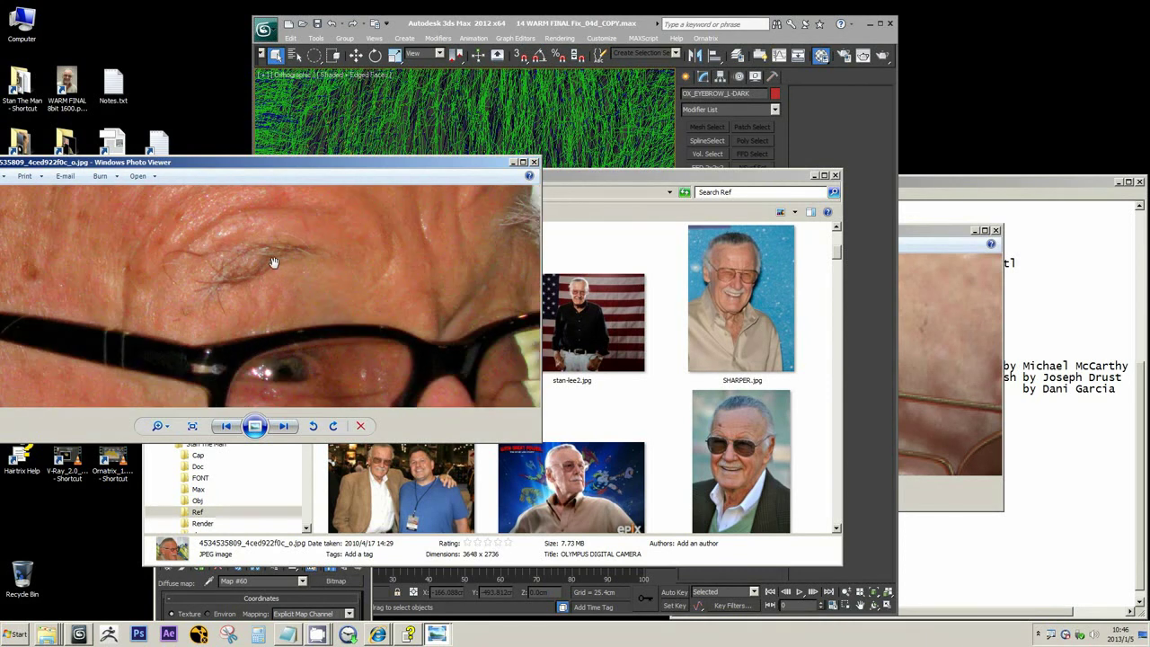
- Compare the eyebrows in the WARM FINAL 8bit 1600.png render with those in the reference photo, both close up and across the face
{"action": "left_click", "coordinate": [943, 339]}
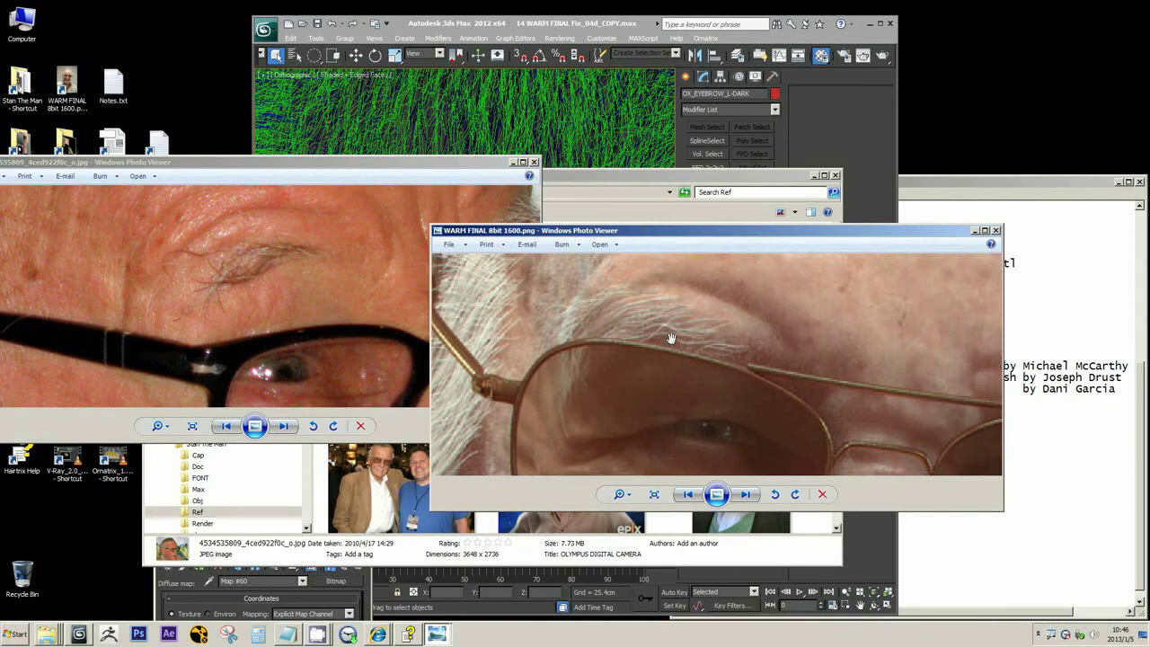
{"action": "scroll", "coordinate": [656, 331], "scroll_direction": "down", "scroll_amount": 3}
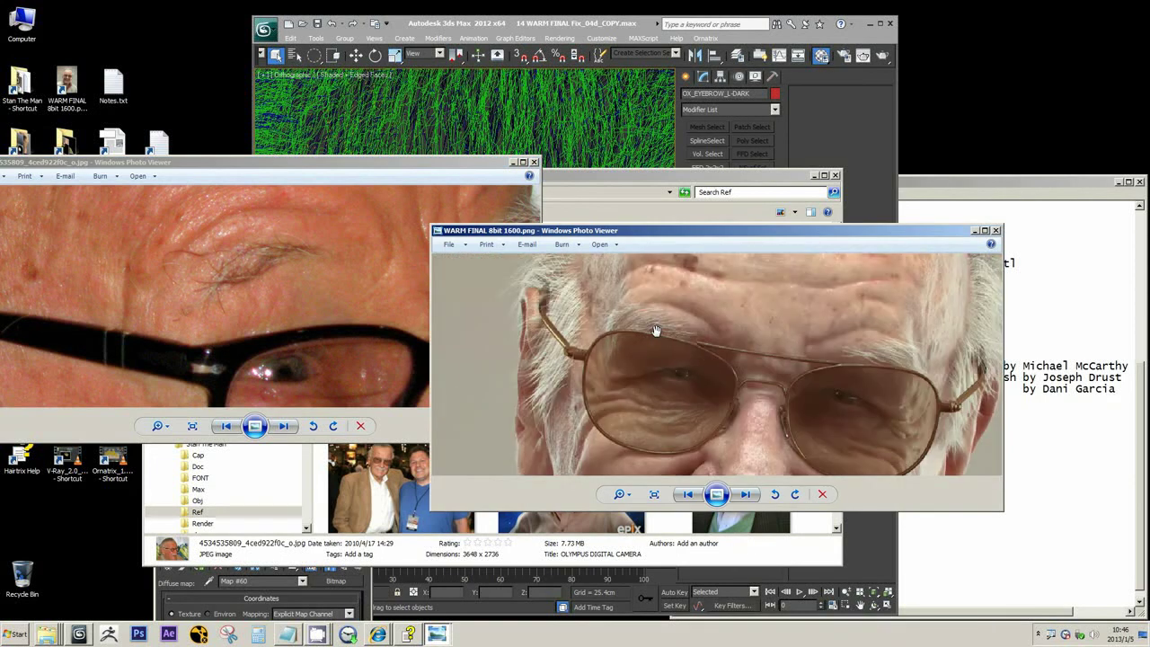
{"action": "scroll", "coordinate": [656, 331], "scroll_direction": "up", "scroll_amount": 3}
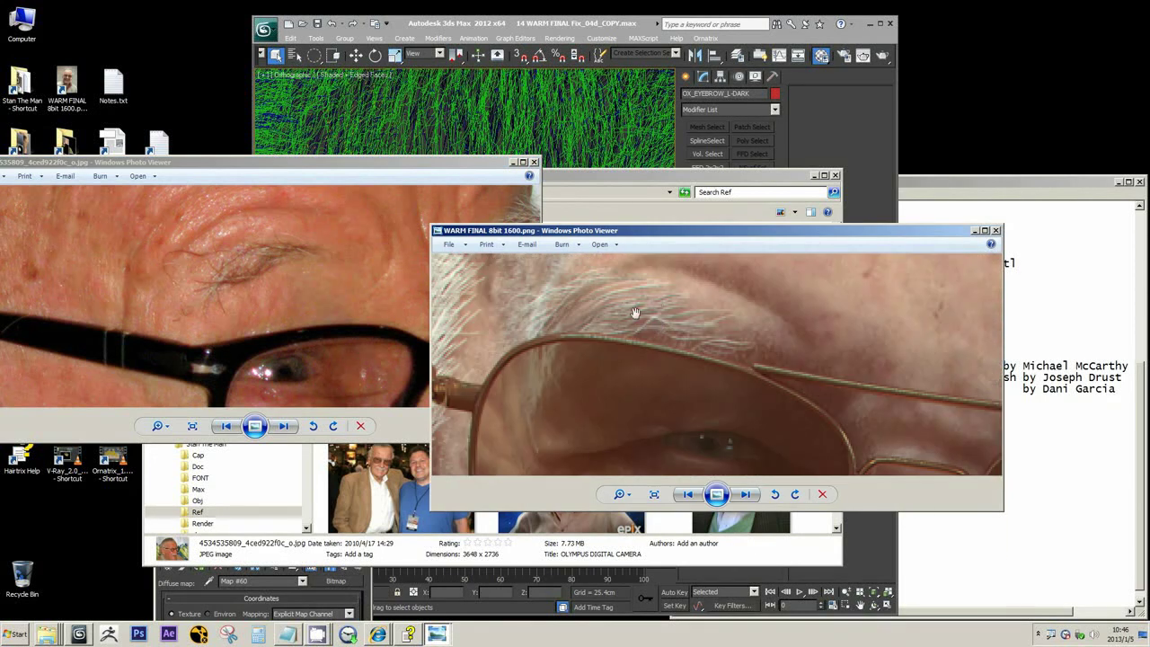
{"action": "scroll", "coordinate": [635, 312], "scroll_direction": "down", "scroll_amount": 1}
{"action": "scroll", "coordinate": [629, 320], "scroll_direction": "down", "scroll_amount": 1}
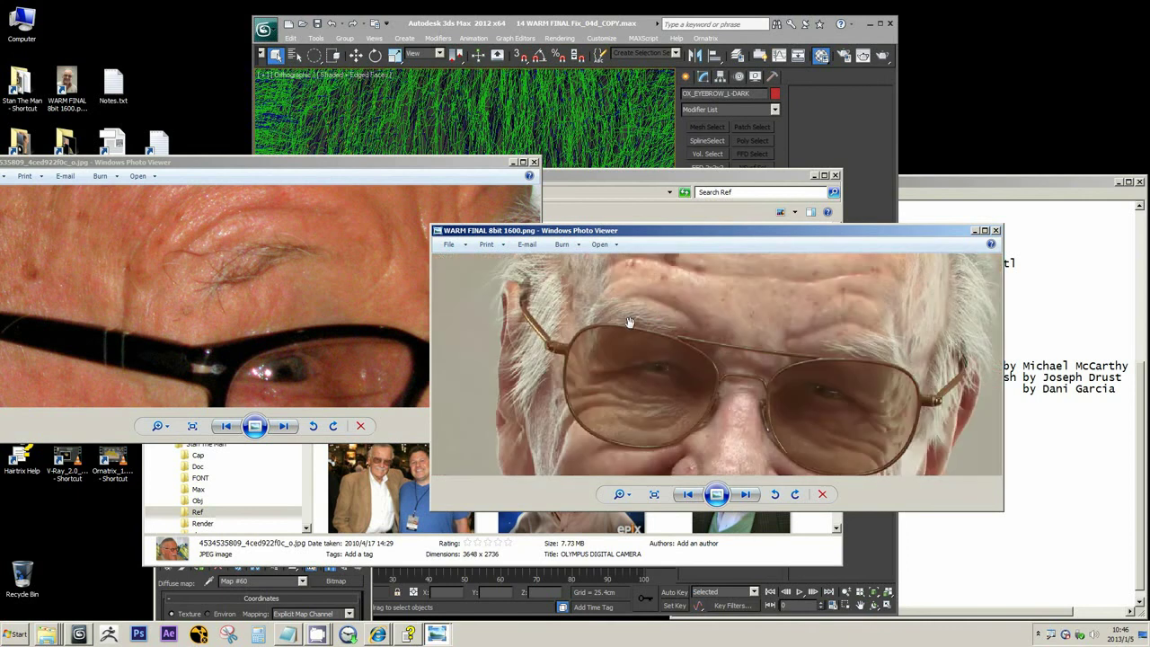
{"action": "scroll", "coordinate": [655, 324], "scroll_direction": "up", "scroll_amount": 2}
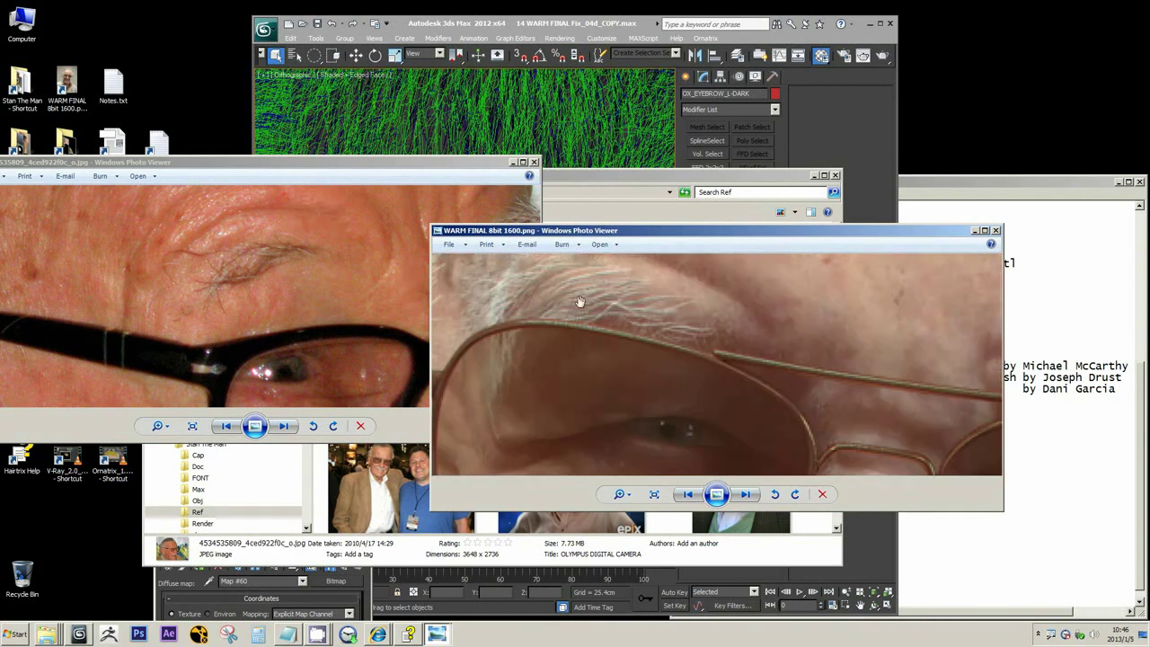
{"action": "scroll", "coordinate": [588, 299], "scroll_direction": "down", "scroll_amount": 1}
{"action": "left_click", "coordinate": [279, 311]}
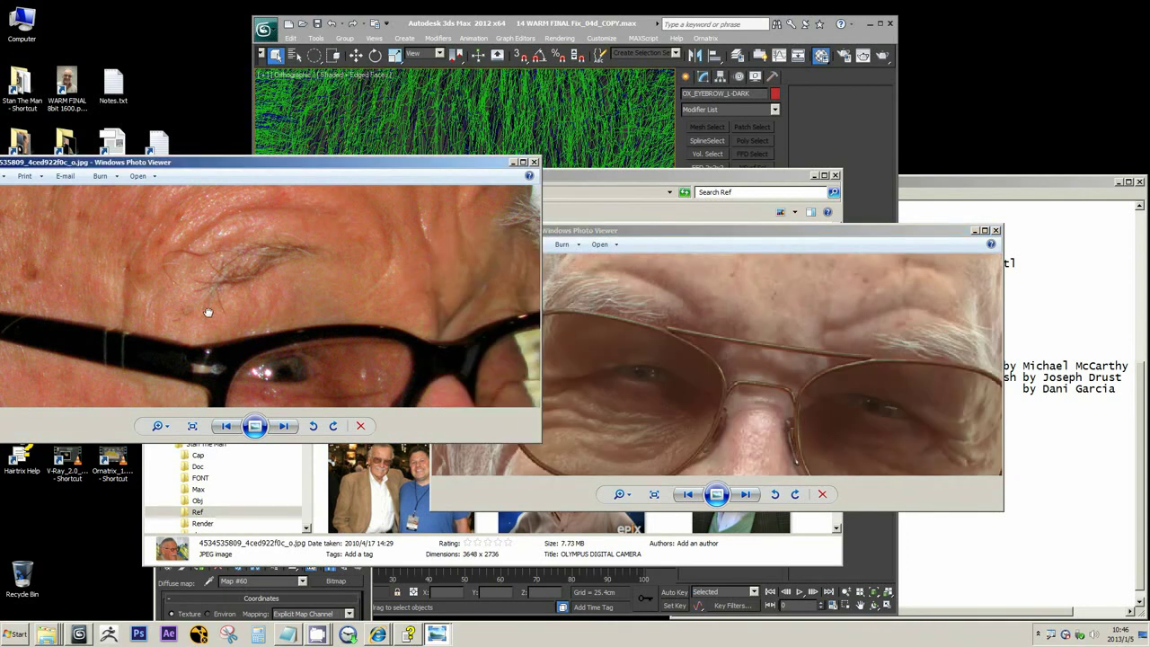
{"action": "scroll", "coordinate": [231, 293], "scroll_direction": "down", "scroll_amount": 2}
{"action": "left_click", "coordinate": [675, 316]}
{"action": "scroll", "coordinate": [660, 326], "scroll_direction": "down", "scroll_amount": 1}
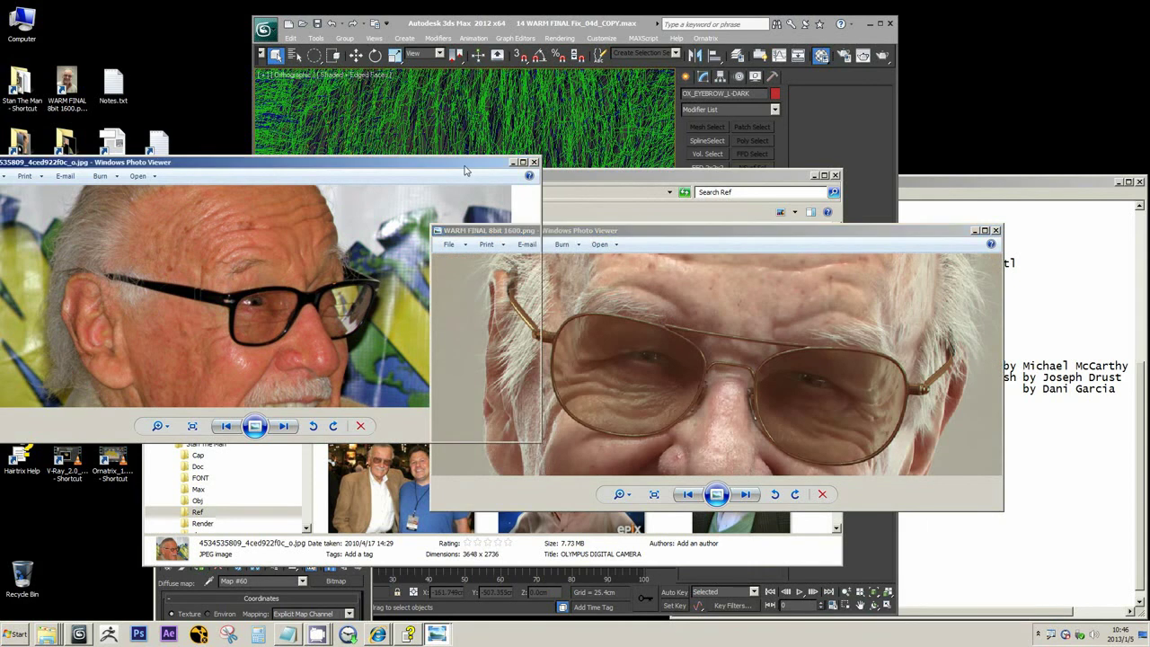
- Switch back to 3ds Max, select the lower left eyelash object OX_EYELASH L_BTM and frame it in the viewport
{"action": "left_click_drag", "start_coordinate": [467, 171], "coordinate": [313, 146]}
{"action": "left_click", "coordinate": [534, 24]}
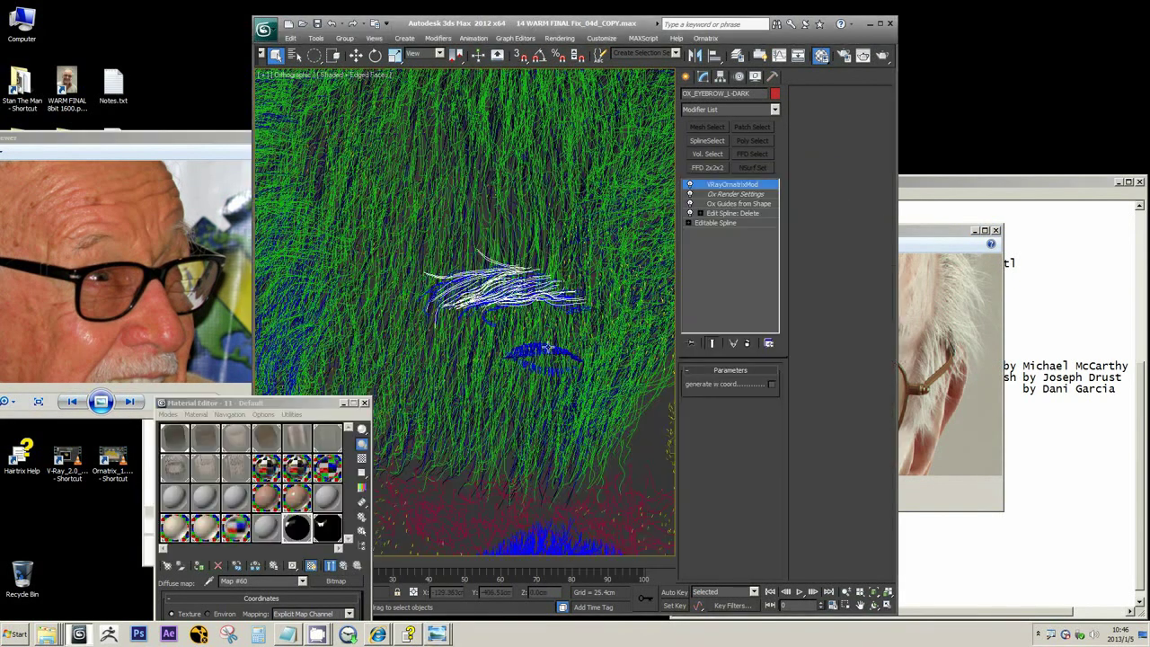
{"action": "middle_click_drag", "start_coordinate": [543, 321], "coordinate": [545, 332]}
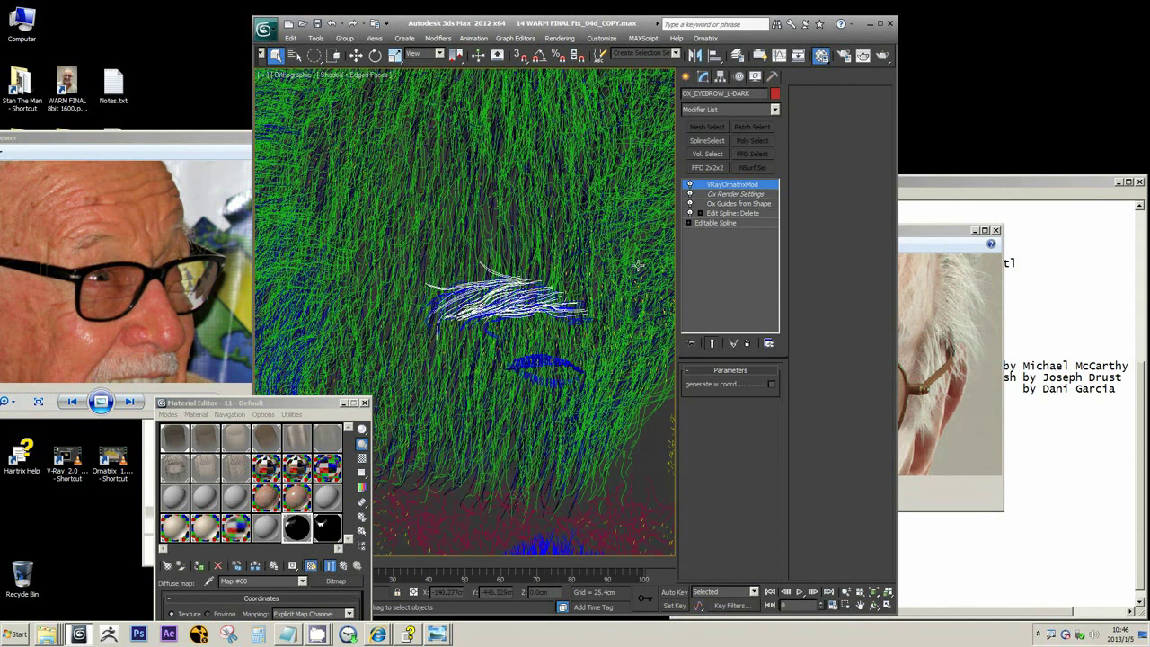
{"action": "left_click", "coordinate": [294, 55]}
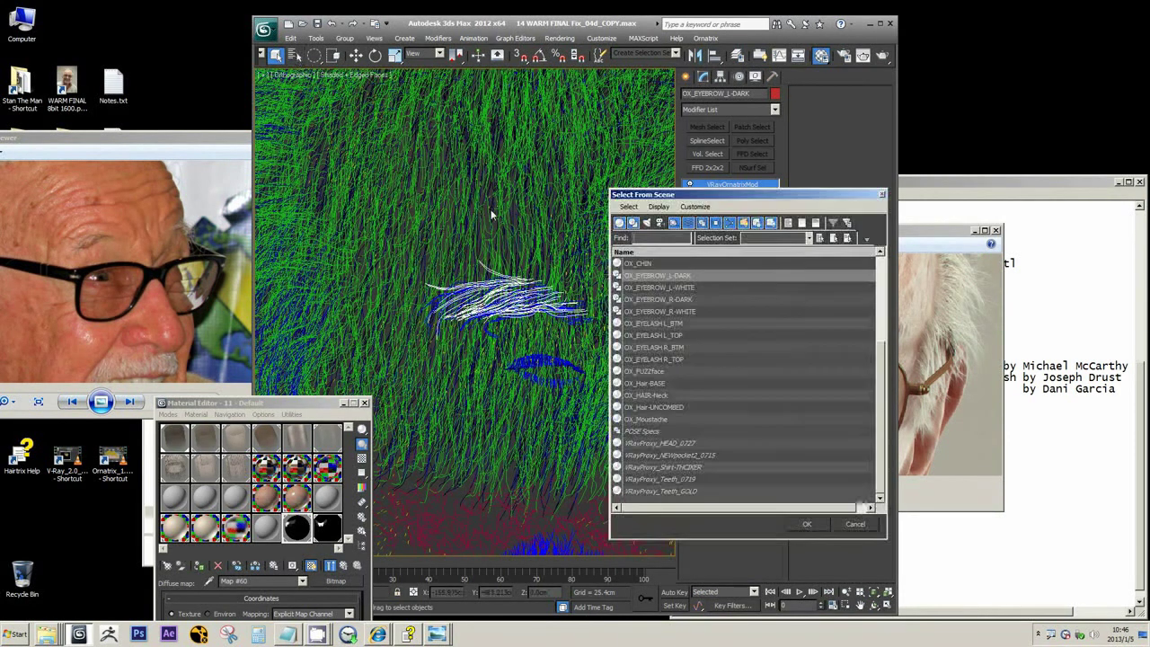
{"action": "left_click", "coordinate": [688, 287]}
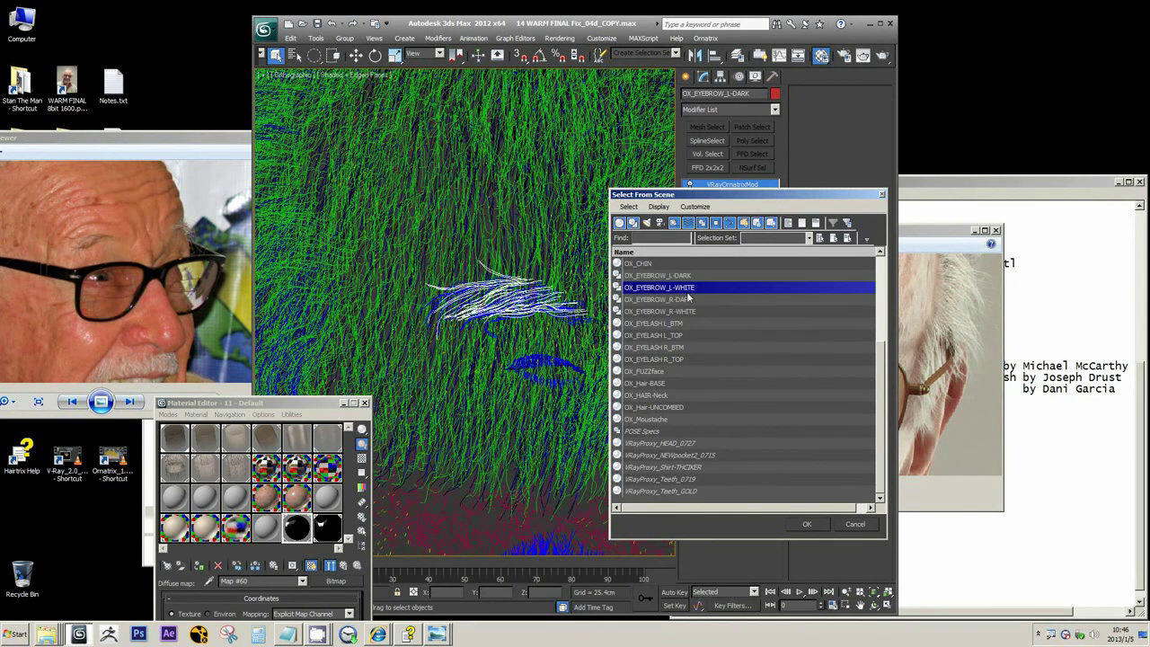
{"action": "left_click", "coordinate": [689, 299]}
{"action": "left_click", "coordinate": [691, 311]}
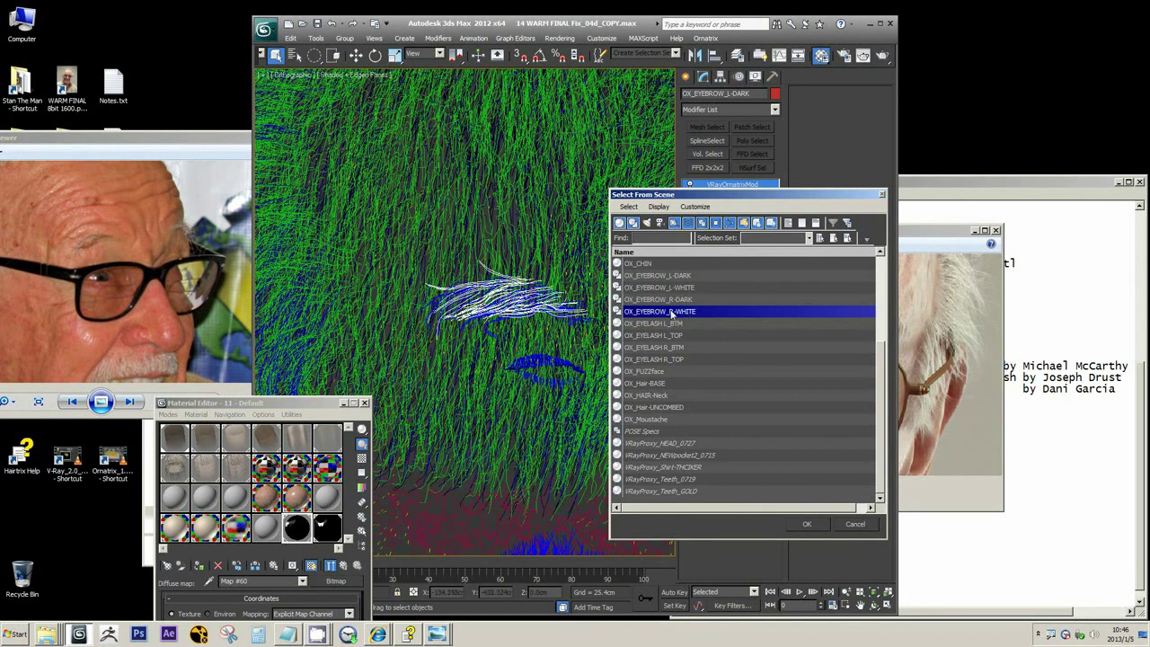
{"action": "left_click", "coordinate": [654, 323]}
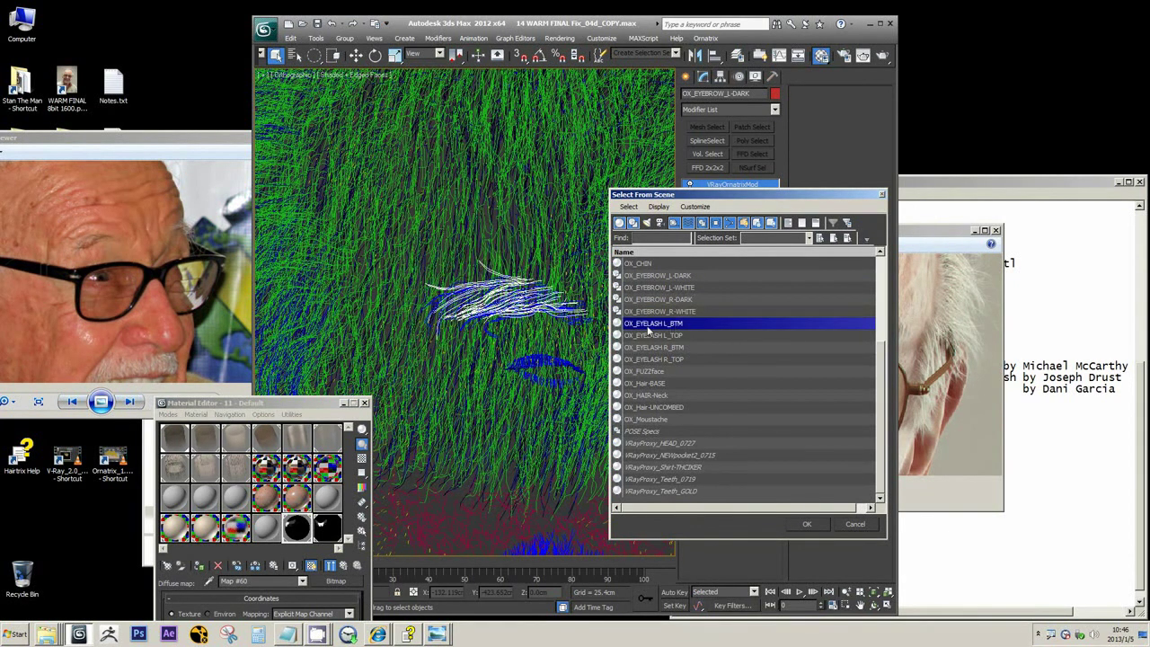
{"action": "left_click", "coordinate": [810, 525]}
{"action": "key", "text": "z"}
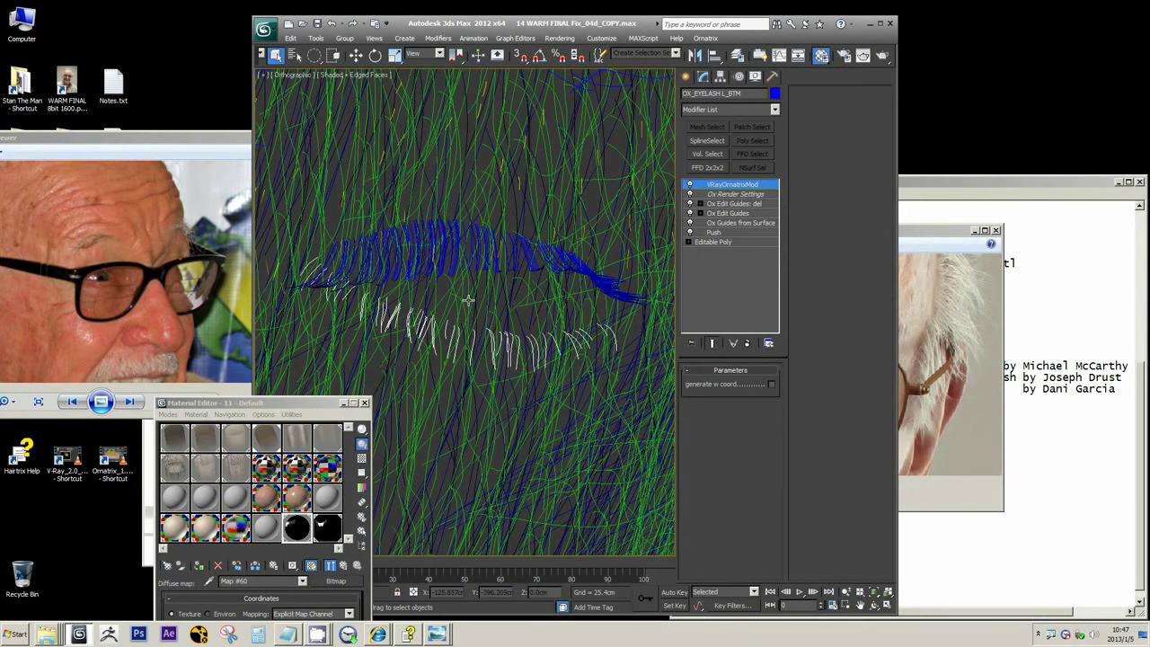
- Select the OX_FUZZface object from the scene list, frame it in the viewport and isolate it
{"action": "left_click", "coordinate": [294, 55]}
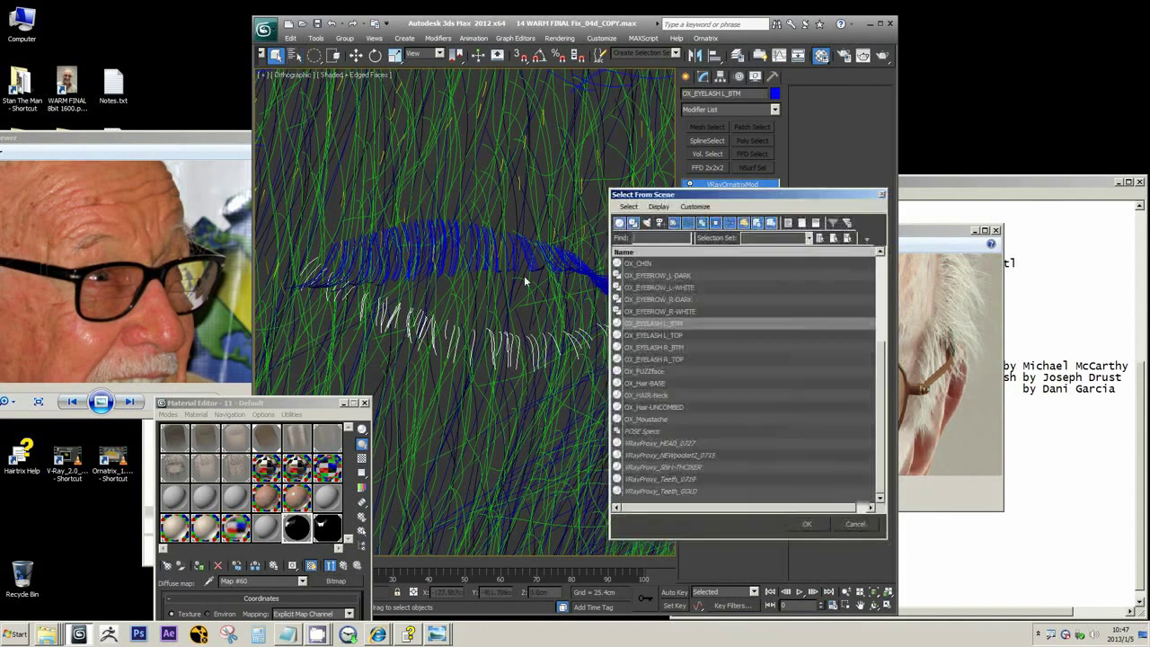
{"action": "left_click", "coordinate": [639, 336]}
{"action": "left_click", "coordinate": [660, 347]}
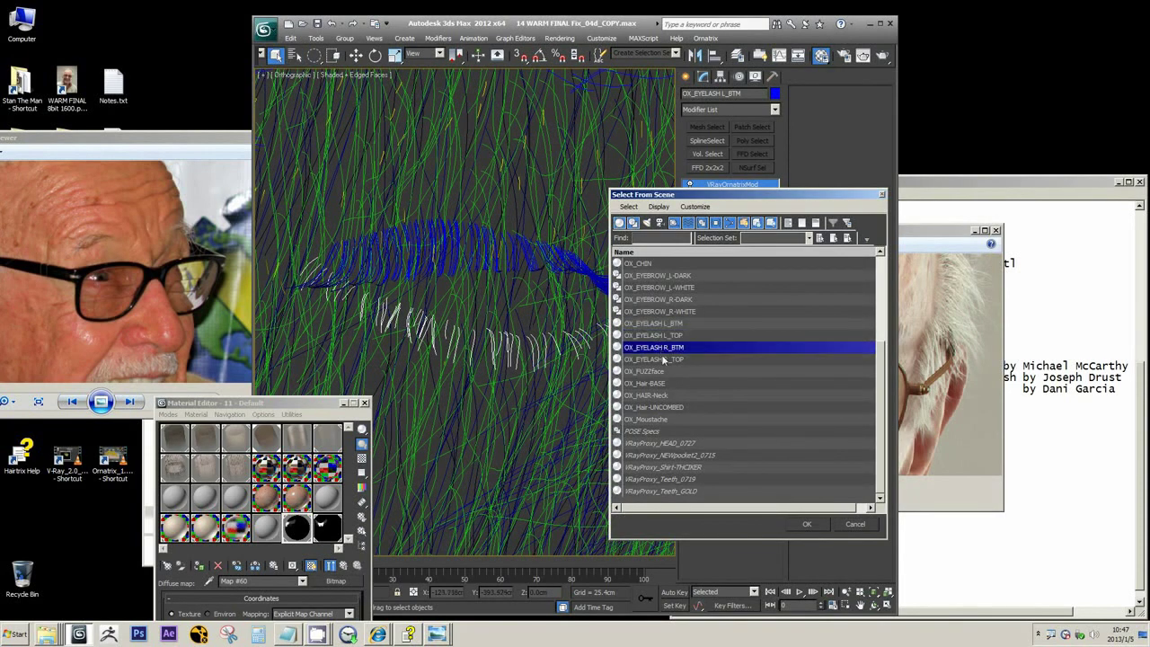
{"action": "left_click", "coordinate": [668, 337]}
{"action": "left_click", "coordinate": [669, 349]}
{"action": "left_click", "coordinate": [676, 359]}
{"action": "left_click", "coordinate": [659, 372]}
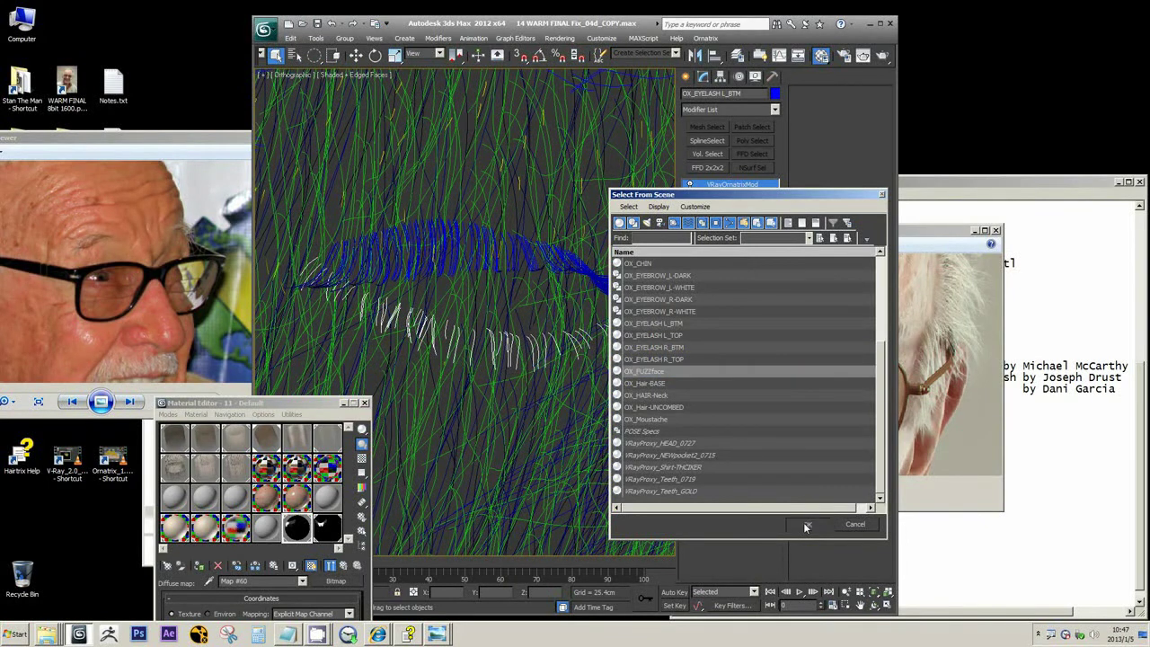
{"action": "left_click", "coordinate": [805, 524]}
{"action": "key", "text": "z"}
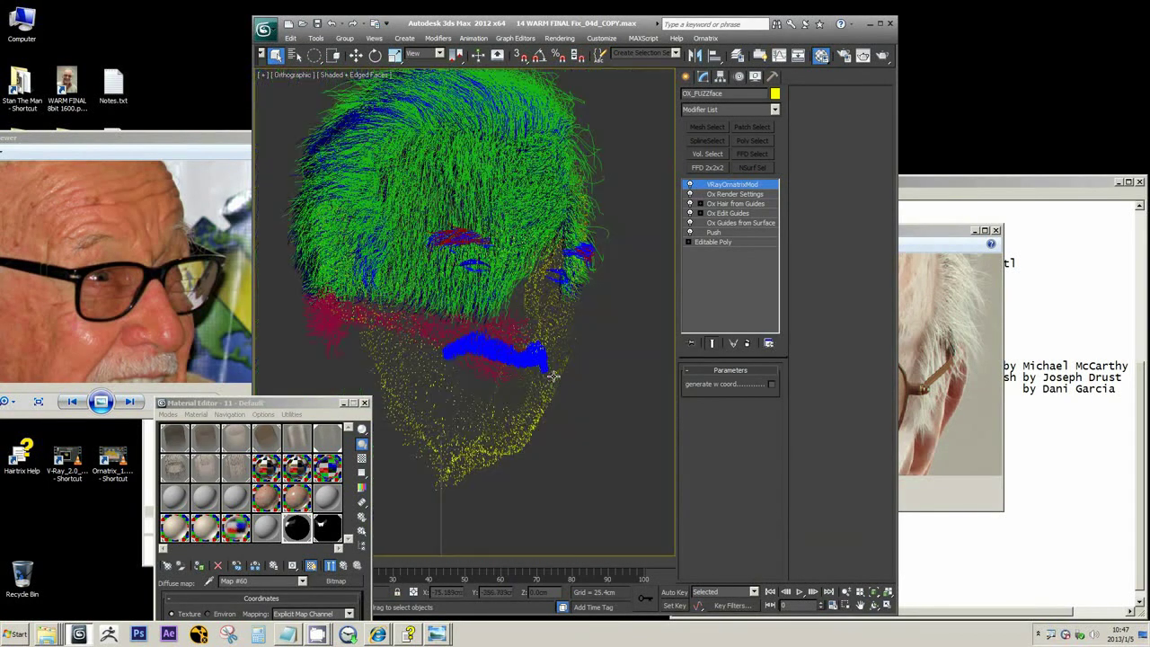
{"action": "key", "text": "alt+q"}
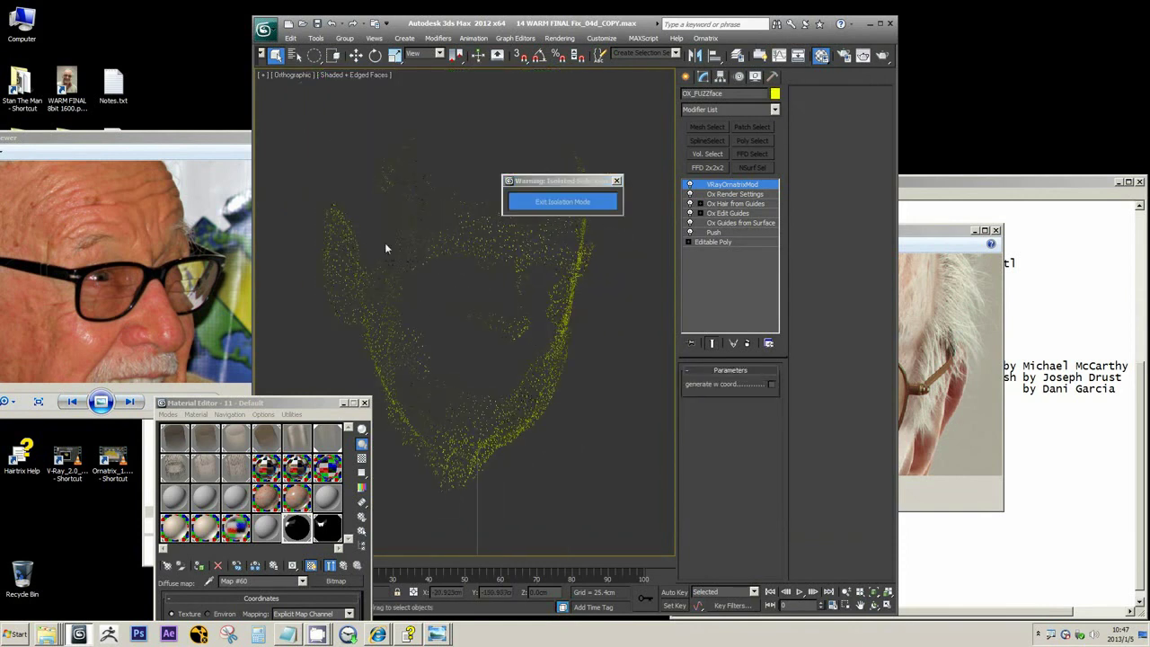
- Compare the isolated face fuzz in the viewport with the cheek and mouth area of the reference photo
{"action": "left_click_drag", "start_coordinate": [127, 280], "coordinate": [204, 205]}
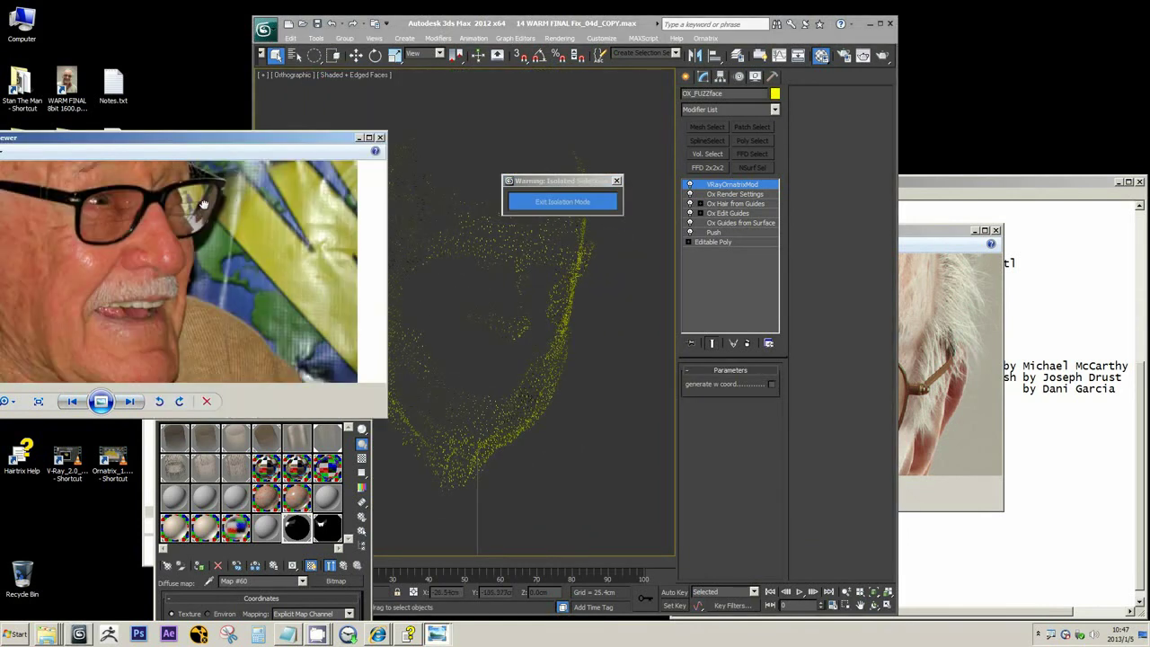
{"action": "left_click", "coordinate": [546, 329]}
{"action": "middle_click_drag", "start_coordinate": [547, 329], "coordinate": [470, 300], "text": "alt"}
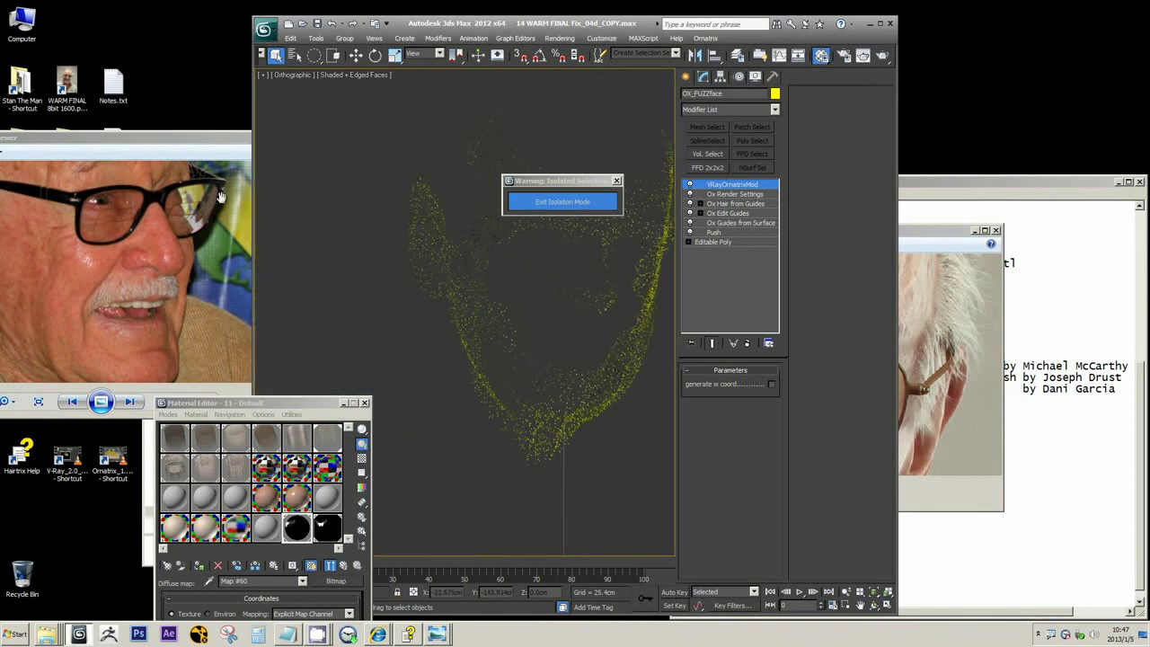
{"action": "left_click_drag", "start_coordinate": [208, 144], "coordinate": [207, 122]}
{"action": "scroll", "coordinate": [317, 289], "scroll_direction": "up", "scroll_amount": 2}
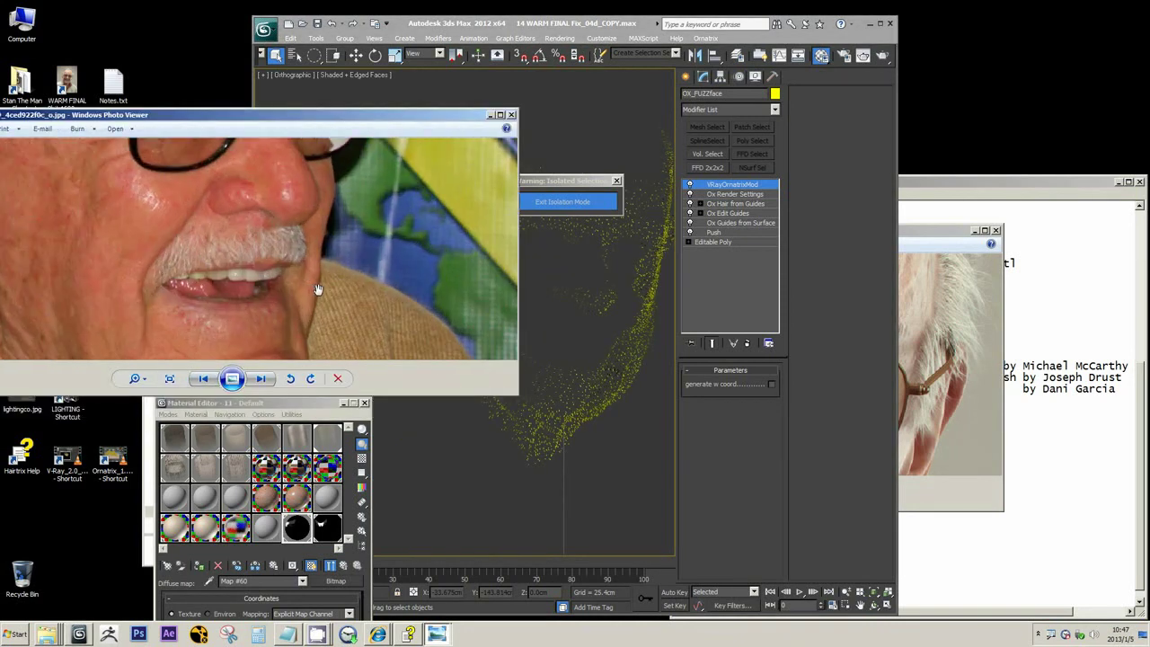
{"action": "left_click", "coordinate": [260, 378]}
{"action": "left_click", "coordinate": [260, 379]}
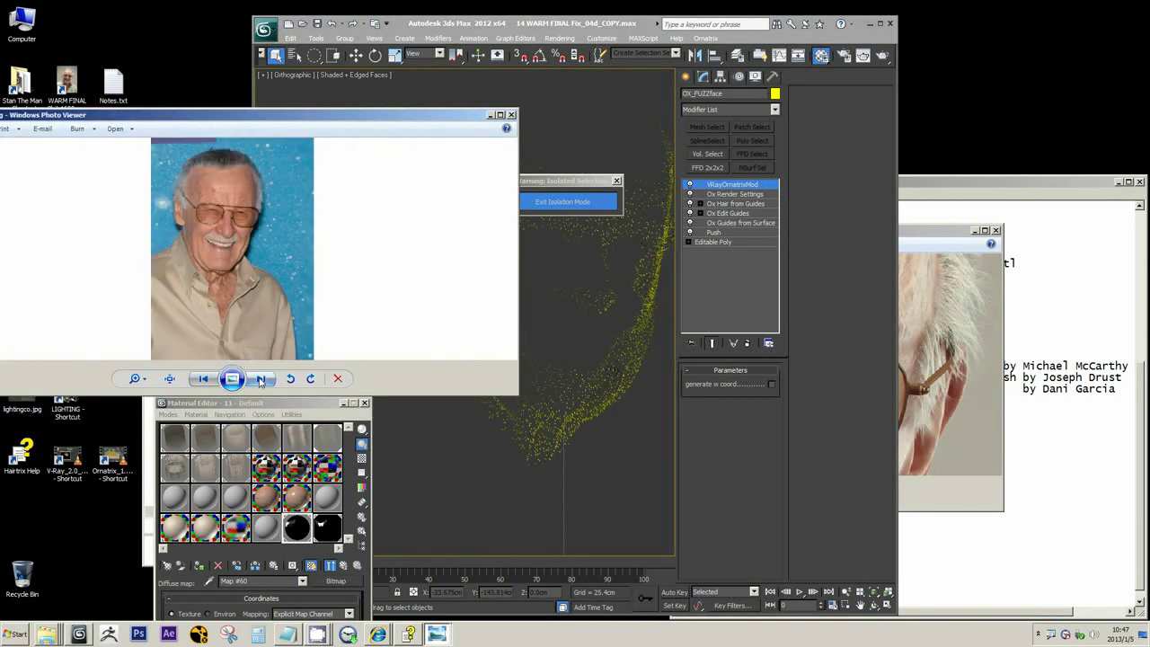
{"action": "left_click", "coordinate": [204, 378]}
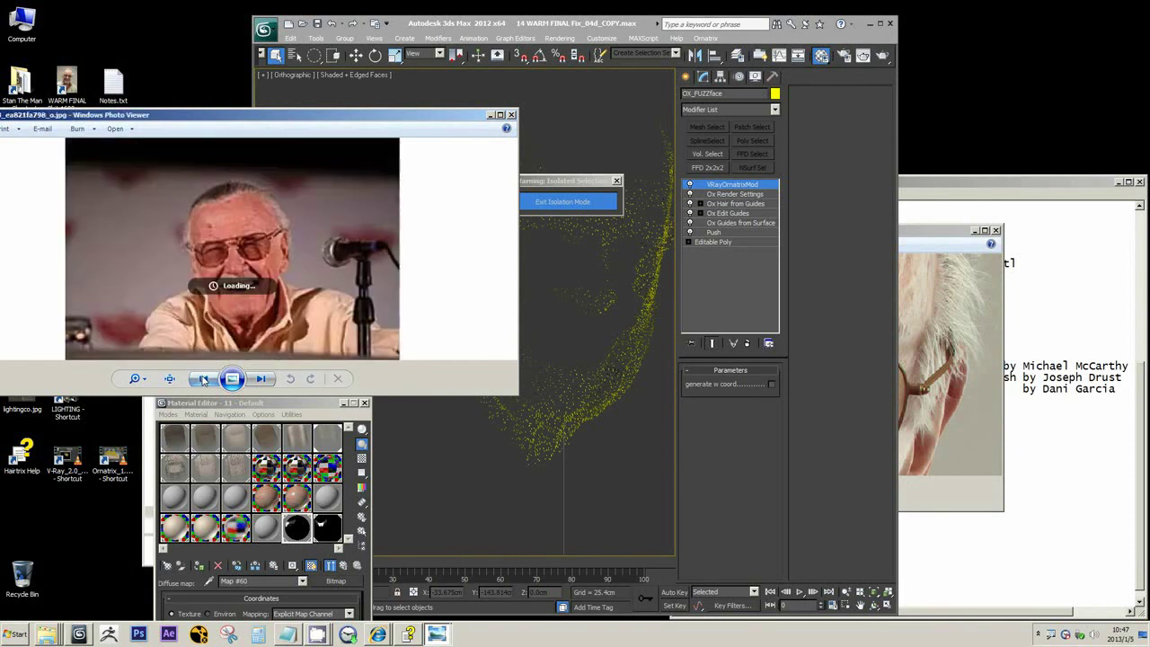
{"action": "left_click", "coordinate": [260, 378]}
{"action": "left_click", "coordinate": [260, 378]}
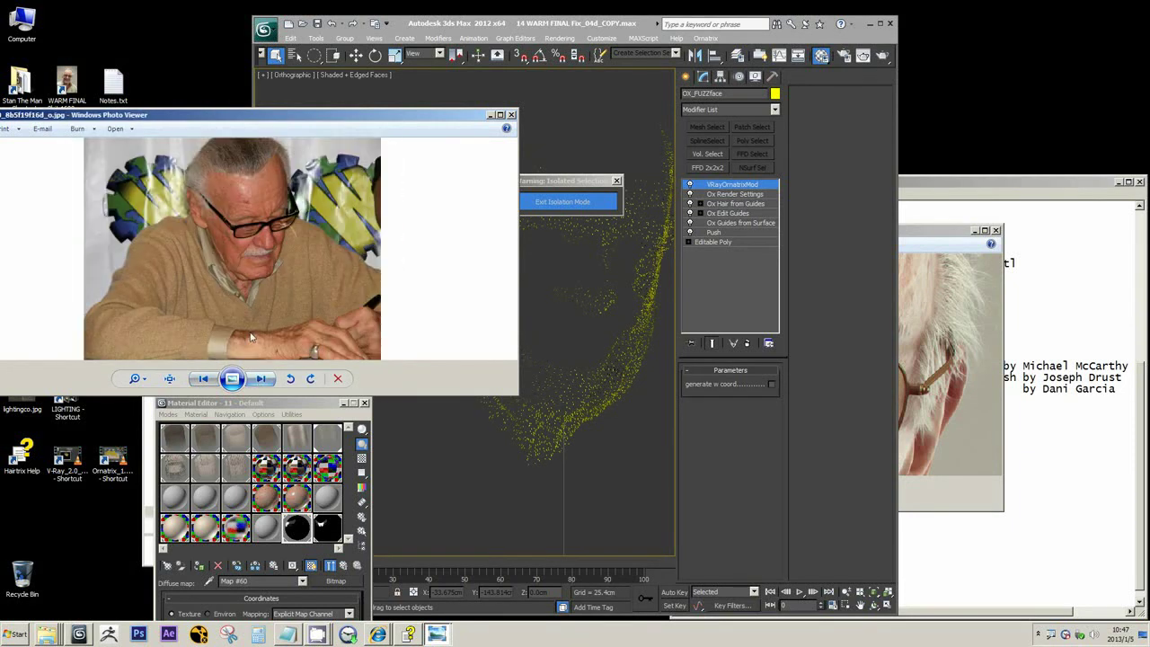
{"action": "scroll", "coordinate": [269, 251], "scroll_direction": "up", "scroll_amount": 6}
{"action": "scroll", "coordinate": [268, 263], "scroll_direction": "down", "scroll_amount": 5}
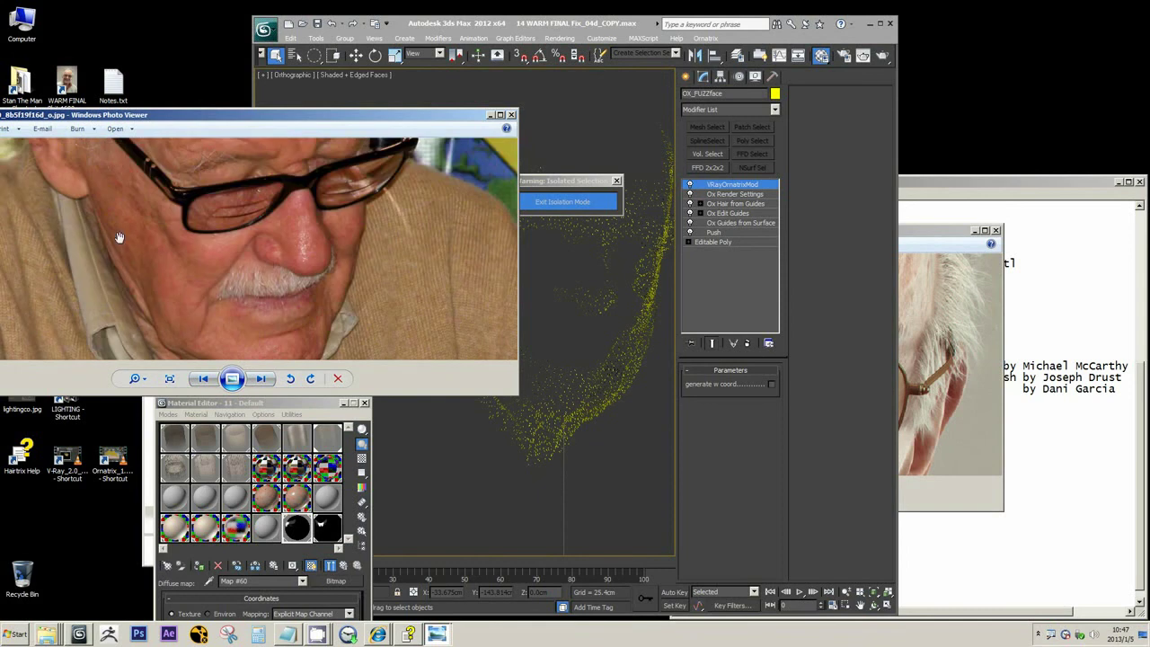
{"action": "scroll", "coordinate": [179, 243], "scroll_direction": "up", "scroll_amount": 8}
{"action": "scroll", "coordinate": [156, 236], "scroll_direction": "down", "scroll_amount": 3}
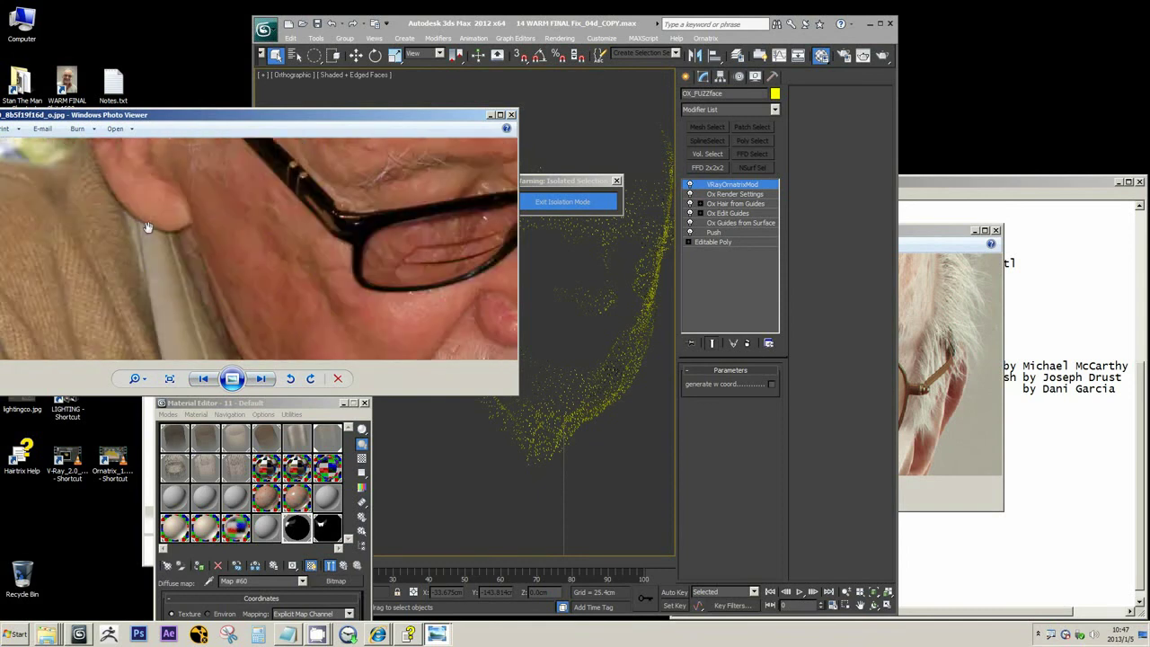
{"action": "scroll", "coordinate": [234, 242], "scroll_direction": "up", "scroll_amount": 1}
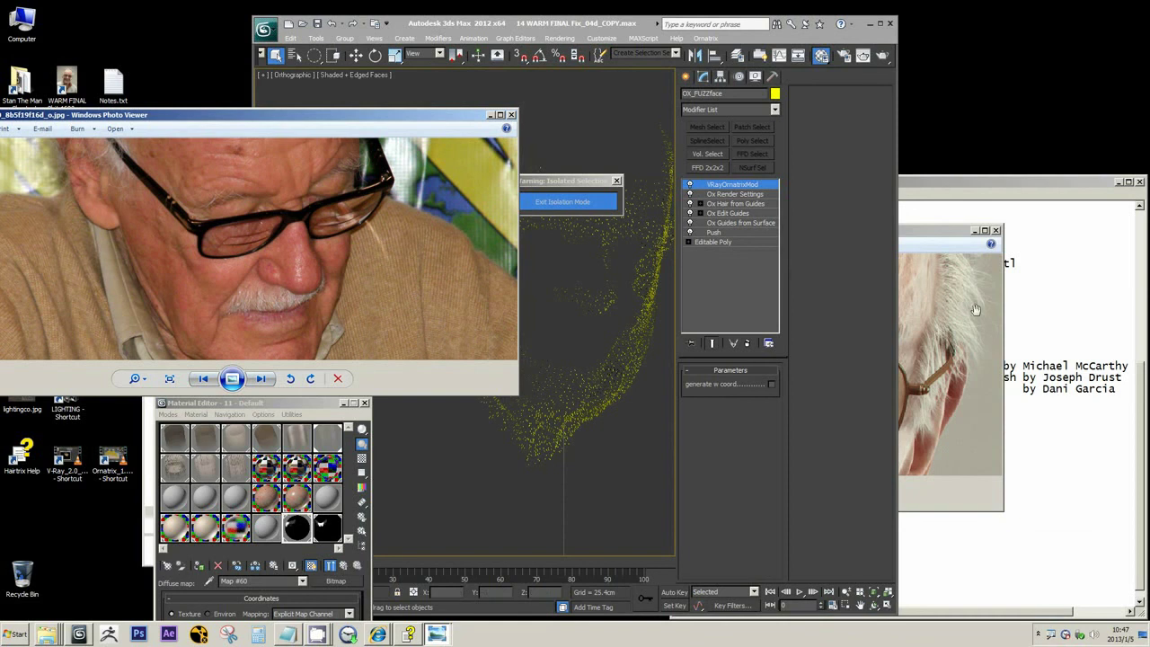
- Bring the WARM FINAL 8bit 1600.png render forward, enlarge its window and examine the fuzz around the cheek and earlobe
{"action": "left_click_drag", "start_coordinate": [932, 235], "coordinate": [489, 79]}
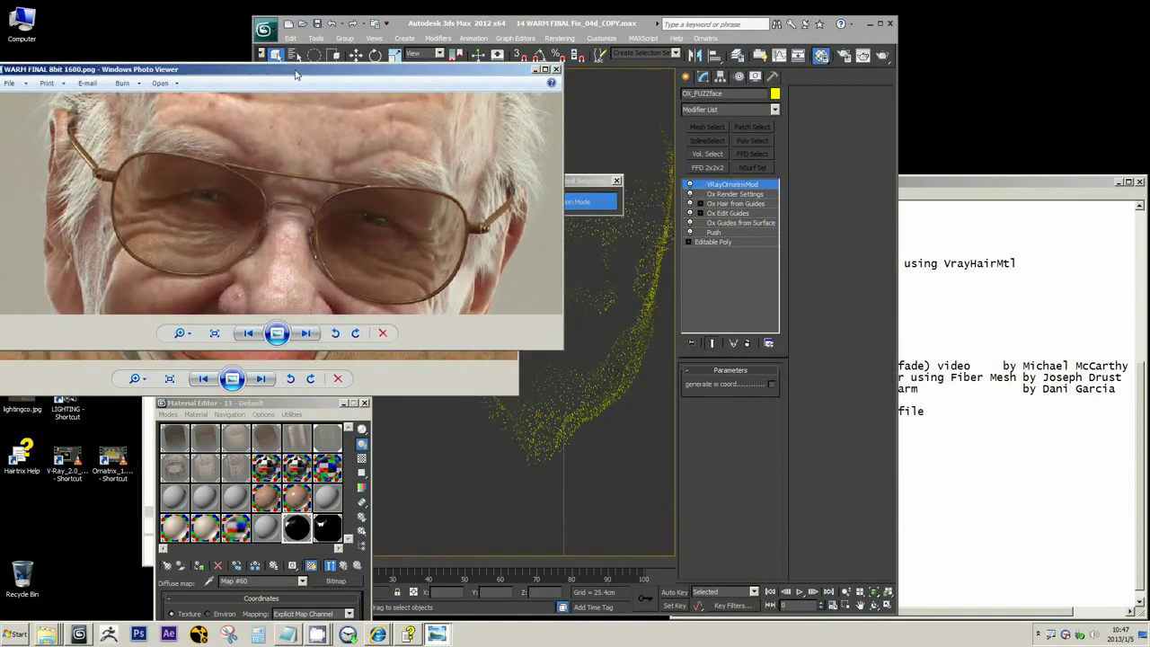
{"action": "left_click_drag", "start_coordinate": [298, 75], "coordinate": [356, 52]}
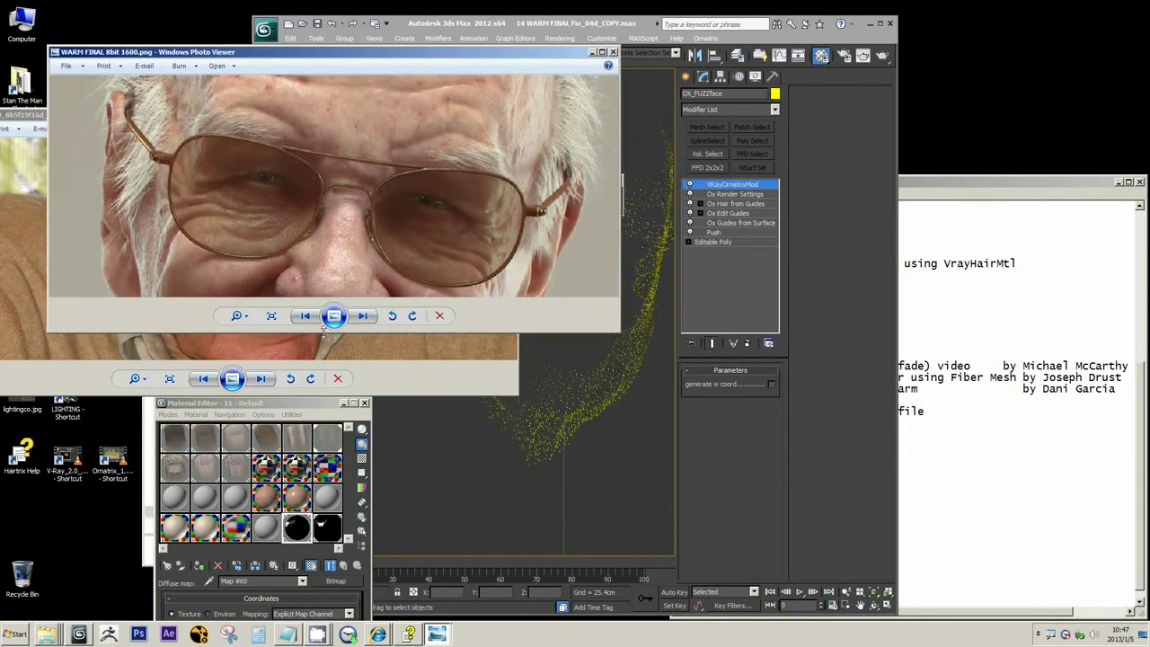
{"action": "left_click_drag", "start_coordinate": [324, 332], "coordinate": [328, 493]}
{"action": "scroll", "coordinate": [480, 380], "scroll_direction": "up", "scroll_amount": 5}
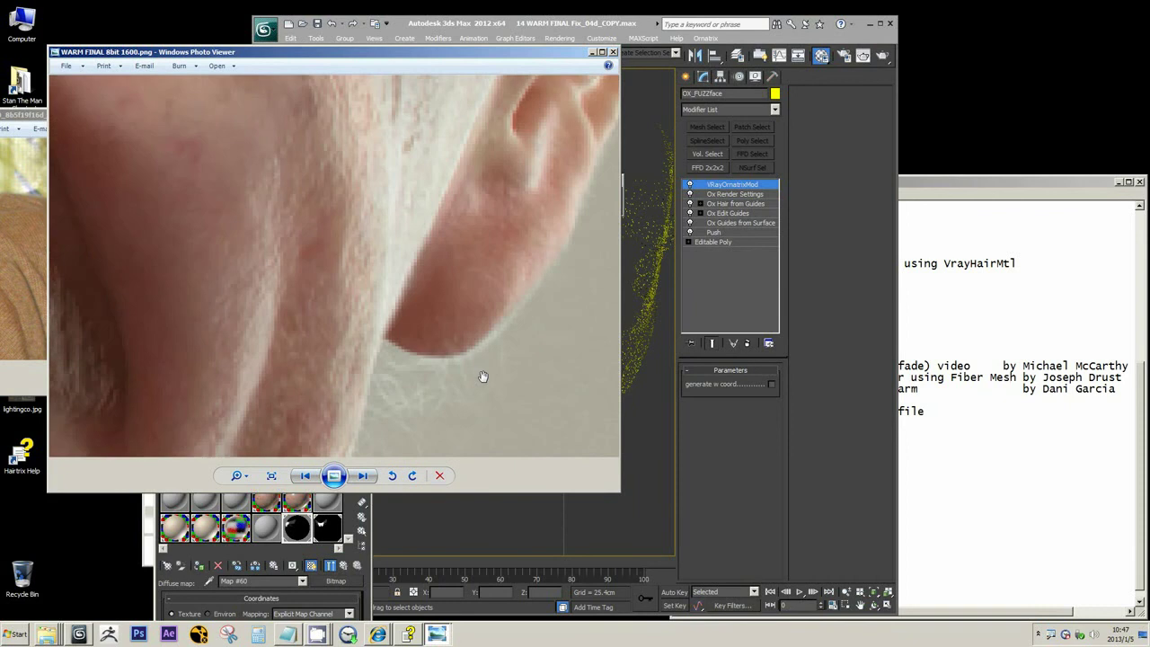
{"action": "scroll", "coordinate": [438, 365], "scroll_direction": "down", "scroll_amount": 2}
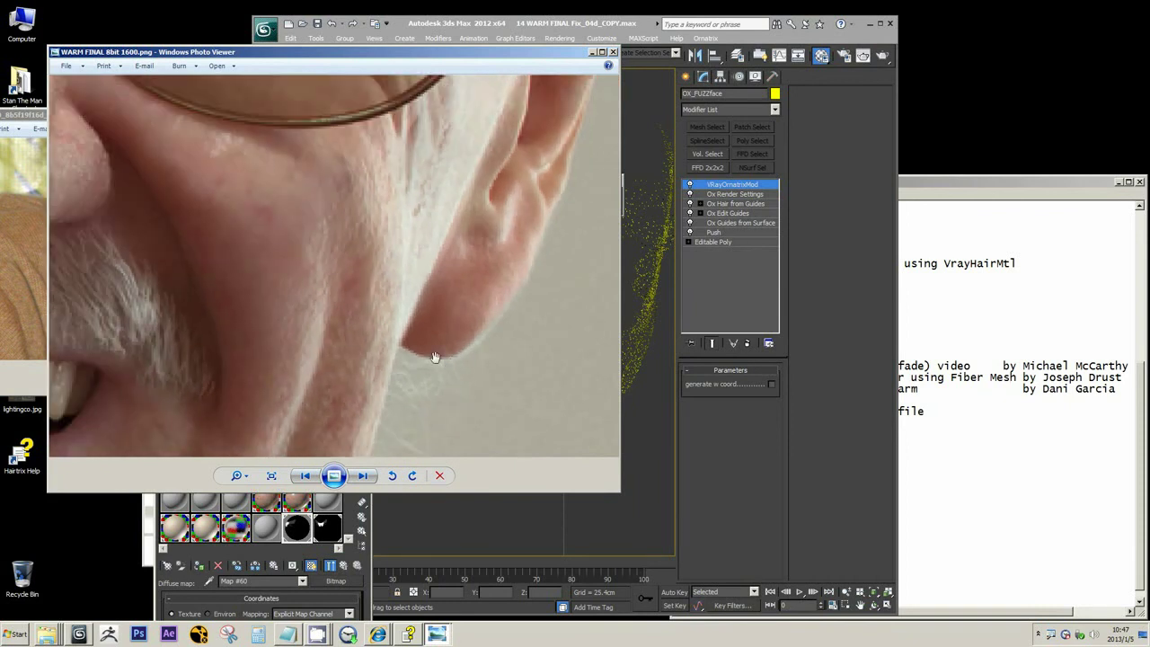
{"action": "left_click_drag", "start_coordinate": [437, 326], "coordinate": [396, 288]}
{"action": "scroll", "coordinate": [249, 201], "scroll_direction": "down", "scroll_amount": 3}
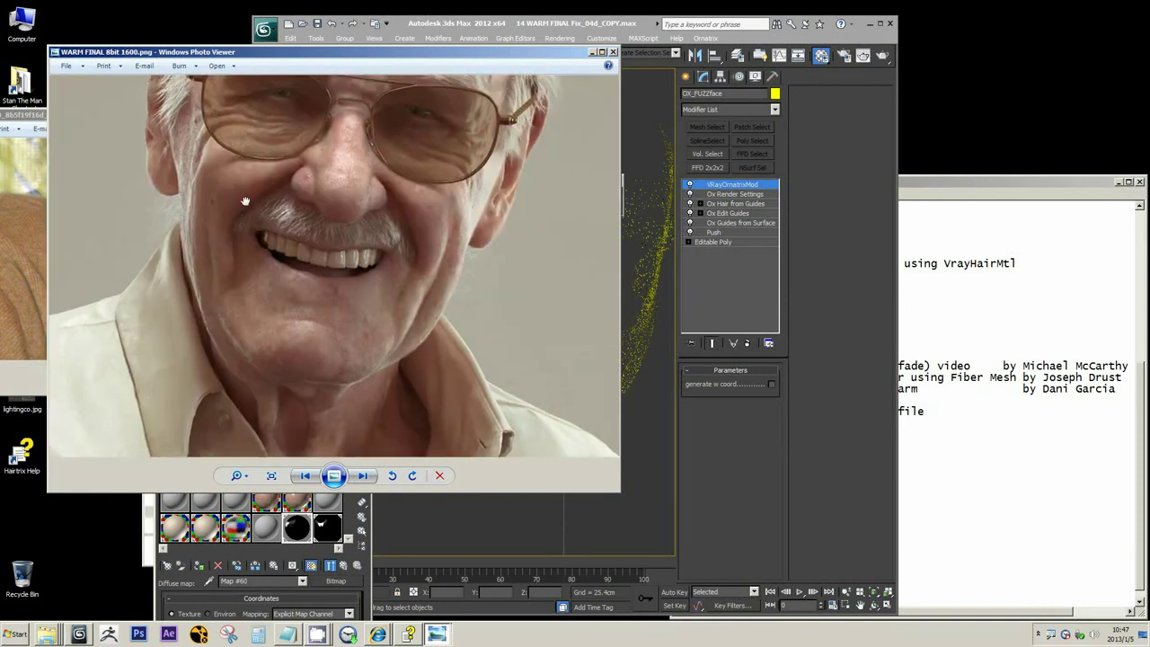
- Uncover the desktop shortcuts and browse to the FINALS folder inside the Render folder of the Stan The Man project
{"action": "left_click_drag", "start_coordinate": [149, 56], "coordinate": [313, 104]}
{"action": "left_click_drag", "start_coordinate": [135, 117], "coordinate": [264, 270]}
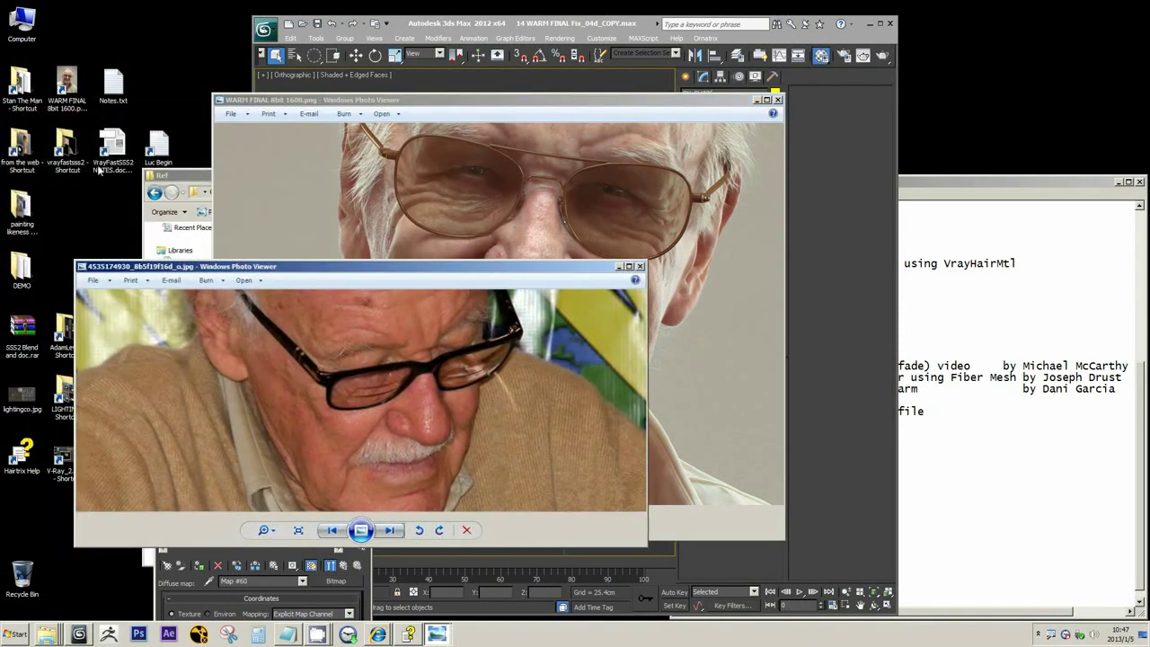
{"action": "left_click", "coordinate": [25, 80]}
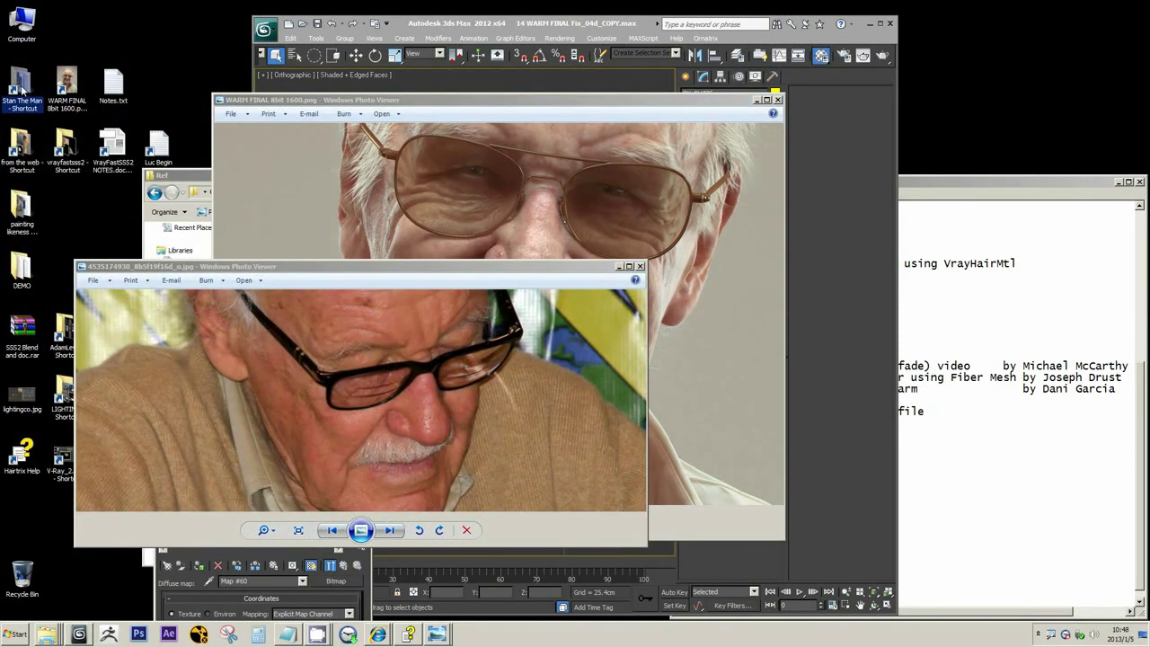
{"action": "right_click", "coordinate": [21, 90]}
{"action": "left_click", "coordinate": [40, 96]}
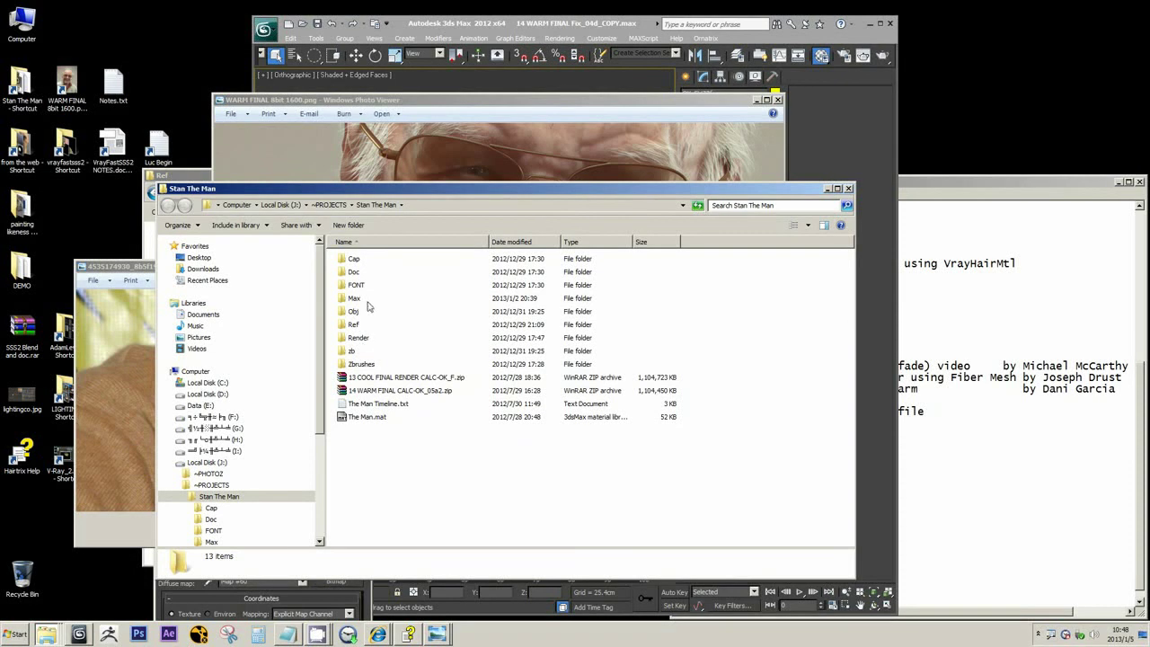
{"action": "double_click", "coordinate": [360, 338]}
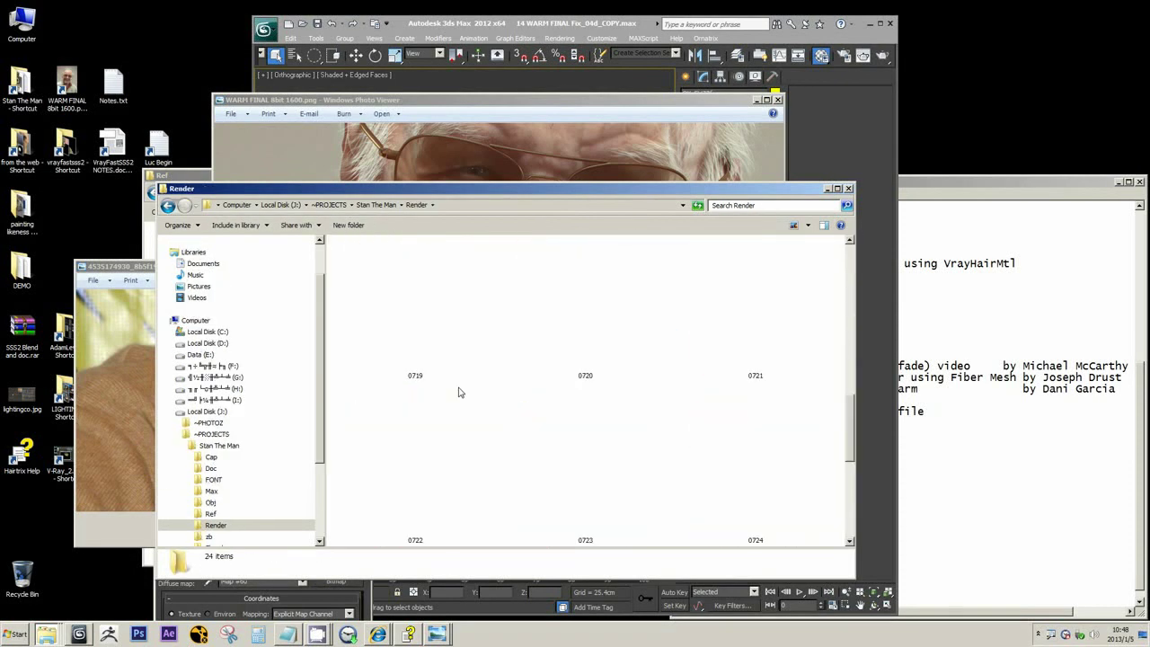
{"action": "double_click", "coordinate": [565, 495]}
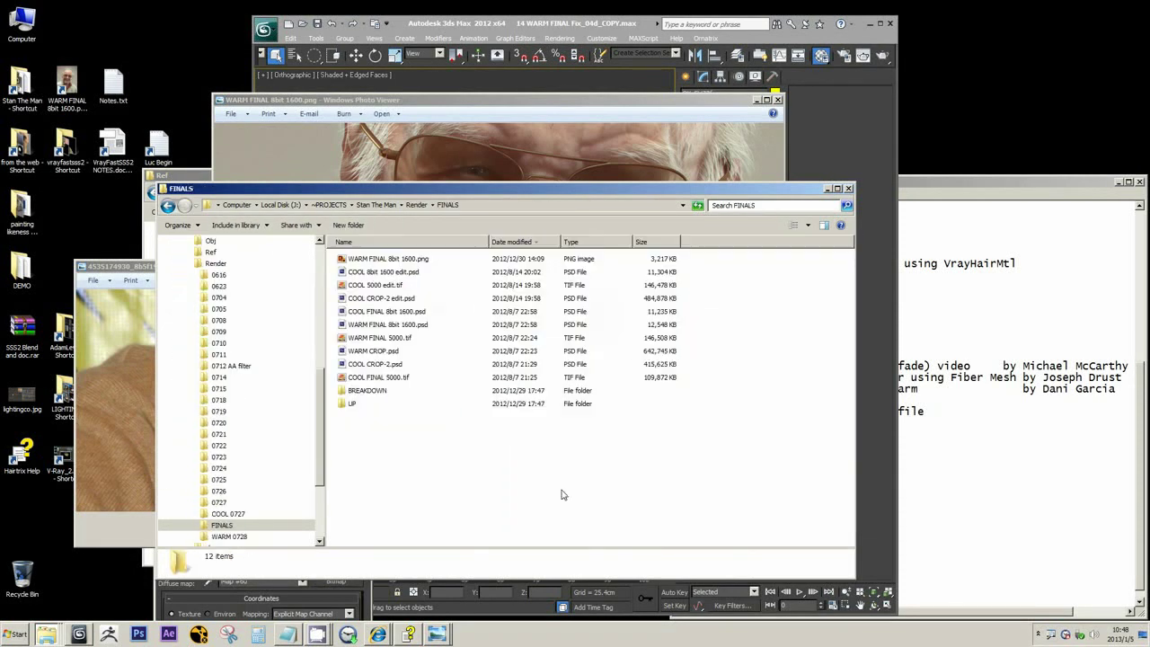
- Open WARM CROP.psd from the FINALS folder in Photoshop and move the folder window aside
{"action": "left_click", "coordinate": [382, 351]}
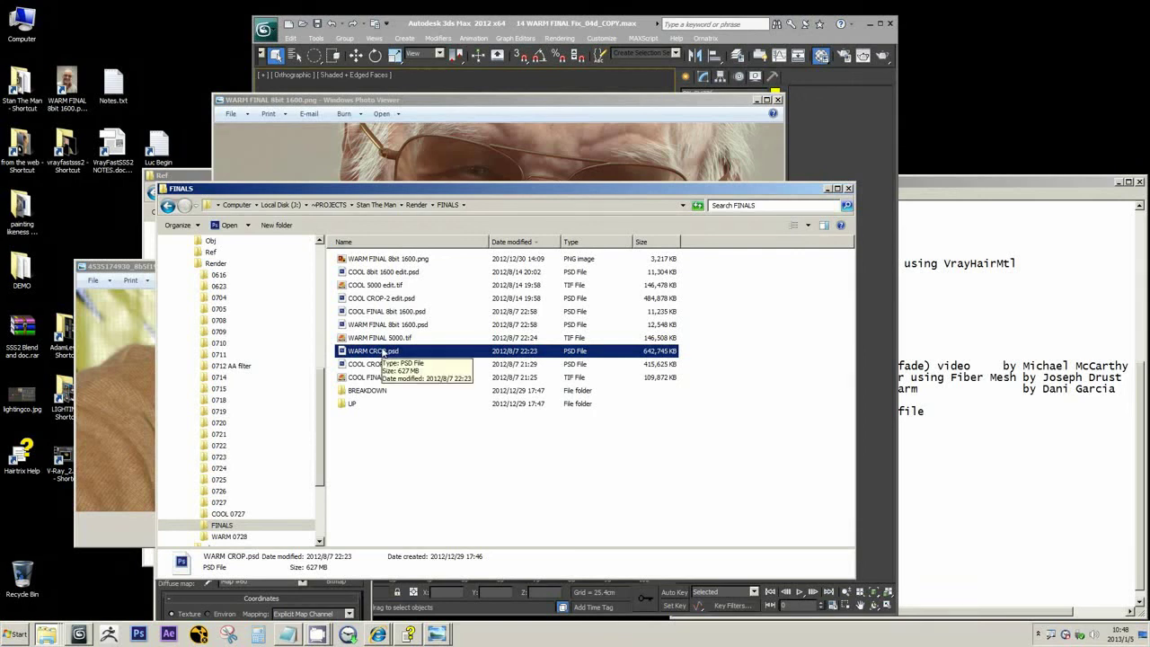
{"action": "double_click", "coordinate": [373, 352]}
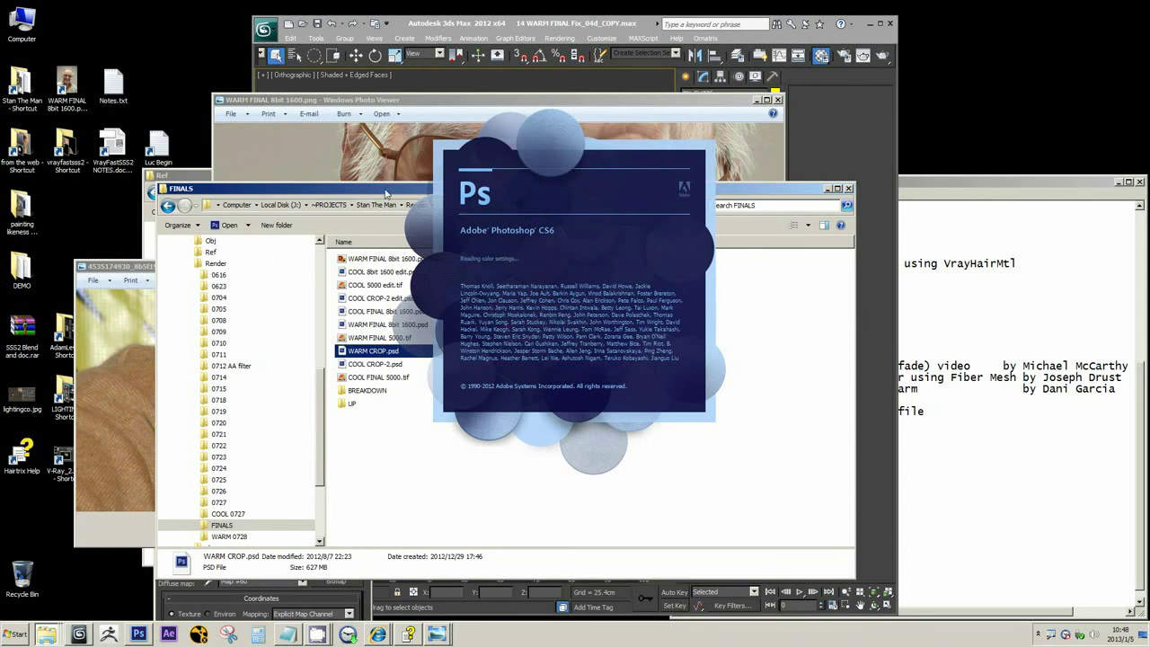
{"action": "left_click_drag", "start_coordinate": [384, 195], "coordinate": [307, 313]}
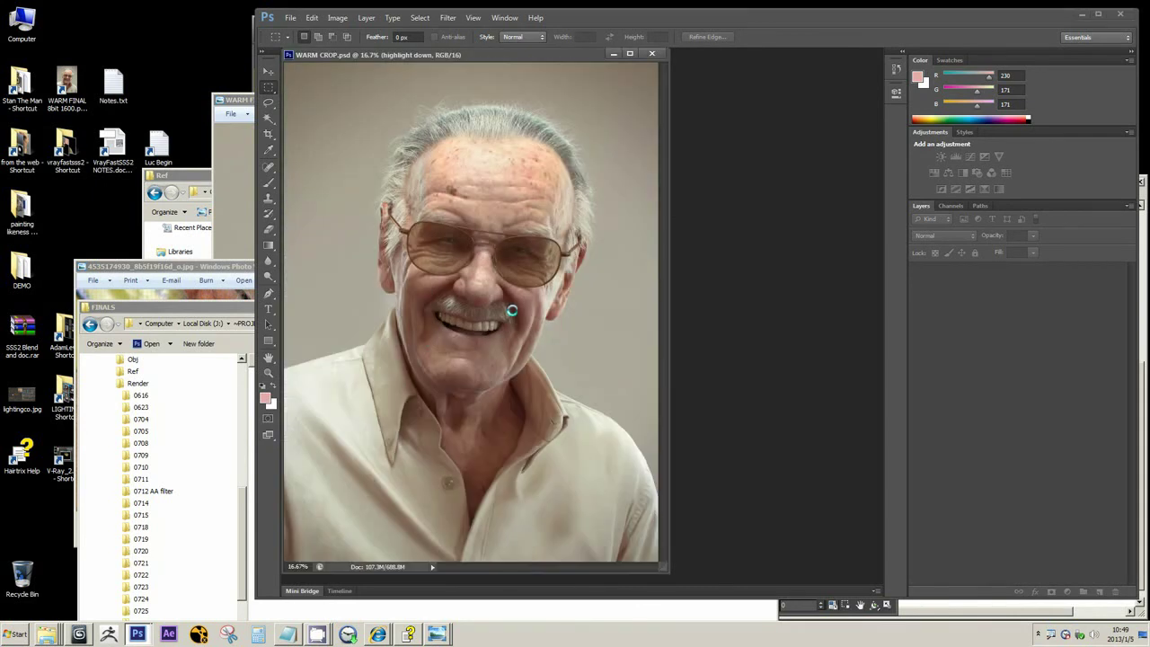
- Check the pixel dimensions of the WARM CROP.psd render without resizing it
{"action": "key", "text": "ctrl+alt+i"}
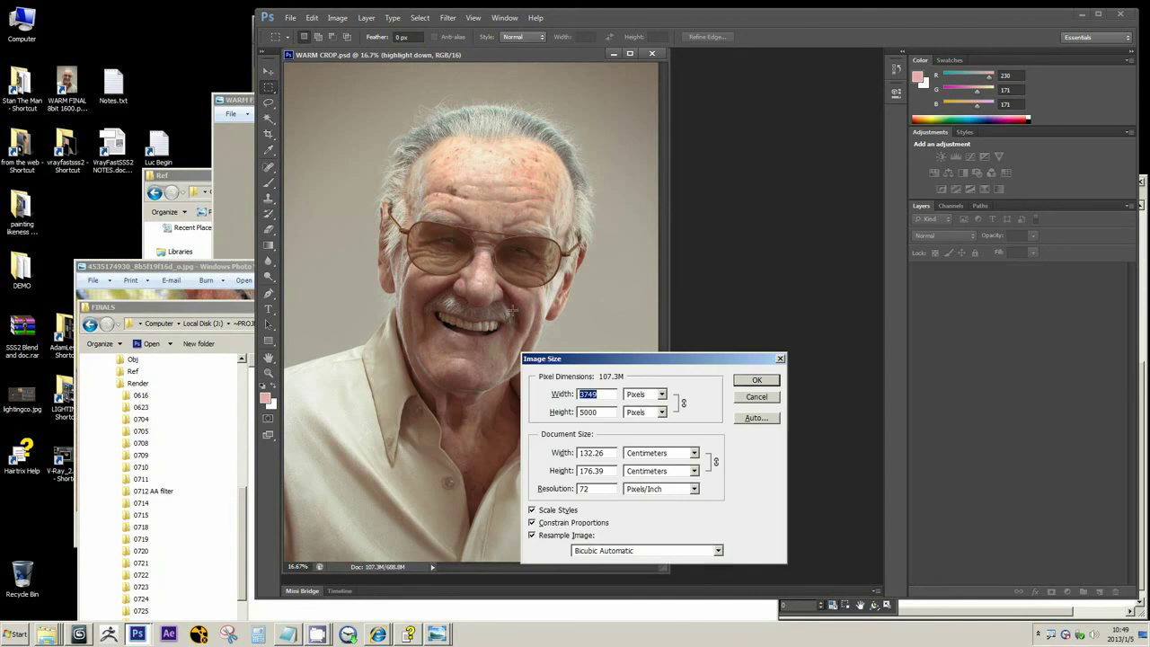
{"action": "left_click_drag", "start_coordinate": [600, 412], "coordinate": [582, 410]}
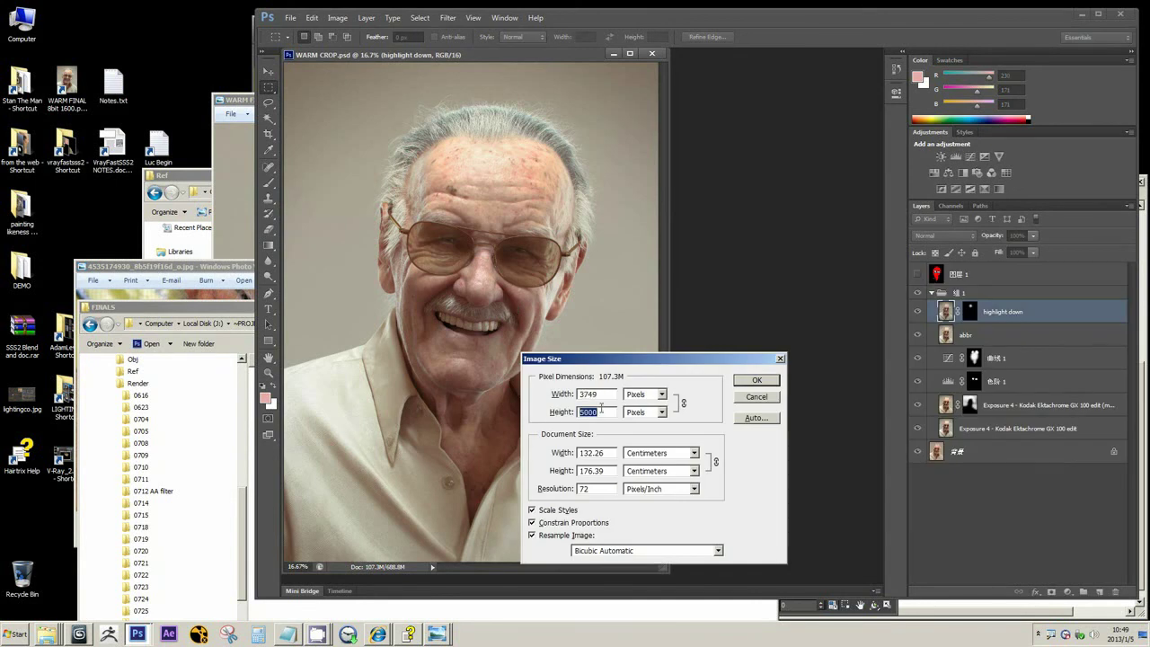
{"action": "left_click", "coordinate": [767, 399]}
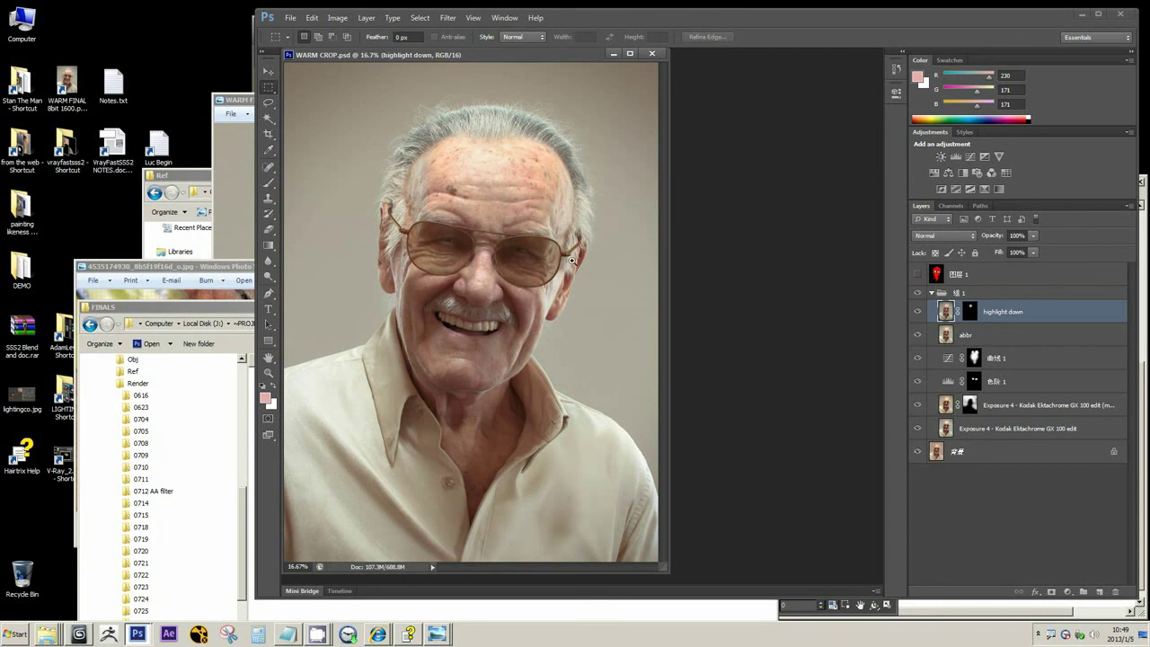
- Examine the fine fuzz and stray hairs around the earlobe in the render at up to 300% magnification
{"action": "left_click", "coordinate": [564, 295]}
{"action": "left_click", "coordinate": [555, 333]}
{"action": "left_click", "coordinate": [555, 333]}
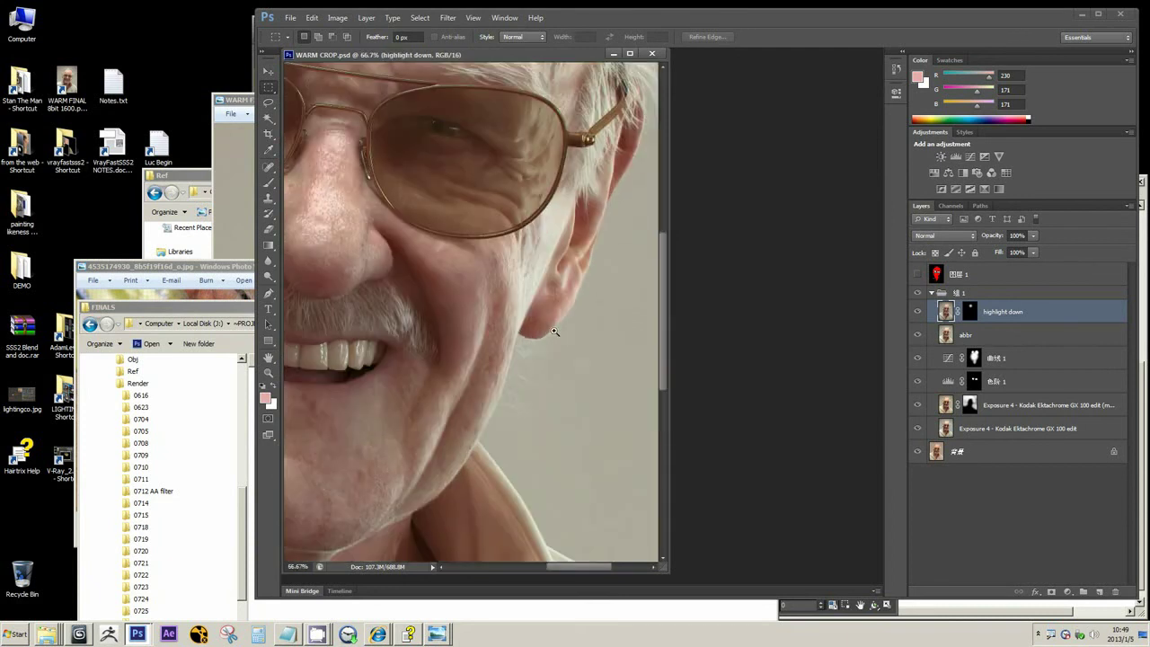
{"action": "left_click", "coordinate": [554, 333]}
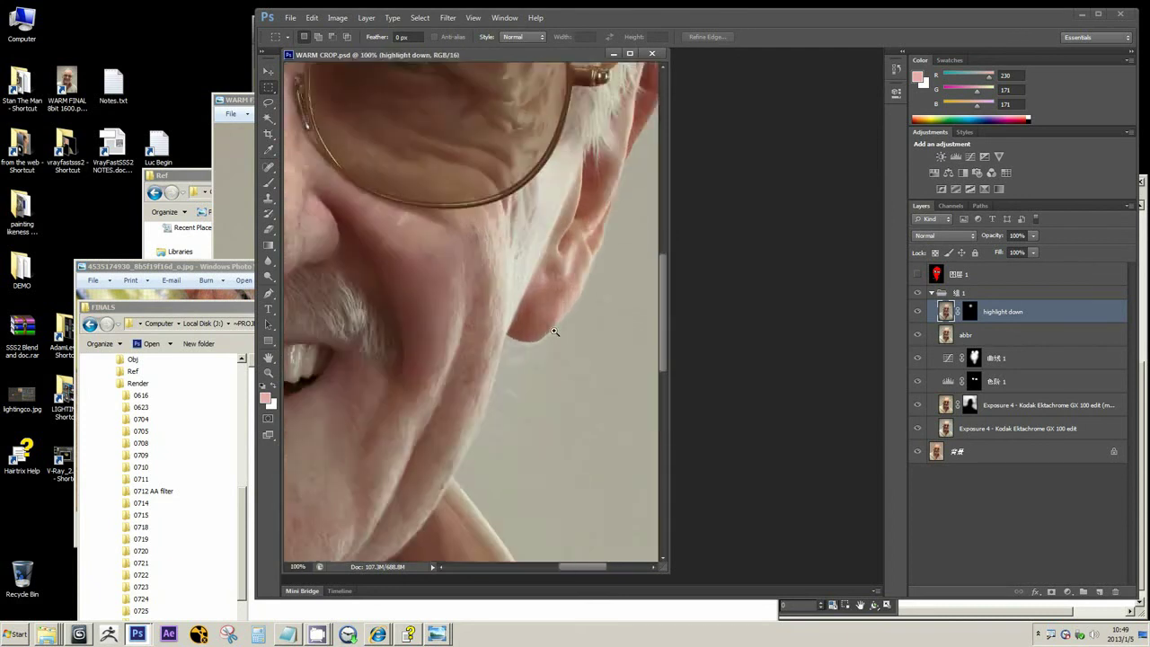
{"action": "left_click", "coordinate": [554, 333]}
{"action": "left_click", "coordinate": [555, 334], "text": "alt"}
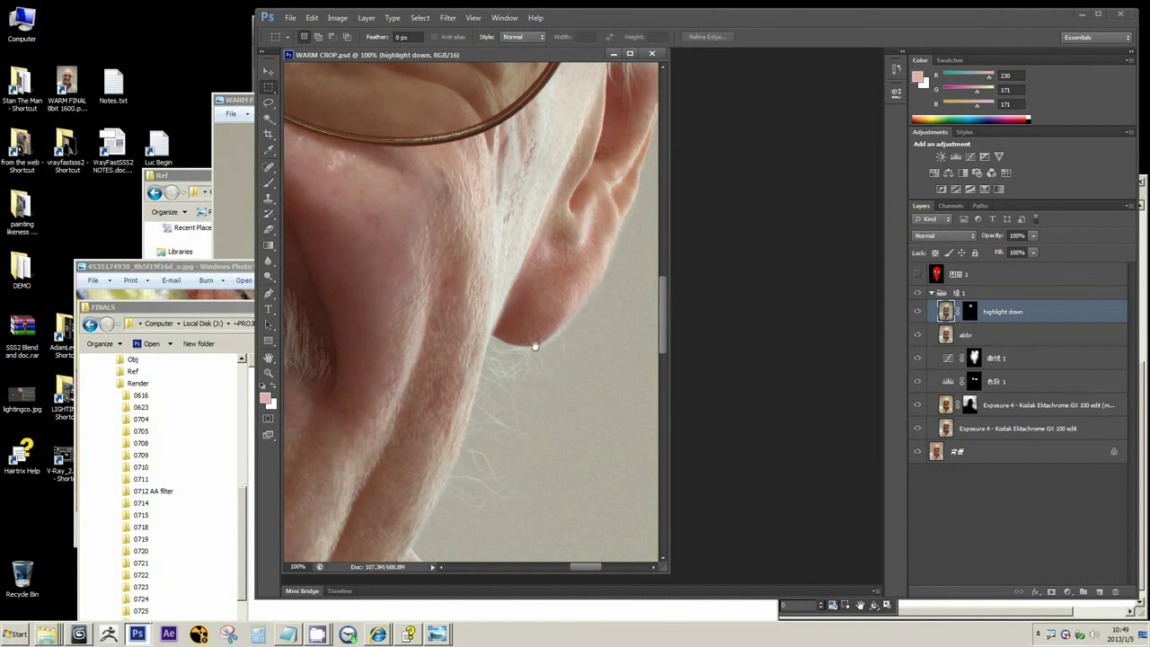
{"action": "left_click", "coordinate": [527, 343]}
{"action": "left_click", "coordinate": [518, 342]}
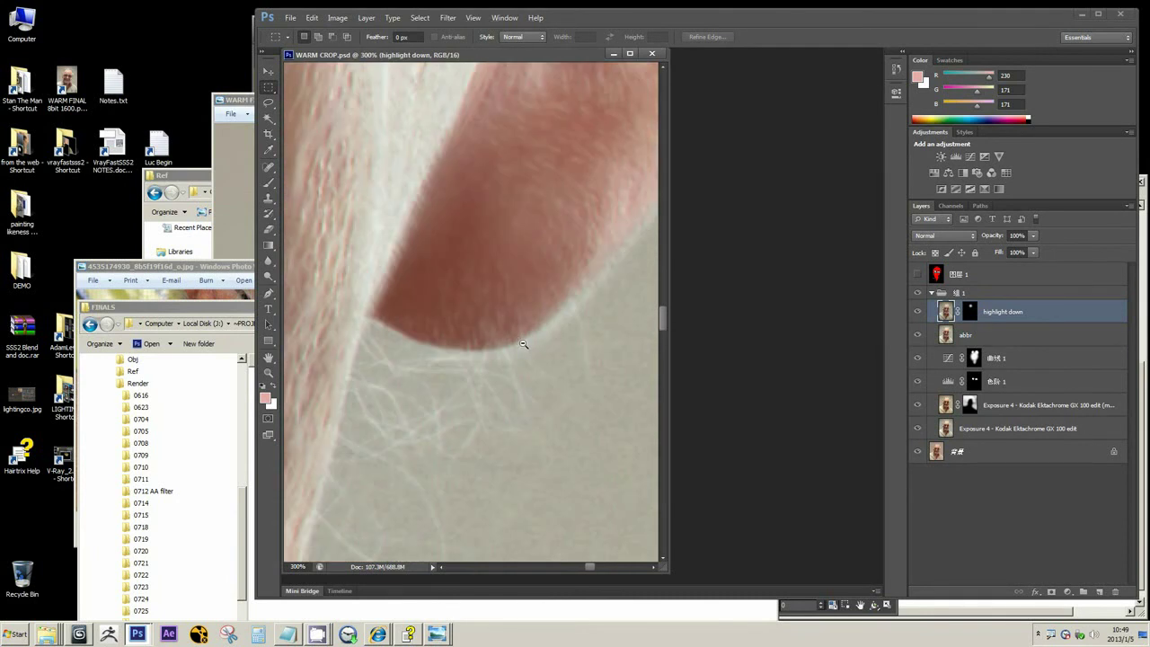
{"action": "left_click", "coordinate": [523, 343], "text": "alt"}
- Circle the fuzz where the cheek meets the earlobe as a temporary annotation, and clear the mark
{"action": "mouse_move", "coordinate": [551, 332]}
{"action": "left_mouse_down"}
{"action": "mouse_move", "coordinate": [480, 314]}
{"action": "mouse_move", "coordinate": [480, 323]}
{"action": "mouse_move", "coordinate": [545, 334]}
{"action": "left_mouse_up"}
{"action": "mouse_move", "coordinate": [608, 161]}
{"action": "left_mouse_down"}
{"action": "mouse_move", "coordinate": [598, 209]}
{"action": "mouse_move", "coordinate": [630, 154]}
{"action": "left_mouse_up"}
{"action": "left_click_drag", "start_coordinate": [439, 317], "coordinate": [467, 251]}
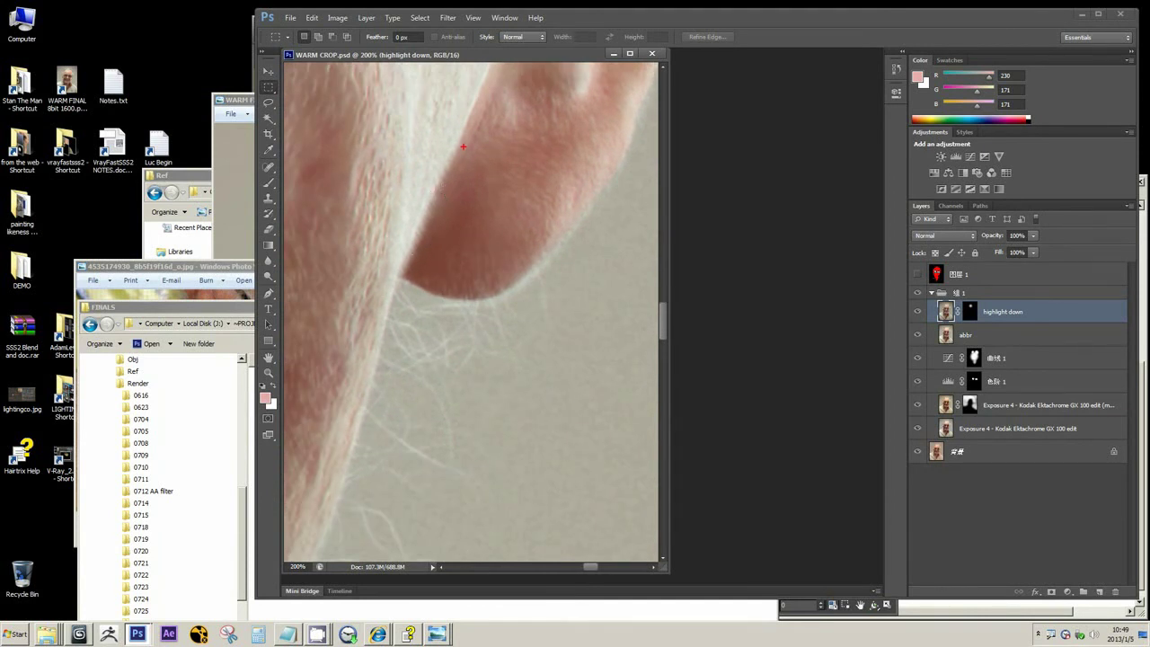
{"action": "mouse_move", "coordinate": [464, 147]}
{"action": "left_mouse_down"}
{"action": "mouse_move", "coordinate": [395, 180]}
{"action": "mouse_move", "coordinate": [384, 274]}
{"action": "mouse_move", "coordinate": [482, 126]}
{"action": "left_mouse_up"}
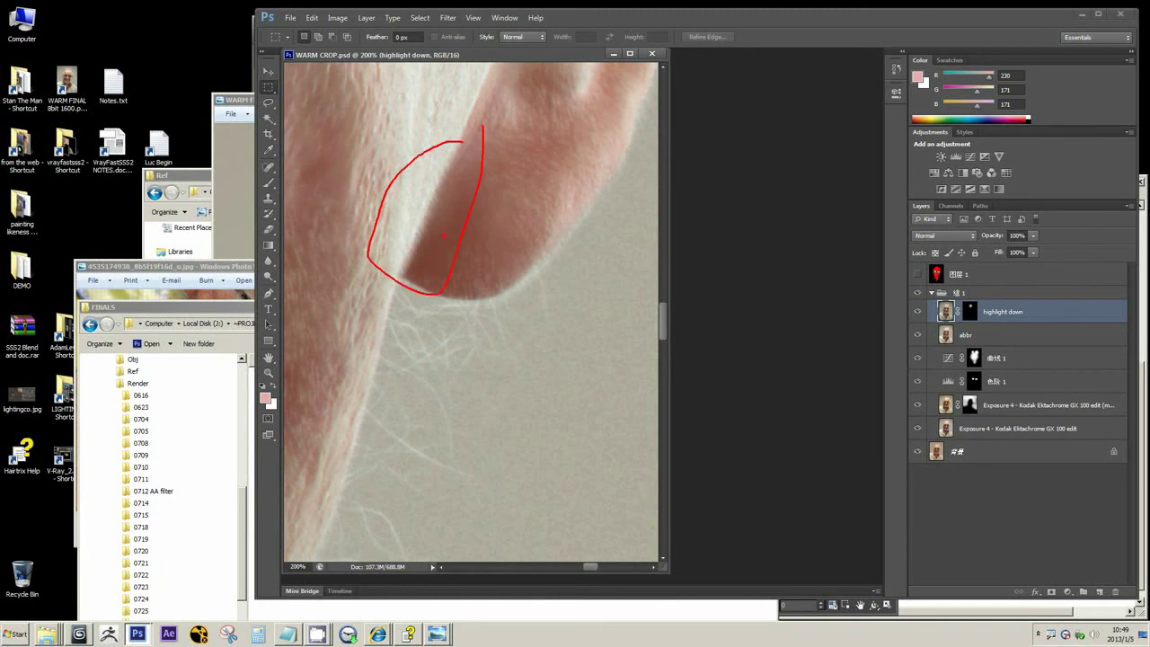
{"action": "key", "text": "Escape"}
- Circle the fuzz along the cheek fold beside the mouth as a temporary annotation, and clear the mark
{"action": "left_click_drag", "start_coordinate": [385, 321], "coordinate": [542, 135]}
{"action": "left_click_drag", "start_coordinate": [332, 452], "coordinate": [482, 317]}
{"action": "scroll", "coordinate": [400, 370], "scroll_direction": "down", "scroll_amount": 2, "text": "alt"}
{"action": "scroll", "coordinate": [504, 308], "scroll_direction": "up", "scroll_amount": 2, "text": "alt"}
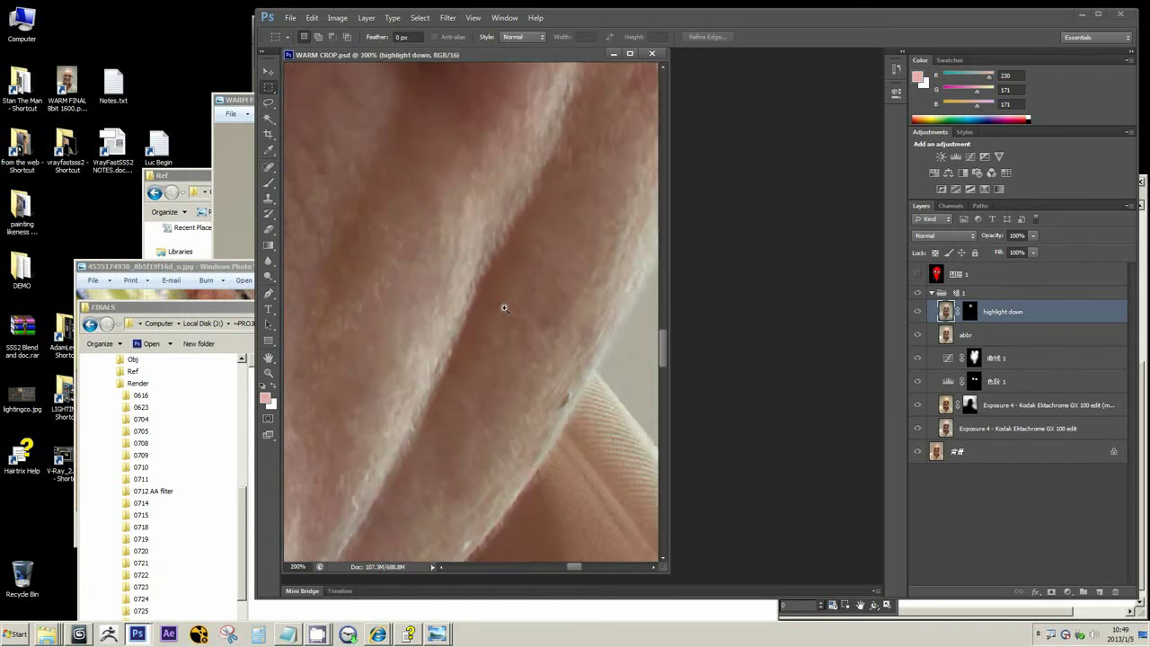
{"action": "scroll", "coordinate": [505, 308], "scroll_direction": "down", "scroll_amount": 1, "text": "alt"}
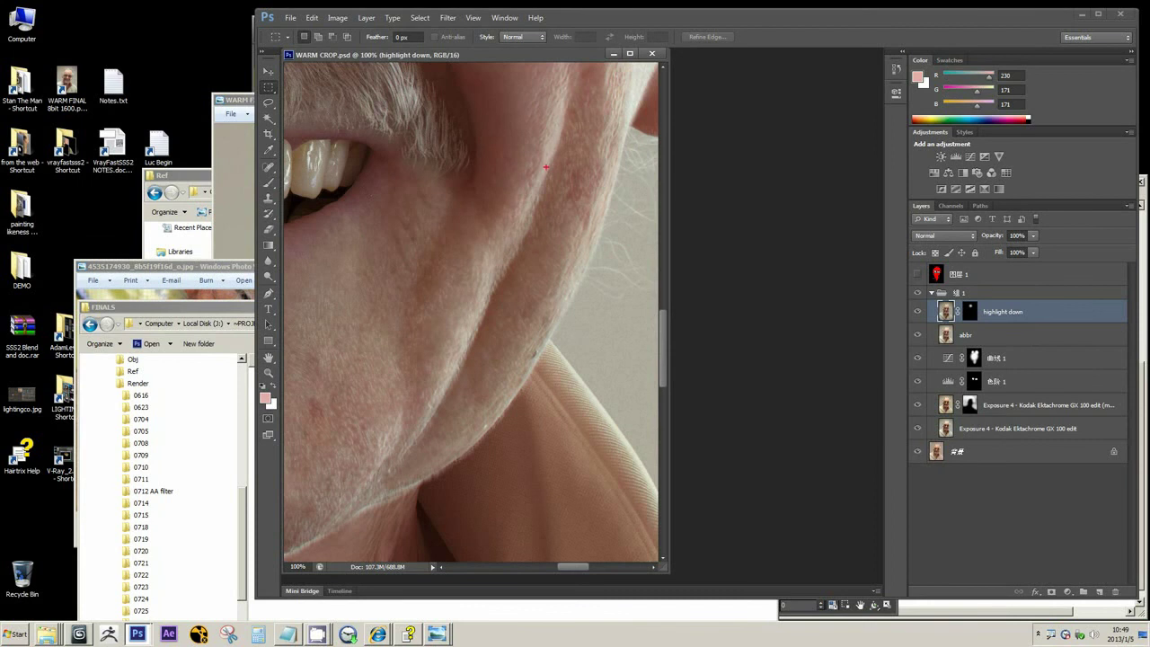
{"action": "mouse_move", "coordinate": [528, 171]}
{"action": "left_mouse_down"}
{"action": "mouse_move", "coordinate": [384, 380]}
{"action": "mouse_move", "coordinate": [452, 402]}
{"action": "mouse_move", "coordinate": [513, 295]}
{"action": "mouse_move", "coordinate": [524, 193]}
{"action": "left_mouse_up"}
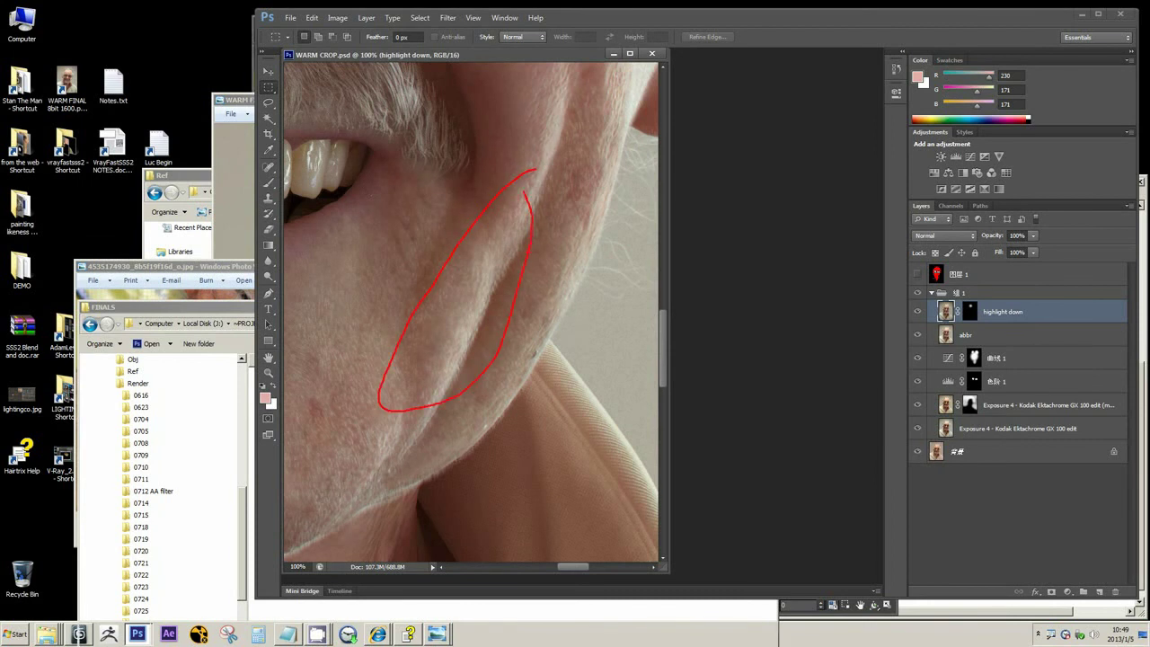
{"action": "key", "text": "ctrl+z"}
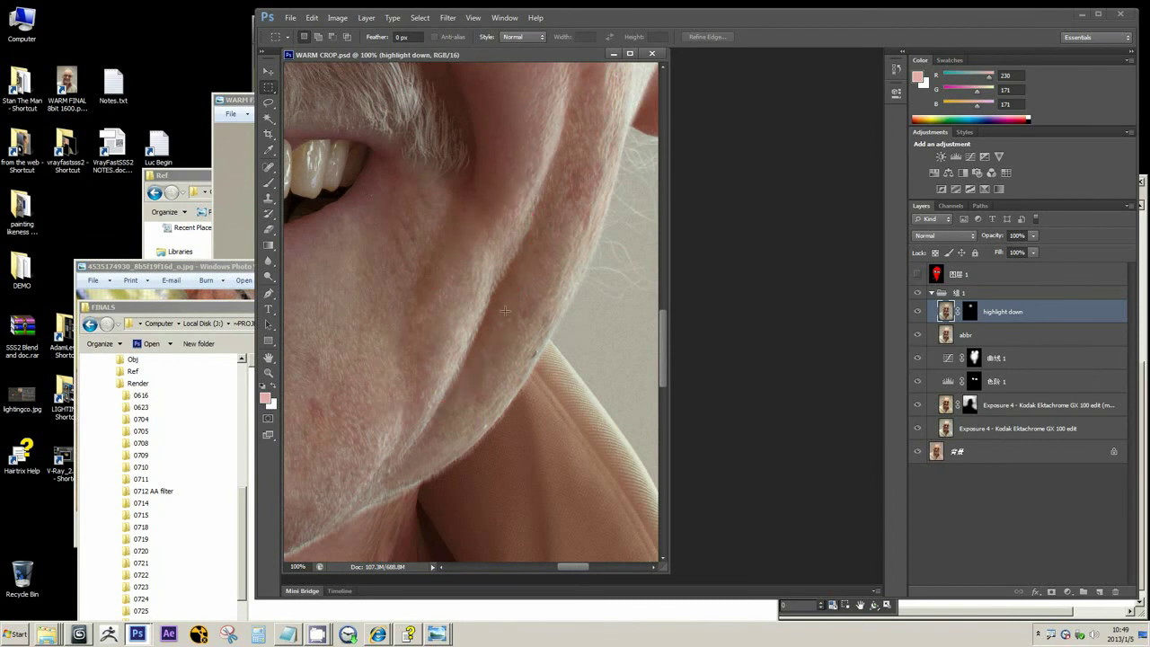
- Examine the fuzz along the chin and jawline, including the rim against the neck
{"action": "left_click", "coordinate": [436, 364], "text": "alt"}
{"action": "left_click", "coordinate": [437, 364], "text": "alt"}
{"action": "left_click_drag", "start_coordinate": [395, 361], "coordinate": [532, 350]}
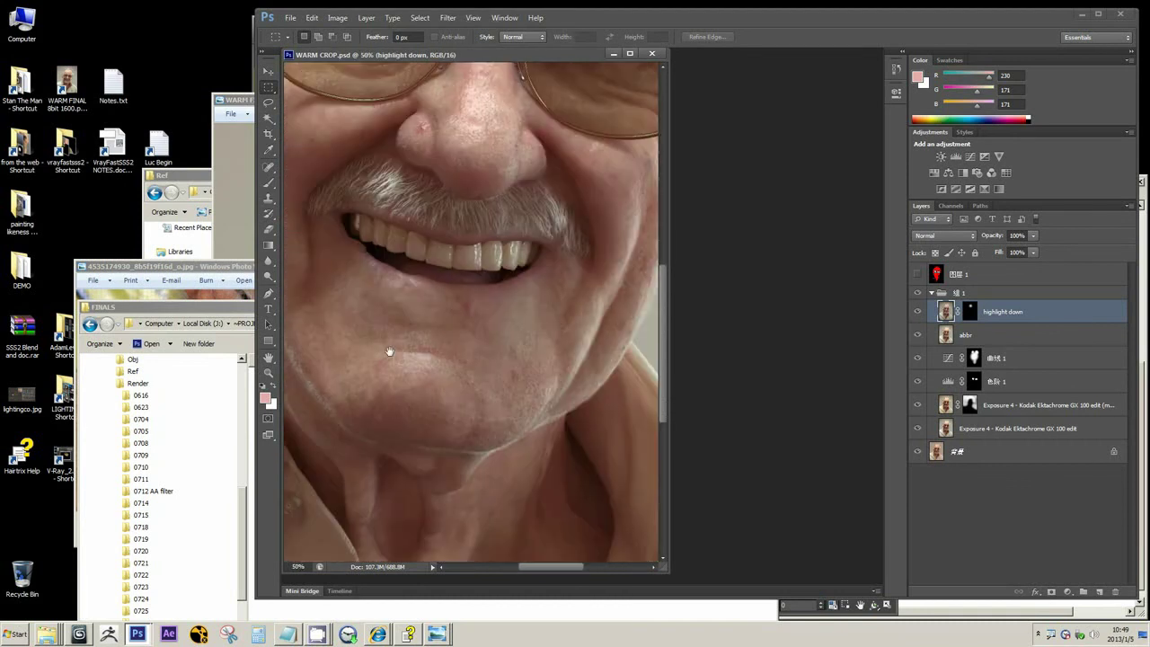
{"action": "left_click_drag", "start_coordinate": [389, 351], "coordinate": [480, 354]}
{"action": "left_click_drag", "start_coordinate": [346, 289], "coordinate": [452, 396]}
{"action": "left_click_drag", "start_coordinate": [584, 505], "coordinate": [328, 296]}
{"action": "left_click", "coordinate": [486, 339], "text": "ctrl"}
{"action": "left_click", "coordinate": [485, 339], "text": "ctrl"}
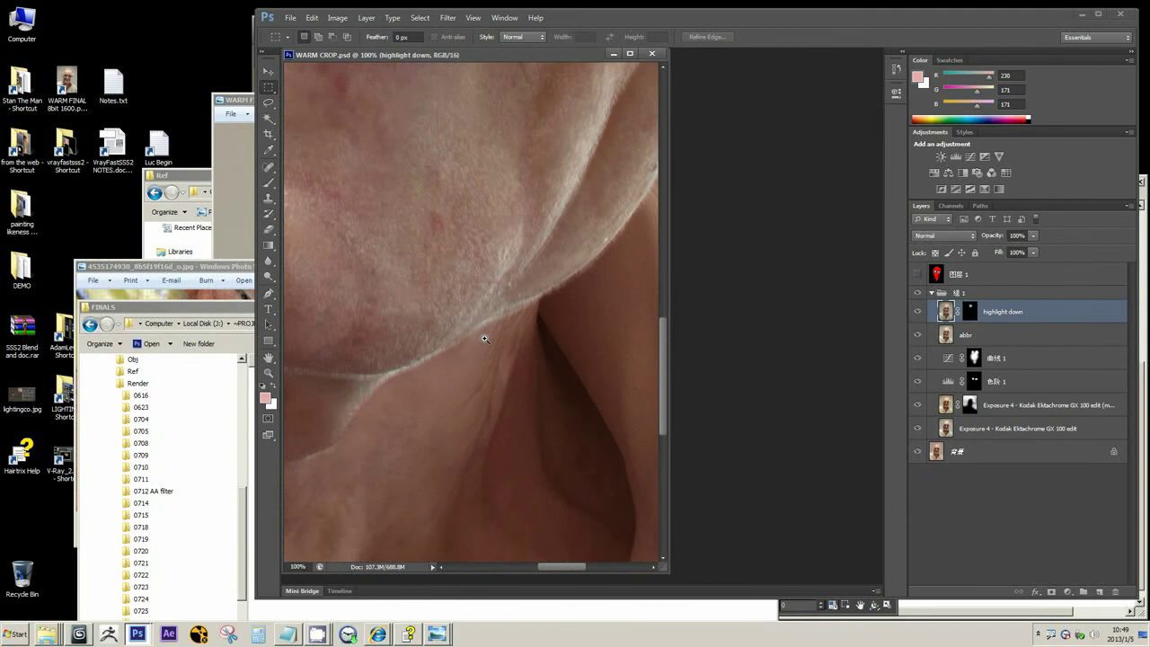
{"action": "left_click", "coordinate": [485, 339], "text": "ctrl"}
{"action": "left_click", "coordinate": [484, 337], "text": "alt"}
{"action": "left_click", "coordinate": [483, 337], "text": "alt"}
{"action": "left_click_drag", "start_coordinate": [528, 300], "coordinate": [432, 408]}
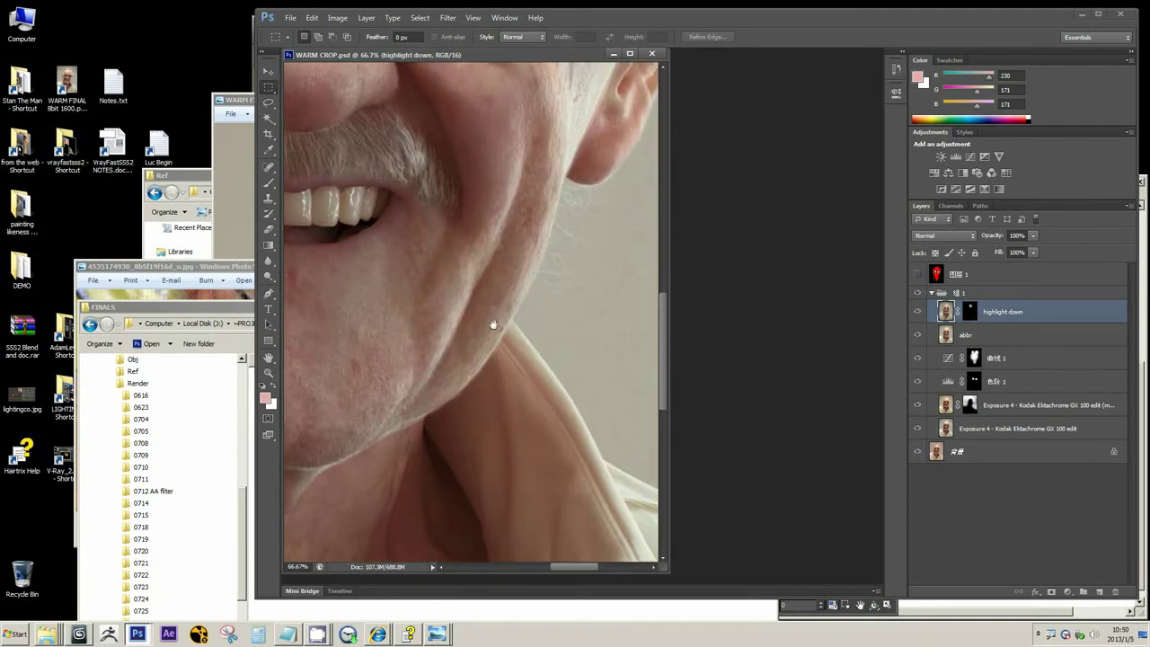
{"action": "left_click_drag", "start_coordinate": [510, 239], "coordinate": [513, 303]}
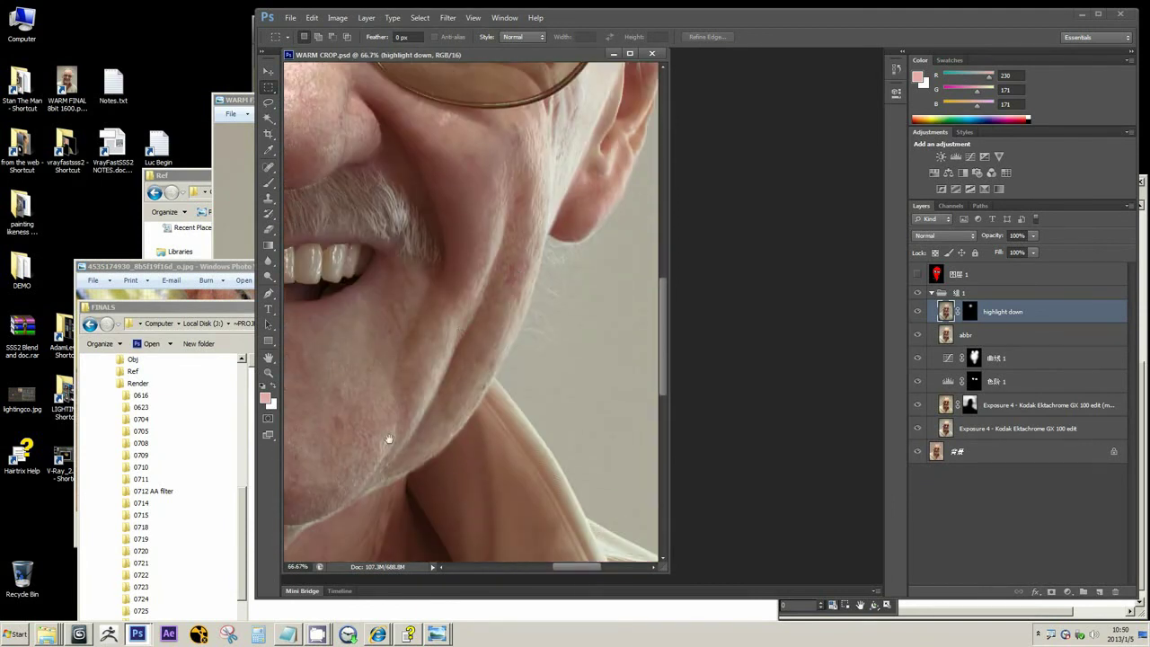
- Compare the fuzz on the cheek fold at 200% magnification with its appearance at lower magnifications
{"action": "left_click", "coordinate": [454, 362], "text": "ctrl"}
{"action": "left_click", "coordinate": [454, 362], "text": "ctrl"}
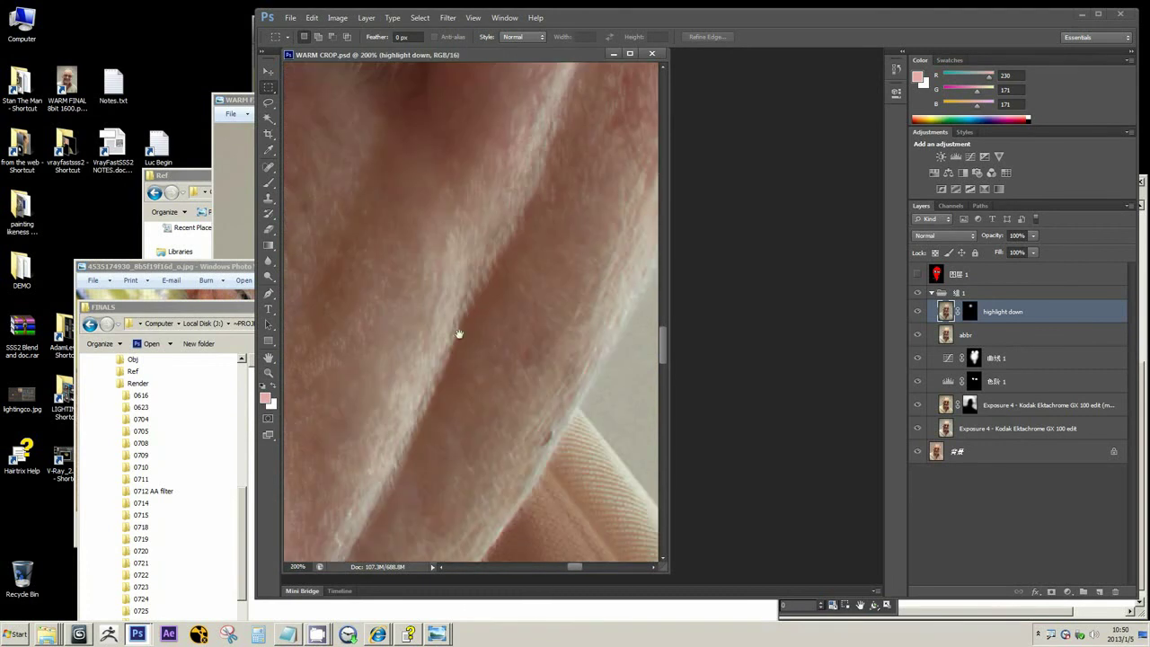
{"action": "left_click", "coordinate": [437, 359], "text": "alt"}
{"action": "left_click", "coordinate": [437, 359], "text": "alt"}
{"action": "left_click_drag", "start_coordinate": [413, 381], "coordinate": [445, 345]}
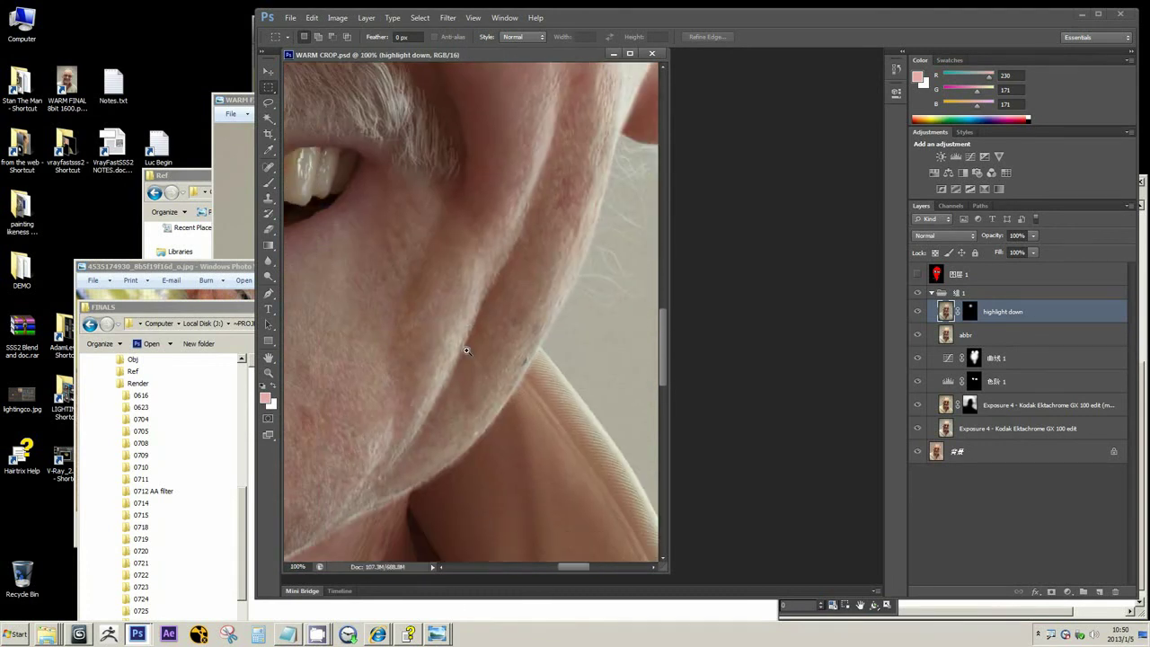
{"action": "left_click", "coordinate": [467, 351], "text": "ctrl"}
{"action": "left_click", "coordinate": [468, 351], "text": "ctrl"}
{"action": "left_click", "coordinate": [474, 318], "text": "alt"}
{"action": "left_click", "coordinate": [474, 318], "text": "alt"}
{"action": "left_click", "coordinate": [486, 289], "text": "ctrl"}
{"action": "left_click", "coordinate": [486, 290], "text": "ctrl"}
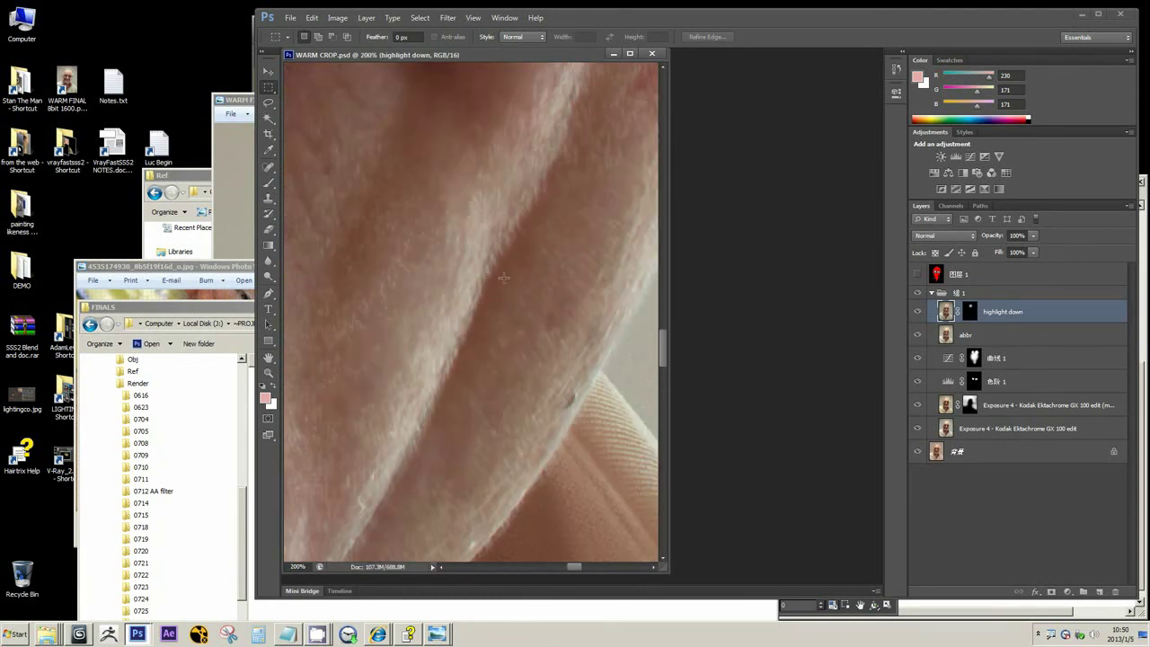
{"action": "left_click", "coordinate": [426, 307], "text": "alt"}
{"action": "left_click", "coordinate": [426, 306], "text": "alt"}
{"action": "left_click", "coordinate": [426, 306], "text": "alt"}
{"action": "left_click", "coordinate": [426, 307], "text": "alt"}
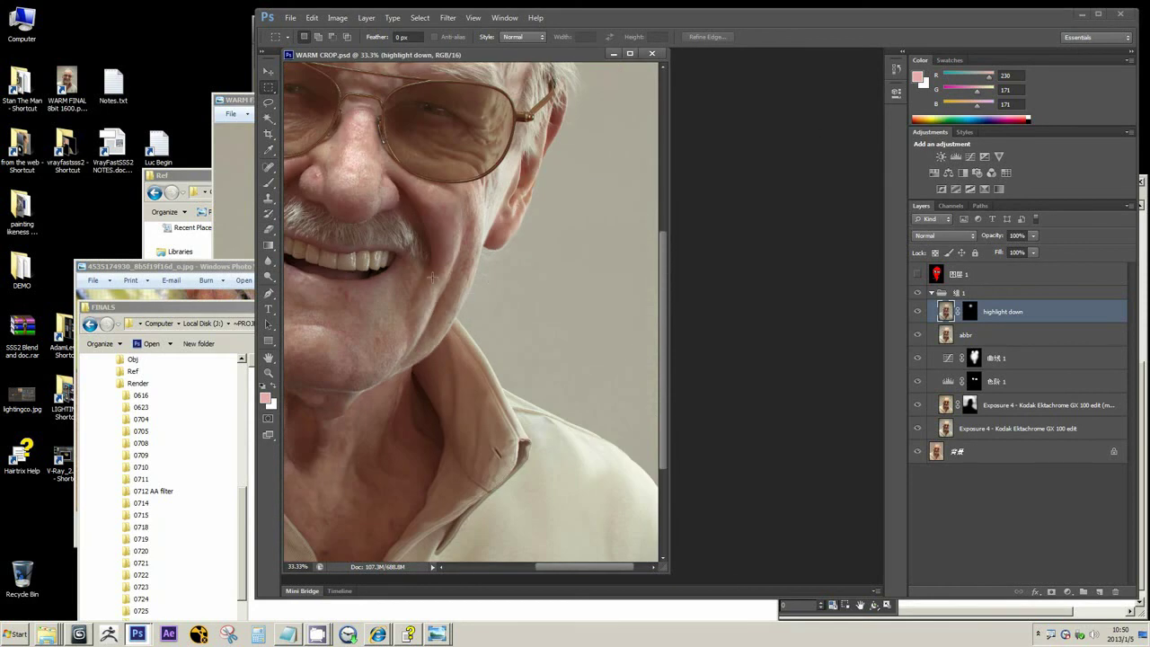
- Survey the whole face at 33.3% magnification and examine the fine hair on the temple and around the eyebrow at 100%
{"action": "left_click_drag", "start_coordinate": [419, 249], "coordinate": [479, 359]}
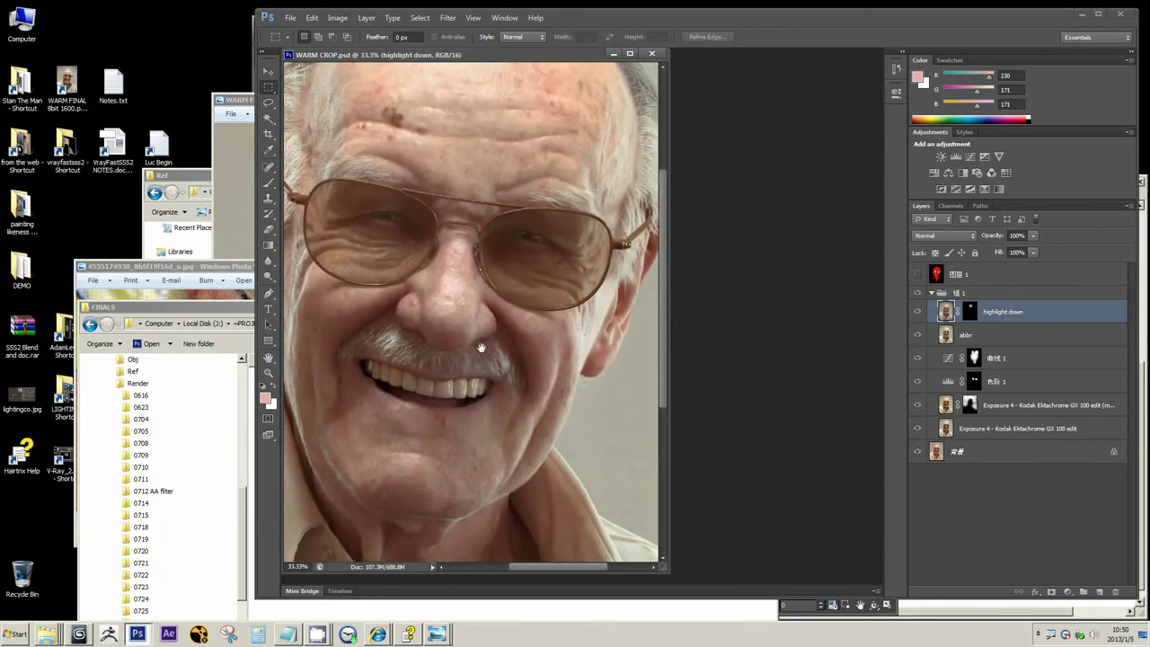
{"action": "left_click_drag", "start_coordinate": [418, 198], "coordinate": [441, 252]}
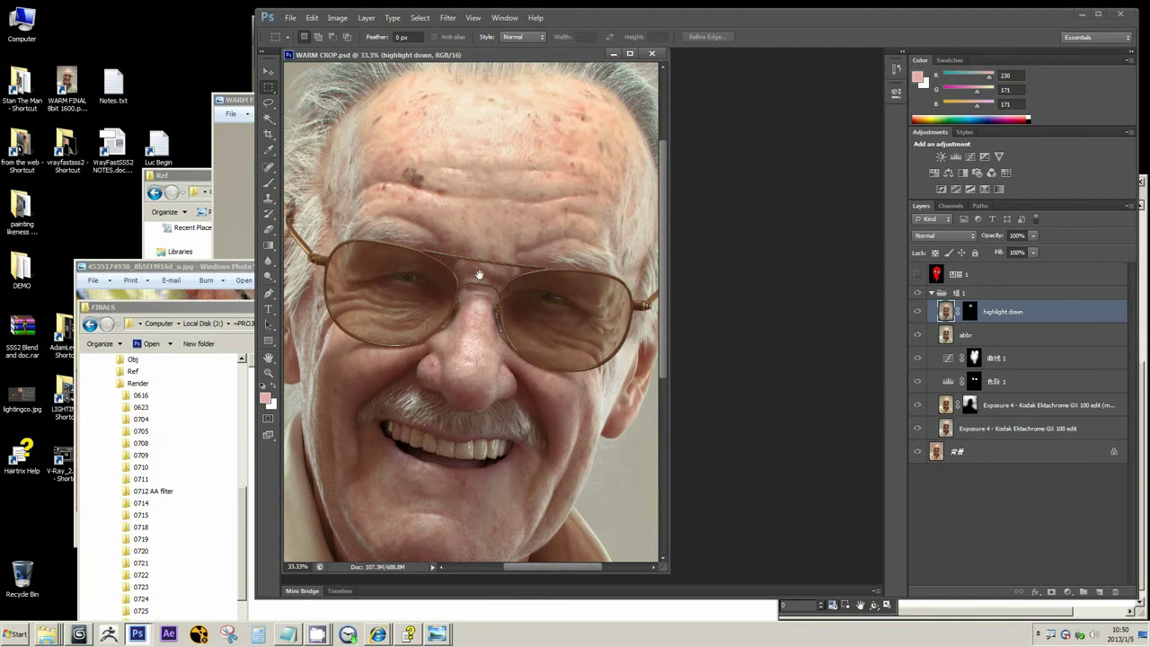
{"action": "left_click_drag", "start_coordinate": [464, 377], "coordinate": [456, 329]}
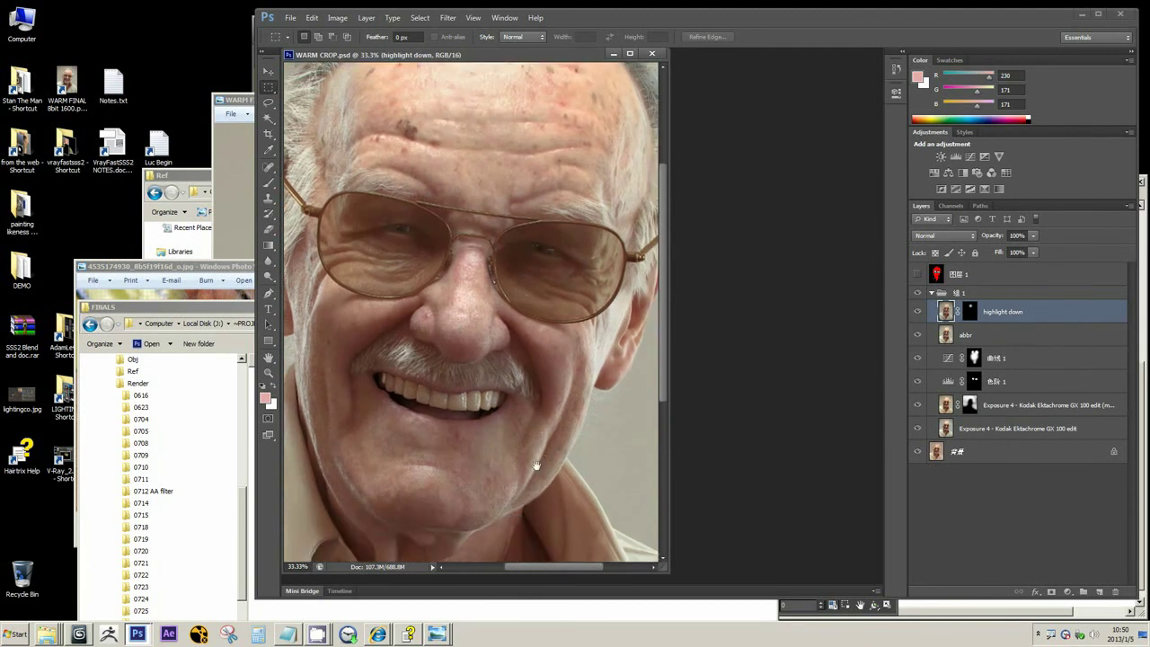
{"action": "left_click_drag", "start_coordinate": [445, 235], "coordinate": [454, 266]}
{"action": "left_click", "coordinate": [363, 171]}
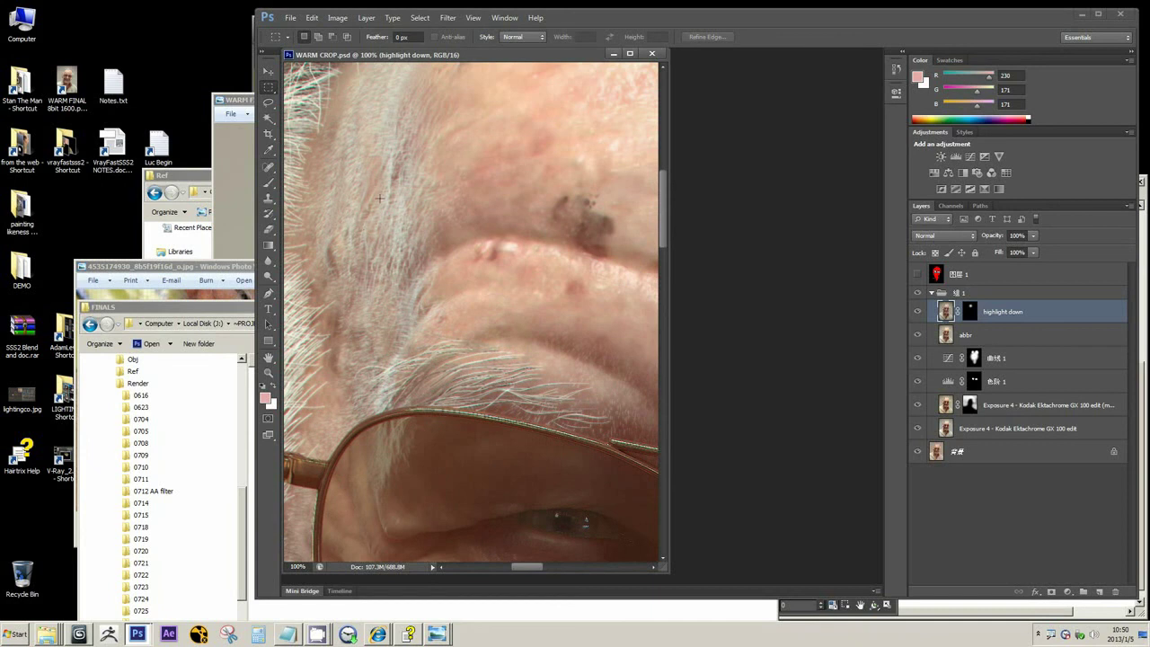
{"action": "left_click_drag", "start_coordinate": [377, 203], "coordinate": [411, 241]}
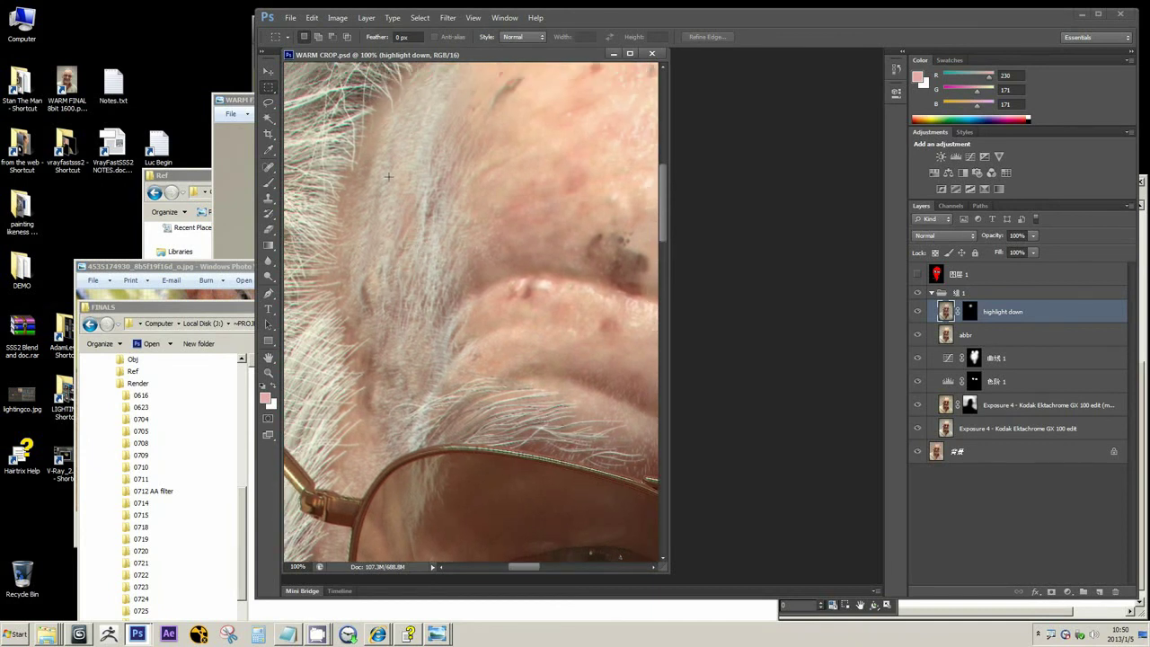
{"action": "left_click", "coordinate": [400, 351], "text": "alt"}
{"action": "left_click", "coordinate": [400, 352], "text": "alt"}
{"action": "left_click", "coordinate": [400, 351], "text": "alt"}
{"action": "left_click_drag", "start_coordinate": [441, 368], "coordinate": [391, 208]}
- Examine the short fuzz on the nose above the mustache at 200% magnification, and the skin over the chin at 66.67%
{"action": "left_click", "coordinate": [464, 400], "text": "ctrl"}
{"action": "left_click", "coordinate": [465, 400], "text": "ctrl"}
{"action": "left_click", "coordinate": [482, 347], "text": "ctrl"}
{"action": "left_click_drag", "start_coordinate": [550, 403], "coordinate": [444, 341]}
{"action": "left_click", "coordinate": [482, 347], "text": "ctrl"}
{"action": "left_click", "coordinate": [444, 342], "text": "alt"}
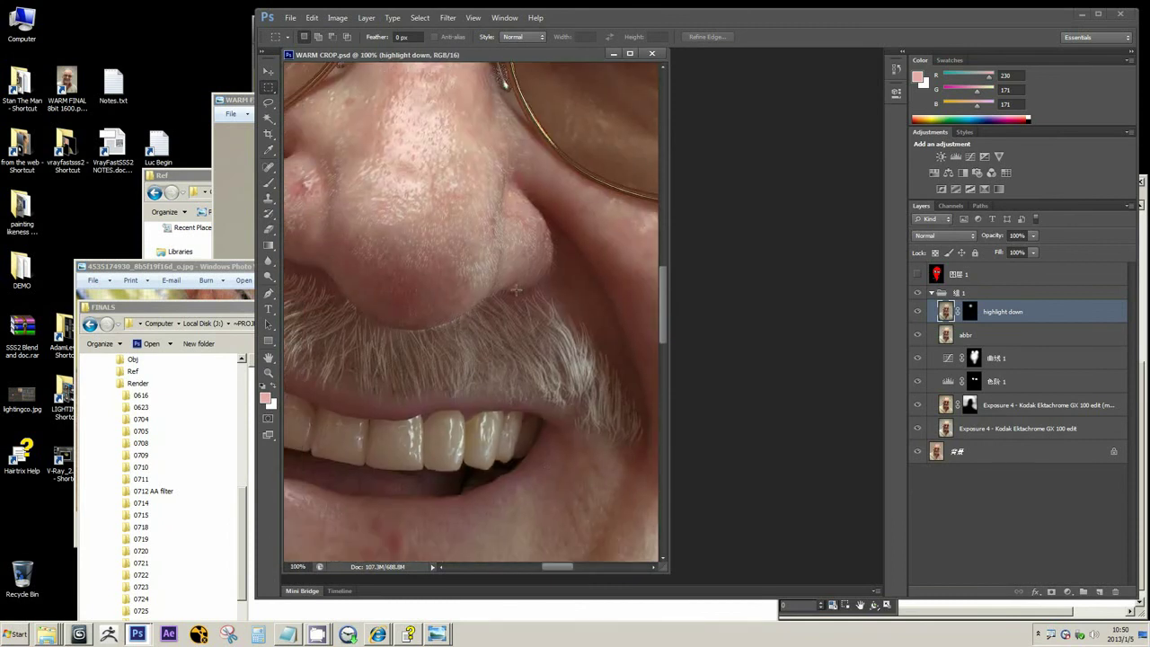
{"action": "left_click", "coordinate": [430, 287], "text": "ctrl"}
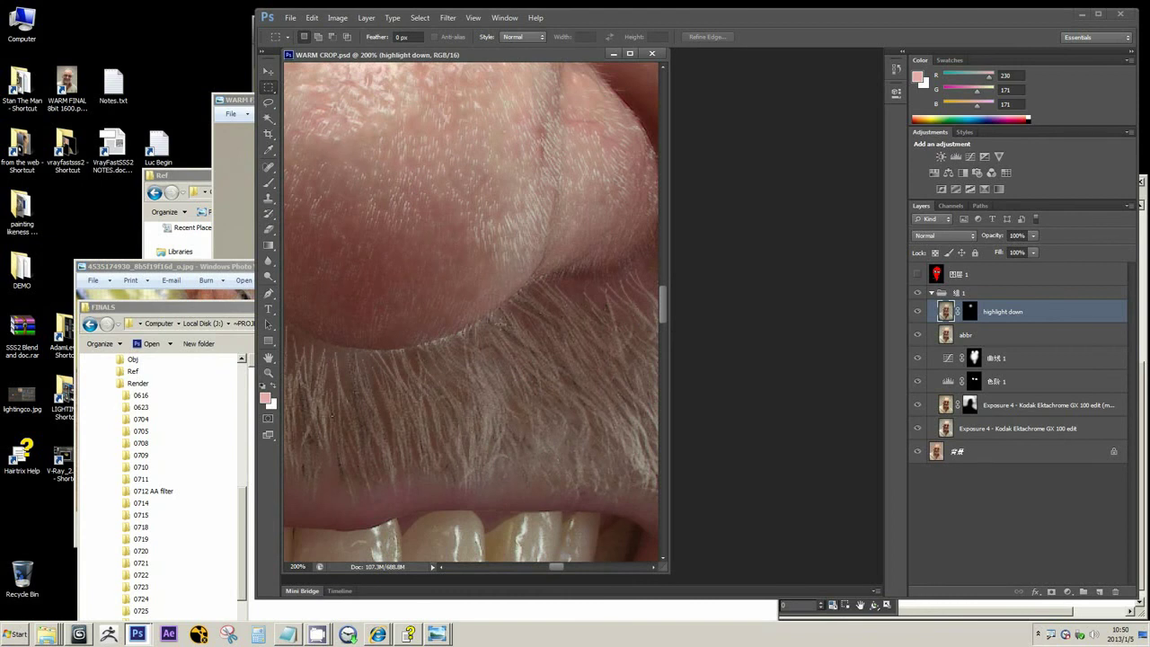
{"action": "left_click_drag", "start_coordinate": [542, 303], "coordinate": [524, 293]}
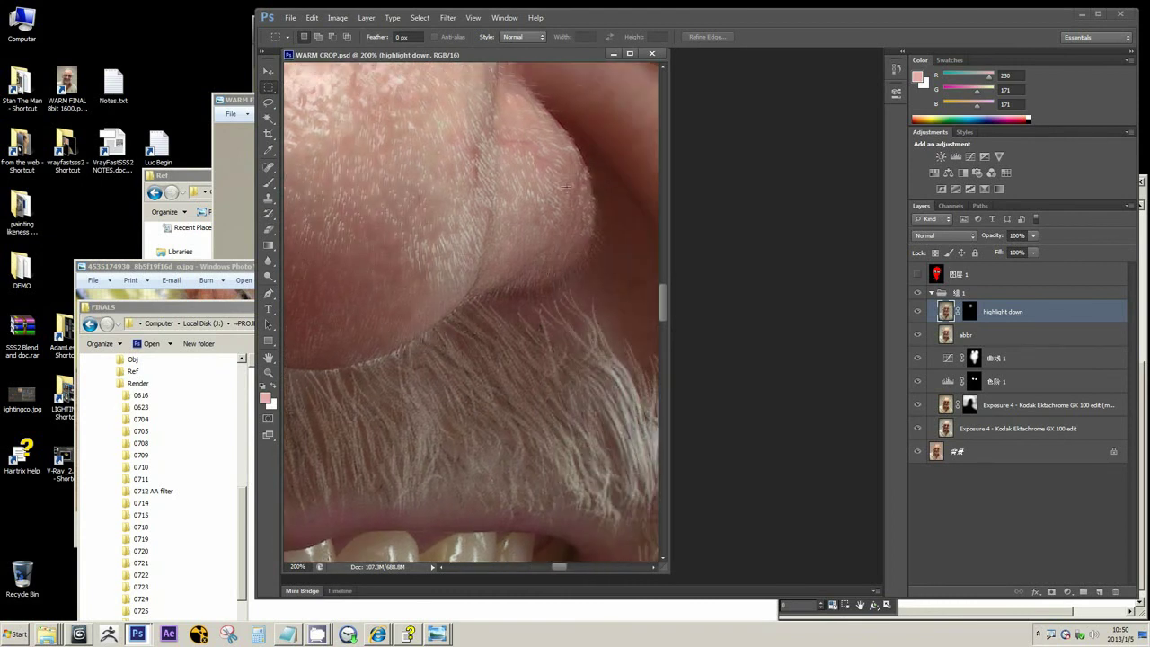
{"action": "left_click", "coordinate": [419, 317], "text": "alt"}
{"action": "left_click", "coordinate": [415, 320], "text": "alt"}
{"action": "left_click_drag", "start_coordinate": [410, 326], "coordinate": [451, 298]}
{"action": "left_click_drag", "start_coordinate": [475, 464], "coordinate": [379, 436]}
{"action": "left_click_drag", "start_coordinate": [455, 388], "coordinate": [513, 380]}
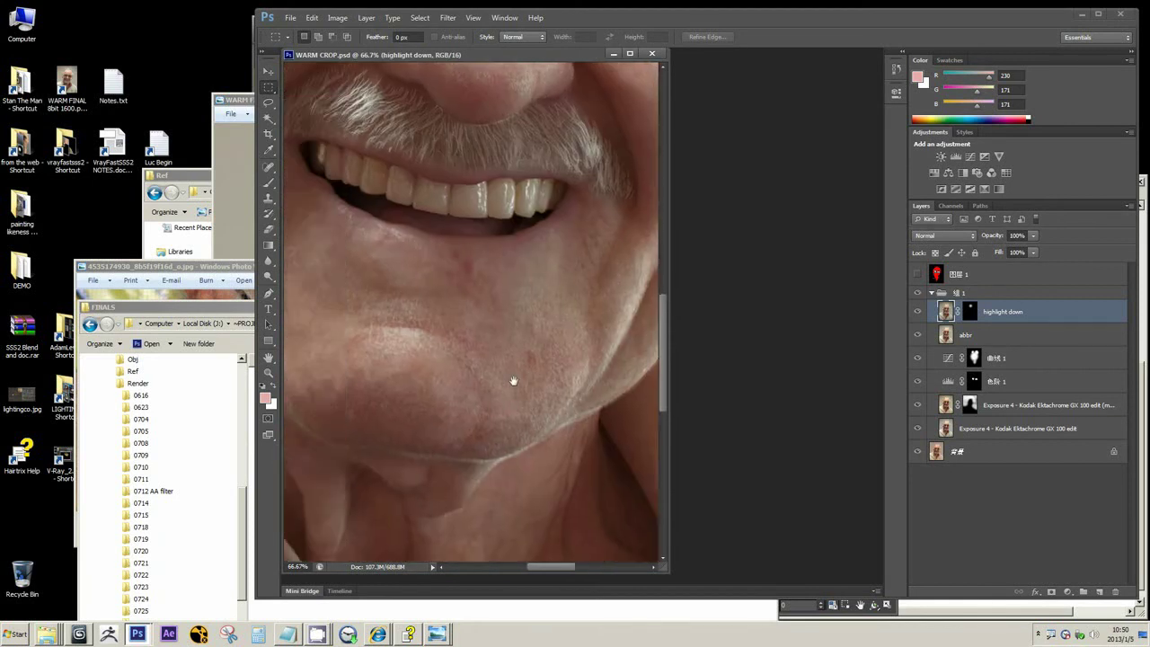
- Switch from Photoshop to 3ds Max and show the Ox Hair from Guides settings of OX_FUZZface
{"action": "left_click", "coordinate": [384, 370], "text": "alt"}
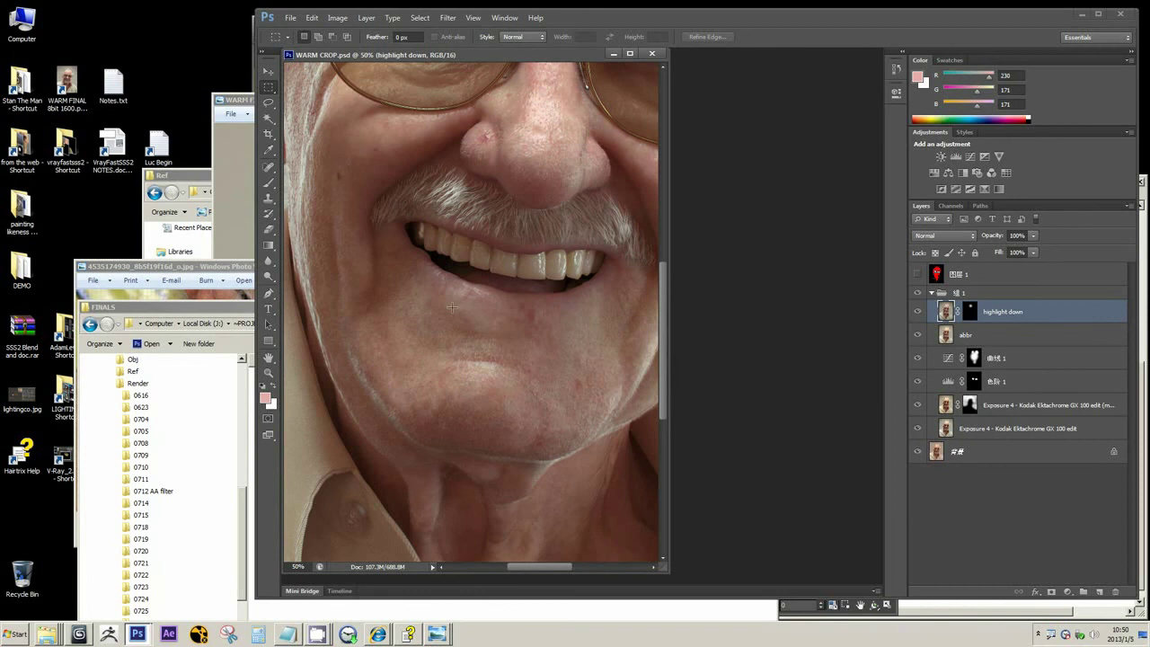
{"action": "left_click", "coordinate": [1082, 14]}
{"action": "left_click", "coordinate": [598, 25]}
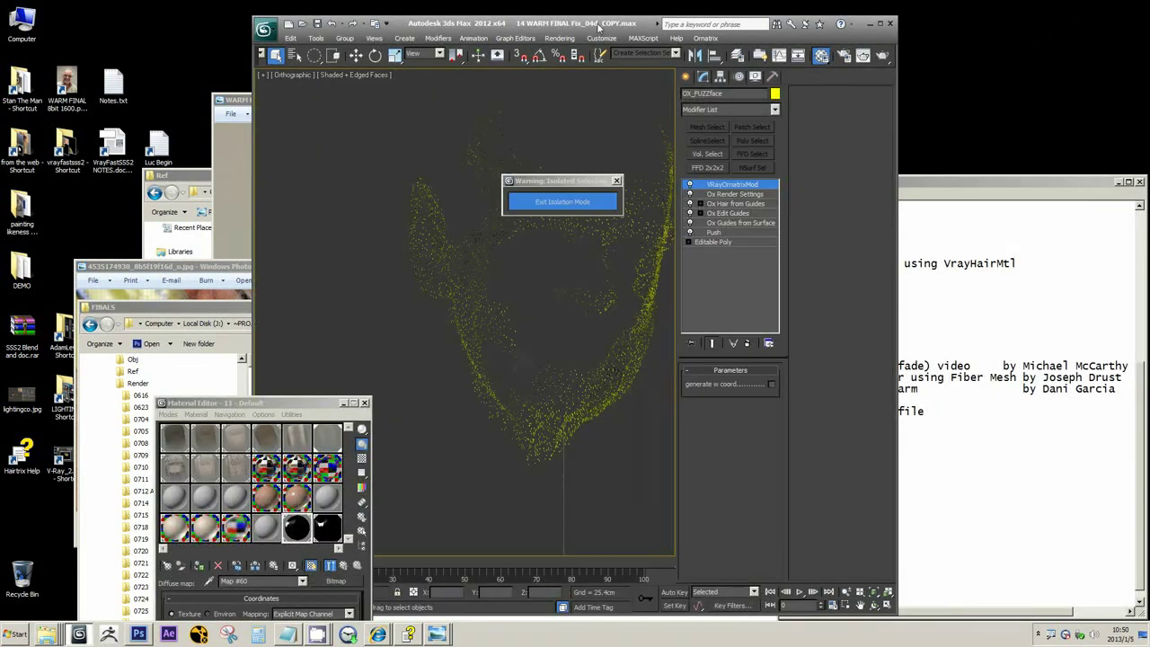
{"action": "left_click", "coordinate": [757, 204]}
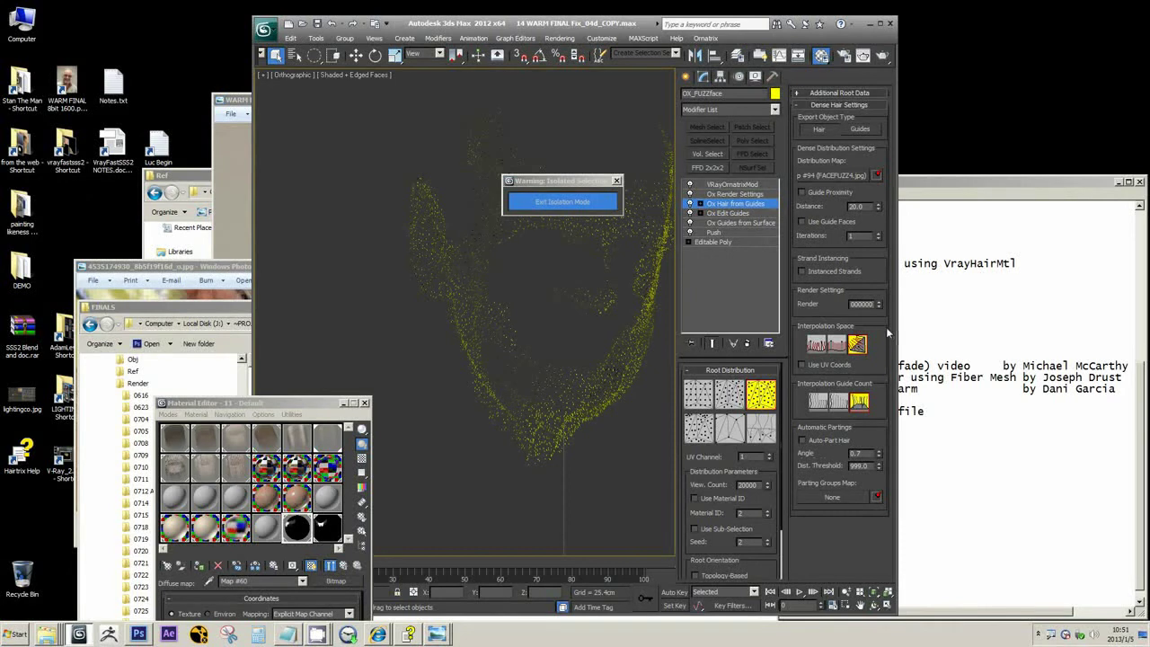
- Copy the face fuzz's render hair count into Notes.txt and add thousands separators so it reads 1,000,000
{"action": "double_click", "coordinate": [863, 304]}
{"action": "right_click", "coordinate": [861, 304]}
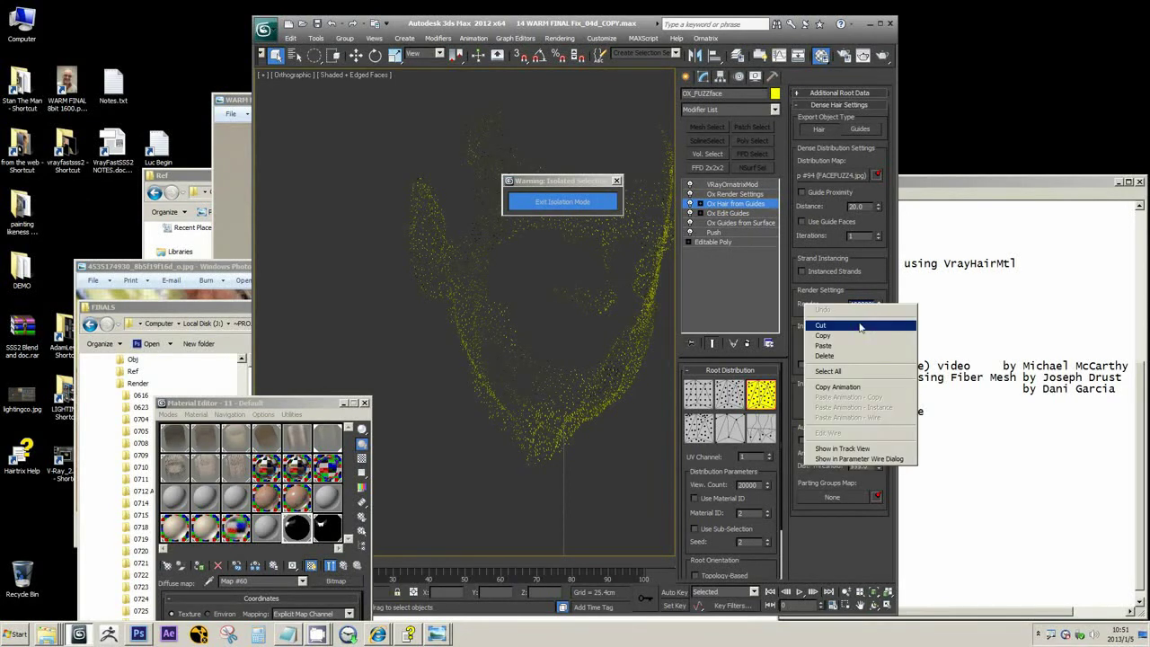
{"action": "left_click", "coordinate": [858, 335]}
{"action": "key", "text": "alt+Tab"}
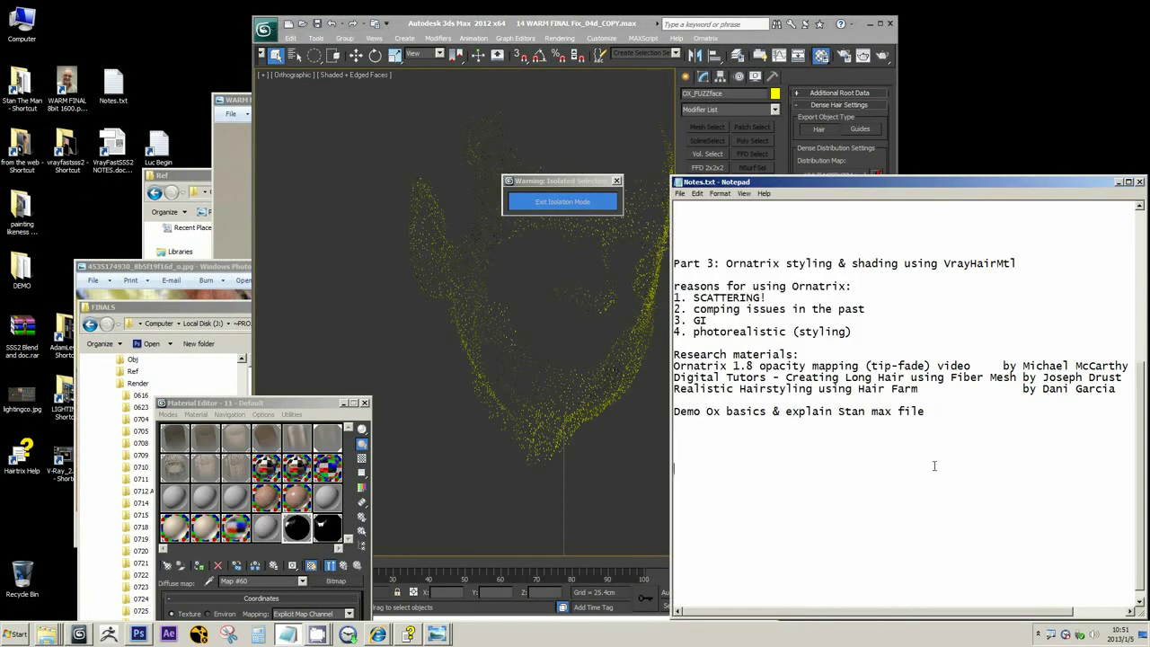
{"action": "left_click", "coordinate": [797, 468]}
{"action": "key", "text": "ctrl+v"}
{"action": "left_click", "coordinate": [680, 469]}
{"action": "type", "text": ","}
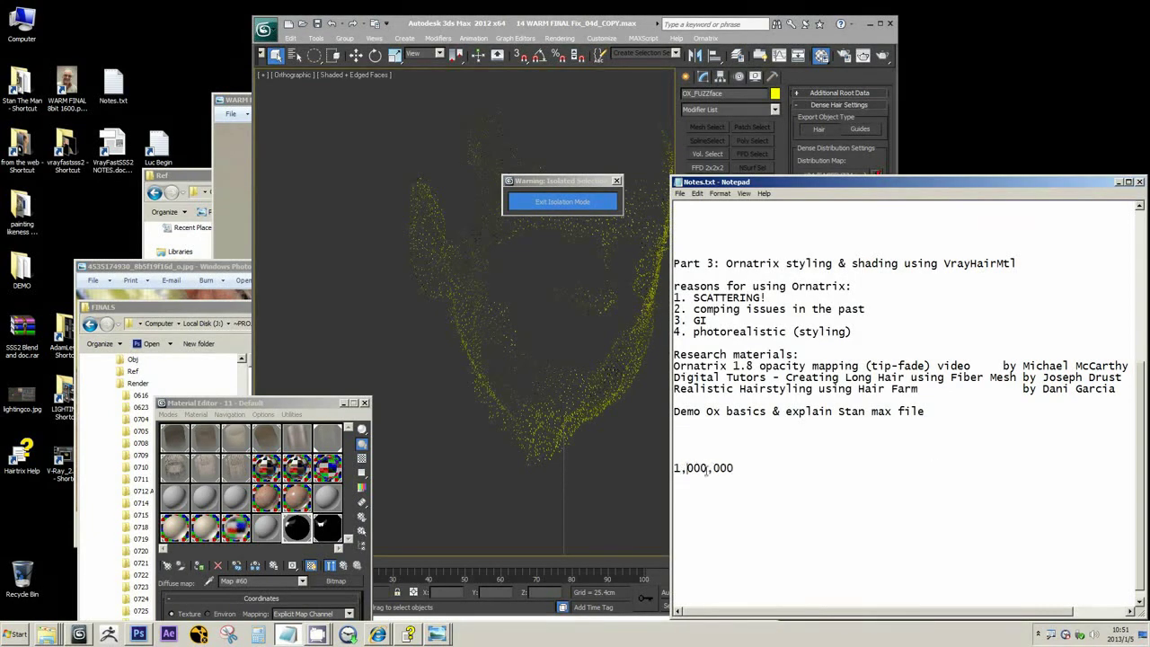
- Highlight the 1,000,000 figure in the notes, then return to the face fuzz hair in 3ds Max
{"action": "left_click", "coordinate": [534, 355]}
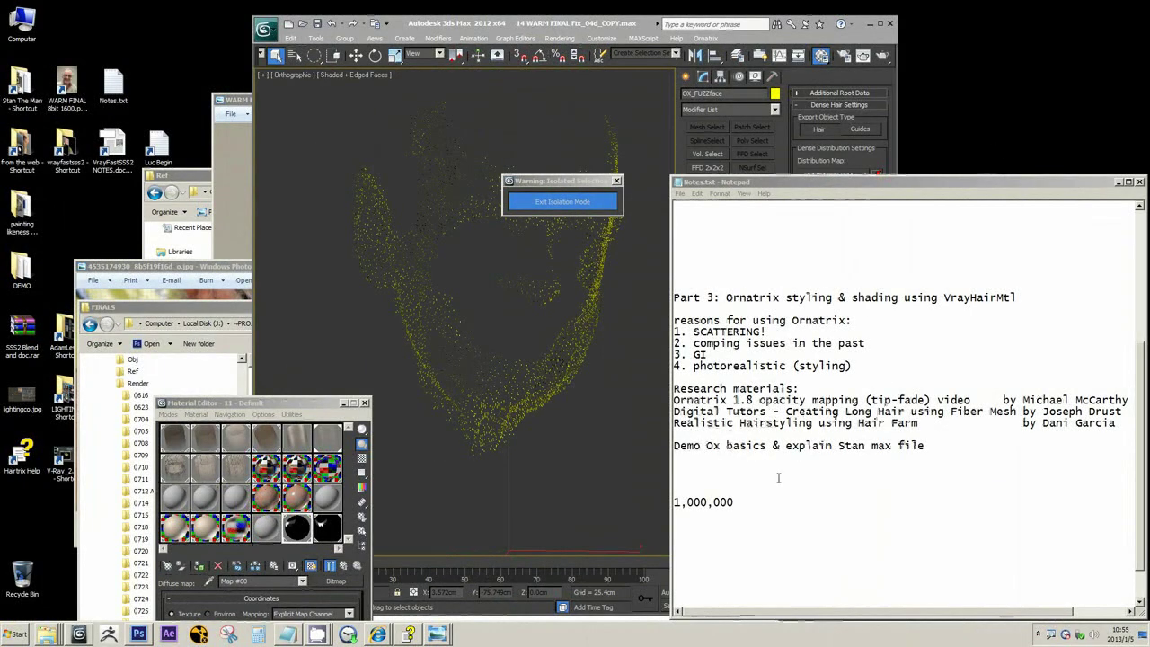
{"action": "left_click_drag", "start_coordinate": [742, 501], "coordinate": [674, 502]}
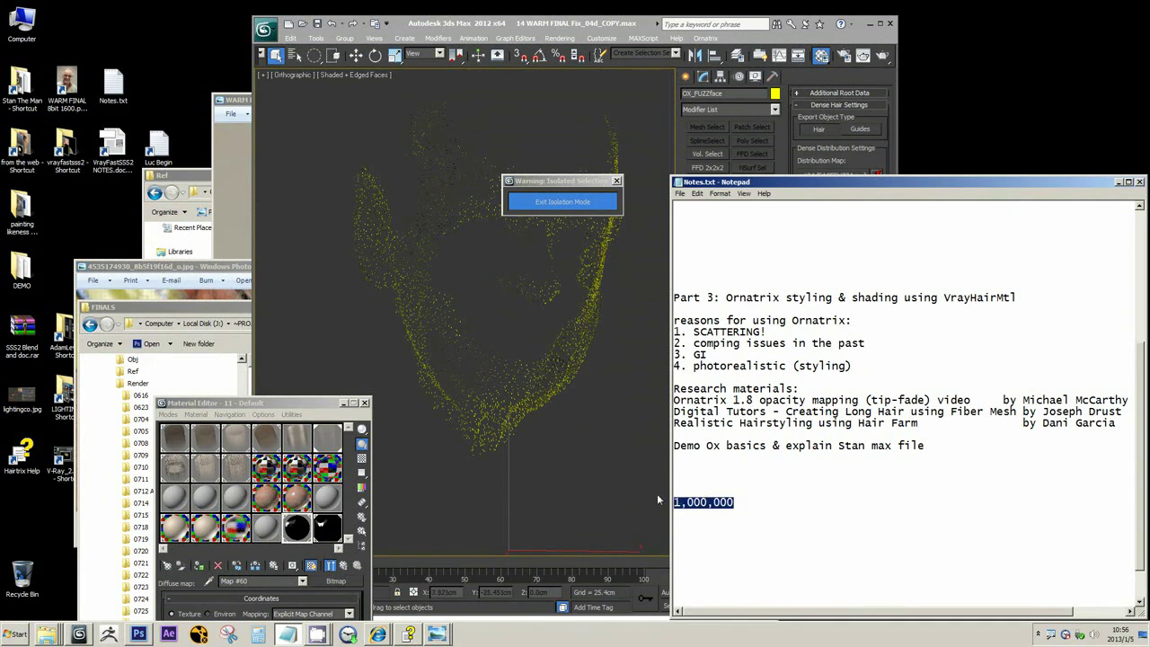
{"action": "left_click", "coordinate": [580, 405]}
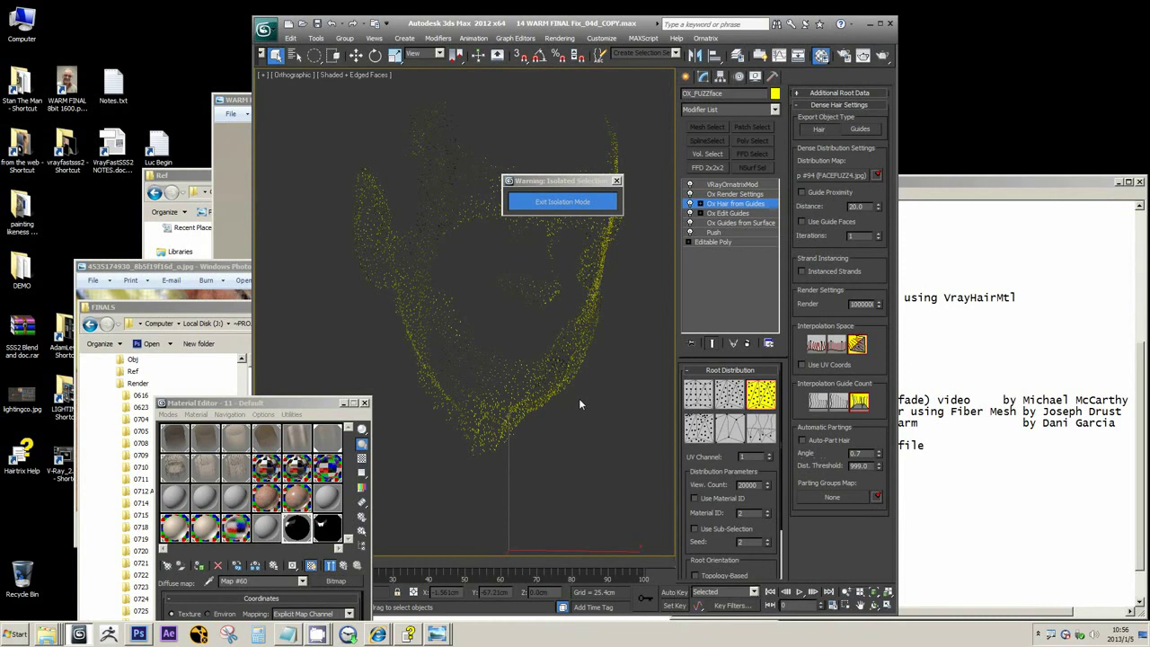
{"action": "middle_click_drag", "start_coordinate": [617, 359], "coordinate": [601, 386]}
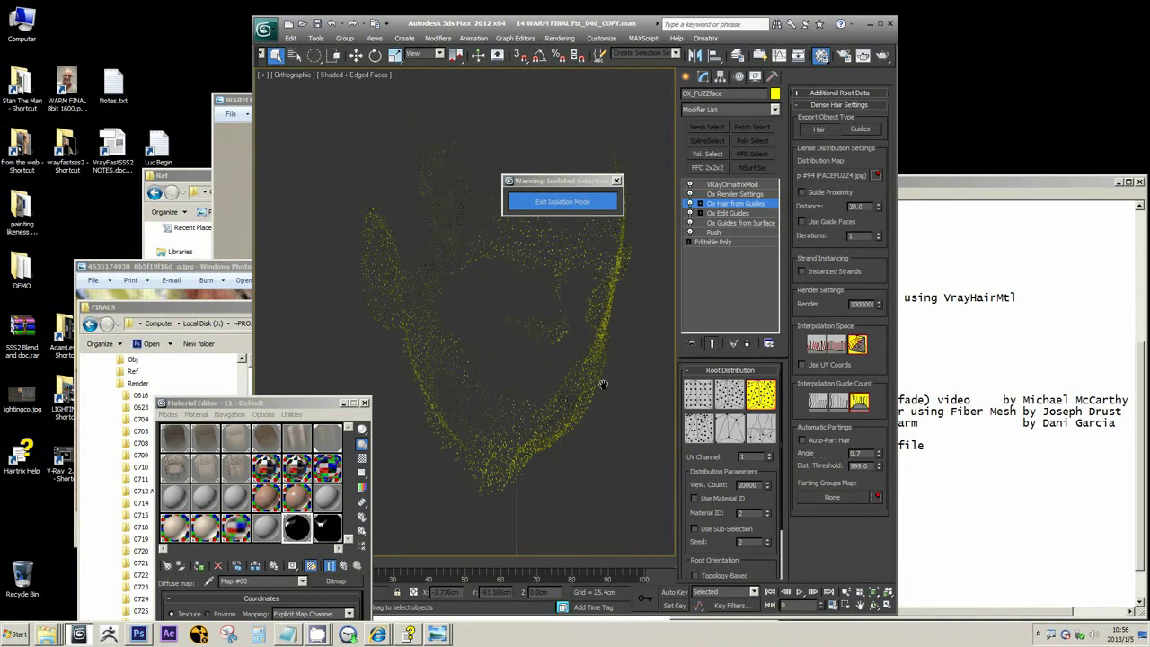
- Examine the fine facial fuzz along the cheeks and jaw in the WARM FINAL 8bit 1600.png render
{"action": "left_click", "coordinate": [225, 230]}
{"action": "scroll", "coordinate": [443, 258], "scroll_direction": "down", "scroll_amount": 3}
{"action": "left_click_drag", "start_coordinate": [546, 116], "coordinate": [346, 161]}
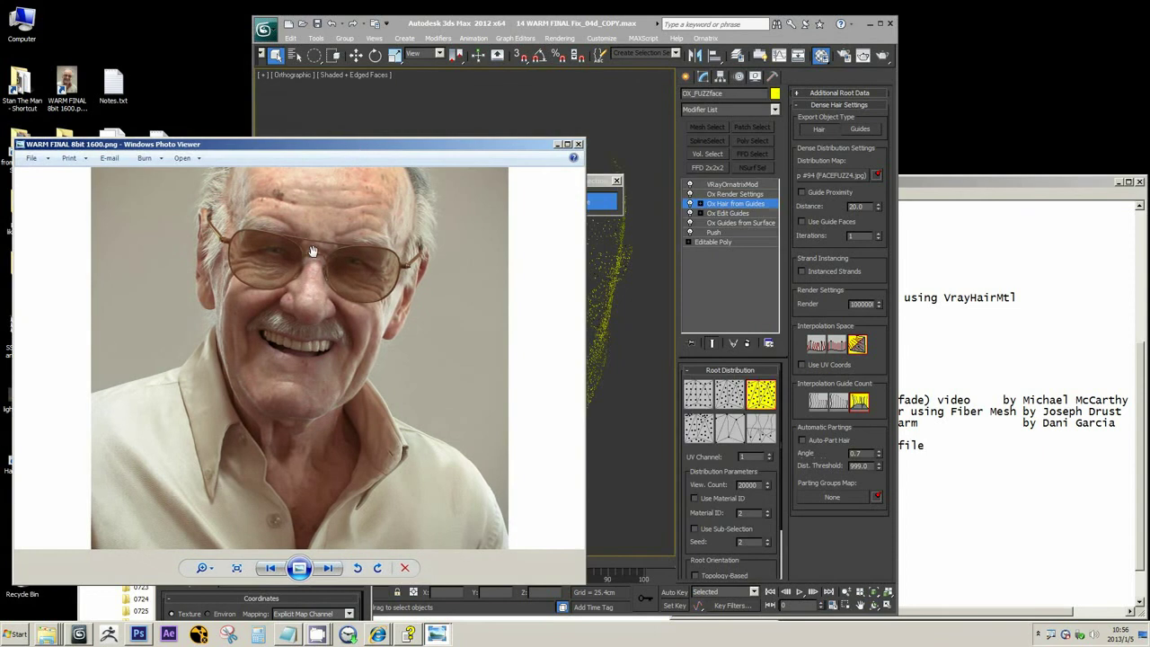
{"action": "scroll", "coordinate": [279, 333], "scroll_direction": "up", "scroll_amount": 3}
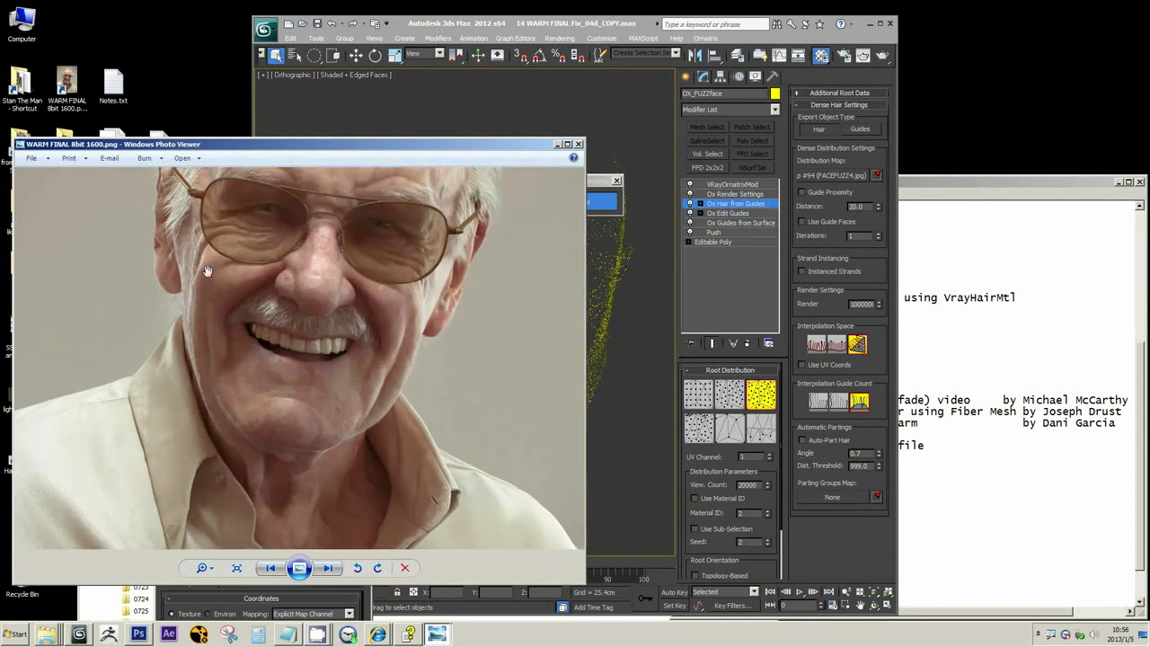
{"action": "left_click_drag", "start_coordinate": [219, 225], "coordinate": [224, 267]}
{"action": "scroll", "coordinate": [216, 280], "scroll_direction": "up", "scroll_amount": 3}
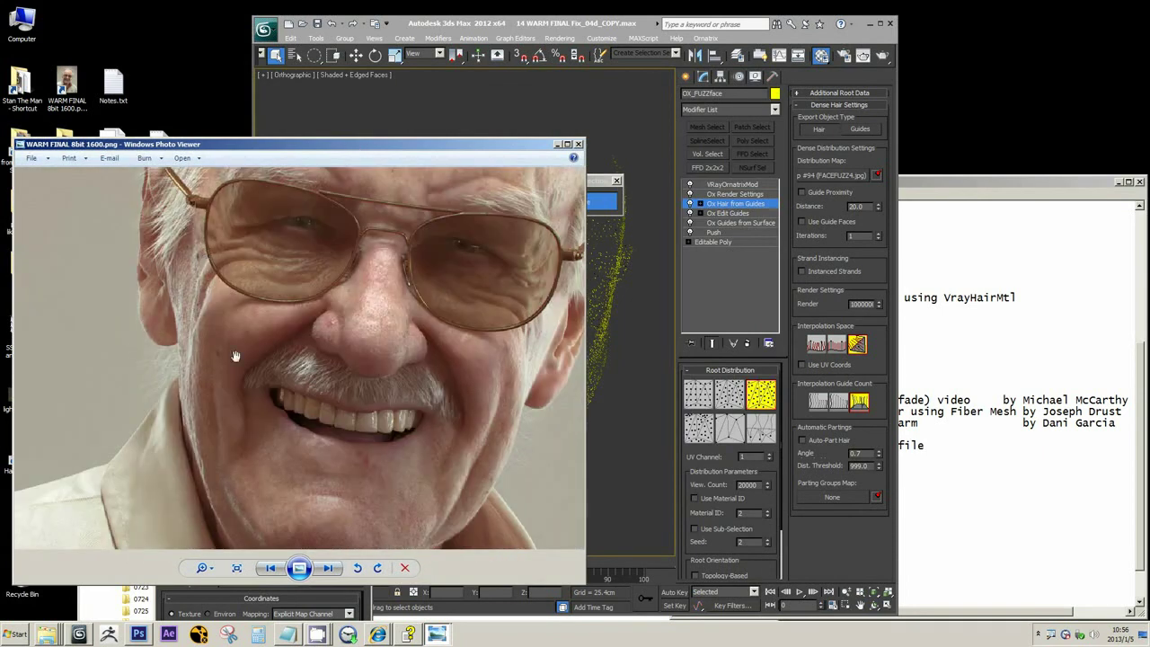
{"action": "scroll", "coordinate": [362, 367], "scroll_direction": "down", "scroll_amount": 3}
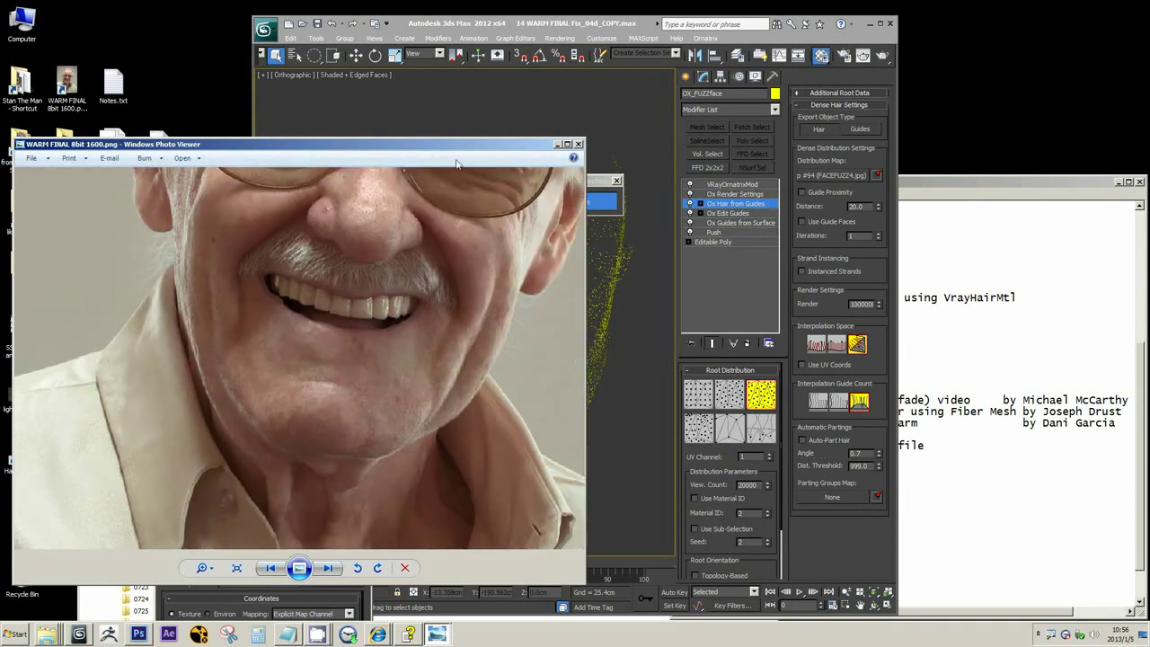
{"action": "left_click_drag", "start_coordinate": [434, 245], "coordinate": [405, 327]}
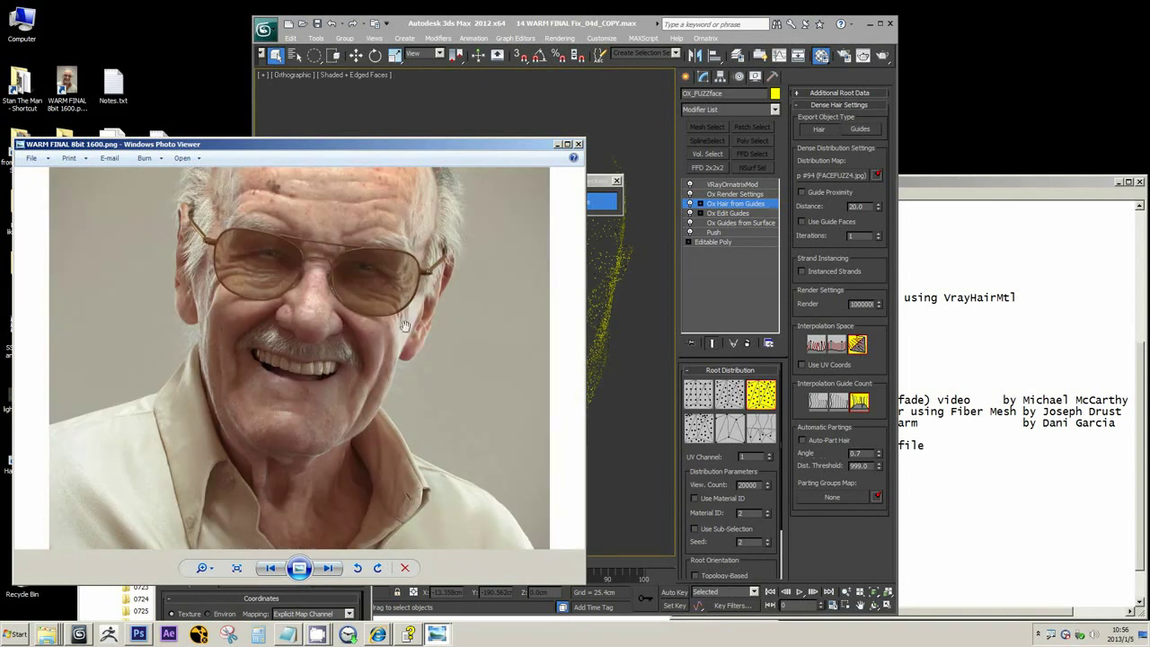
{"action": "left_click", "coordinate": [557, 144]}
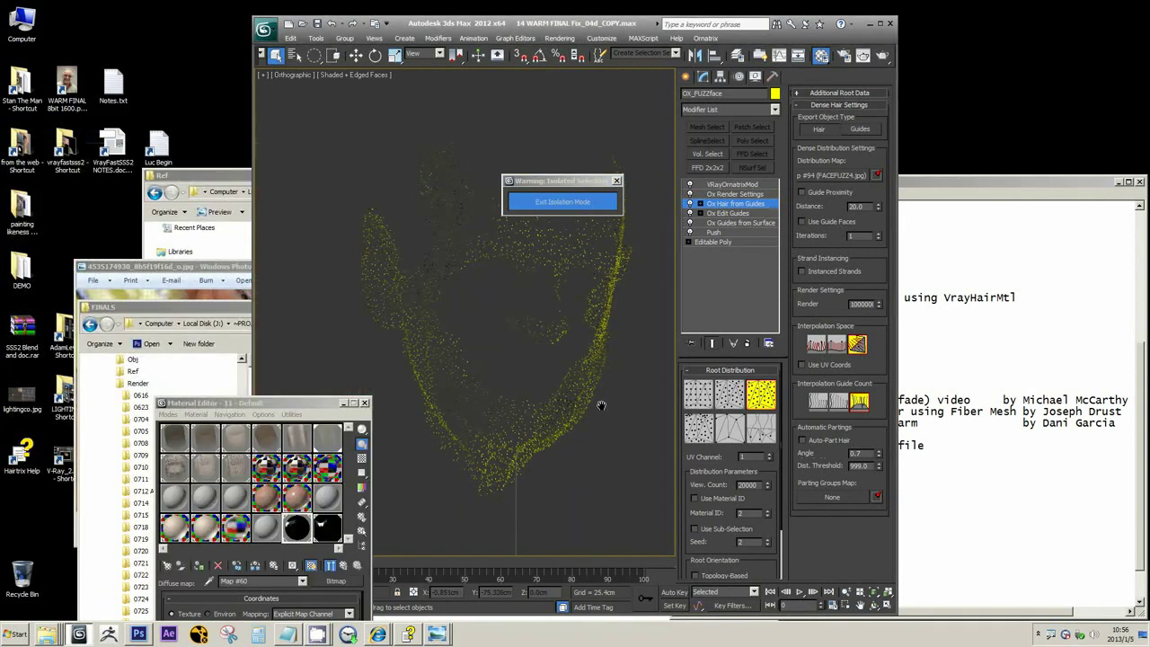
- Exit isolation of the face fuzz and select OX_HAIR-Neck from the scene object list
{"action": "middle_click_drag", "start_coordinate": [601, 406], "coordinate": [586, 376], "text": "alt"}
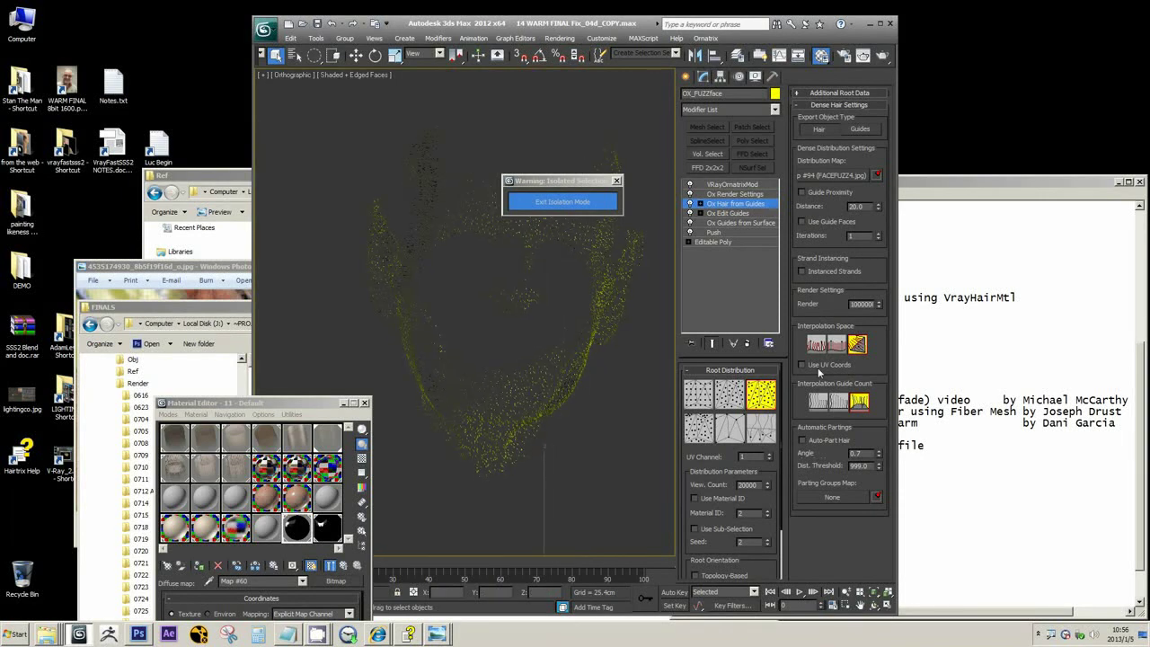
{"action": "left_click", "coordinate": [585, 206]}
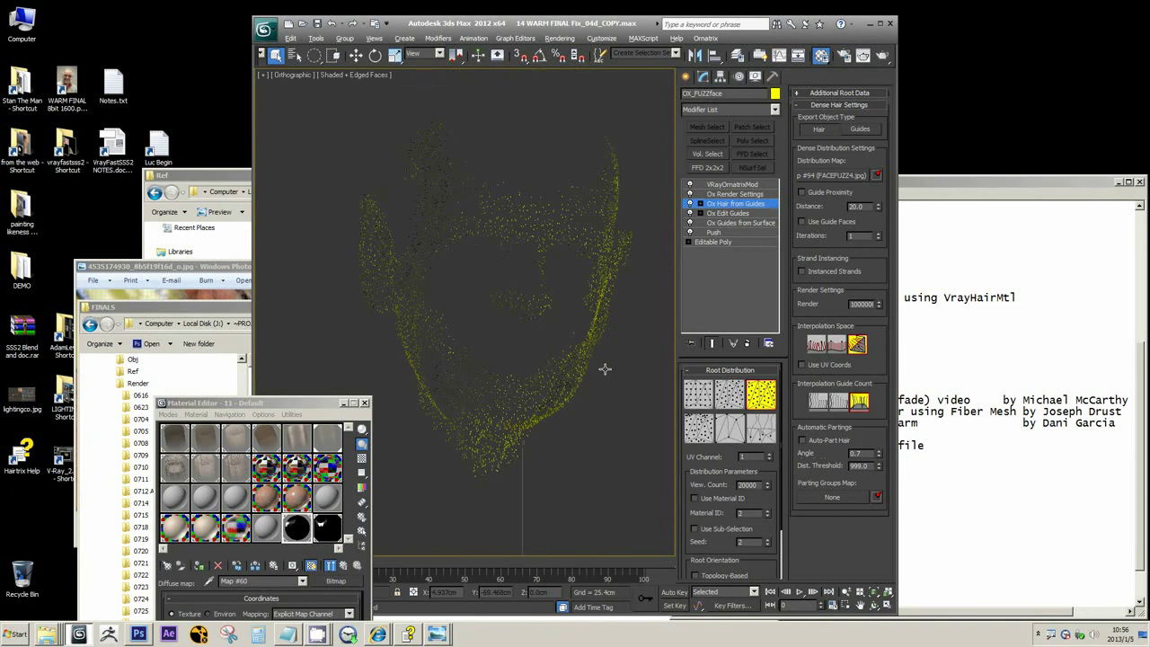
{"action": "key", "text": "h"}
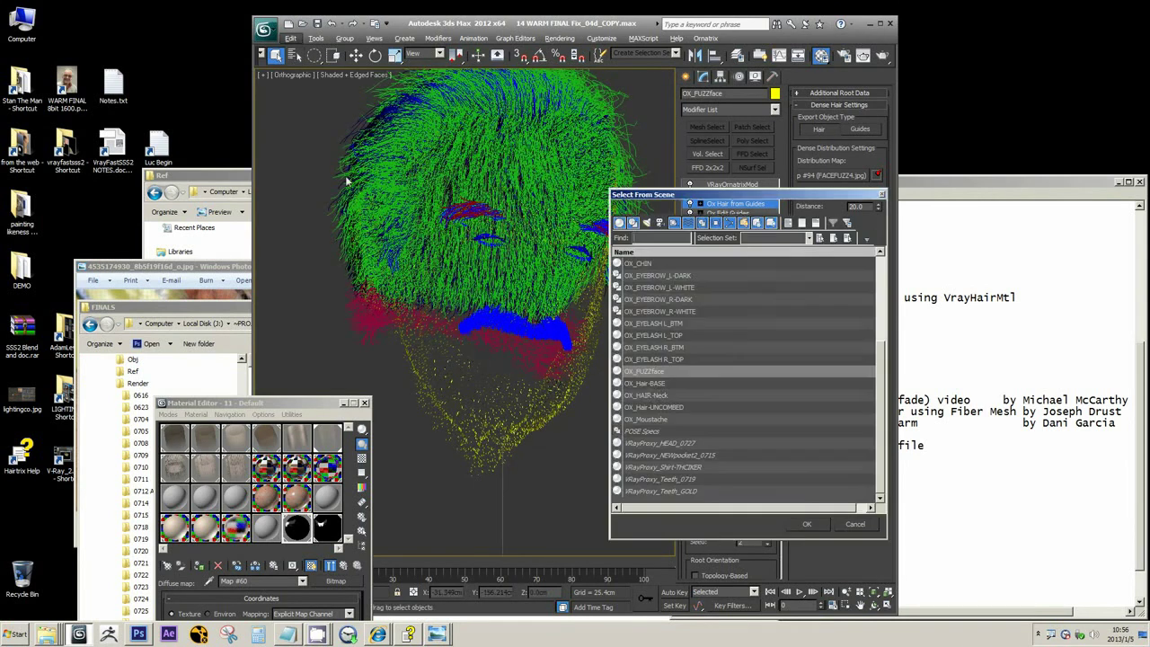
{"action": "left_click", "coordinate": [672, 385]}
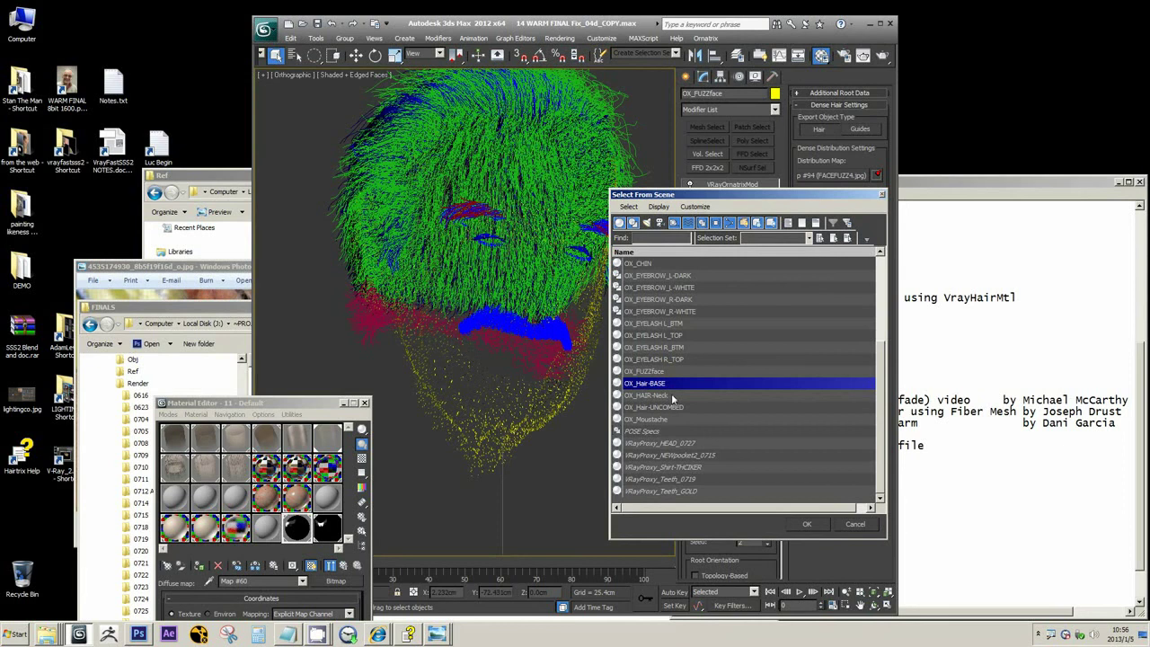
{"action": "left_click", "coordinate": [667, 396]}
{"action": "left_click", "coordinate": [660, 385]}
{"action": "left_click", "coordinate": [653, 396]}
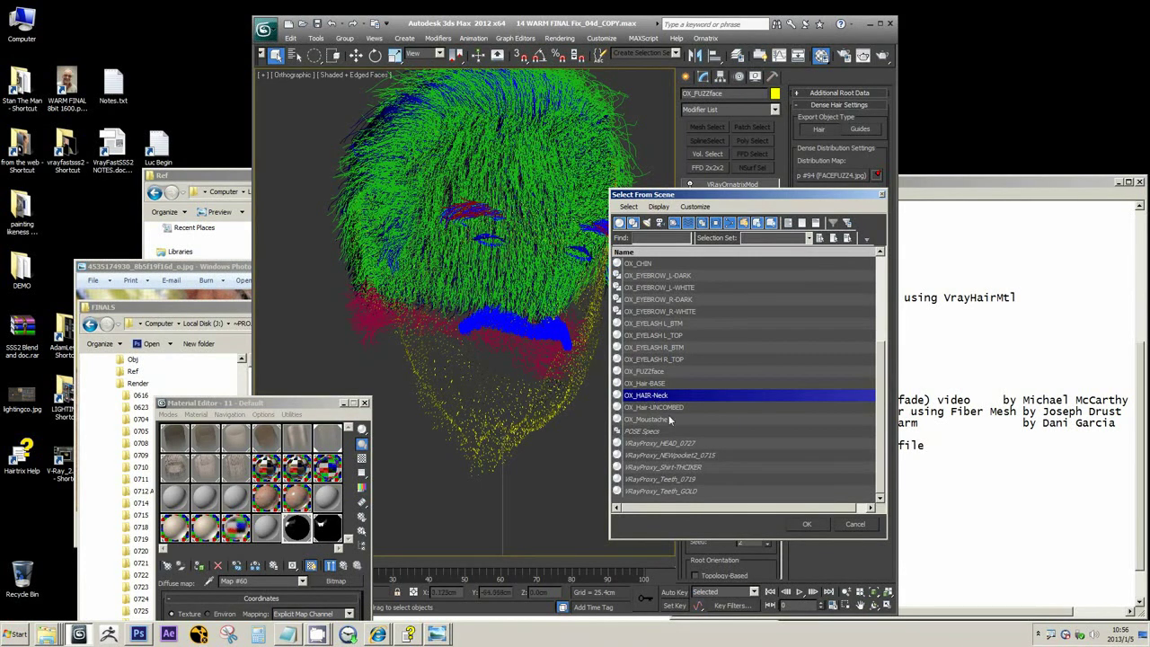
{"action": "left_click", "coordinate": [806, 524]}
- Isolate the neck hair to view it from the front, then bring back the other hair objects
{"action": "key", "text": "alt+q"}
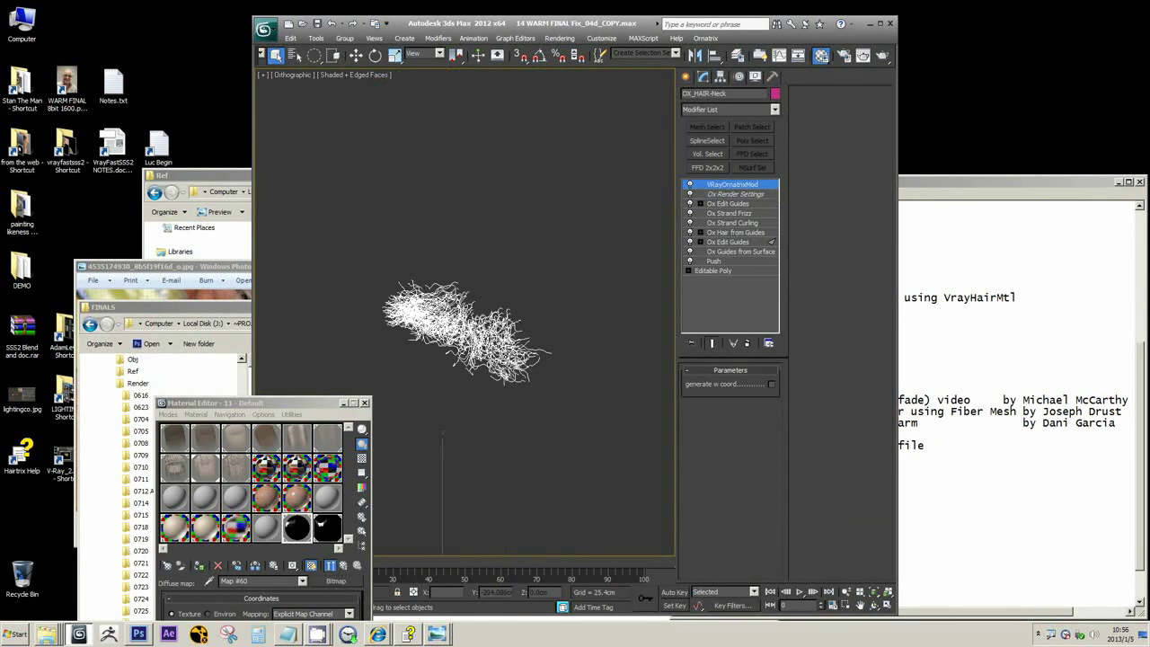
{"action": "middle_click_drag", "start_coordinate": [468, 359], "coordinate": [426, 353], "text": "alt"}
{"action": "key", "text": "alt+q"}
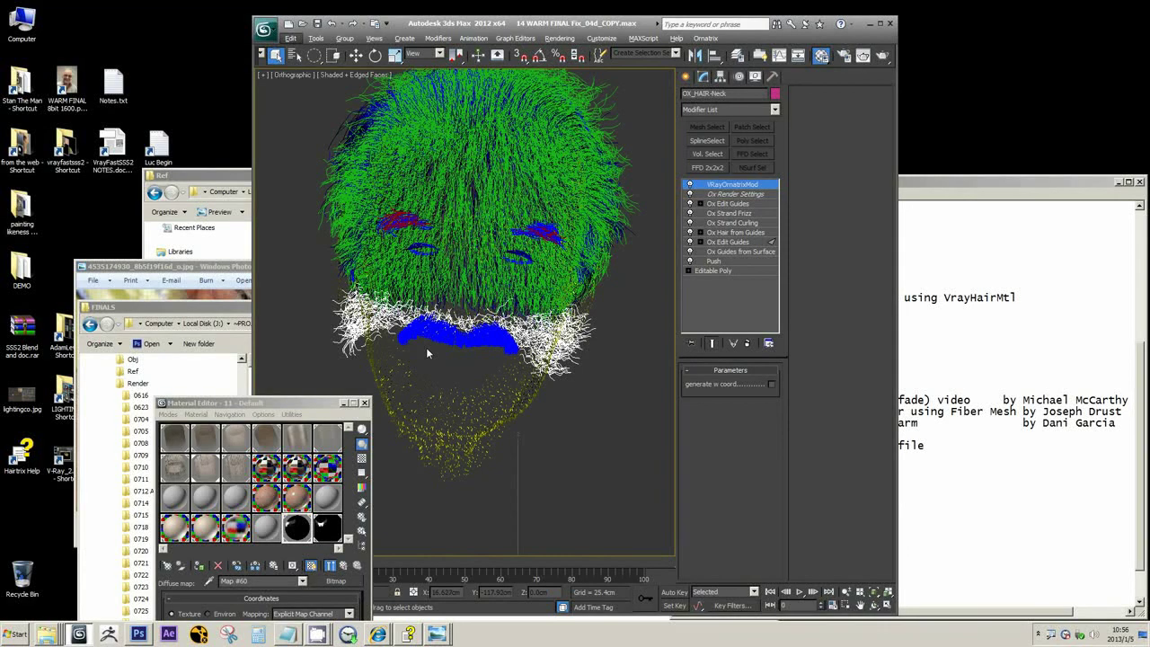
- Examine the stray neck hairs behind the jaw and ears in the WARM FINAL 8bit 1600.png render
{"action": "mouse_move", "coordinate": [437, 635]}
{"action": "left_click", "coordinate": [448, 616]}
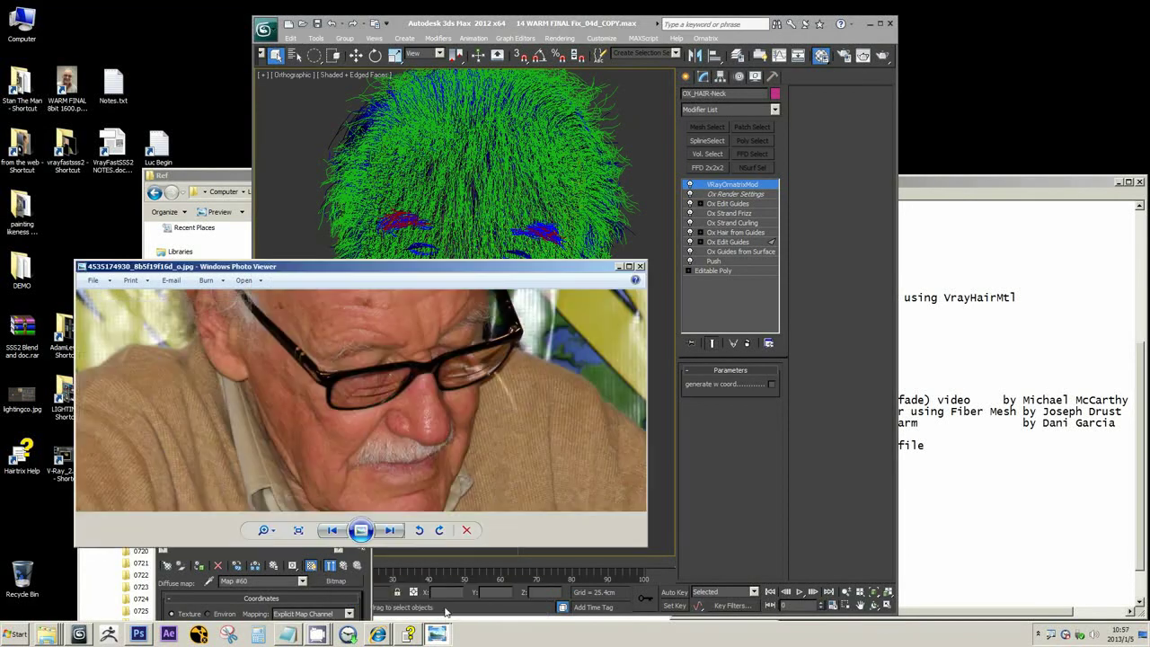
{"action": "left_click", "coordinate": [440, 595]}
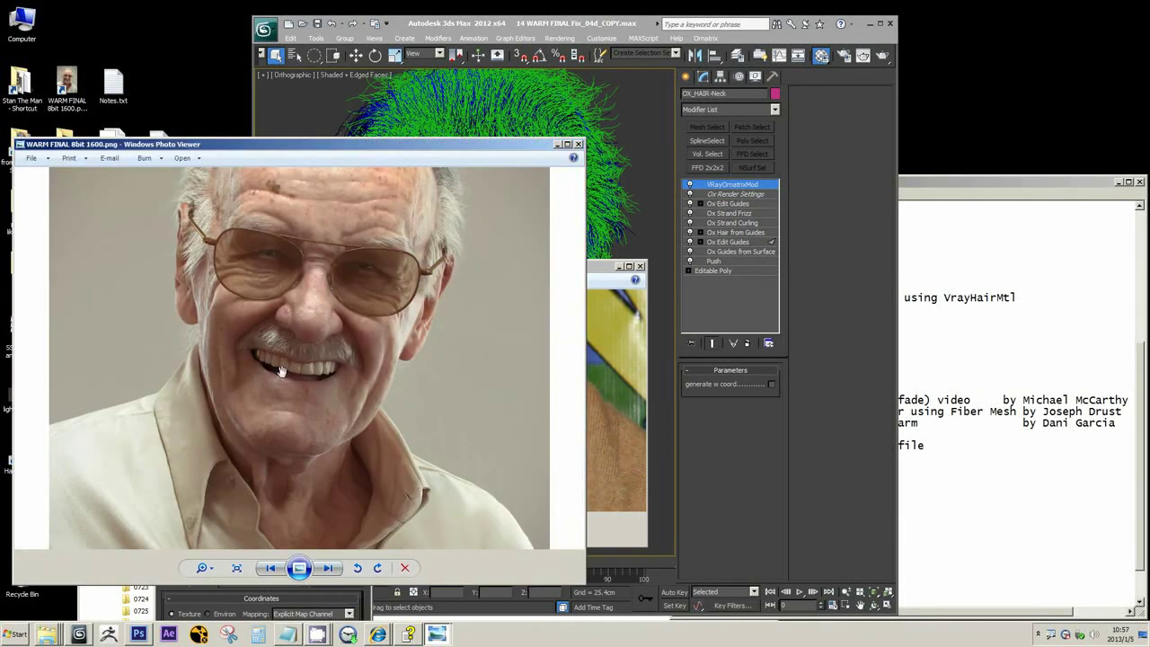
{"action": "scroll", "coordinate": [207, 334], "scroll_direction": "up", "scroll_amount": 4}
{"action": "scroll", "coordinate": [161, 341], "scroll_direction": "down", "scroll_amount": 2}
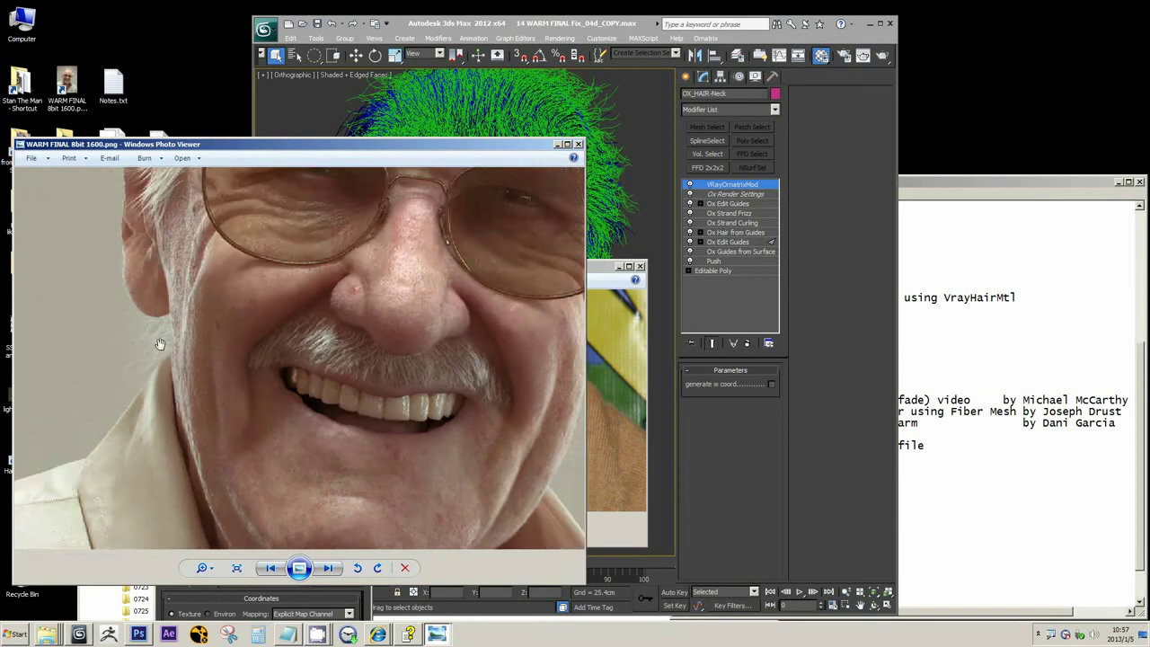
{"action": "scroll", "coordinate": [459, 369], "scroll_direction": "up", "scroll_amount": 2}
{"action": "scroll", "coordinate": [459, 369], "scroll_direction": "up", "scroll_amount": 2}
{"action": "scroll", "coordinate": [480, 282], "scroll_direction": "down", "scroll_amount": 2}
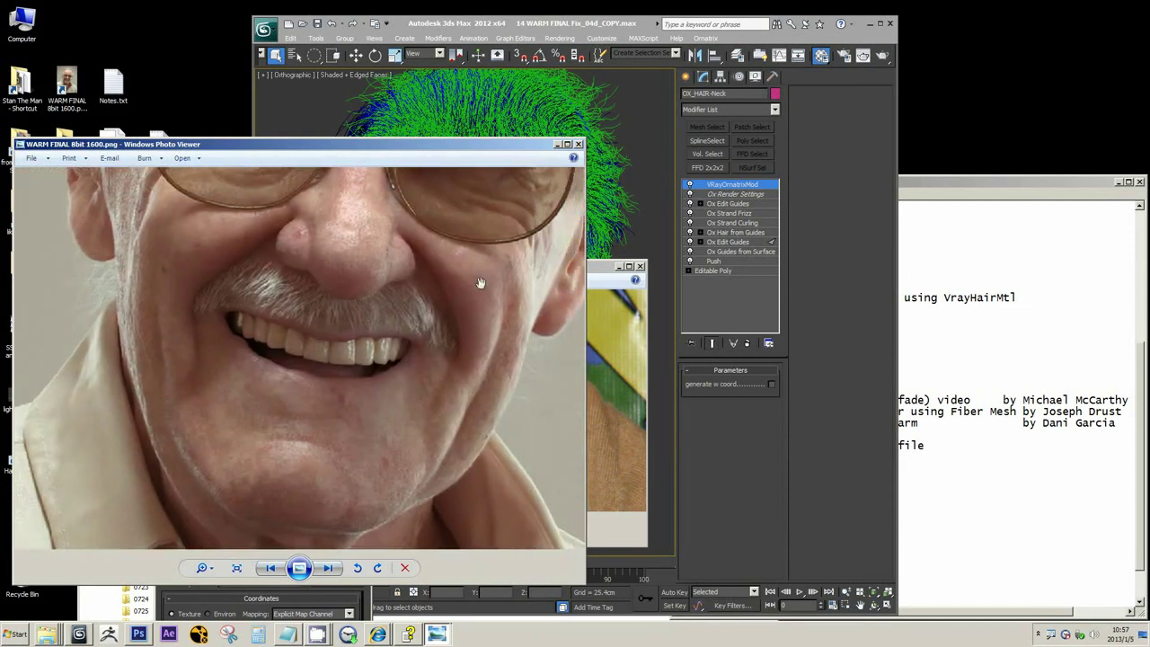
- Place the 3ds Max window beside the render and compare the neck hair from several angles, isolated and with all hair shown
{"action": "left_click_drag", "start_coordinate": [605, 25], "coordinate": [702, 29]}
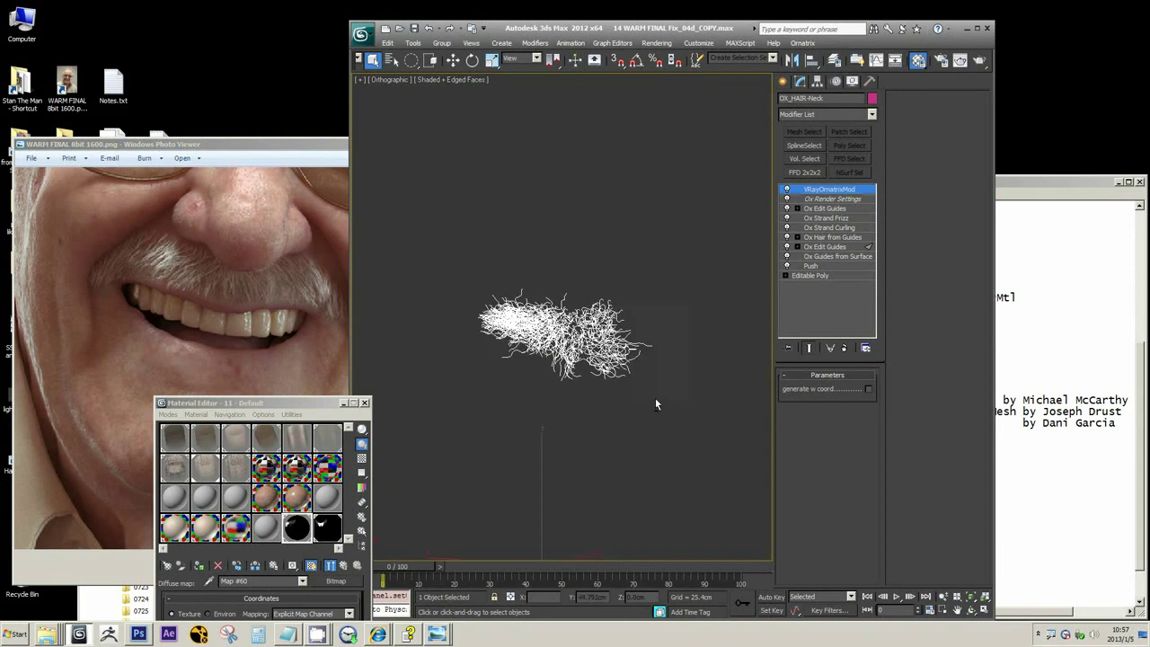
{"action": "middle_click_drag", "start_coordinate": [662, 398], "coordinate": [716, 455], "text": "alt"}
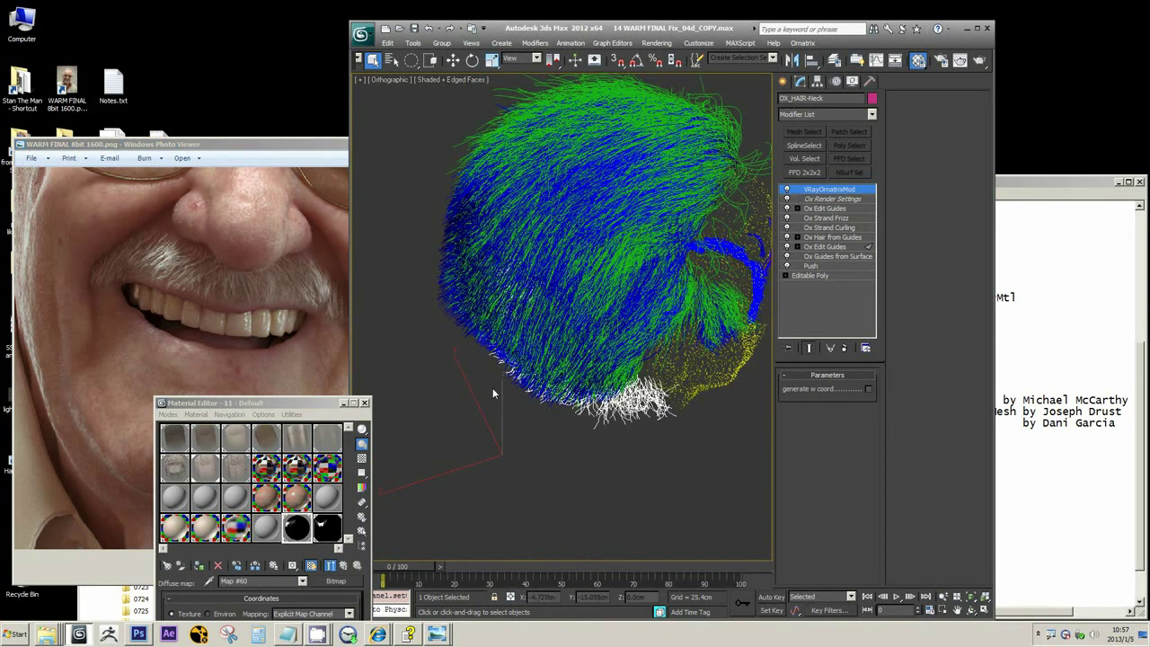
{"action": "key", "text": "alt+q"}
{"action": "middle_click_drag", "start_coordinate": [513, 372], "coordinate": [392, 322], "text": "alt"}
{"action": "key", "text": "alt+q"}
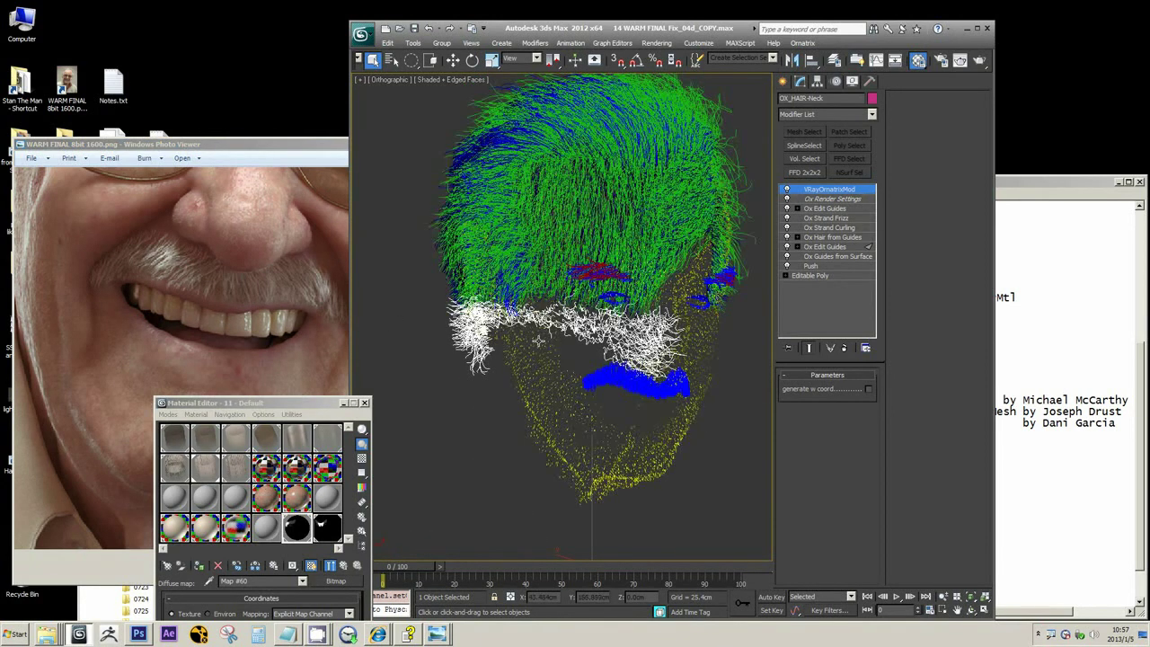
{"action": "key", "text": "alt+q"}
{"action": "middle_click_drag", "start_coordinate": [555, 341], "coordinate": [517, 331], "text": "alt"}
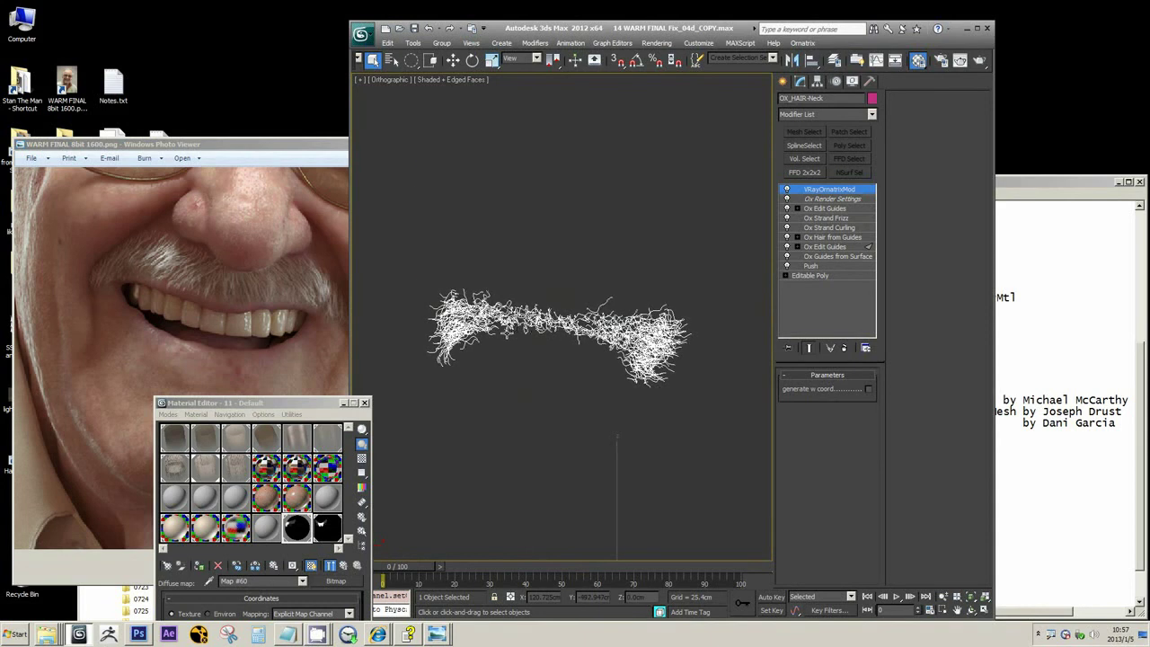
{"action": "key", "text": "alt+q"}
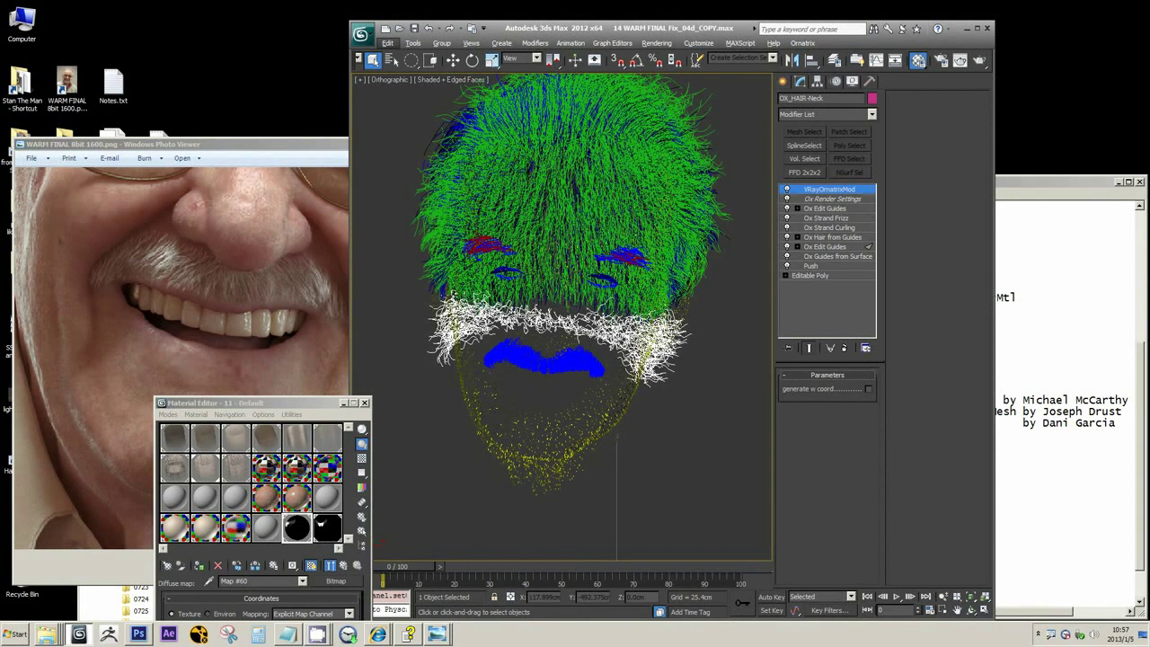
{"action": "key", "text": "alt+q"}
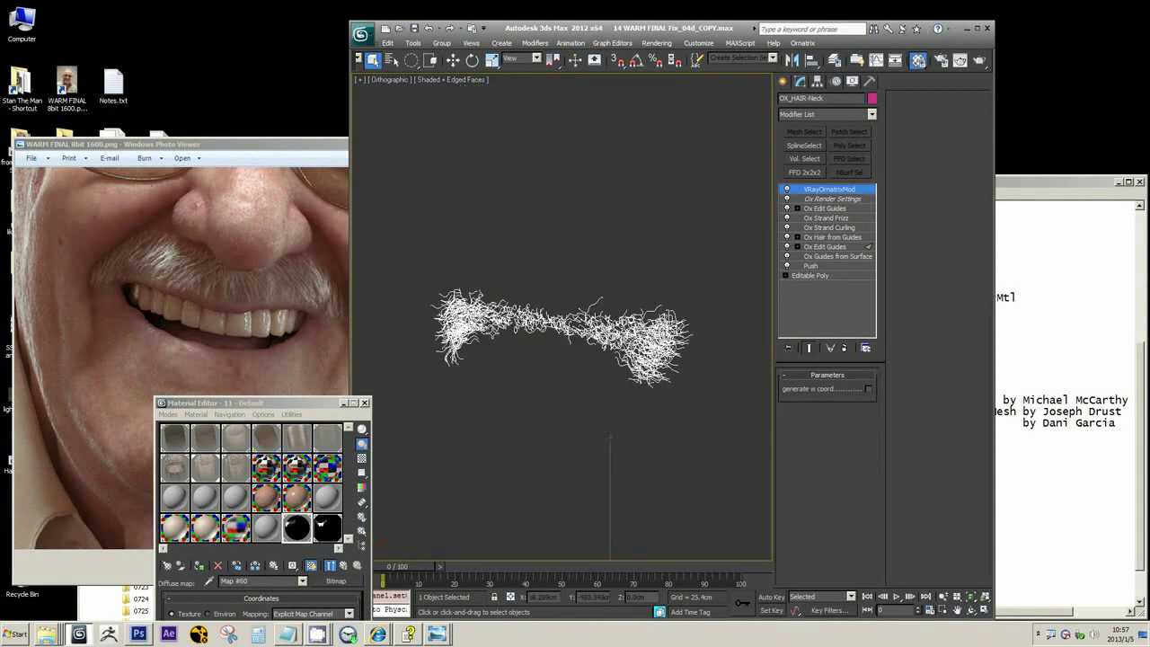
{"action": "key", "text": "alt+q"}
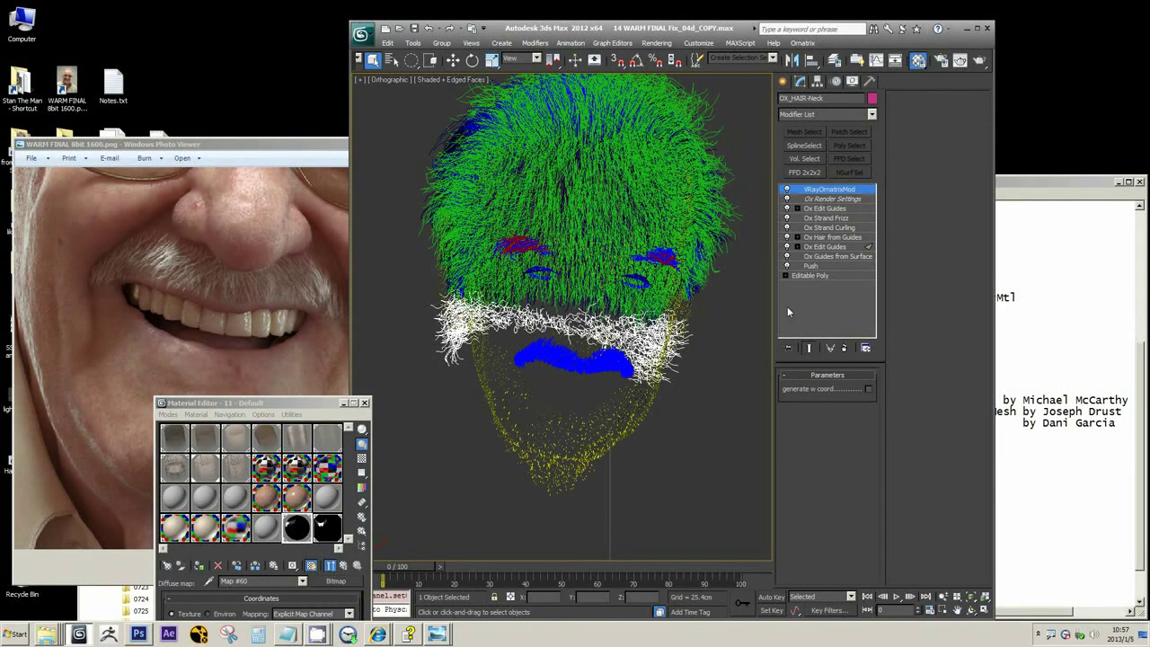
- Select OX_Moustache from the scene object list
{"action": "left_click", "coordinate": [392, 60]}
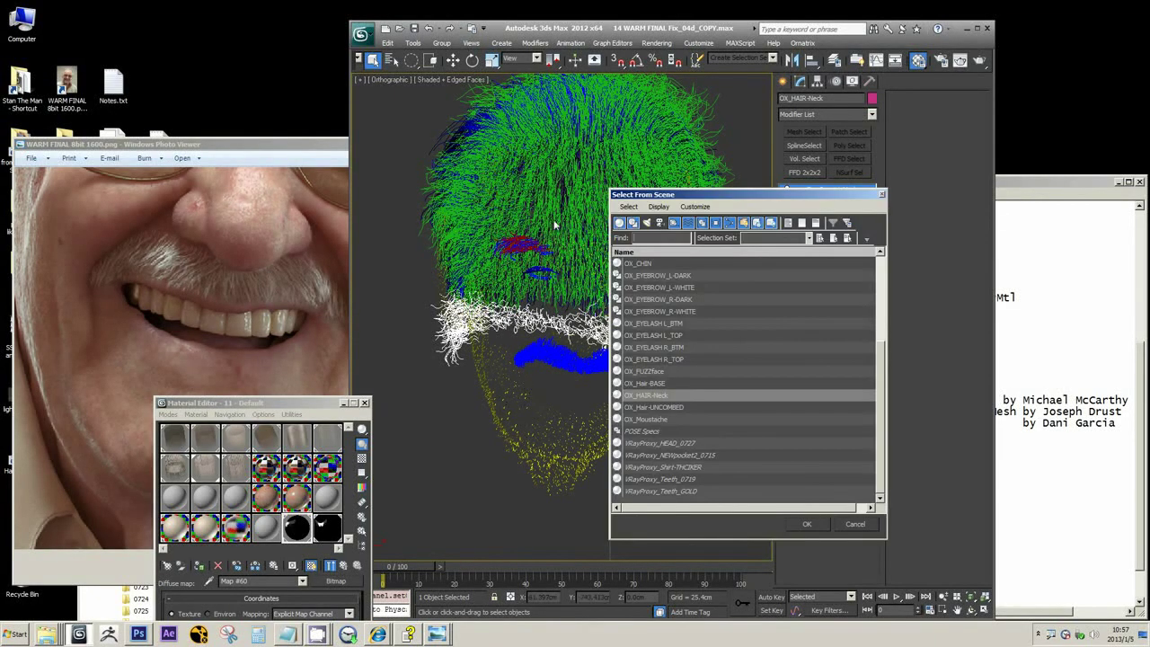
{"action": "left_click_drag", "start_coordinate": [762, 198], "coordinate": [708, 201]}
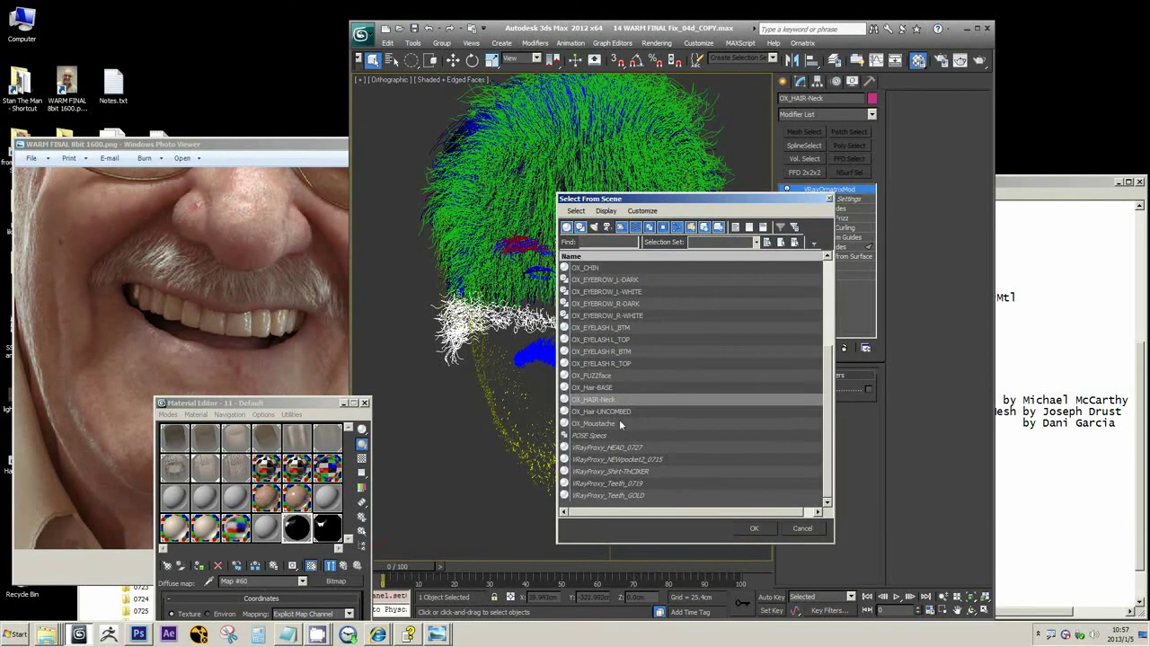
{"action": "left_click", "coordinate": [616, 388]}
{"action": "left_click", "coordinate": [620, 411]}
{"action": "left_click", "coordinate": [615, 388]}
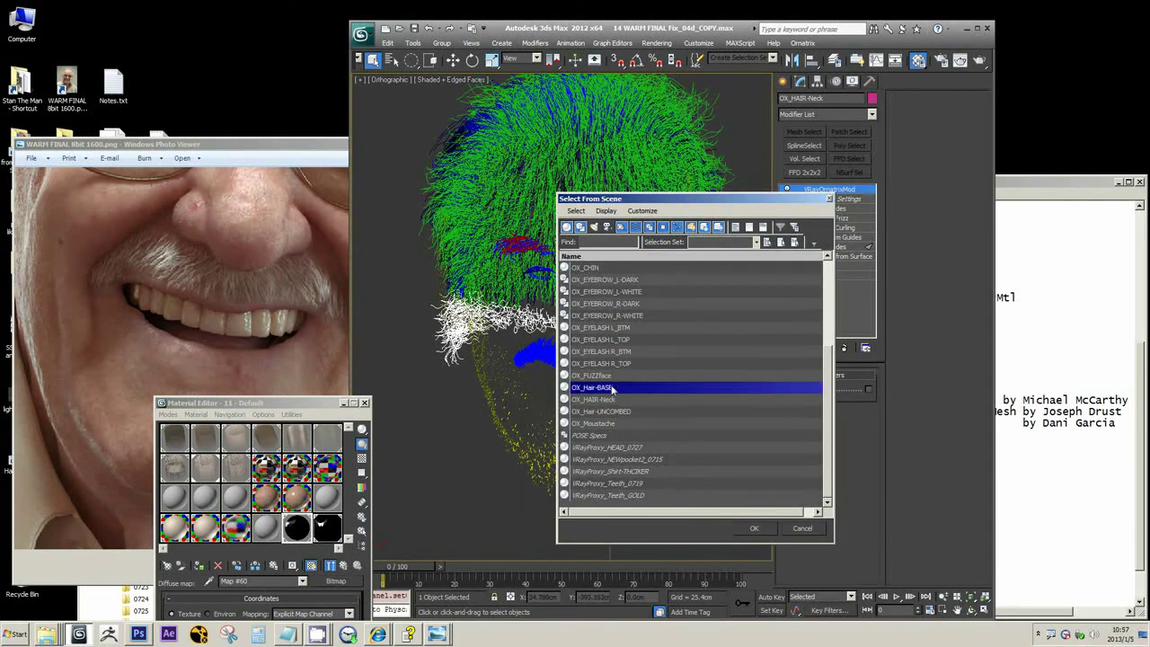
{"action": "left_click", "coordinate": [620, 426]}
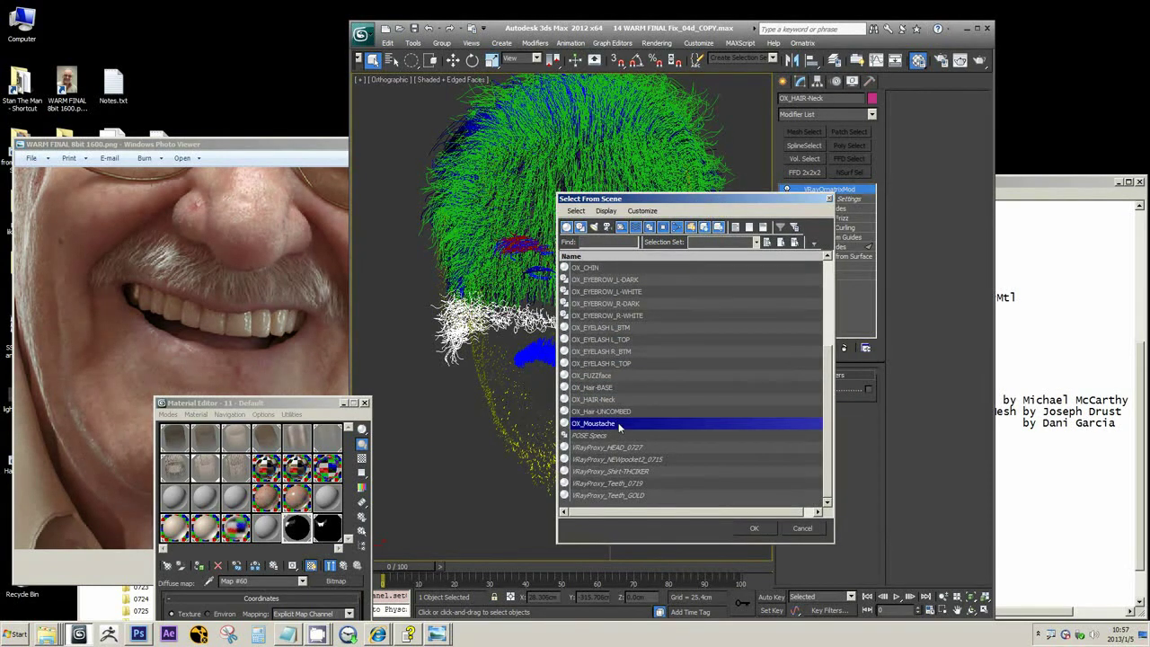
{"action": "left_click", "coordinate": [758, 529]}
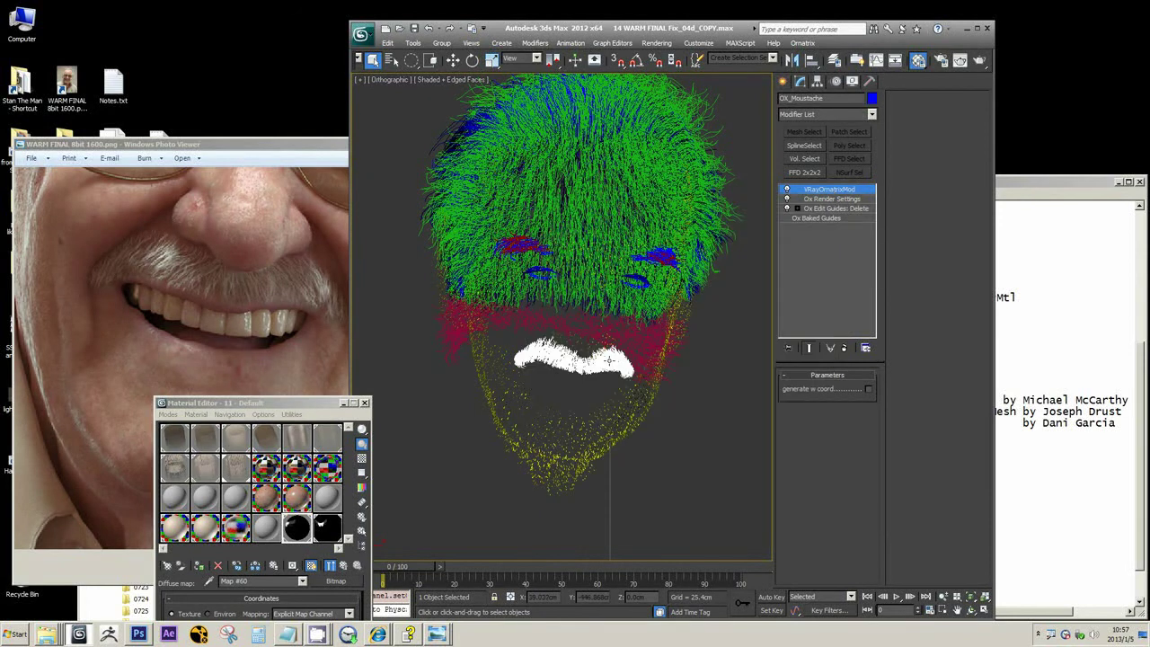
- Frame and isolate the moustache hair for a close look, then bring back the other hair objects
{"action": "key", "text": "z"}
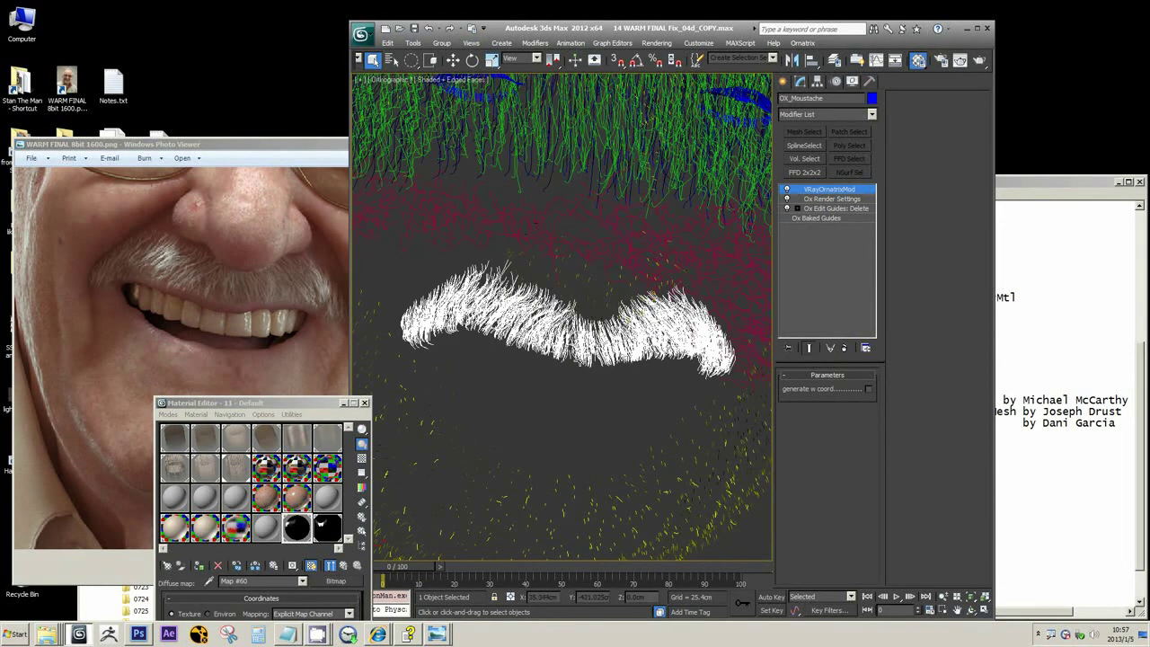
{"action": "key", "text": "alt+q"}
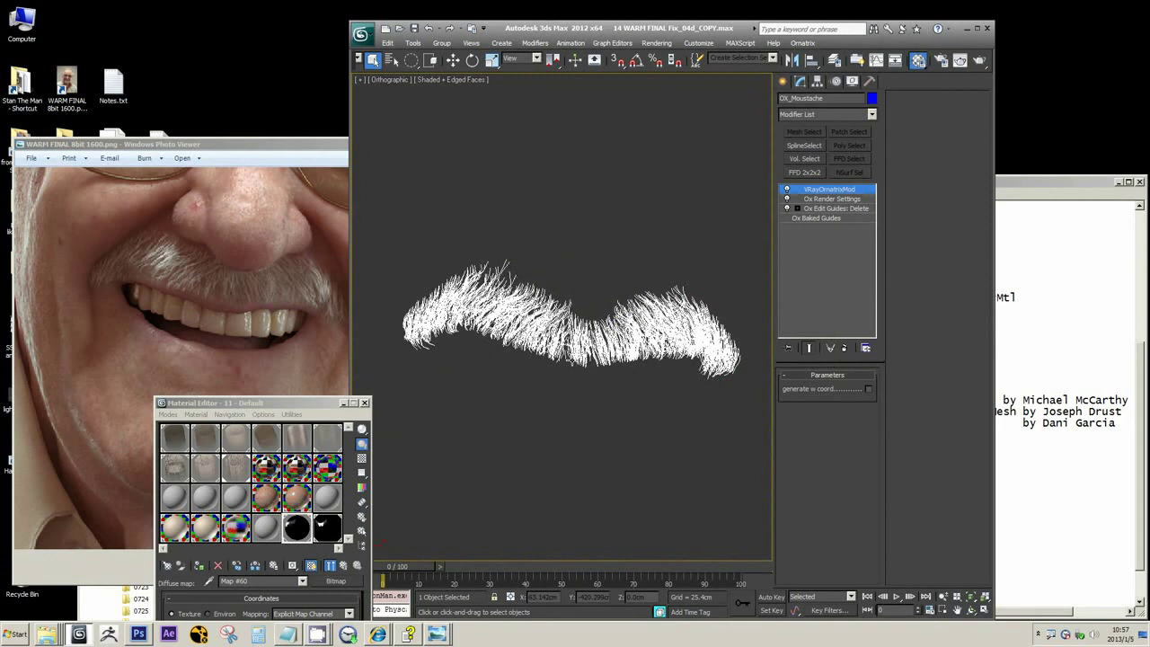
{"action": "key", "text": "alt+q"}
- Select OX_Hair-BASE from the scene object list and frame it in the viewport
{"action": "key", "text": "h"}
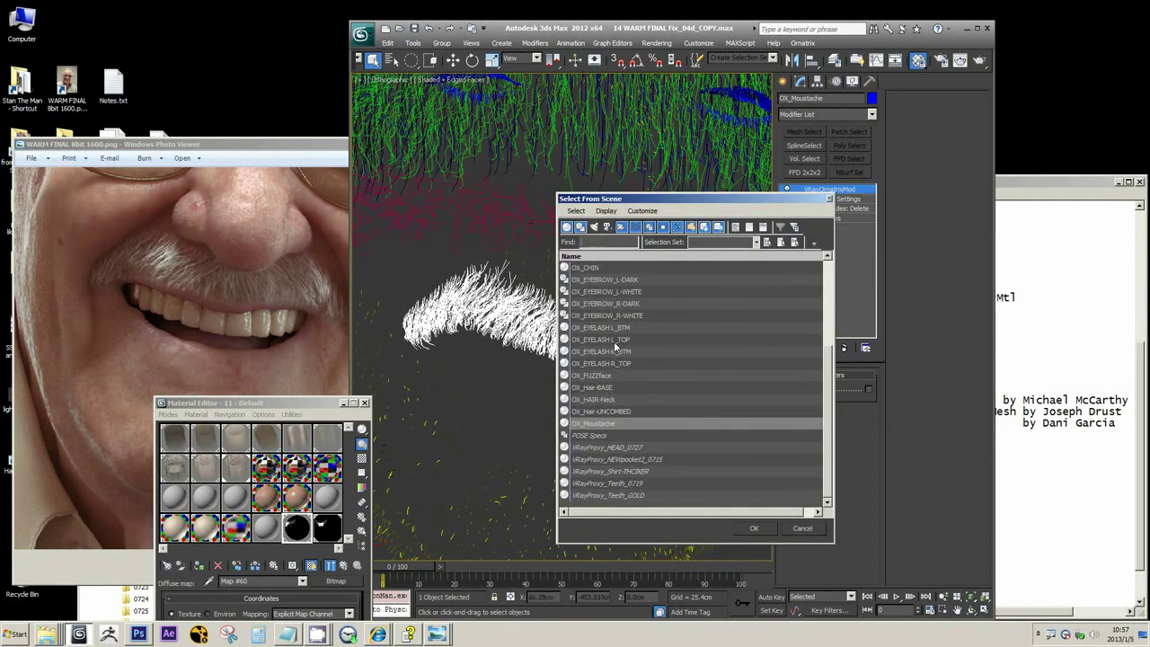
{"action": "left_click", "coordinate": [628, 388]}
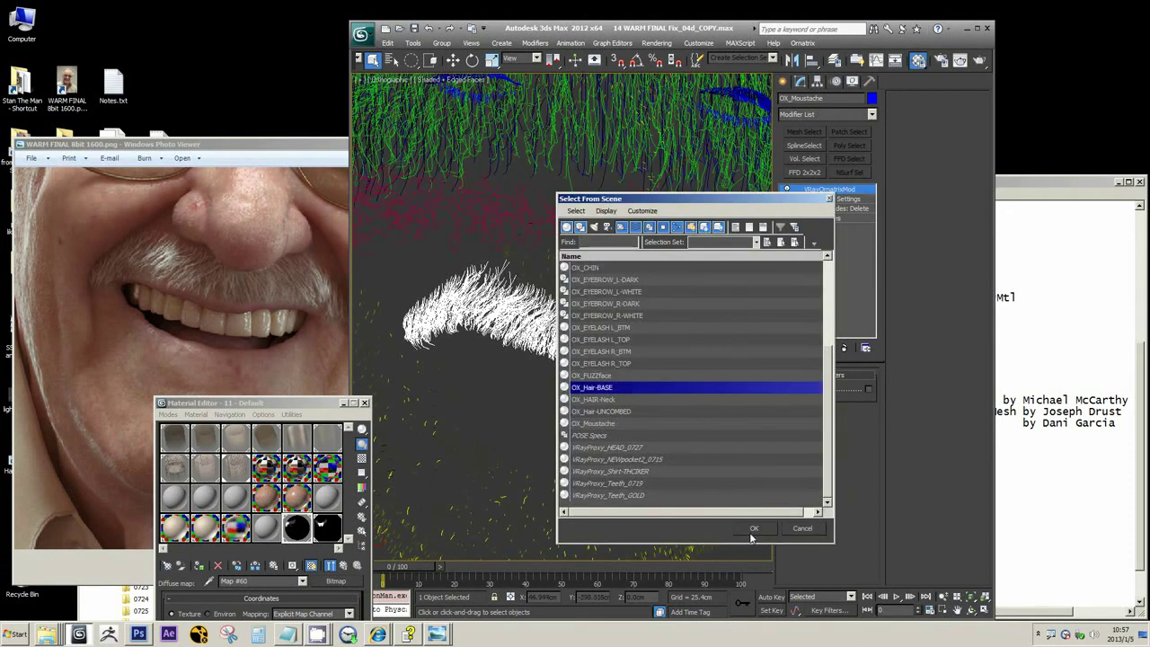
{"action": "left_click", "coordinate": [753, 530]}
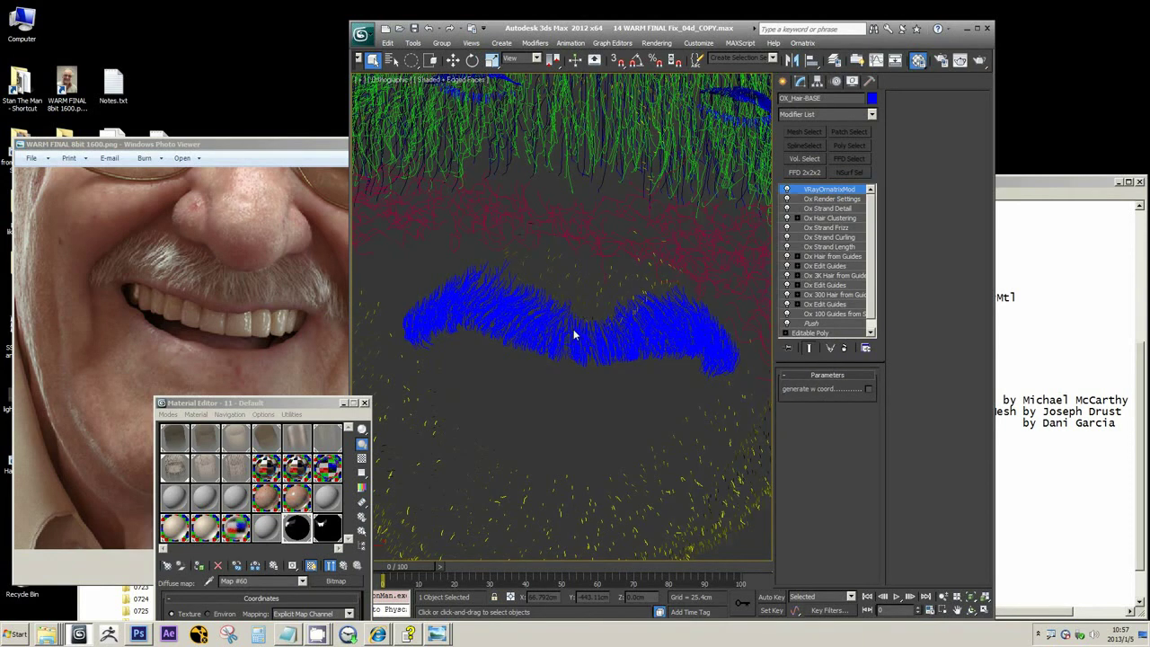
{"action": "key", "text": "z"}
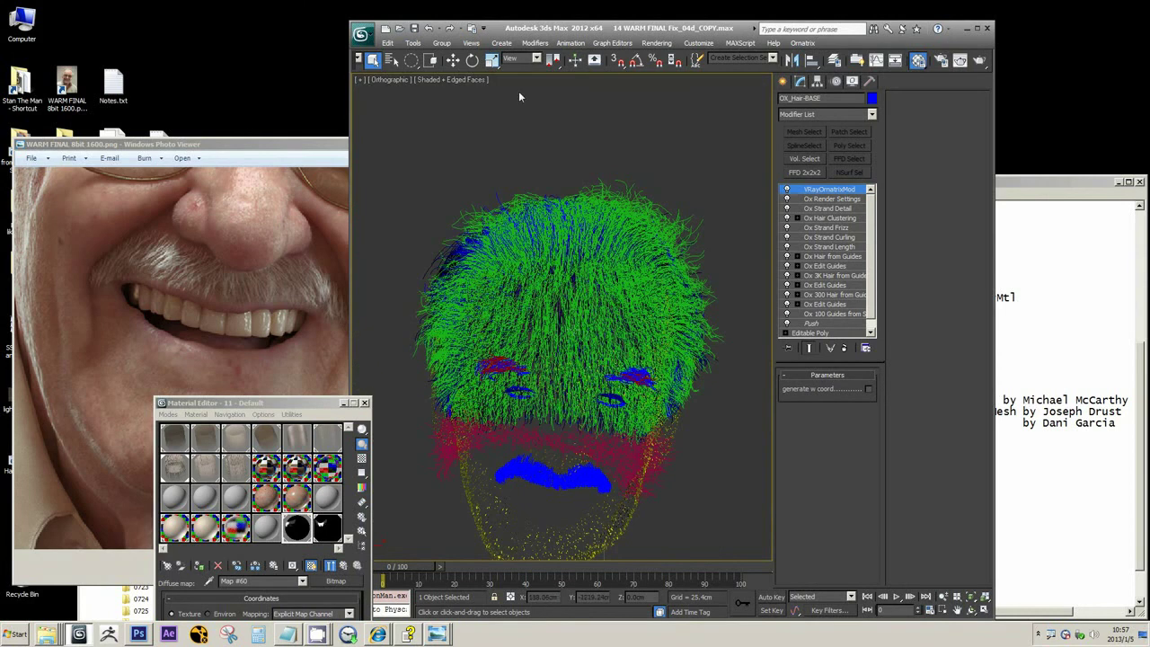
- Inspect the base hair from several angles, isolate it, then exit isolation
{"action": "middle_click_drag", "start_coordinate": [517, 92], "coordinate": [675, 165], "text": "alt"}
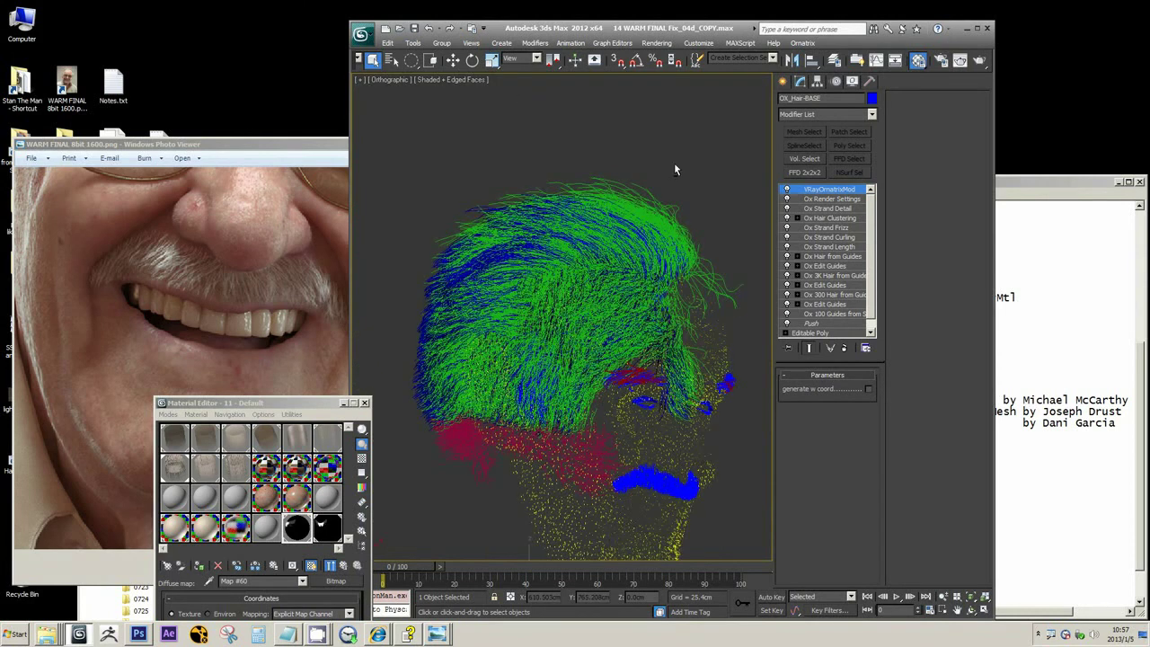
{"action": "key", "text": "alt+q"}
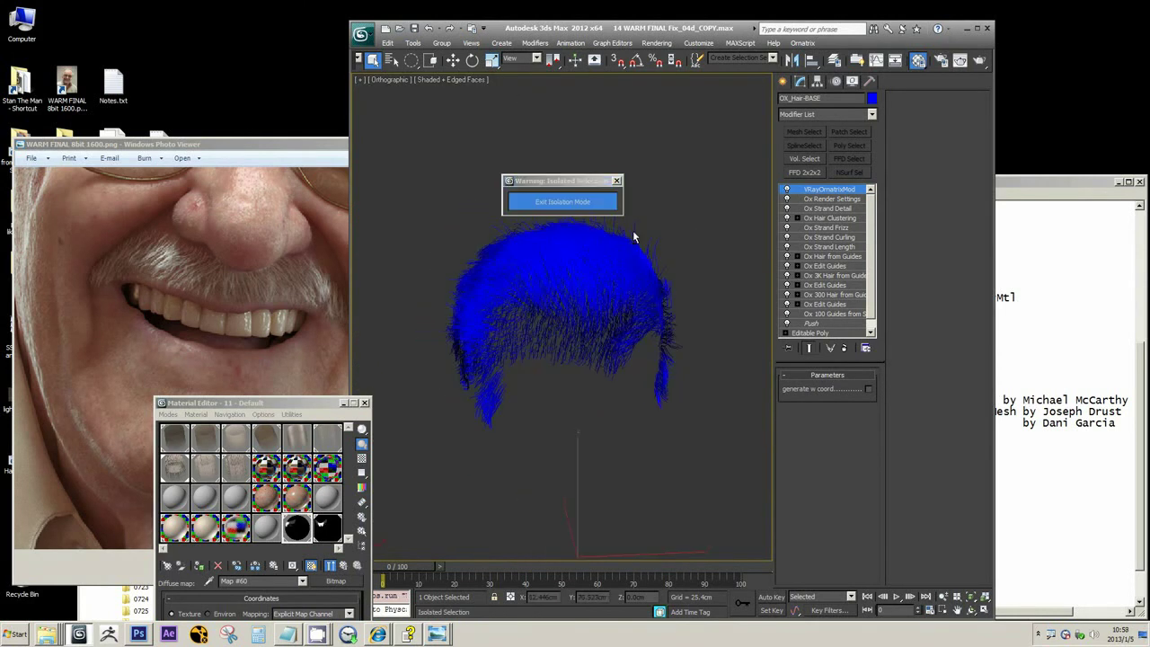
{"action": "middle_click_drag", "start_coordinate": [636, 216], "coordinate": [638, 206], "text": "alt"}
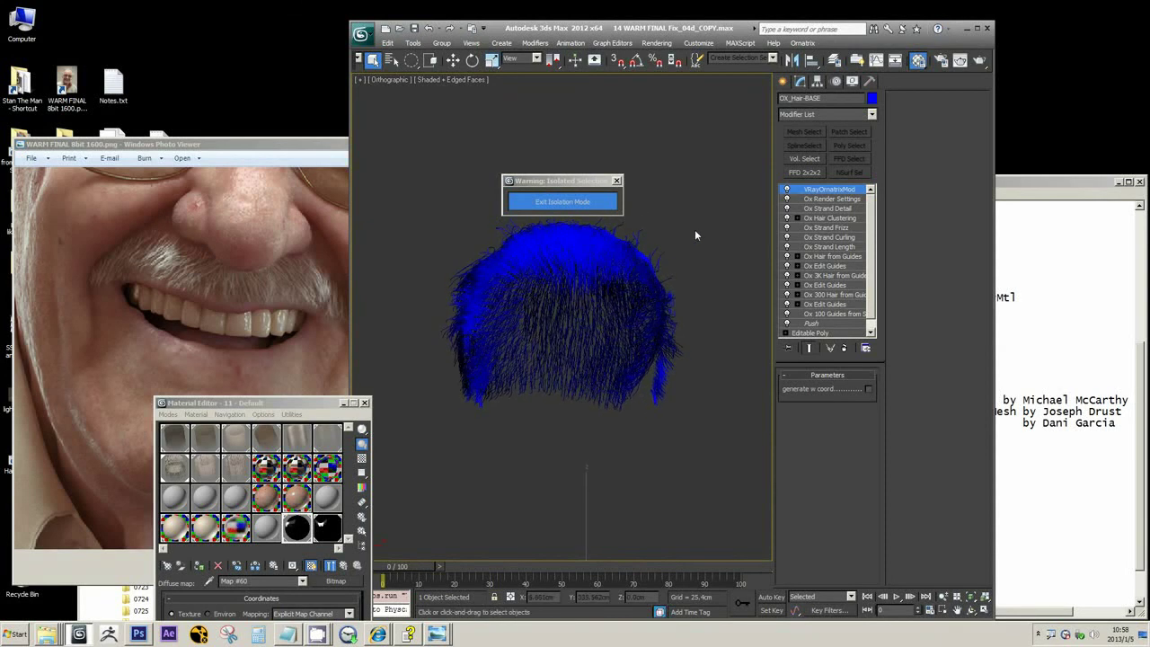
{"action": "left_click", "coordinate": [584, 203]}
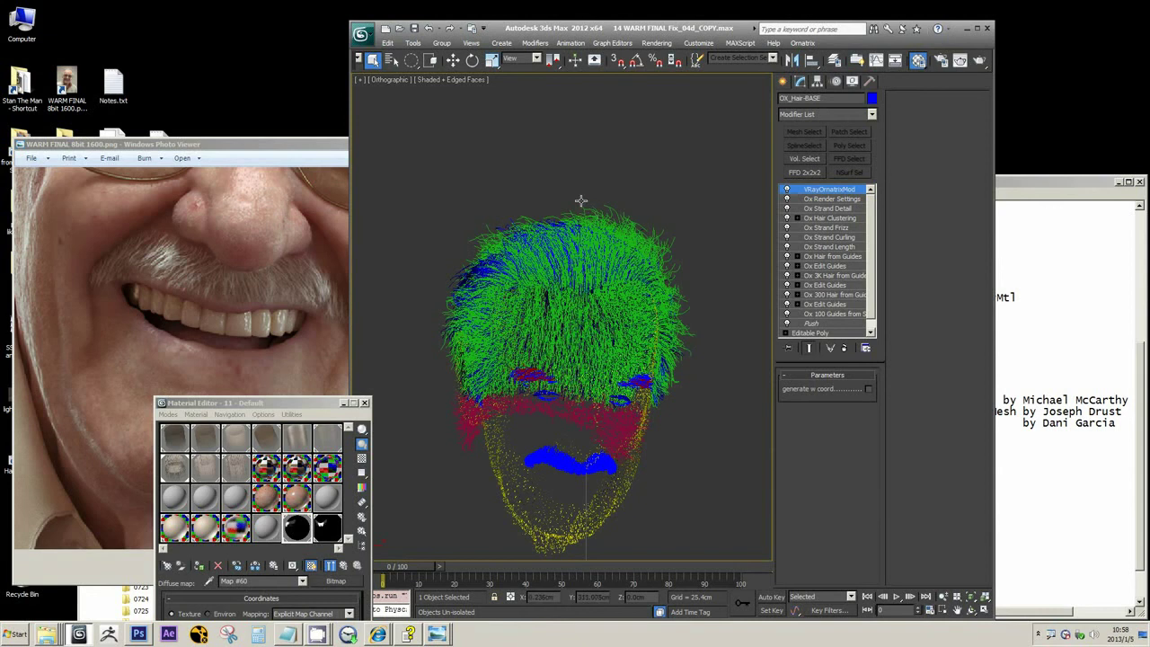
- Select OX_Hair-UNCOMBED from the scene object list and isolate it
{"action": "key", "text": "h"}
{"action": "left_click", "coordinate": [618, 411]}
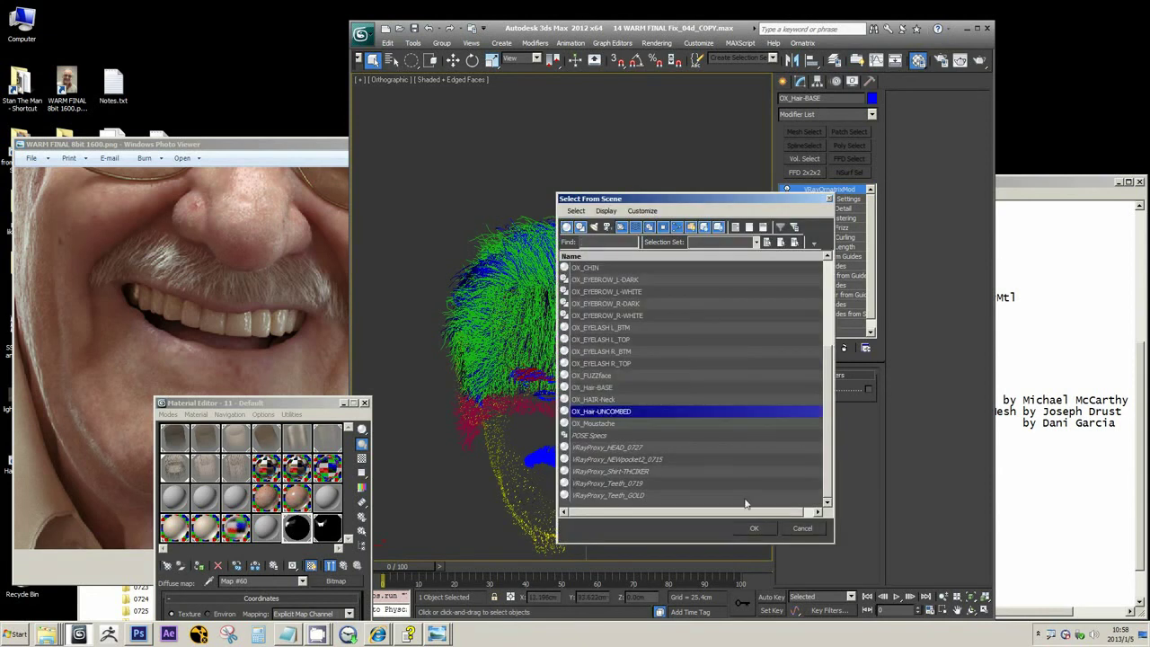
{"action": "left_click", "coordinate": [769, 528]}
{"action": "key", "text": "alt+q"}
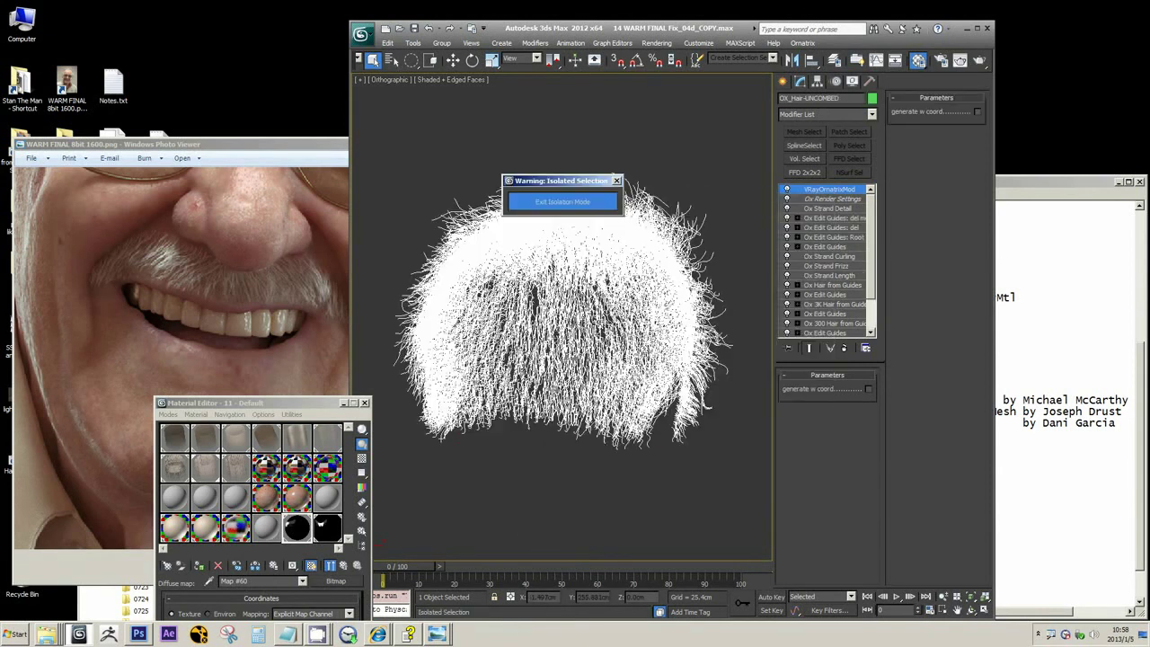
- Check the view count in the uncombed hair's Ox Hair from Guides modifier, examine the strands from the side, and exit isolation
{"action": "left_click", "coordinate": [836, 285]}
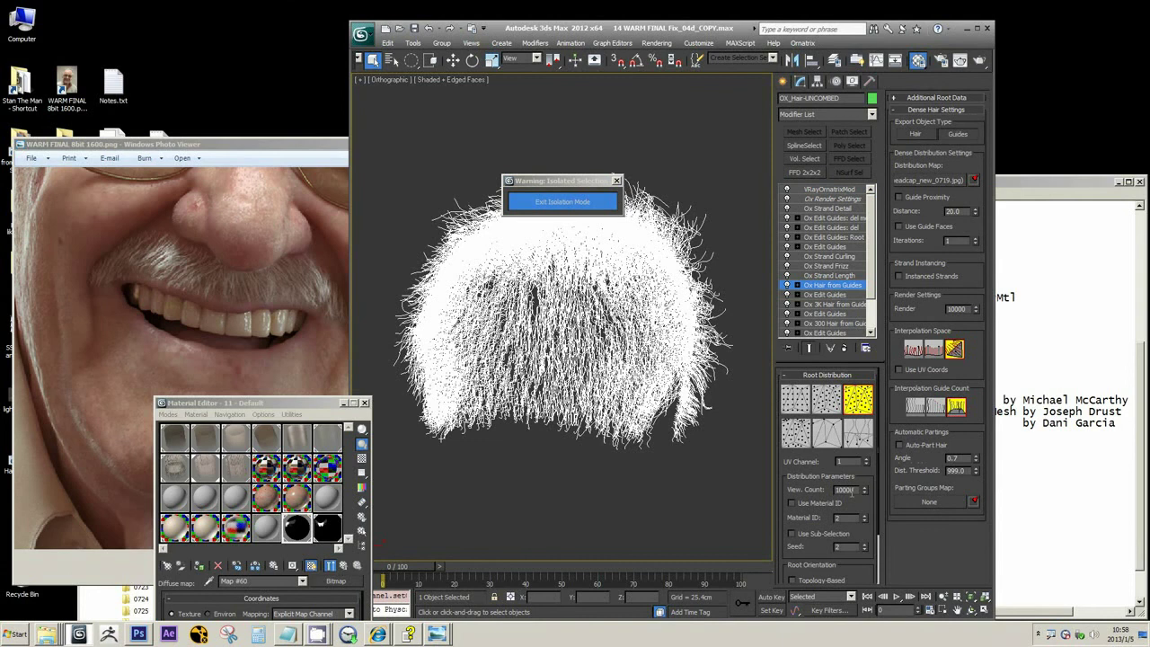
{"action": "left_click_drag", "start_coordinate": [852, 490], "coordinate": [818, 489]}
{"action": "middle_click_drag", "start_coordinate": [745, 437], "coordinate": [740, 483]}
{"action": "middle_click_drag", "start_coordinate": [405, 235], "coordinate": [505, 253], "text": "alt"}
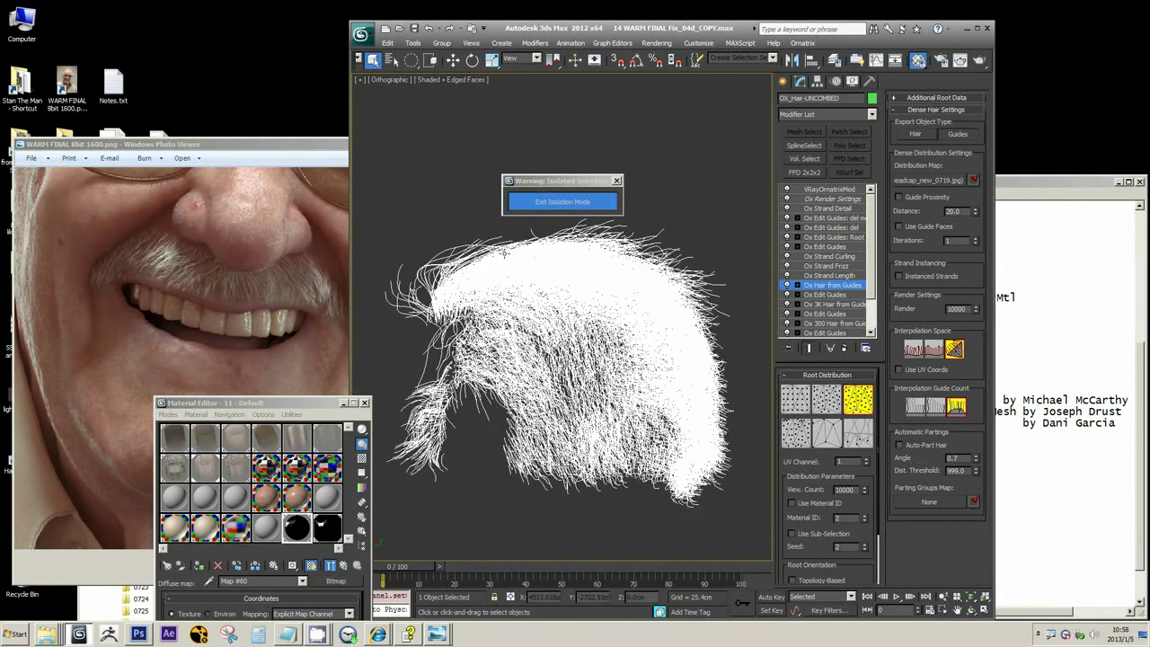
{"action": "left_click", "coordinate": [552, 203]}
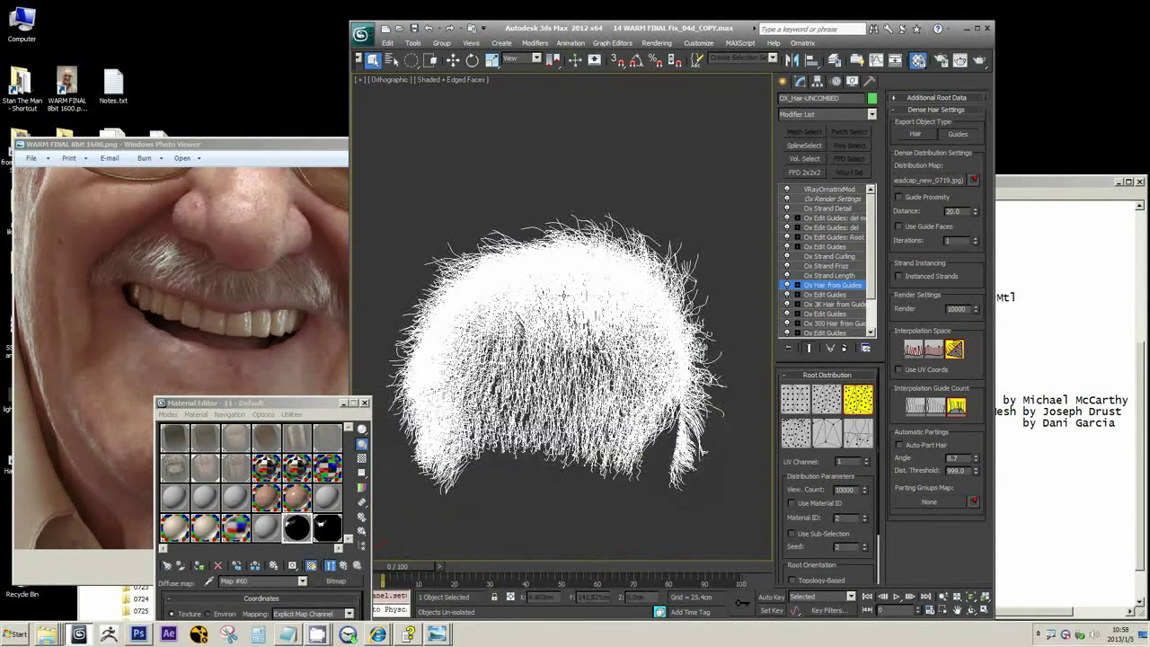
- Examine the stray hairs on top of the head in the WARM FINAL 8bit 1600.png render
{"action": "middle_click_drag", "start_coordinate": [539, 332], "coordinate": [557, 335], "text": "alt"}
{"action": "scroll", "coordinate": [301, 270], "scroll_direction": "down", "scroll_amount": 2}
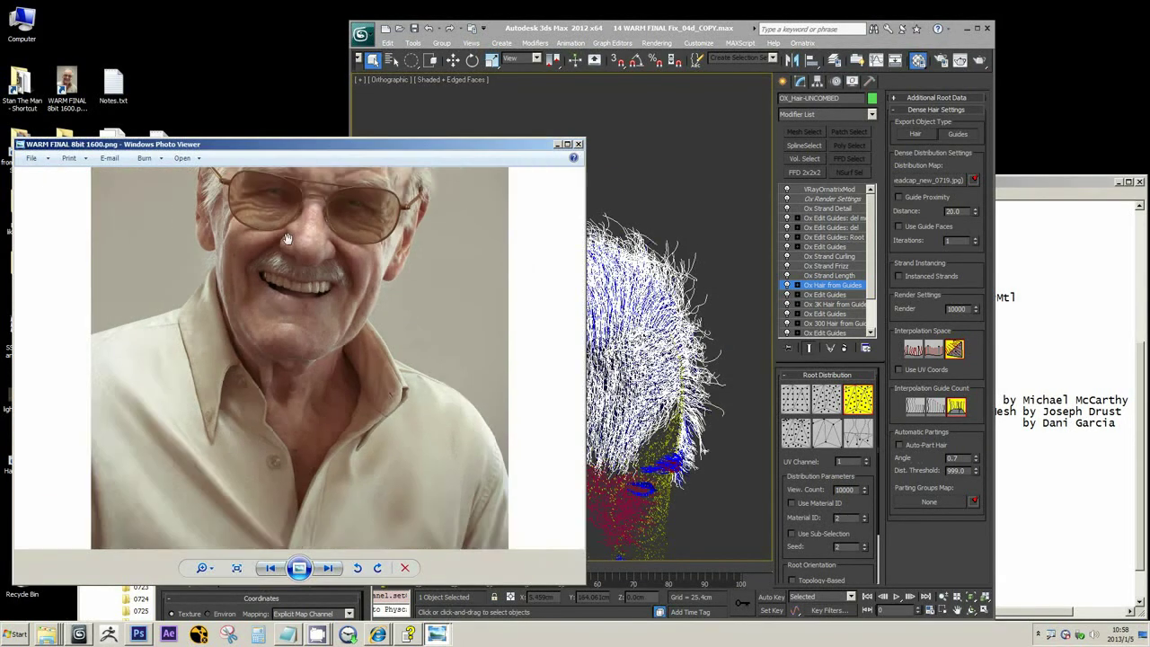
{"action": "left_click_drag", "start_coordinate": [302, 179], "coordinate": [301, 298]}
{"action": "scroll", "coordinate": [301, 298], "scroll_direction": "up", "scroll_amount": 2}
{"action": "left_click_drag", "start_coordinate": [325, 146], "coordinate": [362, 146]}
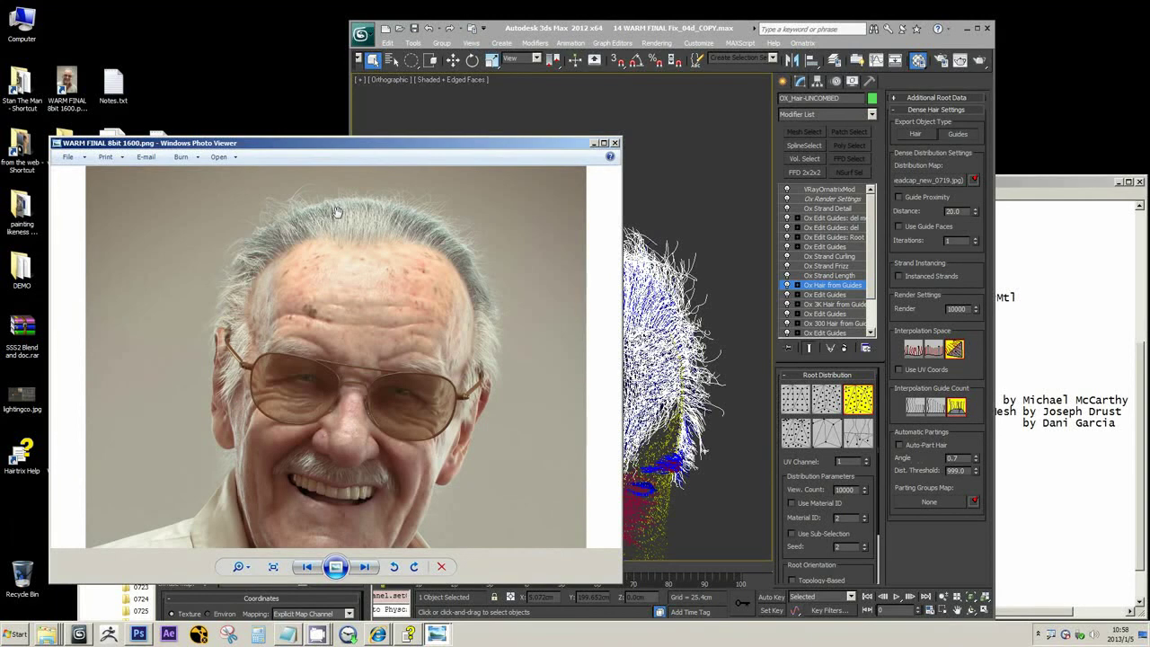
{"action": "scroll", "coordinate": [314, 226], "scroll_direction": "up", "scroll_amount": 1}
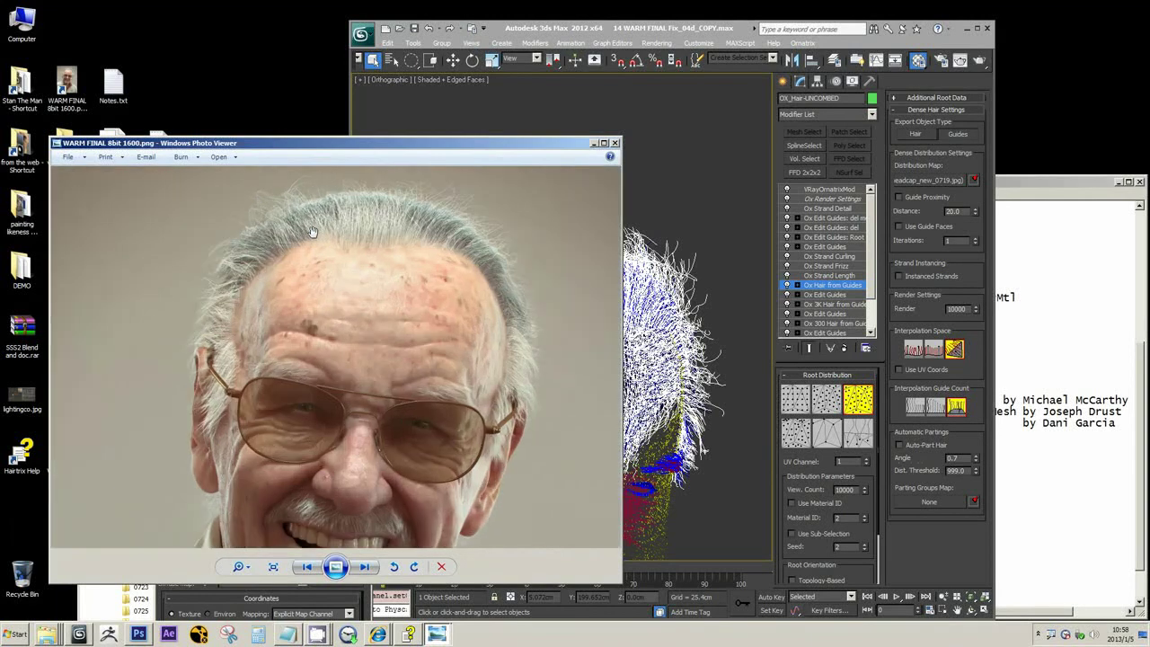
{"action": "left_click_drag", "start_coordinate": [357, 146], "coordinate": [385, 143]}
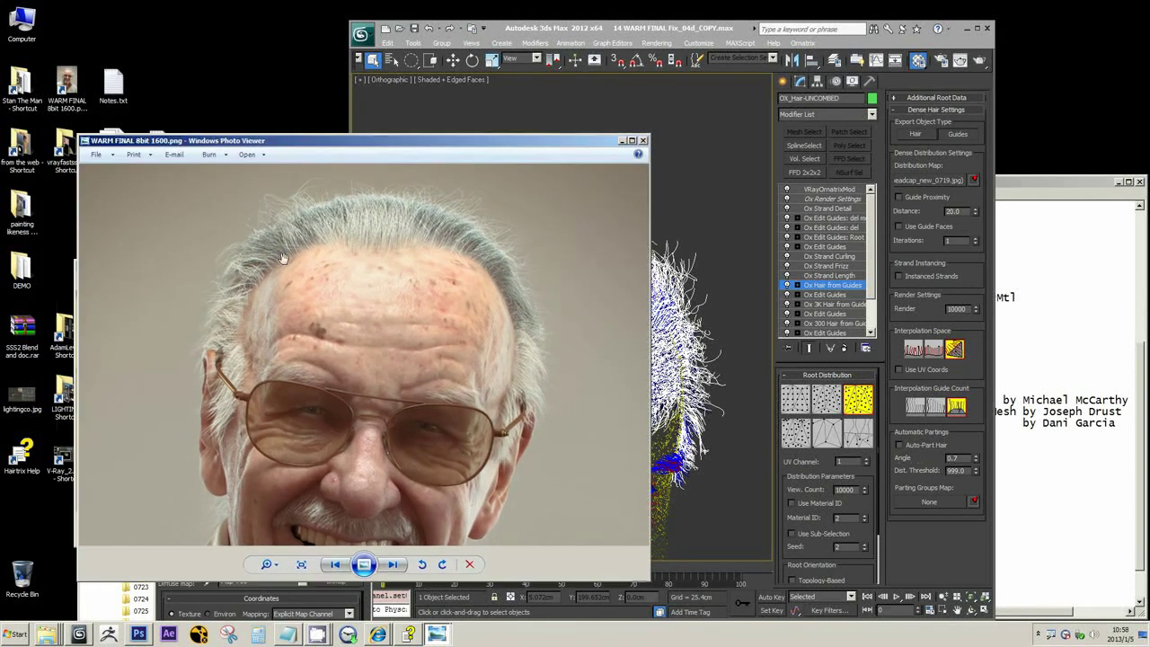
- Highlight the Realistic Hairstyling using Hair Farm entry in Notes.txt and place the render beside the notes for comparison
{"action": "left_click", "coordinate": [1062, 470]}
{"action": "left_click_drag", "start_coordinate": [1115, 425], "coordinate": [673, 425]}
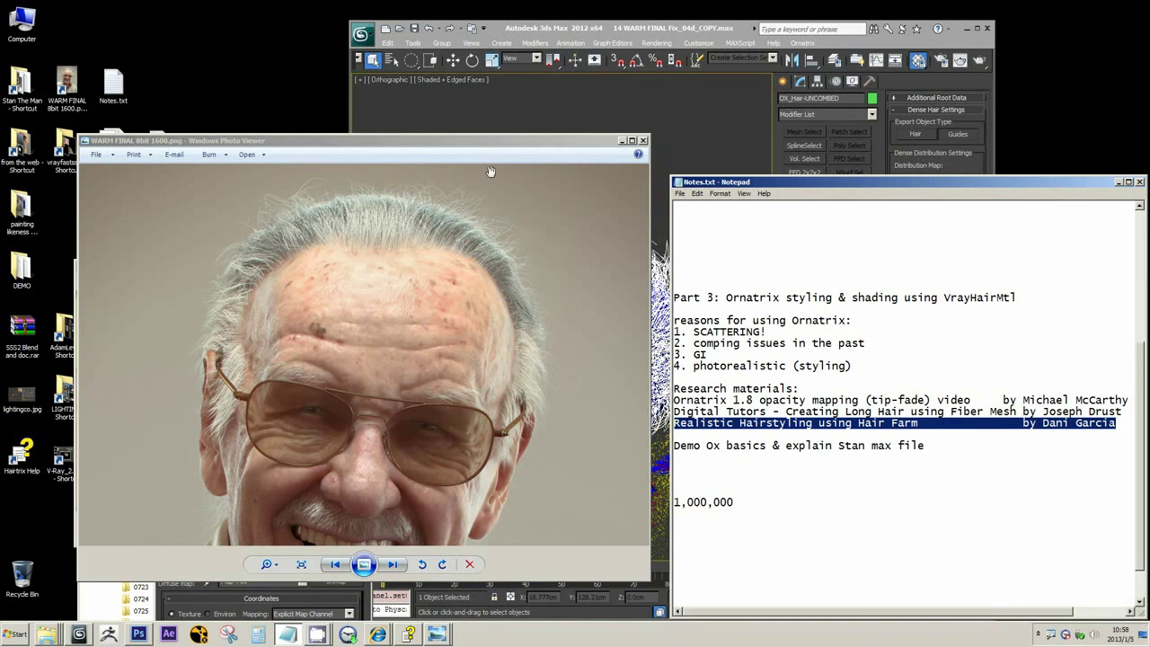
{"action": "left_click_drag", "start_coordinate": [516, 146], "coordinate": [431, 142]}
{"action": "left_click_drag", "start_coordinate": [339, 269], "coordinate": [354, 251]}
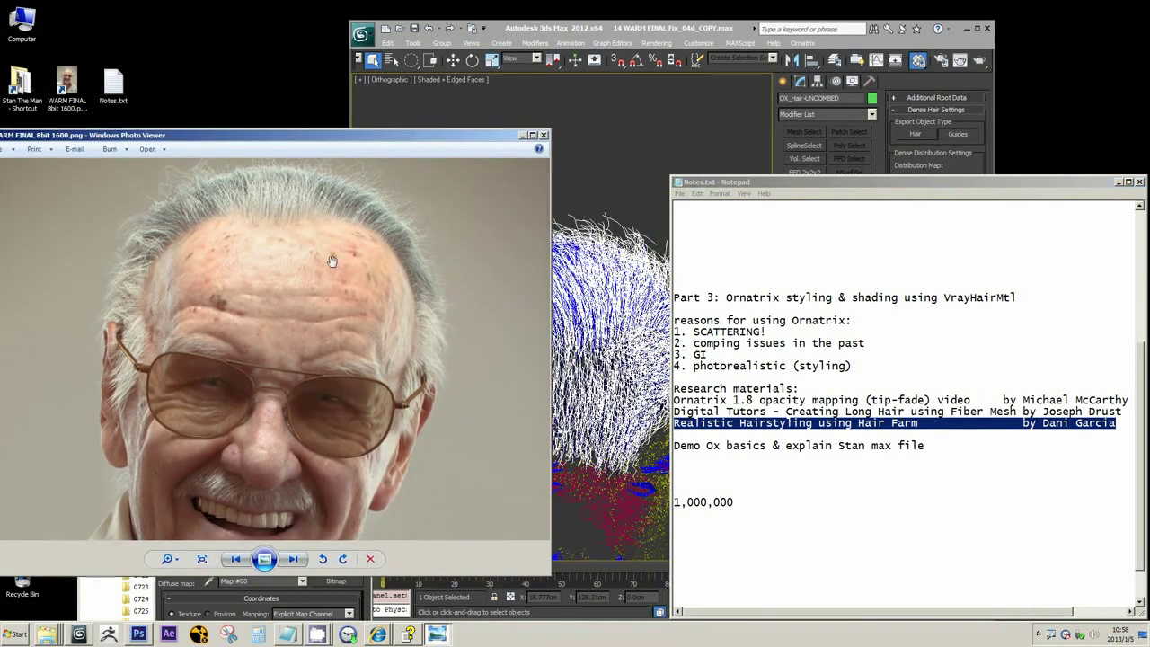
{"action": "left_click_drag", "start_coordinate": [377, 142], "coordinate": [332, 137]}
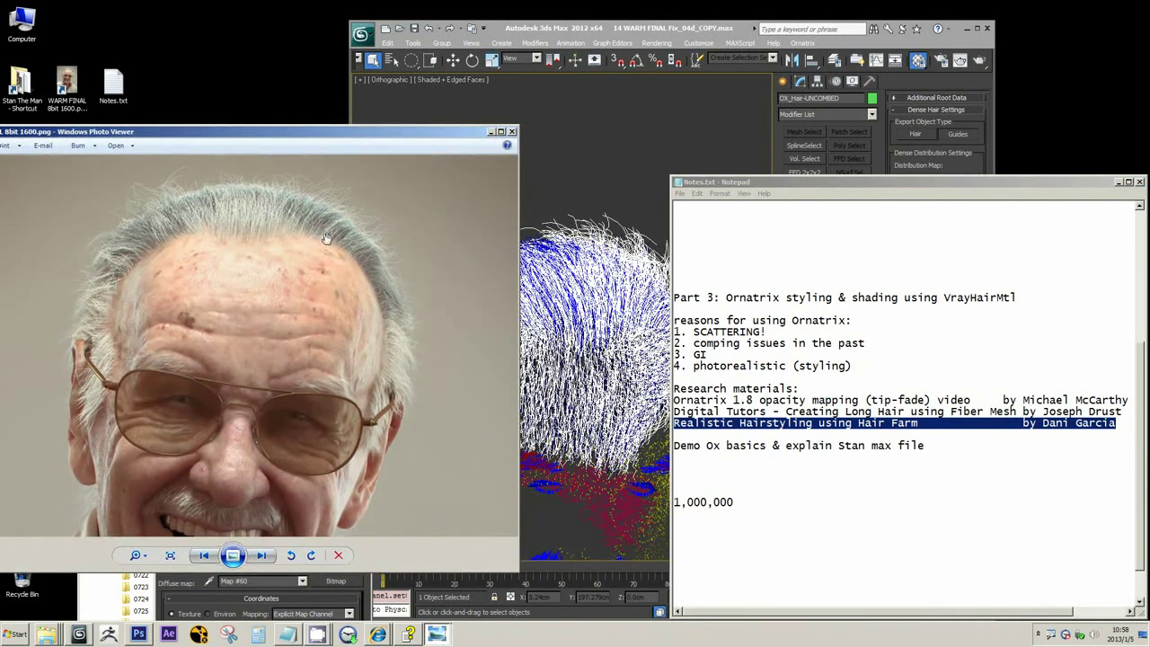
- Return to 3ds Max, center the full set of hair objects, and review the scene object list without changing the selection
{"action": "middle_click", "coordinate": [604, 174]}
{"action": "key", "text": "m"}
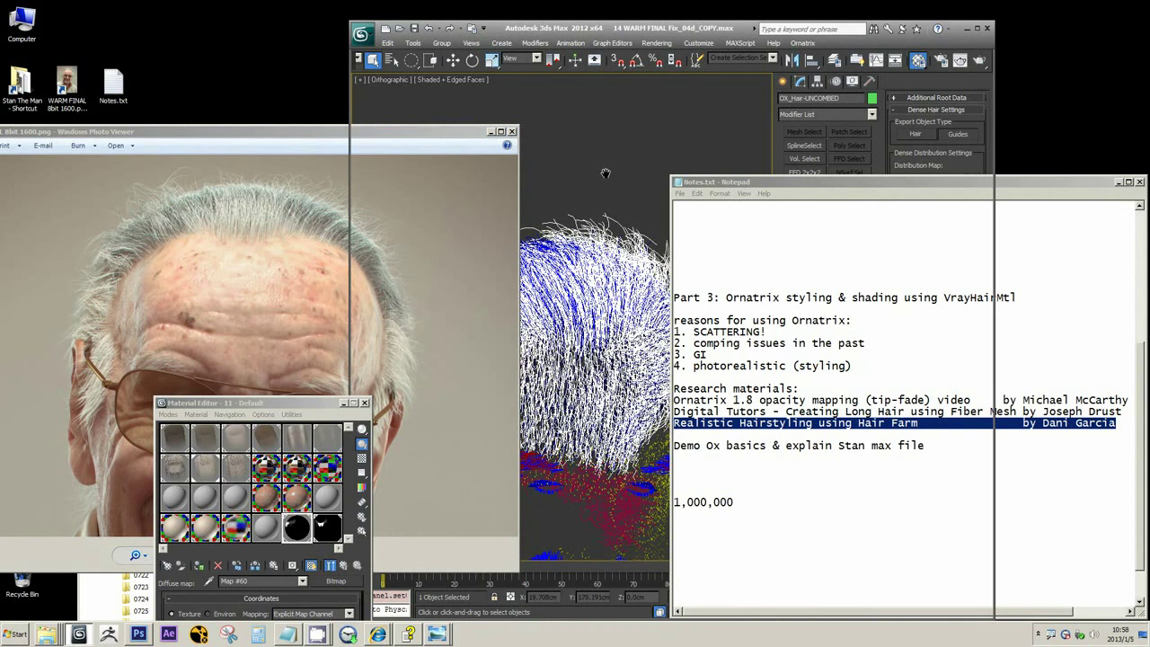
{"action": "middle_click_drag", "start_coordinate": [604, 174], "coordinate": [588, 134]}
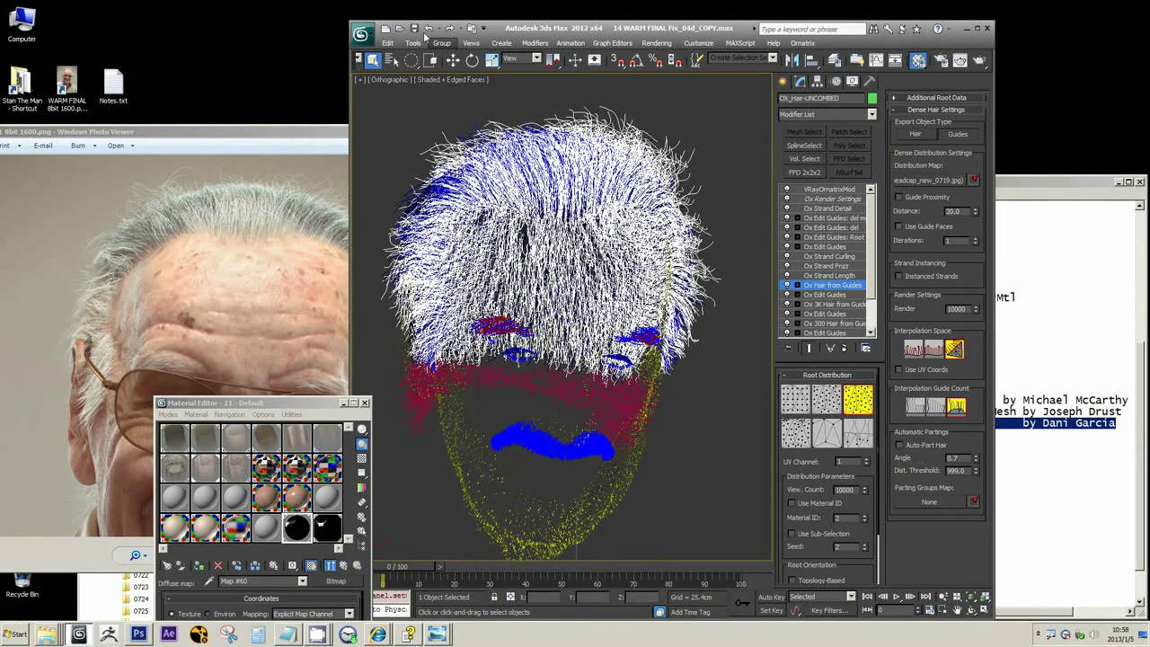
{"action": "left_click", "coordinate": [393, 61]}
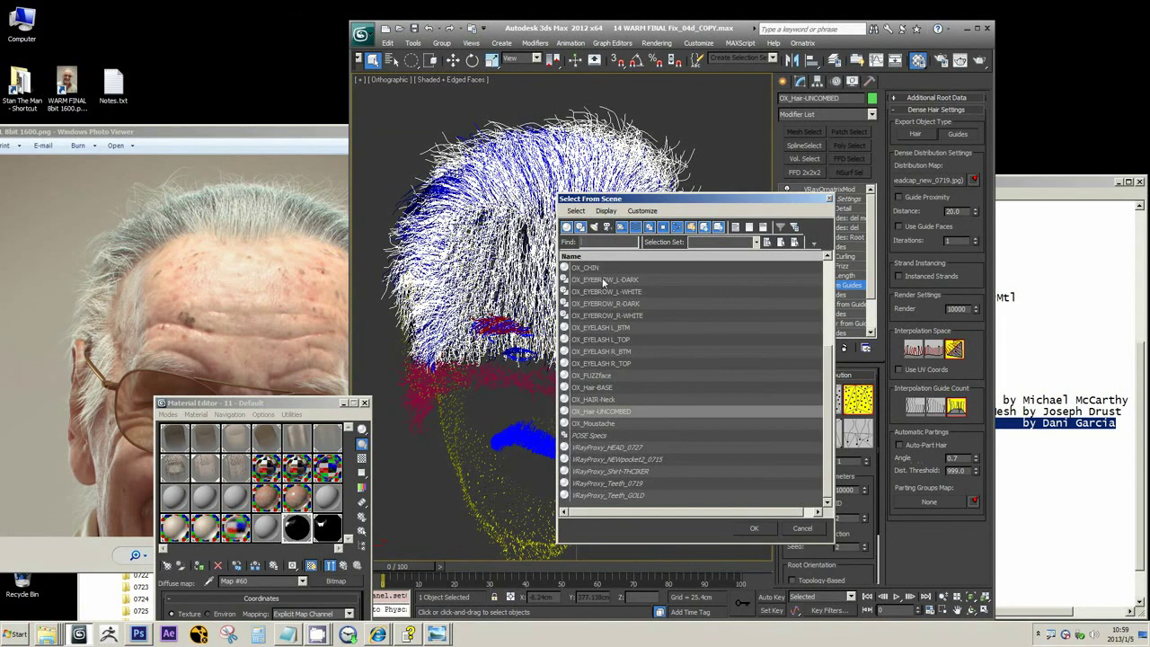
{"action": "left_click", "coordinate": [795, 531]}
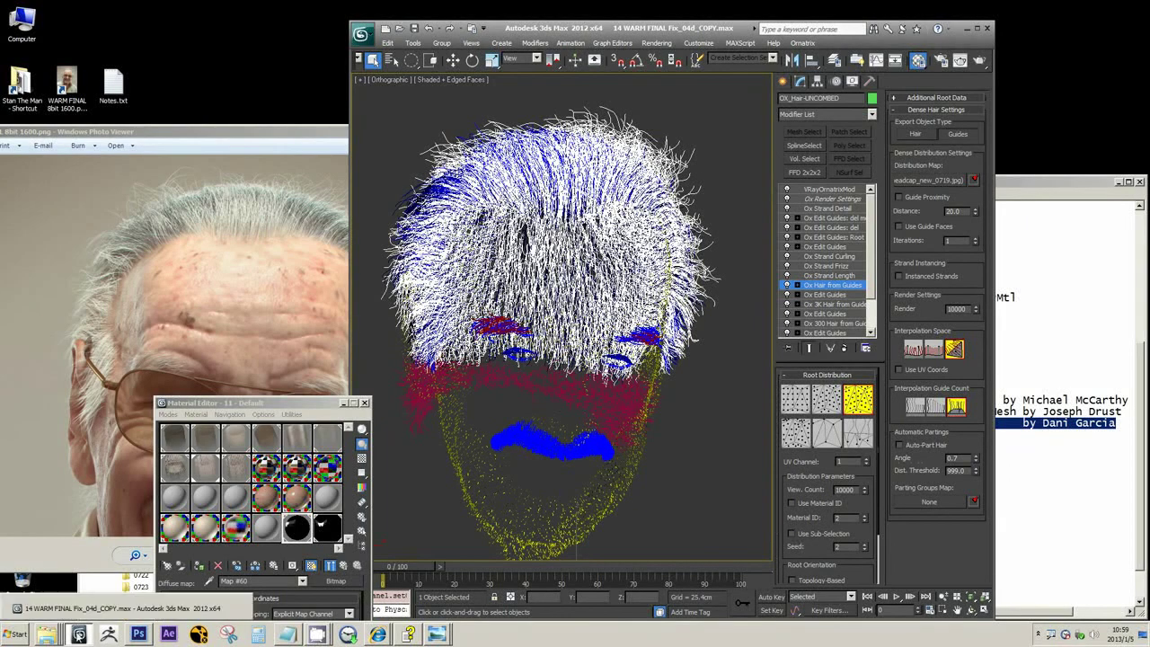
- Highlight "Demo Ox basics" in Notes.txt and minimize the WARM FINAL 8bit 1600.png render
{"action": "left_click", "coordinate": [1017, 530]}
{"action": "left_click_drag", "start_coordinate": [740, 445], "coordinate": [675, 445]}
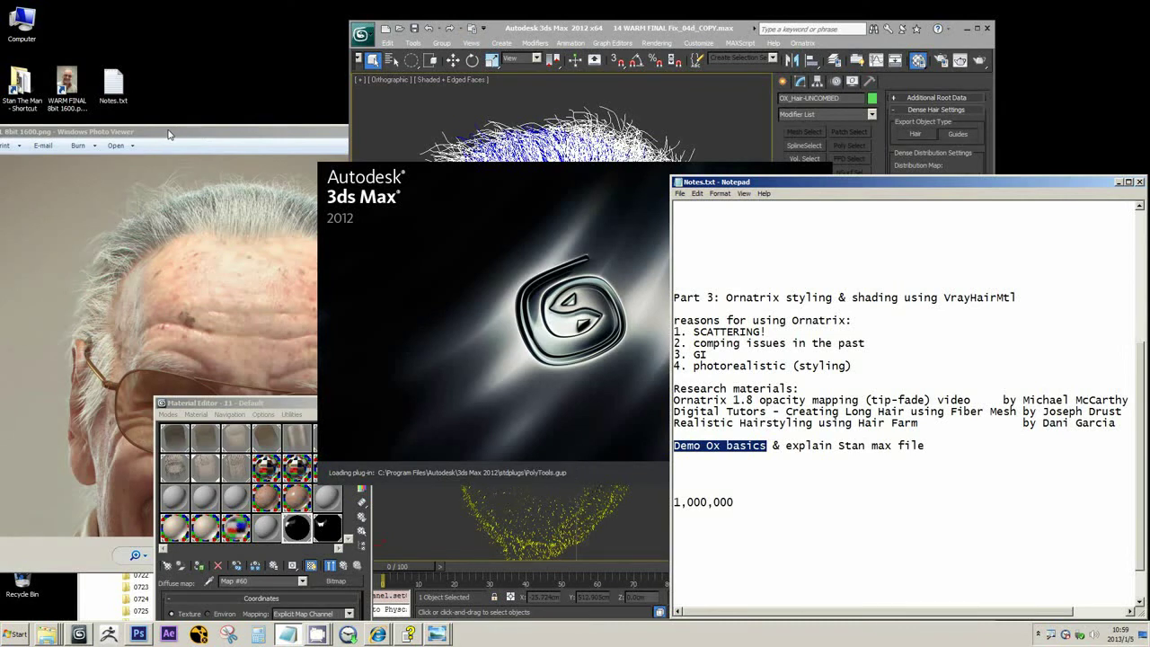
{"action": "left_click_drag", "start_coordinate": [168, 134], "coordinate": [227, 135]}
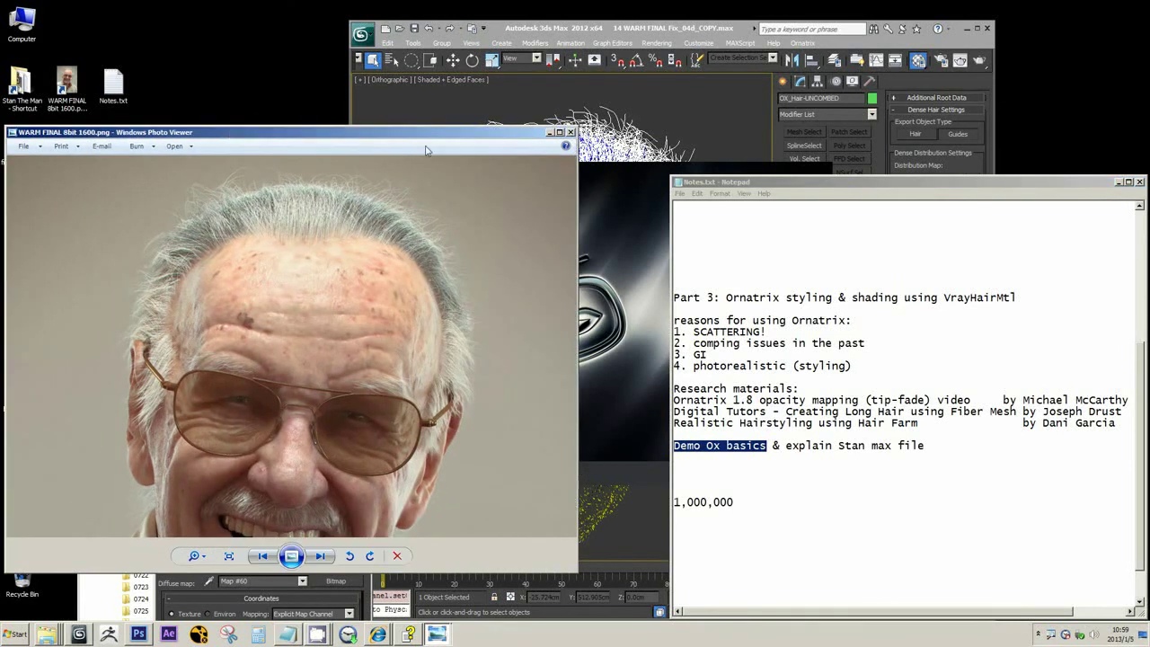
{"action": "left_click", "coordinate": [550, 132]}
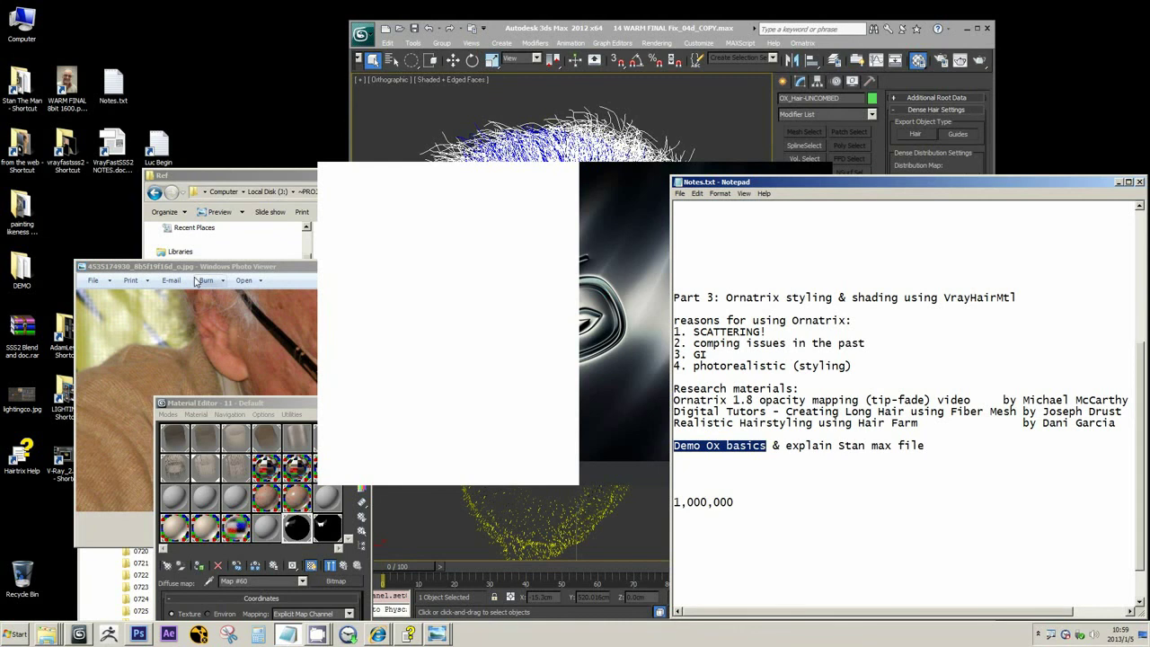
- Move the reference photo viewer and the open folder windows, including Ref, away from the desktop shortcuts
{"action": "left_click_drag", "start_coordinate": [192, 272], "coordinate": [542, 287]}
{"action": "left_click_drag", "start_coordinate": [171, 311], "coordinate": [515, 336]}
{"action": "left_click", "coordinate": [290, 177]}
{"action": "left_click_drag", "start_coordinate": [290, 179], "coordinate": [598, 213]}
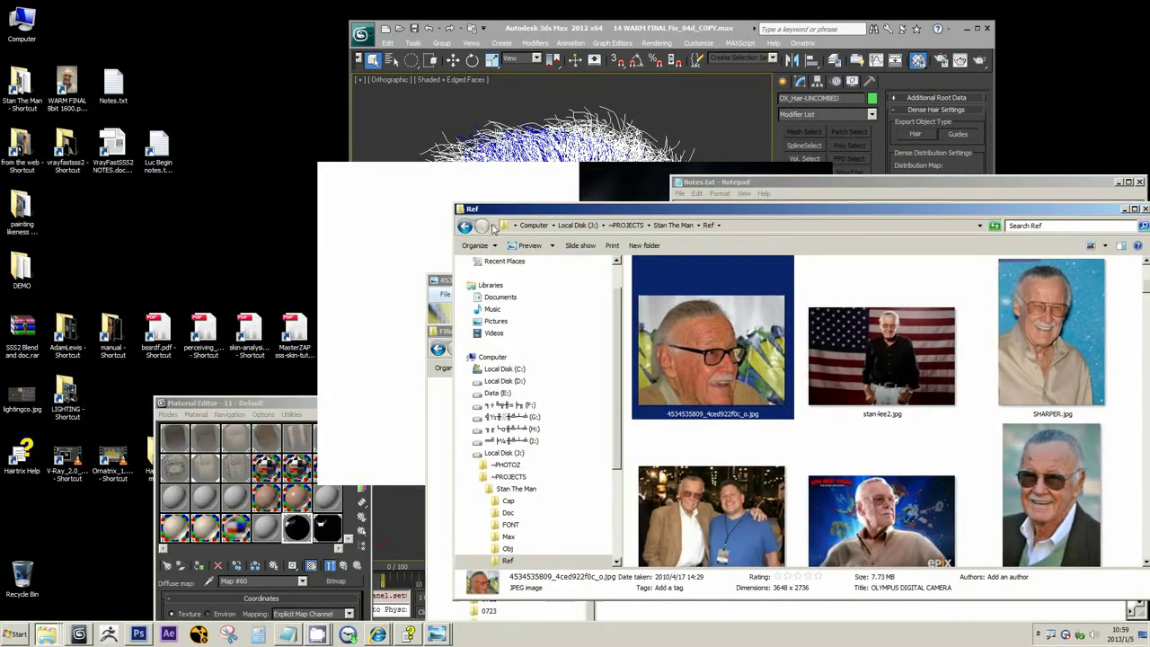
- Move the Material Editor off the desktop shortcuts and open Ox_guide to hair to guide.jpg at the side of the desktop for reference
{"action": "left_click", "coordinate": [241, 405]}
{"action": "left_click_drag", "start_coordinate": [240, 409], "coordinate": [487, 417]}
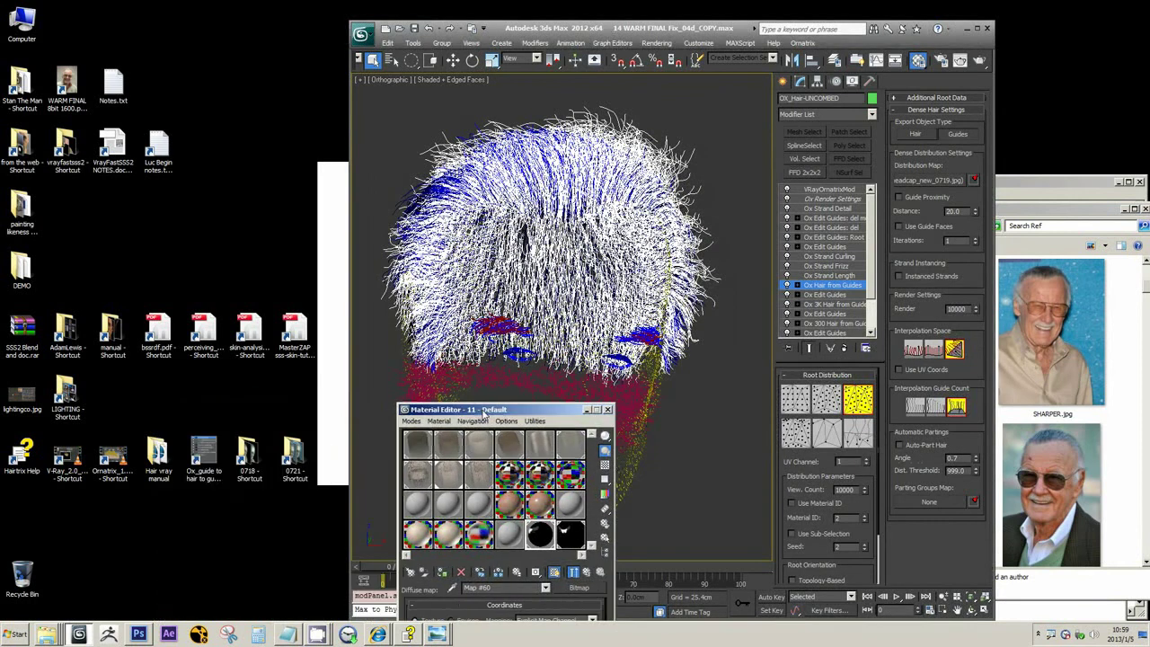
{"action": "left_click", "coordinate": [204, 458]}
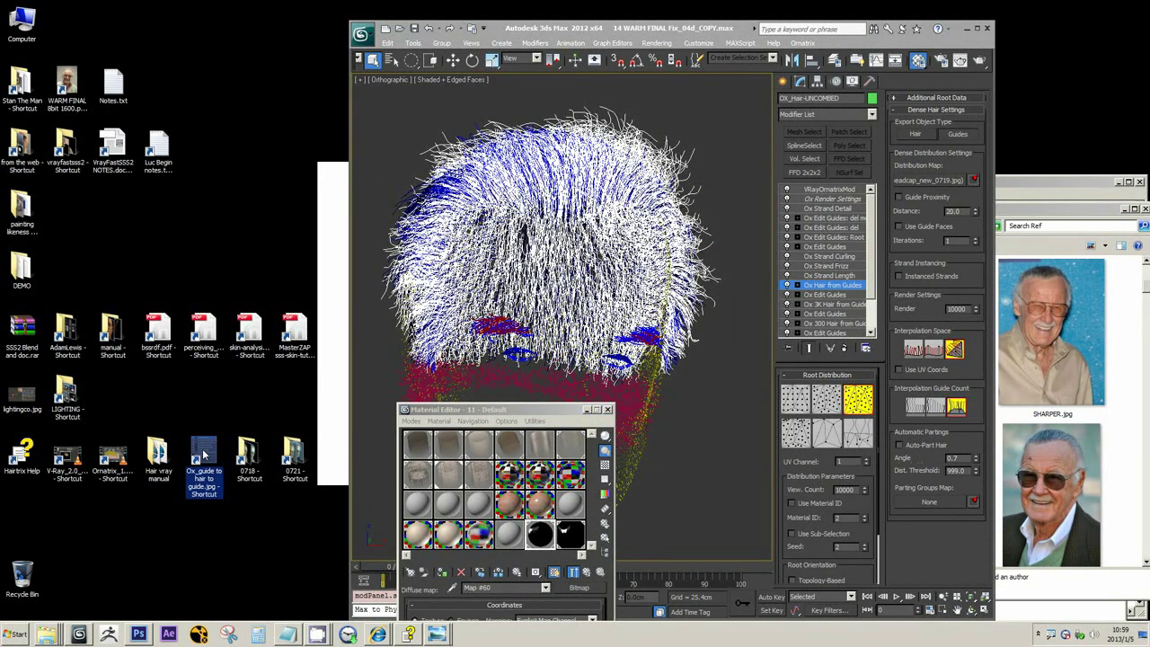
{"action": "double_click", "coordinate": [204, 458]}
{"action": "right_click", "coordinate": [203, 454]}
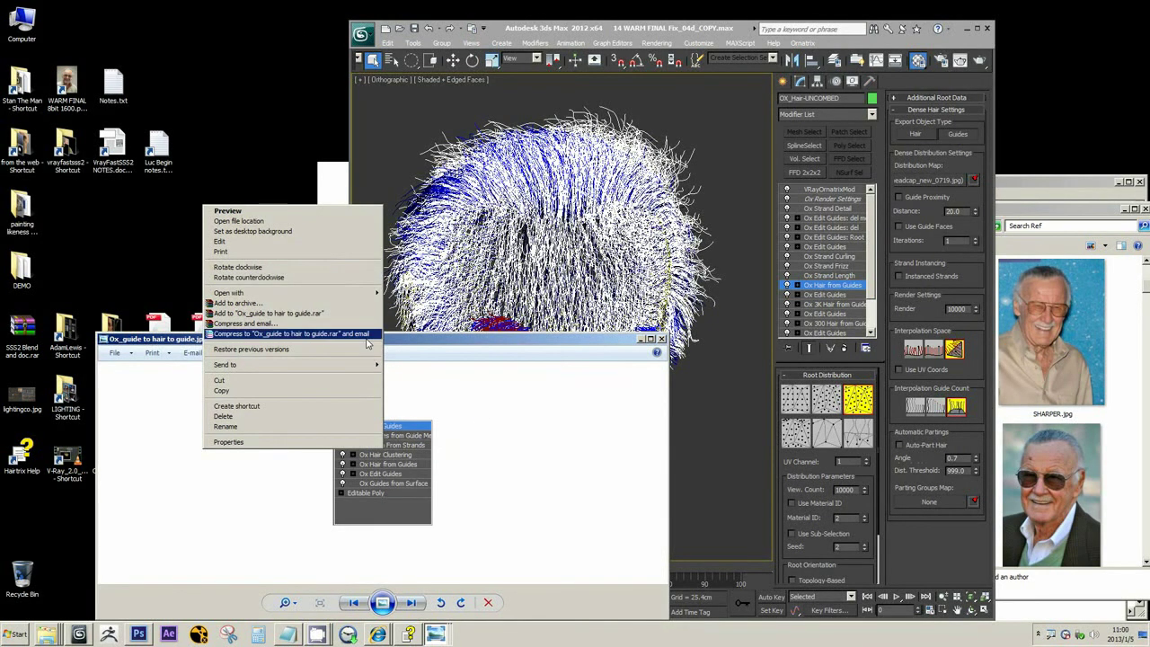
{"action": "left_click_drag", "start_coordinate": [413, 341], "coordinate": [115, 272]}
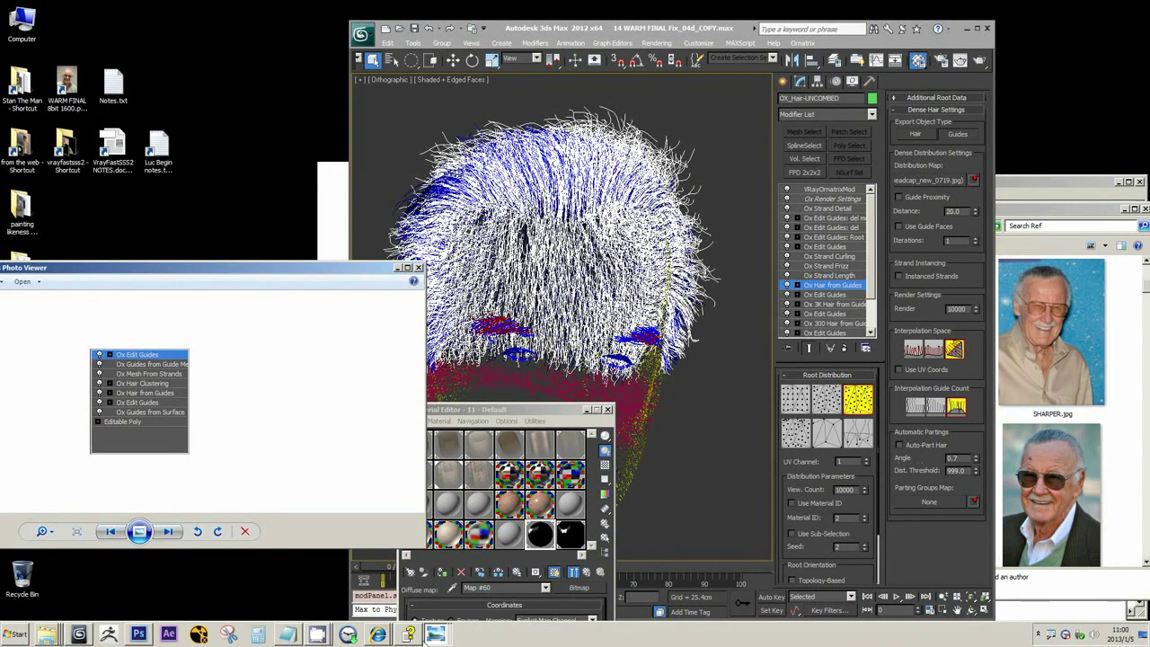
- Minimize the finished hair scene and clear the Ref, FINALS and reference photo windows off the desktop
{"action": "left_click", "coordinate": [138, 635]}
{"action": "left_click", "coordinate": [967, 32]}
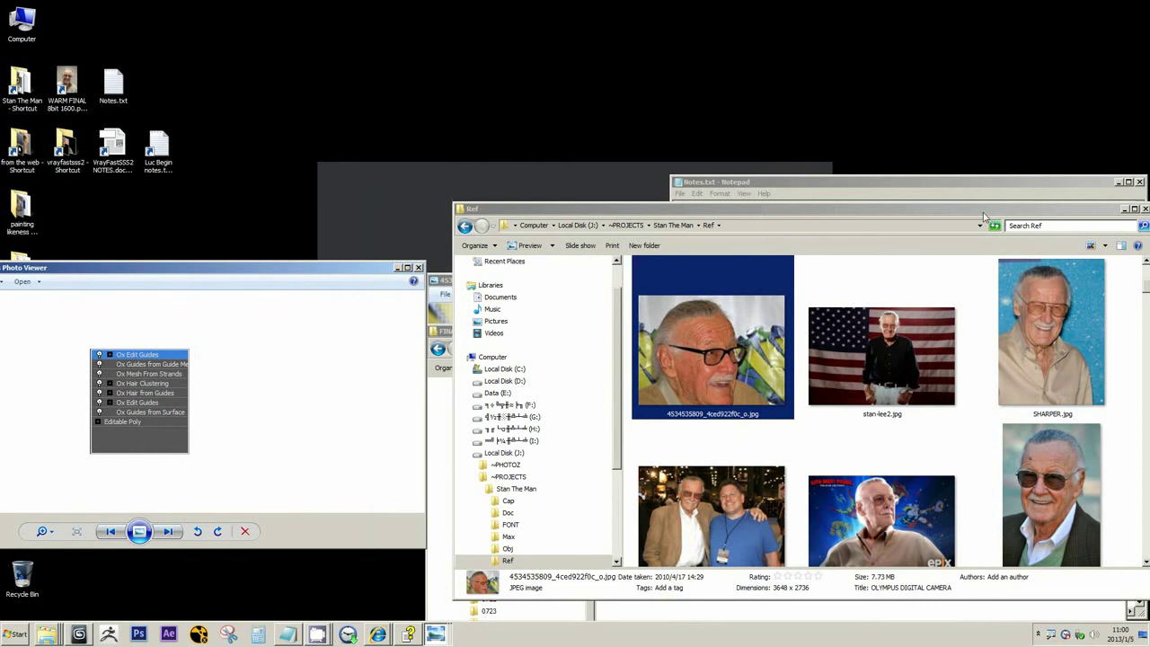
{"action": "left_click_drag", "start_coordinate": [1078, 211], "coordinate": [947, 215]}
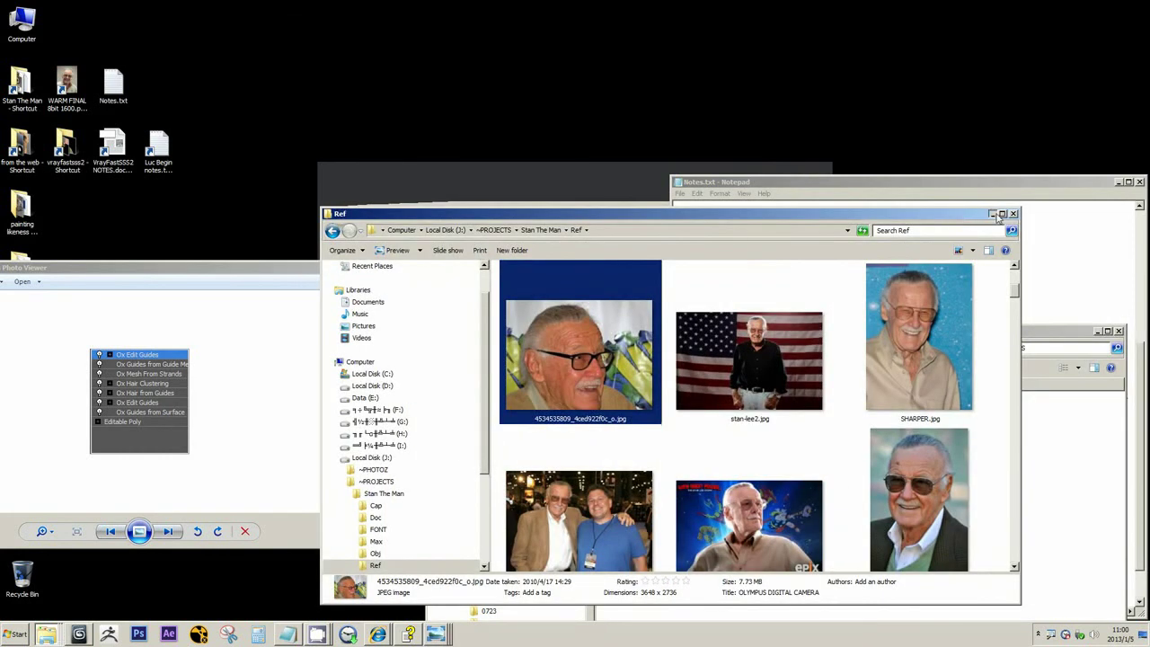
{"action": "left_click", "coordinate": [993, 214]}
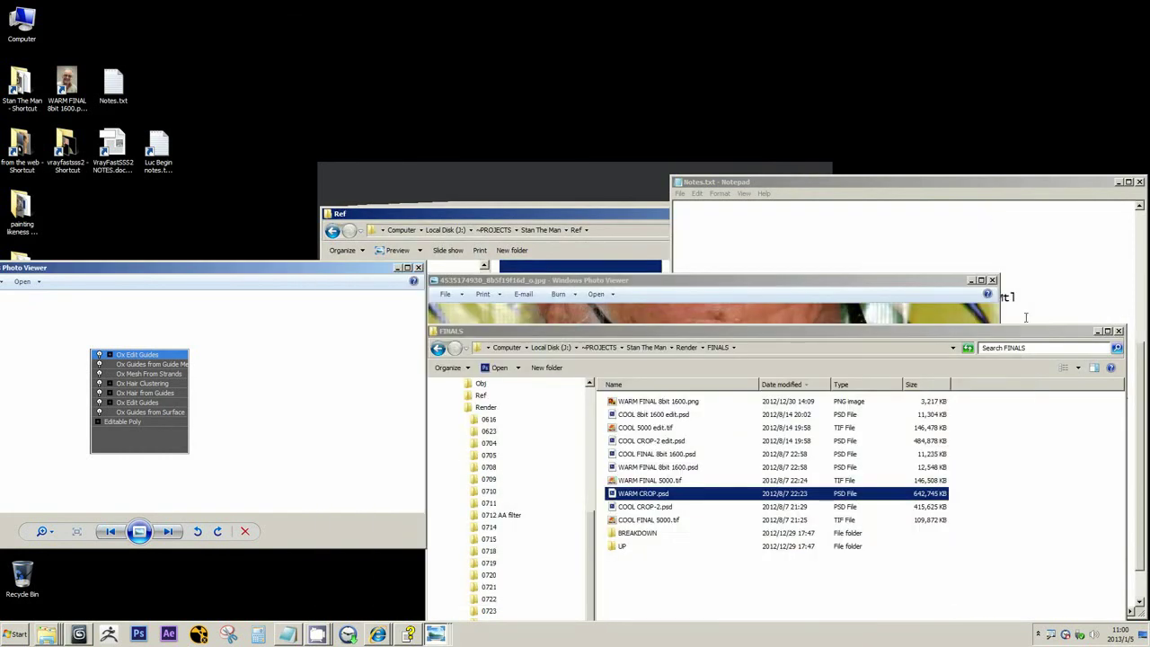
{"action": "left_click", "coordinate": [1119, 332]}
{"action": "left_click", "coordinate": [992, 281]}
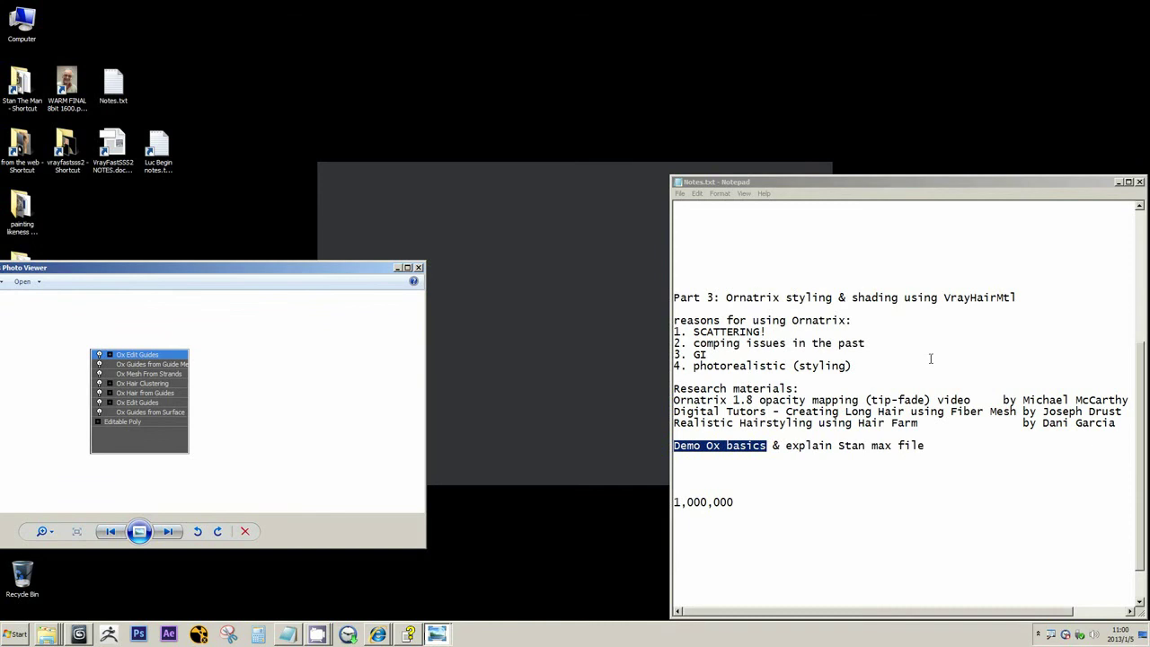
- Switch to the empty Untitled 3ds Max session and enlarge its window beside the modifier stack image
{"action": "left_click", "coordinate": [771, 467]}
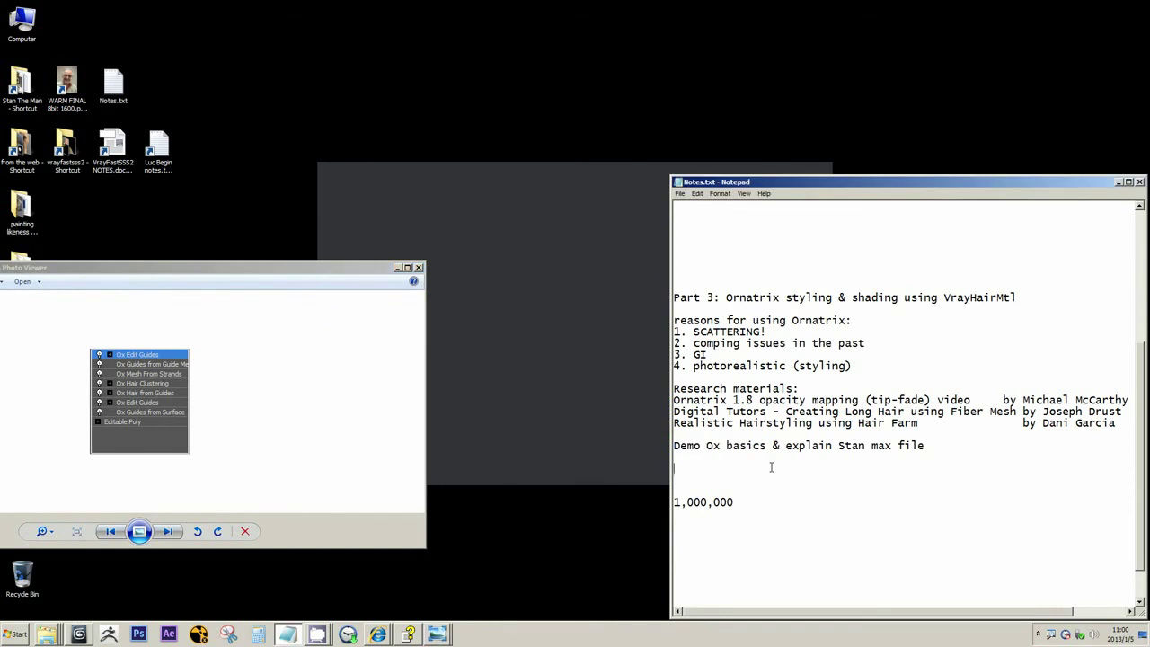
{"action": "left_click", "coordinate": [699, 193]}
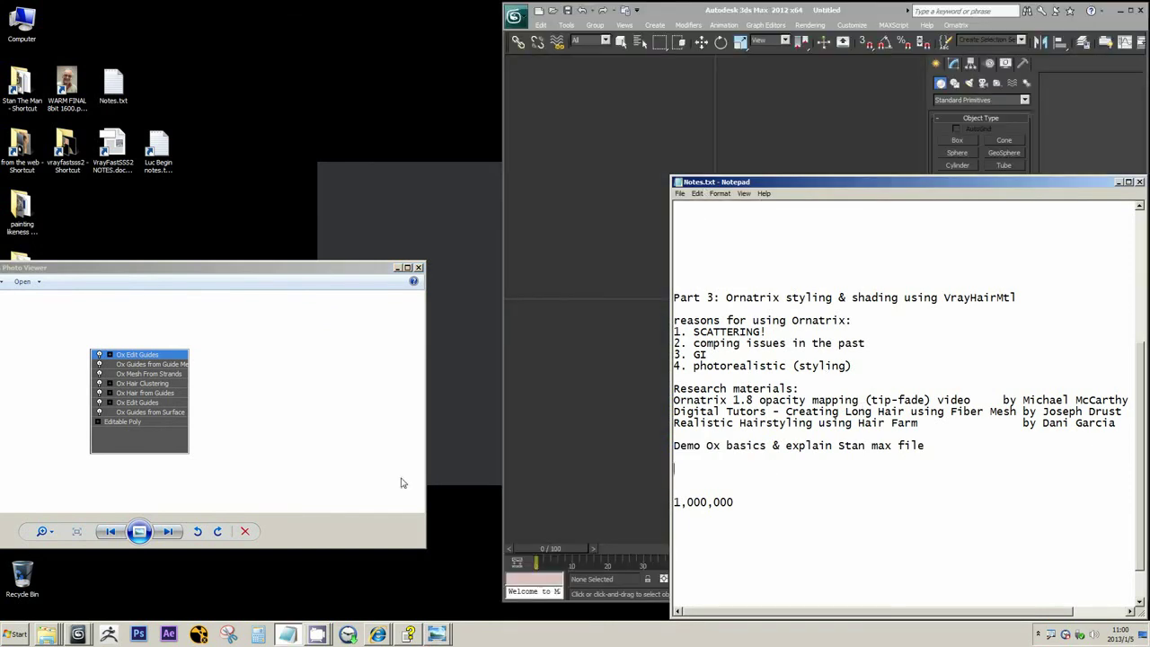
{"action": "mouse_move", "coordinate": [436, 637]}
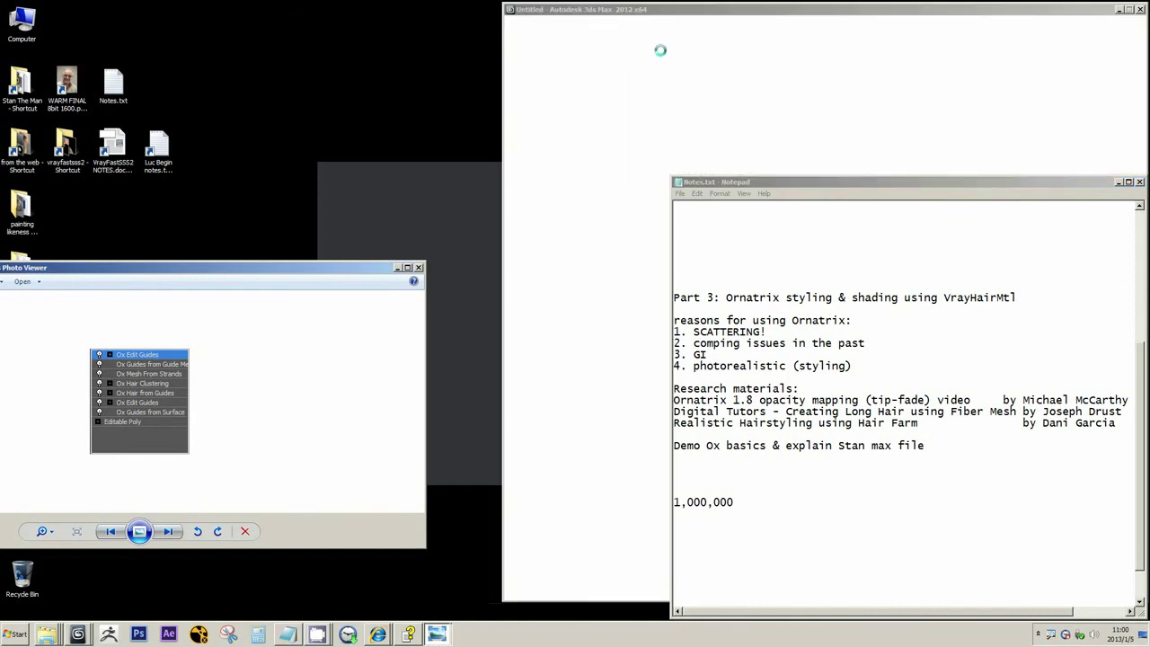
{"action": "left_click_drag", "start_coordinate": [724, 19], "coordinate": [527, 16]}
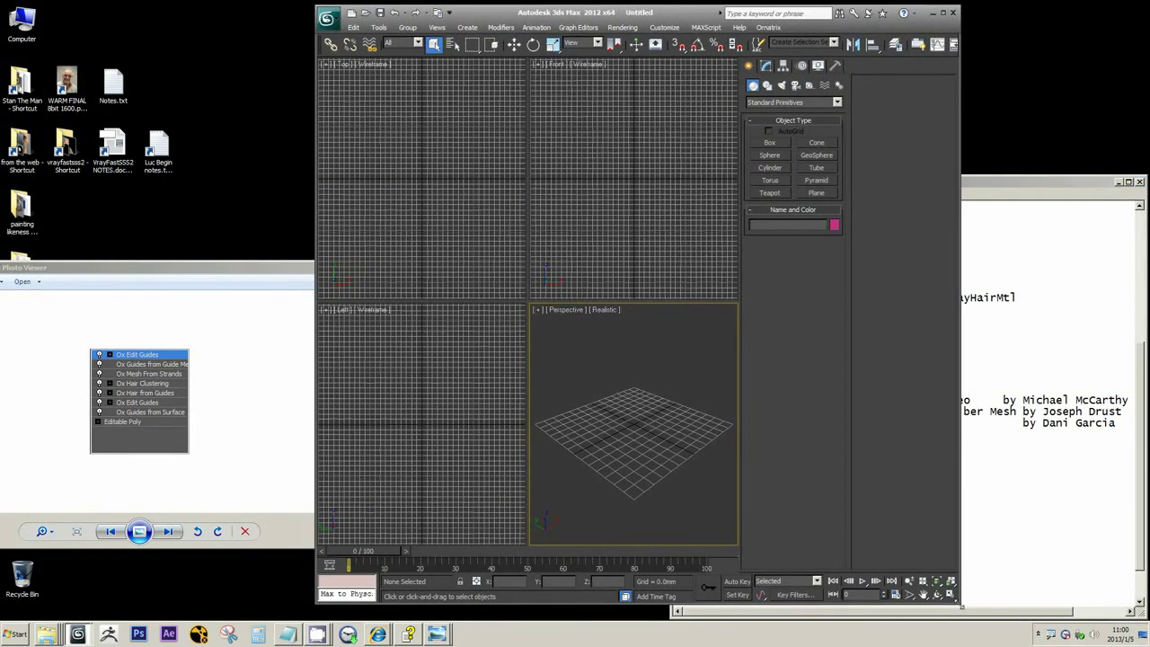
{"action": "left_click_drag", "start_coordinate": [960, 603], "coordinate": [1123, 622]}
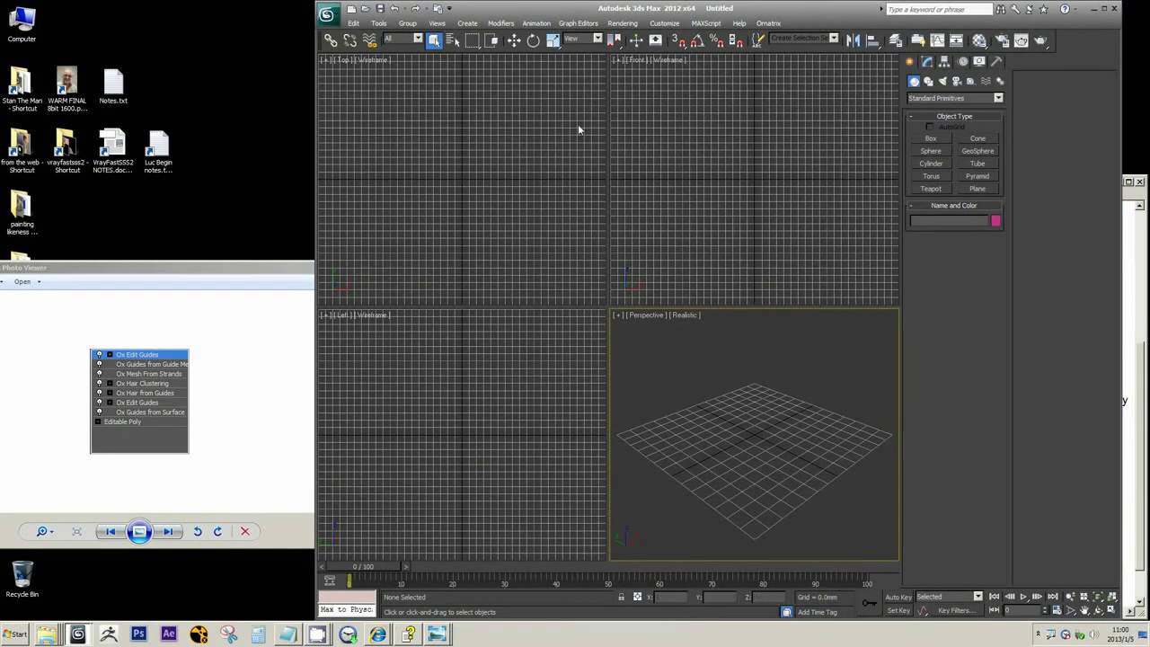
- Draw a test sphere in the perspective view and delete it
{"action": "left_click", "coordinate": [931, 151]}
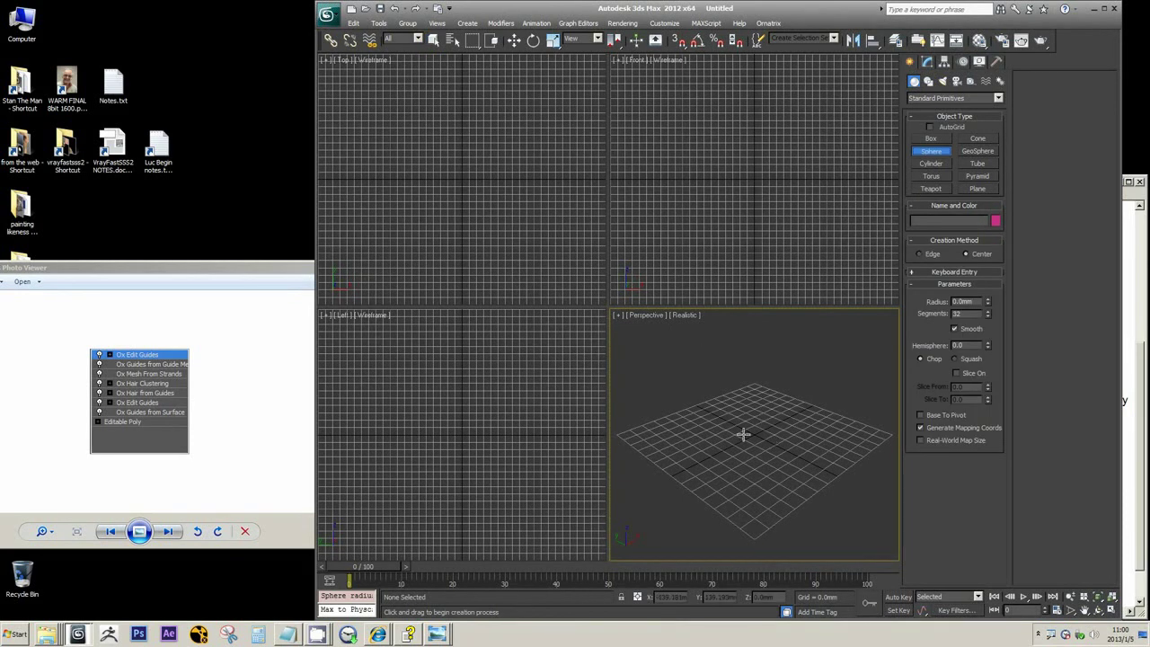
{"action": "left_click_drag", "start_coordinate": [747, 429], "coordinate": [778, 461]}
{"action": "right_click", "coordinate": [821, 459]}
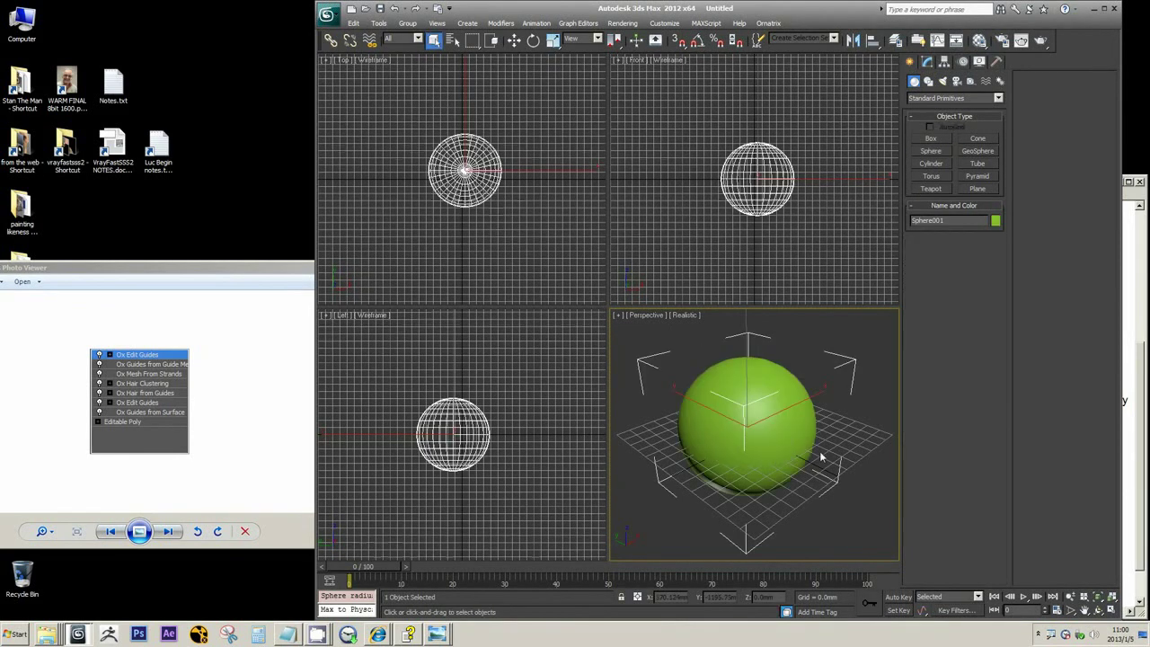
{"action": "key", "text": "Delete"}
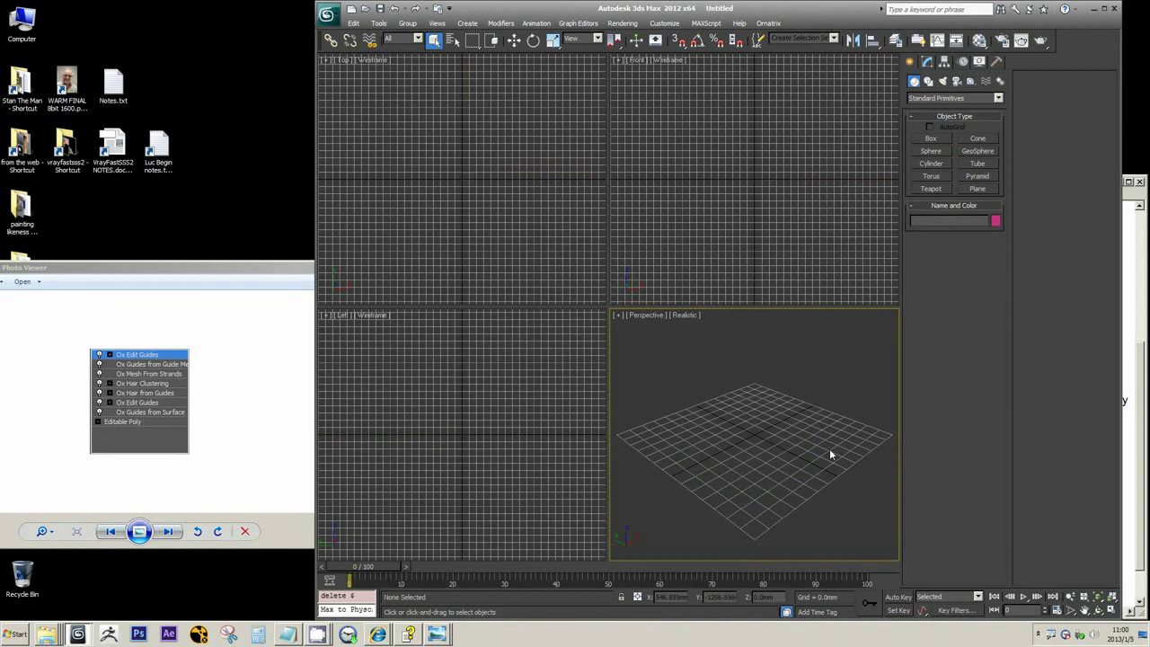
{"action": "left_click", "coordinate": [330, 15]}
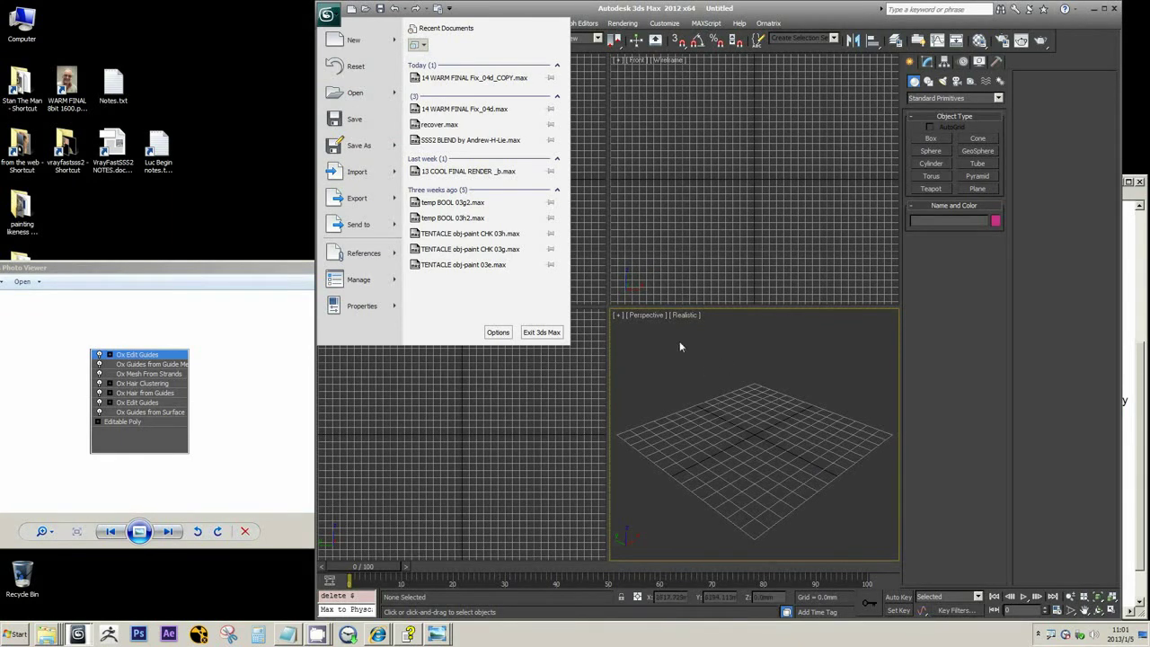
{"action": "left_click", "coordinate": [354, 95]}
{"action": "left_click", "coordinate": [580, 351]}
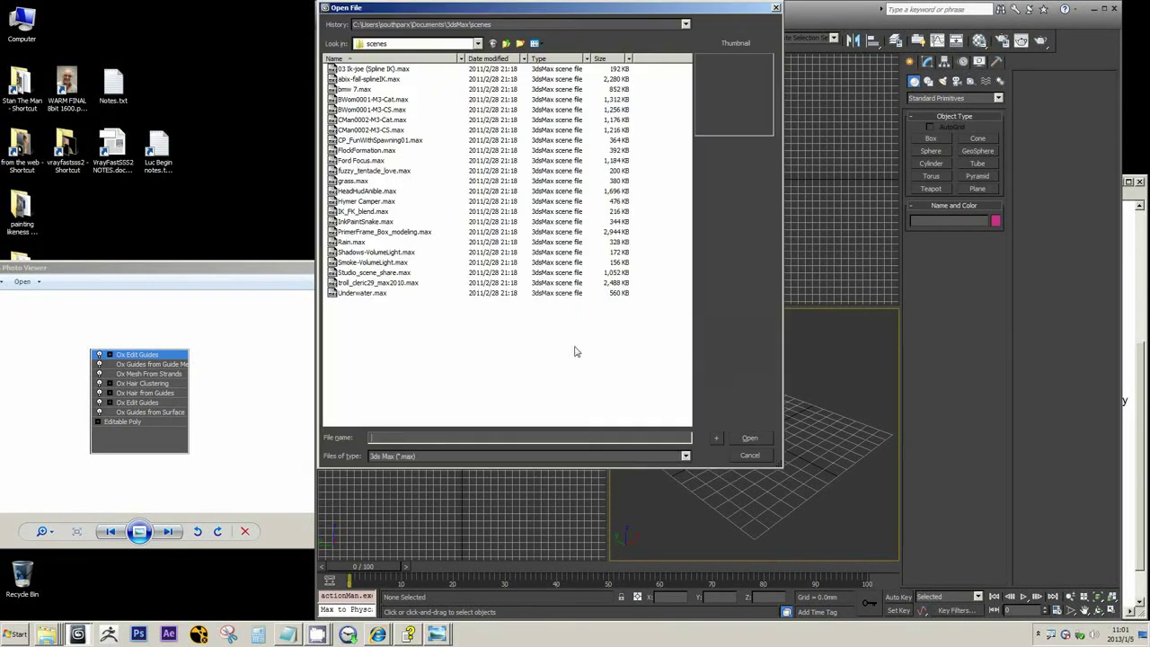
{"action": "left_click", "coordinate": [441, 24]}
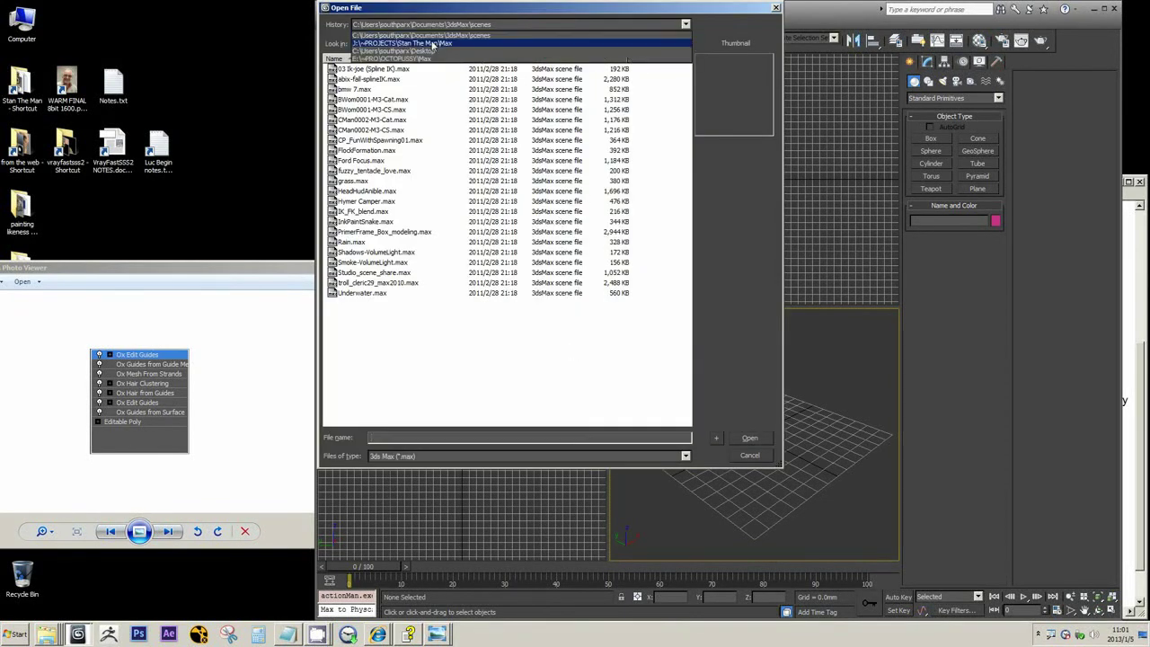
{"action": "left_click", "coordinate": [432, 43]}
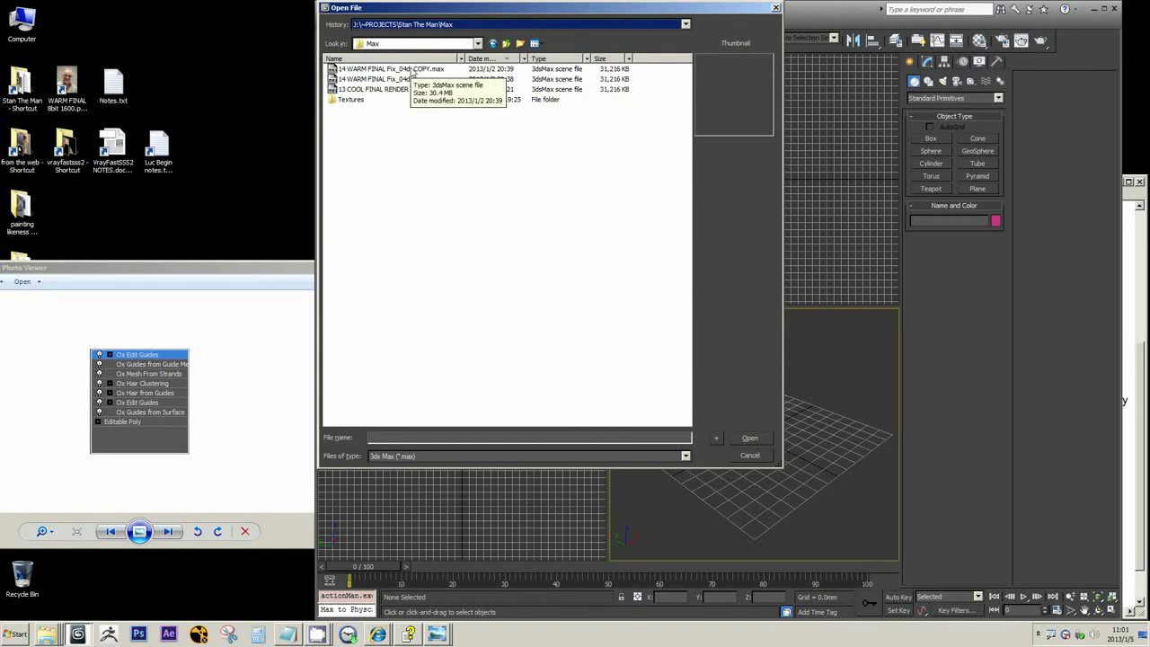
{"action": "left_click", "coordinate": [749, 456]}
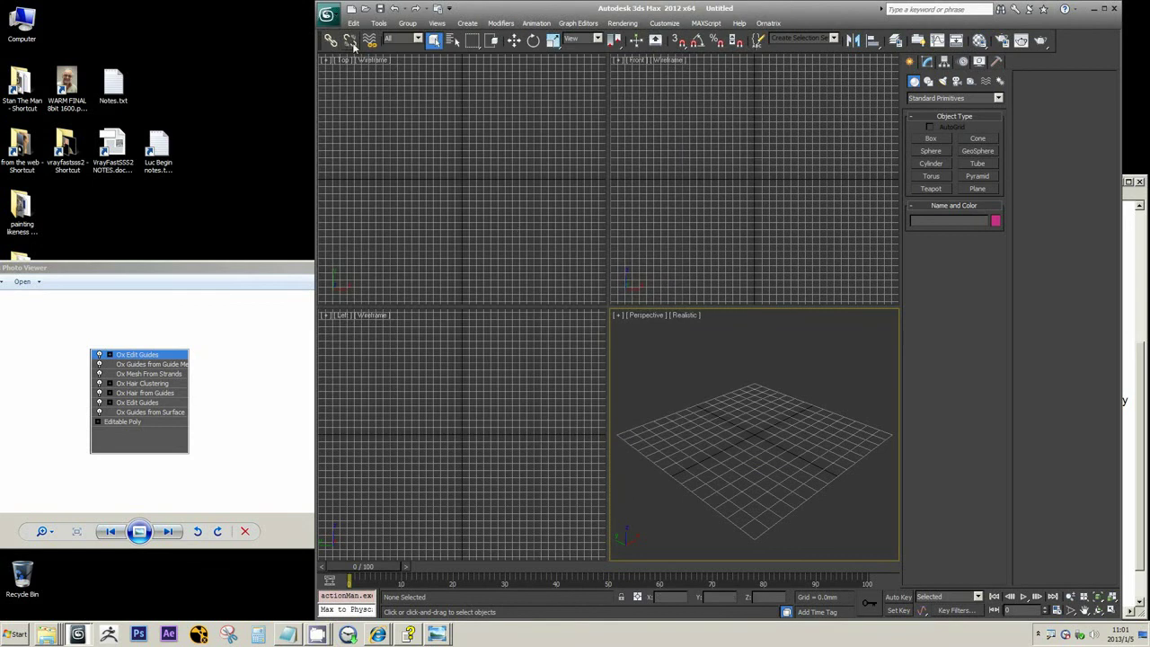
- Merge only the MID_HEAD_0725 object from 14 WARM FINAL Fix_04d_COPY.max in the Stan The Man Max folder into the empty scene
{"action": "left_click", "coordinate": [328, 13]}
{"action": "mouse_move", "coordinate": [363, 164]}
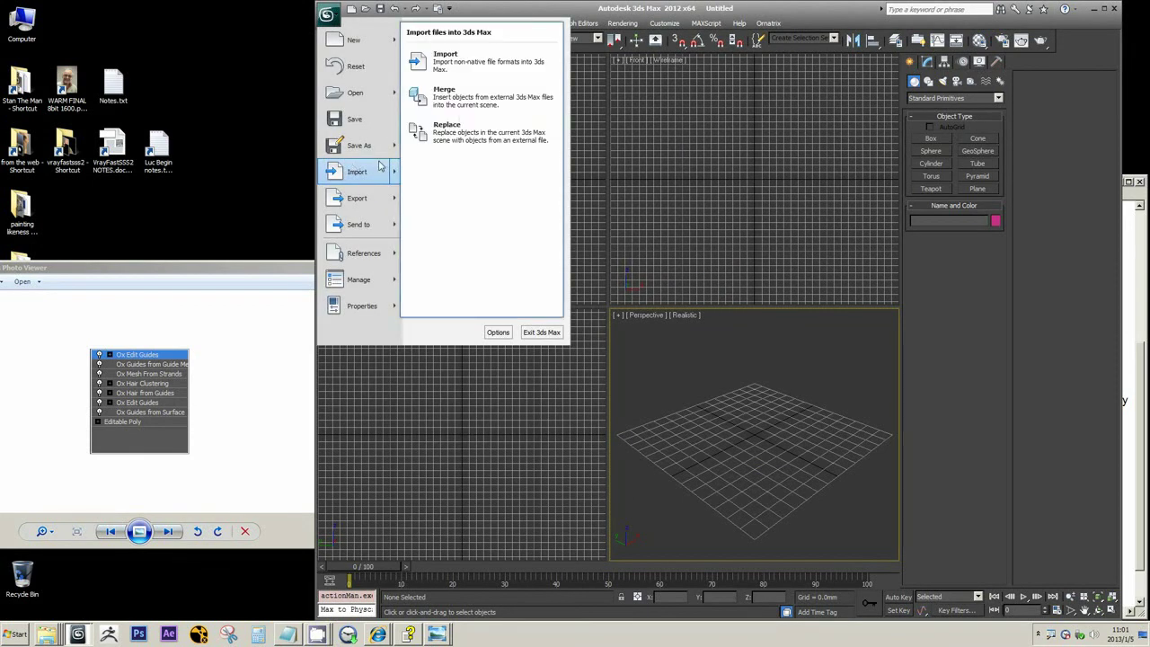
{"action": "left_click", "coordinate": [454, 97]}
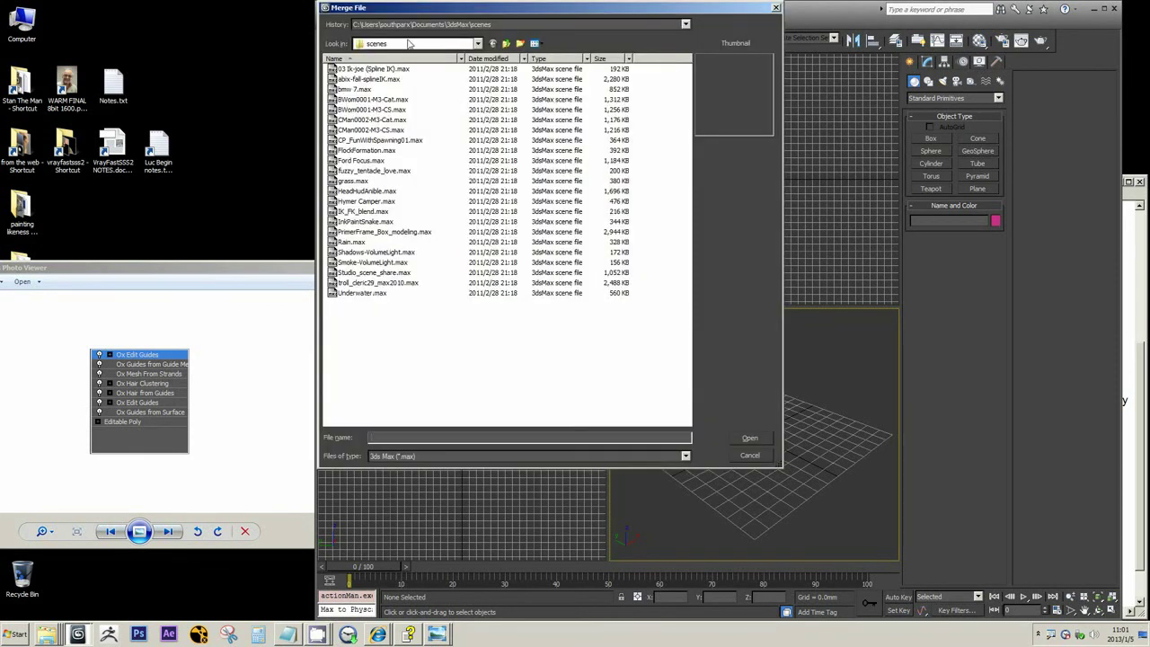
{"action": "left_click", "coordinate": [415, 24]}
{"action": "left_click", "coordinate": [418, 43]}
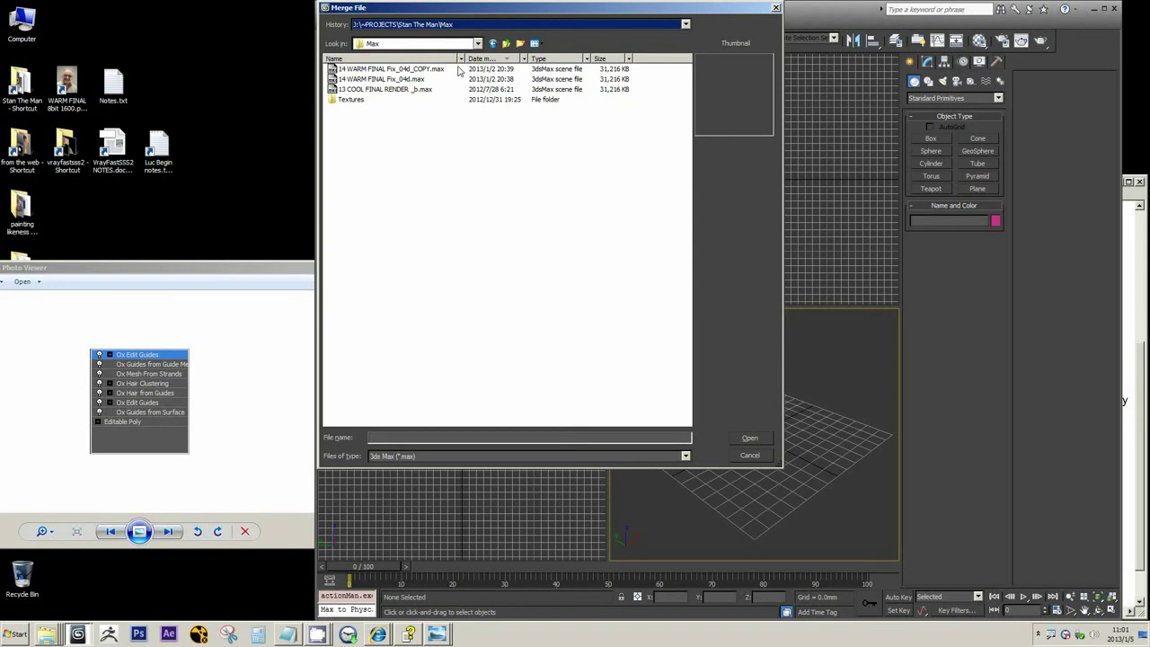
{"action": "left_click", "coordinate": [430, 69]}
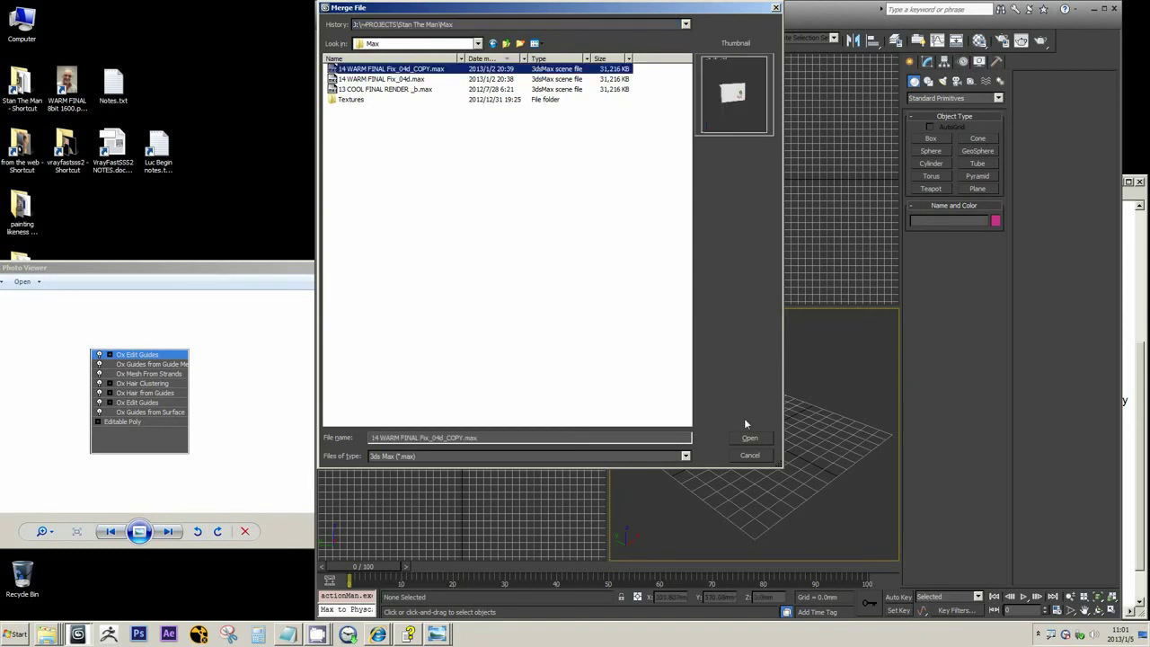
{"action": "left_click", "coordinate": [750, 438]}
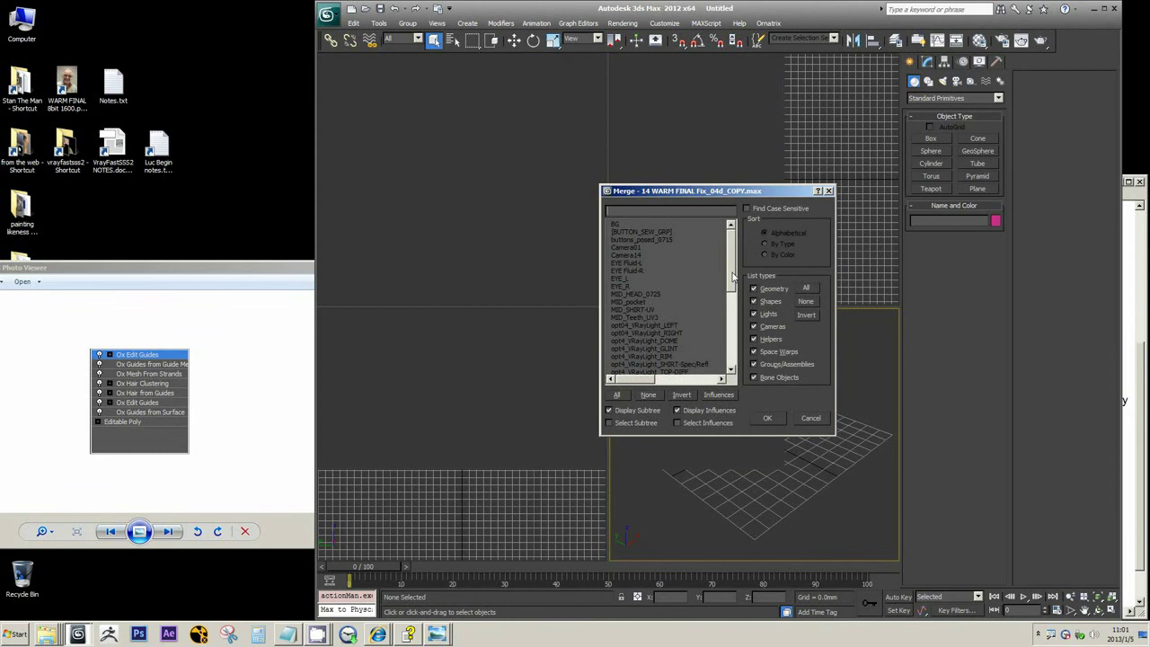
{"action": "left_click", "coordinate": [670, 294]}
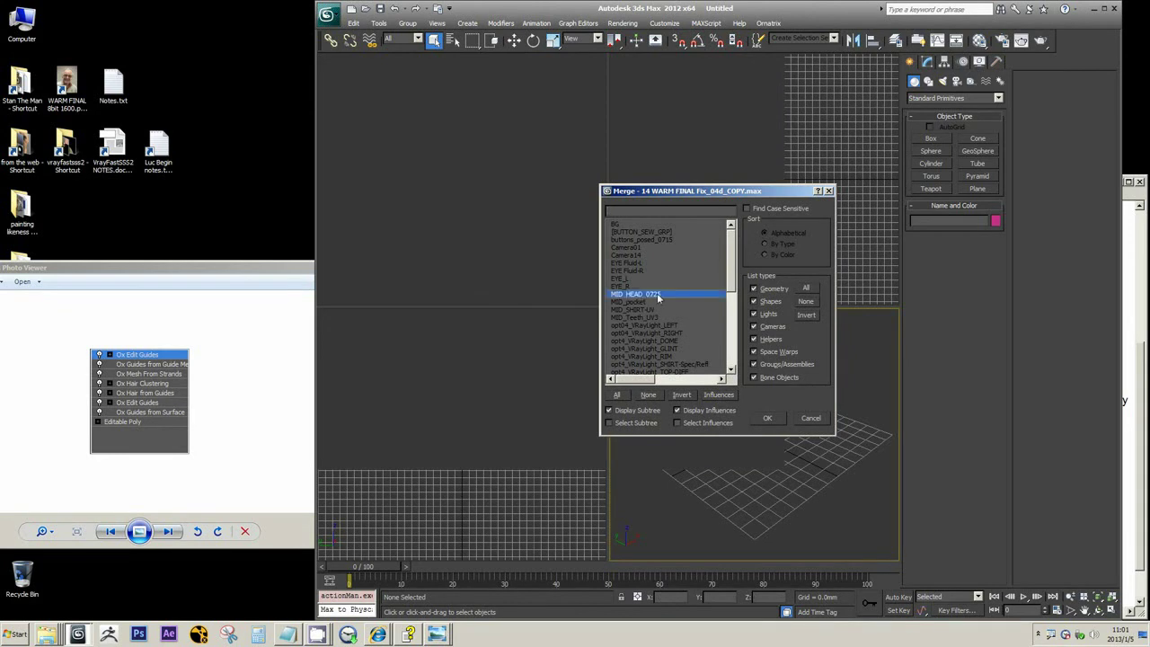
{"action": "left_click", "coordinate": [767, 417]}
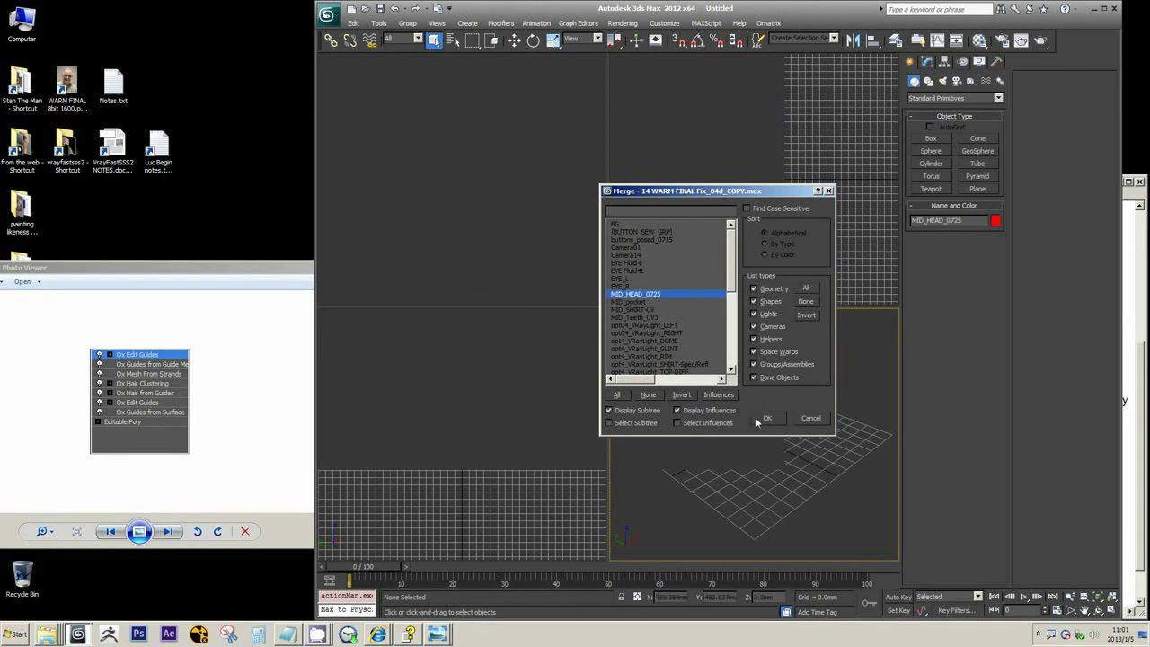
- Frame the merged head in a maximized perspective view and change the visual style to Shaded
{"action": "key", "text": "z"}
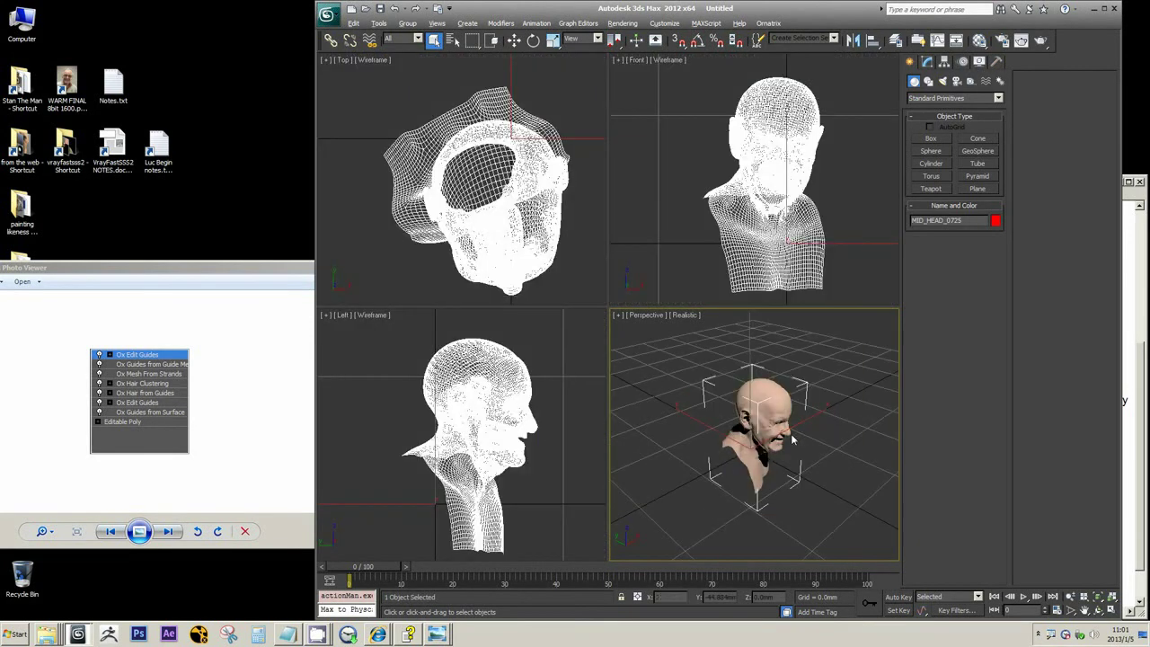
{"action": "key", "text": "alt+w"}
{"action": "scroll", "coordinate": [692, 389], "scroll_direction": "up", "scroll_amount": 2}
{"action": "middle_click_drag", "start_coordinate": [693, 389], "coordinate": [665, 358], "text": "alt"}
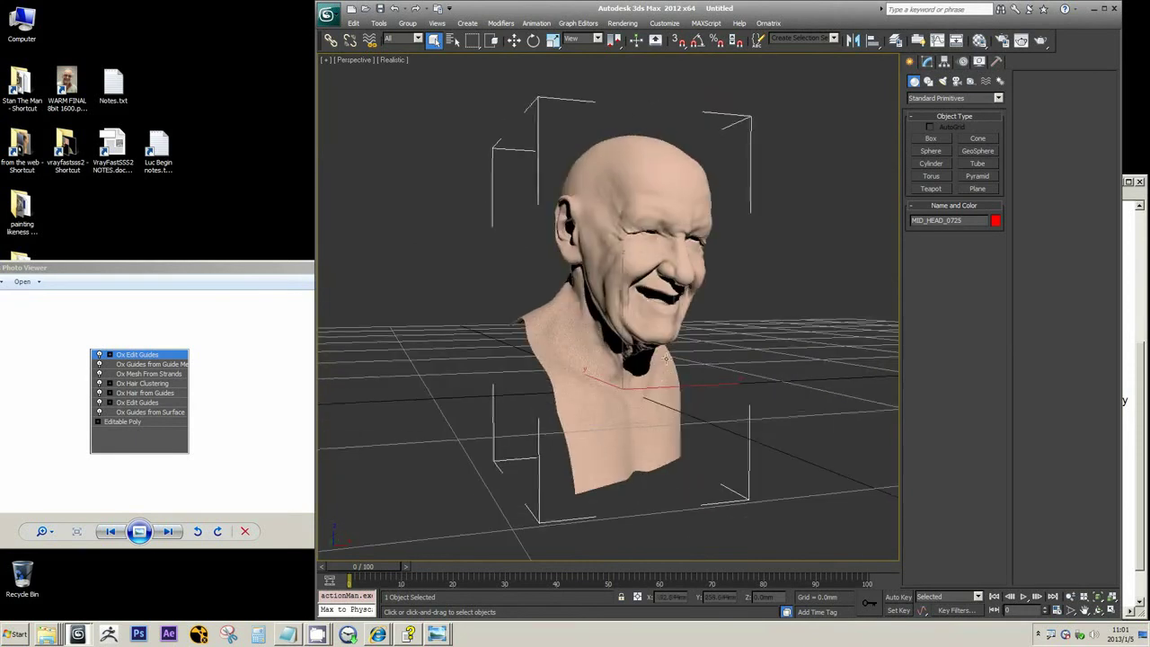
{"action": "scroll", "coordinate": [663, 219], "scroll_direction": "up", "scroll_amount": 3}
{"action": "scroll", "coordinate": [634, 268], "scroll_direction": "down", "scroll_amount": 5}
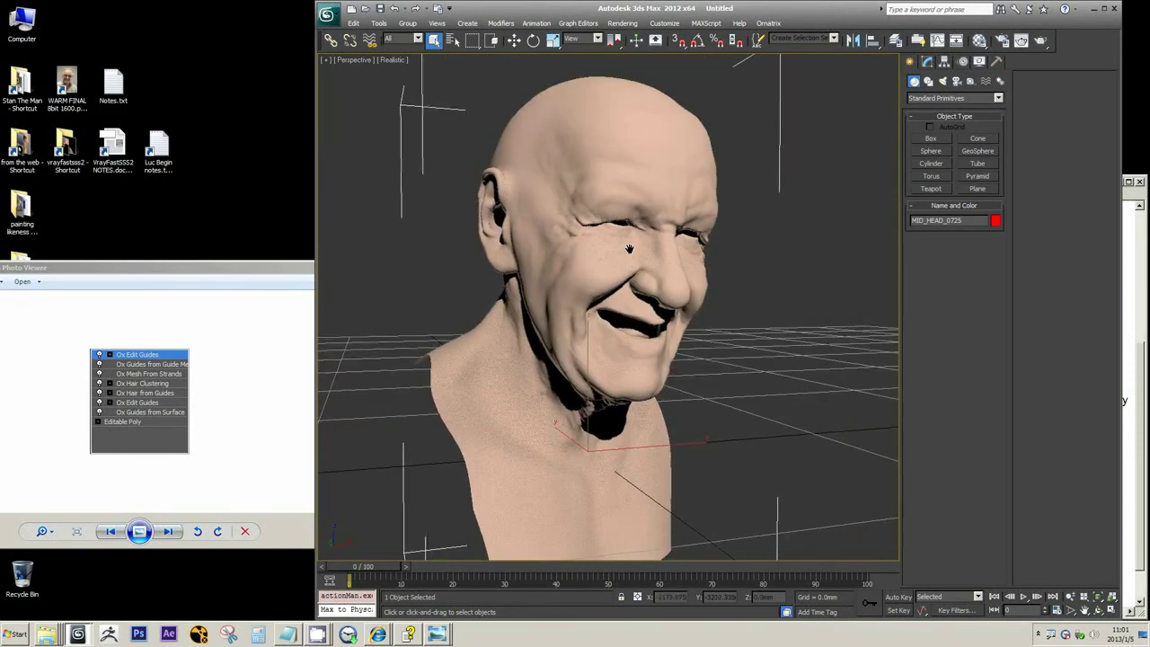
{"action": "scroll", "coordinate": [634, 268], "scroll_direction": "up", "scroll_amount": 2}
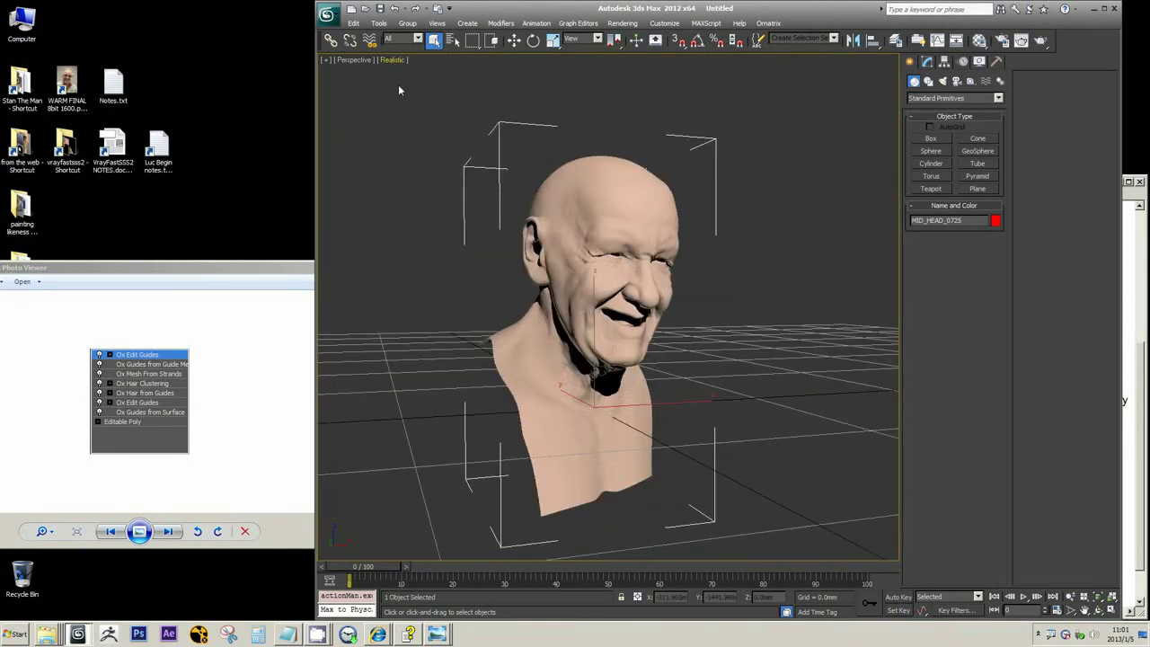
{"action": "left_click", "coordinate": [393, 60]}
{"action": "left_click", "coordinate": [422, 83]}
{"action": "middle_click_drag", "start_coordinate": [620, 232], "coordinate": [654, 228], "text": "alt"}
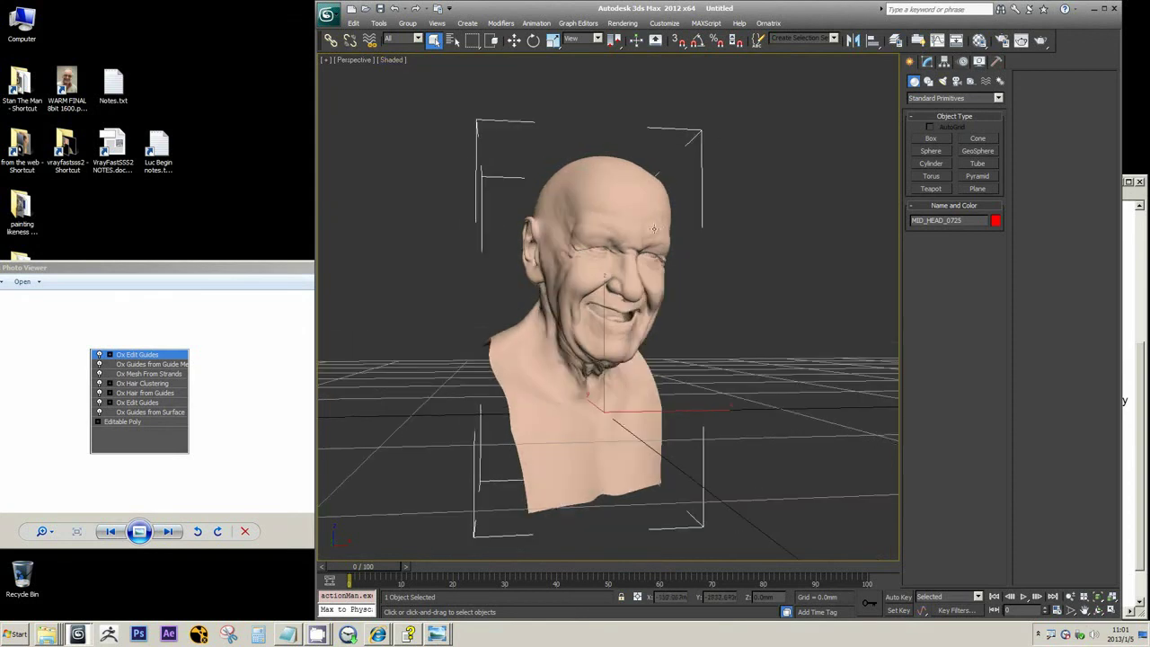
- Turn off selection brackets in the perspective viewport's configuration and check the head from another angle
{"action": "left_click", "coordinate": [327, 60]}
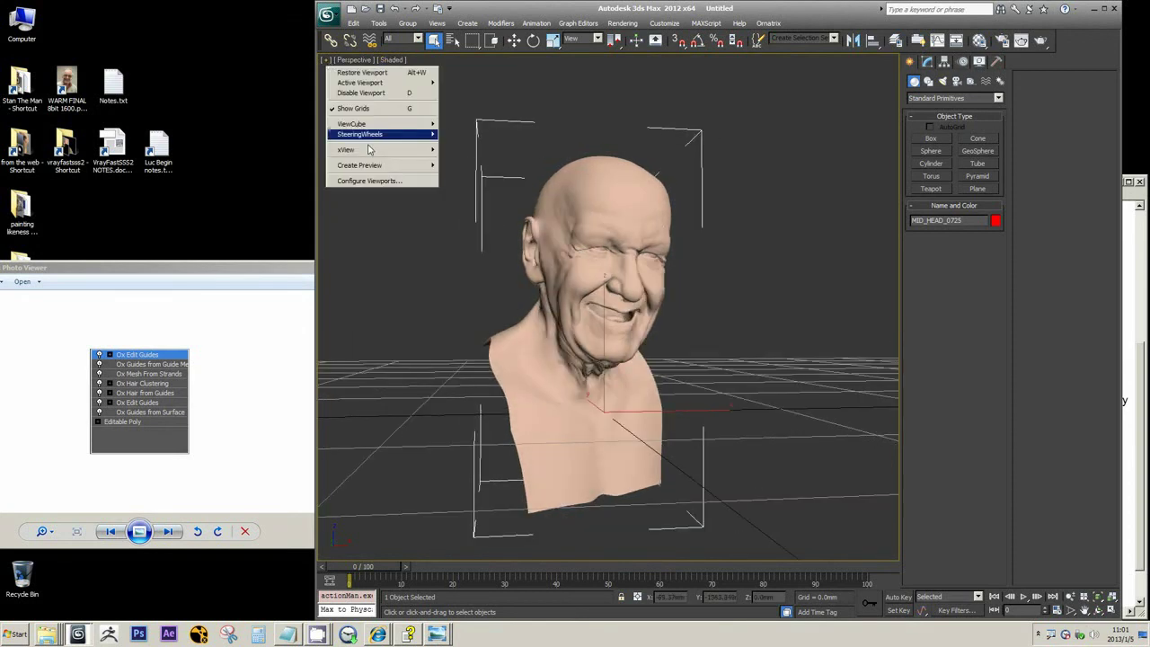
{"action": "left_click", "coordinate": [368, 180]}
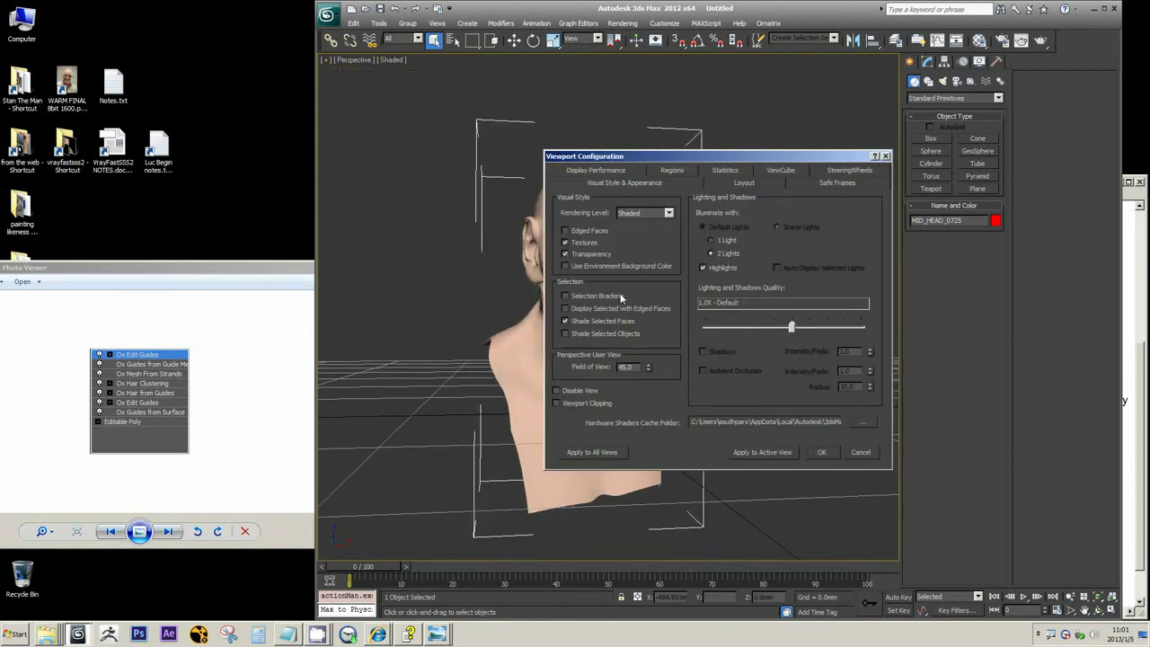
{"action": "left_click", "coordinate": [815, 452]}
{"action": "middle_click_drag", "start_coordinate": [632, 316], "coordinate": [707, 317], "text": "alt"}
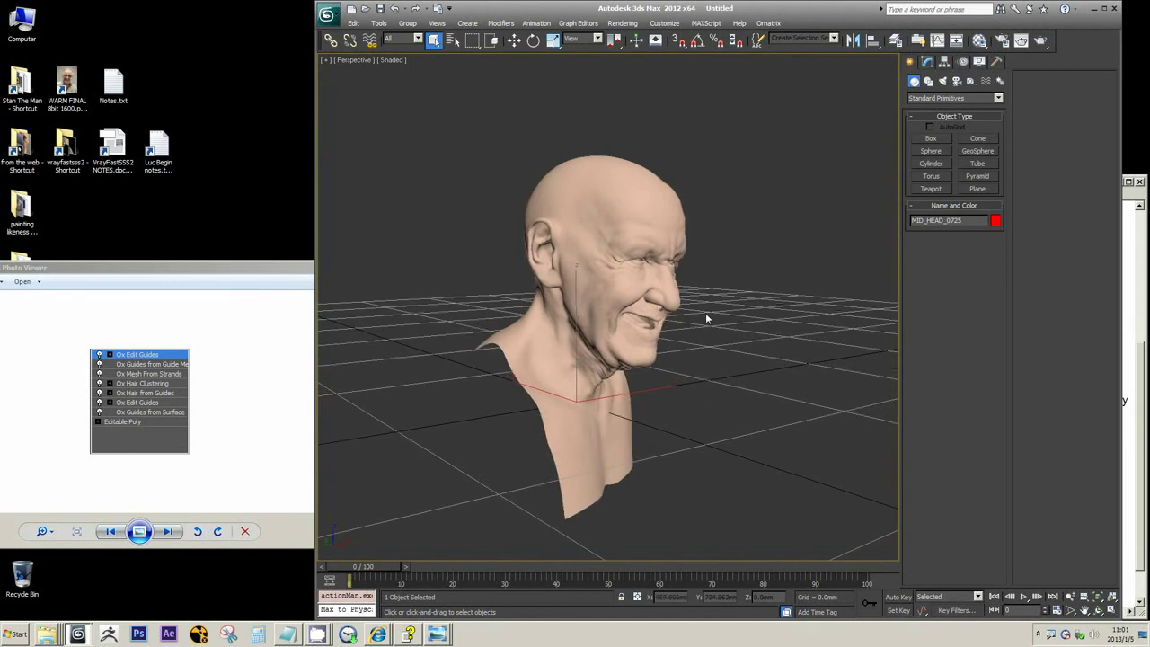
{"action": "key", "text": "shift+z"}
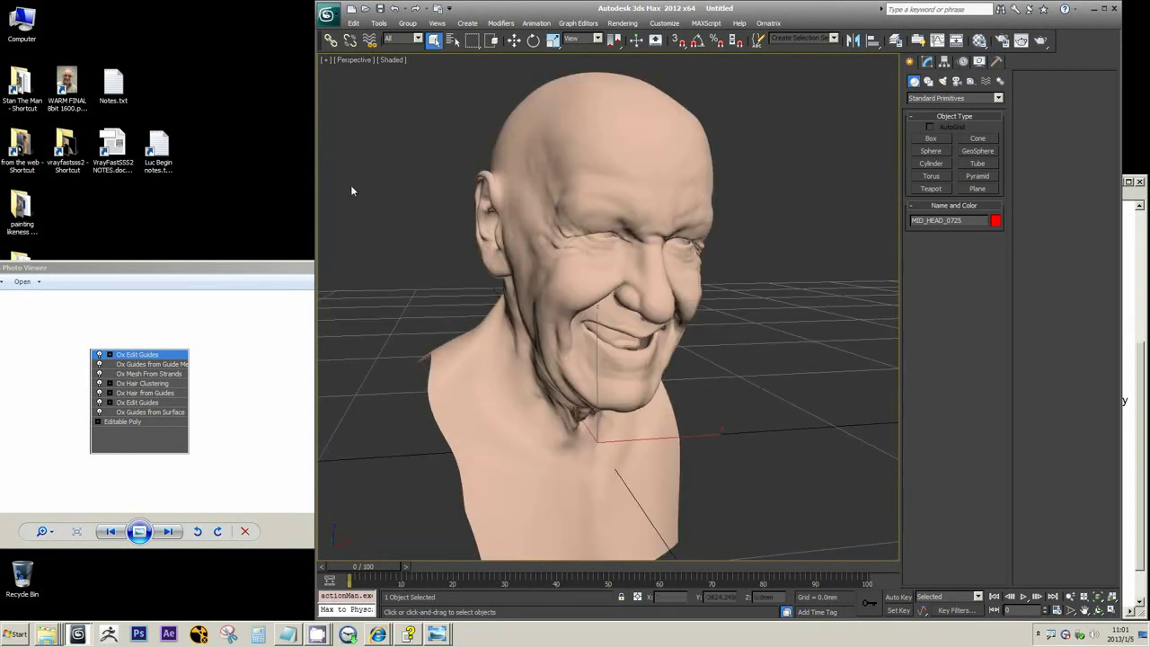
- Minimize the modifier stack image and look through the head's available modifiers for the Ornatrix ones
{"action": "left_click", "coordinate": [166, 410]}
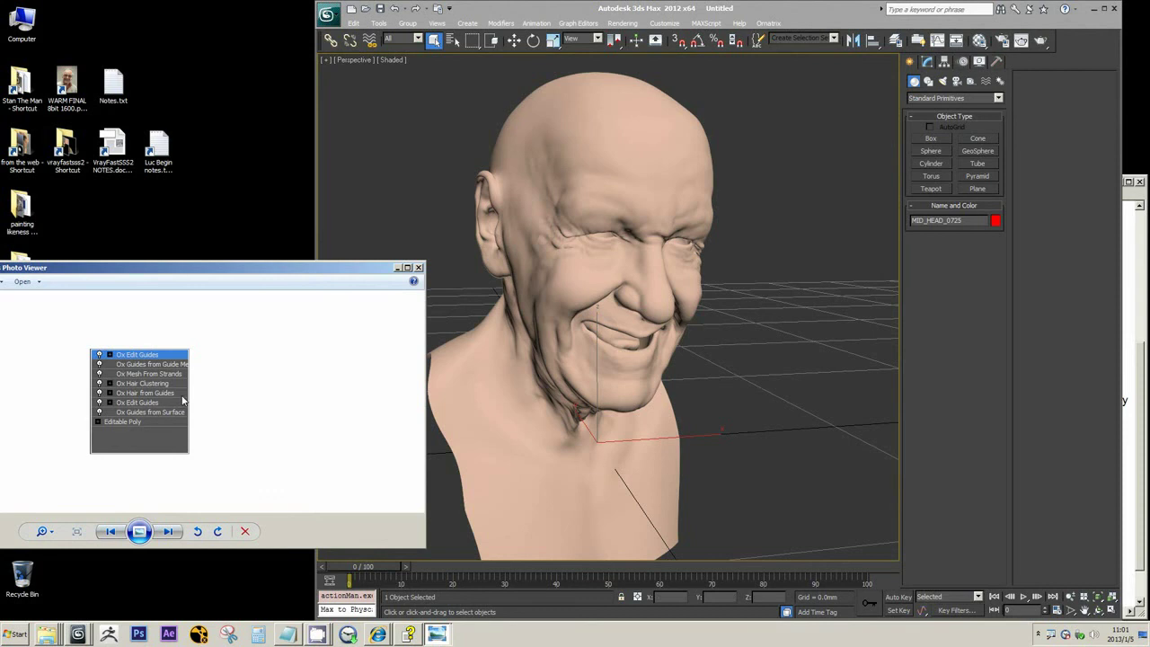
{"action": "left_click", "coordinate": [397, 268]}
{"action": "left_click", "coordinate": [927, 61]}
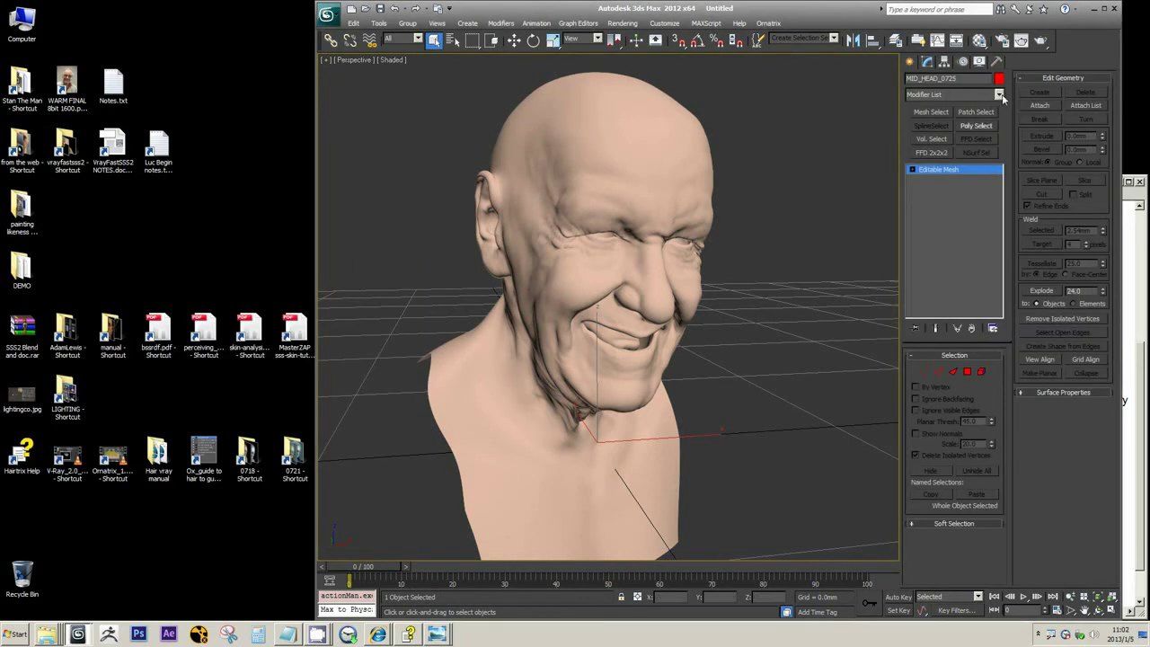
{"action": "left_click", "coordinate": [998, 94]}
{"action": "left_click_drag", "start_coordinate": [1002, 135], "coordinate": [997, 295]}
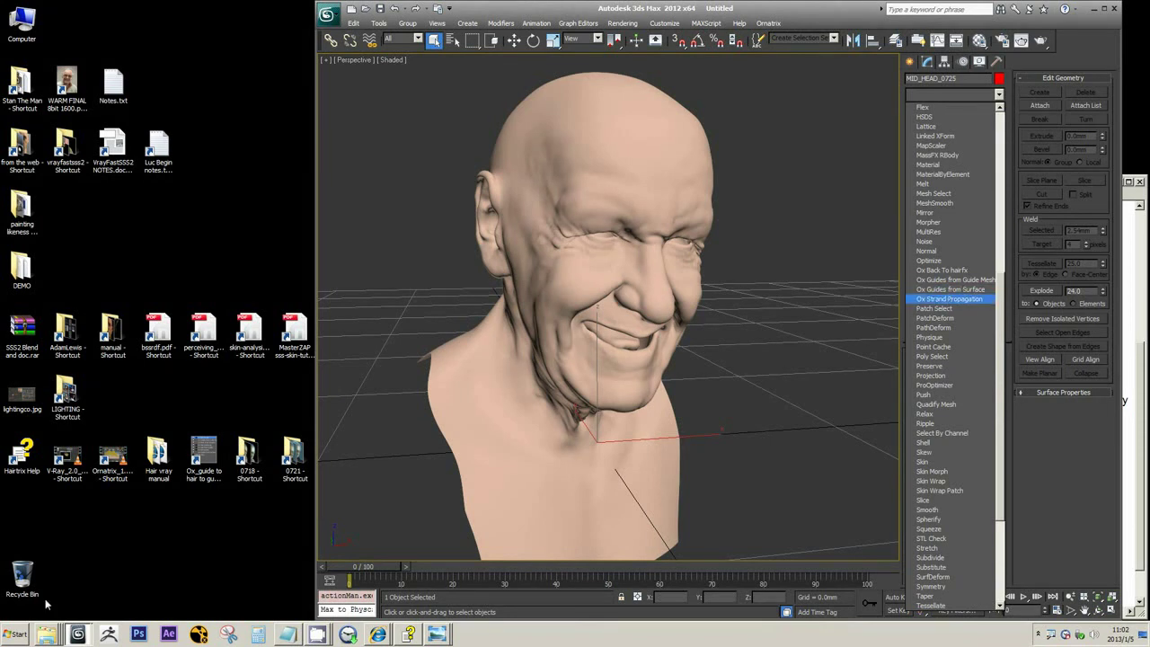
- Bring up the Hairtrix Reference Guide and review the Ornatrix modifiers available for the head mesh
{"action": "left_click", "coordinate": [408, 635]}
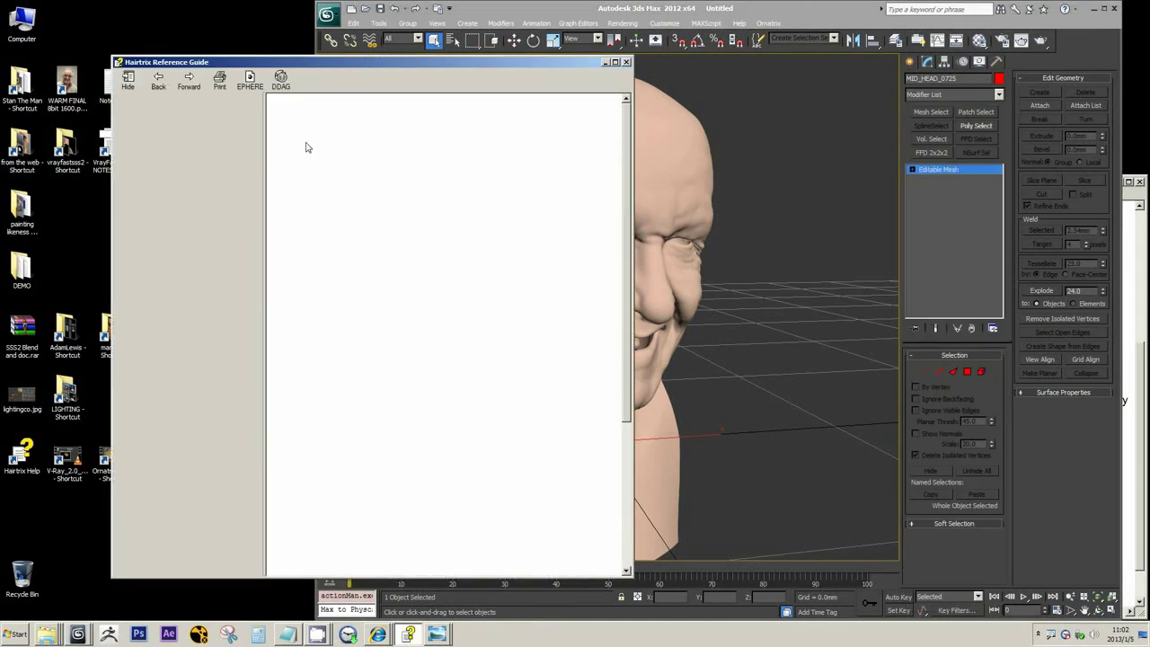
{"action": "left_click_drag", "start_coordinate": [375, 70], "coordinate": [338, 69]}
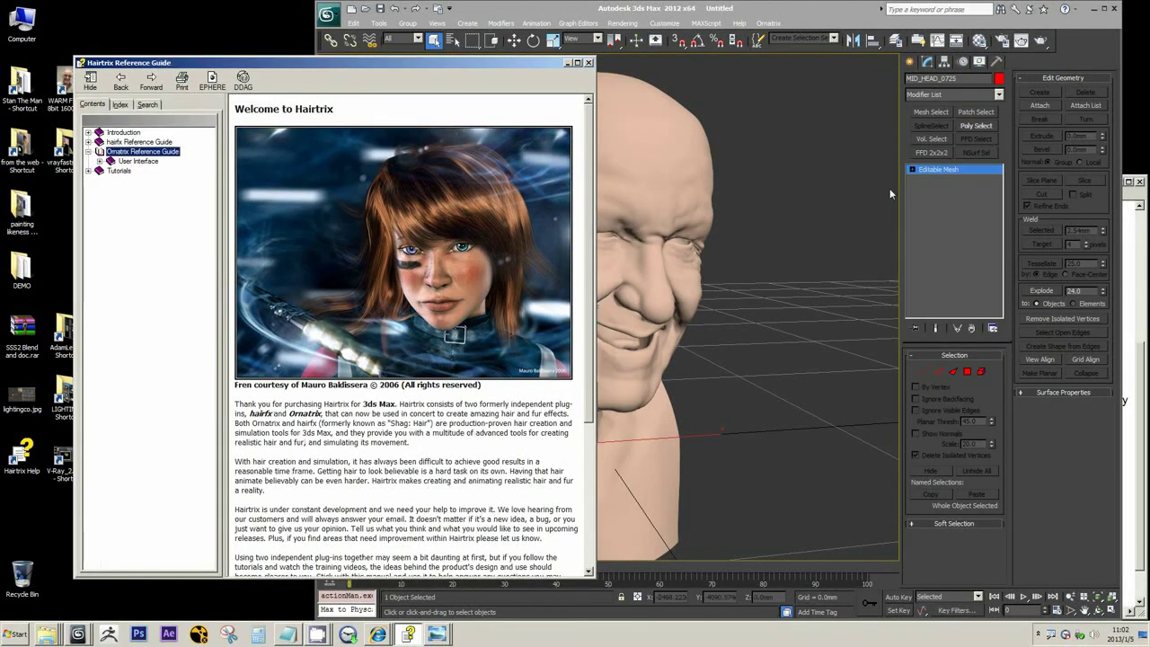
{"action": "left_click", "coordinate": [1000, 96]}
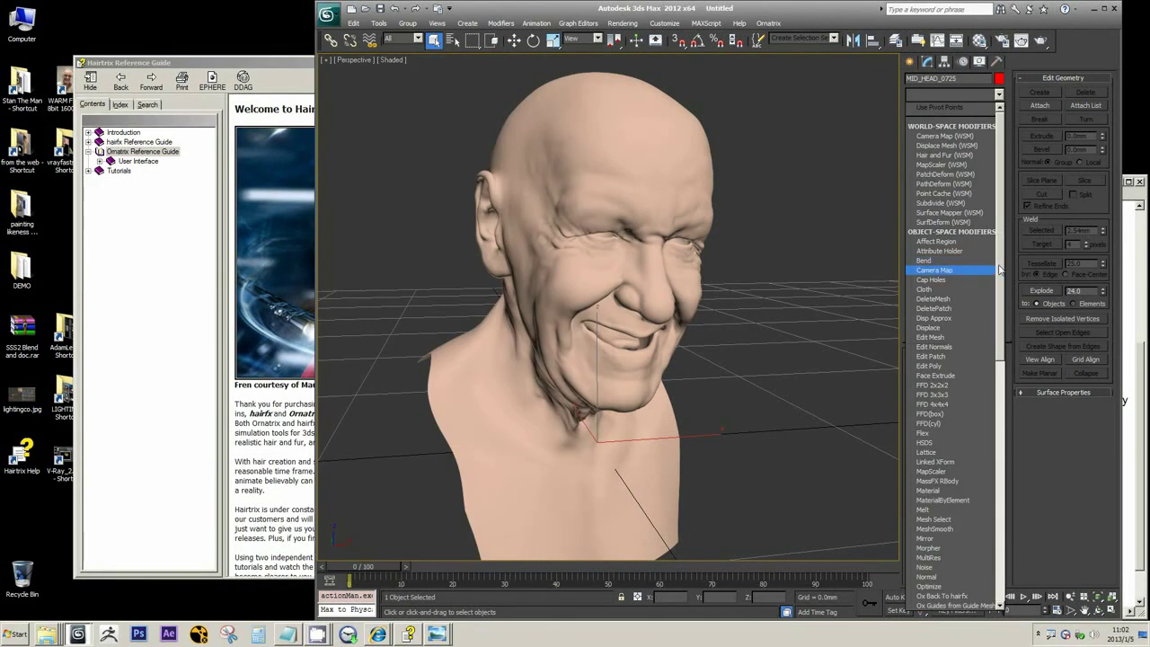
{"action": "left_click_drag", "start_coordinate": [1000, 270], "coordinate": [998, 479]}
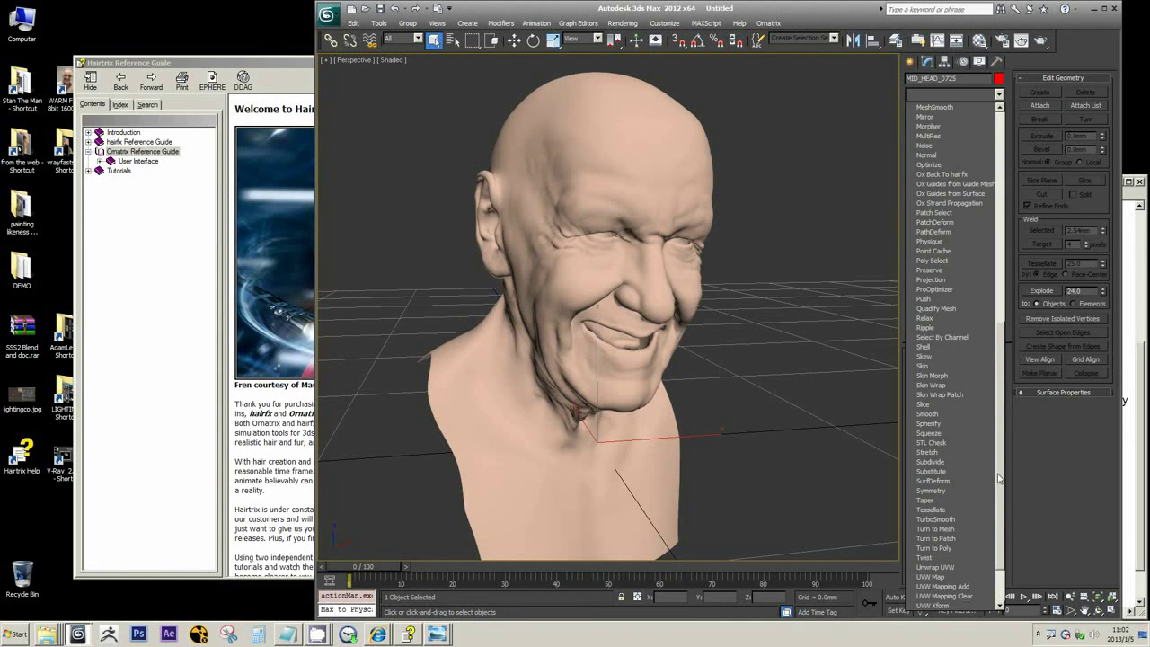
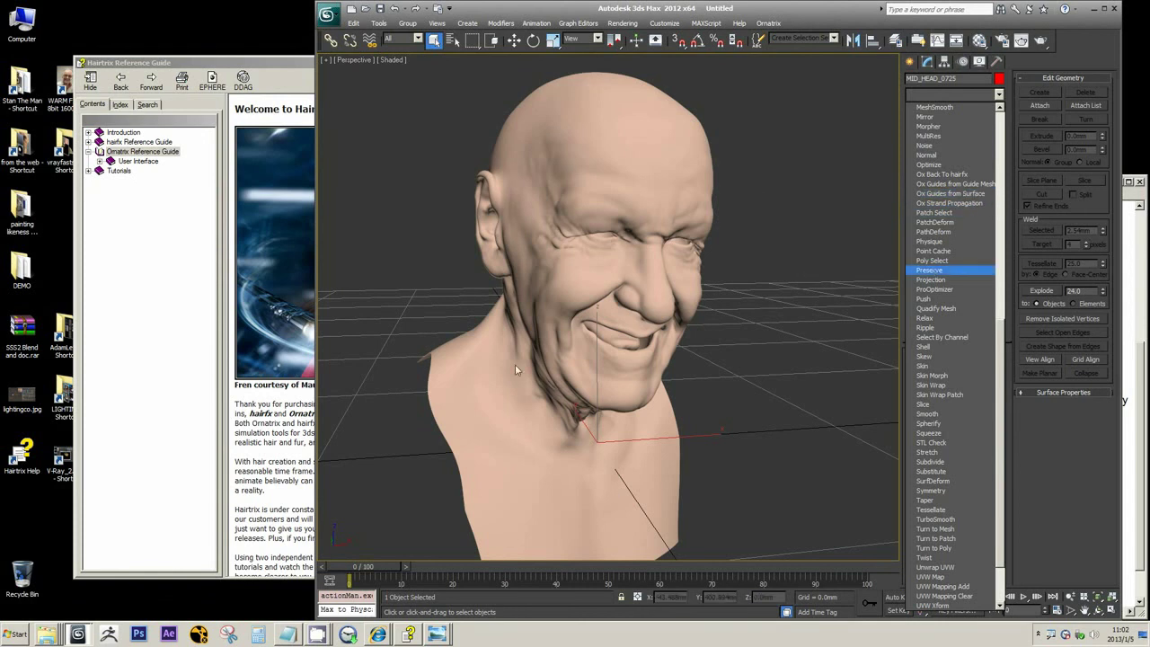
- Search the Hairtrix Reference Guide for "strand propagation" and open the Ox Strand Propagation Modifier topic
{"action": "left_click", "coordinate": [147, 104]}
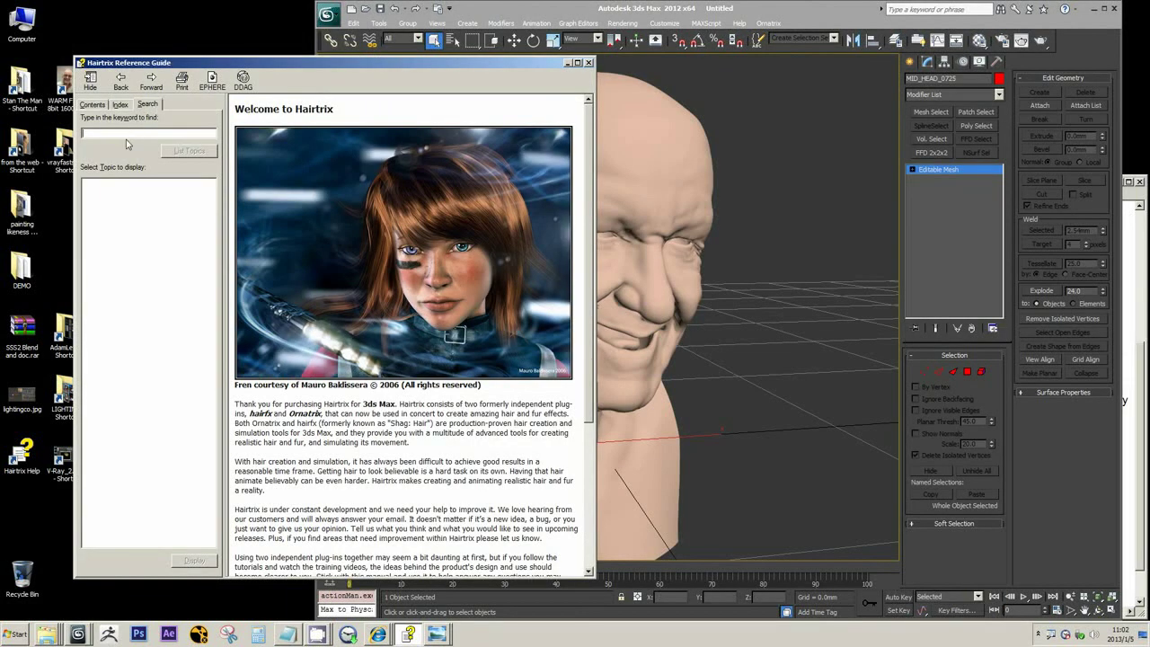
{"action": "type", "text": "strand propagation"}
{"action": "key", "text": "Return"}
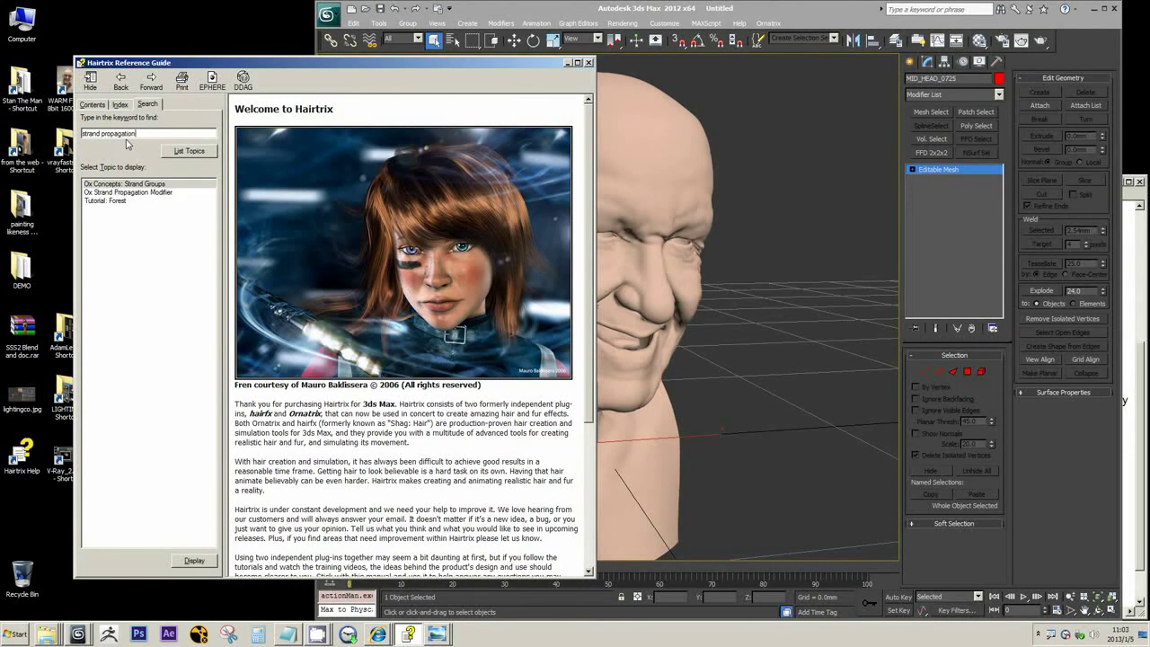
{"action": "left_click", "coordinate": [141, 193]}
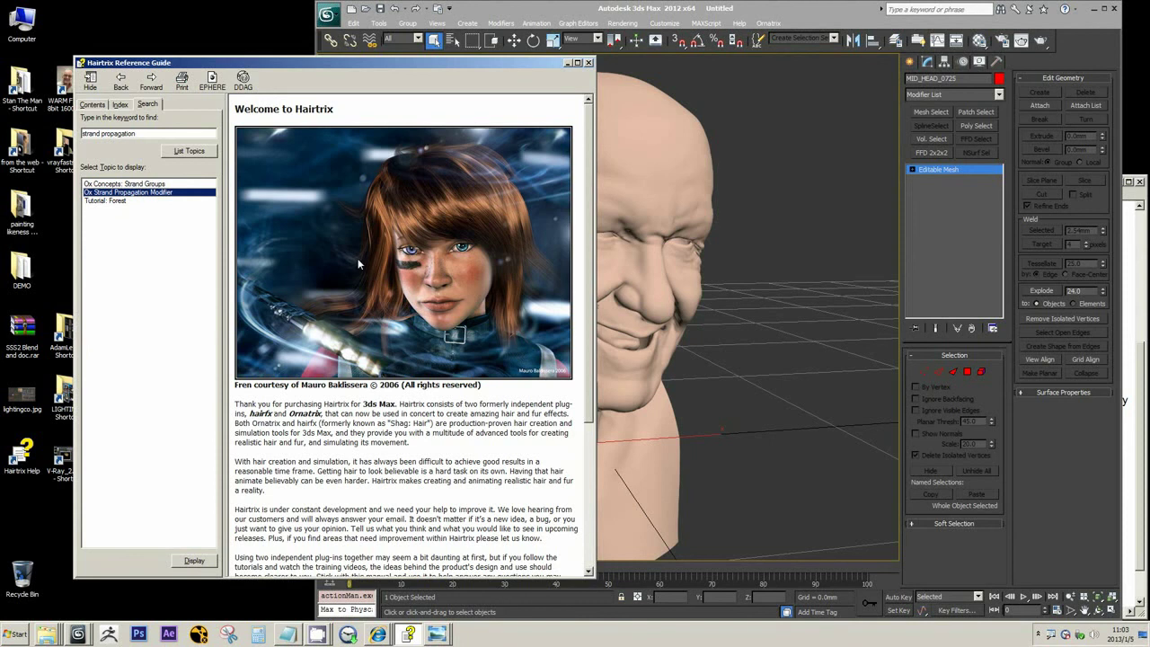
{"action": "double_click", "coordinate": [164, 199]}
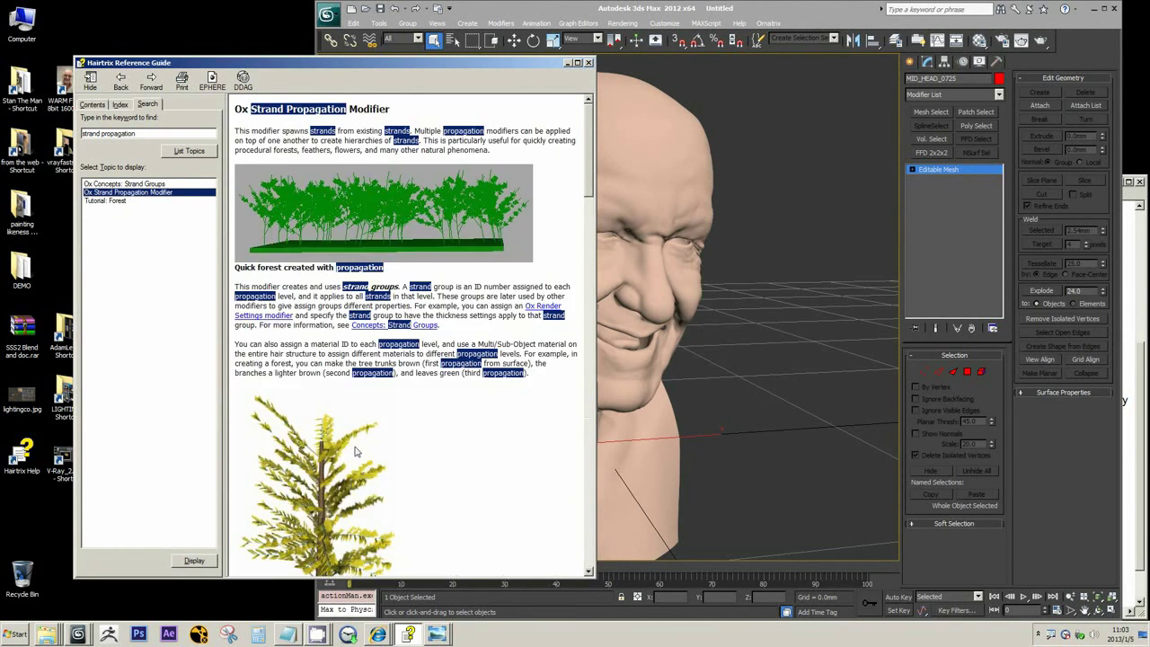
- Skim the Ox Strand Propagation Modifier page and close the reference guide
{"action": "left_click", "coordinate": [315, 424]}
{"action": "scroll", "coordinate": [315, 424], "scroll_direction": "down", "scroll_amount": 8}
{"action": "scroll", "coordinate": [388, 321], "scroll_direction": "up", "scroll_amount": 8}
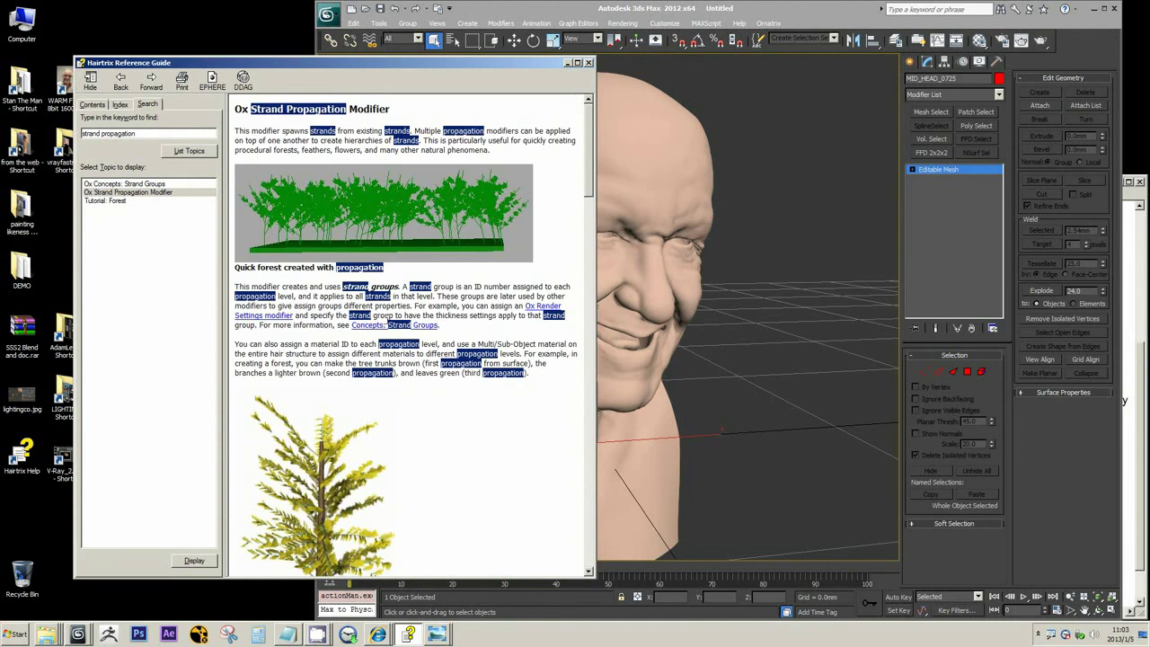
{"action": "scroll", "coordinate": [389, 321], "scroll_direction": "down", "scroll_amount": 8}
{"action": "scroll", "coordinate": [389, 320], "scroll_direction": "up", "scroll_amount": 8}
{"action": "left_click", "coordinate": [589, 62]}
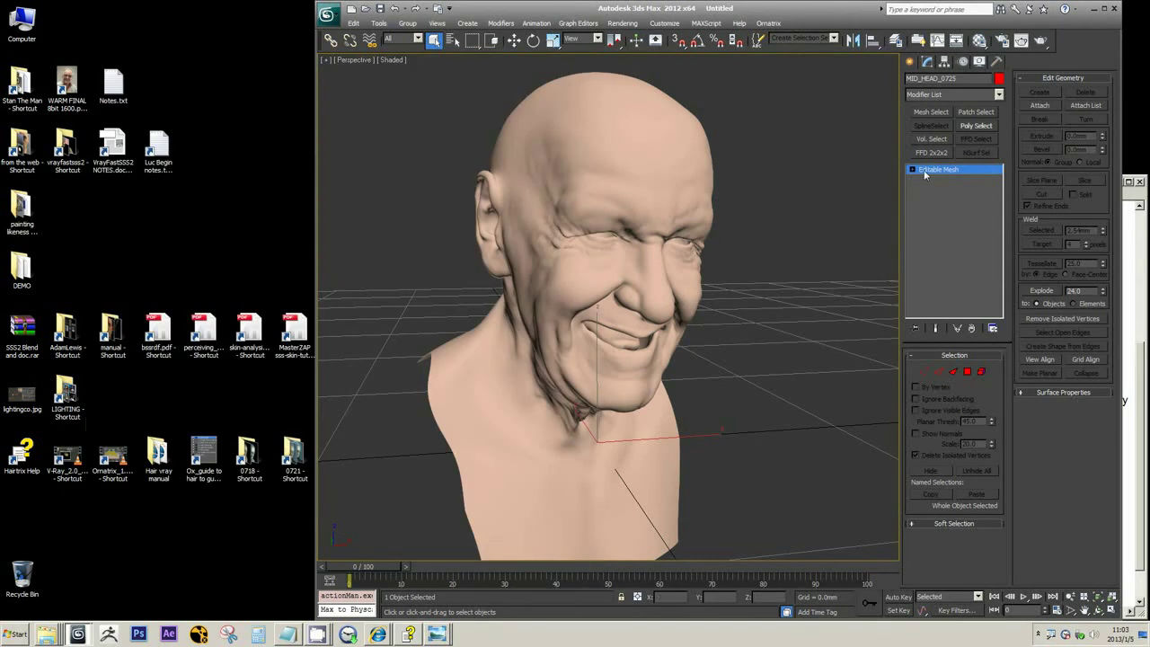
- Apply the Ox Guides from Surface modifier to the head mesh and inspect the generated guides
{"action": "left_click", "coordinate": [997, 95]}
{"action": "left_click_drag", "start_coordinate": [1004, 142], "coordinate": [1008, 338]}
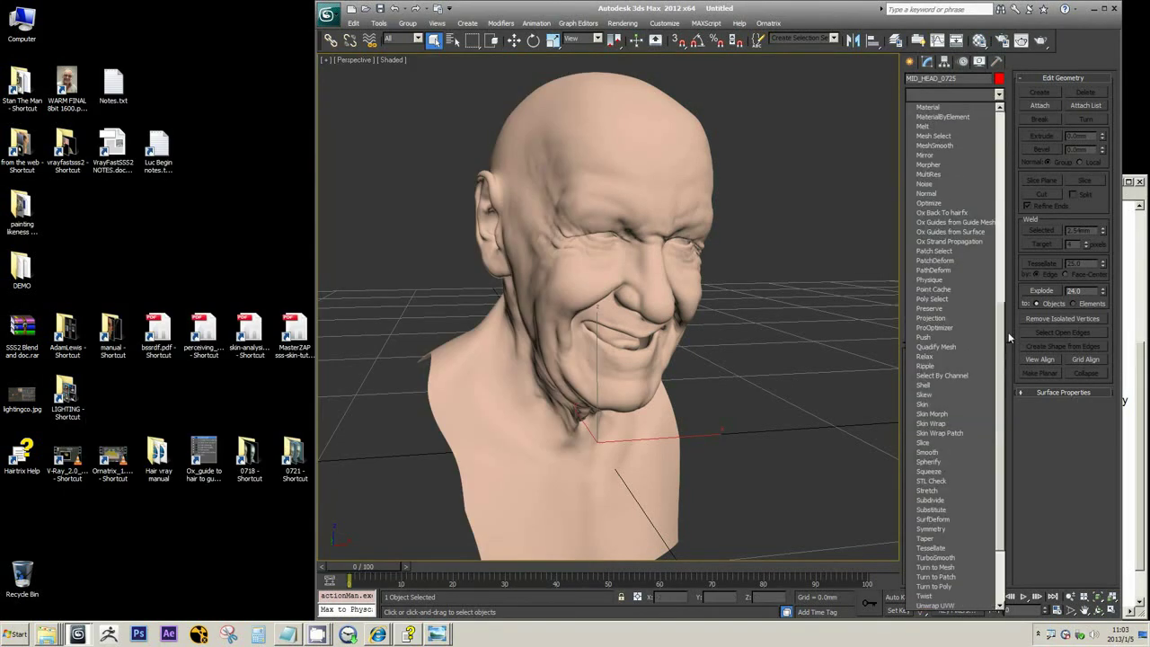
{"action": "left_click", "coordinate": [943, 232]}
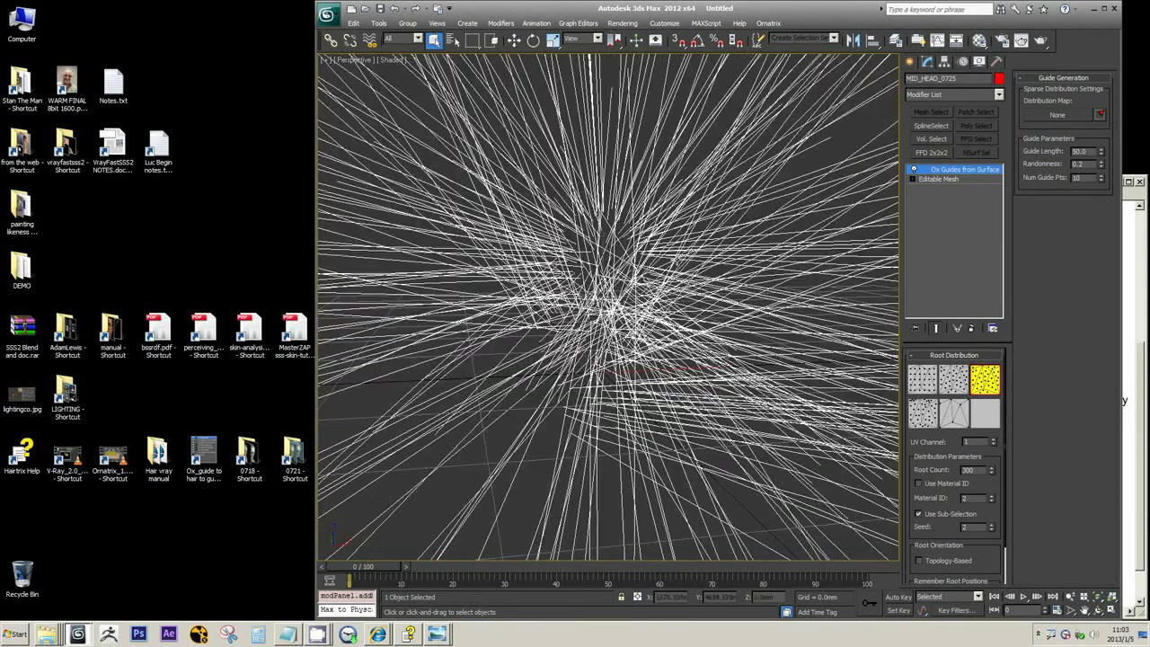
{"action": "scroll", "coordinate": [672, 257], "scroll_direction": "down", "scroll_amount": 4}
{"action": "middle_click_drag", "start_coordinate": [661, 264], "coordinate": [611, 332], "text": "alt"}
{"action": "scroll", "coordinate": [607, 269], "scroll_direction": "up", "scroll_amount": 3}
{"action": "middle_click_drag", "start_coordinate": [584, 264], "coordinate": [615, 294], "text": "alt"}
{"action": "scroll", "coordinate": [606, 269], "scroll_direction": "down", "scroll_amount": 3}
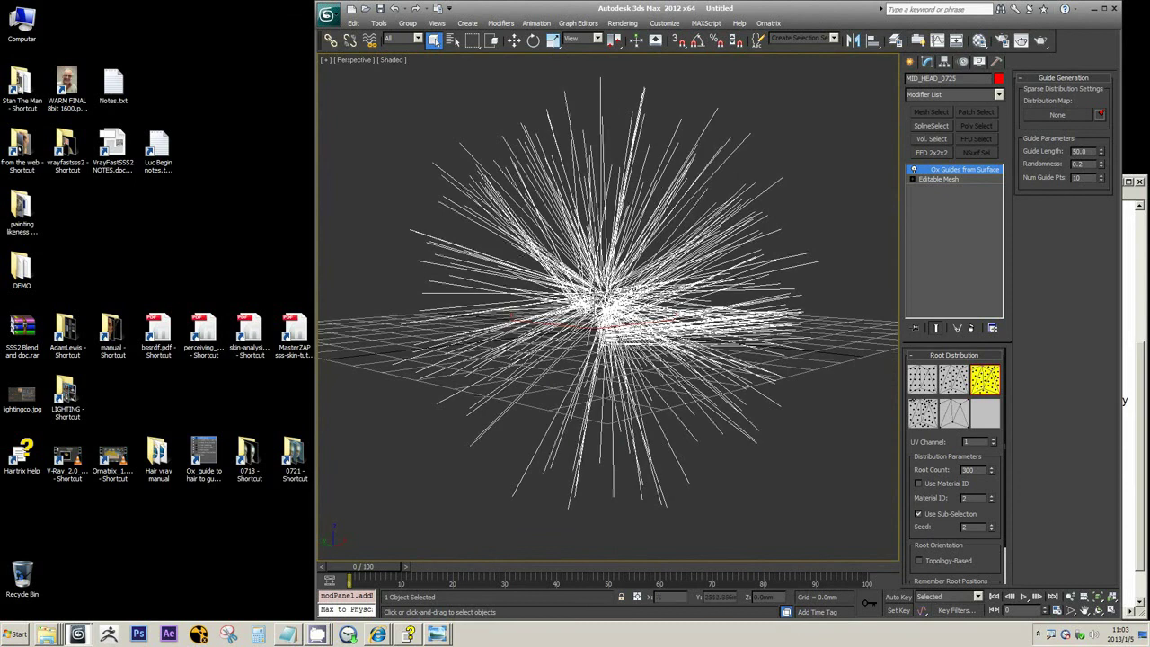
{"action": "left_click", "coordinate": [958, 179]}
{"action": "left_click", "coordinate": [962, 170]}
{"action": "scroll", "coordinate": [607, 287], "scroll_direction": "up", "scroll_amount": 4}
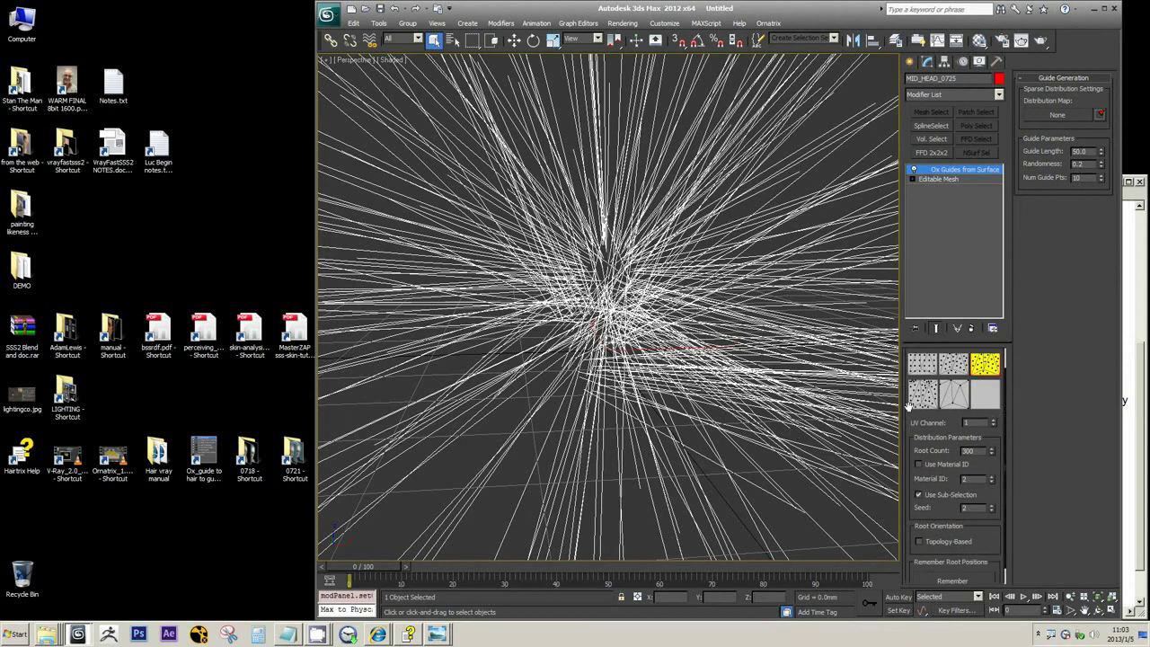
- Set the Guide Length of the Ox Guides from Surface modifier to 6.5 and inspect the shortened guides
{"action": "left_click_drag", "start_coordinate": [1101, 153], "coordinate": [1103, 201]}
{"action": "scroll", "coordinate": [713, 353], "scroll_direction": "up", "scroll_amount": 2}
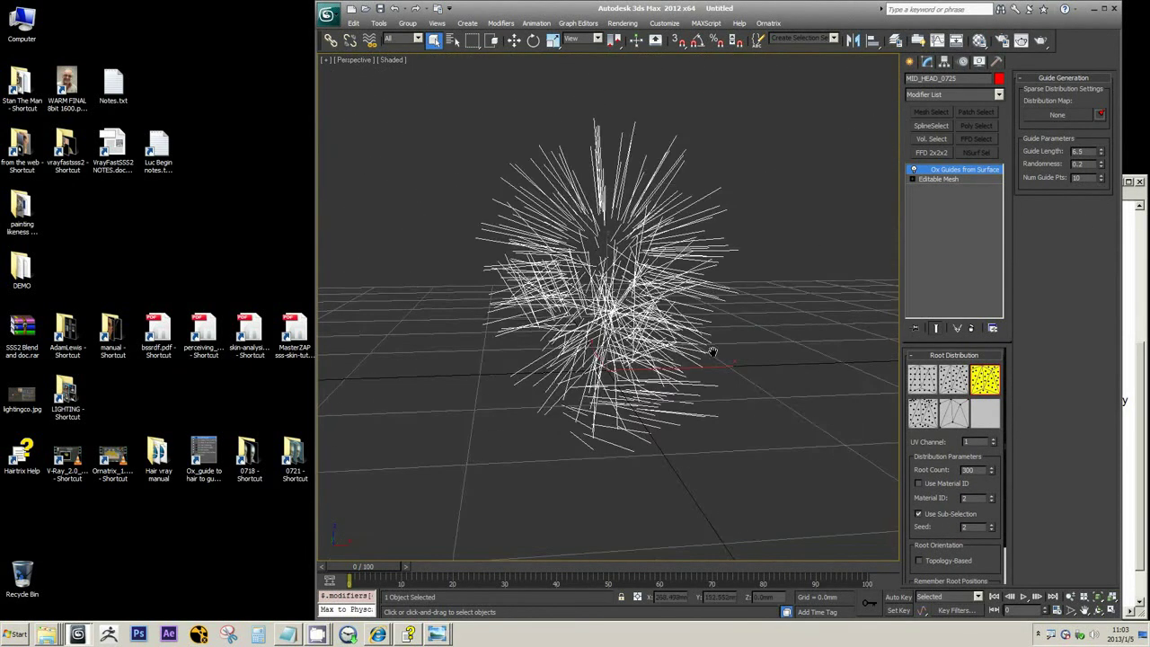
{"action": "middle_click_drag", "start_coordinate": [711, 353], "coordinate": [680, 356], "text": "alt"}
{"action": "scroll", "coordinate": [734, 264], "scroll_direction": "up", "scroll_amount": 2}
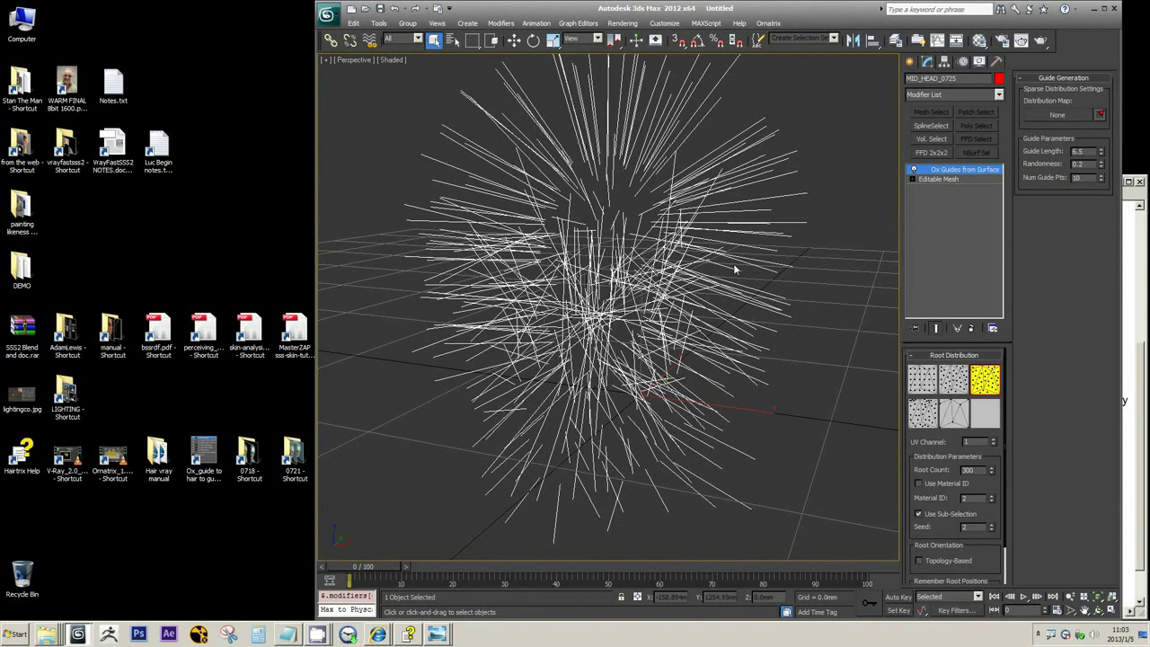
{"action": "middle_click_drag", "start_coordinate": [734, 263], "coordinate": [710, 265], "text": "alt"}
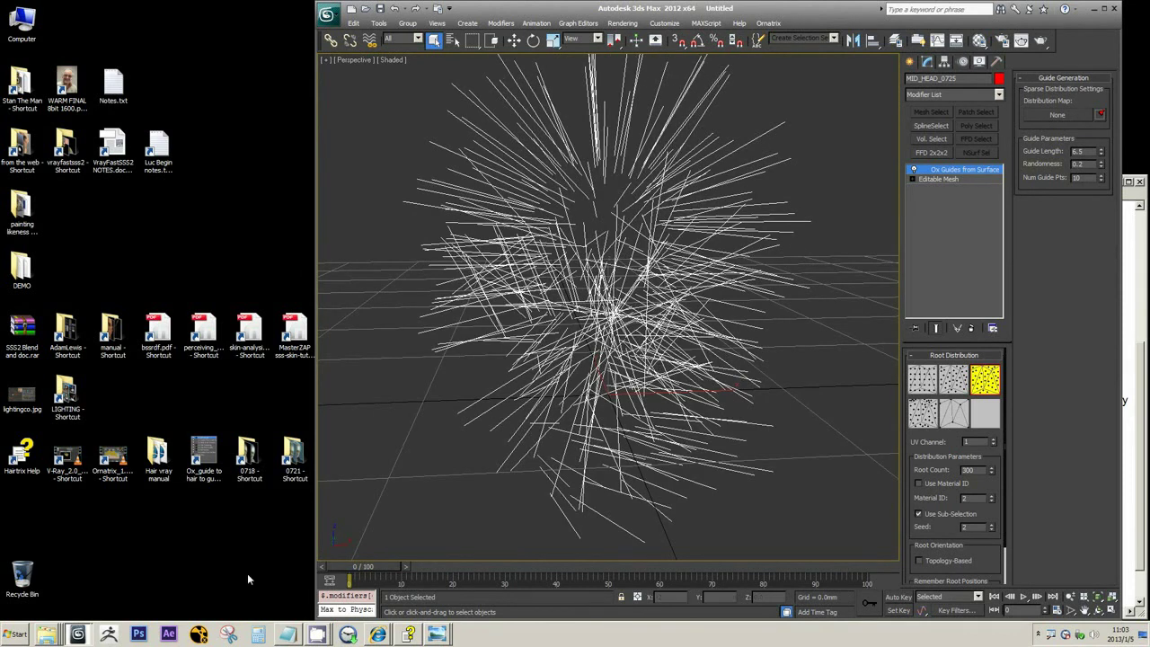
- Switch to the 14 WARM FINAL Fix_04d_COPY.max session and move its window aside so the Untitled scene's modifier settings stay visible
{"action": "left_click", "coordinate": [107, 634]}
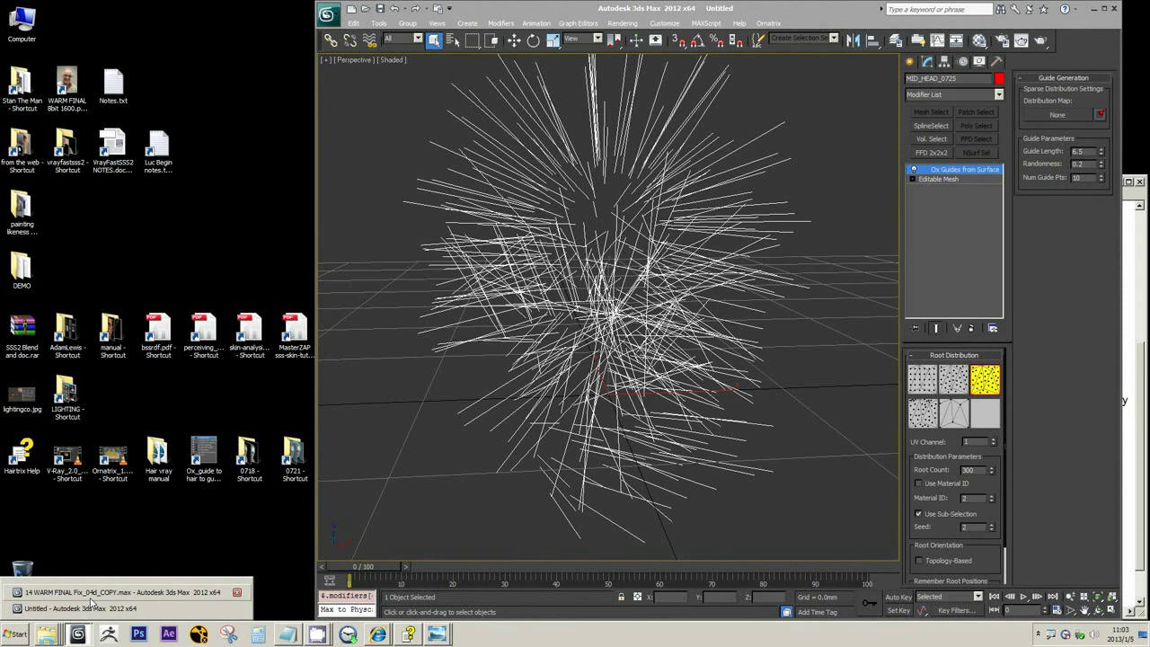
{"action": "left_click", "coordinate": [91, 597]}
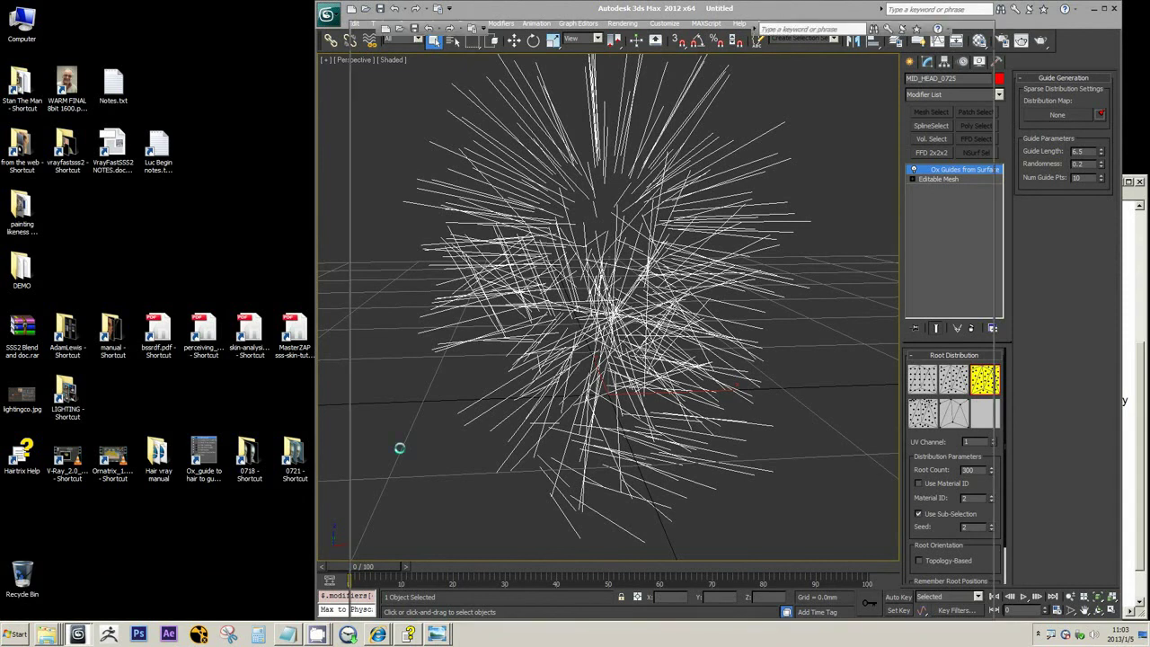
{"action": "left_click_drag", "start_coordinate": [670, 31], "coordinate": [412, 30]}
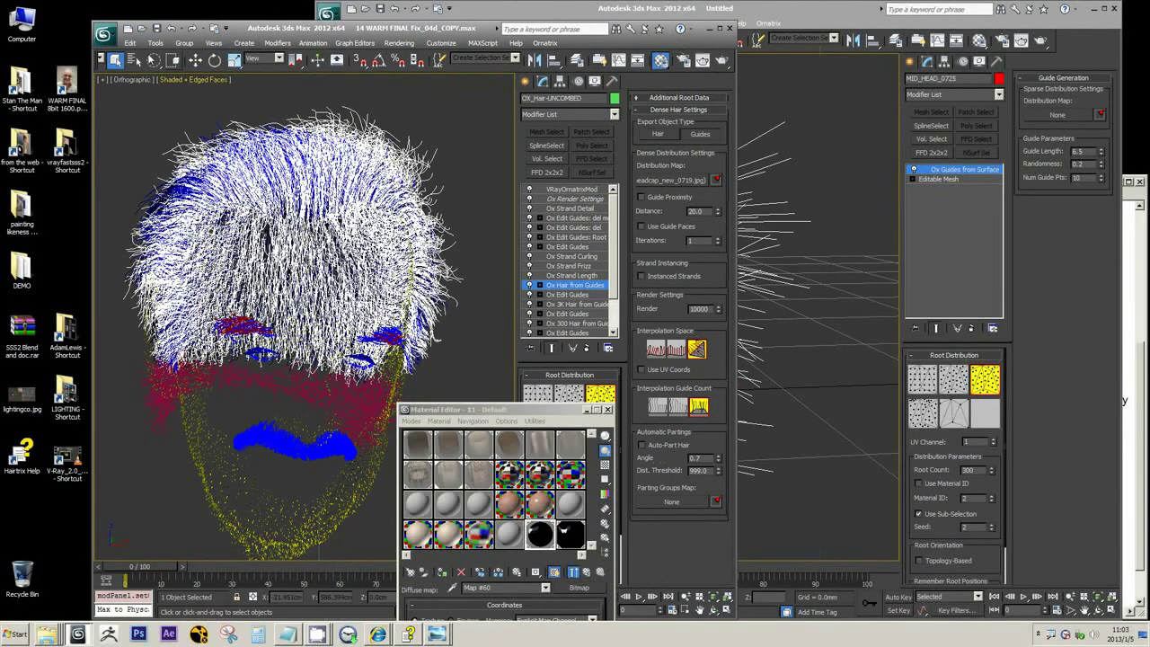
- Select OX_Hair-BASE by name and isolate it in the viewport
{"action": "left_click", "coordinate": [134, 59]}
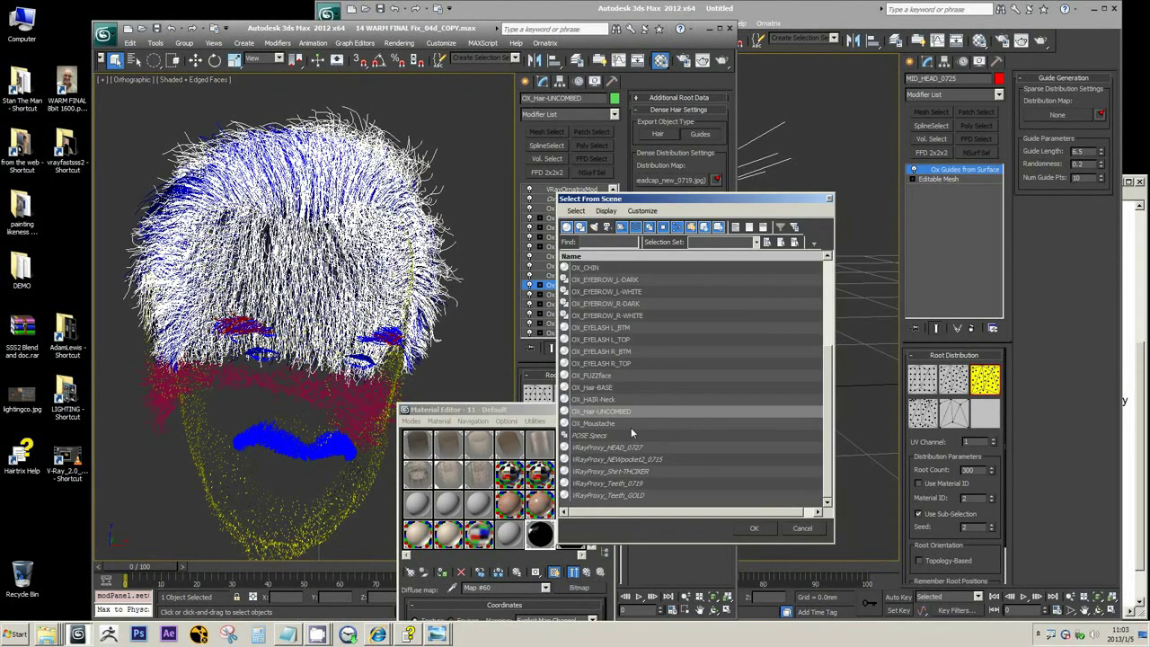
{"action": "left_click", "coordinate": [621, 387]}
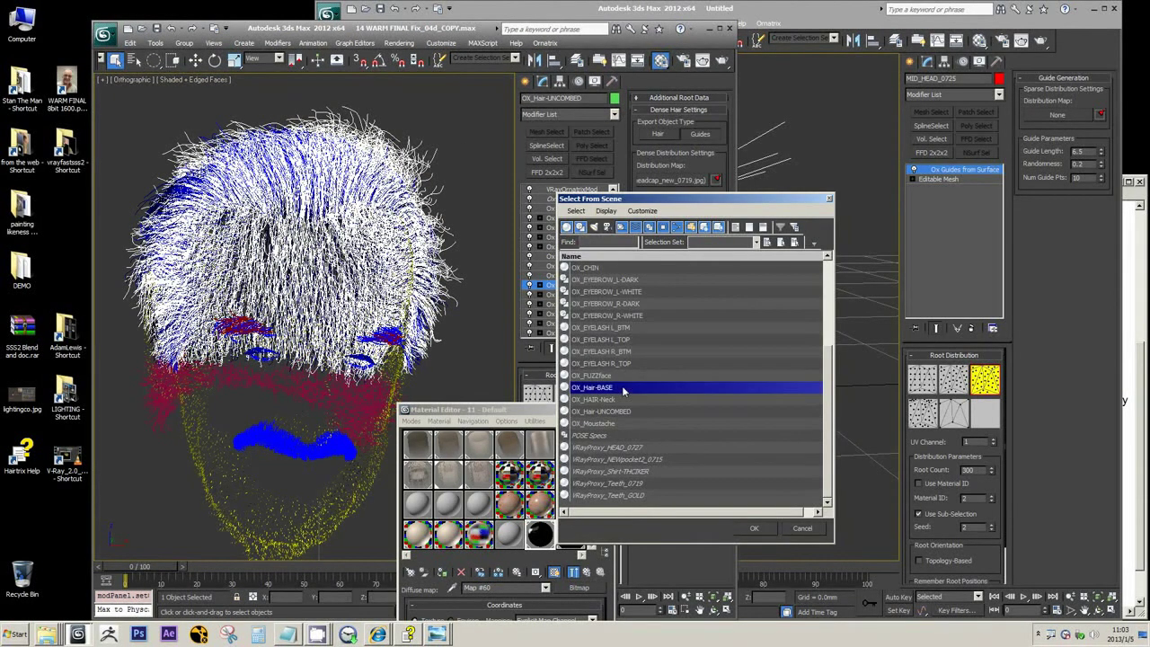
{"action": "left_click", "coordinate": [755, 529]}
{"action": "key", "text": "alt+q"}
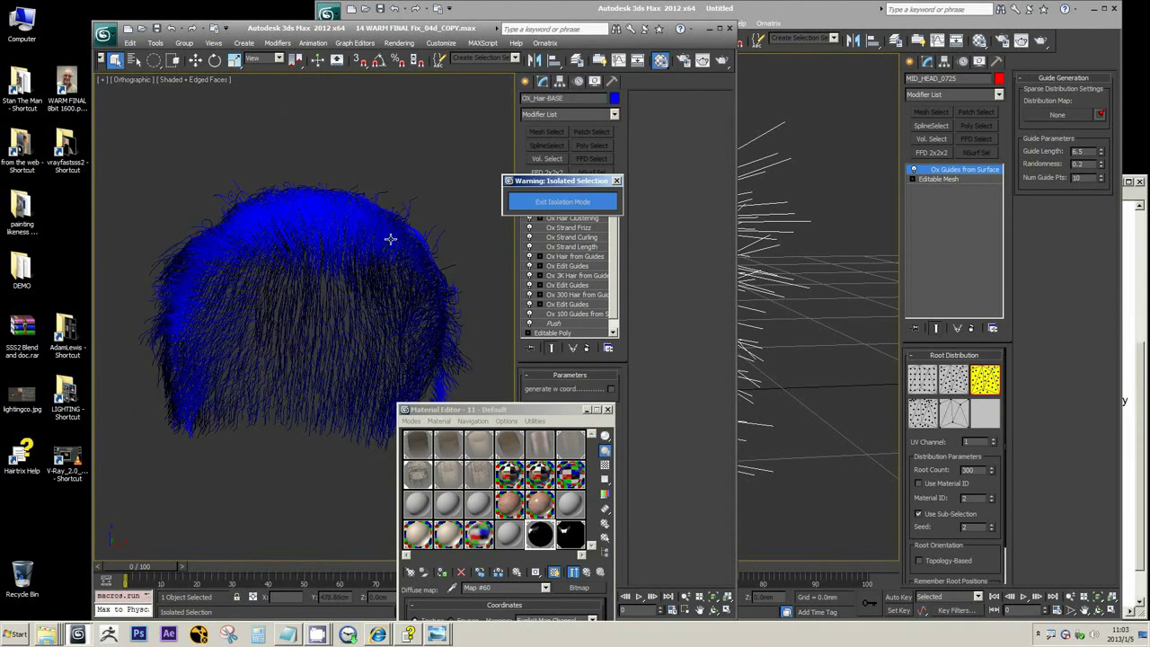
- Instance the distribution map of OX_Hair-BASE's Ox 100 Guides from Surface modifier into a free Material Editor slot
{"action": "left_click", "coordinate": [593, 305]}
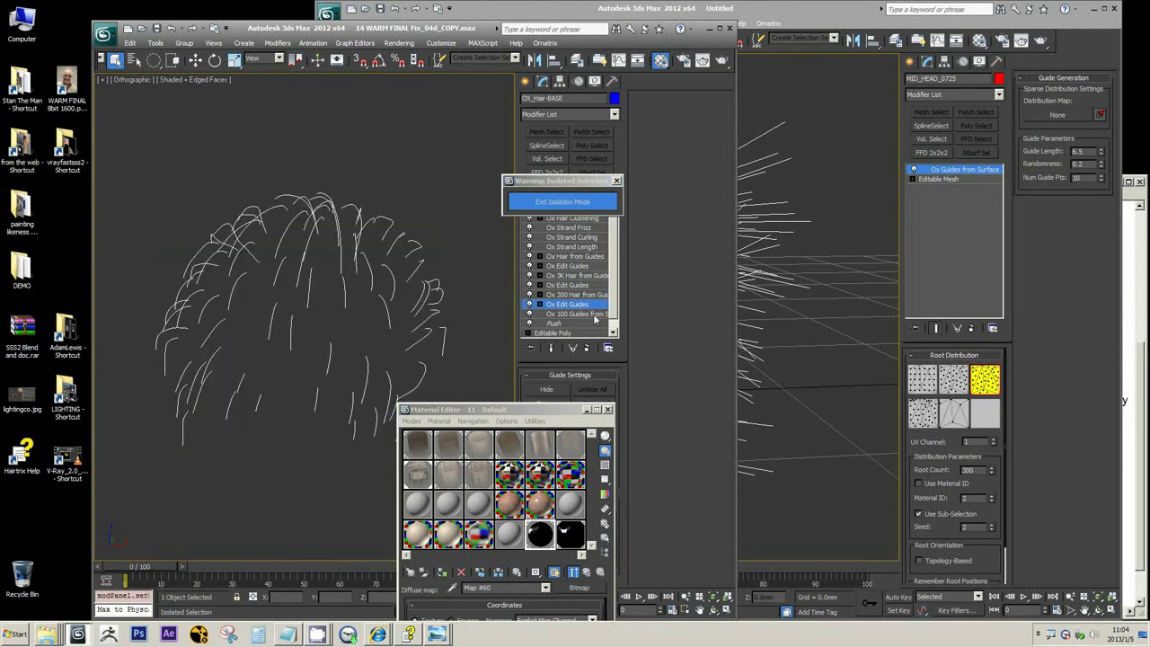
{"action": "left_click", "coordinate": [593, 315]}
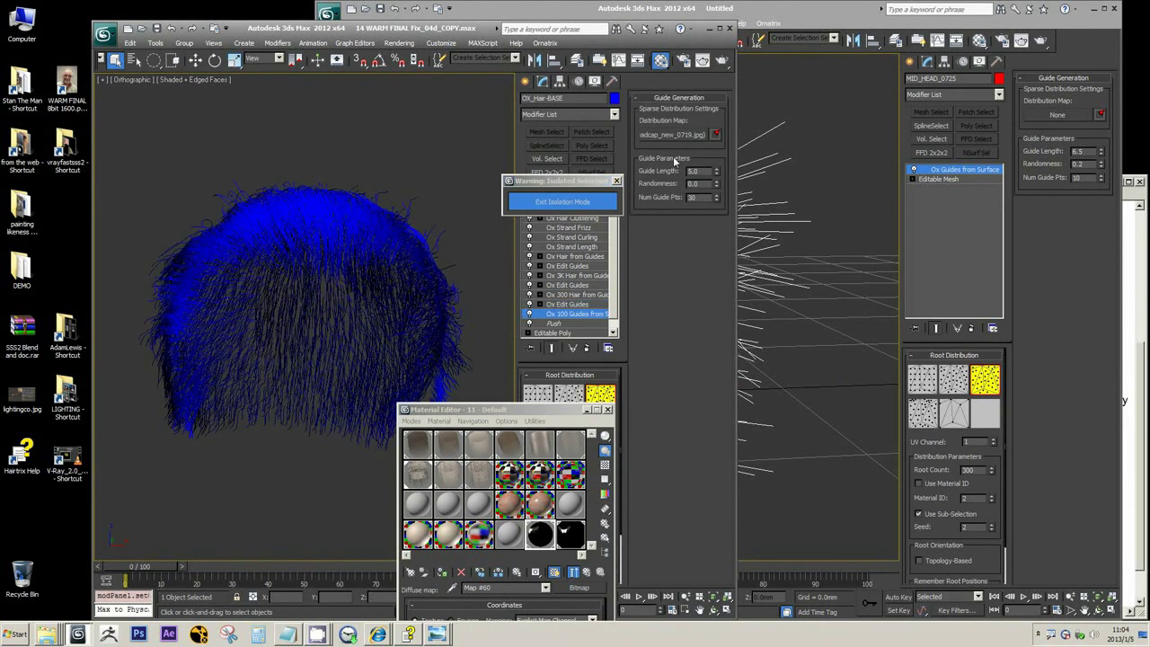
{"action": "left_click_drag", "start_coordinate": [685, 137], "coordinate": [662, 135]}
{"action": "right_click", "coordinate": [664, 138]}
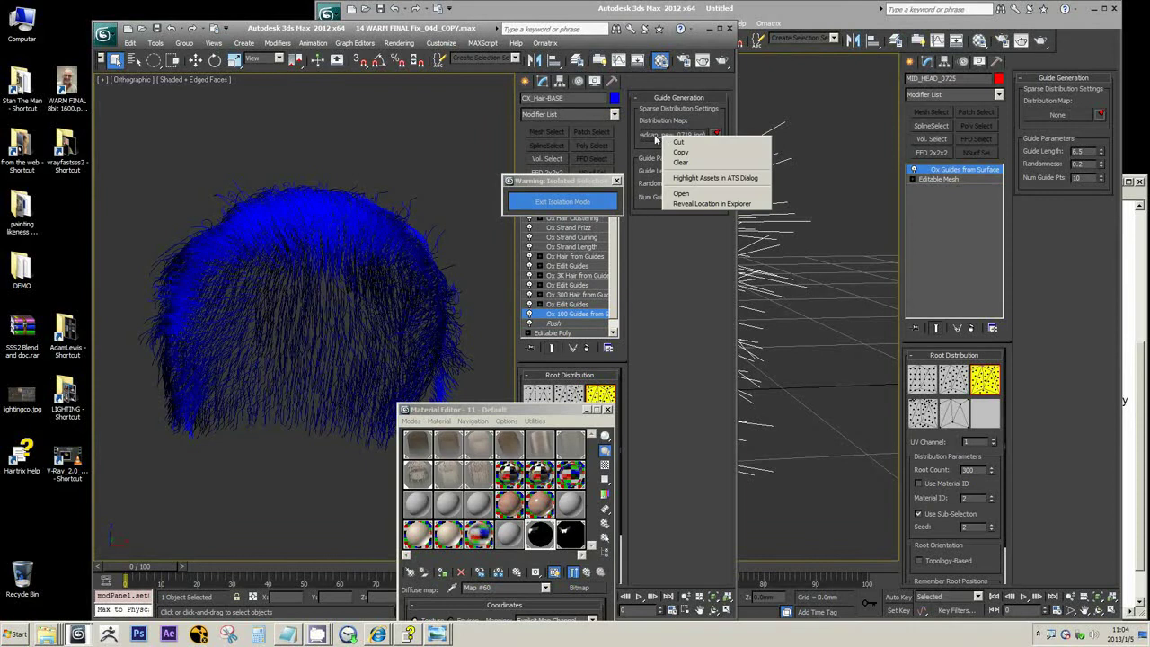
{"action": "left_click", "coordinate": [656, 137]}
{"action": "left_click_drag", "start_coordinate": [672, 134], "coordinate": [509, 539]}
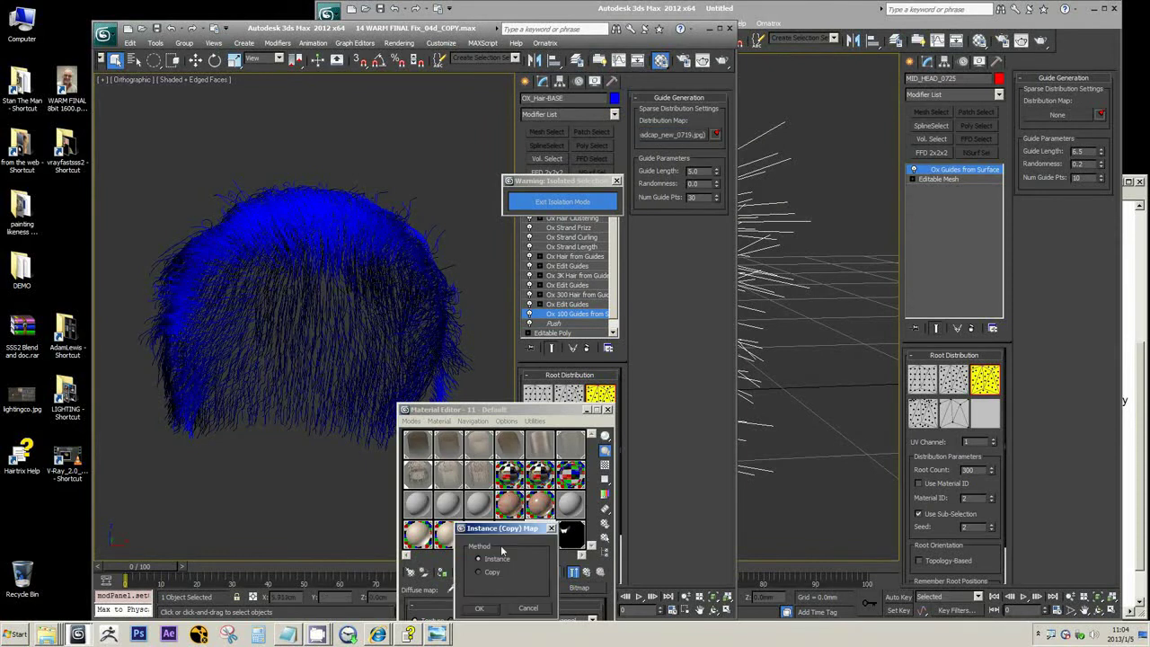
{"action": "left_click", "coordinate": [479, 608]}
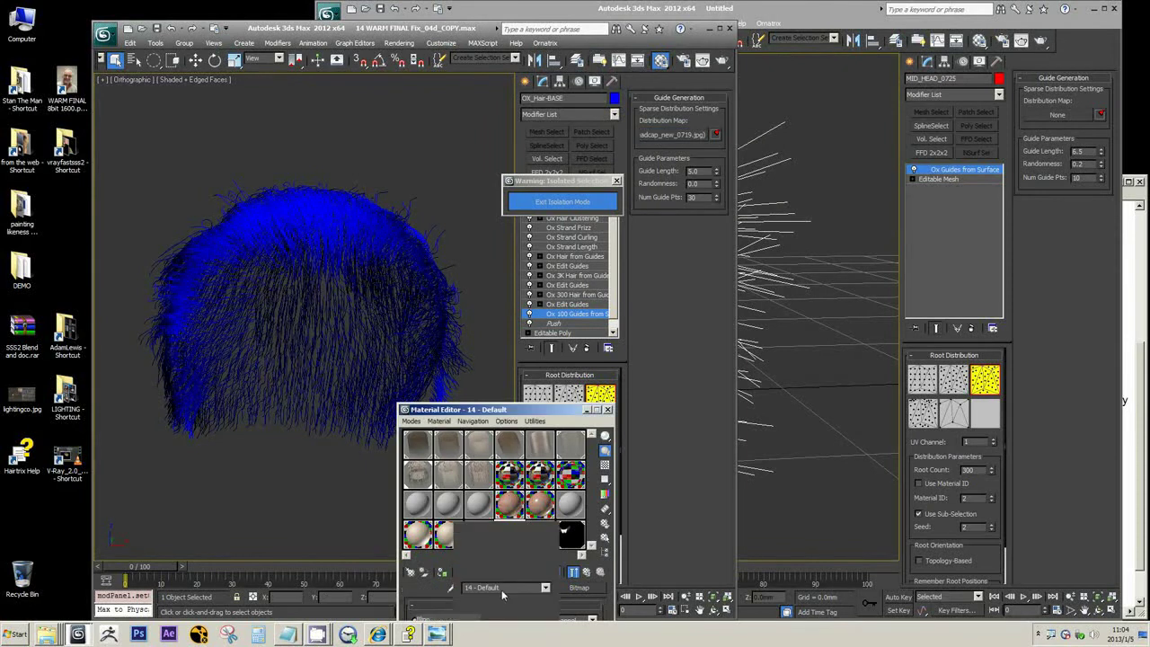
- View the headcap_new_0719.jpg bitmap image used as the hair's distribution map
{"action": "left_click_drag", "start_coordinate": [508, 412], "coordinate": [393, 159]}
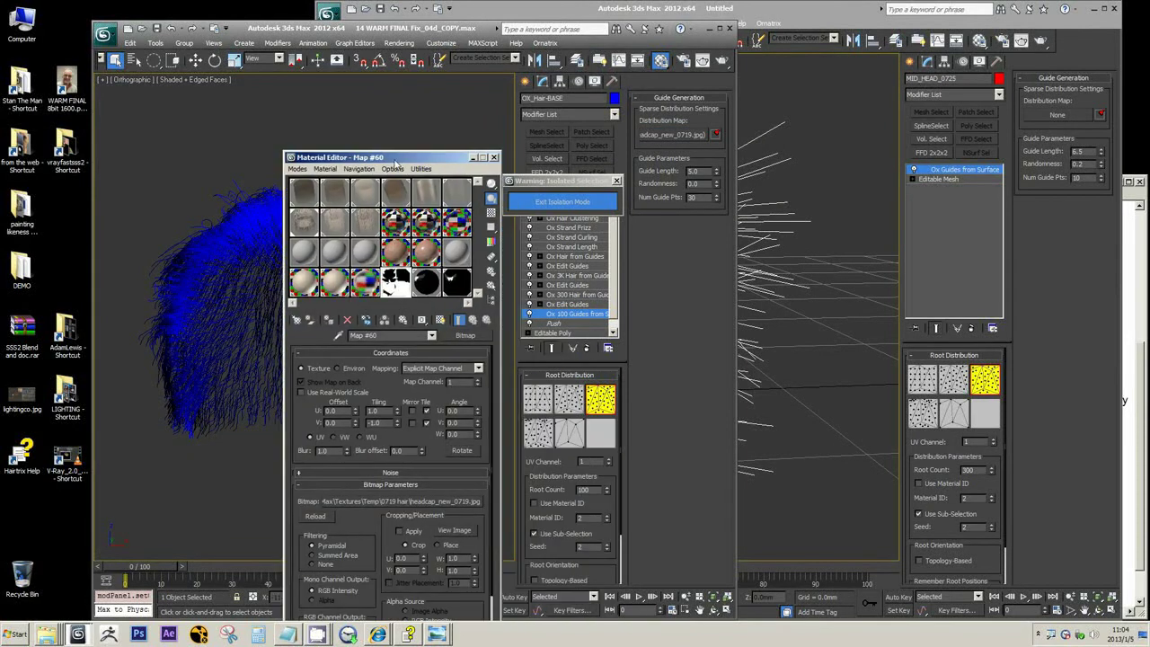
{"action": "left_click", "coordinate": [455, 531]}
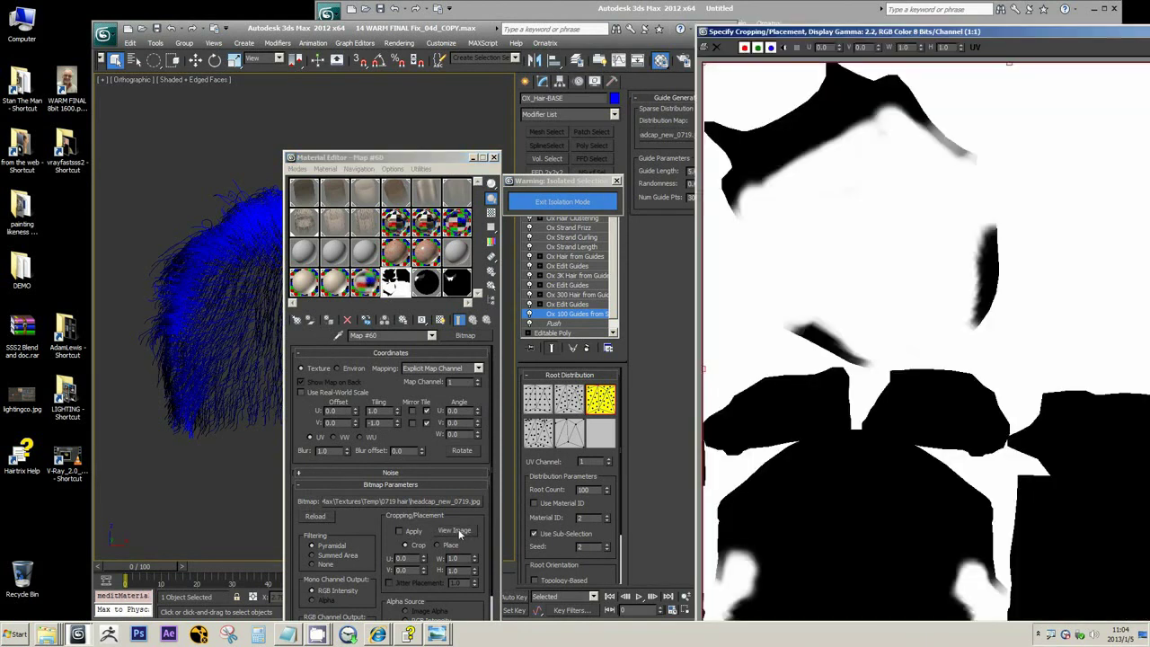
{"action": "double_click", "coordinate": [703, 32]}
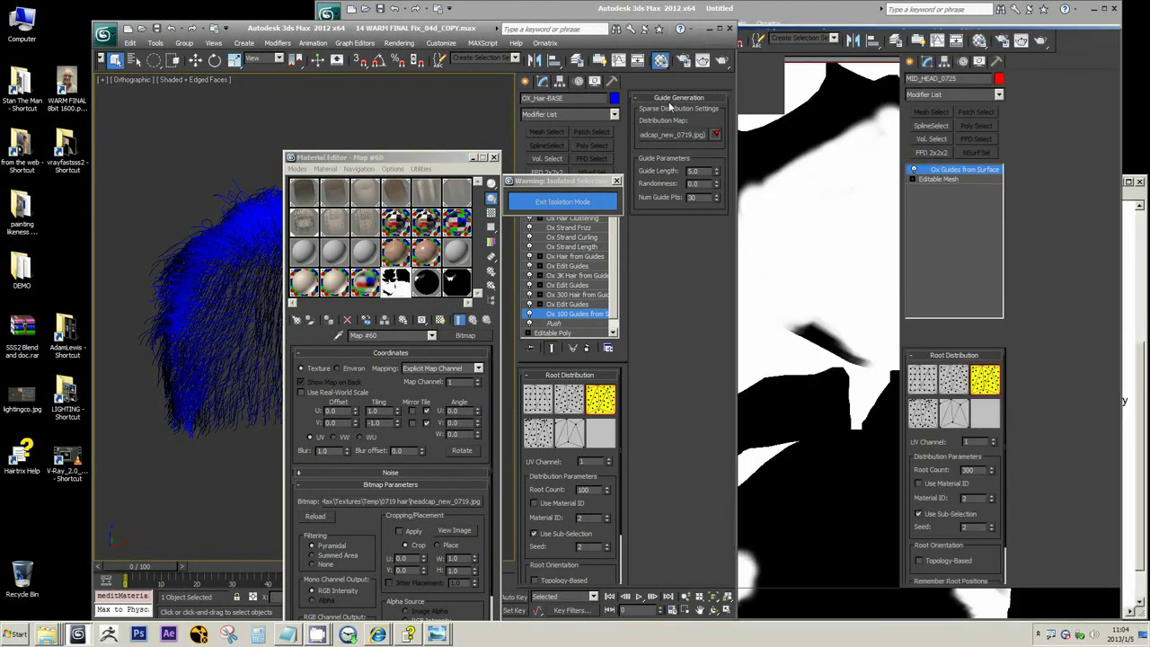
- Copy headcap_new_0719.jpg from the 0719 hair texture folder to the desktop and return to the map's settings
{"action": "left_click", "coordinate": [439, 502]}
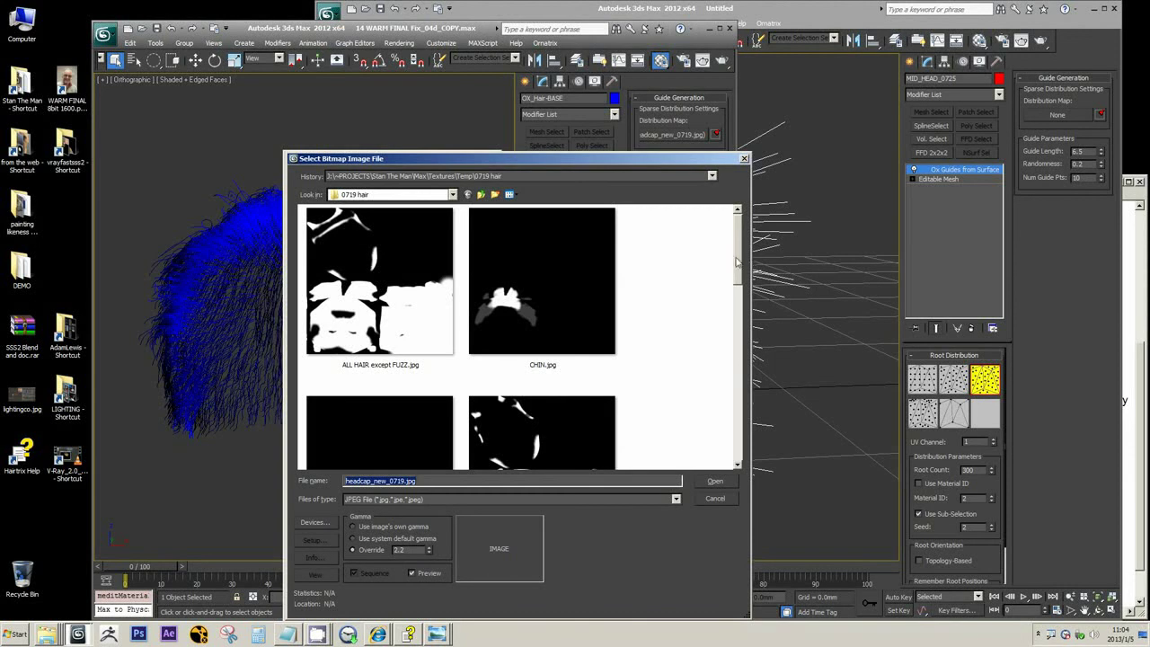
{"action": "left_click_drag", "start_coordinate": [737, 261], "coordinate": [736, 402]}
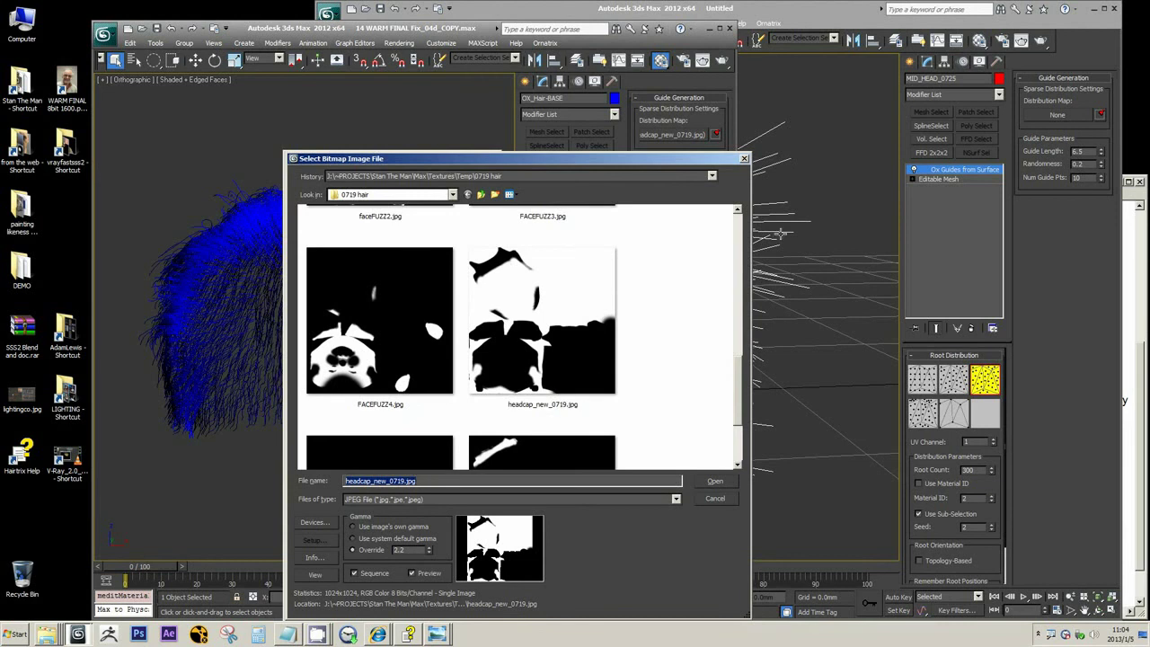
{"action": "left_click", "coordinate": [592, 350]}
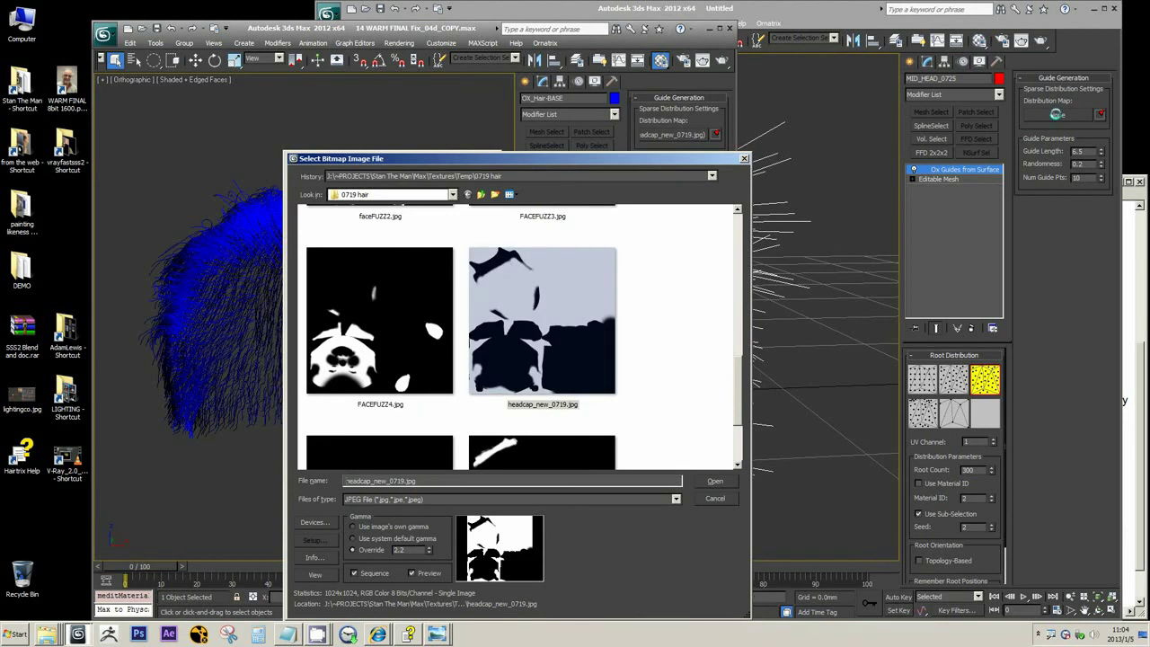
{"action": "right_click", "coordinate": [582, 354]}
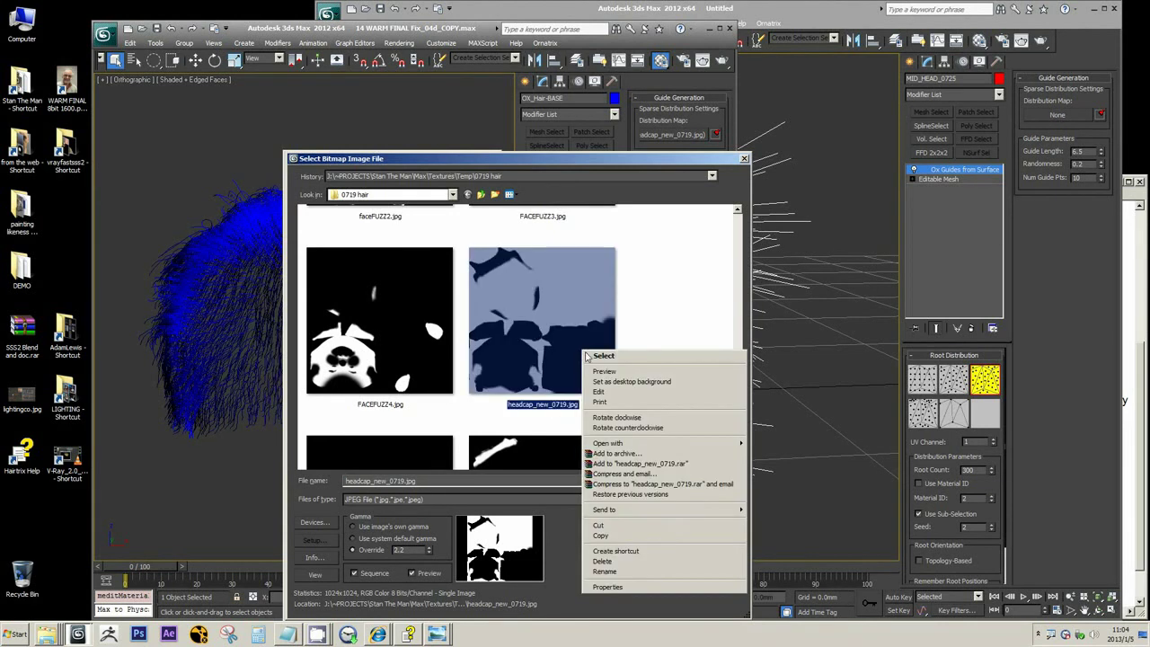
{"action": "left_click", "coordinate": [599, 536]}
{"action": "right_click", "coordinate": [31, 410]}
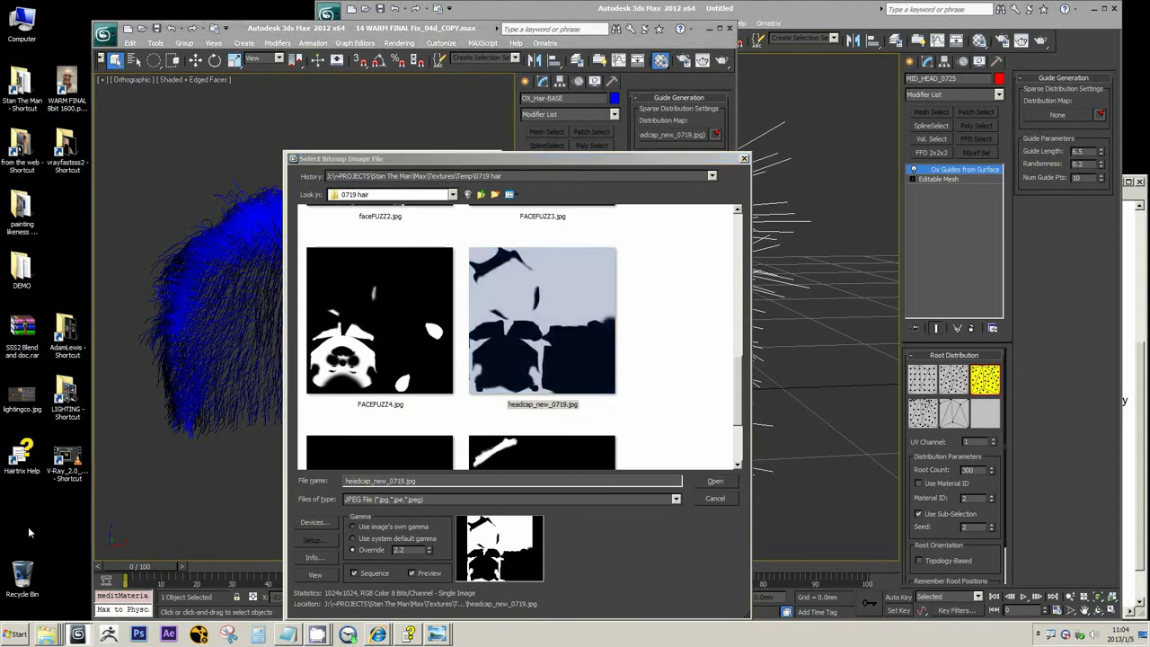
{"action": "left_click", "coordinate": [49, 450]}
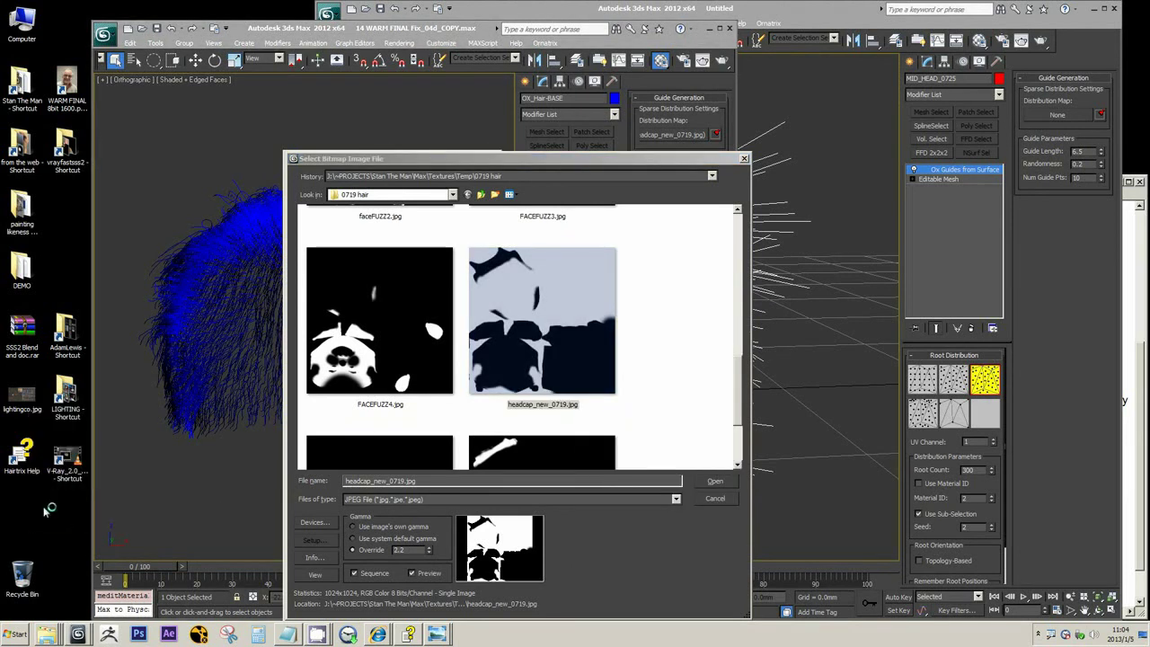
{"action": "left_click", "coordinate": [710, 483]}
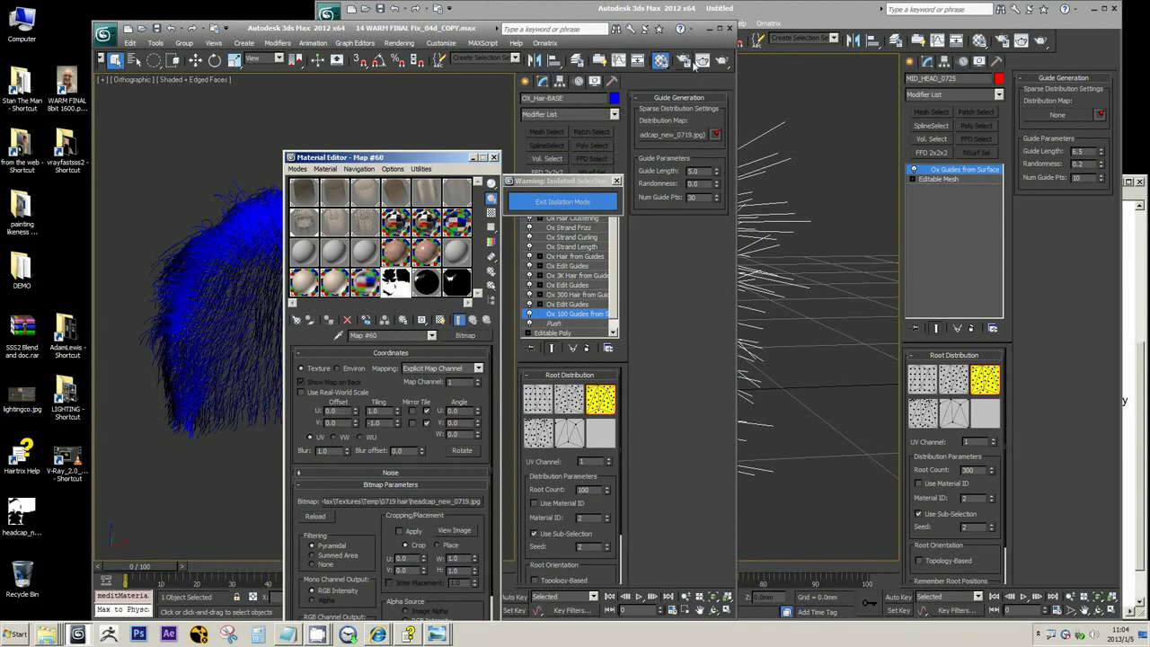
- In the Untitled scene, load headcap_new_0719.jpg from the desktop as the Ox Guides from Surface distribution map, with gamma override 2.2
{"action": "left_click", "coordinate": [710, 29]}
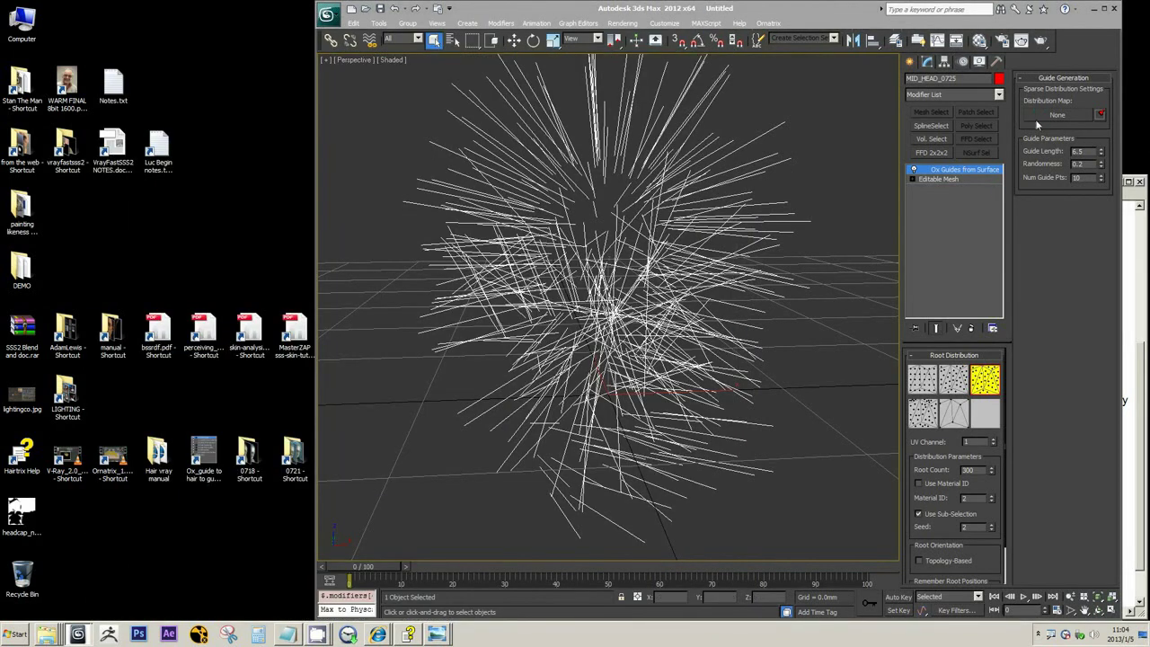
{"action": "left_click", "coordinate": [980, 40]}
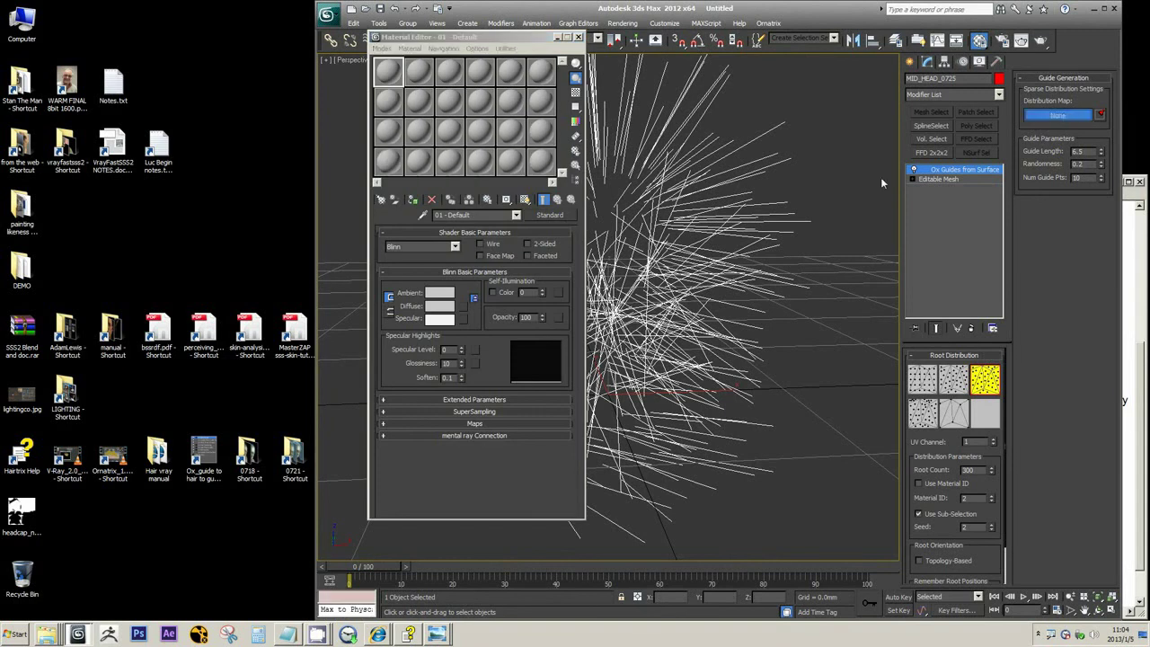
{"action": "double_click", "coordinate": [476, 177]}
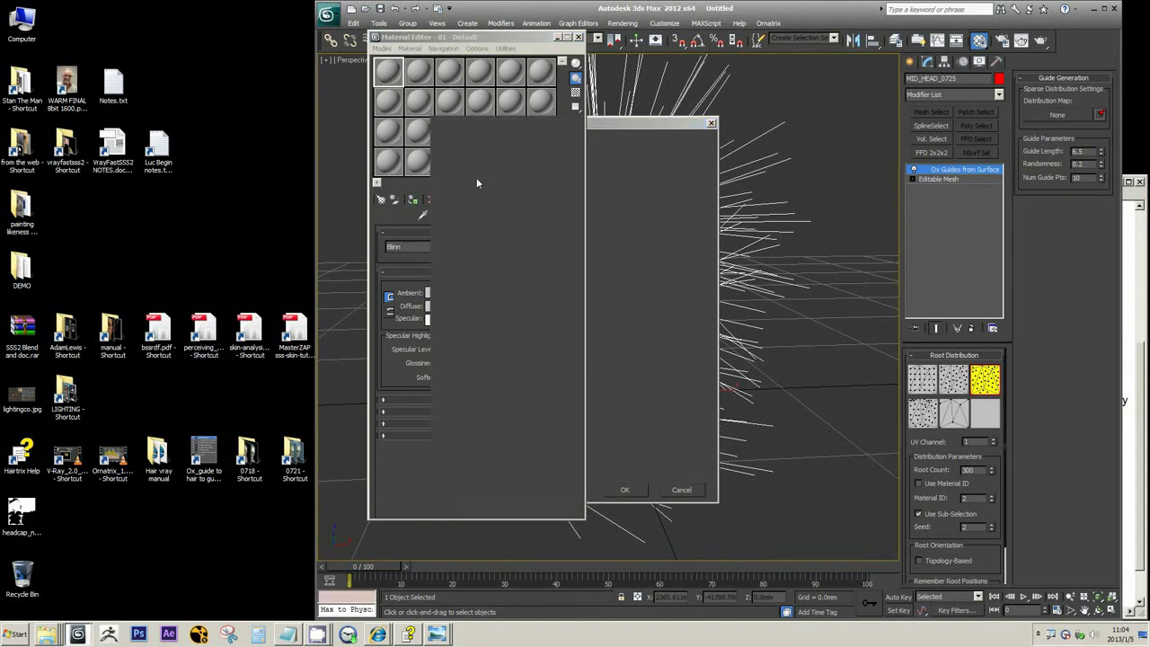
{"action": "left_click", "coordinate": [467, 44]}
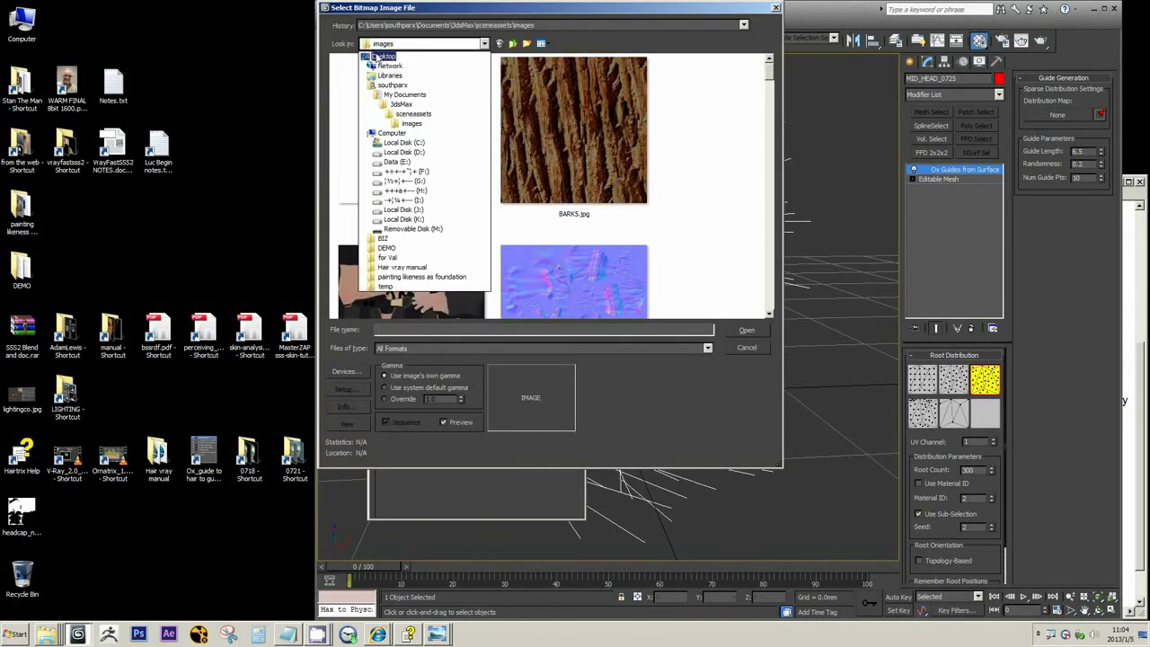
{"action": "left_click", "coordinate": [378, 56]}
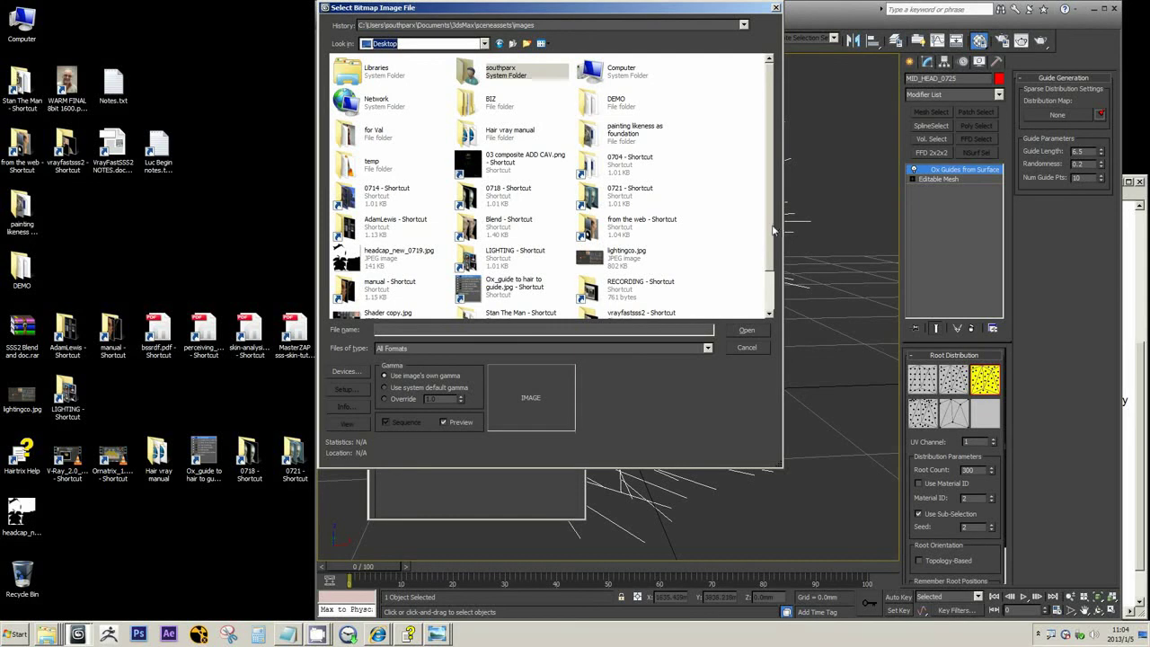
{"action": "left_click", "coordinate": [755, 230]}
{"action": "key", "text": "h"}
{"action": "key", "text": "h"}
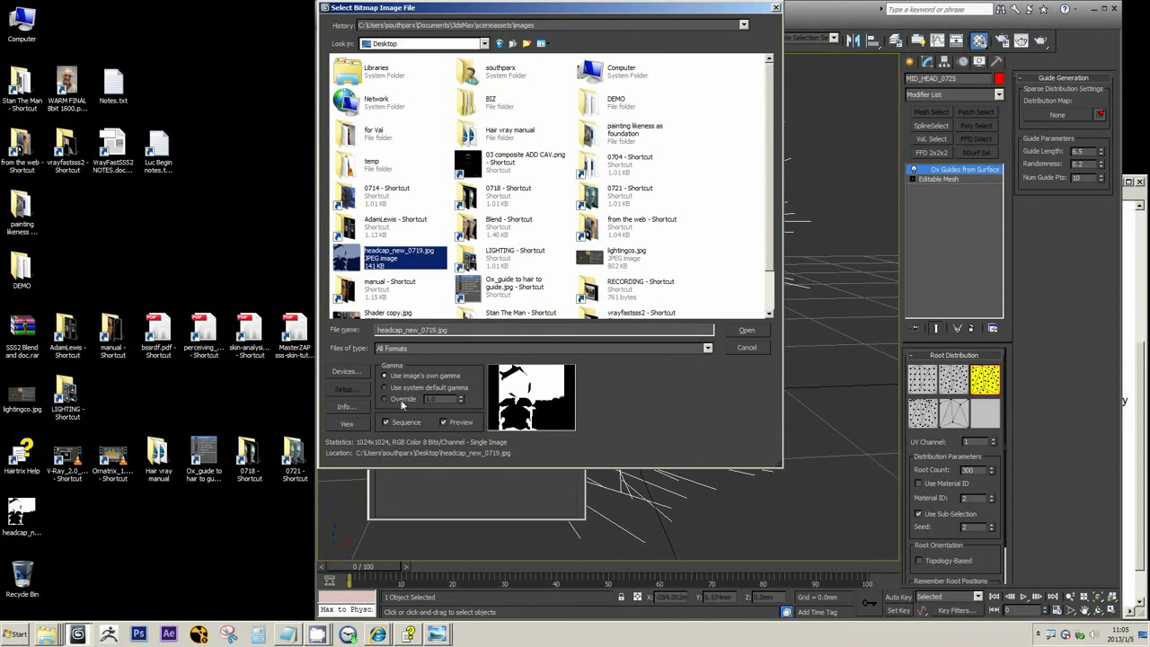
{"action": "left_click", "coordinate": [404, 400]}
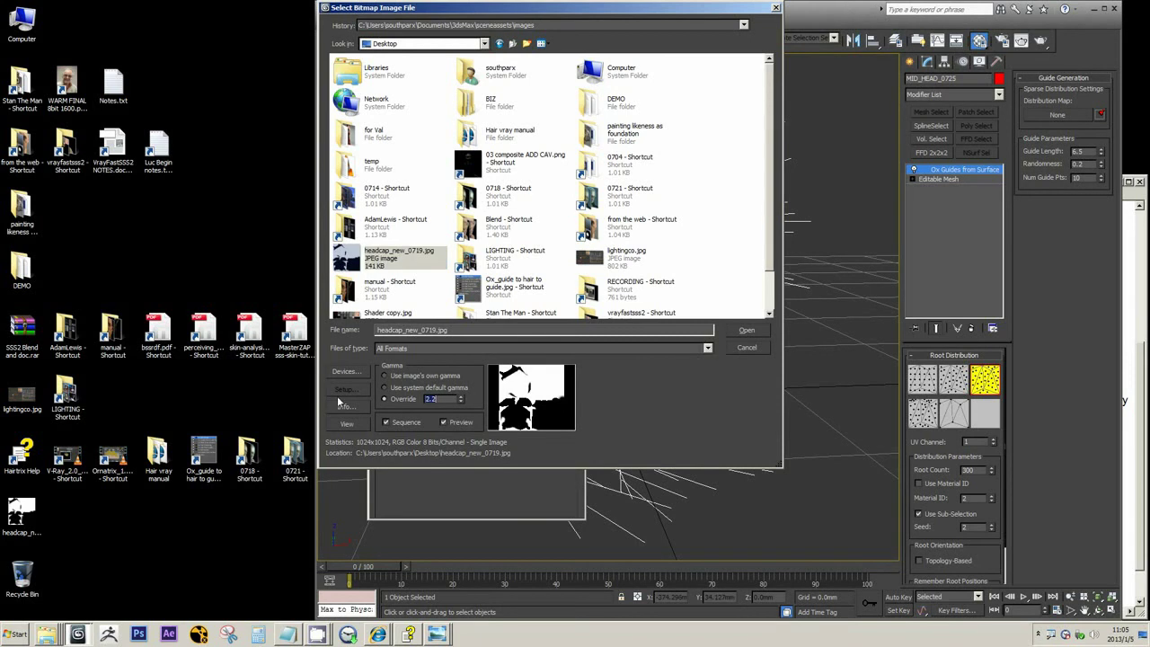
{"action": "left_click", "coordinate": [747, 330]}
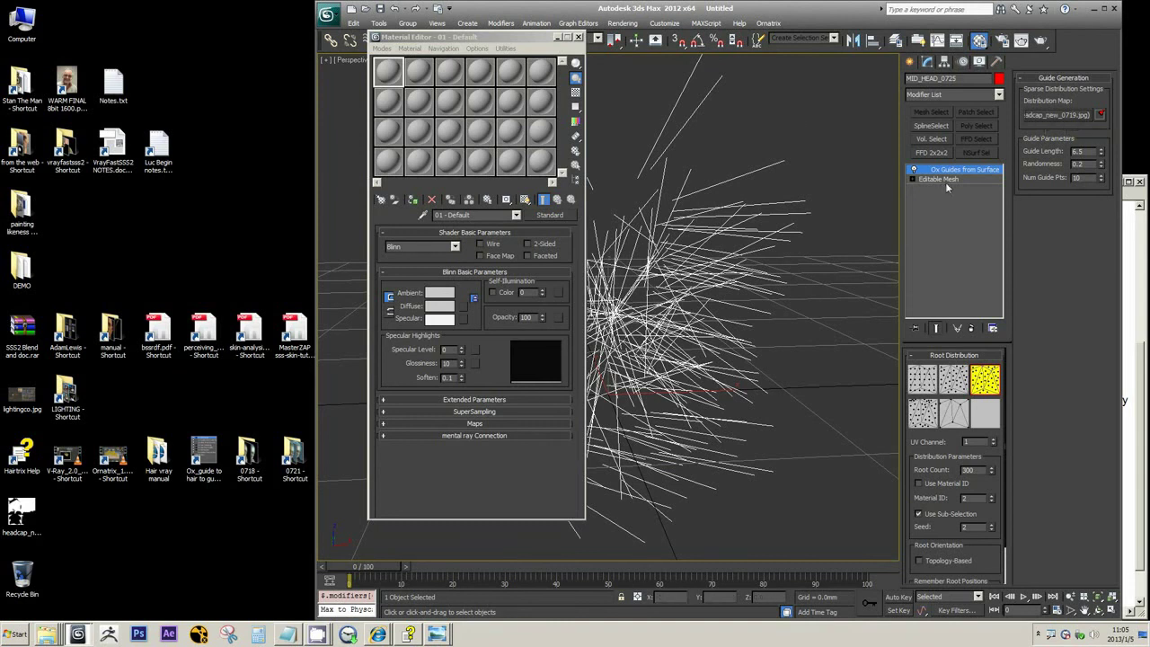
- Place the guides' distribution map in the Diffuse slot of the 01 - Default material
{"action": "left_click_drag", "start_coordinate": [470, 38], "coordinate": [273, 52]}
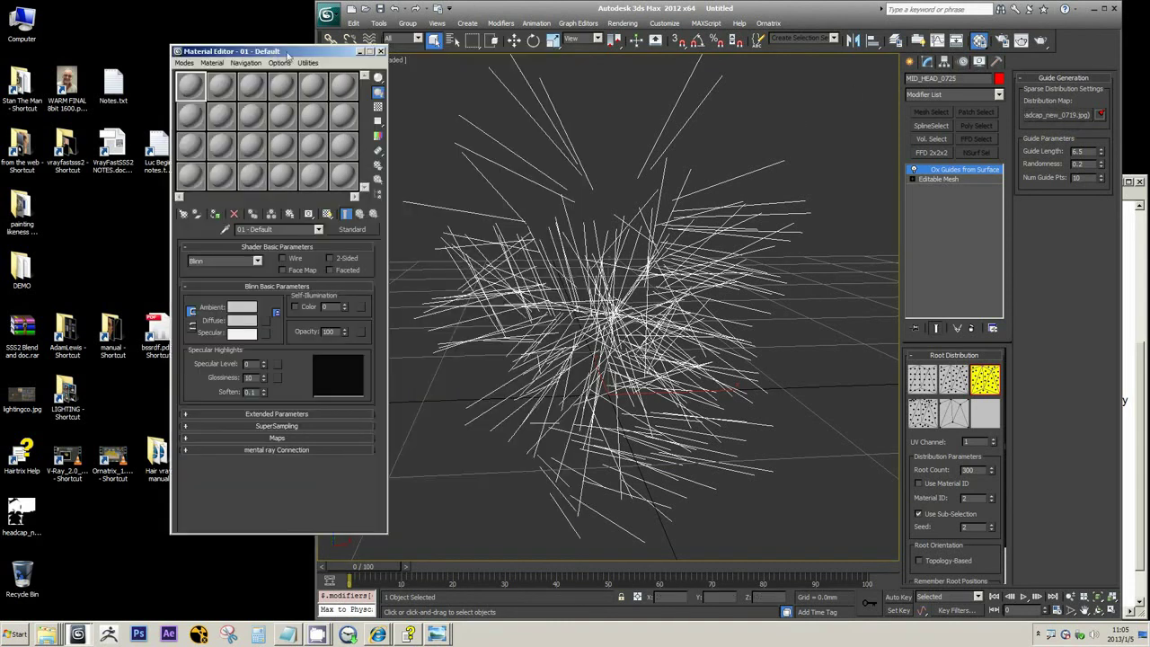
{"action": "left_click_drag", "start_coordinate": [290, 319], "coordinate": [266, 323]}
{"action": "left_click", "coordinate": [259, 328]}
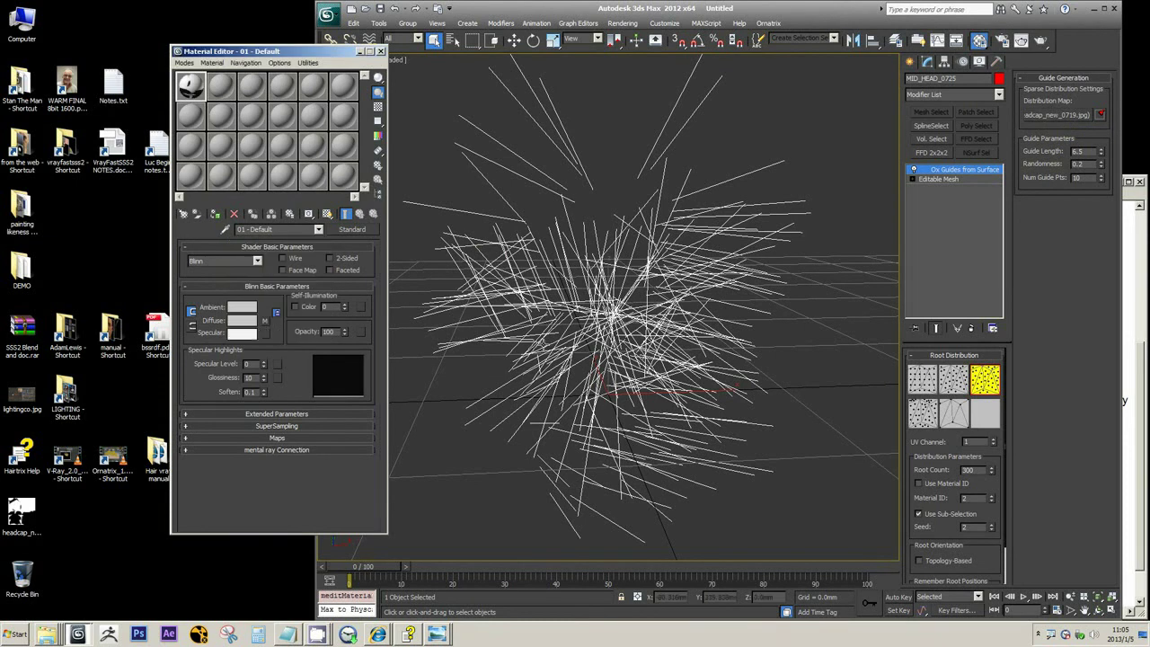
- Go to the head's Editable Mesh level, assign the 01 - Default material to it and show its diffuse map in the viewport
{"action": "left_click", "coordinate": [939, 179]}
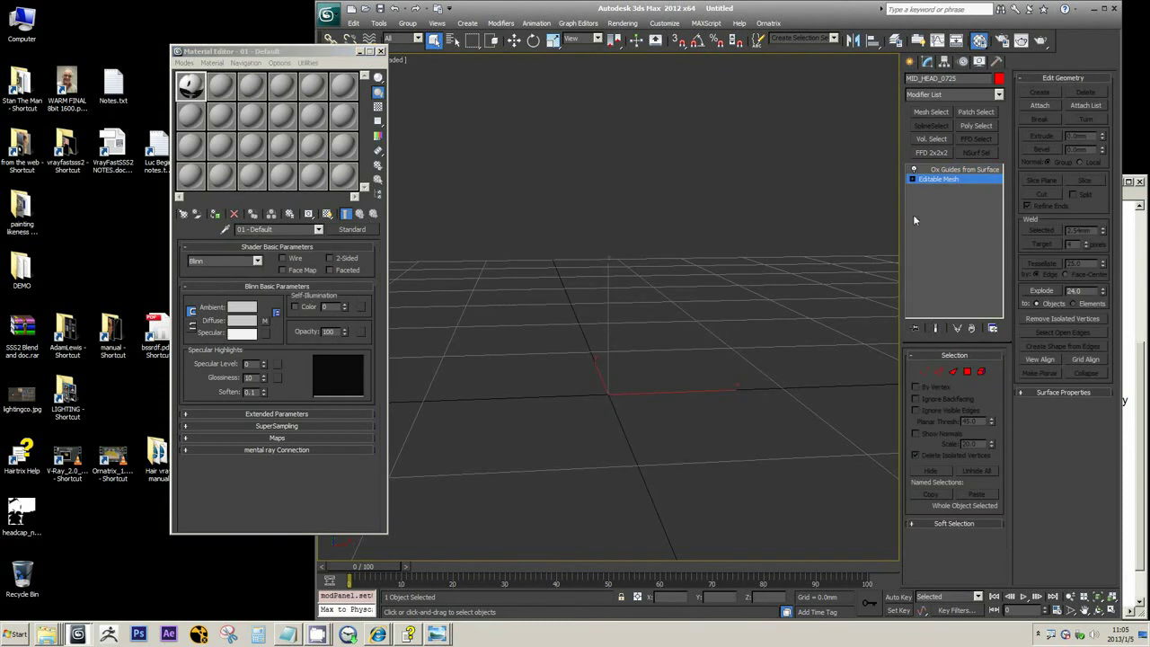
{"action": "scroll", "coordinate": [695, 316], "scroll_direction": "up", "scroll_amount": 4}
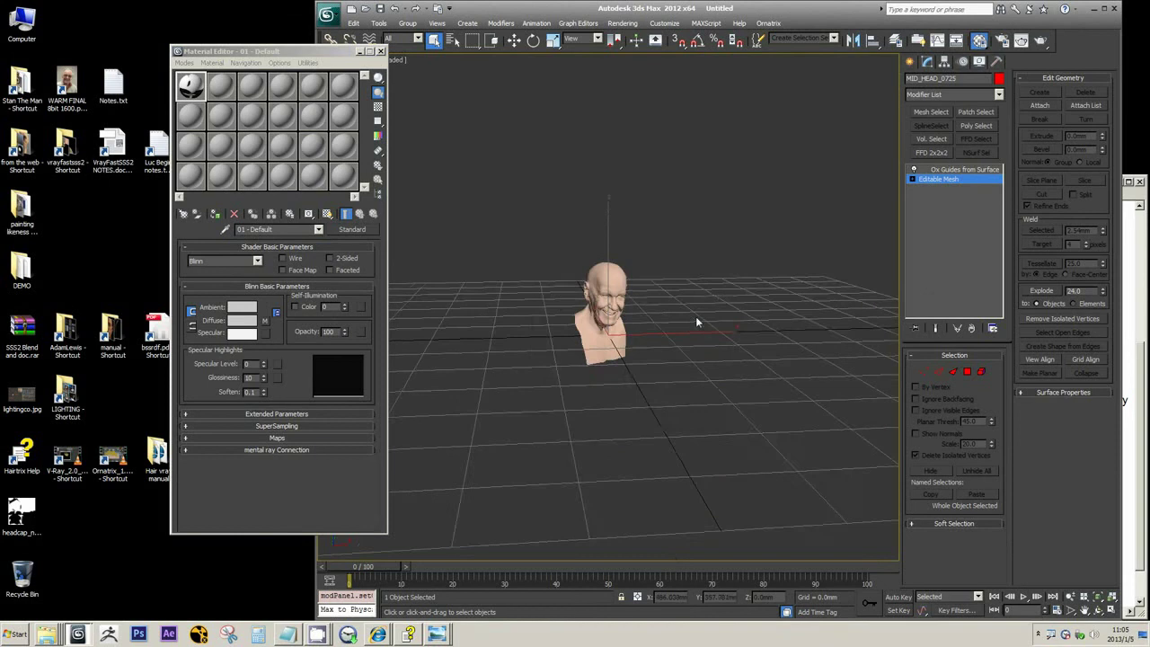
{"action": "left_click", "coordinate": [215, 214]}
{"action": "left_click_drag", "start_coordinate": [259, 327], "coordinate": [264, 321]}
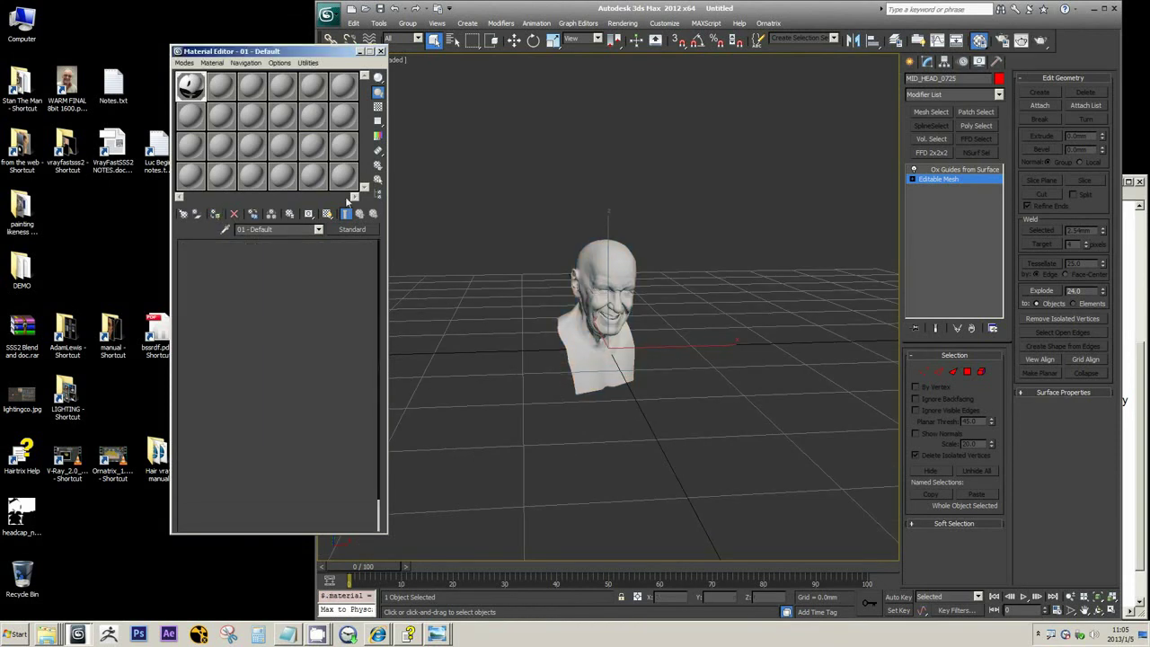
{"action": "left_click", "coordinate": [327, 213]}
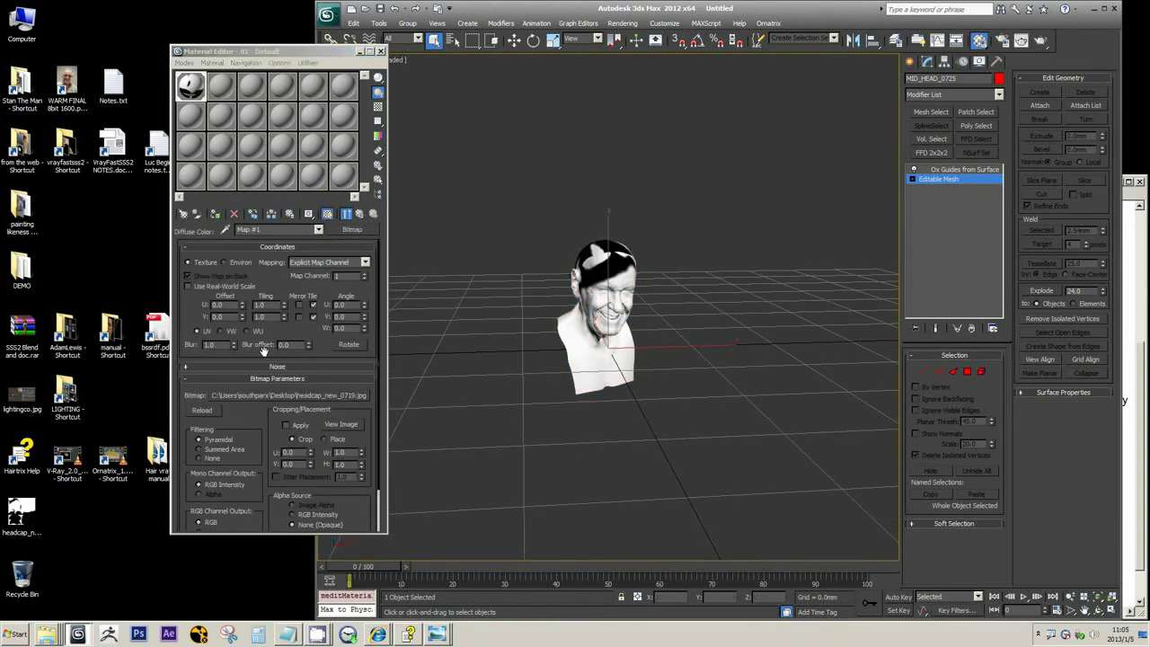
- Set the diffuse map's V tiling to -1.0 and inspect how the hair mask falls around the head
{"action": "left_click", "coordinate": [297, 324]}
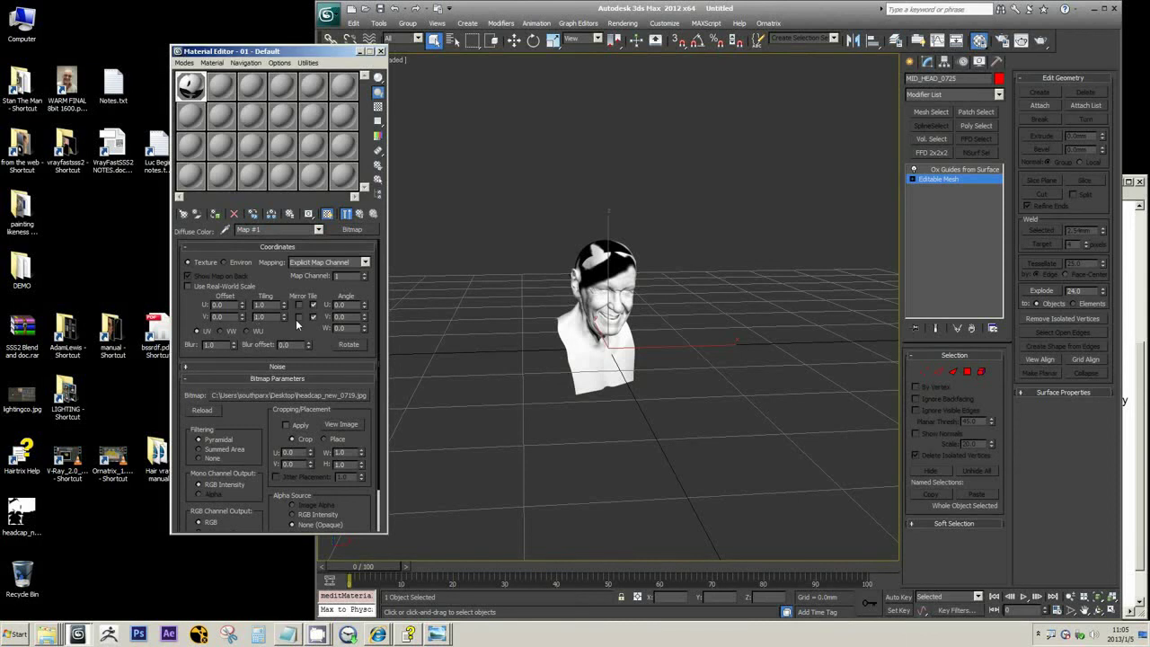
{"action": "key", "text": "Return"}
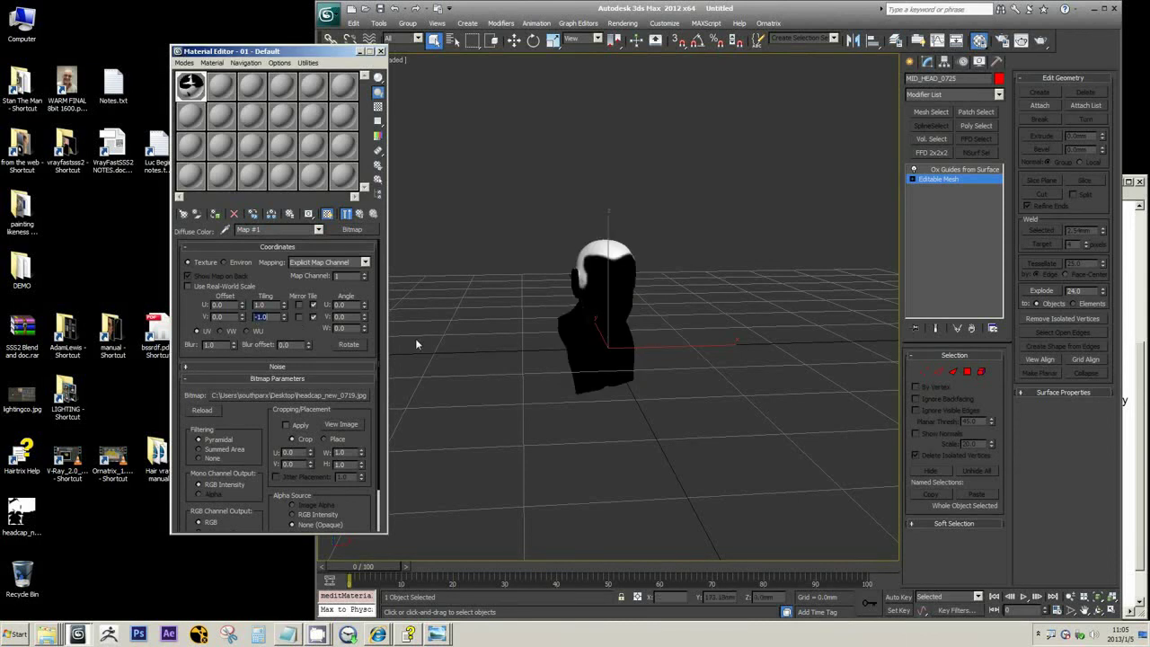
{"action": "scroll", "coordinate": [591, 309], "scroll_direction": "up", "scroll_amount": 5}
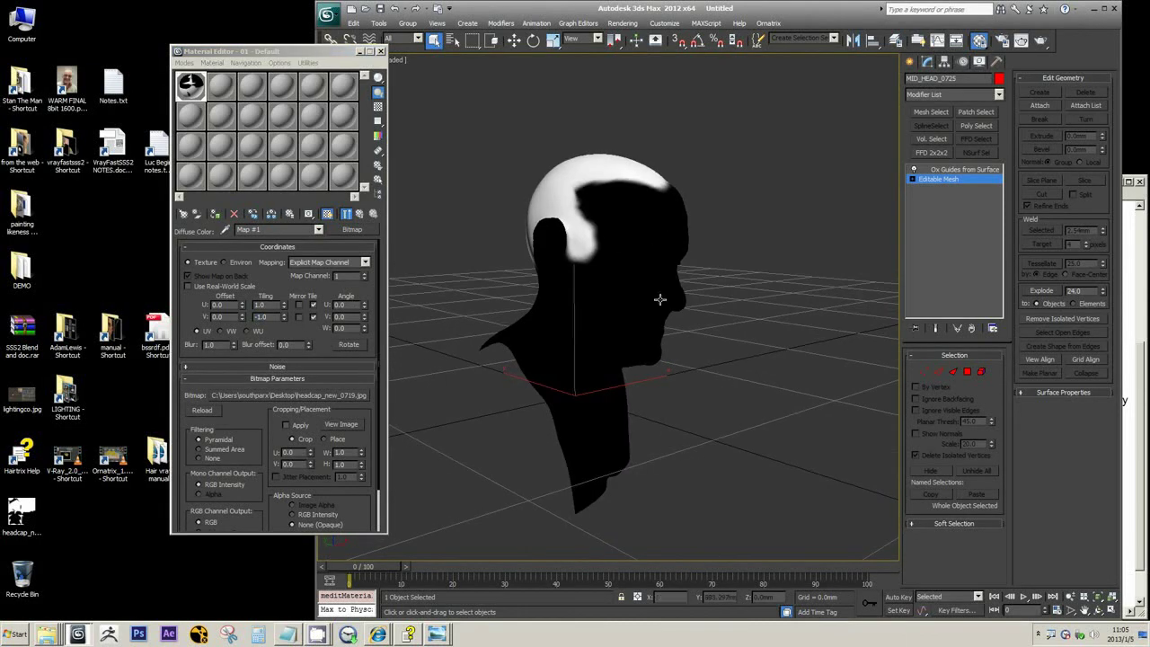
{"action": "middle_click_drag", "start_coordinate": [659, 300], "coordinate": [714, 306], "text": "alt"}
{"action": "key", "text": "shift+z"}
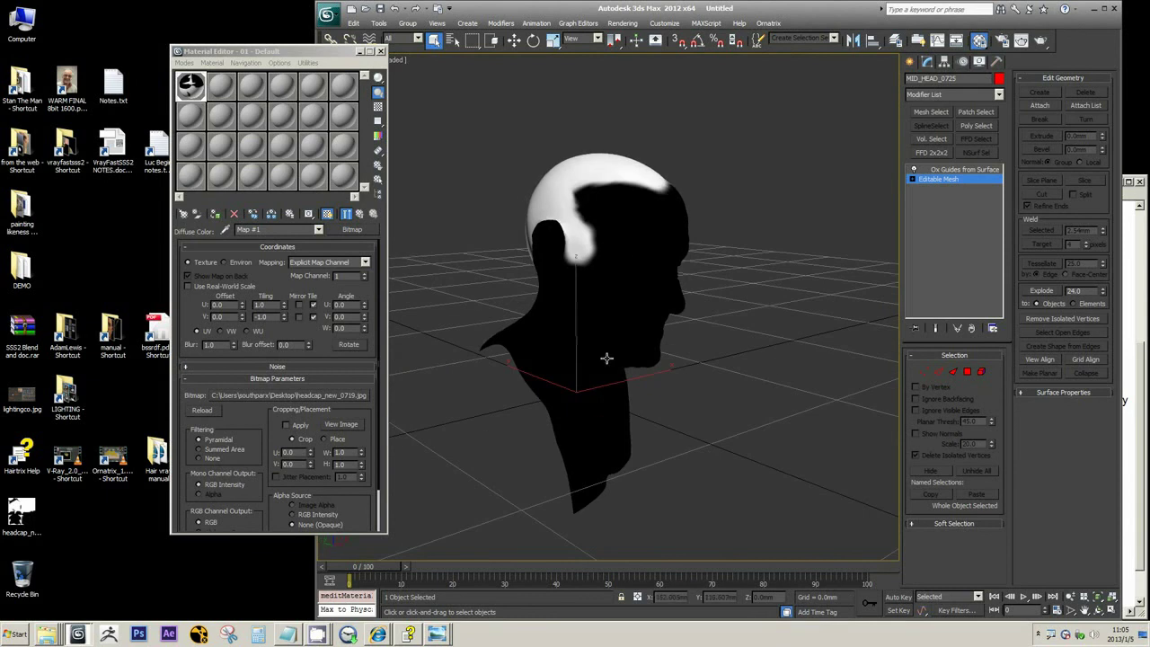
{"action": "scroll", "coordinate": [692, 301], "scroll_direction": "up", "scroll_amount": 4}
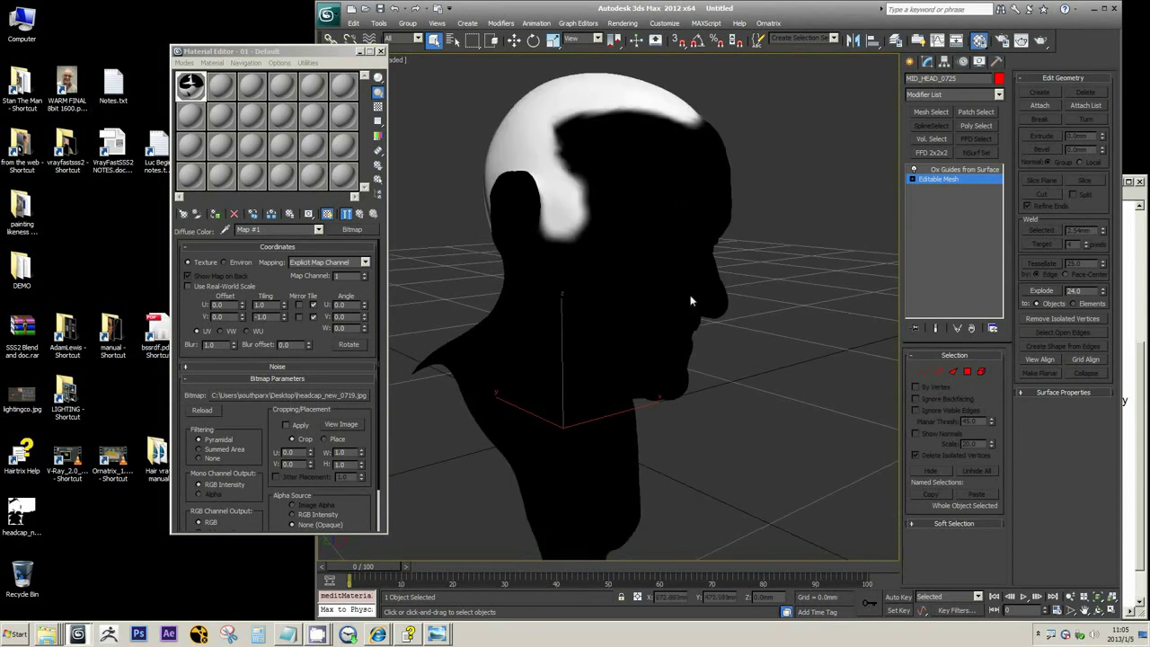
{"action": "scroll", "coordinate": [698, 234], "scroll_direction": "down", "scroll_amount": 2}
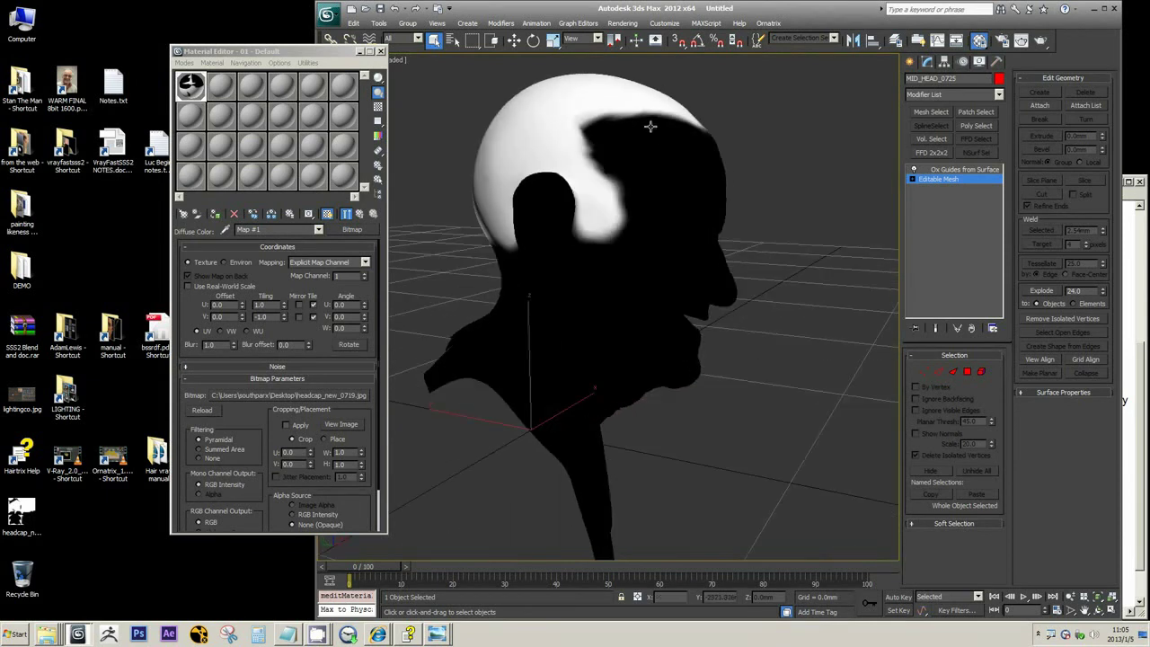
- Examine from several angles where the white hair mask falls across the scalp and around the ears
{"action": "key", "text": "shift+z"}
{"action": "double_click", "coordinate": [257, 317]}
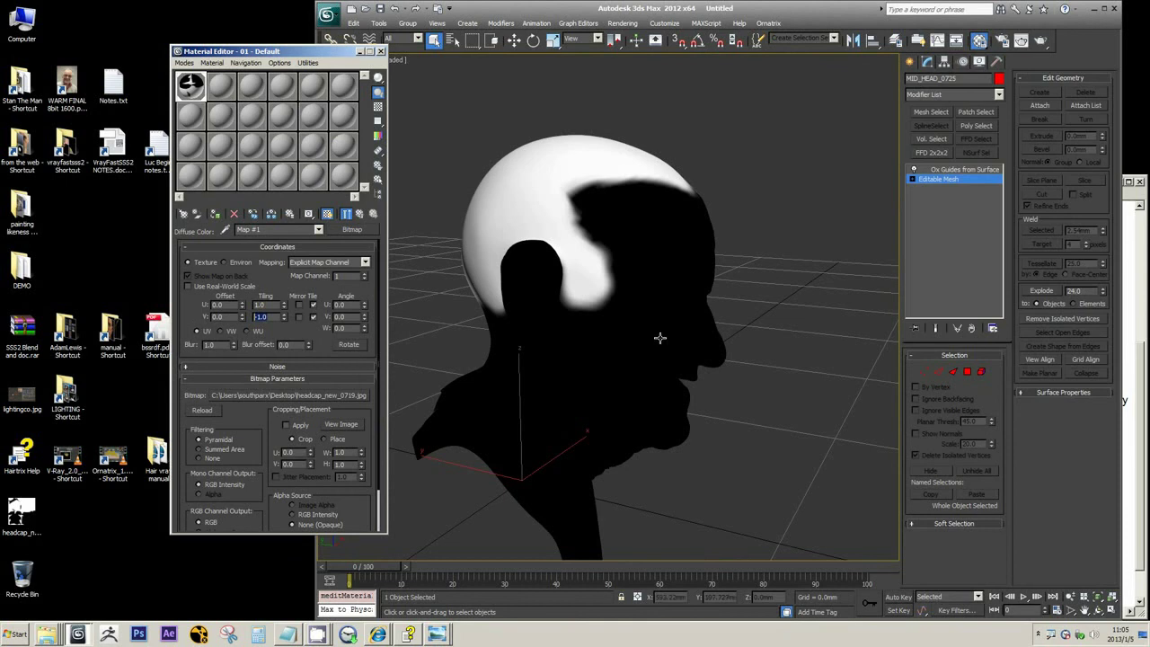
{"action": "middle_click_drag", "start_coordinate": [718, 326], "coordinate": [644, 236], "text": "alt"}
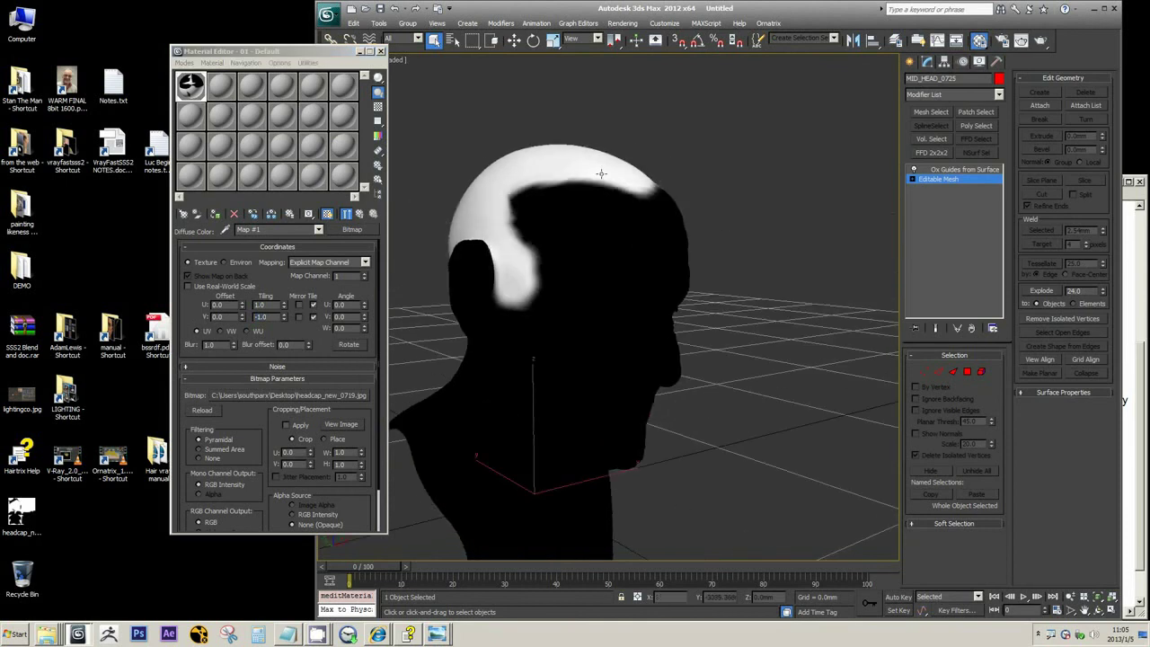
{"action": "middle_click_drag", "start_coordinate": [603, 174], "coordinate": [651, 188], "text": "alt"}
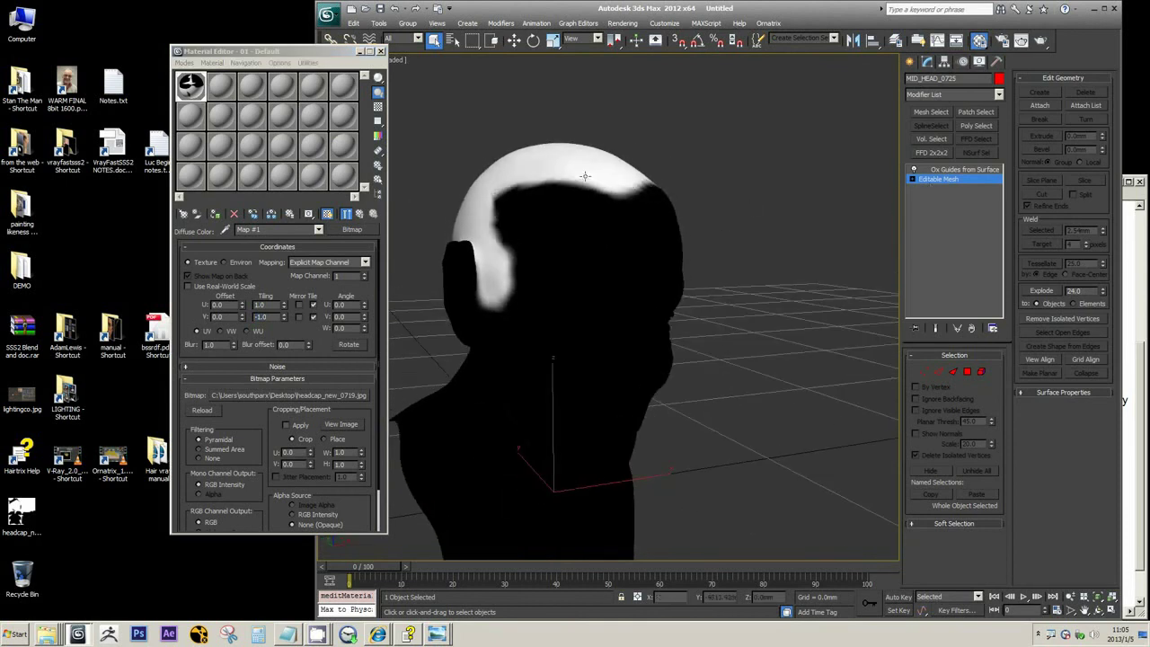
- Return to the Ox Guides from Surface modifier and regenerate the guides by nudging the root count and restoring it to 300
{"action": "left_click", "coordinate": [958, 170]}
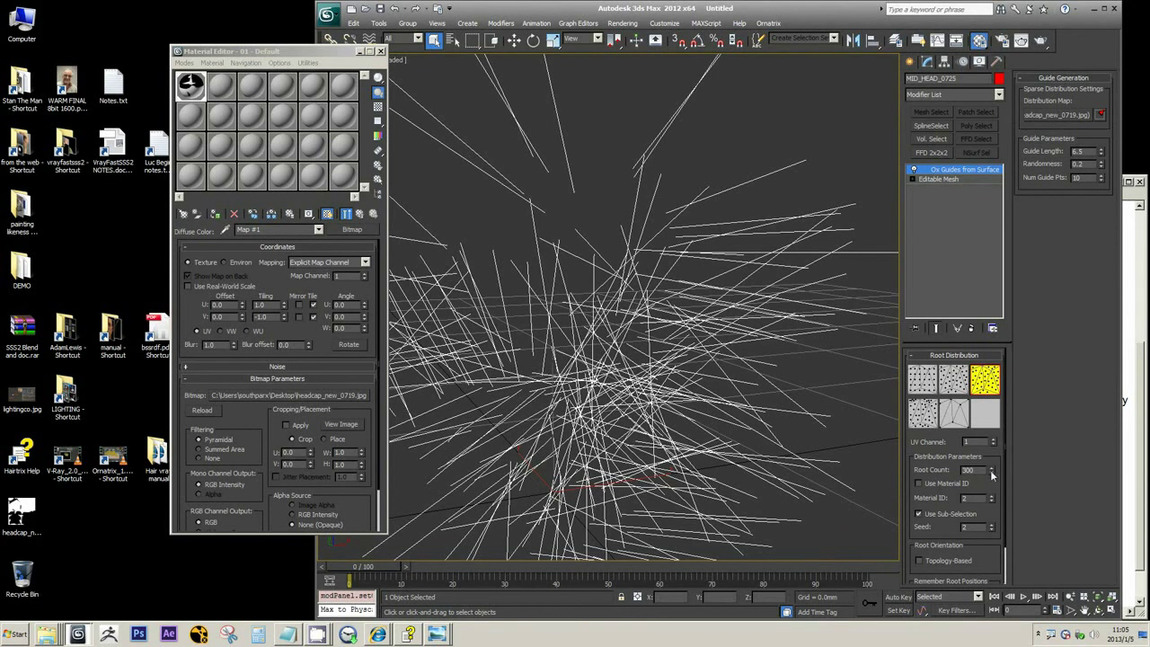
{"action": "left_click_drag", "start_coordinate": [991, 472], "coordinate": [991, 477]}
{"action": "middle_click_drag", "start_coordinate": [693, 368], "coordinate": [643, 358]}
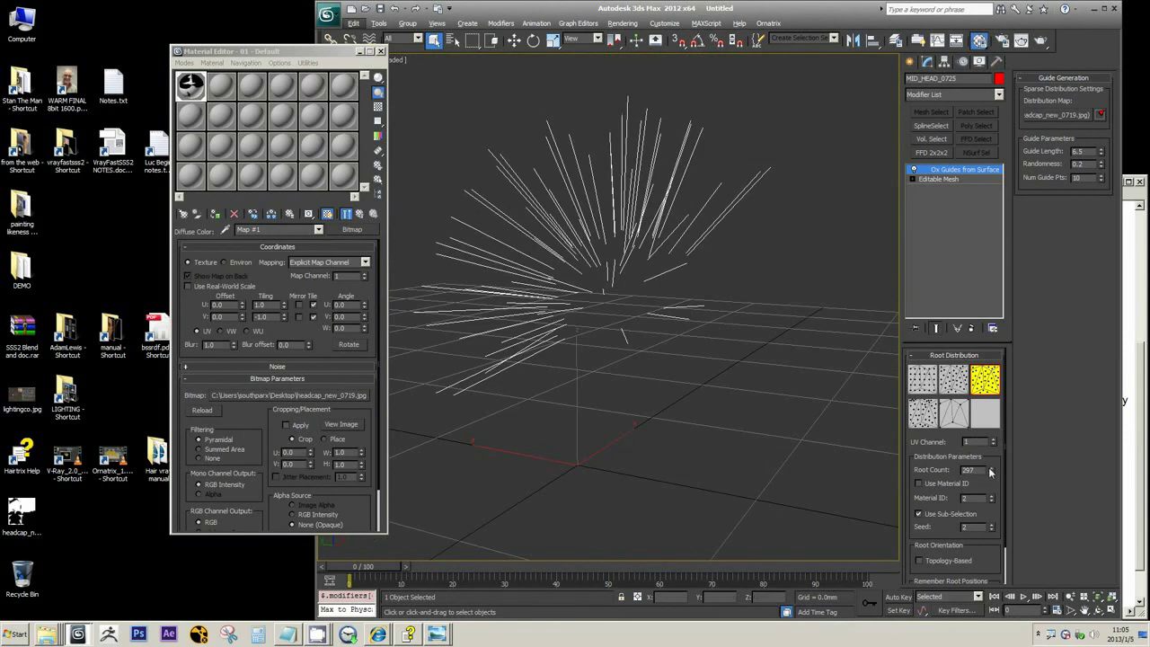
{"action": "scroll", "coordinate": [687, 355], "scroll_direction": "up", "scroll_amount": 6}
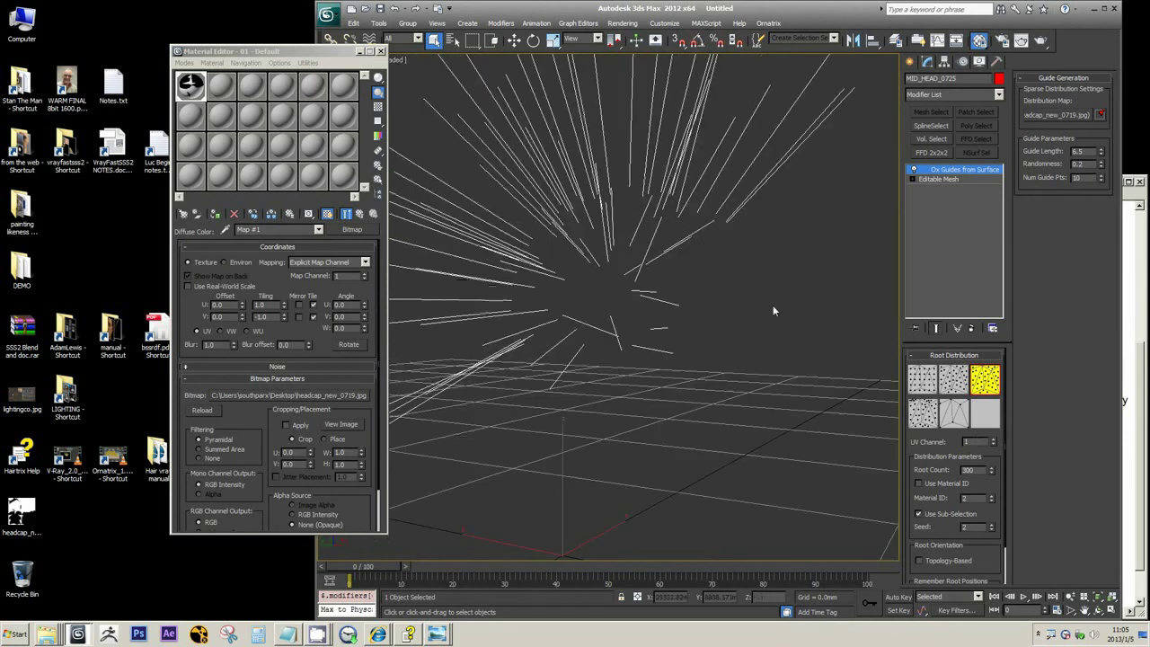
{"action": "scroll", "coordinate": [773, 305], "scroll_direction": "down", "scroll_amount": 3}
{"action": "middle_click_drag", "start_coordinate": [773, 305], "coordinate": [693, 314], "text": "alt"}
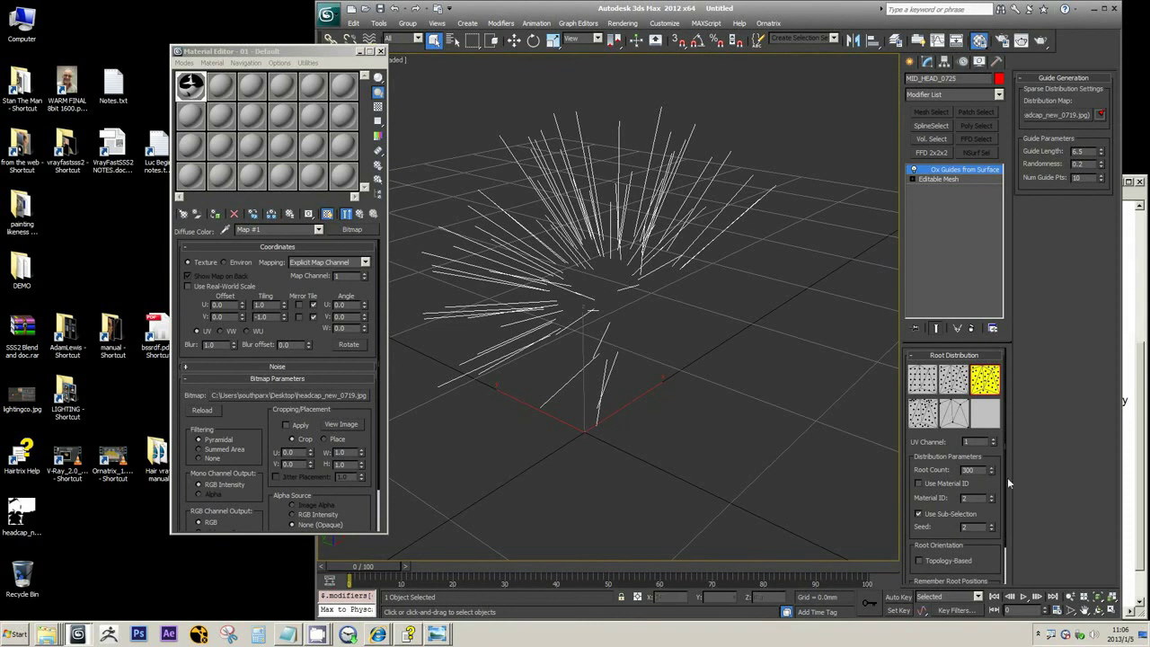
- Add an Ox Edit Guides modifier above Ox Guides from Surface on the head
{"action": "left_click", "coordinate": [999, 94]}
{"action": "left_click_drag", "start_coordinate": [1001, 126], "coordinate": [996, 245]}
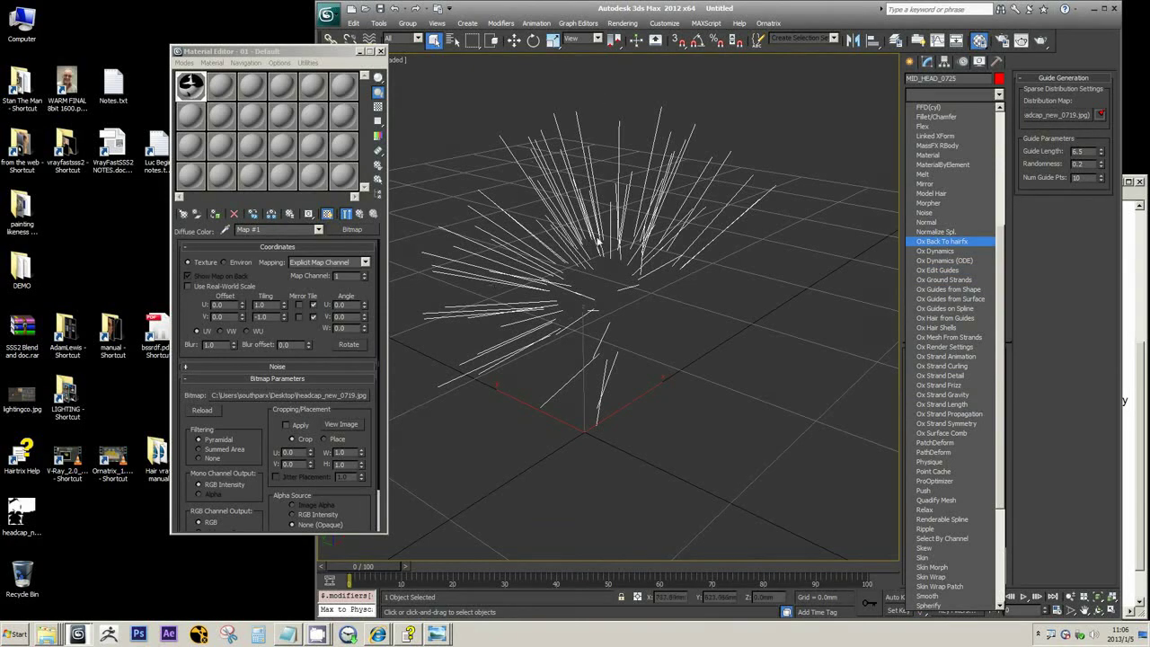
{"action": "left_click", "coordinate": [968, 298]}
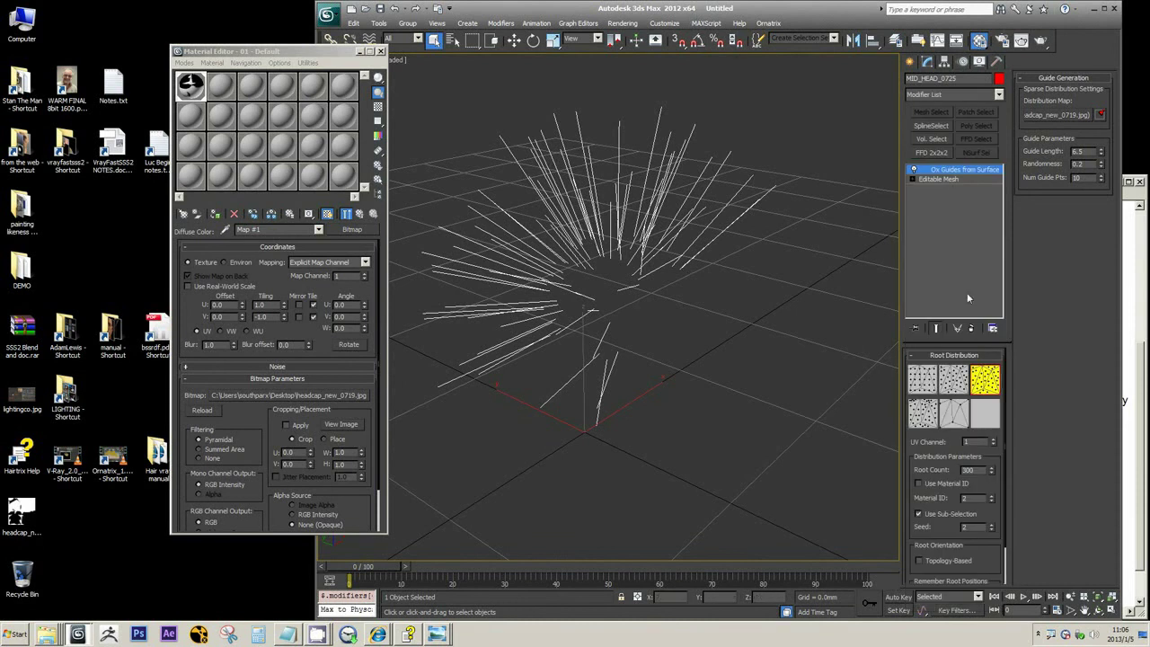
{"action": "middle_click_drag", "start_coordinate": [696, 248], "coordinate": [718, 230], "text": "alt"}
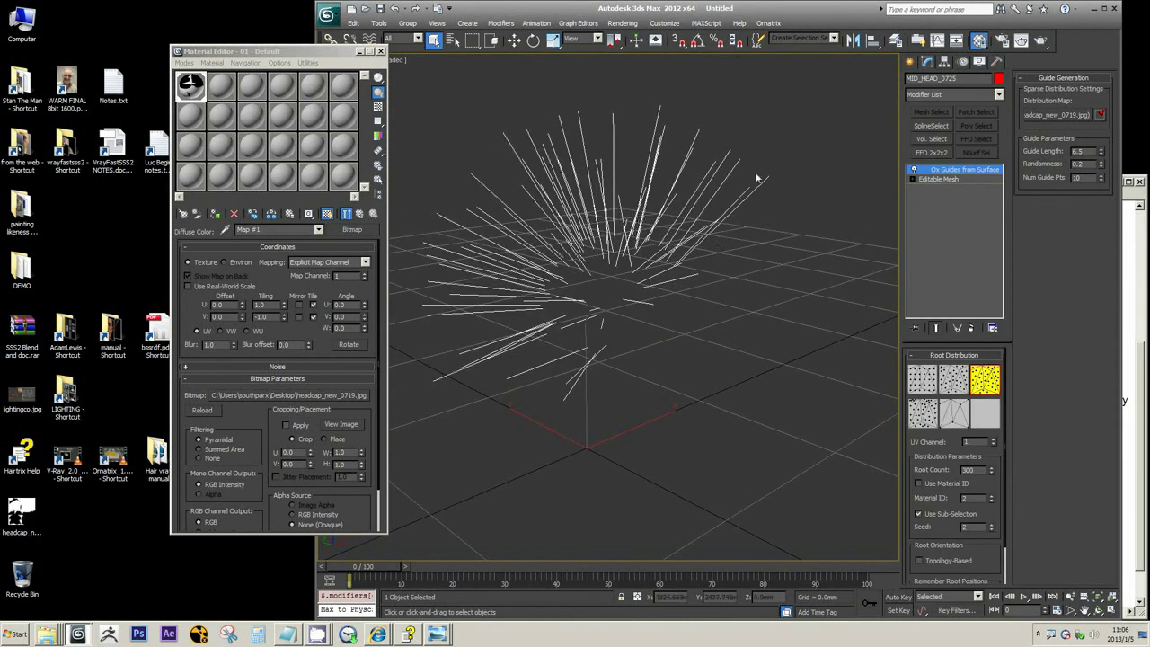
{"action": "left_click", "coordinate": [948, 92]}
{"action": "scroll", "coordinate": [1000, 456], "scroll_direction": "down", "scroll_amount": 5}
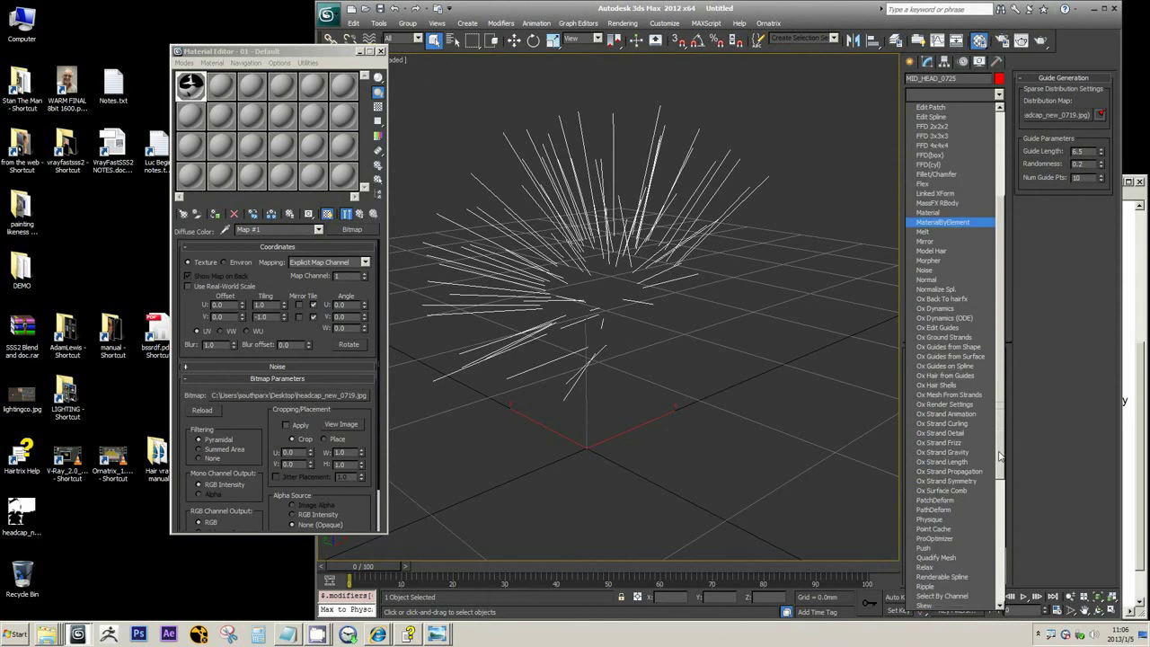
{"action": "scroll", "coordinate": [1000, 457], "scroll_direction": "down", "scroll_amount": 2}
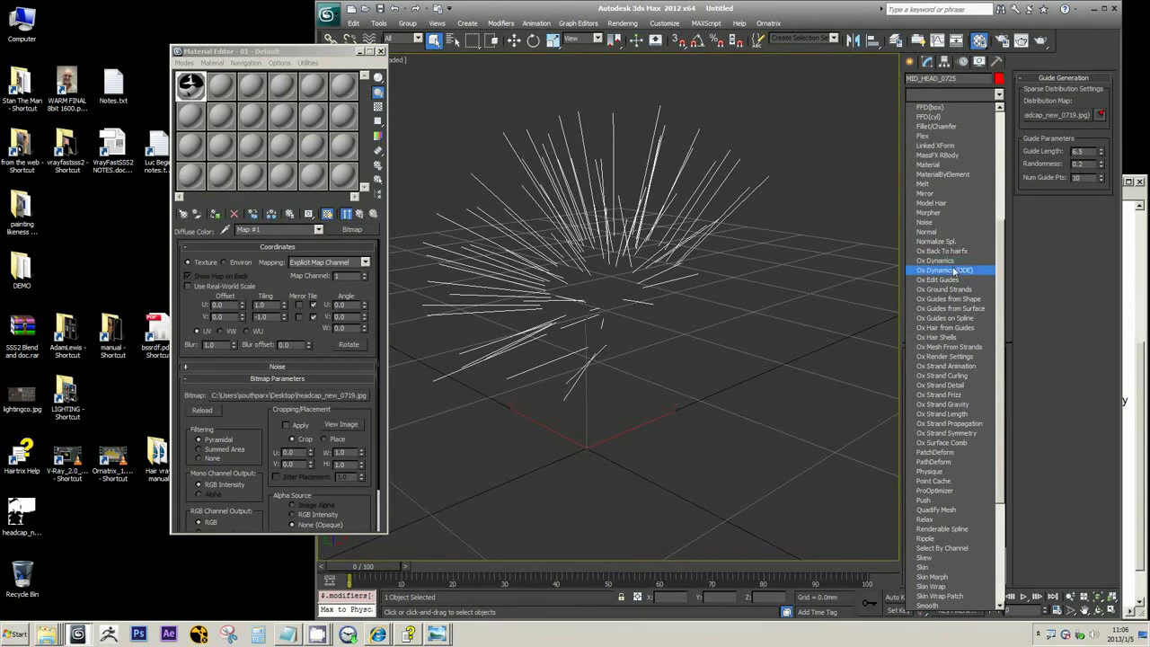
{"action": "left_click", "coordinate": [933, 281]}
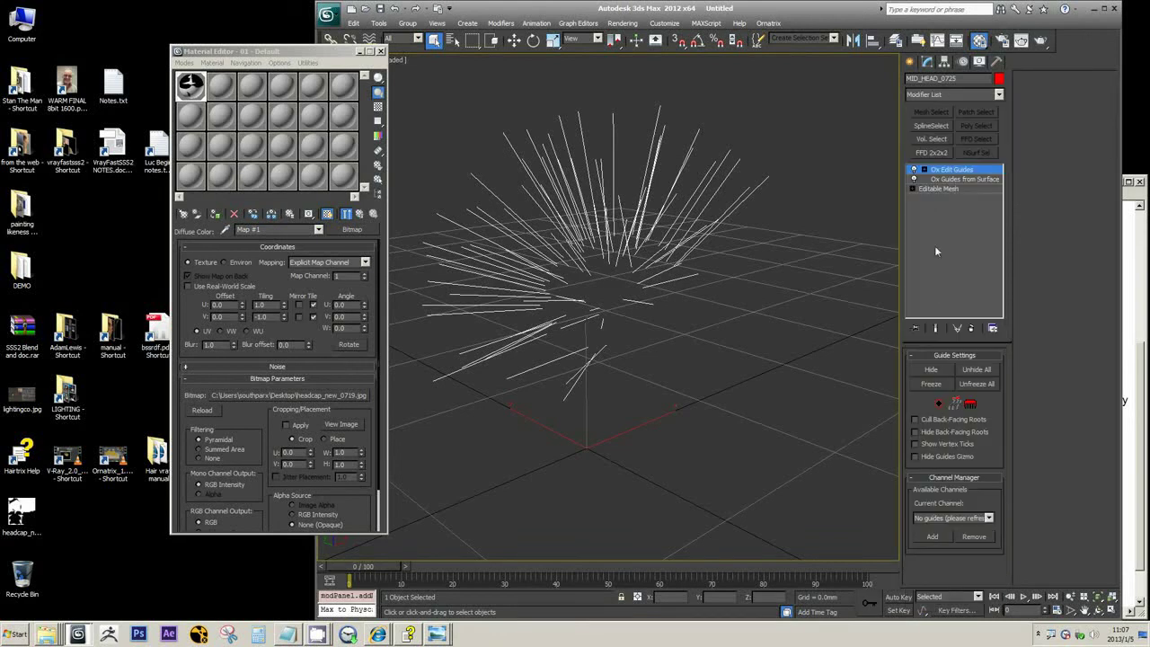
- Look through the roots, strands and brush modes of Ox Edit Guides, ending with a close view of the strand tips
{"action": "left_click", "coordinate": [951, 179]}
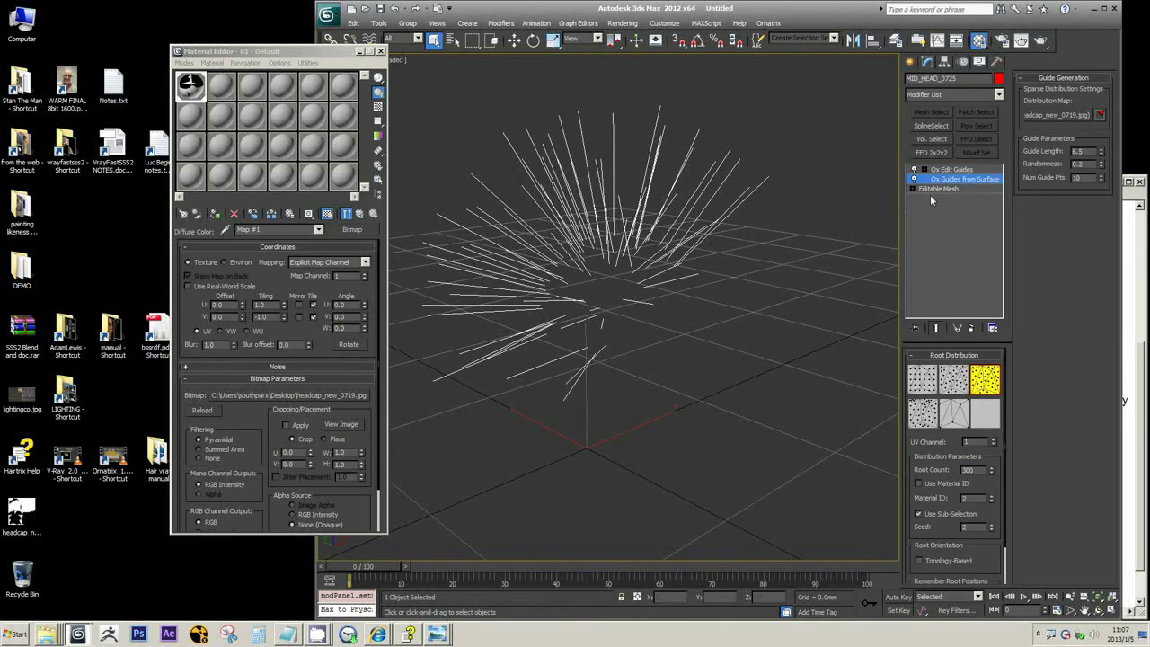
{"action": "left_click", "coordinate": [954, 169]}
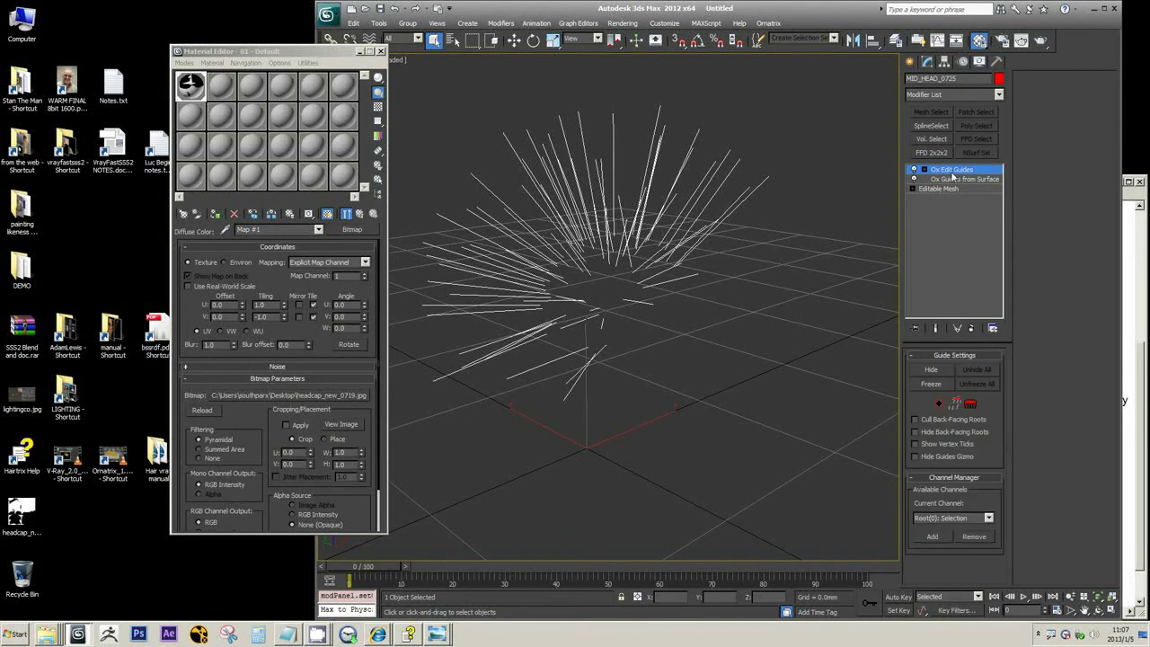
{"action": "left_click", "coordinate": [939, 404]}
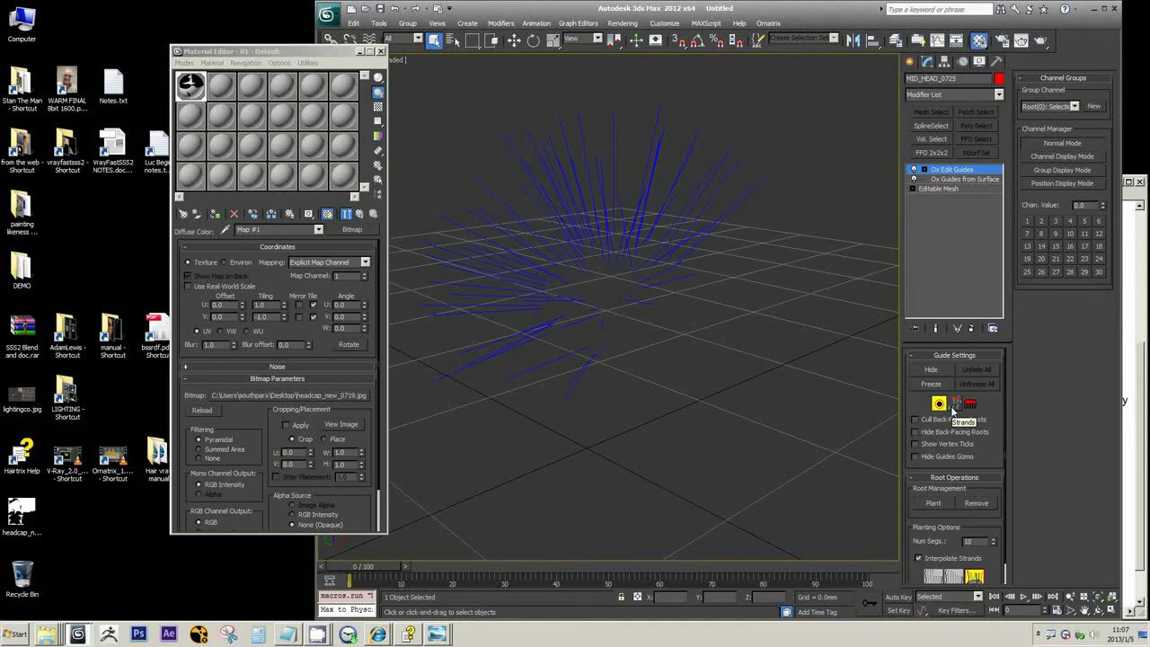
{"action": "left_click", "coordinate": [956, 405]}
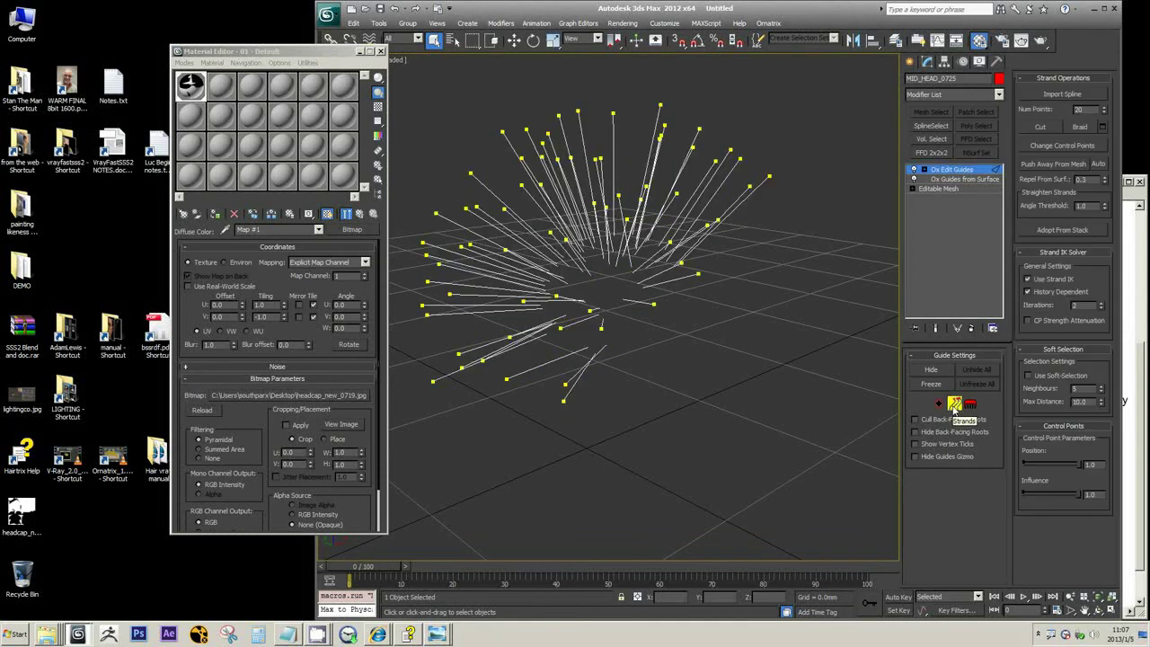
{"action": "left_click", "coordinate": [970, 405]}
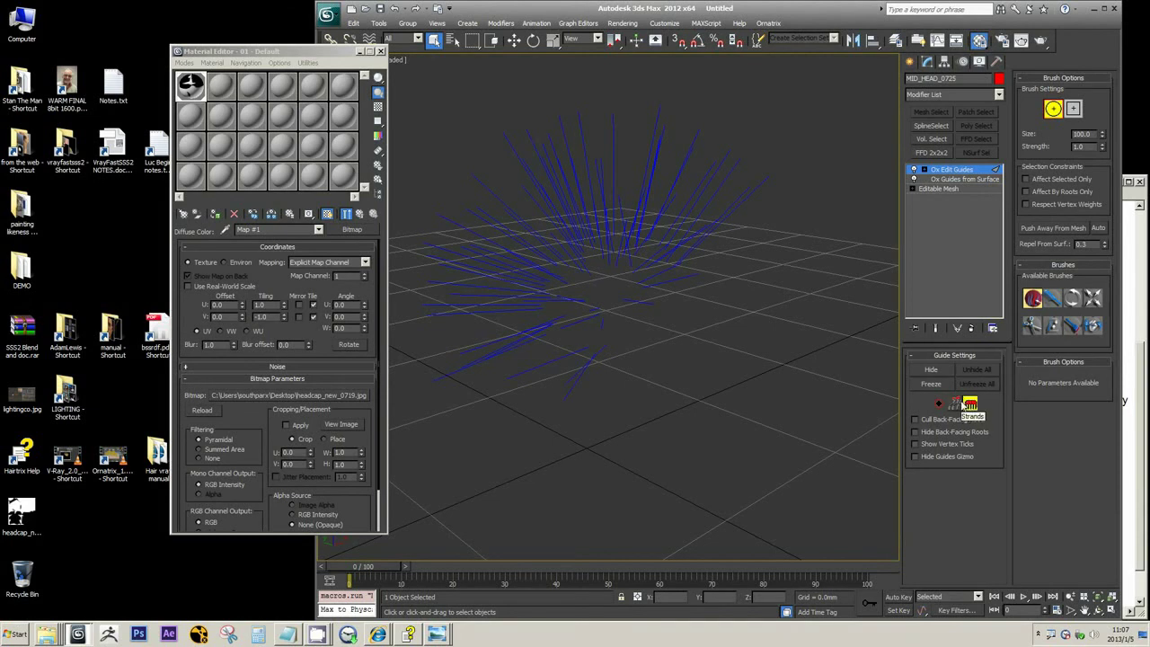
{"action": "left_click", "coordinate": [970, 404]}
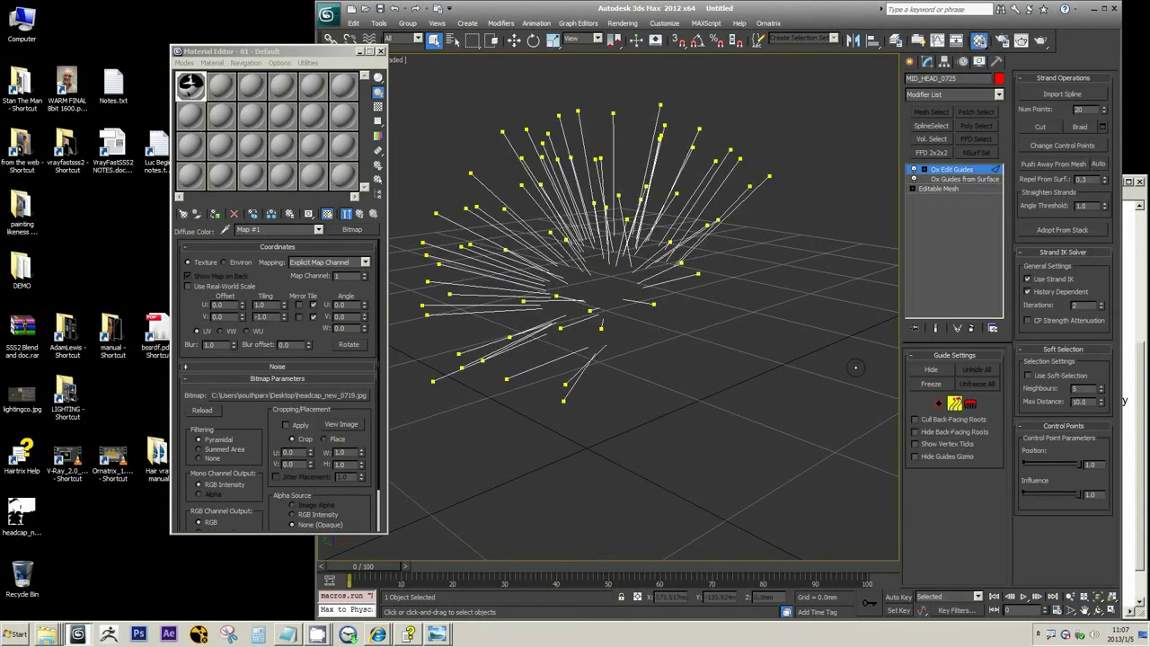
{"action": "middle_click_drag", "start_coordinate": [763, 312], "coordinate": [778, 149], "text": "alt"}
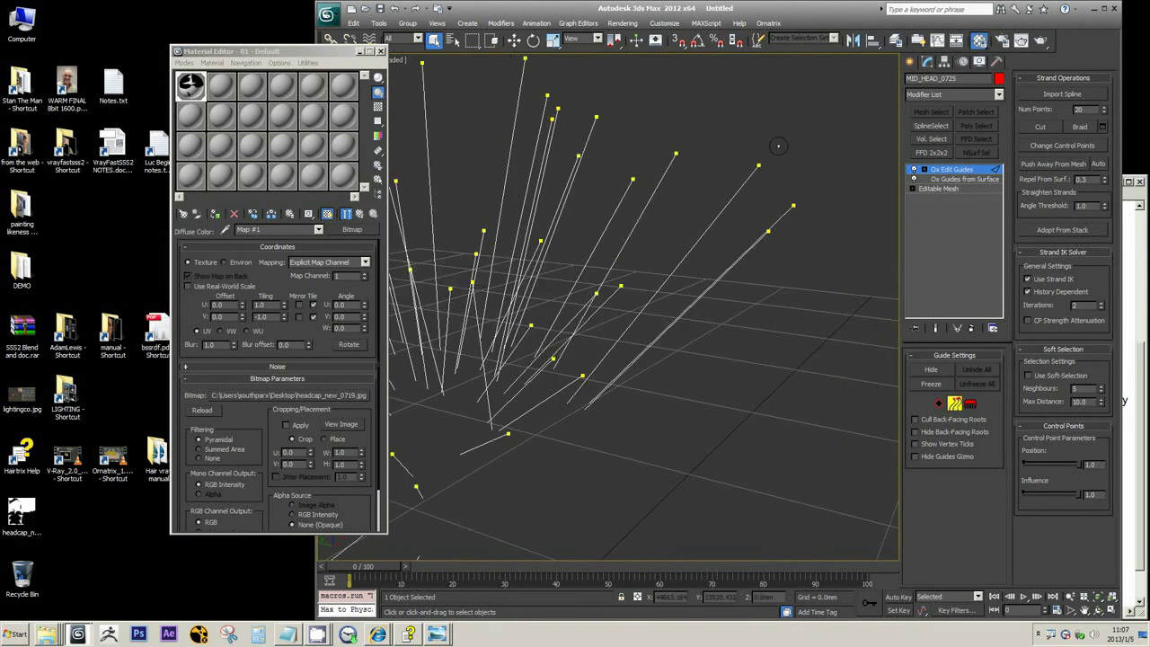
- With two outer guide strands selected, compare the roots, strands and brush modes and return to strands mode
{"action": "left_click", "coordinate": [970, 404]}
{"action": "left_click", "coordinate": [939, 404]}
{"action": "left_click", "coordinate": [956, 404]}
{"action": "left_click", "coordinate": [939, 404]}
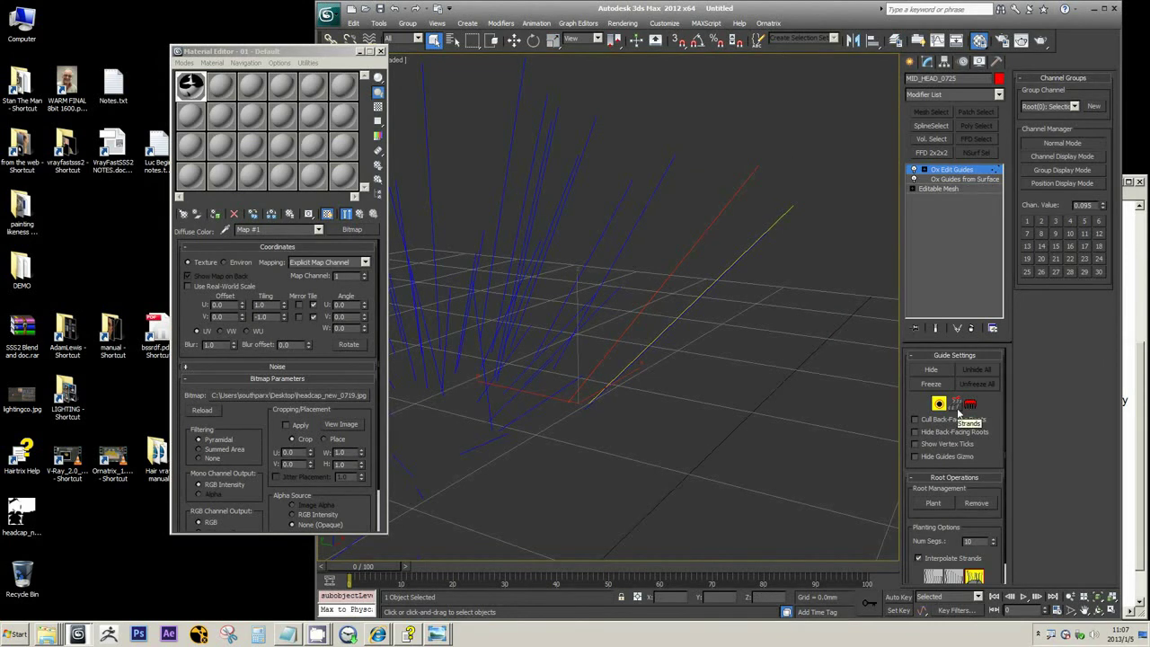
{"action": "left_click", "coordinate": [958, 410]}
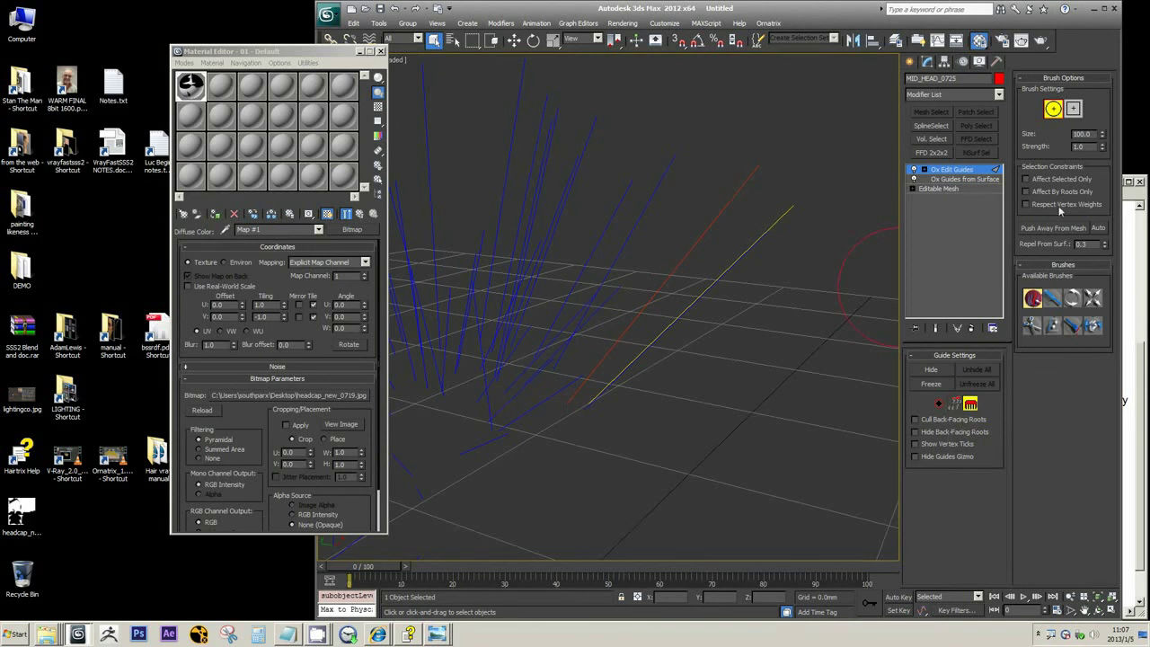
{"action": "left_click", "coordinate": [956, 405]}
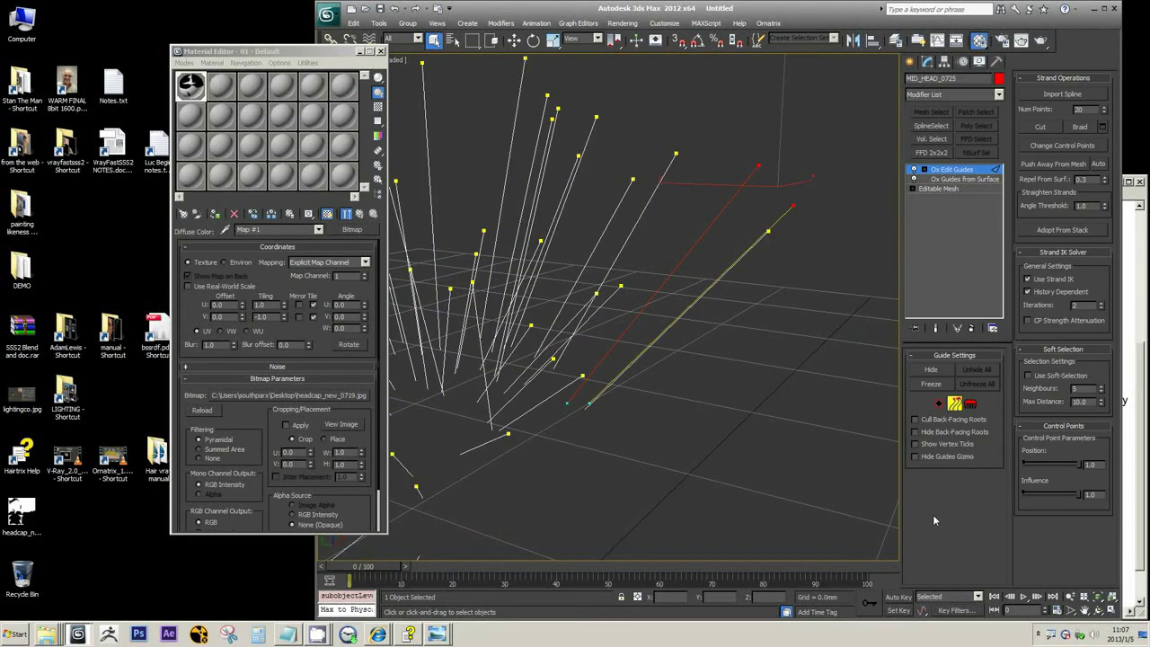
- Show the vertex ticks and move the two selected strand tips downward to bend both guides
{"action": "left_click", "coordinate": [940, 445]}
{"action": "key", "text": "w"}
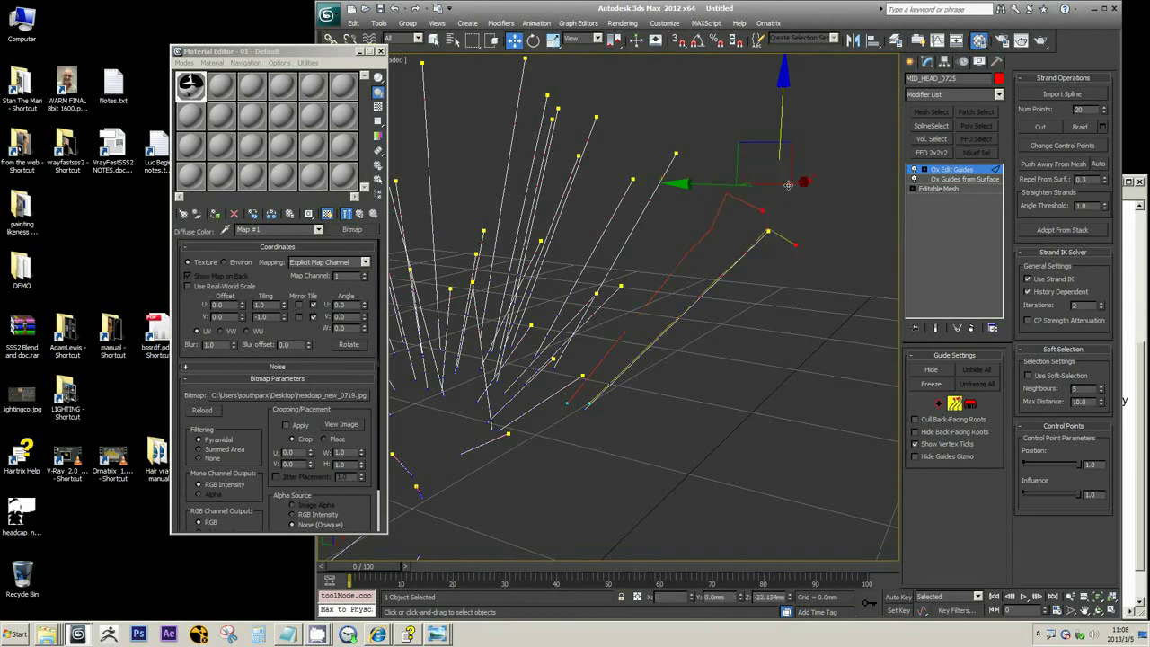
{"action": "left_click_drag", "start_coordinate": [781, 135], "coordinate": [846, 261]}
{"action": "left_click", "coordinate": [837, 271]}
{"action": "middle_click_drag", "start_coordinate": [835, 272], "coordinate": [843, 260], "text": "alt"}
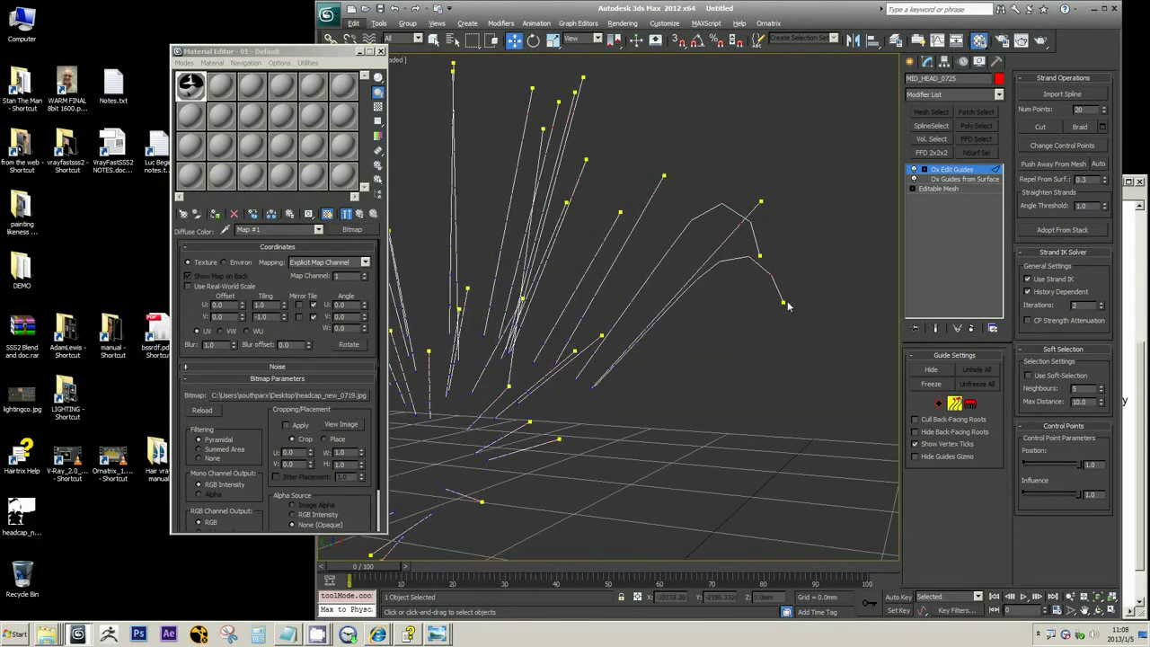
- Select only the lower of the two bent guides by its tip control point
{"action": "left_click", "coordinate": [776, 307]}
{"action": "left_click_drag", "start_coordinate": [775, 308], "coordinate": [773, 310]}
{"action": "left_click", "coordinate": [826, 279]}
{"action": "left_click_drag", "start_coordinate": [824, 280], "coordinate": [763, 320]}
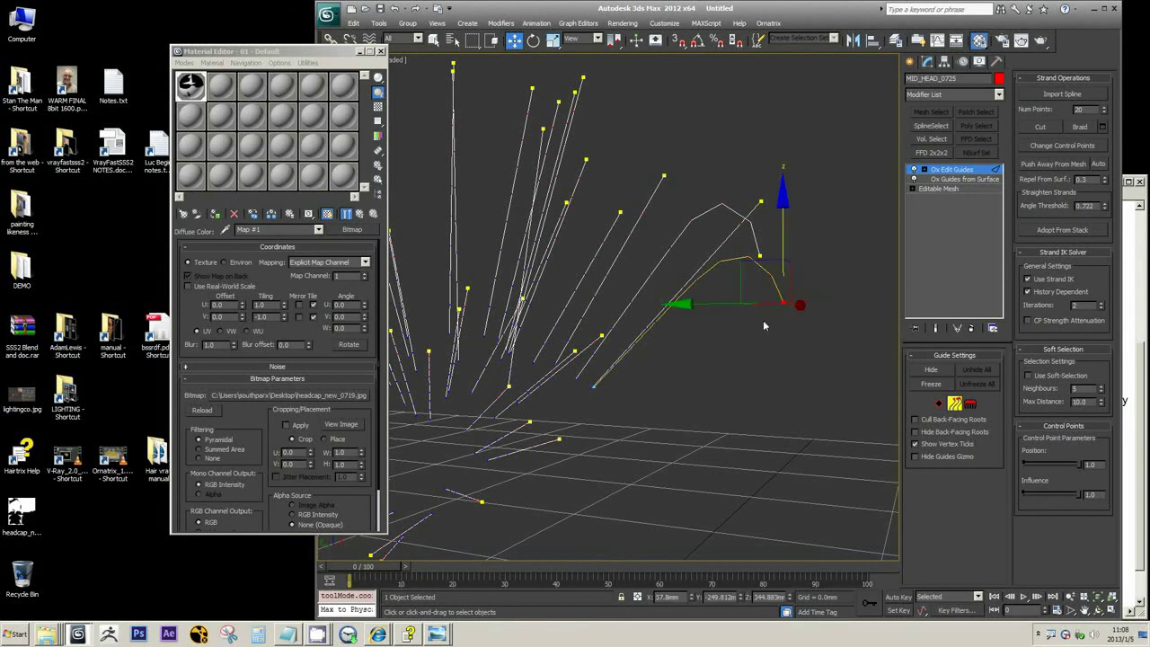
{"action": "left_click", "coordinate": [830, 274]}
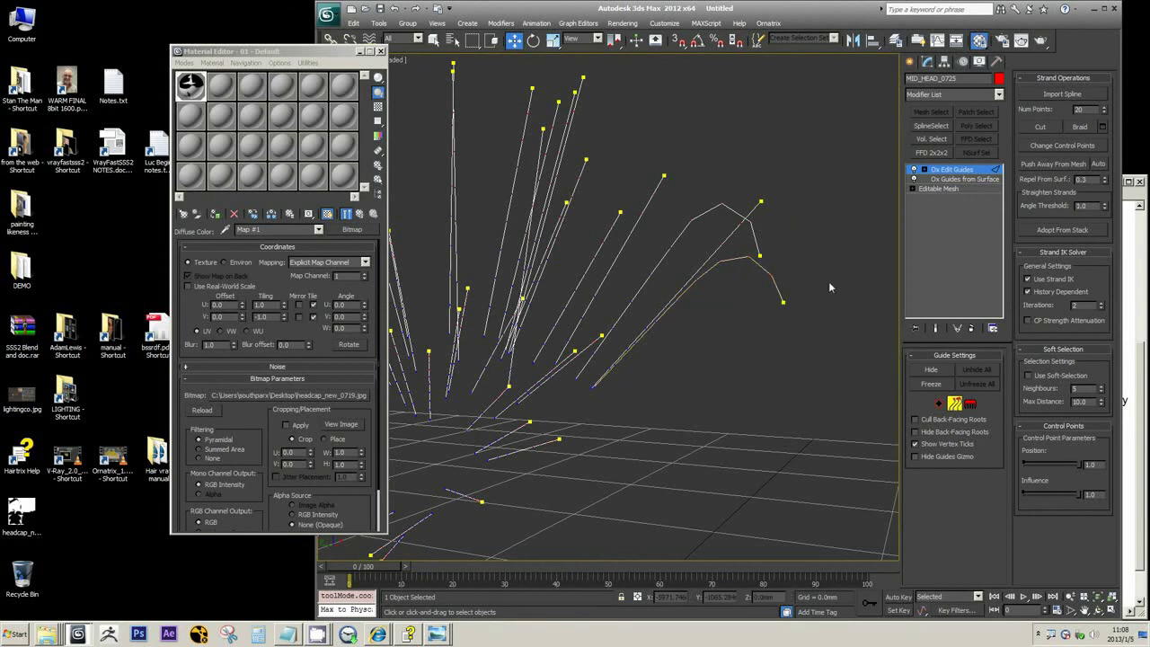
{"action": "left_click_drag", "start_coordinate": [829, 282], "coordinate": [764, 338]}
{"action": "middle_click_drag", "start_coordinate": [764, 338], "coordinate": [770, 321], "text": "alt"}
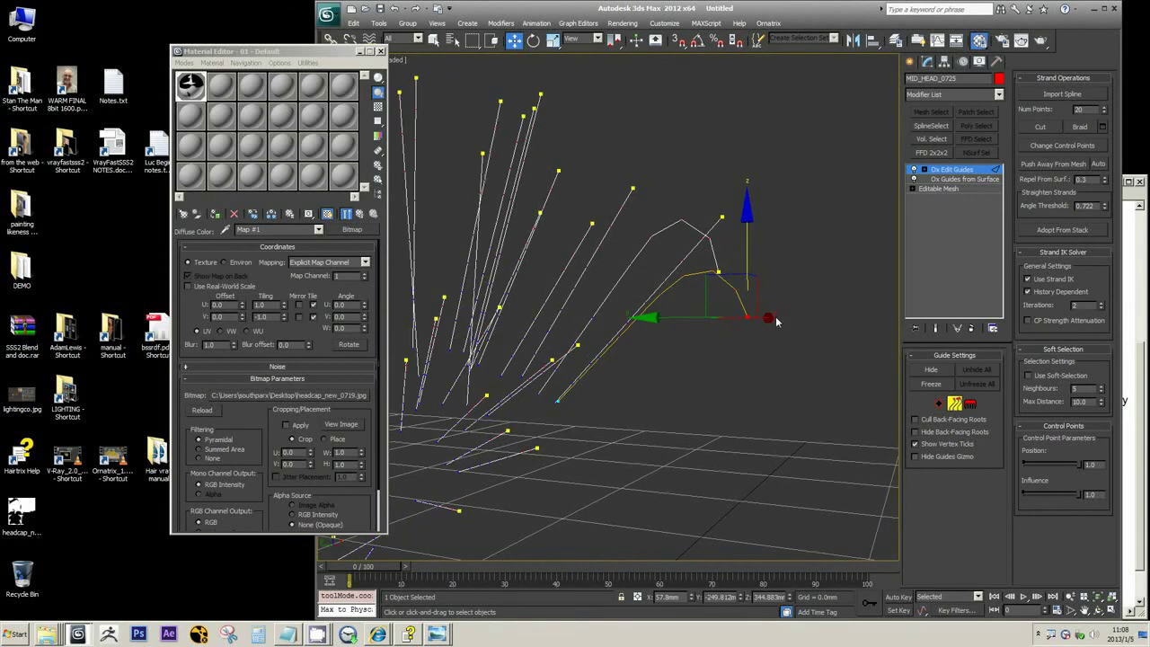
- Inspect the selected bent guide in roots mode, then return to strands mode with its tip selected
{"action": "left_click", "coordinate": [940, 405]}
{"action": "middle_click_drag", "start_coordinate": [674, 400], "coordinate": [901, 453], "text": "alt"}
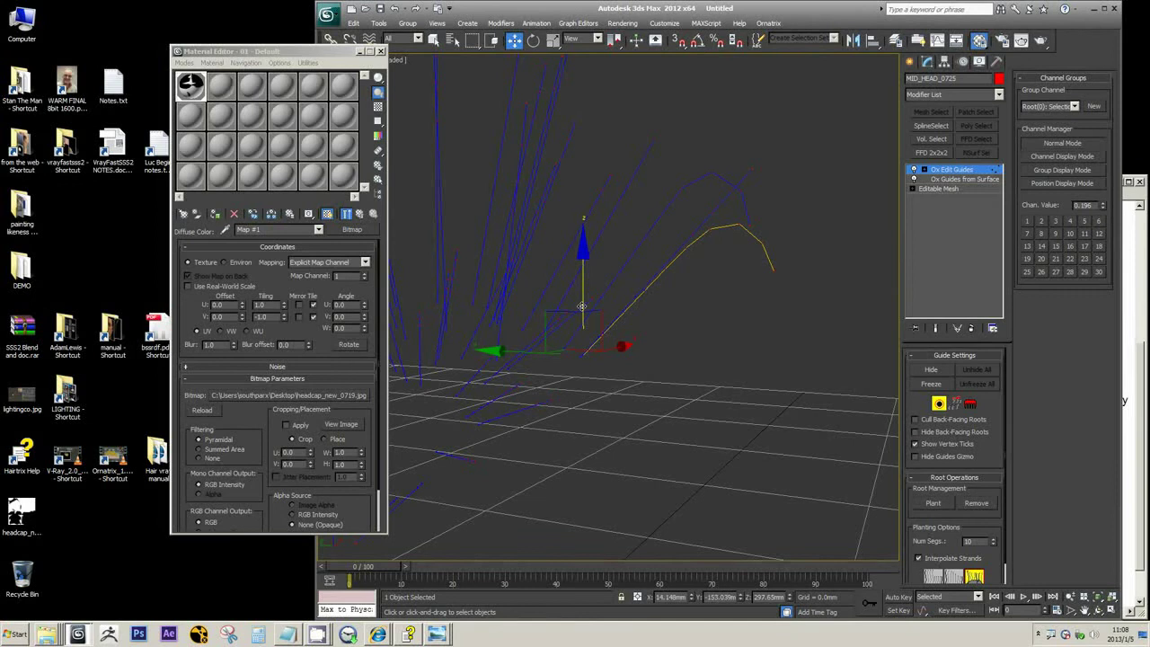
{"action": "left_click", "coordinate": [955, 403]}
{"action": "left_click", "coordinate": [811, 285]}
{"action": "left_click_drag", "start_coordinate": [796, 298], "coordinate": [763, 259]}
{"action": "middle_click_drag", "start_coordinate": [791, 266], "coordinate": [872, 274], "text": "alt"}
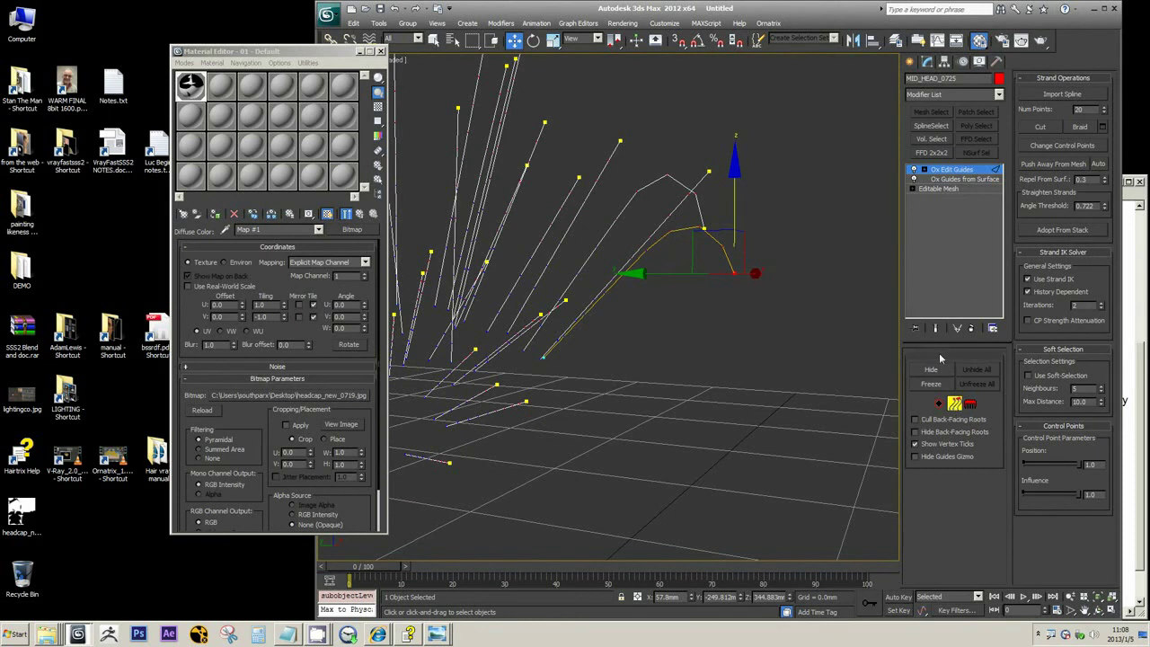
- Reselect the lower bent guide's tip and pull it outward, away from the other strands, checking the shape from different angles
{"action": "left_click", "coordinate": [781, 417]}
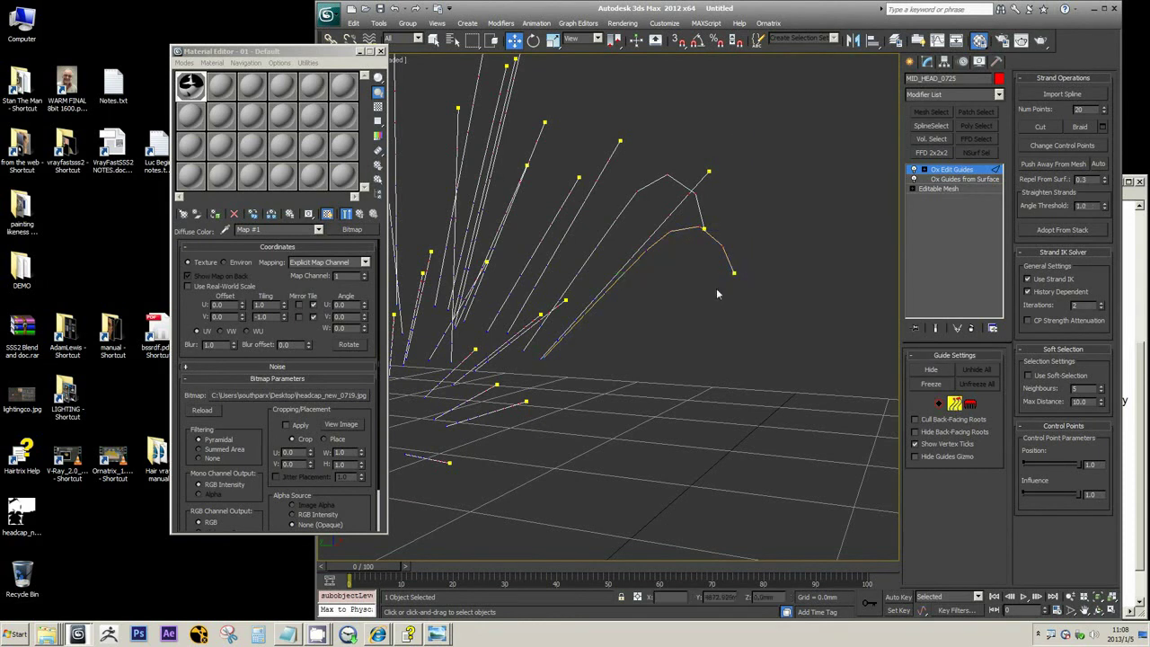
{"action": "left_click_drag", "start_coordinate": [716, 287], "coordinate": [765, 259]}
{"action": "middle_click_drag", "start_coordinate": [764, 259], "coordinate": [739, 287], "text": "alt"}
{"action": "left_click_drag", "start_coordinate": [739, 288], "coordinate": [809, 341]}
{"action": "scroll", "coordinate": [763, 377], "scroll_direction": "down", "scroll_amount": 4}
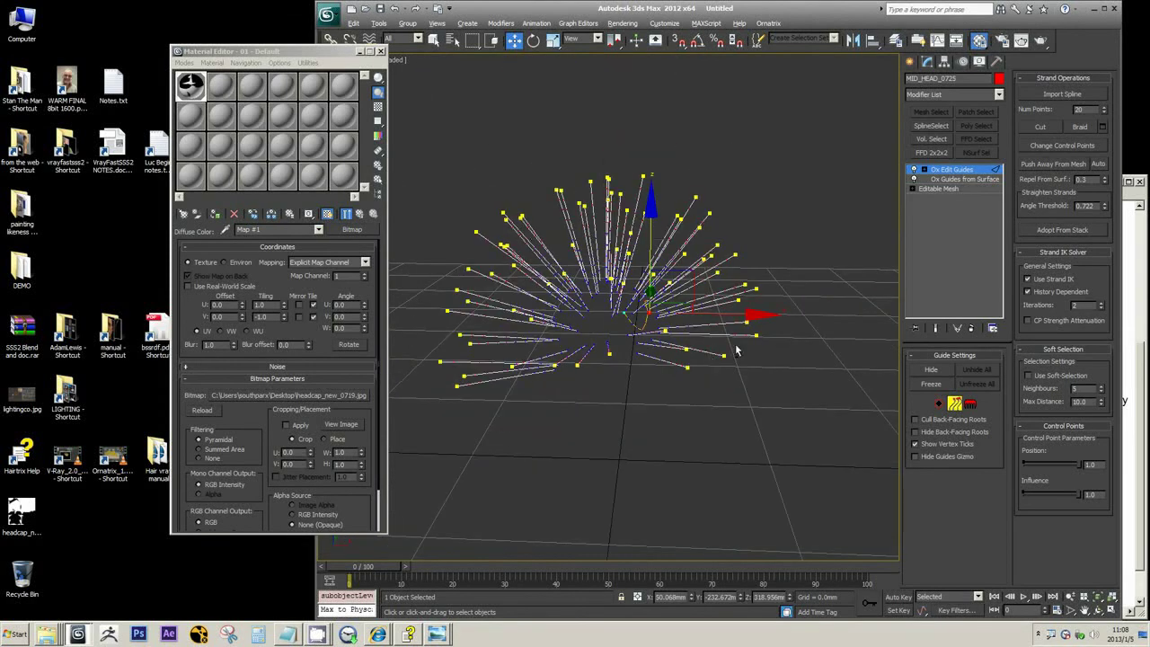
{"action": "middle_click_drag", "start_coordinate": [764, 378], "coordinate": [742, 324], "text": "alt"}
{"action": "scroll", "coordinate": [630, 326], "scroll_direction": "up", "scroll_amount": 5}
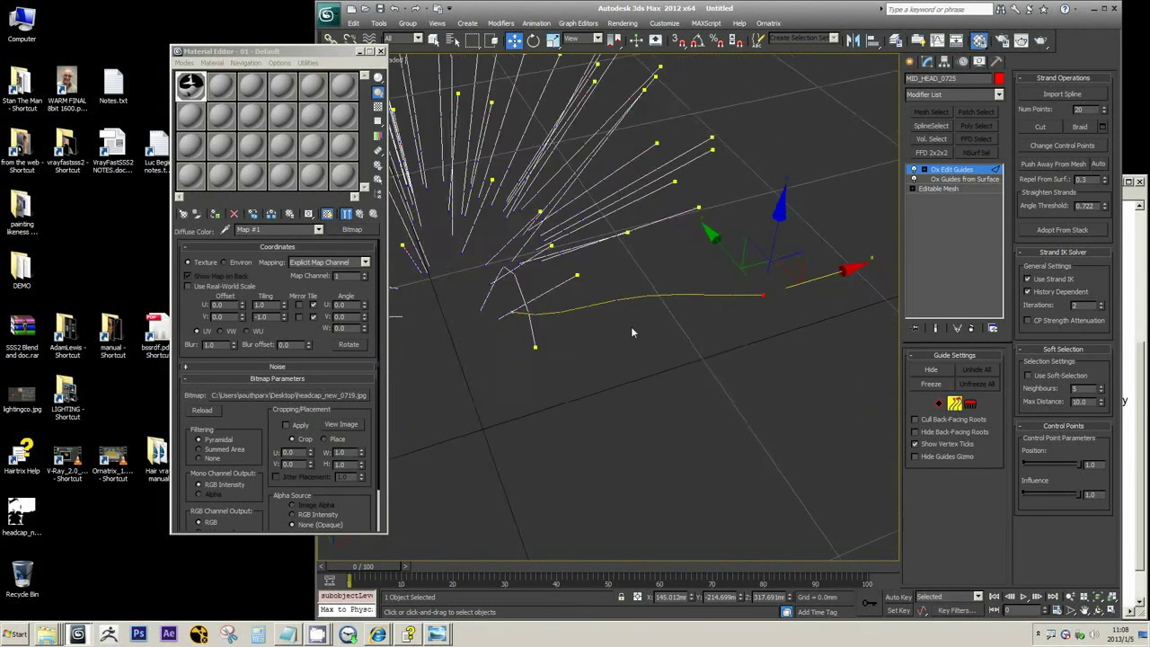
- Review the guide generation settings of Ox Guides from Surface, including Num Guide Pts, then return to the Ox Edit Guides level
{"action": "left_click", "coordinate": [964, 179]}
{"action": "middle_click_drag", "start_coordinate": [706, 241], "coordinate": [735, 225]}
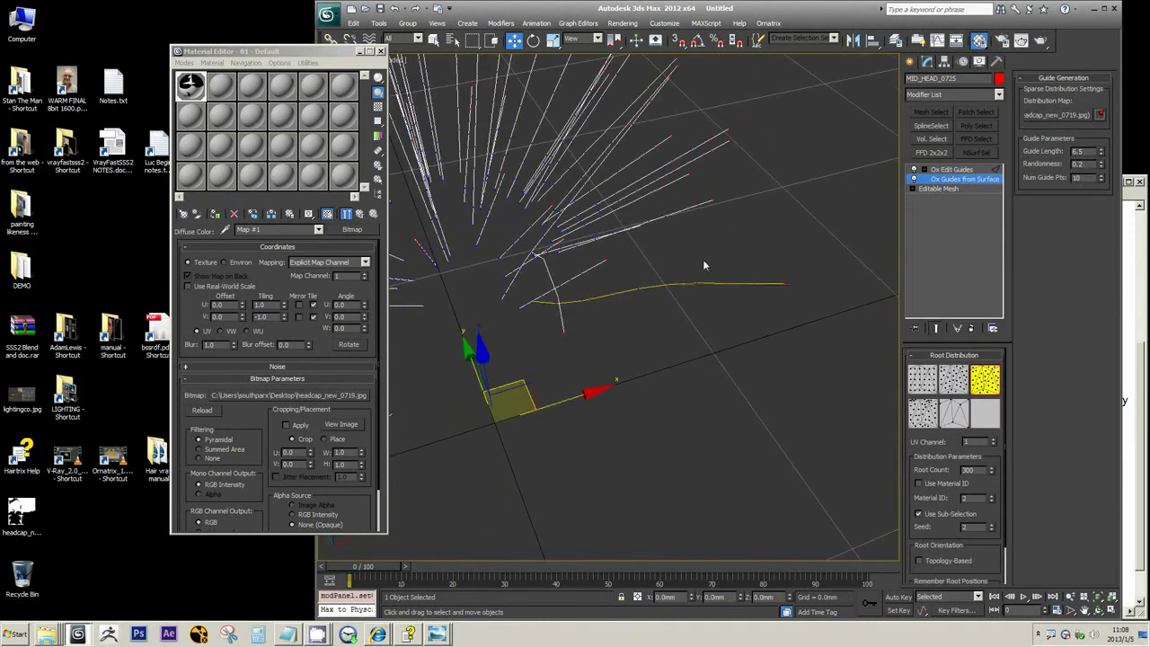
{"action": "middle_click_drag", "start_coordinate": [704, 265], "coordinate": [732, 252], "text": "alt"}
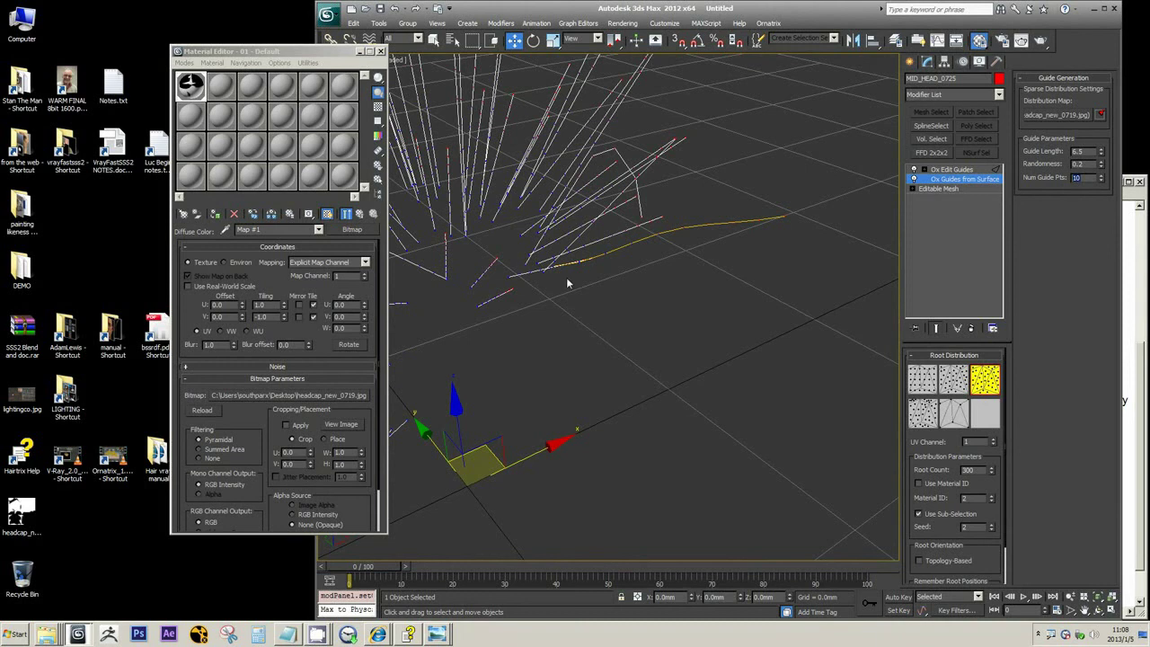
{"action": "middle_click_drag", "start_coordinate": [765, 233], "coordinate": [688, 333], "text": "alt"}
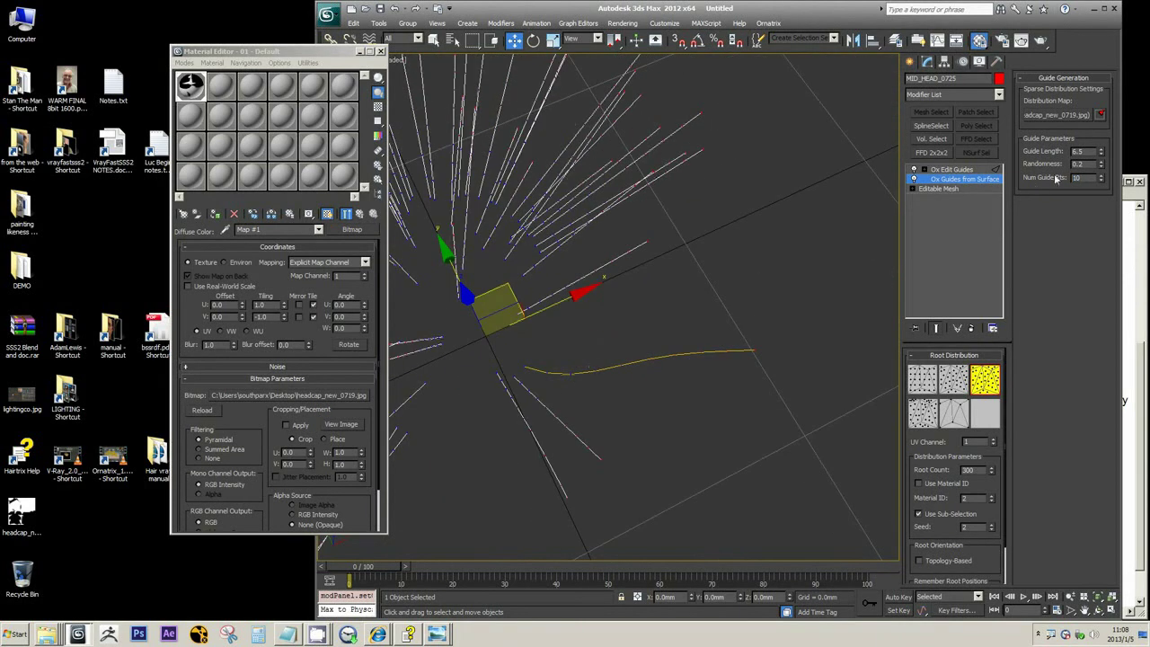
{"action": "left_click", "coordinate": [954, 171]}
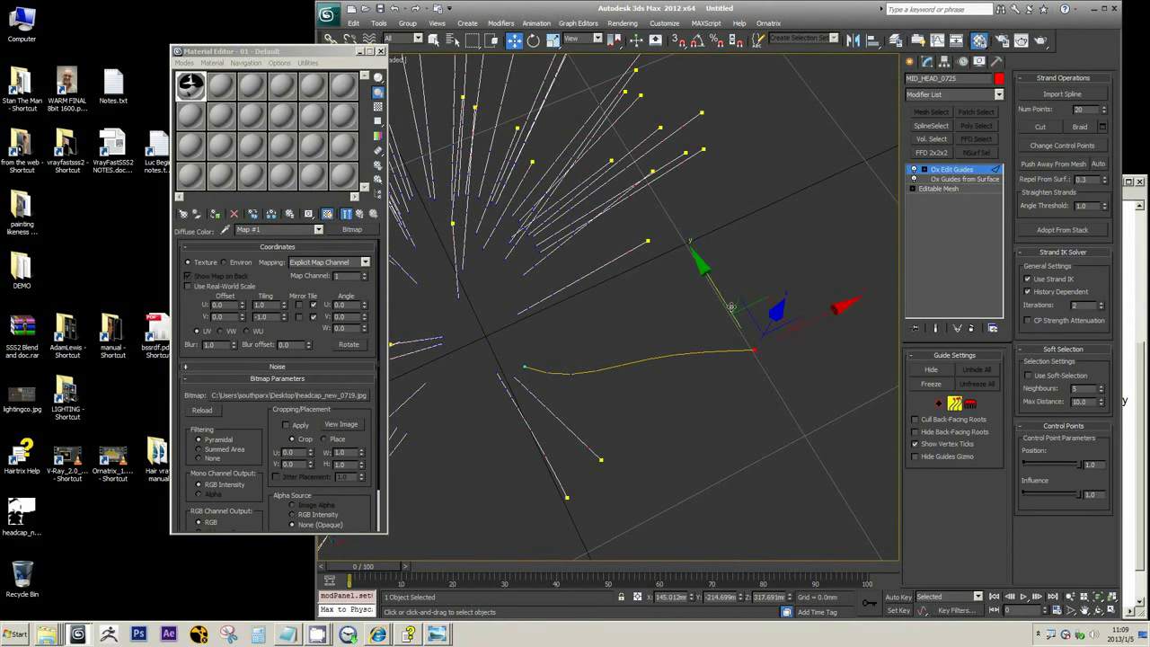
- Move the selected strand's tip around and back towards the other guides to curl its end, then leave strand editing
{"action": "left_click_drag", "start_coordinate": [719, 287], "coordinate": [726, 376]}
{"action": "mouse_move", "coordinate": [725, 376]}
{"action": "middle_mouse_down", "text": "alt"}
{"action": "mouse_move", "coordinate": [728, 310]}
{"action": "mouse_move", "coordinate": [726, 378]}
{"action": "middle_mouse_up", "text": "alt"}
{"action": "left_click_drag", "start_coordinate": [683, 347], "coordinate": [618, 248]}
{"action": "left_click", "coordinate": [812, 331]}
{"action": "left_click", "coordinate": [791, 299]}
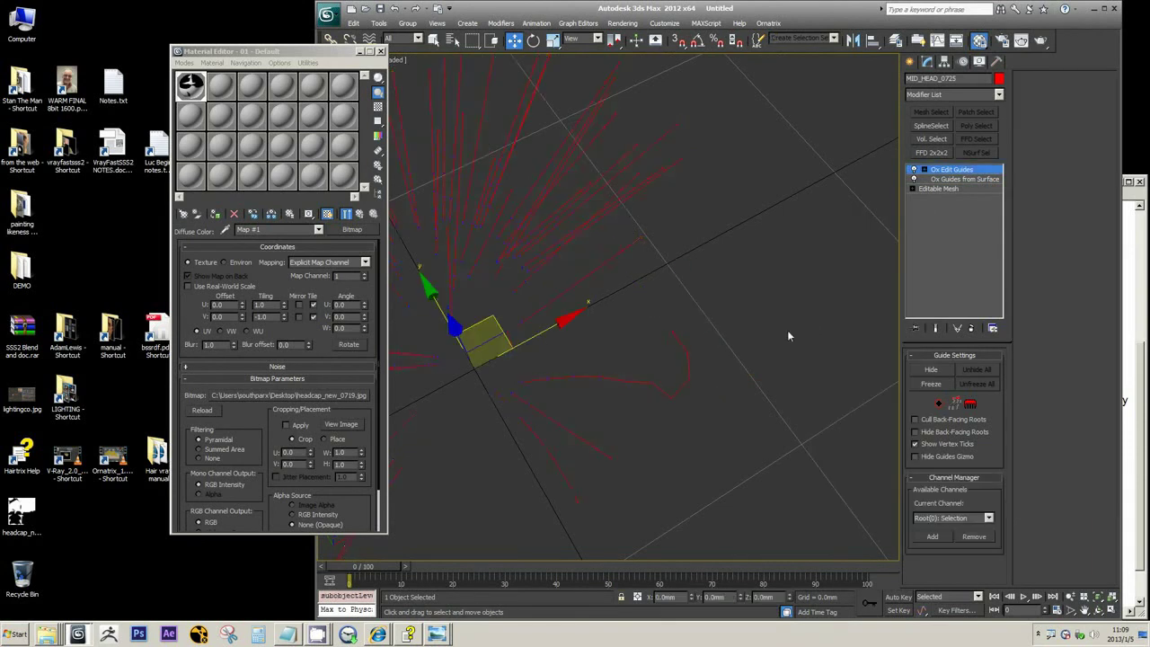
- Draw a two-point spline line with a curved end in the empty area beside the head guides
{"action": "middle_click_drag", "start_coordinate": [786, 336], "coordinate": [822, 254]}
{"action": "left_click", "coordinate": [910, 62]}
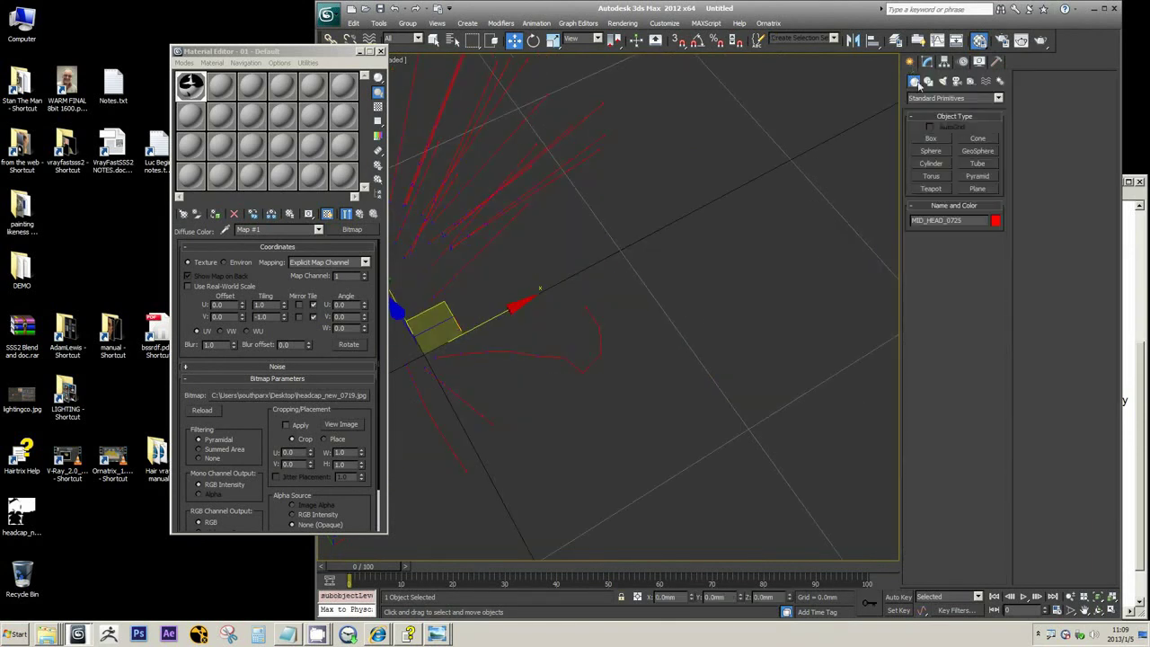
{"action": "left_click", "coordinate": [929, 82]}
{"action": "left_click", "coordinate": [931, 148]}
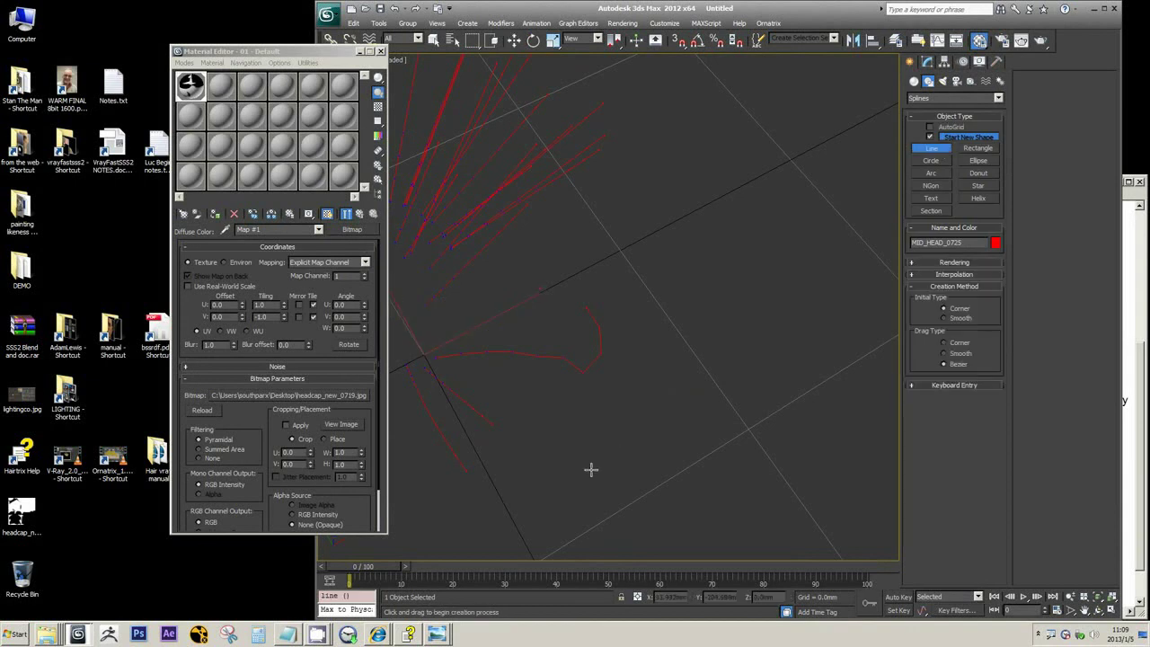
{"action": "left_click", "coordinate": [591, 469]}
{"action": "left_click", "coordinate": [836, 213]}
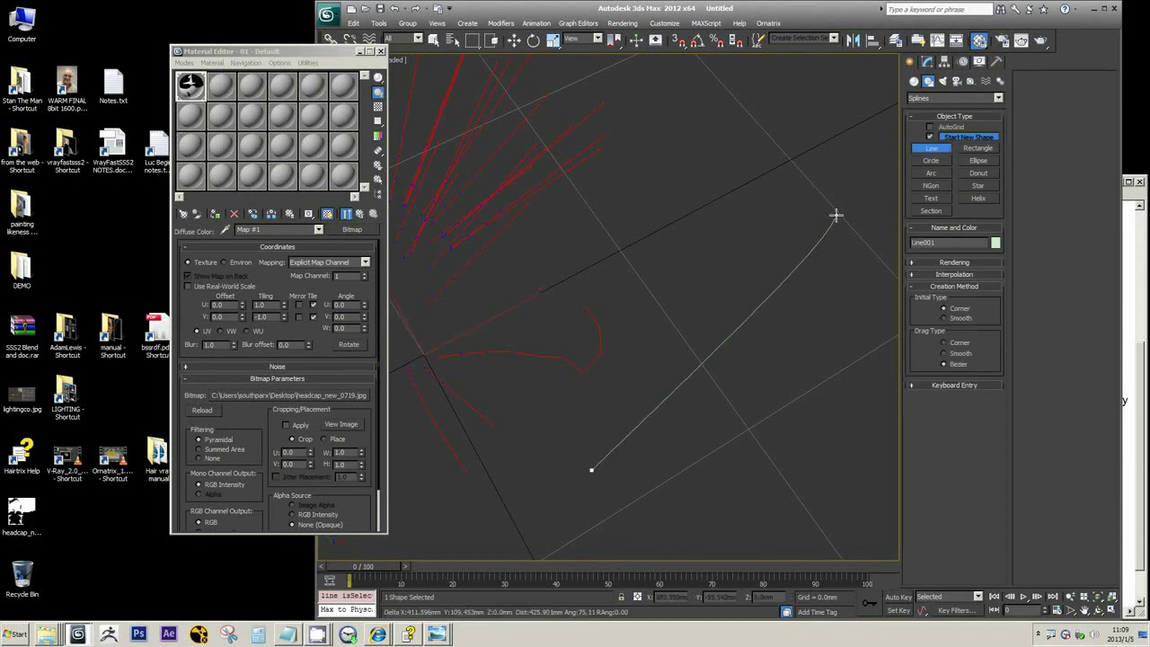
{"action": "right_click", "coordinate": [846, 263]}
- Set the new line's interpolation steps to 10
{"action": "key", "text": "w"}
{"action": "left_click", "coordinate": [928, 61]}
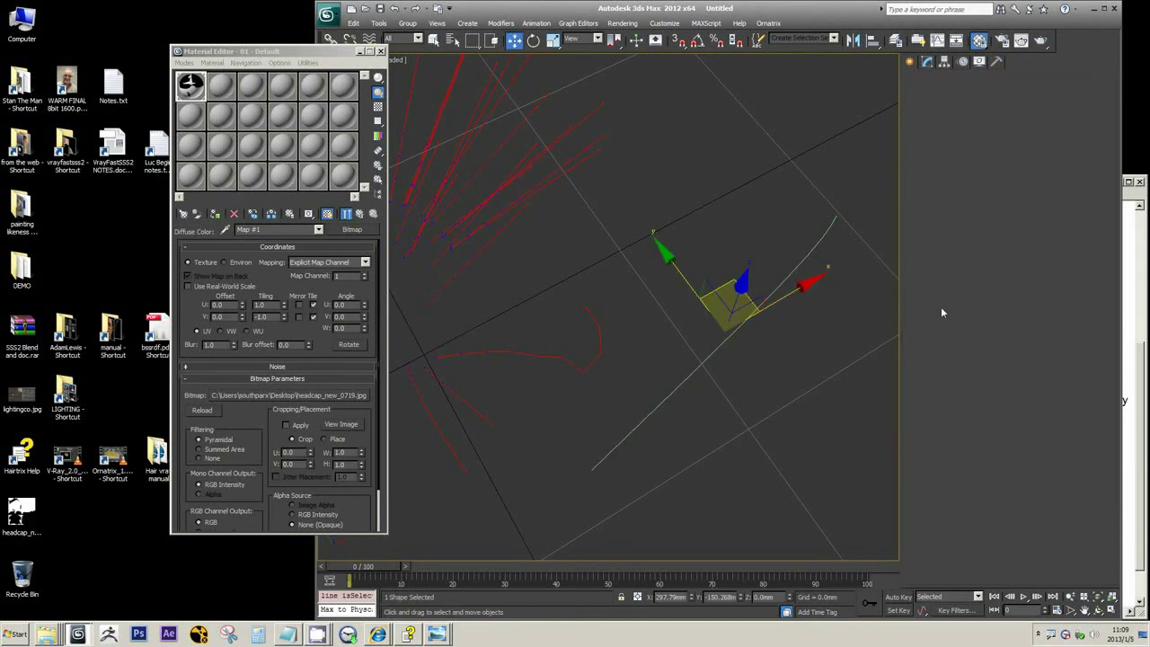
{"action": "left_click", "coordinate": [954, 367]}
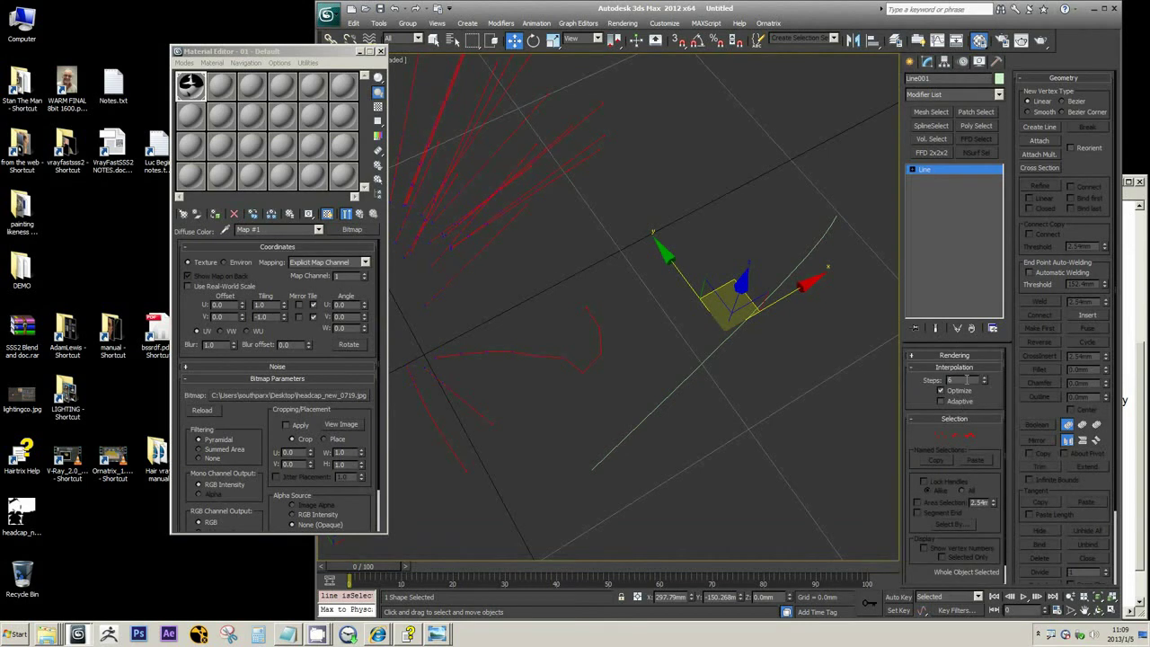
{"action": "type", "text": "10"}
{"action": "key", "text": "Return"}
- Enter vertex level on the line and refine it with ten extra vertices spread along its length
{"action": "key", "text": "1"}
{"action": "key", "text": "1"}
{"action": "key", "text": "1"}
{"action": "right_click", "coordinate": [863, 340]}
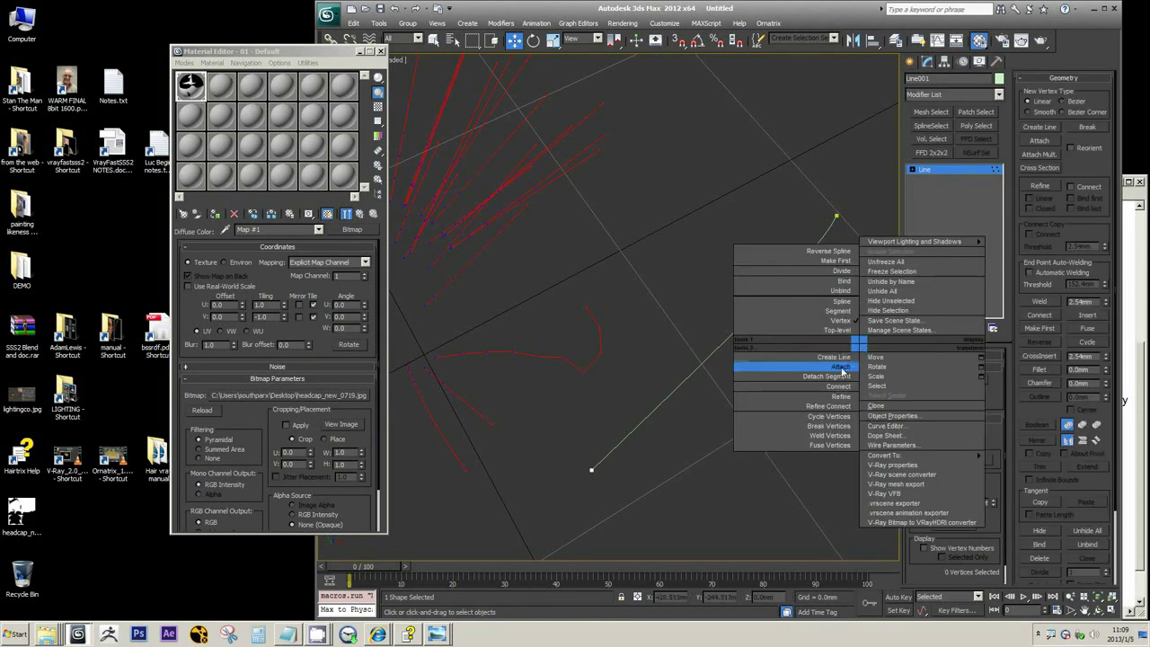
{"action": "left_click", "coordinate": [784, 399]}
{"action": "left_click", "coordinate": [615, 447]}
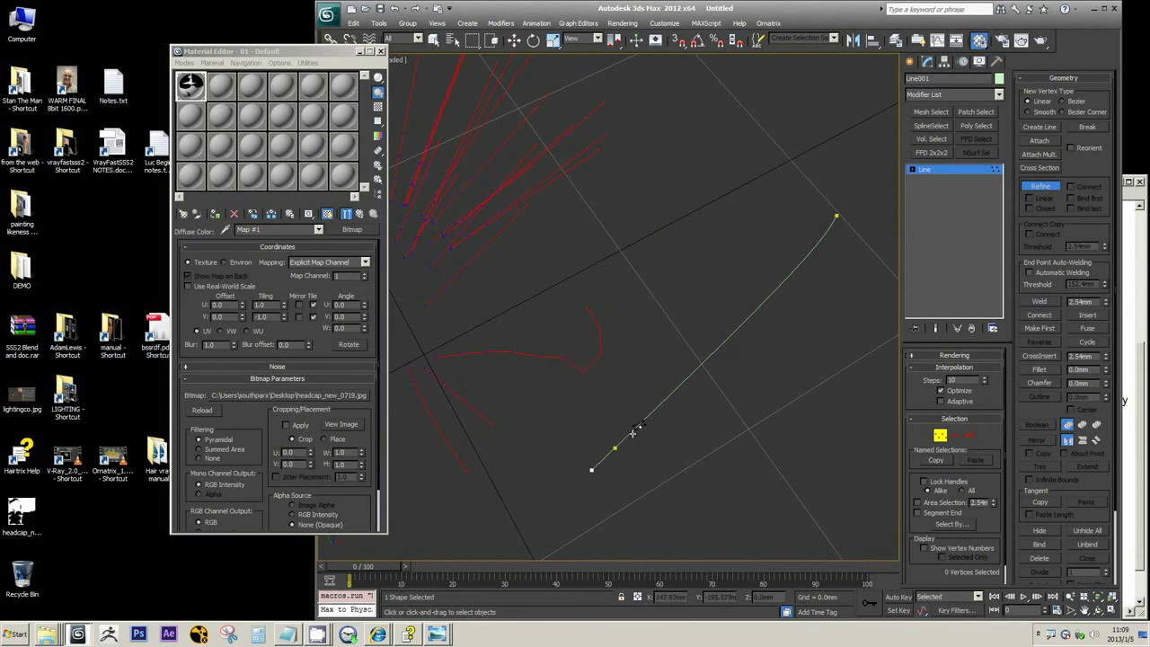
{"action": "left_click", "coordinate": [632, 433]}
{"action": "left_click", "coordinate": [652, 413]}
{"action": "left_click", "coordinate": [683, 382]}
{"action": "left_click", "coordinate": [707, 359]}
{"action": "left_click", "coordinate": [734, 332]}
{"action": "left_click", "coordinate": [759, 307]}
{"action": "left_click", "coordinate": [779, 286]}
{"action": "left_click", "coordinate": [798, 266]}
{"action": "left_click", "coordinate": [814, 246]}
{"action": "right_click", "coordinate": [814, 246]}
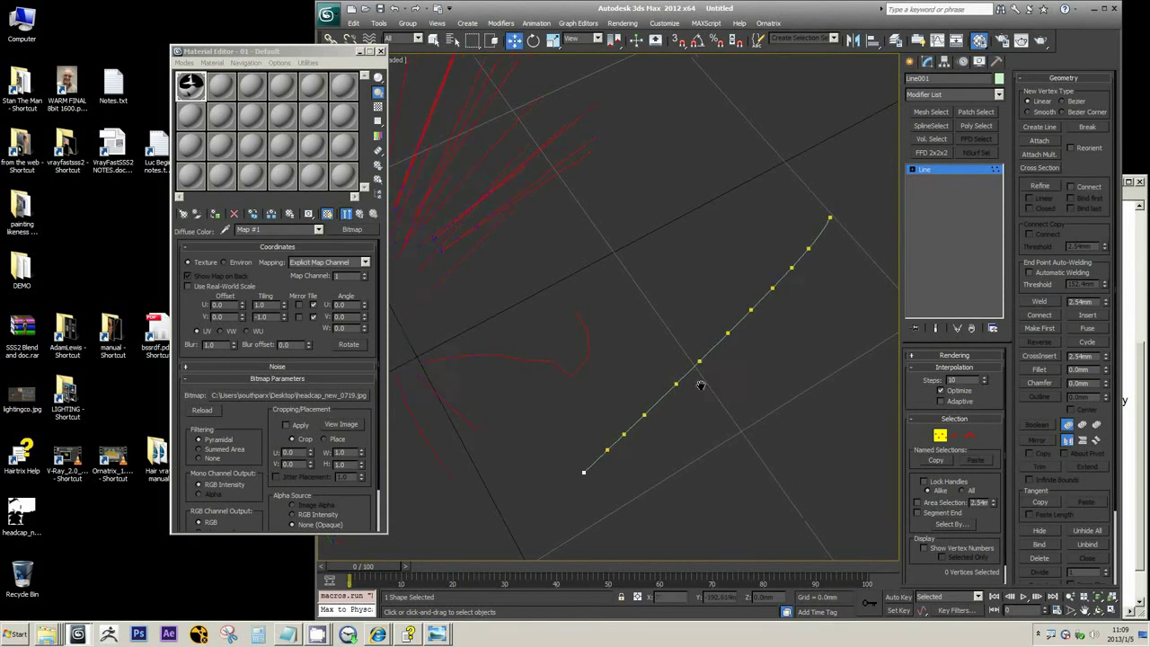
- Move the line's far end vertex along the Y axis, away from the rest of the line
{"action": "middle_click_drag", "start_coordinate": [698, 385], "coordinate": [683, 391]}
{"action": "left_click", "coordinate": [819, 220]}
{"action": "scroll", "coordinate": [823, 268], "scroll_direction": "down", "scroll_amount": 2}
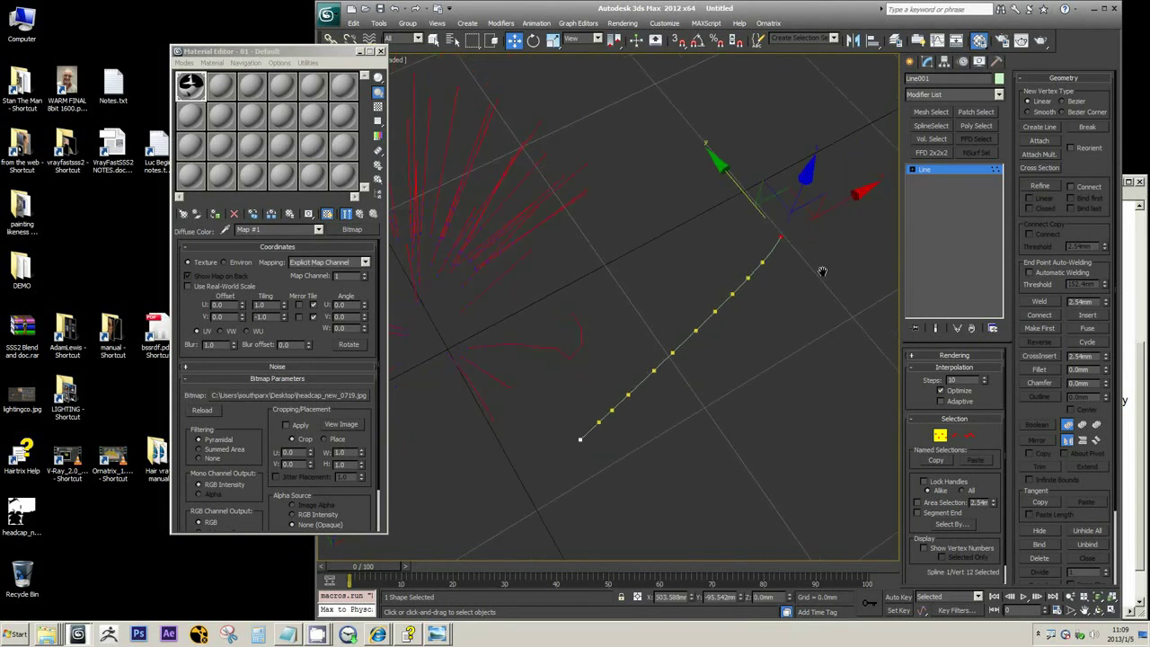
{"action": "middle_click_drag", "start_coordinate": [800, 268], "coordinate": [771, 272]}
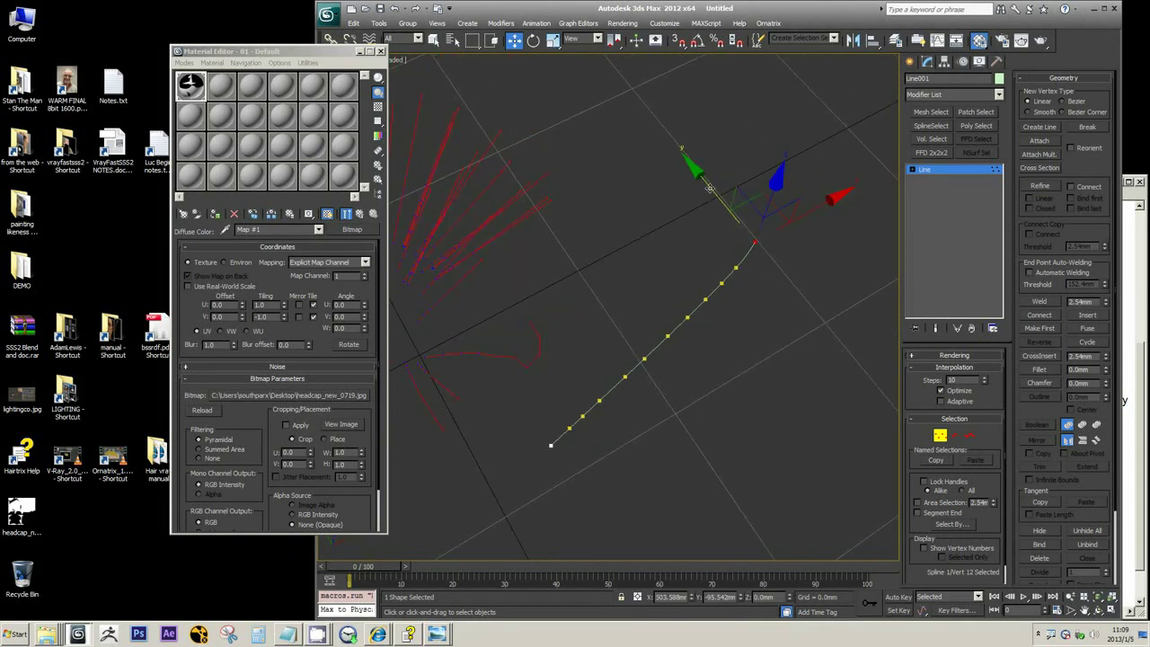
{"action": "left_click_drag", "start_coordinate": [710, 188], "coordinate": [815, 314]}
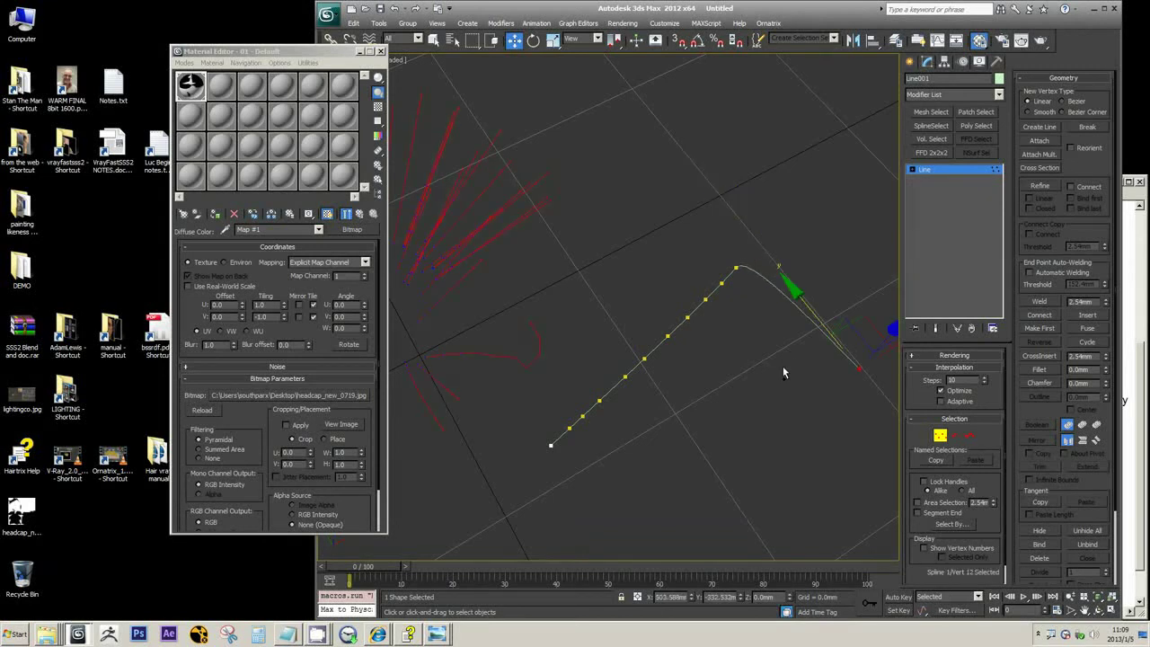
- Convert all vertices of the line to Smooth
{"action": "key", "text": "ctrl+a"}
{"action": "right_click", "coordinate": [746, 377]}
{"action": "left_click", "coordinate": [726, 315]}
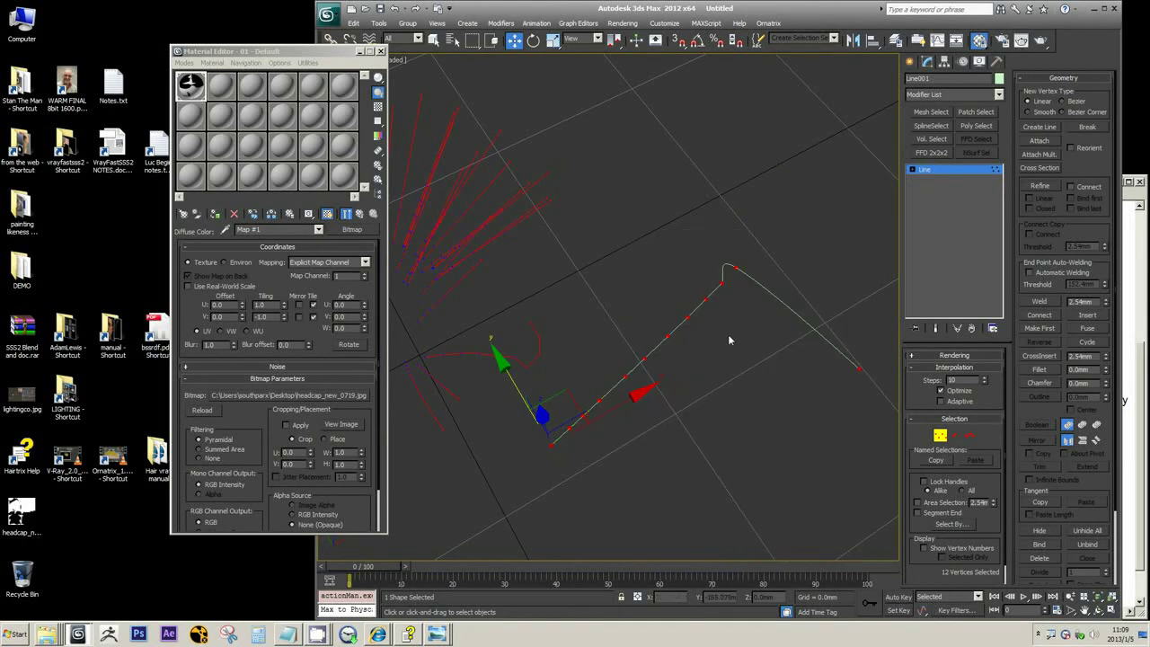
{"action": "right_click", "coordinate": [732, 345]}
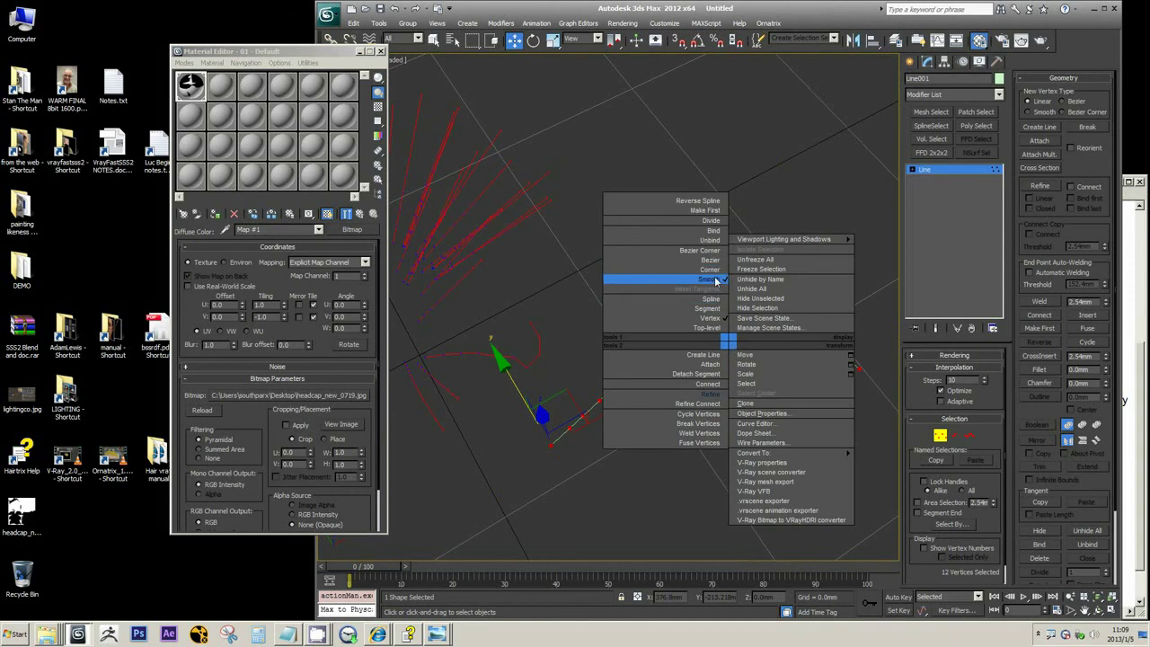
- Move the line's end vertex partway back along the Y axis, then return the line to top level
{"action": "left_click", "coordinate": [859, 367]}
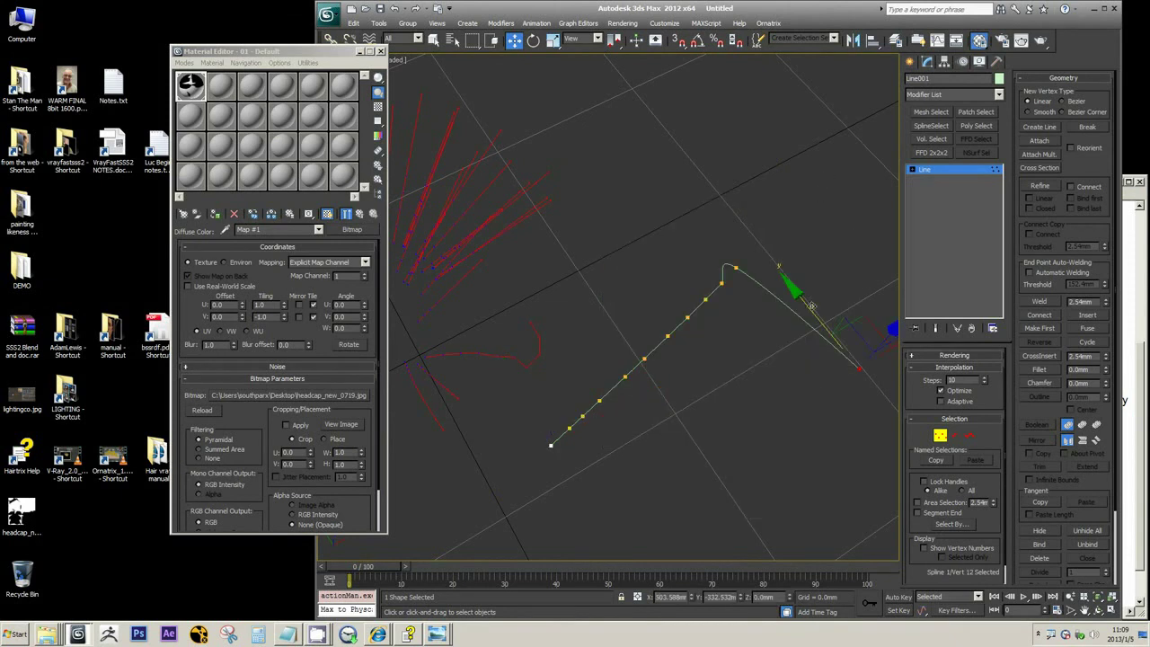
{"action": "left_click_drag", "start_coordinate": [811, 309], "coordinate": [723, 216]}
{"action": "right_click", "coordinate": [660, 260]}
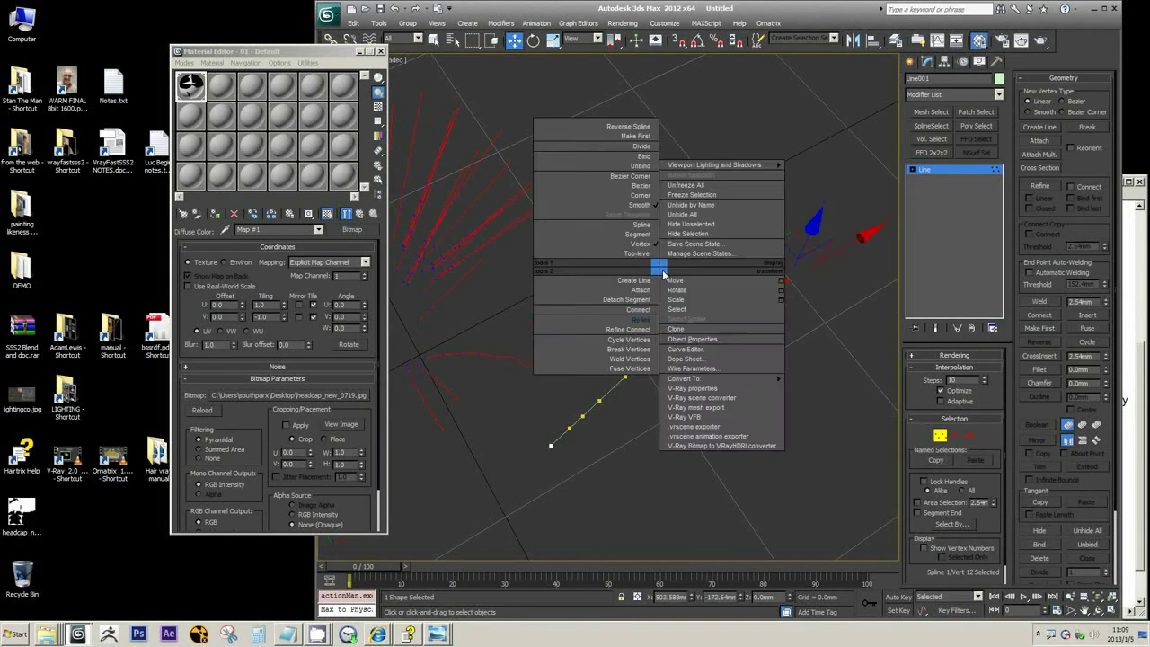
{"action": "left_click", "coordinate": [584, 252]}
- Select the head's guides, enter strand editing, and select the tip of the curled strand
{"action": "left_click", "coordinate": [540, 341]}
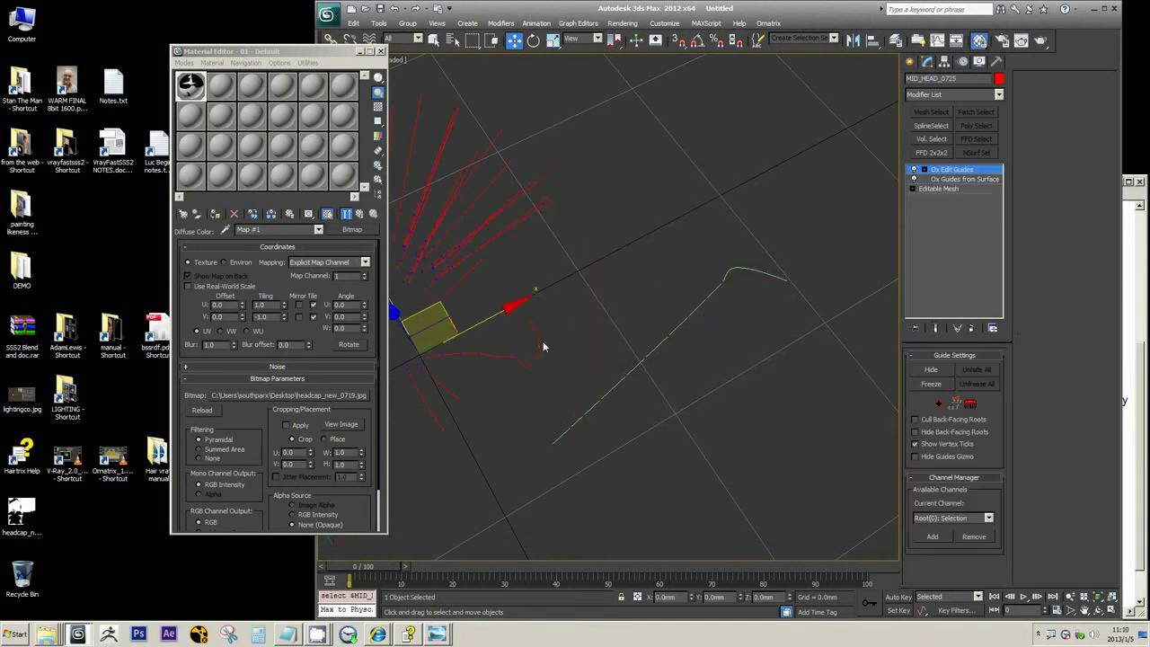
{"action": "key", "text": "2"}
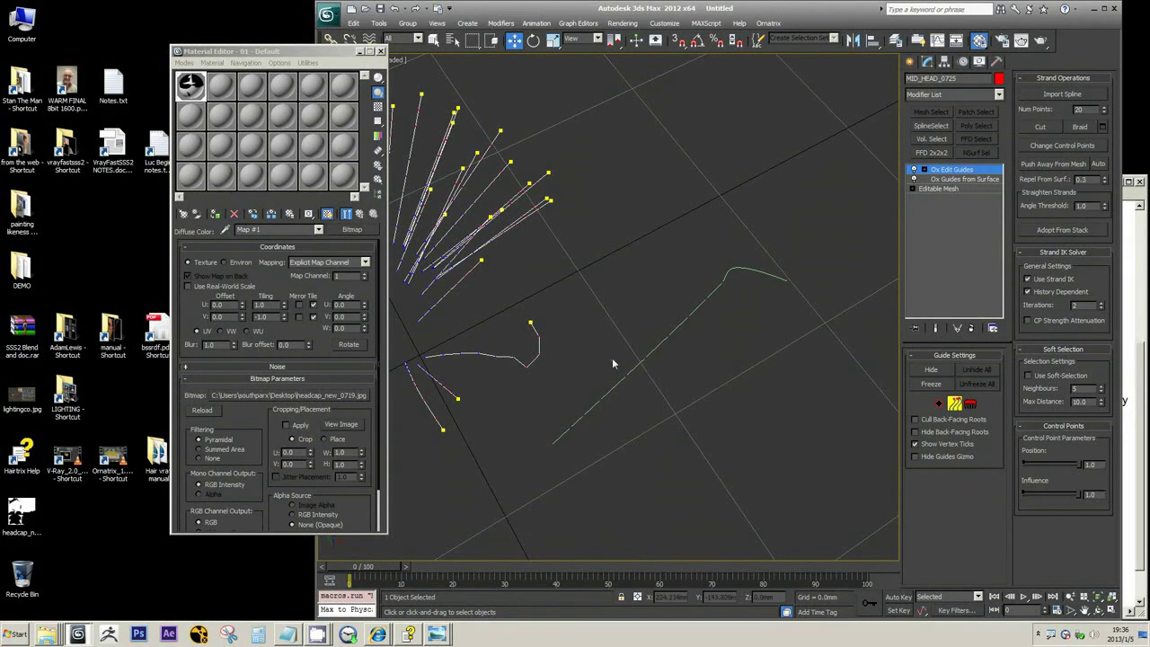
{"action": "left_click", "coordinate": [514, 333]}
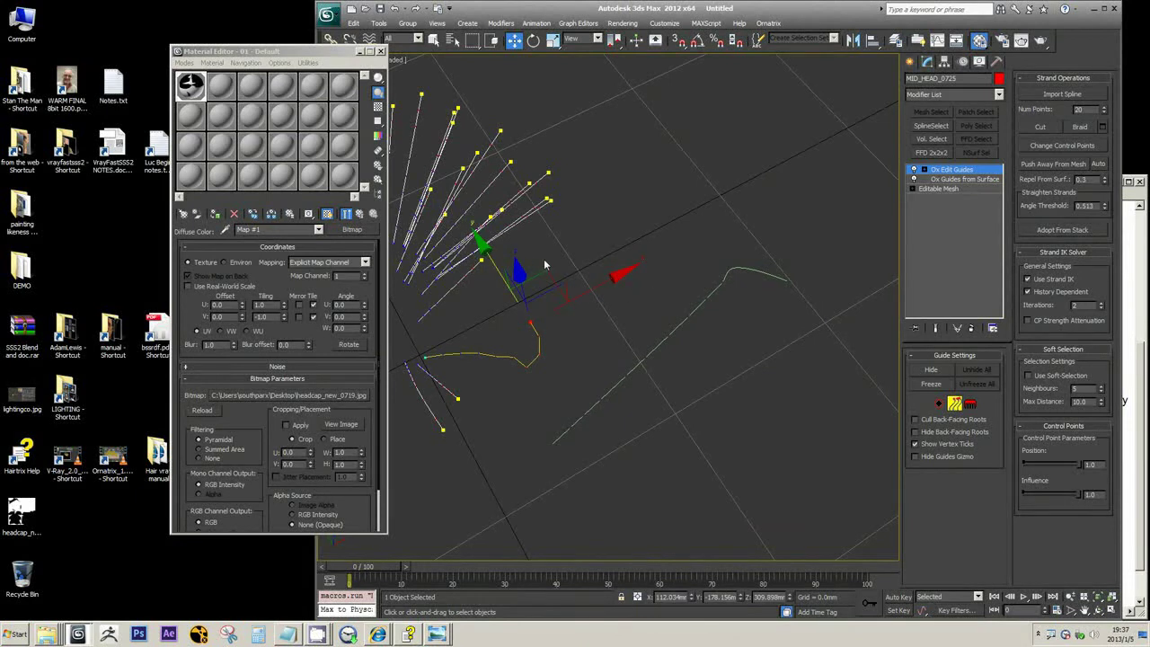
- Swing the strand's tip outward, then back towards the other guides so the strand forms a smooth curve
{"action": "middle_click_drag", "start_coordinate": [585, 280], "coordinate": [587, 287], "text": "alt"}
{"action": "left_click_drag", "start_coordinate": [486, 262], "coordinate": [659, 381]}
{"action": "left_click", "coordinate": [543, 444]}
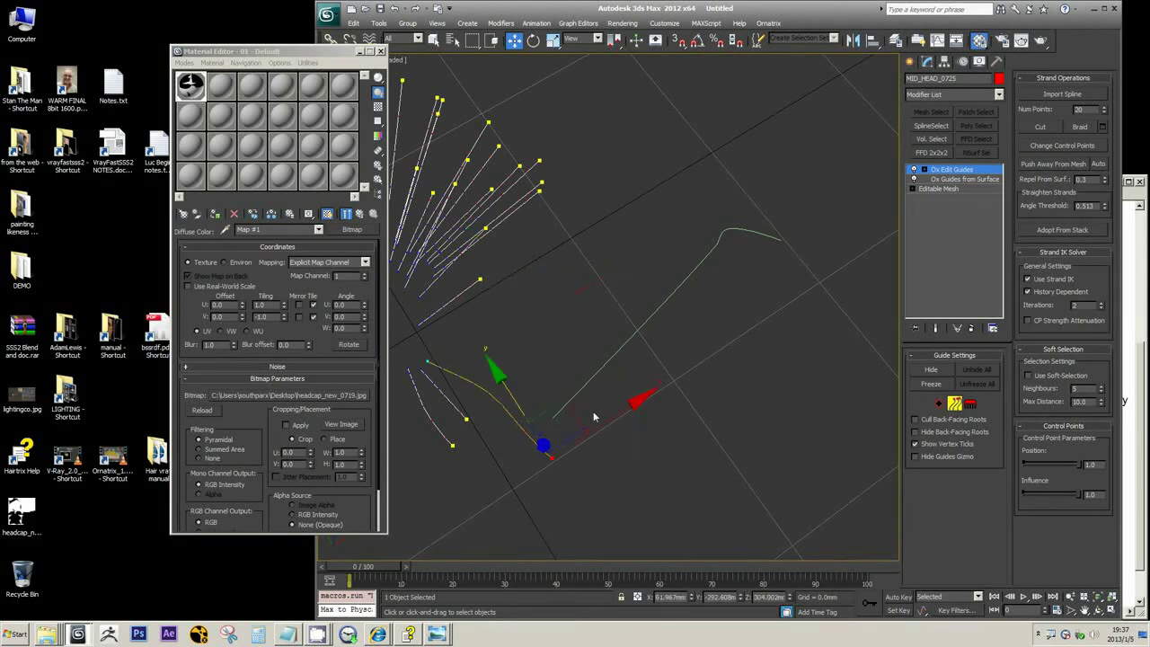
{"action": "left_click_drag", "start_coordinate": [588, 367], "coordinate": [550, 279]}
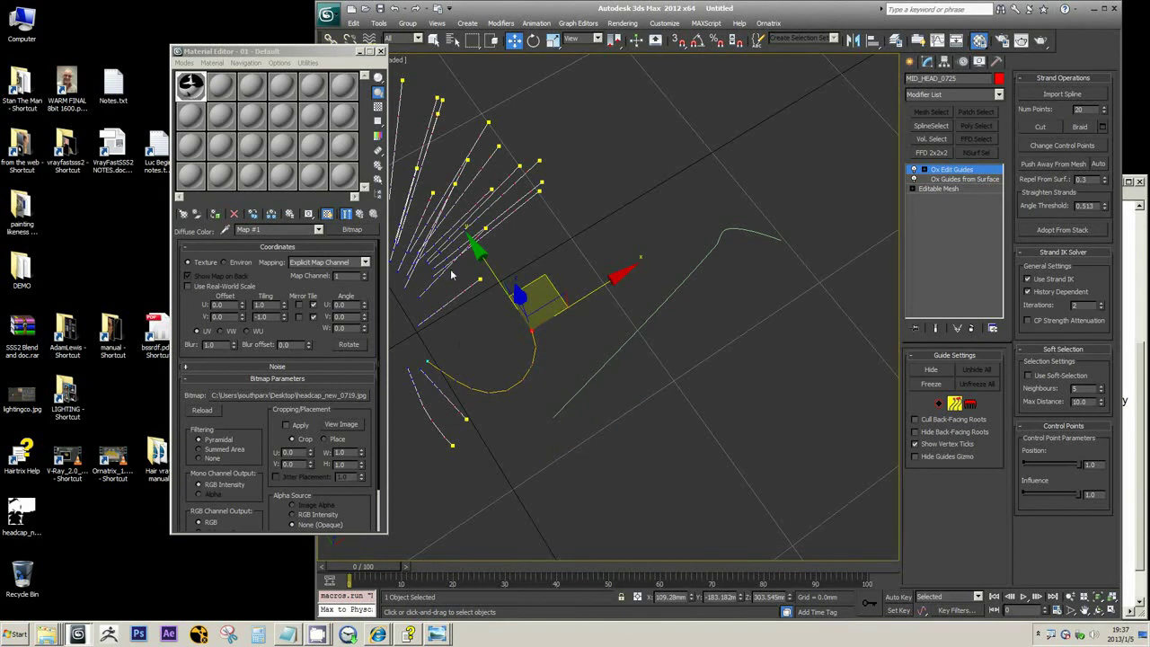
- Open the reference photo WARM FINAL 8bit 1600.png, zoom in on the hairline, and place its window beside the viewport
{"action": "right_click", "coordinate": [70, 93]}
{"action": "left_click", "coordinate": [94, 100]}
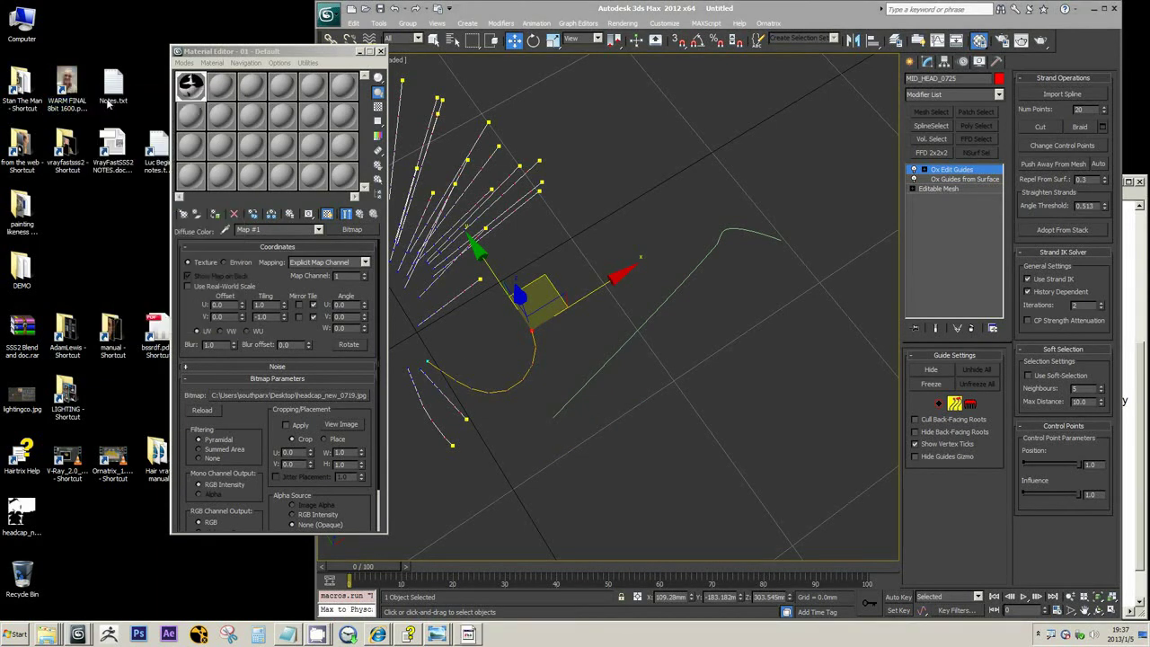
{"action": "scroll", "coordinate": [715, 329], "scroll_direction": "up", "scroll_amount": 5}
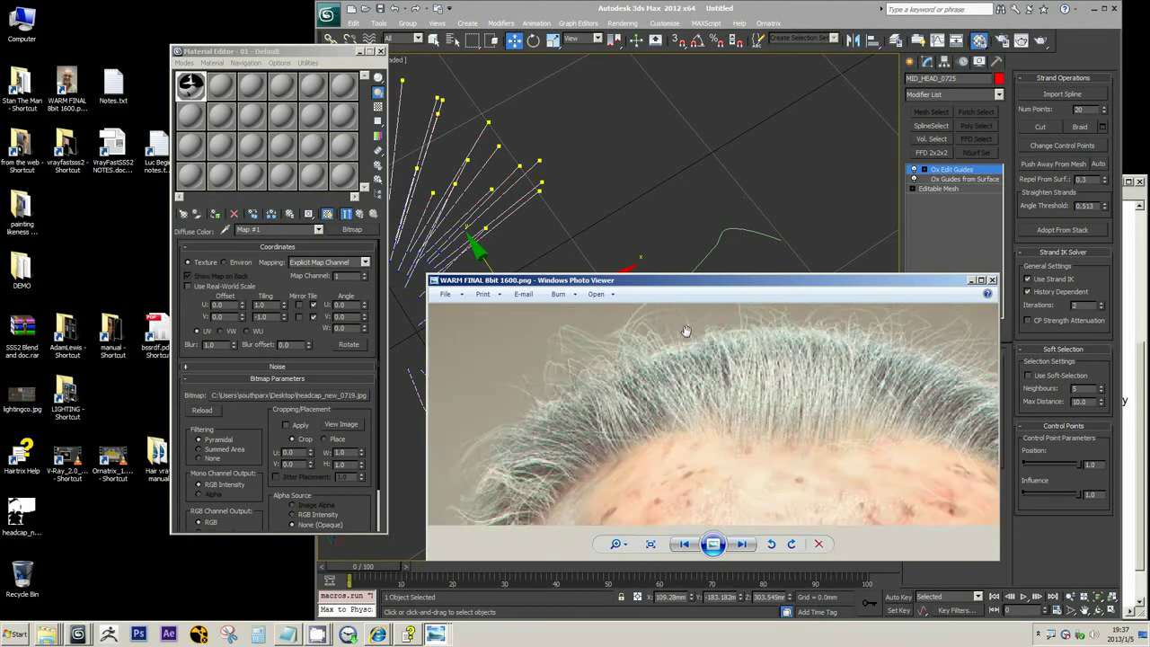
{"action": "left_click_drag", "start_coordinate": [683, 286], "coordinate": [188, 321]}
{"action": "left_click_drag", "start_coordinate": [374, 424], "coordinate": [367, 411]}
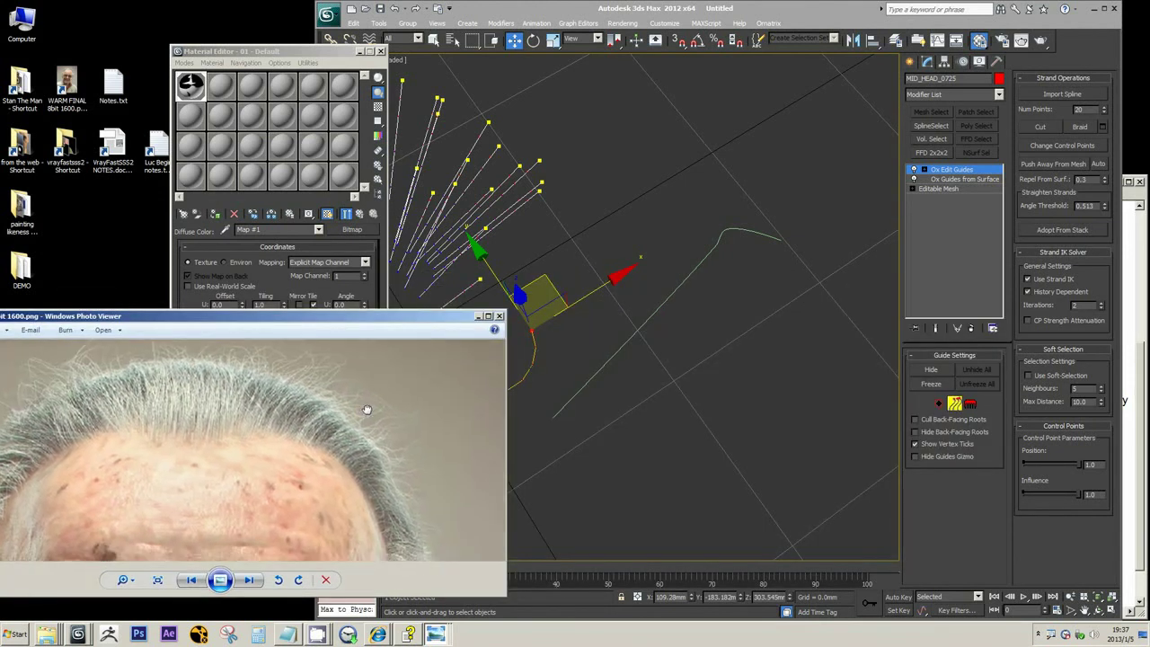
- Close the Material Editor and zoom the reference photo out to show more of the head next to the guides
{"action": "middle_click_drag", "start_coordinate": [620, 350], "coordinate": [654, 321]}
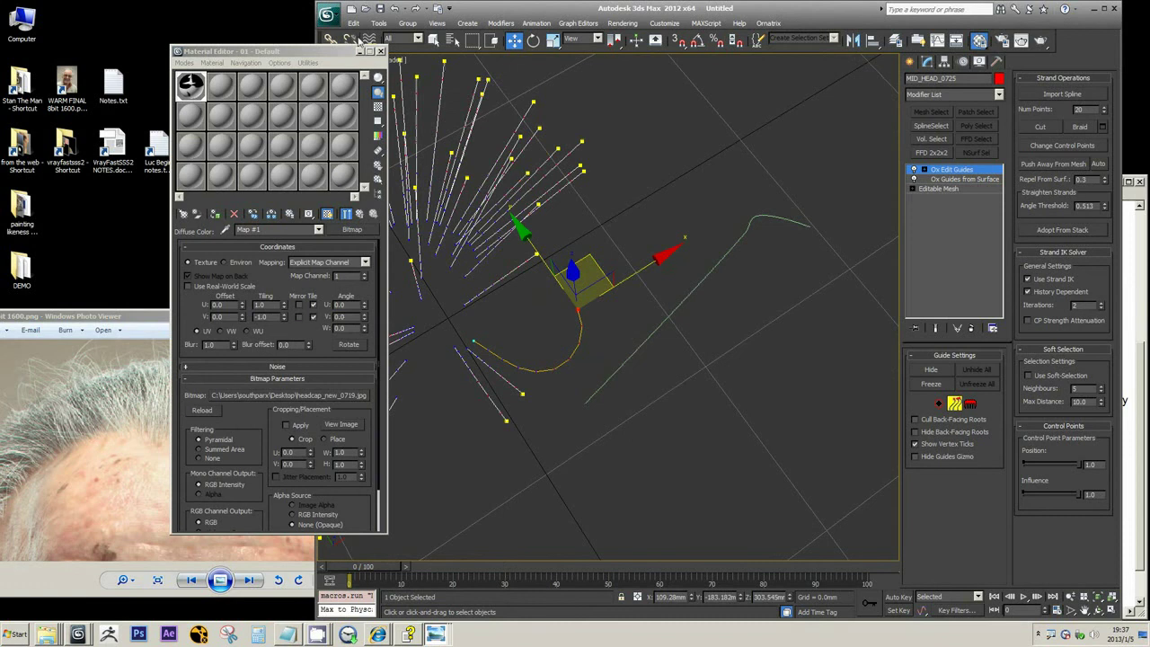
{"action": "left_click", "coordinate": [381, 52]}
{"action": "middle_click_drag", "start_coordinate": [647, 242], "coordinate": [656, 234]}
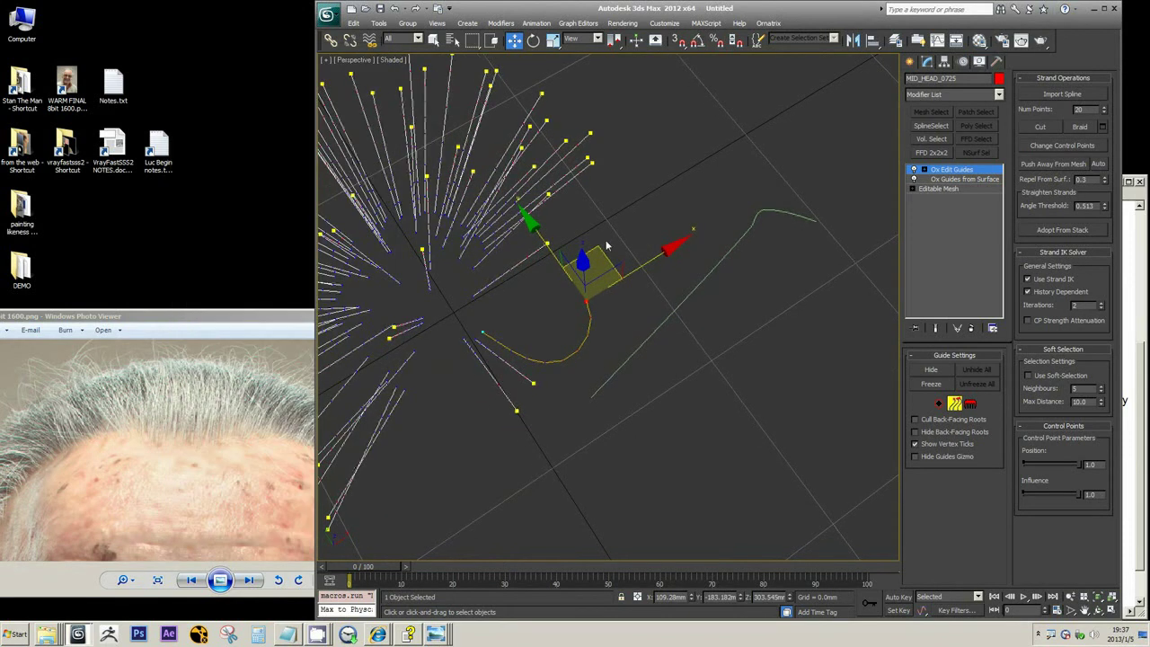
{"action": "left_click", "coordinate": [195, 437]}
{"action": "scroll", "coordinate": [195, 437], "scroll_direction": "down", "scroll_amount": 3}
{"action": "middle_click_drag", "start_coordinate": [712, 342], "coordinate": [721, 358]}
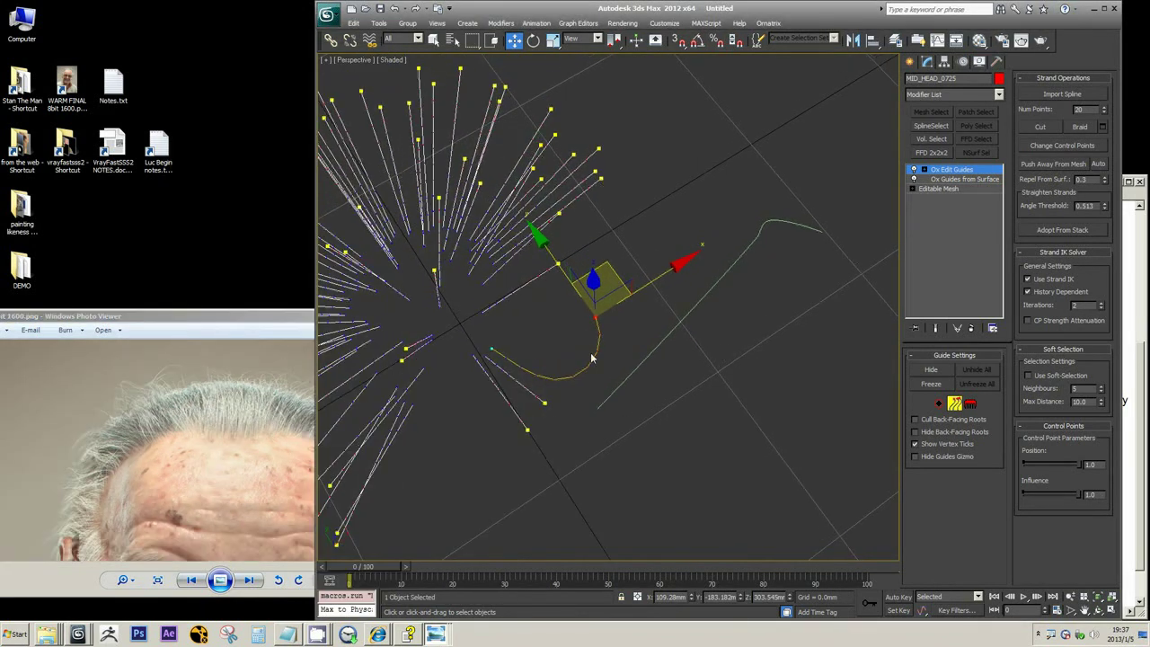
- Pull the curved strand's tip outward towards the start of the line, then return to top level
{"action": "left_click_drag", "start_coordinate": [604, 263], "coordinate": [716, 356]}
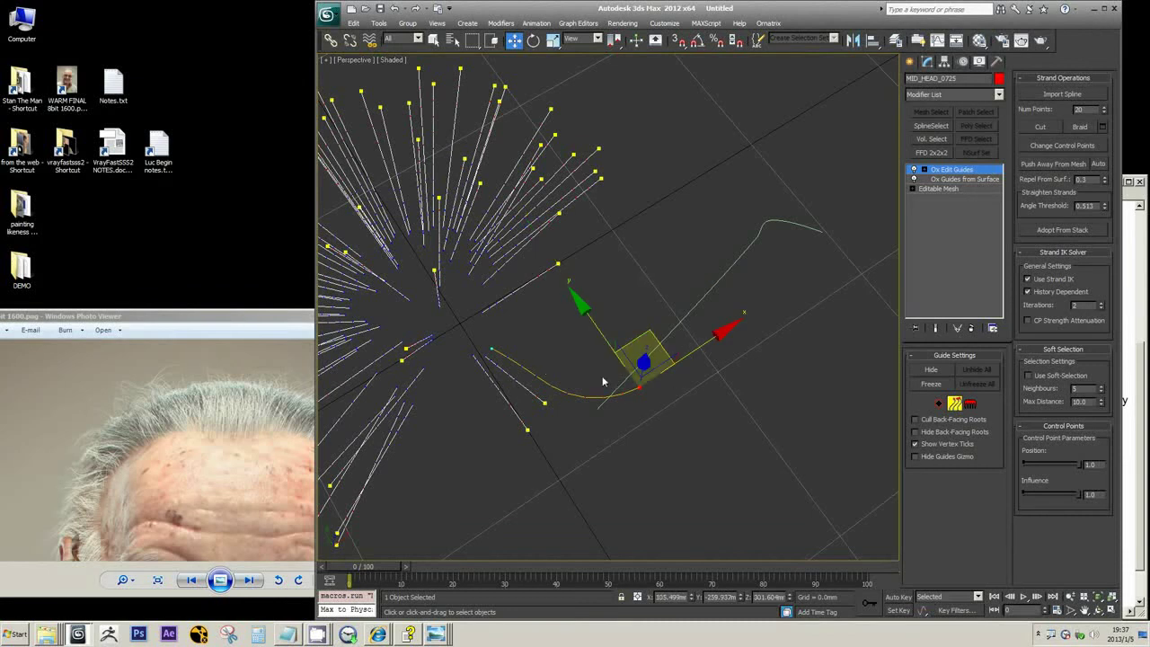
{"action": "right_click", "coordinate": [777, 269]}
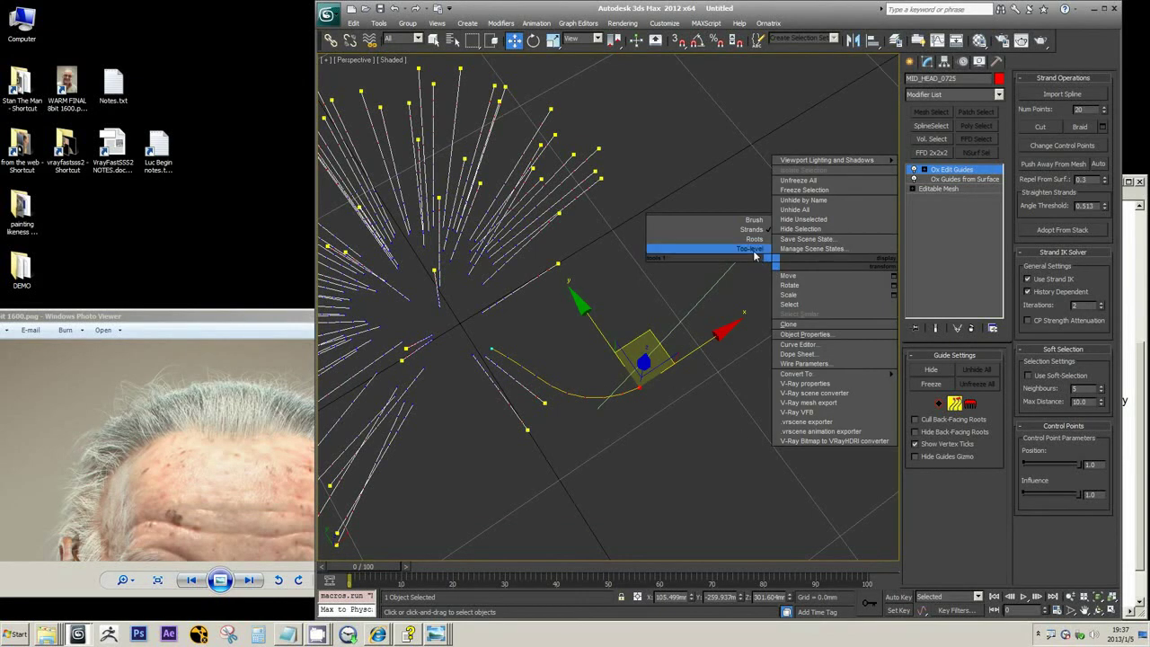
{"action": "left_click", "coordinate": [719, 251]}
- Select the line and move its end vertex far away from the neighbouring vertices, stretching only the last segment
{"action": "left_click", "coordinate": [731, 264]}
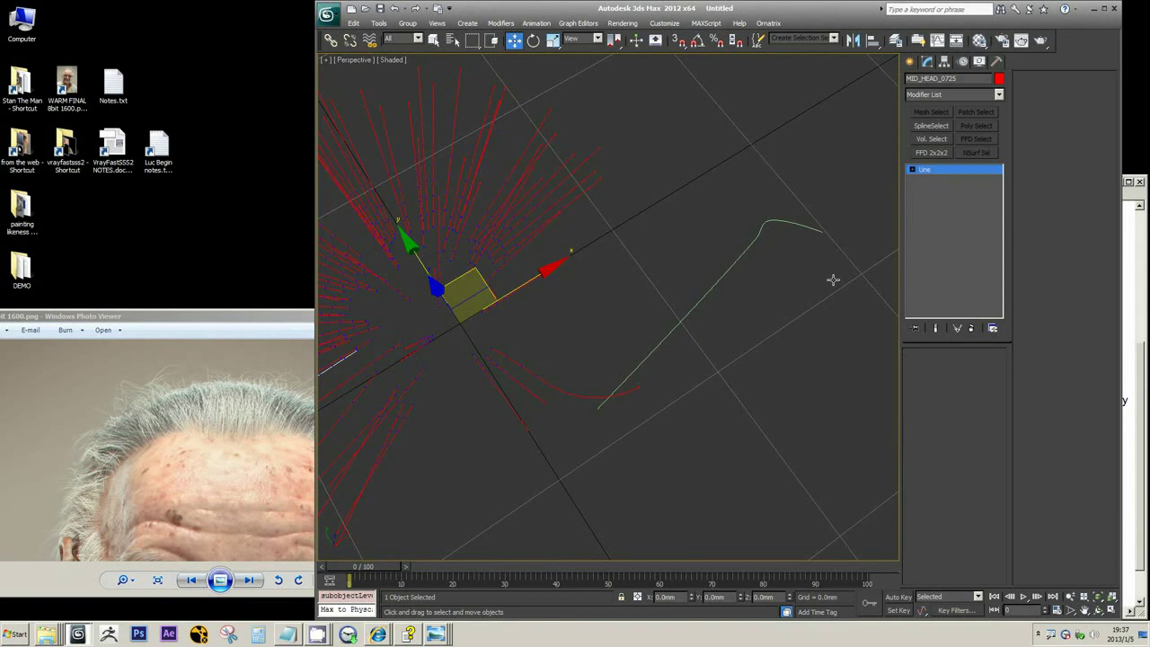
{"action": "key", "text": "1"}
{"action": "middle_click_drag", "start_coordinate": [791, 280], "coordinate": [760, 248], "text": "alt"}
{"action": "left_click_drag", "start_coordinate": [752, 244], "coordinate": [853, 405]}
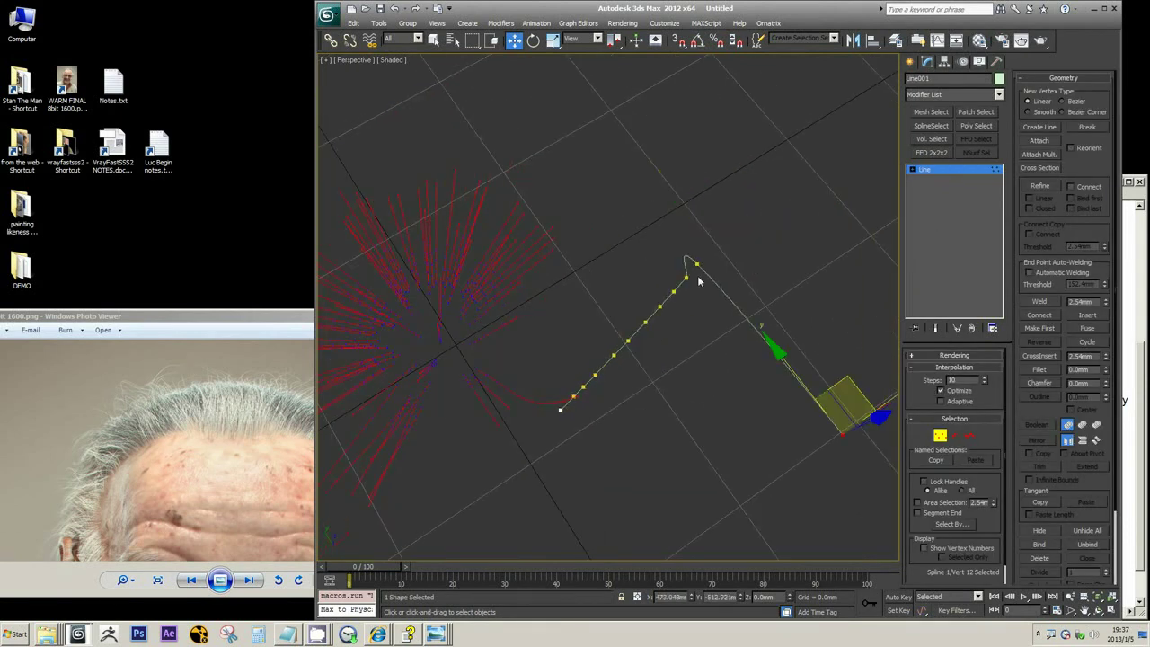
- Move the line's individual vertices to reshape it into a wavy curve, then deselect them
{"action": "left_click_drag", "start_coordinate": [698, 266], "coordinate": [745, 419]}
{"action": "left_click", "coordinate": [670, 294]}
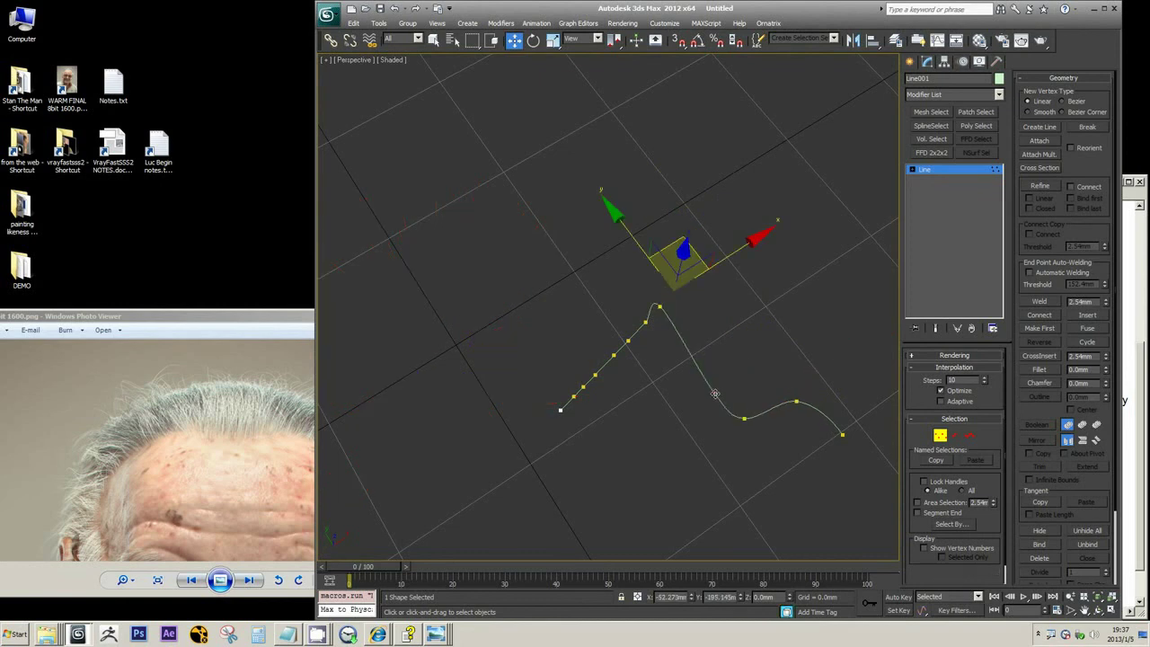
{"action": "left_click_drag", "start_coordinate": [613, 206], "coordinate": [681, 383]}
{"action": "left_click", "coordinate": [275, 415]}
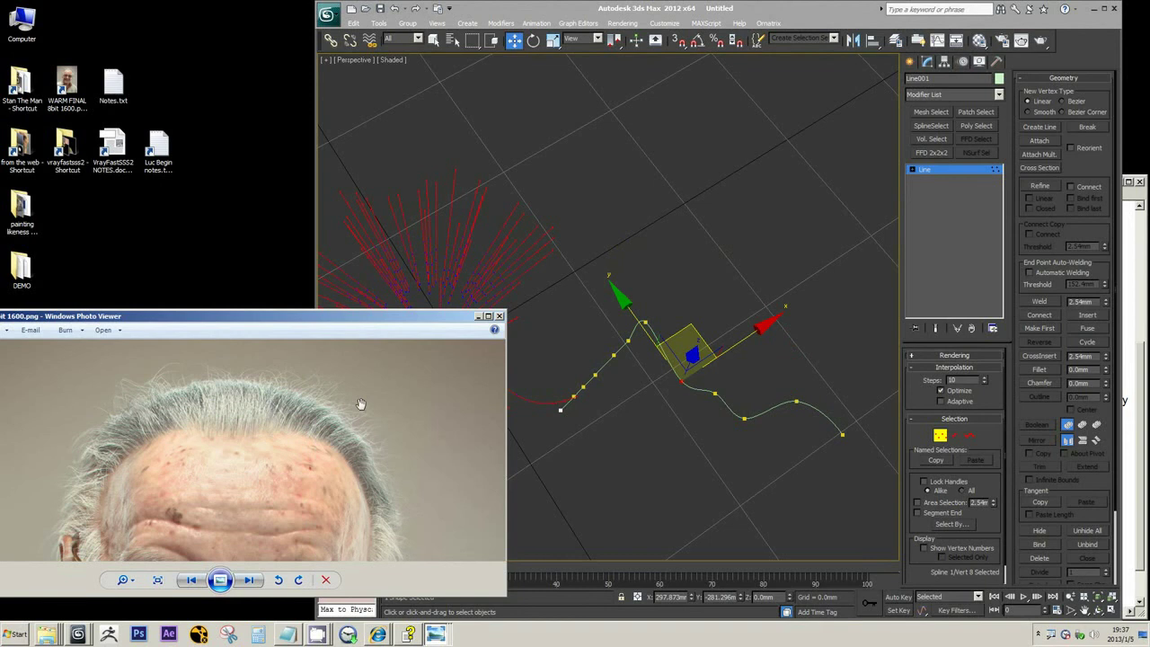
{"action": "left_click", "coordinate": [645, 322]}
{"action": "left_click_drag", "start_coordinate": [645, 321], "coordinate": [634, 356]}
{"action": "left_click", "coordinate": [738, 338]}
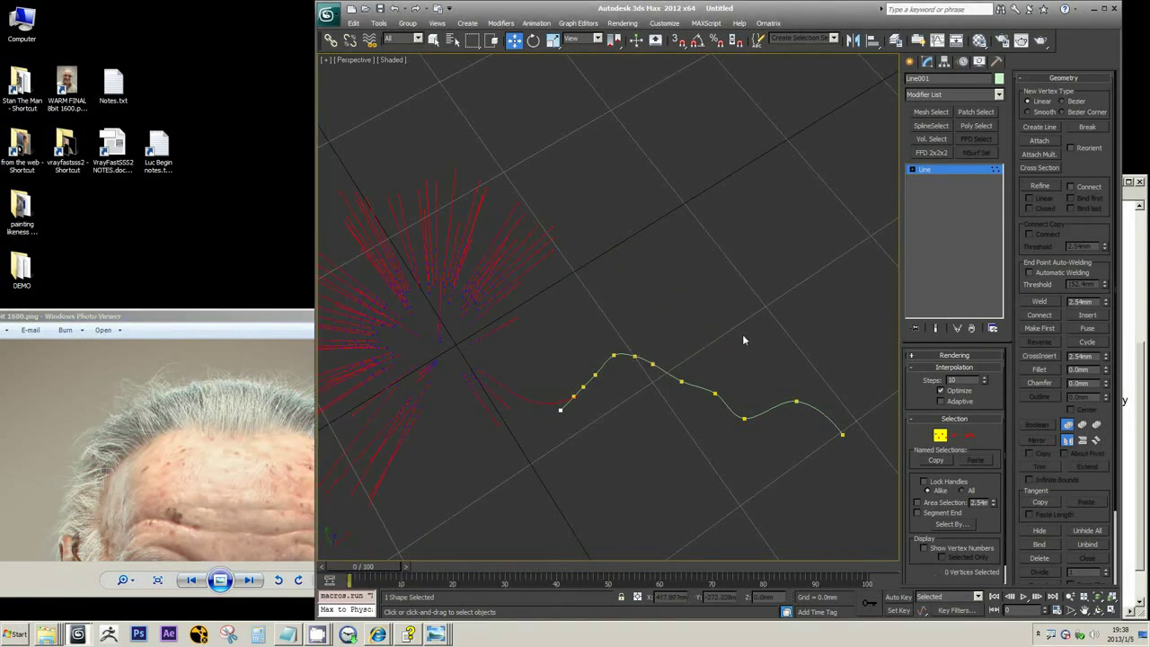
- Return the line to top level, delete it, and select the head's guides object
{"action": "right_click", "coordinate": [760, 336]}
{"action": "left_click", "coordinate": [739, 325]}
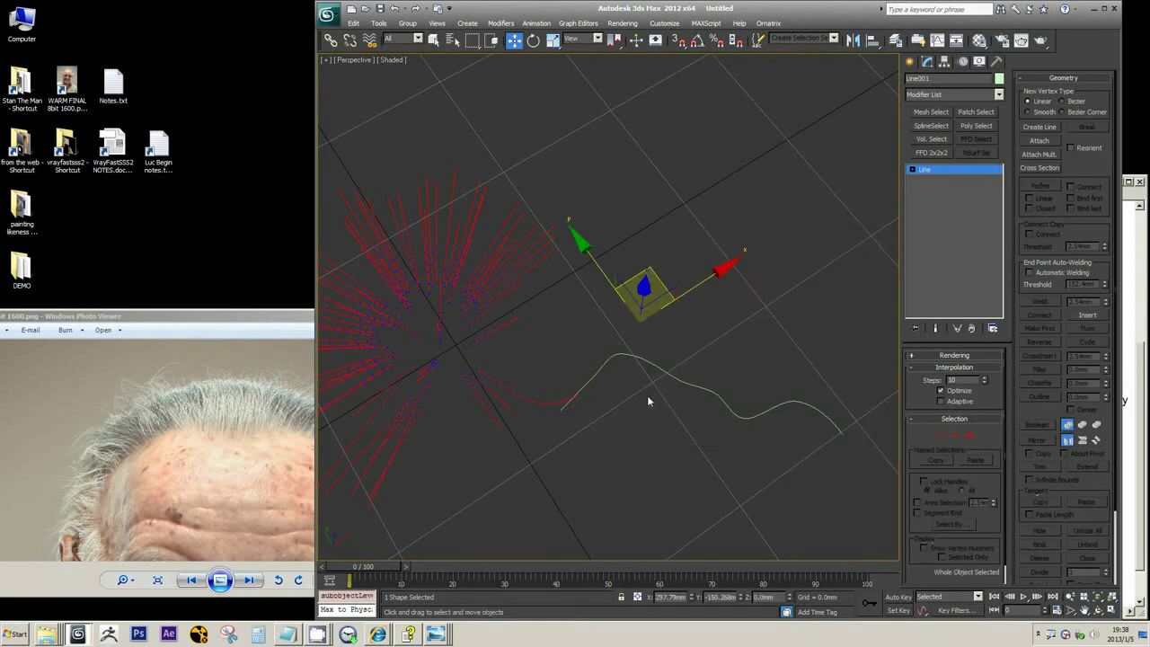
{"action": "middle_click_drag", "start_coordinate": [648, 397], "coordinate": [681, 362]}
{"action": "key", "text": "Delete"}
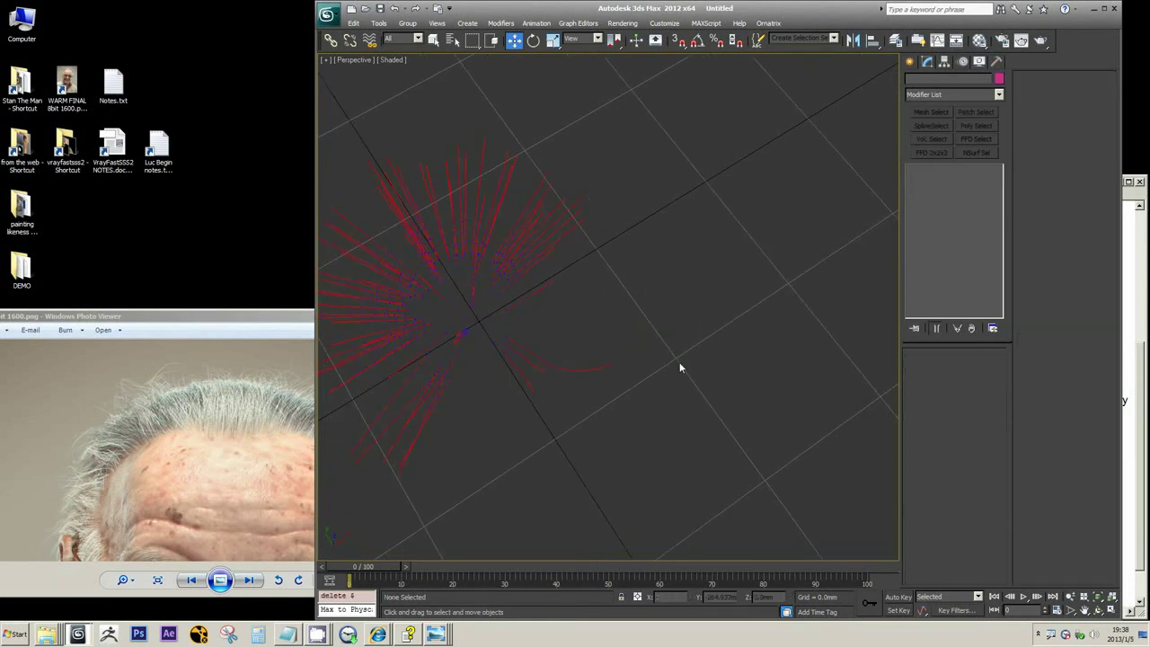
{"action": "left_click", "coordinate": [601, 365]}
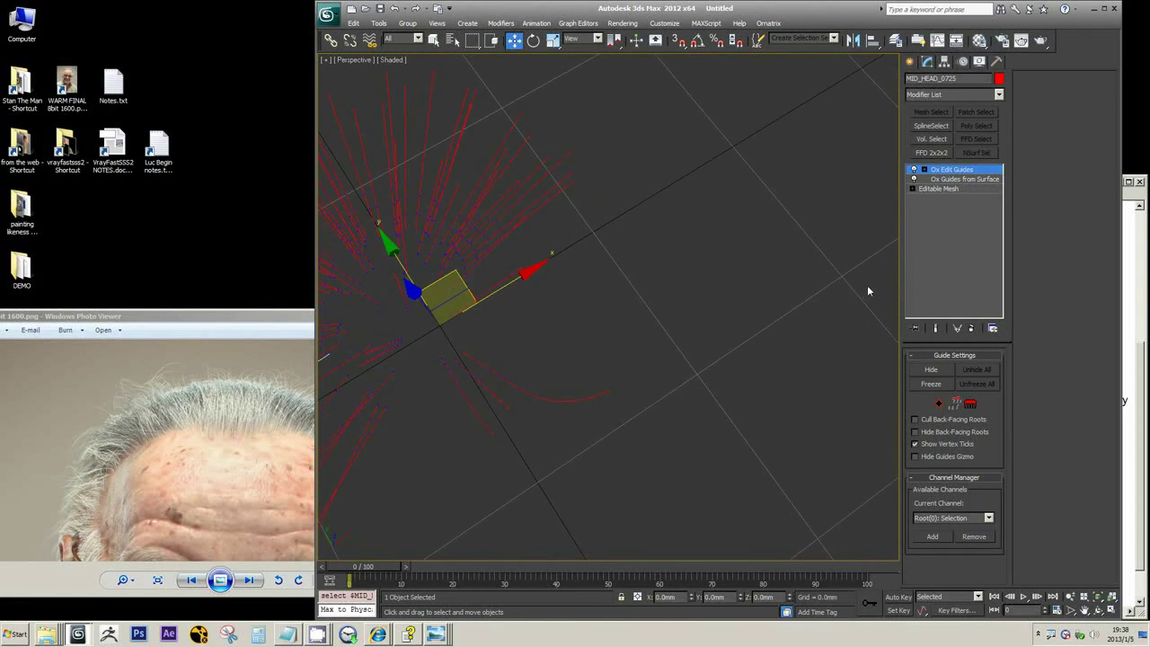
- Zoom the reference photo out to the full portrait and clear the Notes.txt window away
{"action": "left_click", "coordinate": [234, 484]}
{"action": "scroll", "coordinate": [259, 502], "scroll_direction": "down", "scroll_amount": 4}
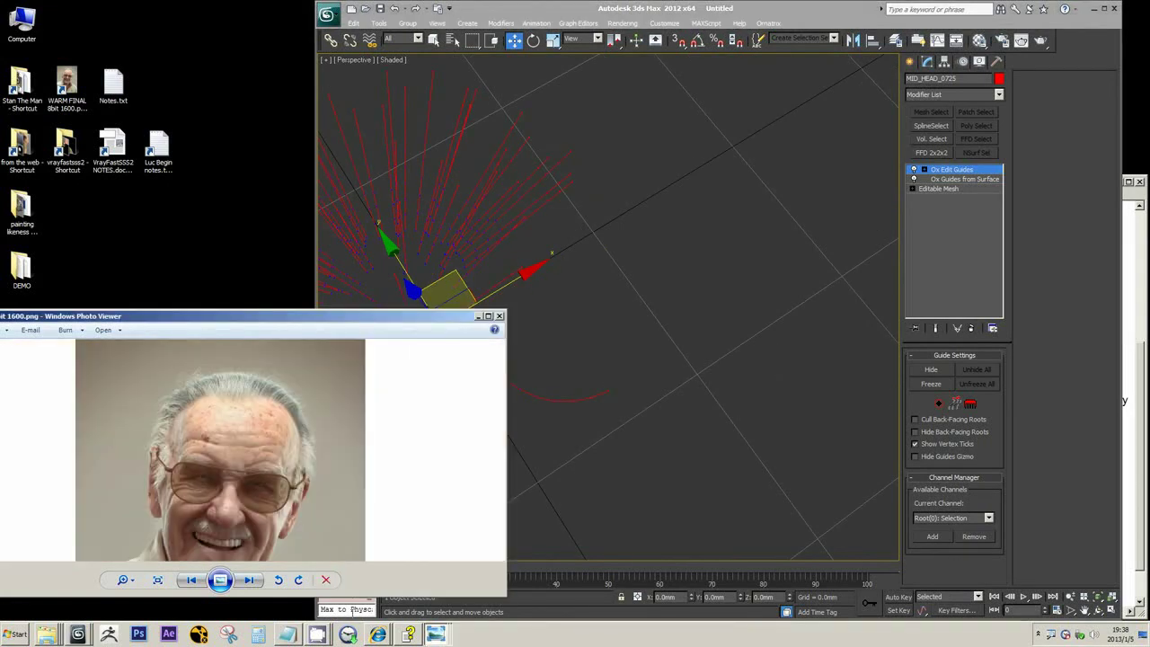
{"action": "left_click", "coordinate": [290, 635]}
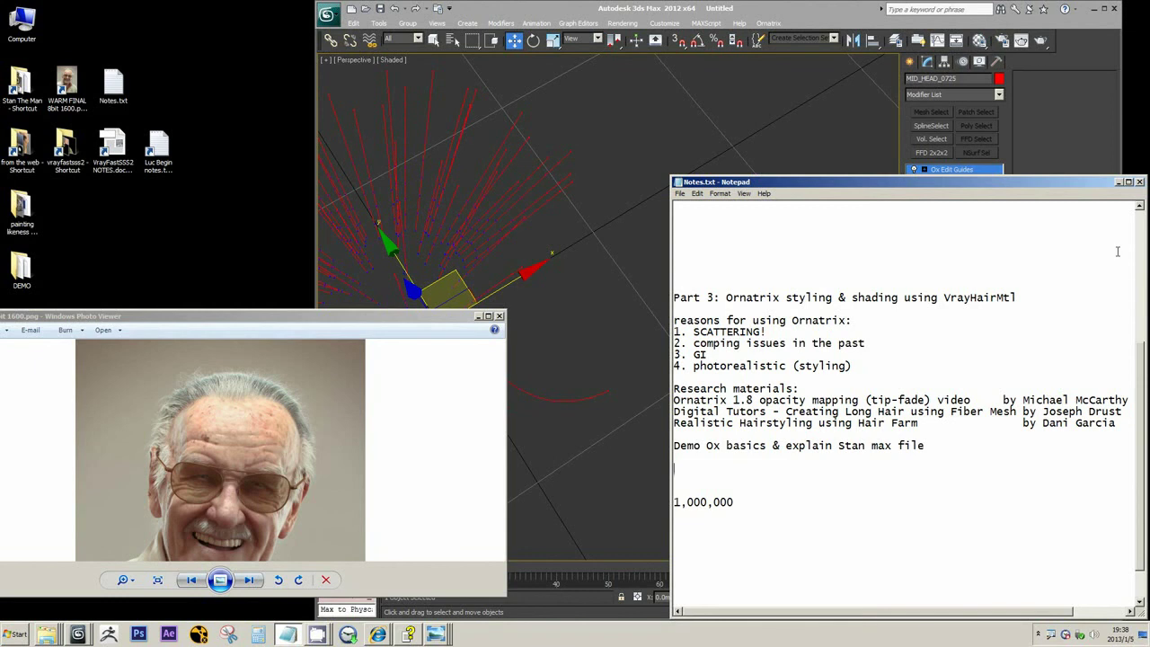
{"action": "left_click", "coordinate": [1119, 183]}
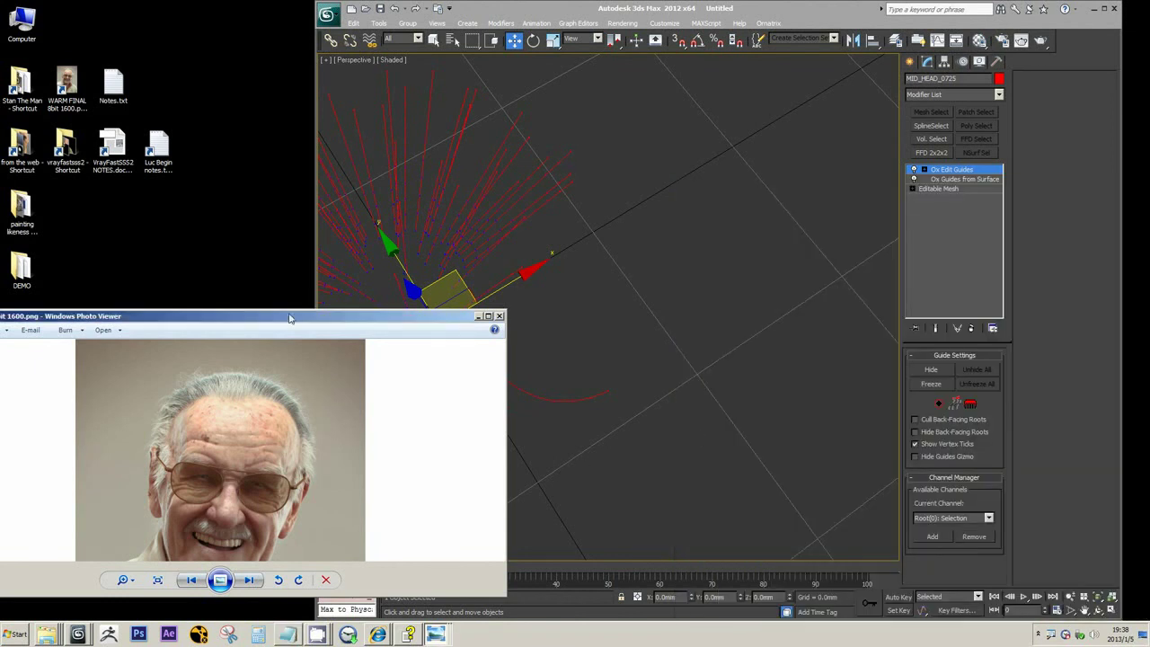
{"action": "left_click_drag", "start_coordinate": [290, 318], "coordinate": [653, 306]}
- View the Ox_guide to hair to guide image of the modifier stack, then minimize it and the reference photo
{"action": "left_click", "coordinate": [438, 634]}
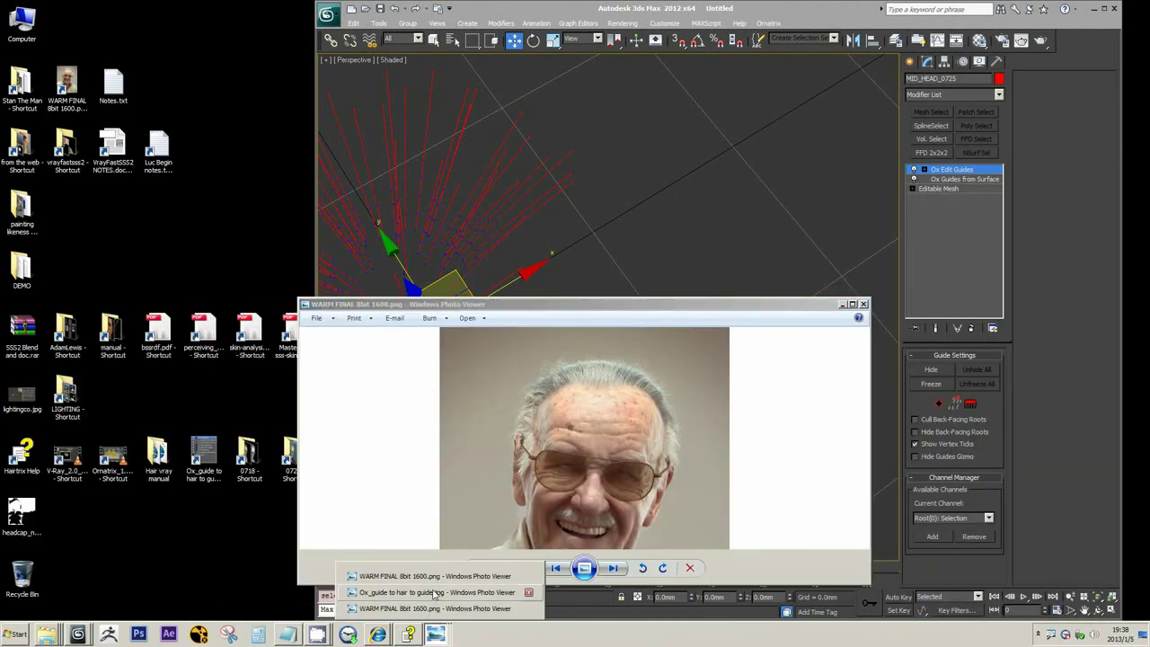
{"action": "left_click", "coordinate": [439, 594]}
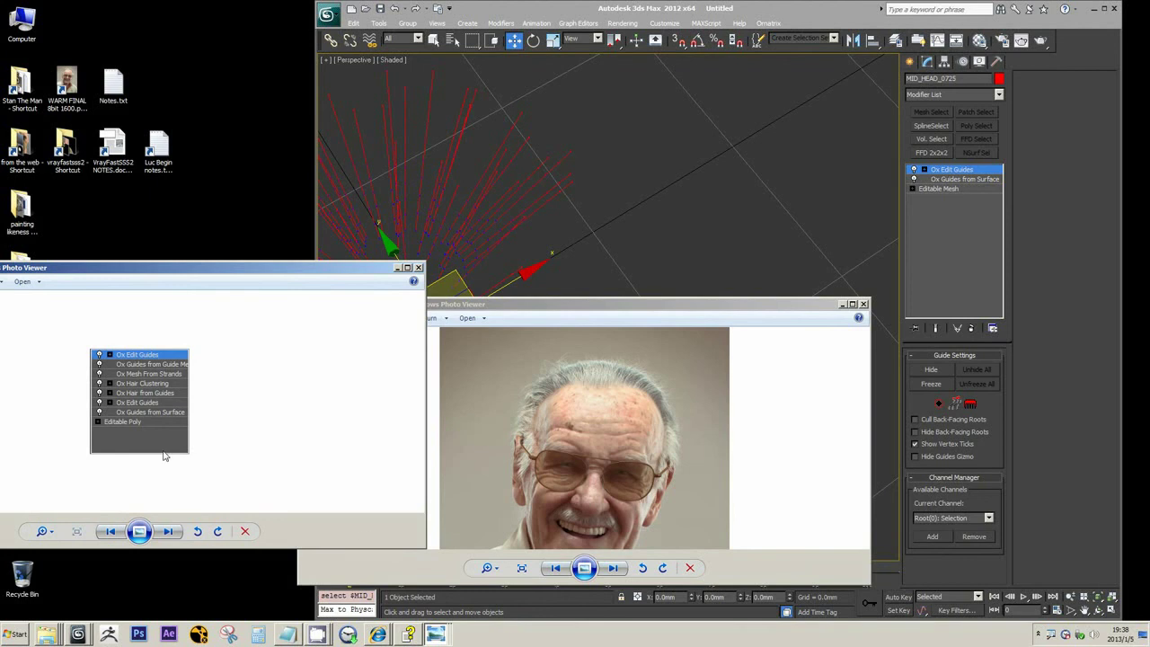
{"action": "left_click", "coordinate": [400, 269]}
{"action": "left_click_drag", "start_coordinate": [689, 309], "coordinate": [286, 109]}
{"action": "left_click", "coordinate": [440, 105]}
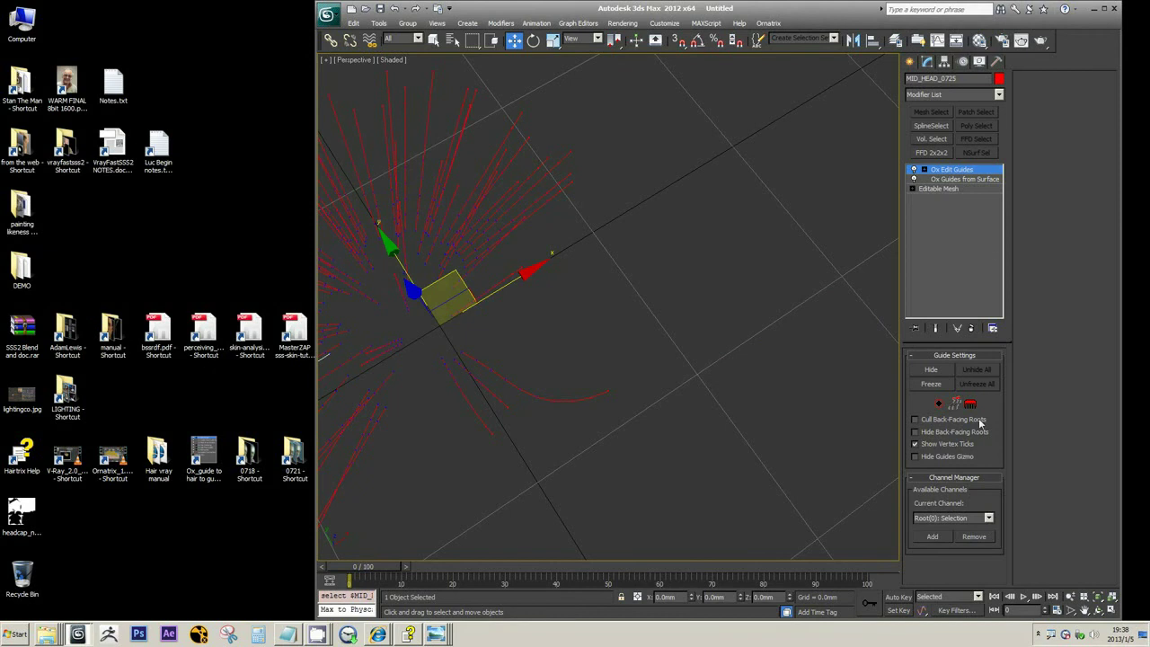
- Switch Ox Edit Guides to strand editing, move the curved strand's tip around, and deselect it
{"action": "left_click", "coordinate": [958, 407]}
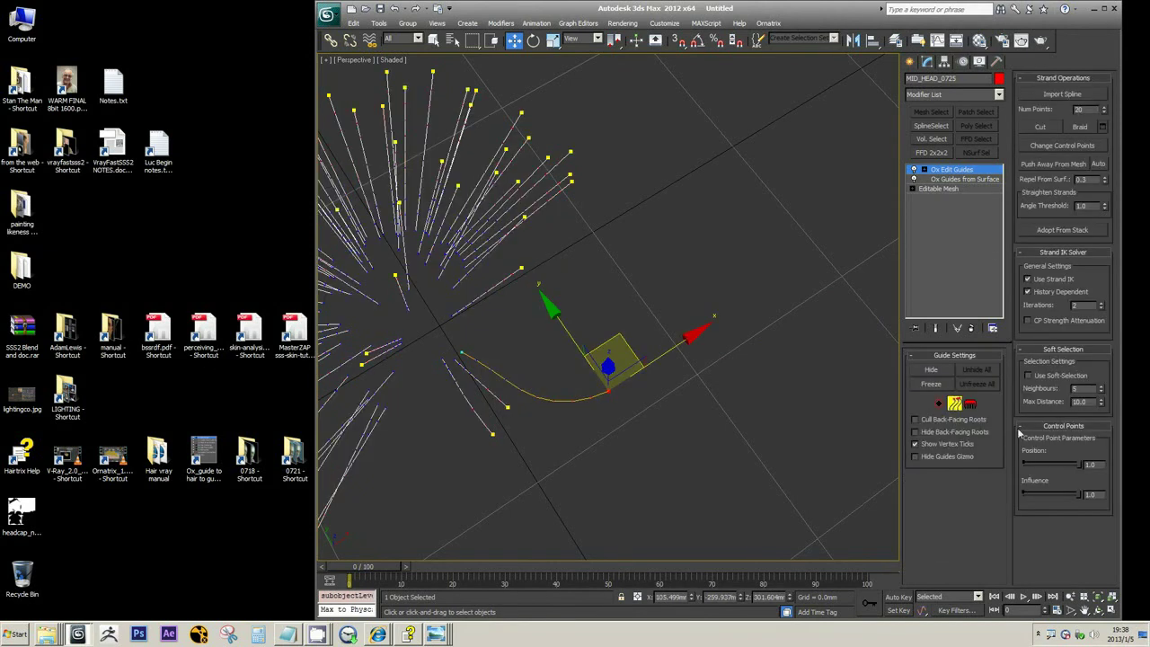
{"action": "mouse_move", "coordinate": [704, 388]}
{"action": "middle_mouse_down"}
{"action": "mouse_move", "coordinate": [684, 364]}
{"action": "mouse_move", "coordinate": [695, 398]}
{"action": "middle_mouse_up"}
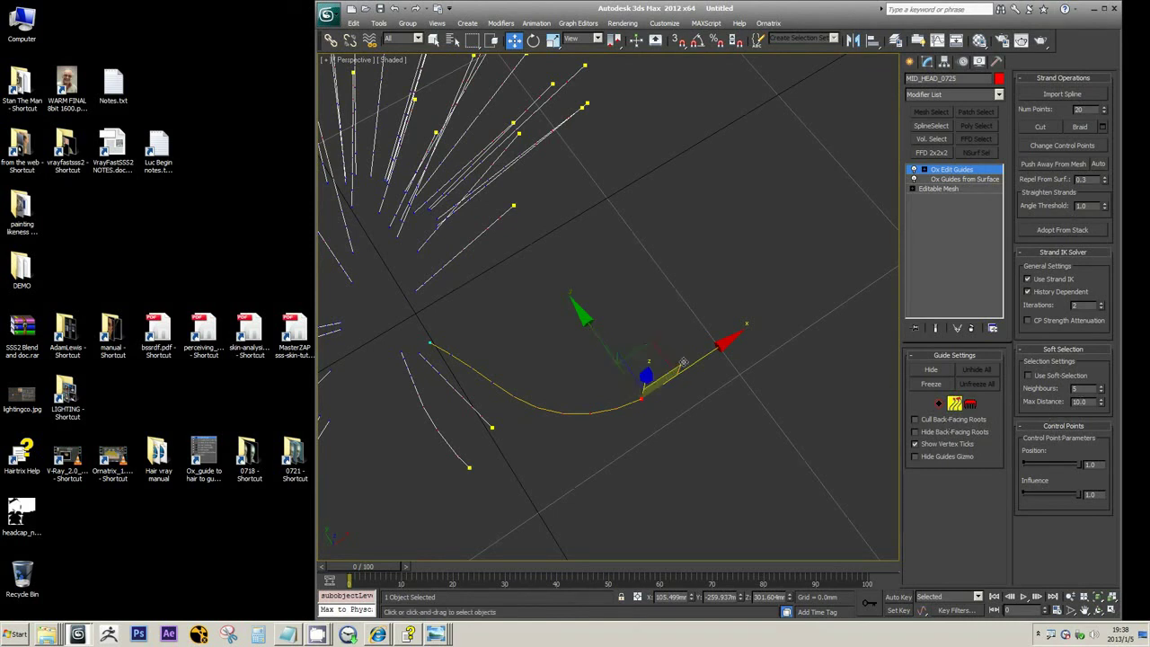
{"action": "middle_click_drag", "start_coordinate": [752, 379], "coordinate": [761, 362]}
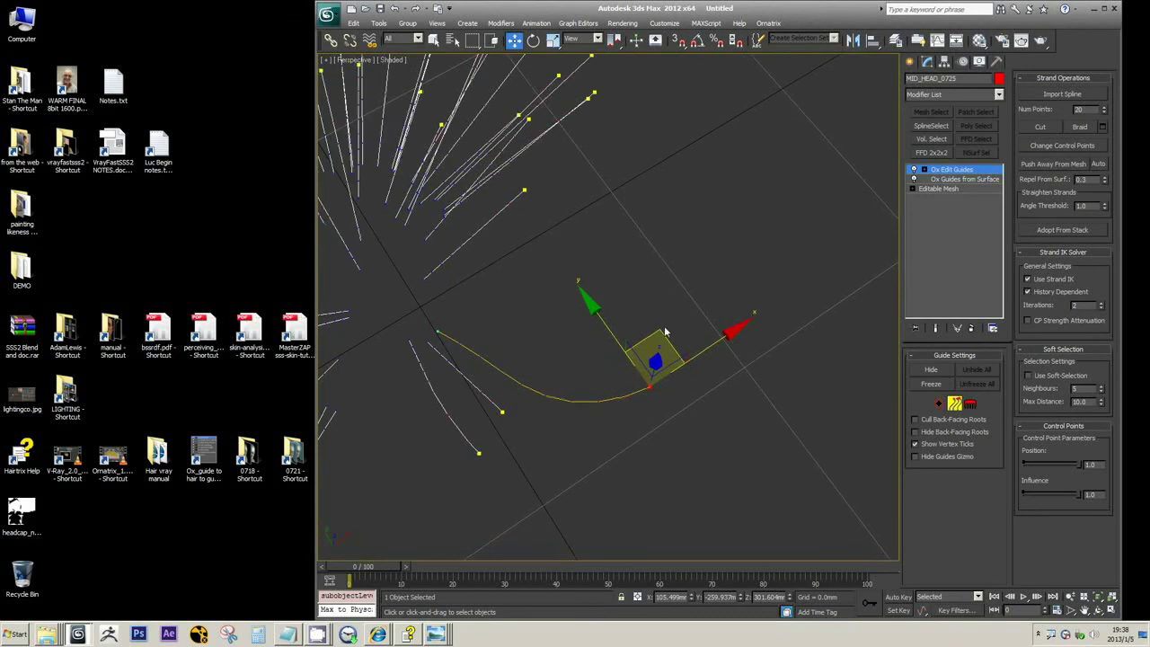
{"action": "left_click_drag", "start_coordinate": [659, 332], "coordinate": [794, 397]}
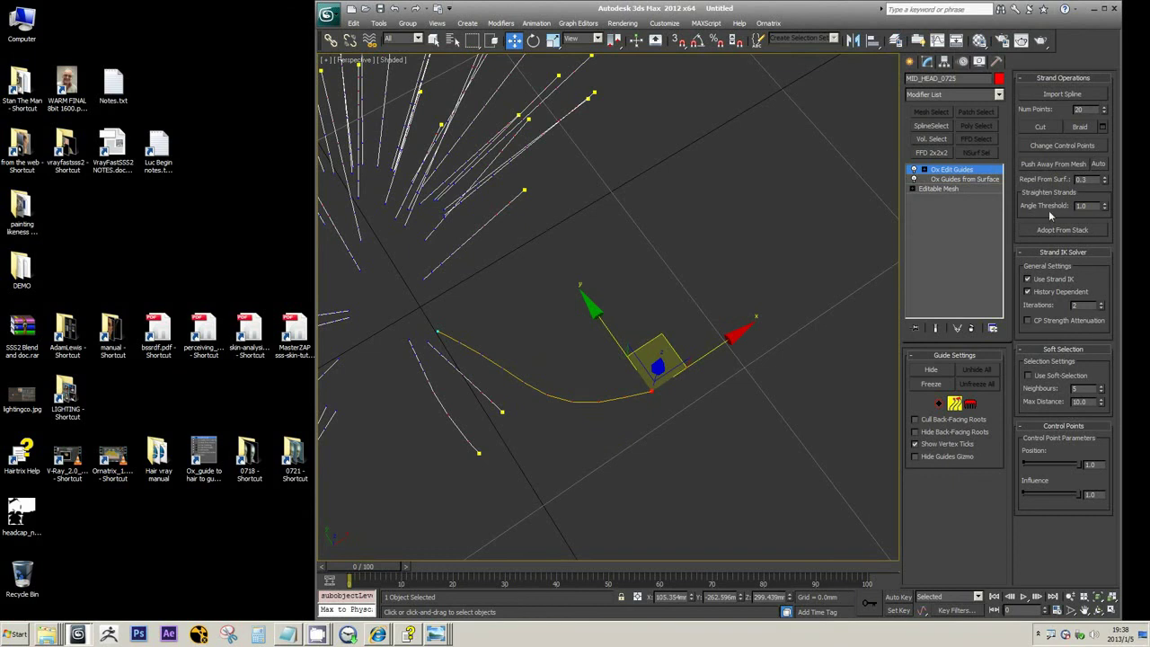
{"action": "left_click", "coordinate": [793, 343]}
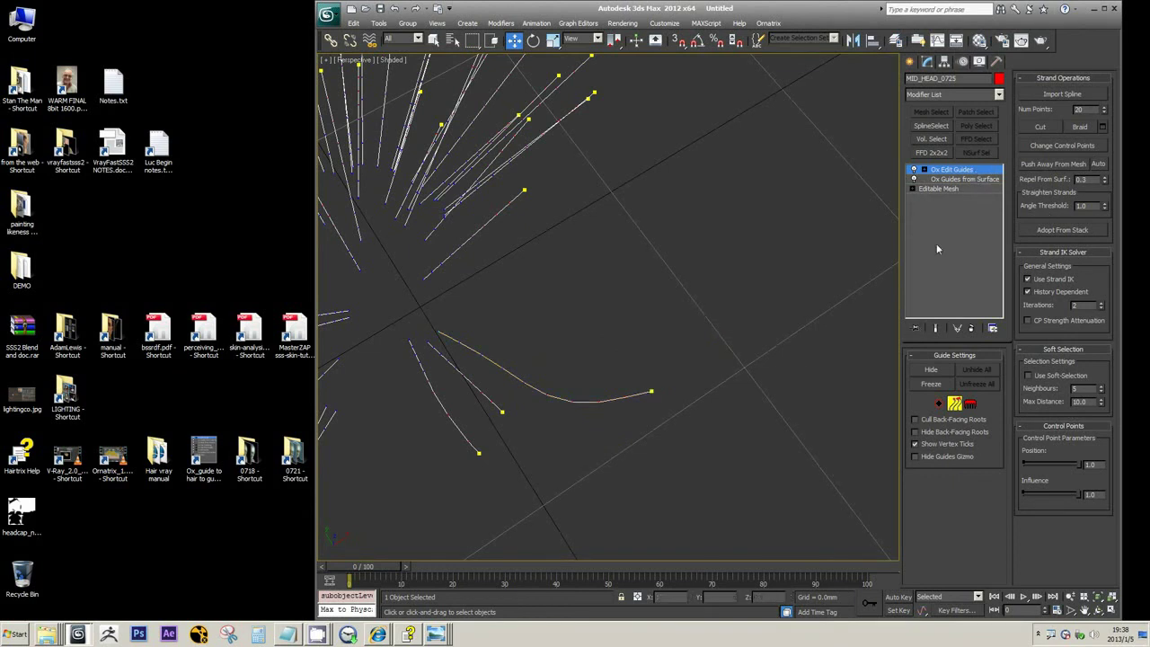
- Switch Ox Edit Guides to brush editing and resize the Move brush to 67
{"action": "key", "text": "3"}
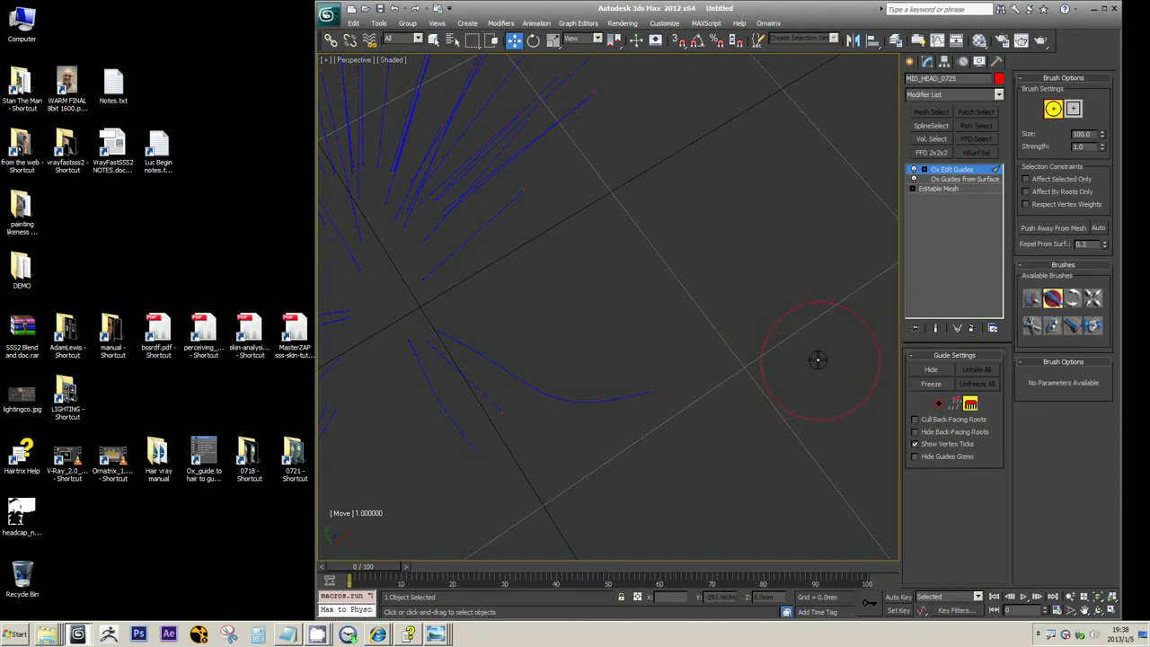
{"action": "scroll", "coordinate": [790, 346], "scroll_direction": "down", "scroll_amount": 2, "text": "ctrl"}
{"action": "scroll", "coordinate": [758, 362], "scroll_direction": "down", "scroll_amount": 5, "text": "ctrl"}
{"action": "scroll", "coordinate": [746, 305], "scroll_direction": "up", "scroll_amount": 5, "text": "ctrl"}
{"action": "mouse_move", "coordinate": [740, 231]}
{"action": "left_mouse_down", "text": "ctrl"}
{"action": "mouse_move", "coordinate": [764, 322]}
{"action": "mouse_move", "coordinate": [752, 233]}
{"action": "mouse_move", "coordinate": [778, 327]}
{"action": "left_mouse_up", "text": "ctrl"}
{"action": "mouse_move", "coordinate": [734, 303]}
{"action": "left_mouse_down", "text": "ctrl"}
{"action": "mouse_move", "coordinate": [746, 179]}
{"action": "mouse_move", "coordinate": [764, 283]}
{"action": "left_mouse_up", "text": "ctrl"}
{"action": "middle_click_drag", "start_coordinate": [745, 326], "coordinate": [749, 286]}
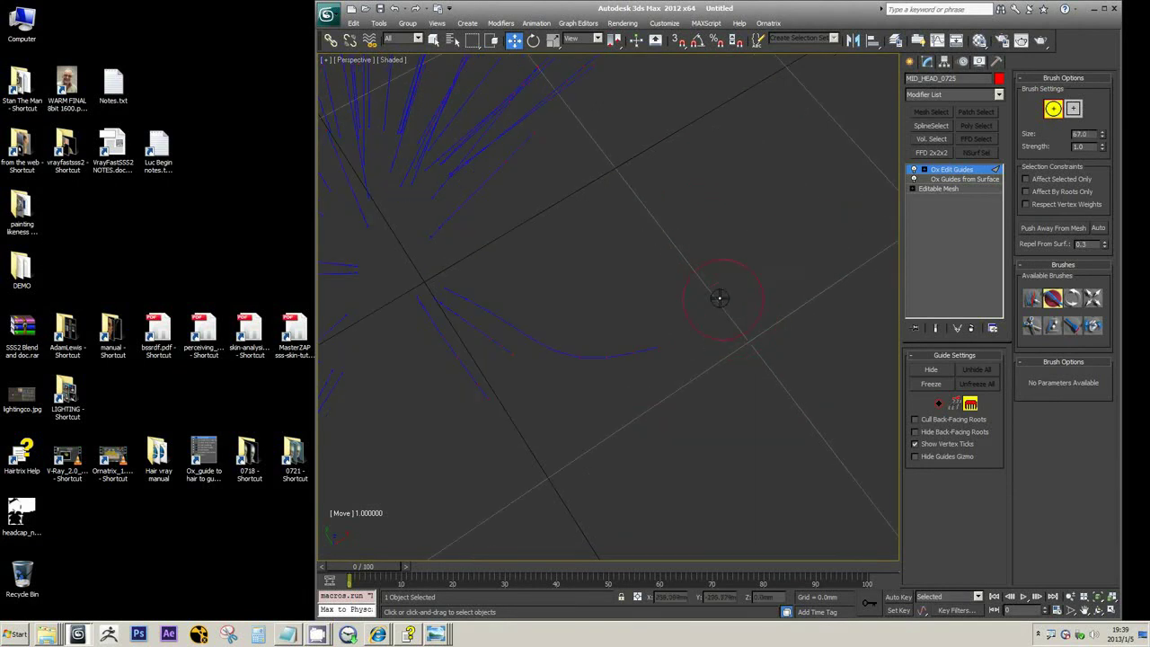
{"action": "mouse_move", "coordinate": [719, 298]}
{"action": "middle_mouse_down", "text": "alt"}
{"action": "mouse_move", "coordinate": [665, 295]}
{"action": "mouse_move", "coordinate": [688, 300]}
{"action": "mouse_move", "coordinate": [705, 337]}
{"action": "mouse_move", "coordinate": [689, 333]}
{"action": "mouse_move", "coordinate": [707, 282]}
{"action": "mouse_move", "coordinate": [647, 336]}
{"action": "mouse_move", "coordinate": [698, 342]}
{"action": "middle_mouse_up", "text": "alt"}
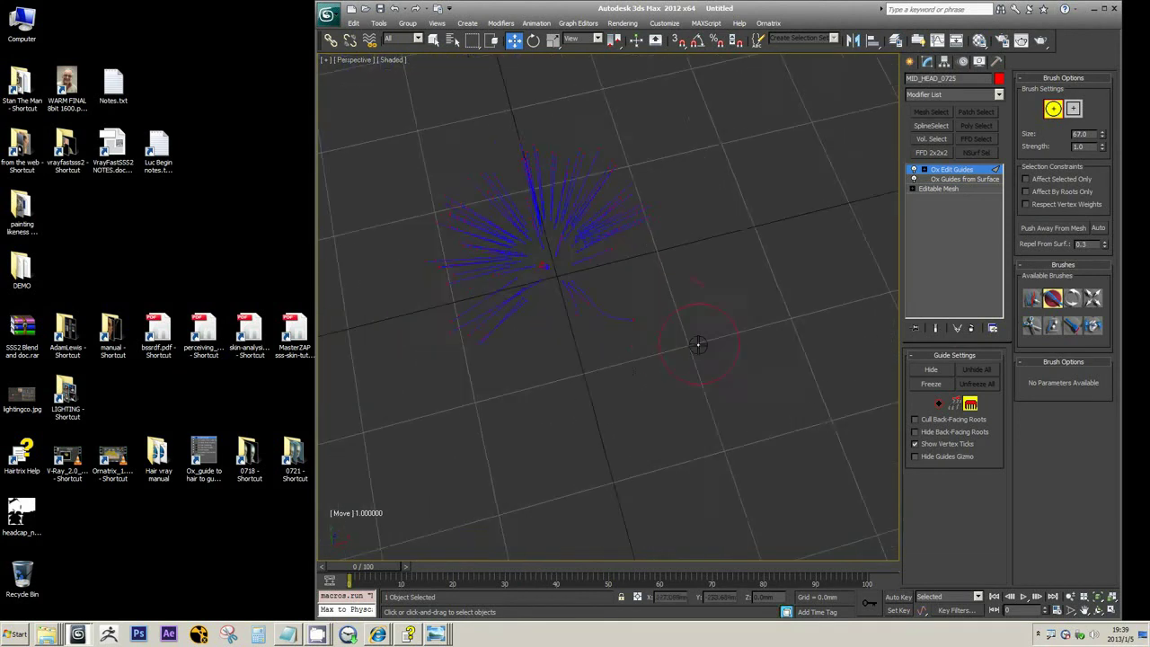
{"action": "scroll", "coordinate": [698, 341], "scroll_direction": "up", "scroll_amount": 5}
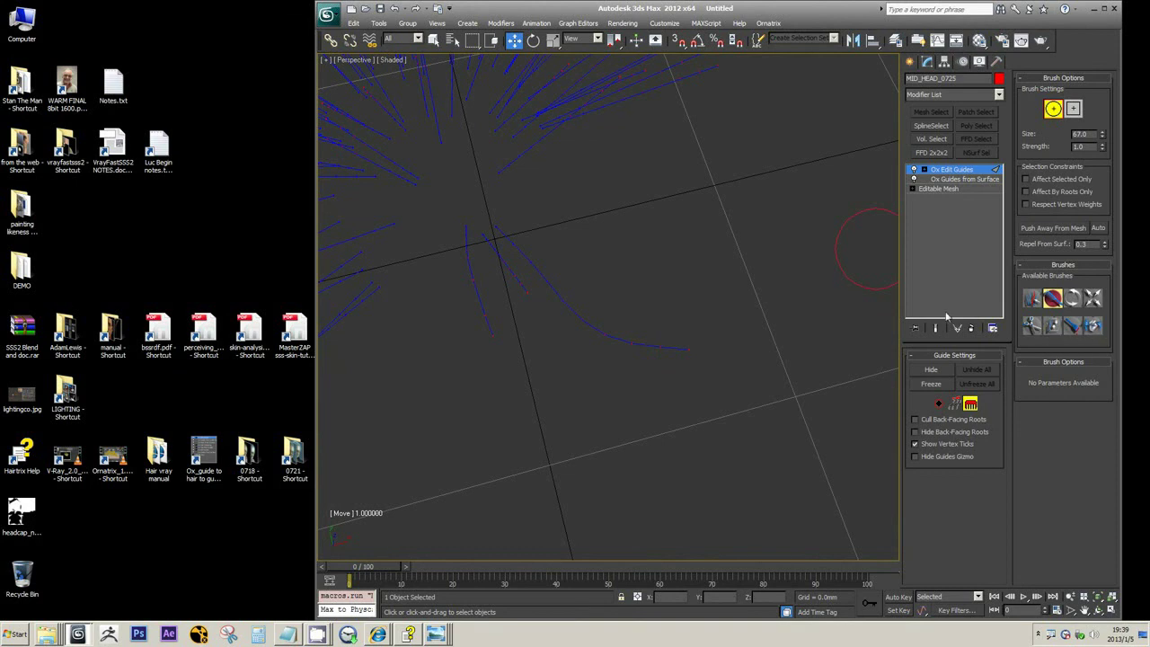
{"action": "mouse_move", "coordinate": [692, 226]}
{"action": "middle_mouse_down", "text": "alt"}
{"action": "mouse_move", "coordinate": [674, 249]}
{"action": "mouse_move", "coordinate": [726, 231]}
{"action": "mouse_move", "coordinate": [713, 255]}
{"action": "middle_mouse_up", "text": "alt"}
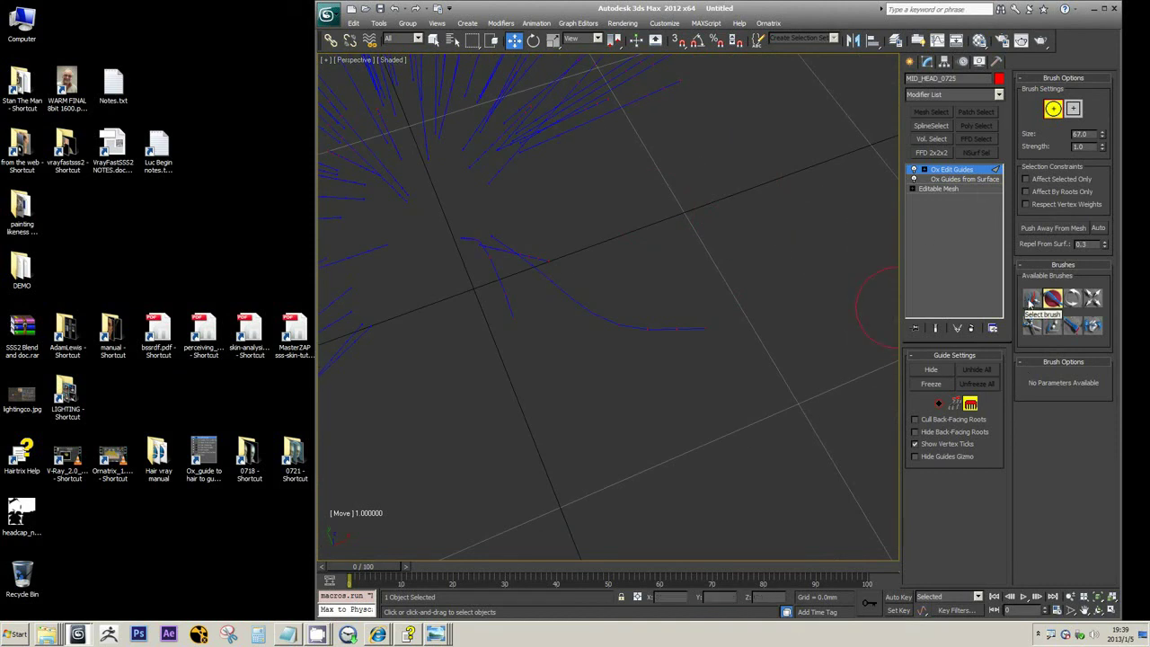
- Select several upright strands on top of the head with the Select brush, reducing its size to 15
{"action": "left_click", "coordinate": [1031, 302]}
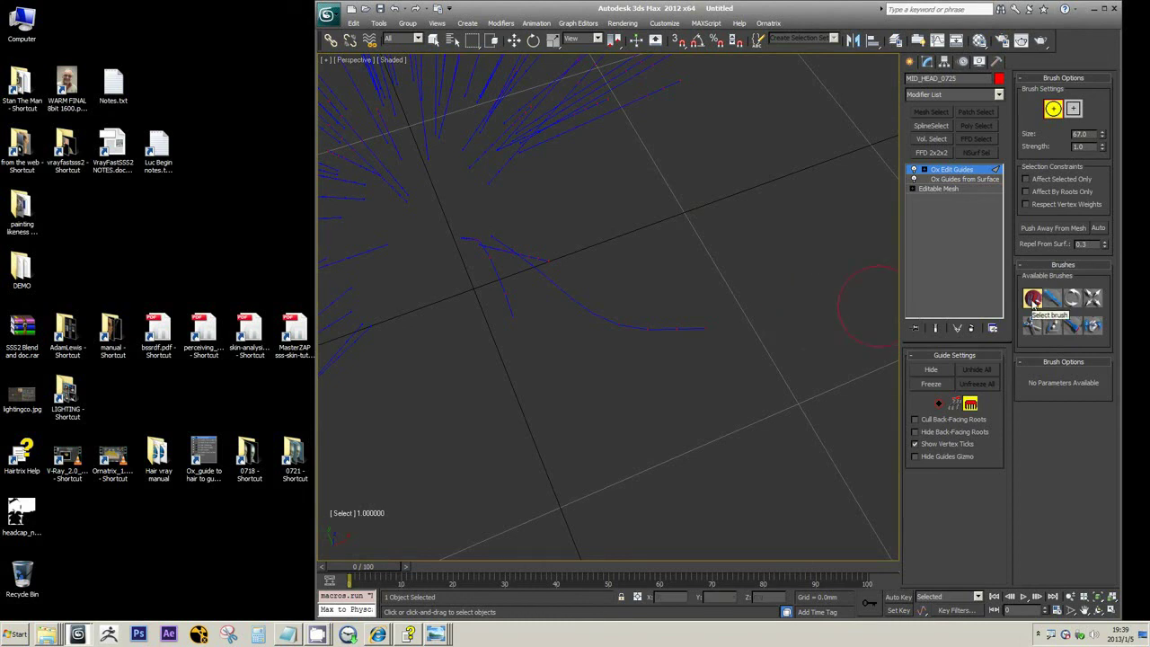
{"action": "scroll", "coordinate": [728, 241], "scroll_direction": "down", "scroll_amount": 4}
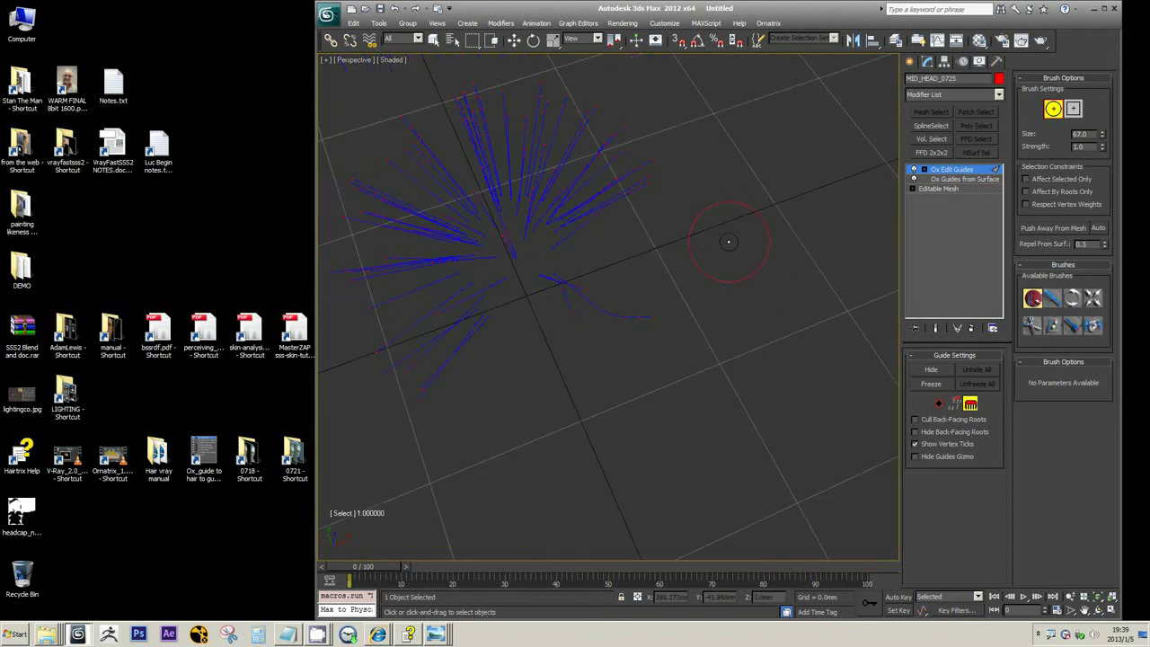
{"action": "middle_click_drag", "start_coordinate": [724, 246], "coordinate": [711, 192], "text": "alt"}
{"action": "scroll", "coordinate": [701, 192], "scroll_direction": "up", "scroll_amount": 2}
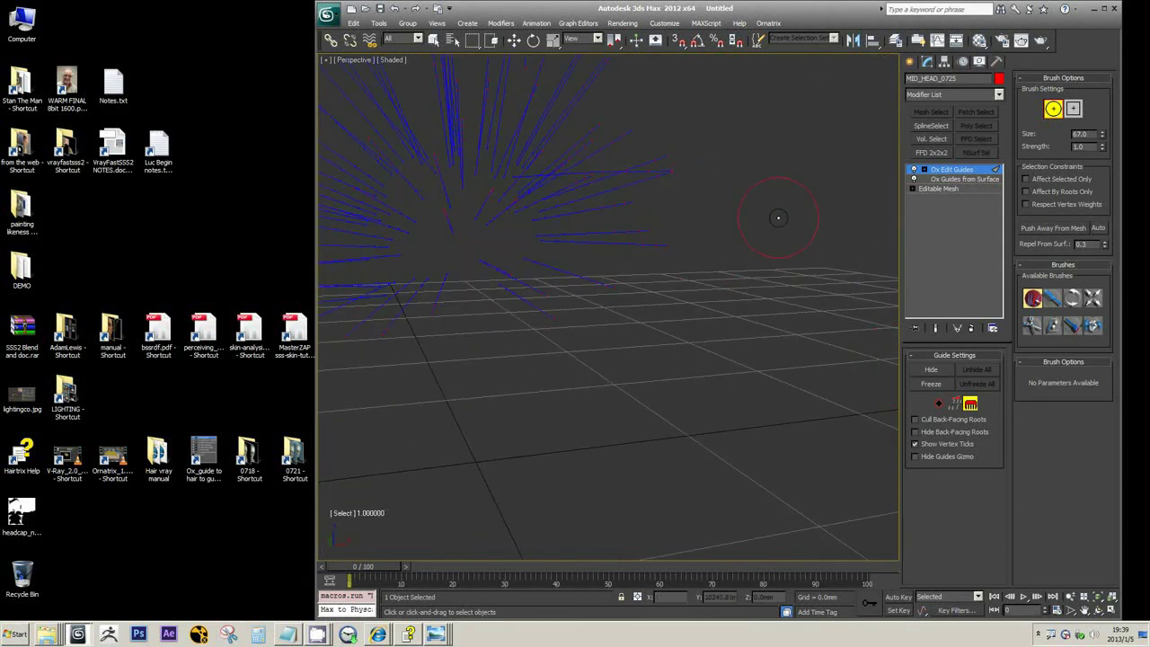
{"action": "middle_click_drag", "start_coordinate": [778, 216], "coordinate": [782, 225], "text": "alt"}
{"action": "middle_click_drag", "start_coordinate": [776, 179], "coordinate": [652, 115], "text": "alt"}
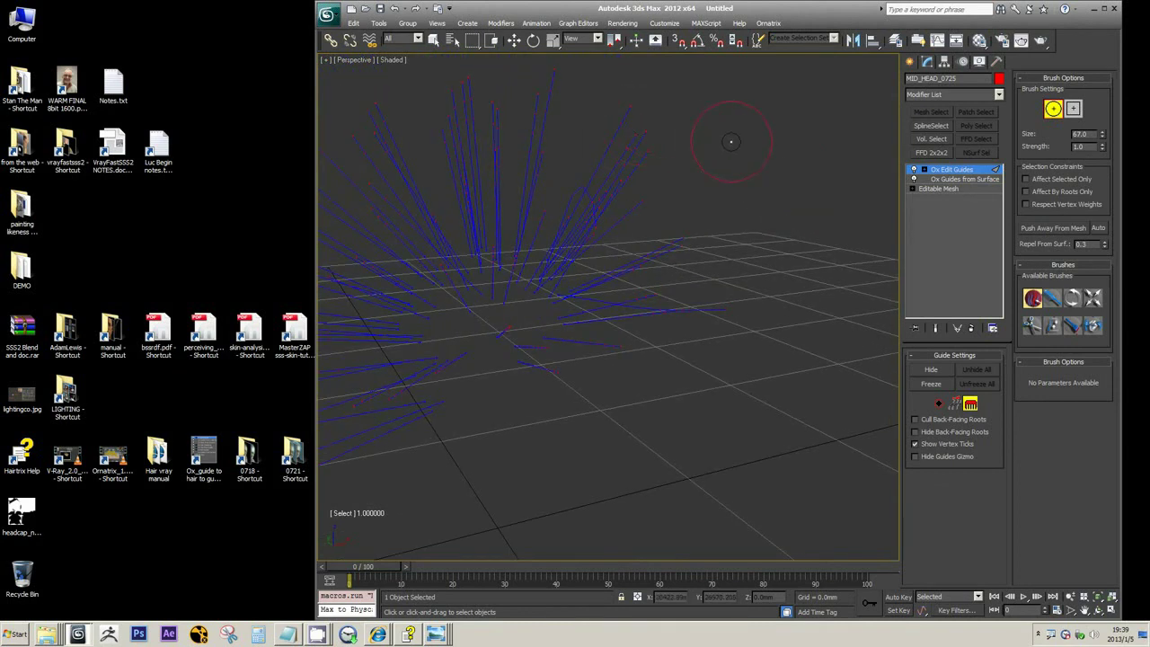
{"action": "left_click", "coordinate": [621, 119]}
{"action": "left_click", "coordinate": [538, 128]}
{"action": "middle_click_drag", "start_coordinate": [709, 168], "coordinate": [726, 191]}
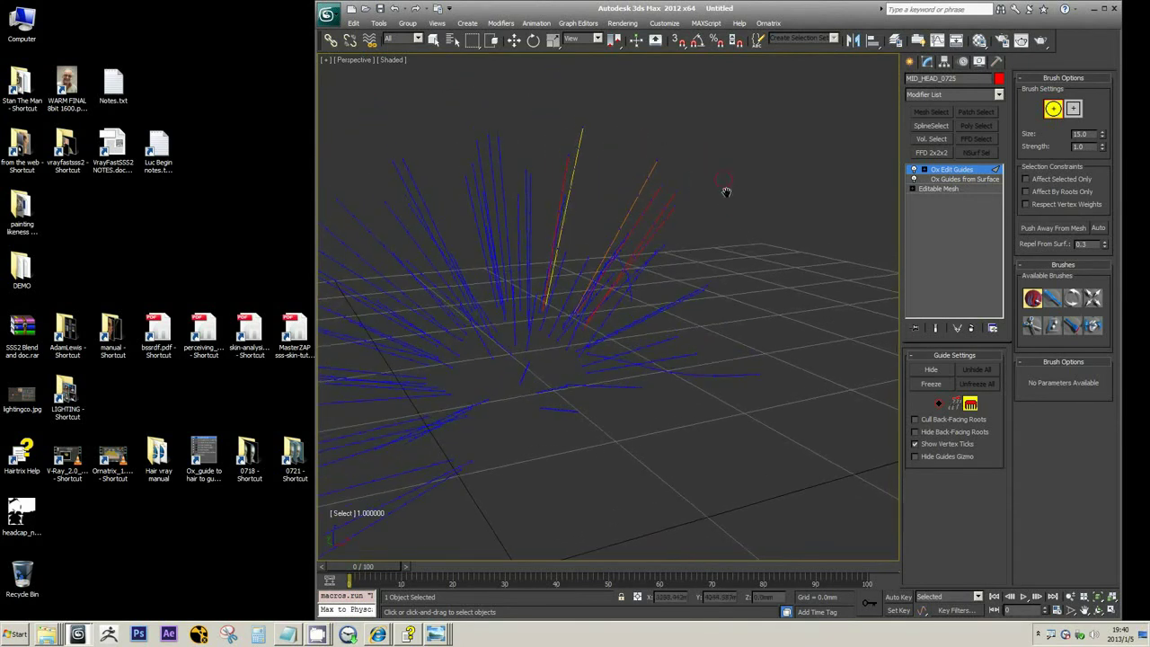
- Enlarge the Select brush to 116 and view the selected strands among the other guides
{"action": "key", "text": "alt"}
{"action": "left_click_drag", "start_coordinate": [755, 191], "coordinate": [747, 162], "text": "alt"}
{"action": "middle_click_drag", "start_coordinate": [745, 171], "coordinate": [757, 215]}
{"action": "scroll", "coordinate": [756, 216], "scroll_direction": "down", "scroll_amount": 5}
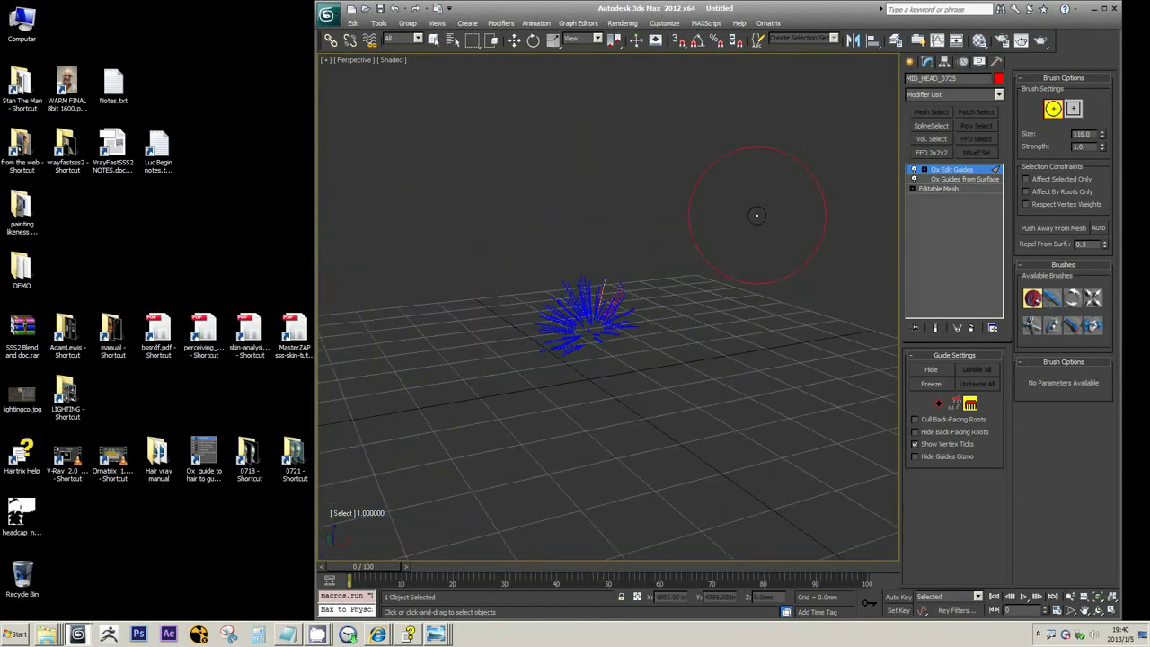
{"action": "middle_click_drag", "start_coordinate": [711, 249], "coordinate": [739, 239], "text": "alt"}
{"action": "scroll", "coordinate": [711, 275], "scroll_direction": "up", "scroll_amount": 5}
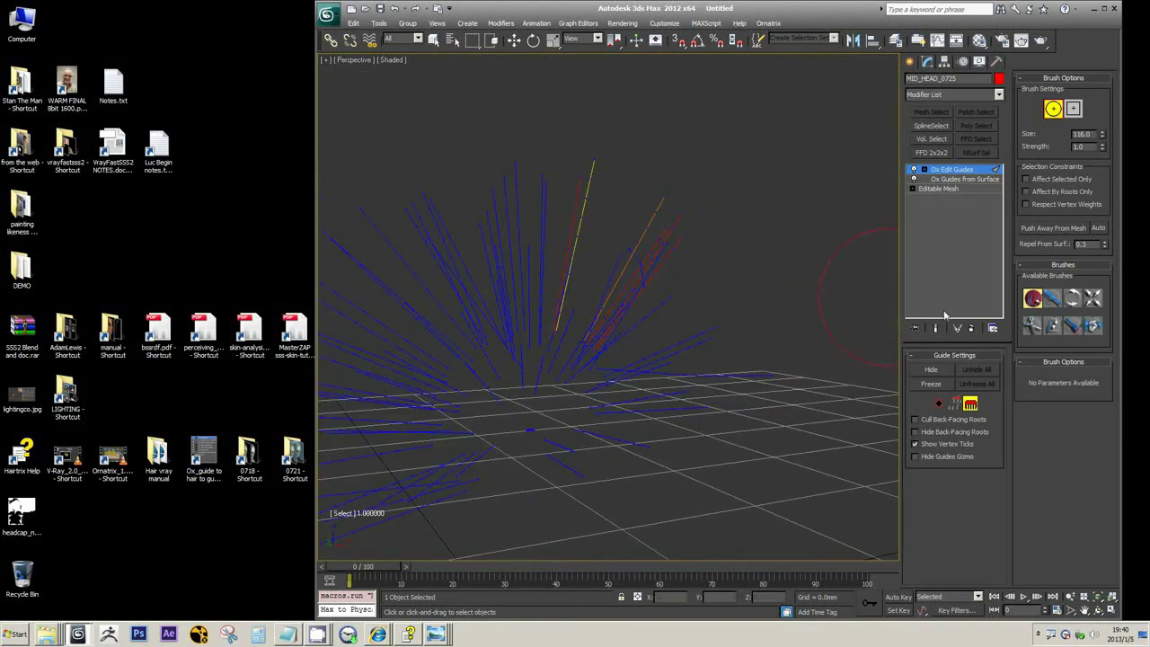
- Enable Affect Selected Only and bend the selected strands outward and down with the Move brush at size 134
{"action": "left_click_drag", "start_coordinate": [794, 219], "coordinate": [797, 257], "text": "ctrl+shift"}
{"action": "left_click", "coordinate": [1057, 304]}
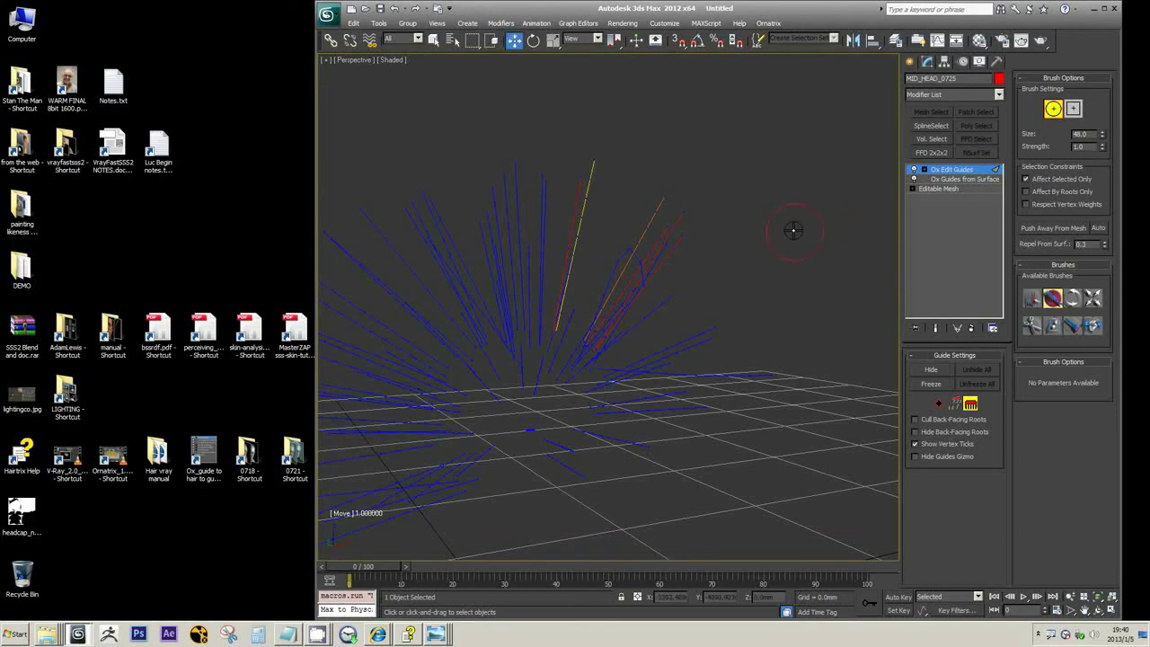
{"action": "left_click_drag", "start_coordinate": [769, 160], "coordinate": [686, 170], "text": "ctrl"}
{"action": "mouse_move", "coordinate": [675, 172]}
{"action": "left_mouse_down"}
{"action": "mouse_move", "coordinate": [645, 188]}
{"action": "mouse_move", "coordinate": [660, 195]}
{"action": "mouse_move", "coordinate": [615, 235]}
{"action": "mouse_move", "coordinate": [624, 259]}
{"action": "mouse_move", "coordinate": [590, 260]}
{"action": "mouse_move", "coordinate": [647, 265]}
{"action": "left_mouse_up"}
{"action": "middle_click_drag", "start_coordinate": [765, 236], "coordinate": [796, 249], "text": "alt"}
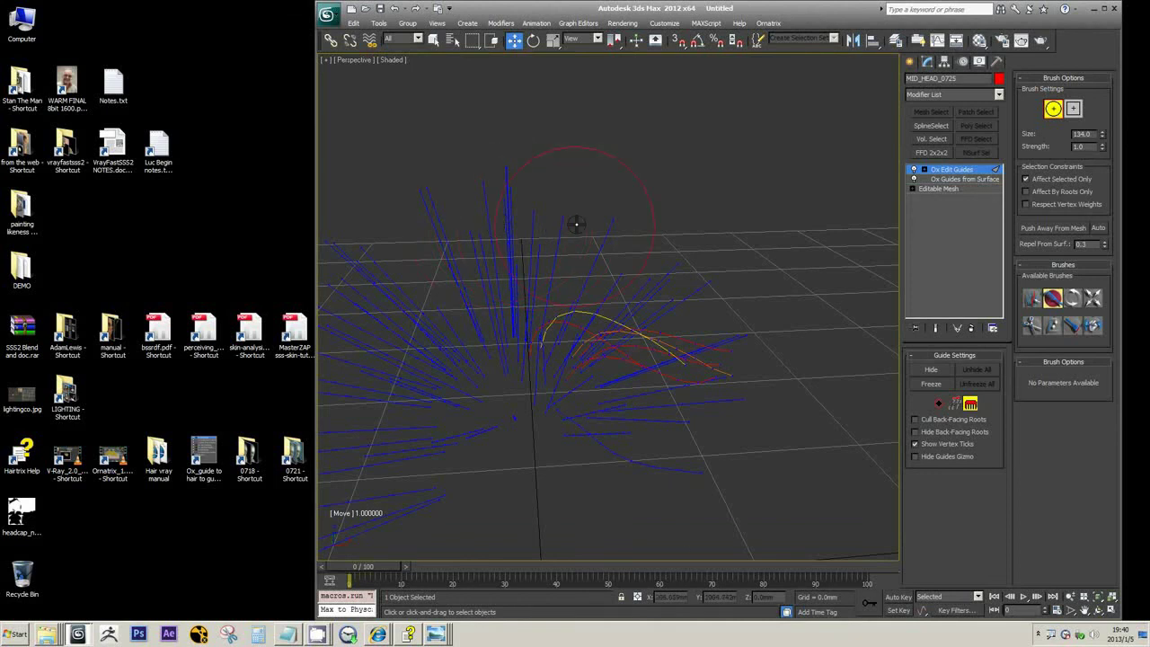
{"action": "middle_click_drag", "start_coordinate": [578, 226], "coordinate": [613, 204], "text": "alt"}
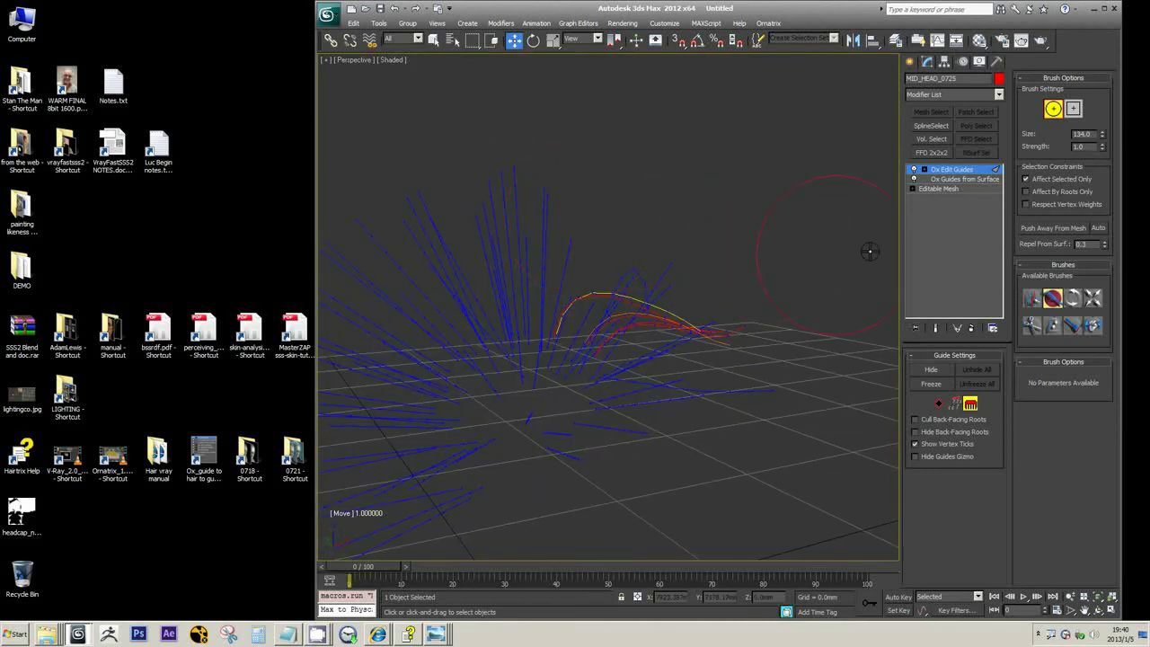
{"action": "middle_click_drag", "start_coordinate": [792, 290], "coordinate": [791, 285], "text": "alt"}
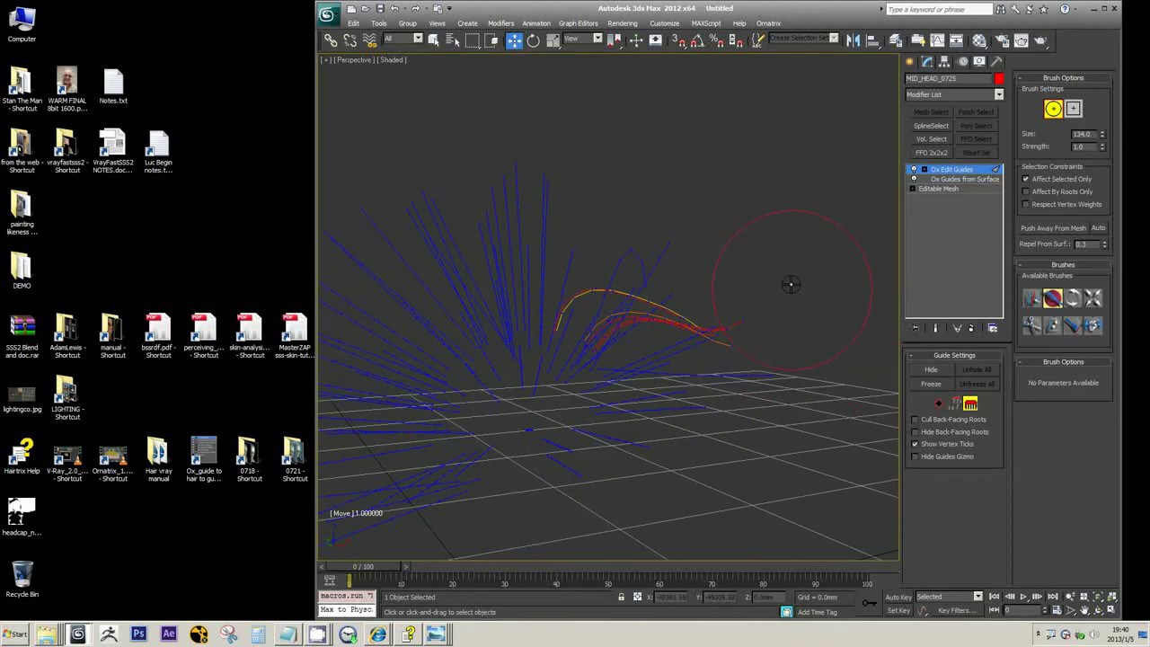
- Freeze the bent strands
{"action": "left_click", "coordinate": [921, 384]}
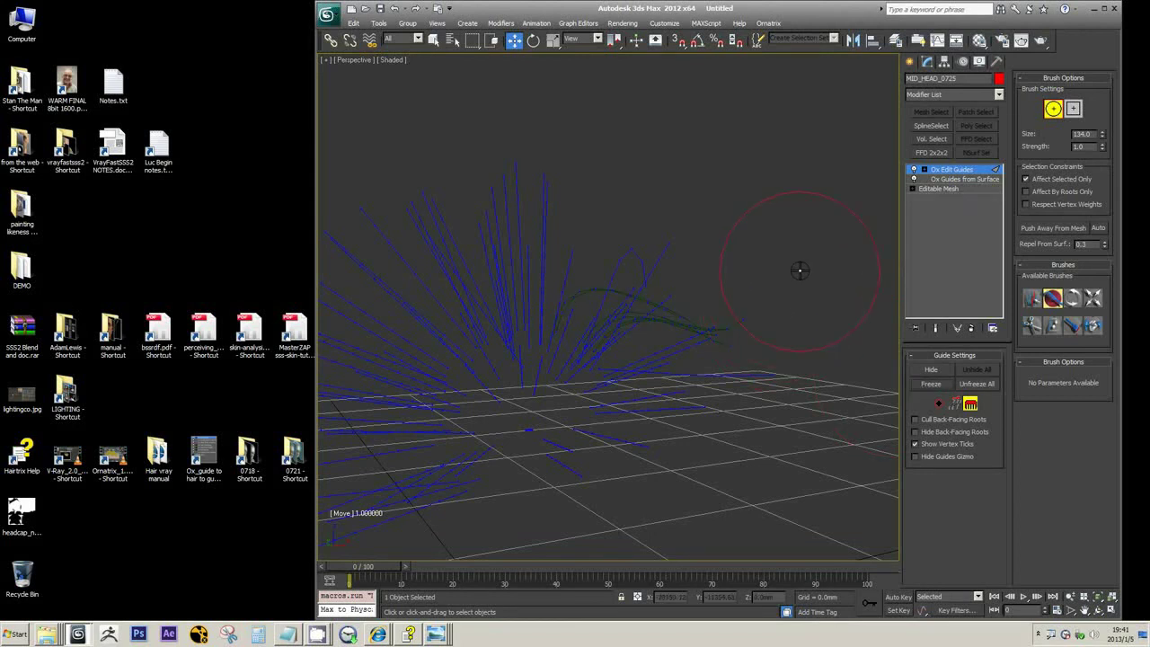
{"action": "mouse_move", "coordinate": [794, 270]}
{"action": "middle_mouse_down", "text": "alt"}
{"action": "mouse_move", "coordinate": [750, 275]}
{"action": "mouse_move", "coordinate": [787, 253]}
{"action": "middle_mouse_up", "text": "alt"}
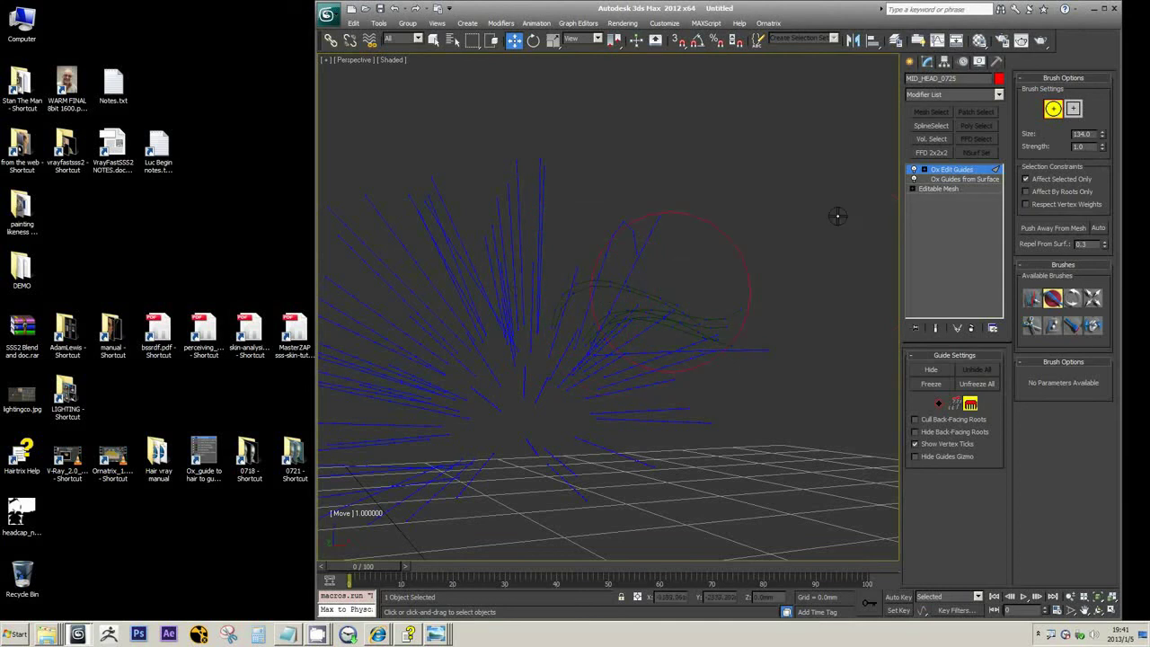
- Select a single strand at the outer side of the guides with the Select brush at size 20
{"action": "left_click", "coordinate": [1033, 299]}
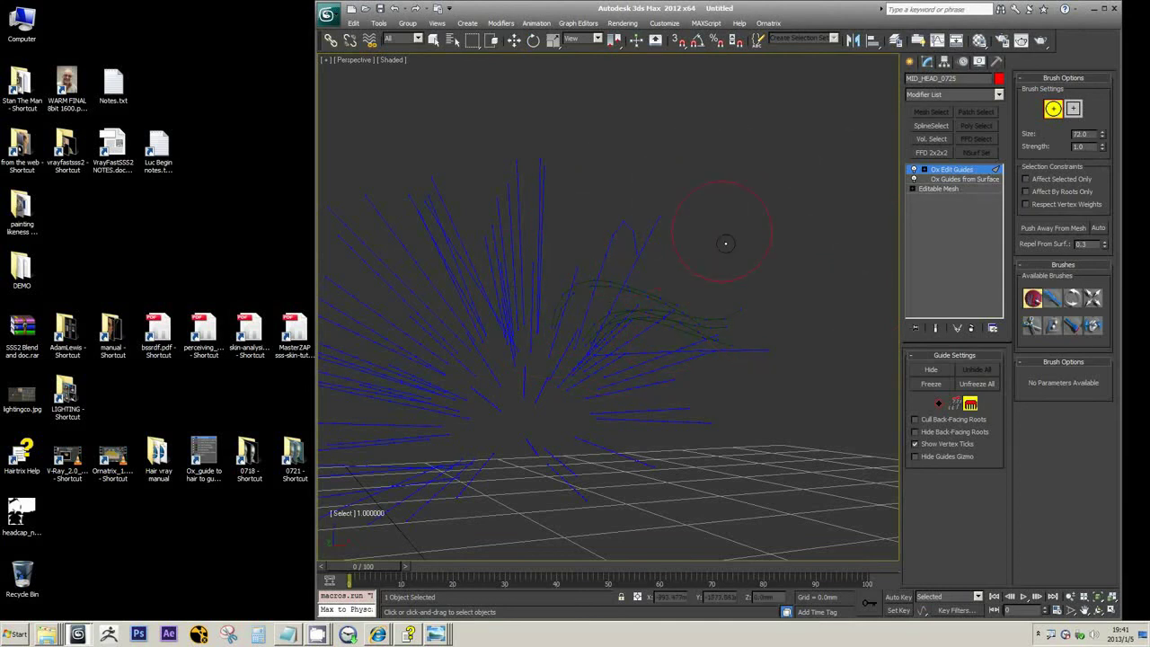
{"action": "left_click_drag", "start_coordinate": [760, 349], "coordinate": [765, 349]}
{"action": "middle_click_drag", "start_coordinate": [794, 325], "coordinate": [842, 340], "text": "alt"}
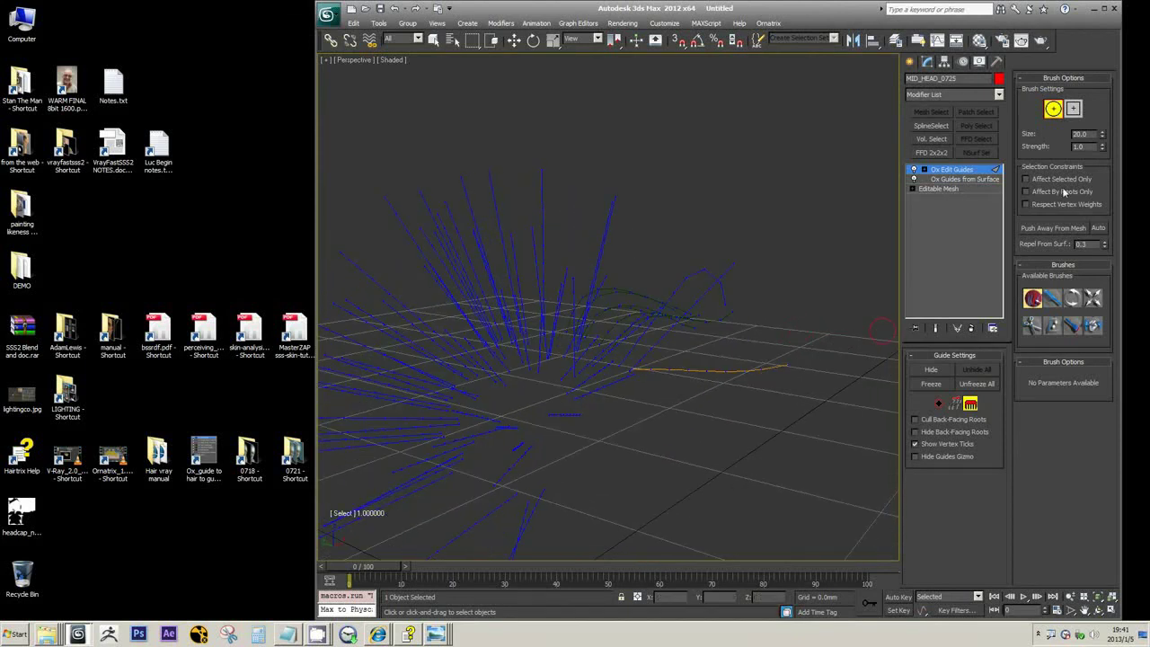
- Enlarge the Move brush to about 101 and bend the selected strand outward and down
{"action": "left_click", "coordinate": [1050, 302]}
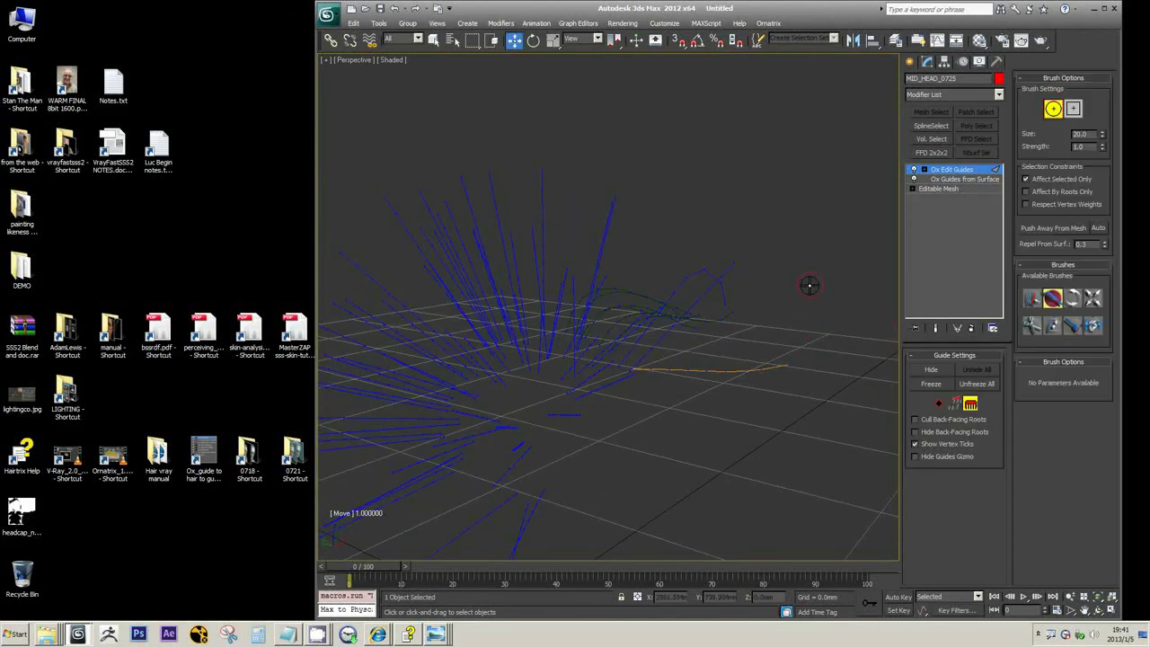
{"action": "left_click_drag", "start_coordinate": [808, 292], "coordinate": [799, 263], "text": "ctrl+shift"}
{"action": "mouse_move", "coordinate": [777, 364]}
{"action": "left_mouse_down"}
{"action": "mouse_move", "coordinate": [782, 396]}
{"action": "mouse_move", "coordinate": [693, 380]}
{"action": "left_mouse_up"}
{"action": "mouse_move", "coordinate": [780, 369]}
{"action": "middle_mouse_down", "text": "alt"}
{"action": "mouse_move", "coordinate": [816, 336]}
{"action": "mouse_move", "coordinate": [796, 356]}
{"action": "mouse_move", "coordinate": [791, 429]}
{"action": "middle_mouse_up", "text": "alt"}
- Switch to strand editing and move the selected strand's tip control point outward to curve the strand
{"action": "key", "text": "2"}
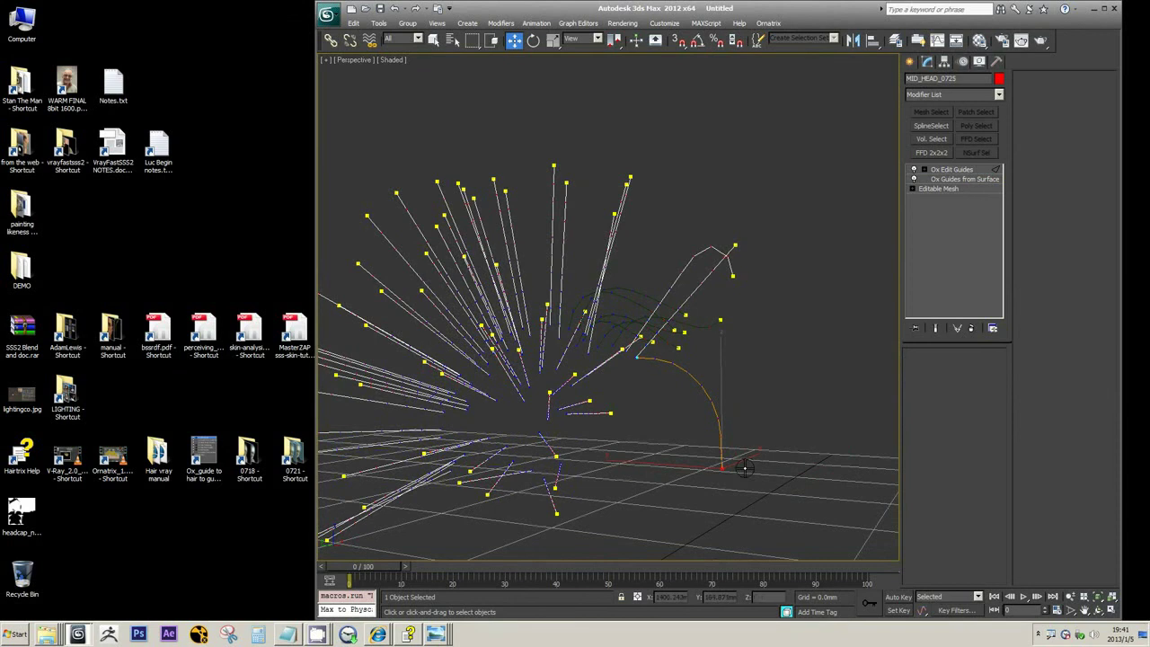
{"action": "middle_click_drag", "start_coordinate": [785, 438], "coordinate": [858, 395], "text": "alt"}
{"action": "left_click_drag", "start_coordinate": [757, 458], "coordinate": [766, 407]}
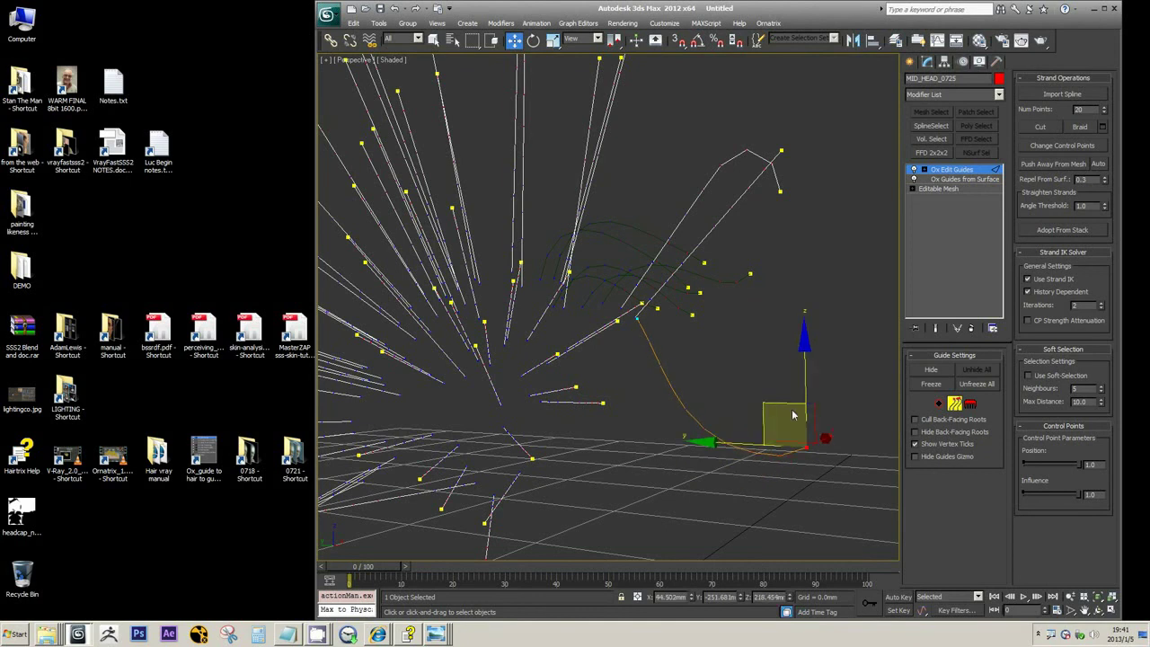
{"action": "middle_click_drag", "start_coordinate": [793, 414], "coordinate": [746, 396], "text": "alt"}
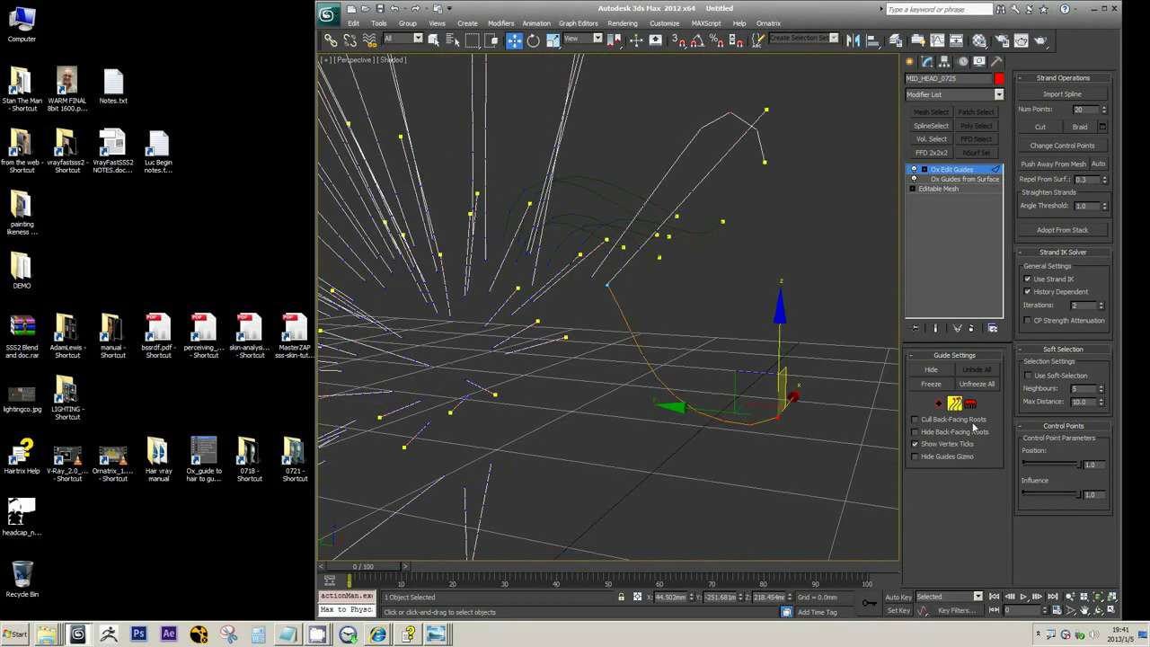
- Return to brush editing and reshape the selected strand with the Move brush at size 101
{"action": "left_click", "coordinate": [971, 405]}
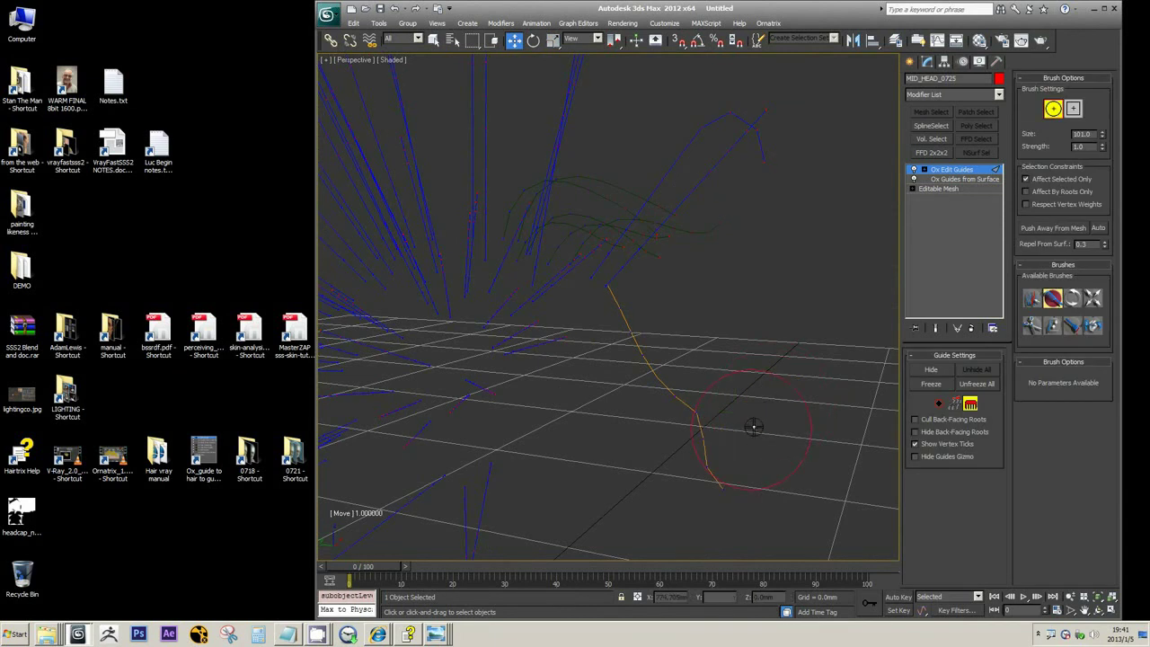
{"action": "middle_click_drag", "start_coordinate": [786, 394], "coordinate": [785, 400], "text": "alt"}
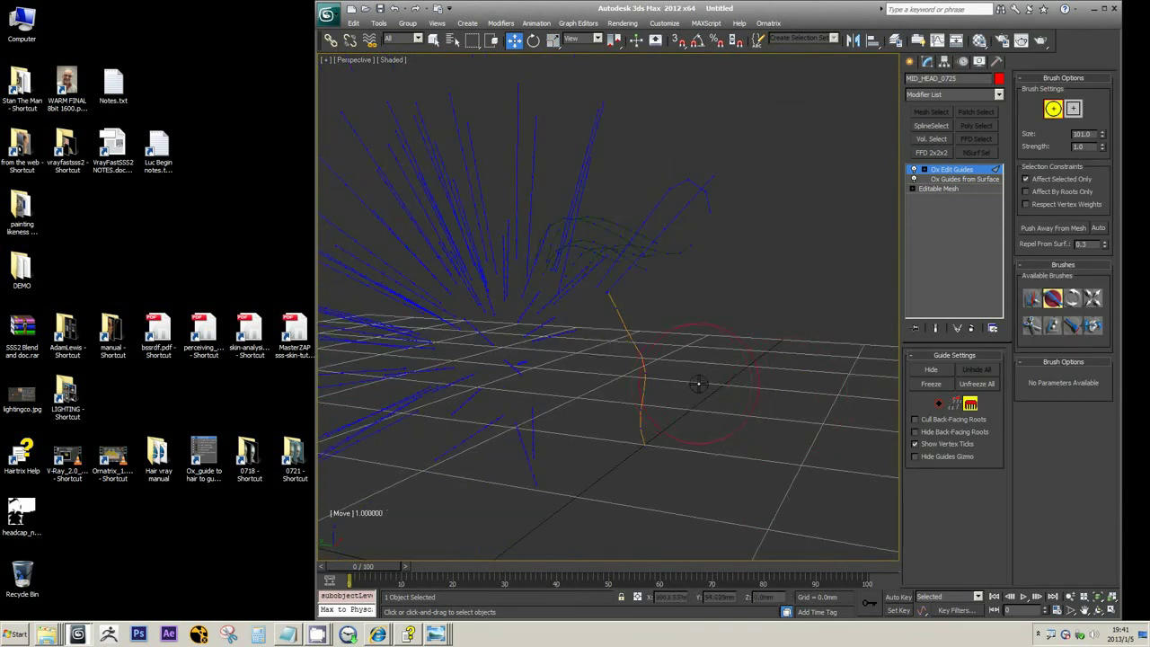
{"action": "mouse_move", "coordinate": [746, 380]}
{"action": "middle_mouse_down", "text": "alt"}
{"action": "mouse_move", "coordinate": [666, 396]}
{"action": "mouse_move", "coordinate": [639, 318]}
{"action": "mouse_move", "coordinate": [727, 328]}
{"action": "middle_mouse_up", "text": "alt"}
{"action": "scroll", "coordinate": [673, 317], "scroll_direction": "up", "scroll_amount": 2}
{"action": "middle_click_drag", "start_coordinate": [727, 329], "coordinate": [650, 319]}
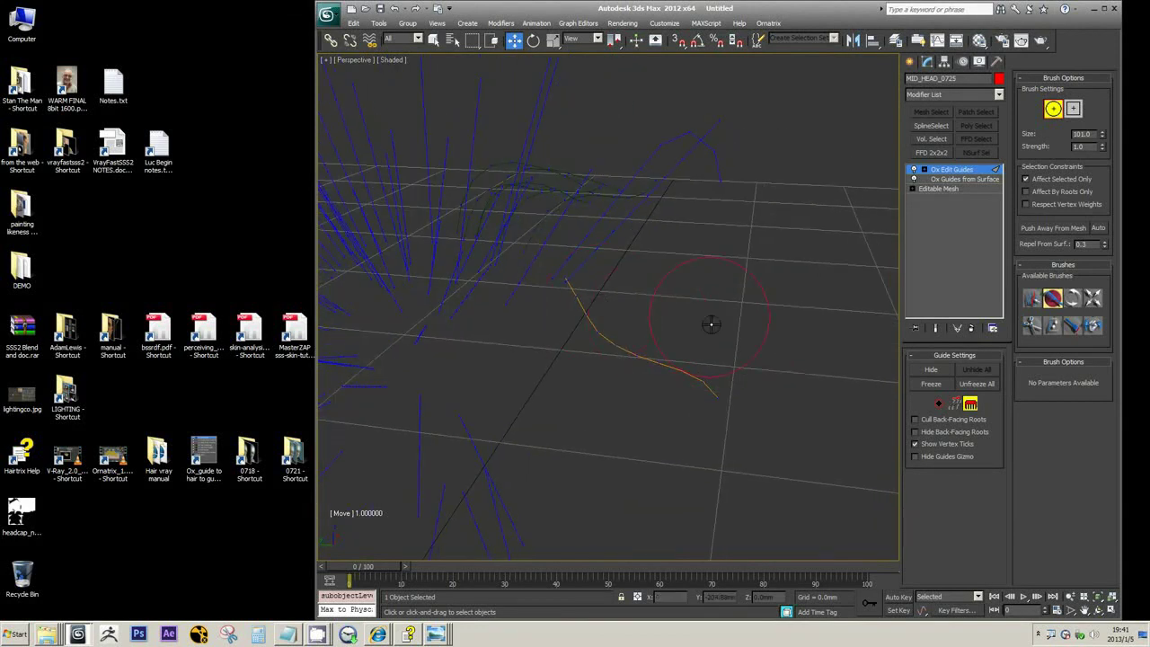
- Compare the selected strand in strand editing, with its tip move gizmo, and in brush editing
{"action": "key", "text": "2"}
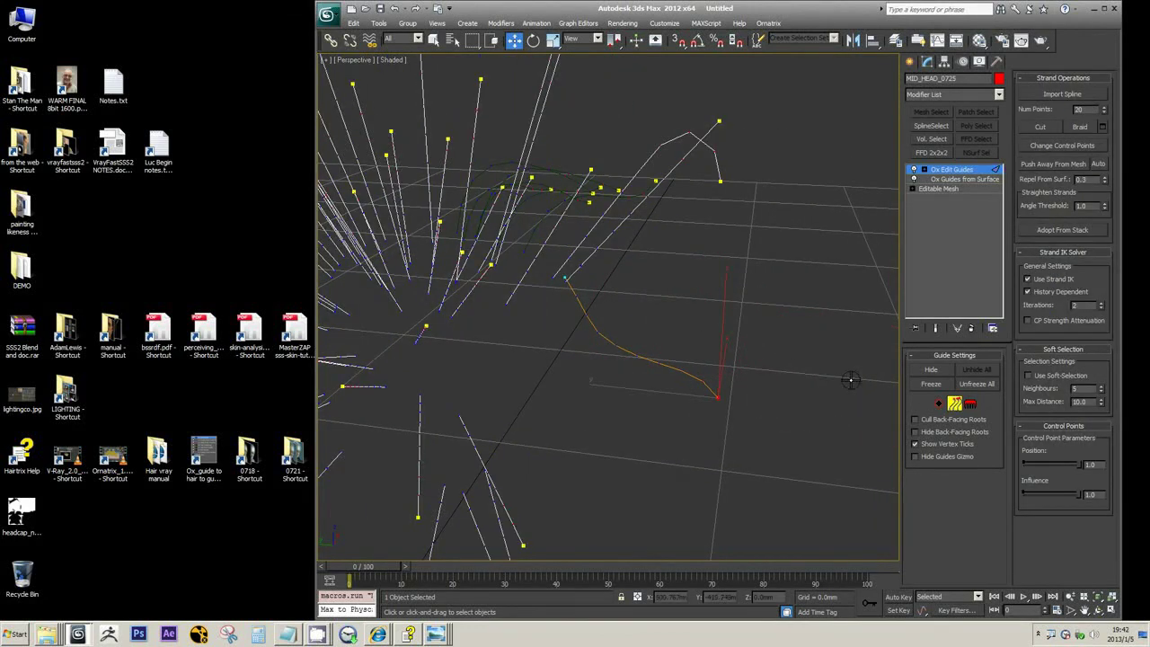
{"action": "key", "text": "w"}
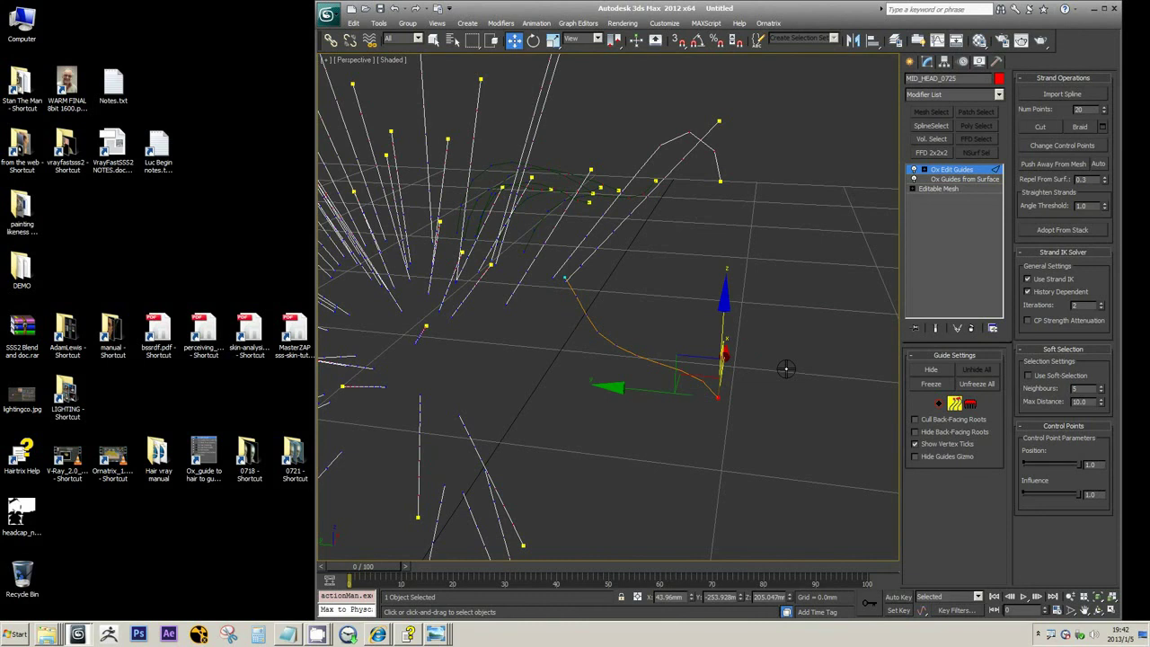
{"action": "key", "text": "1"}
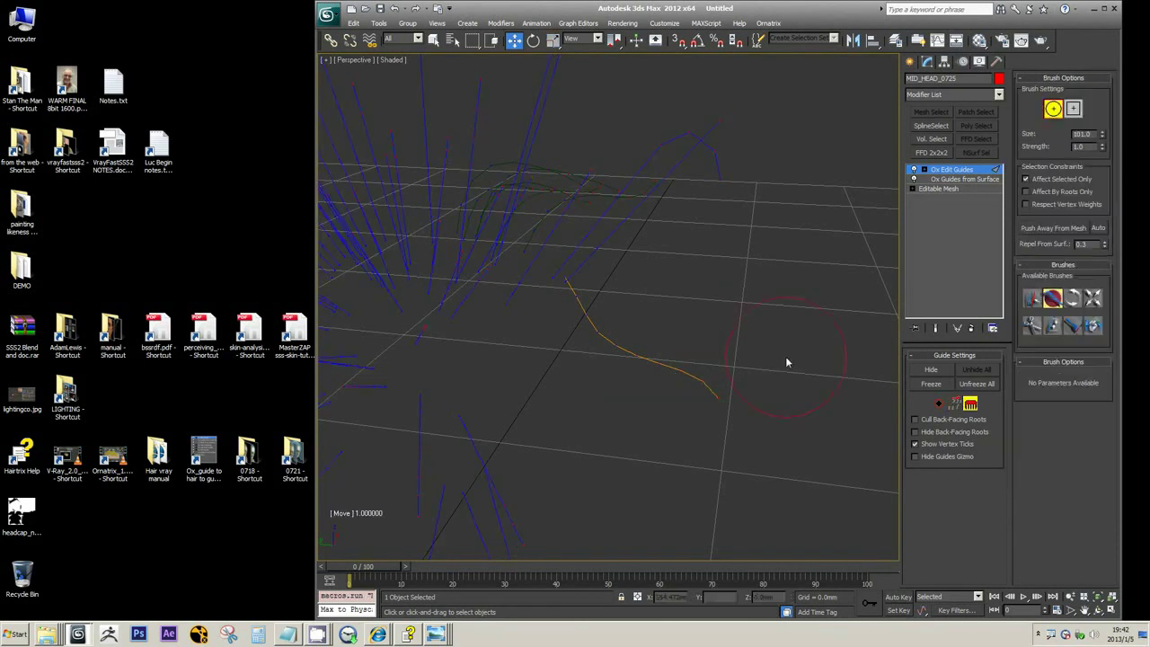
{"action": "left_click", "coordinate": [955, 405]}
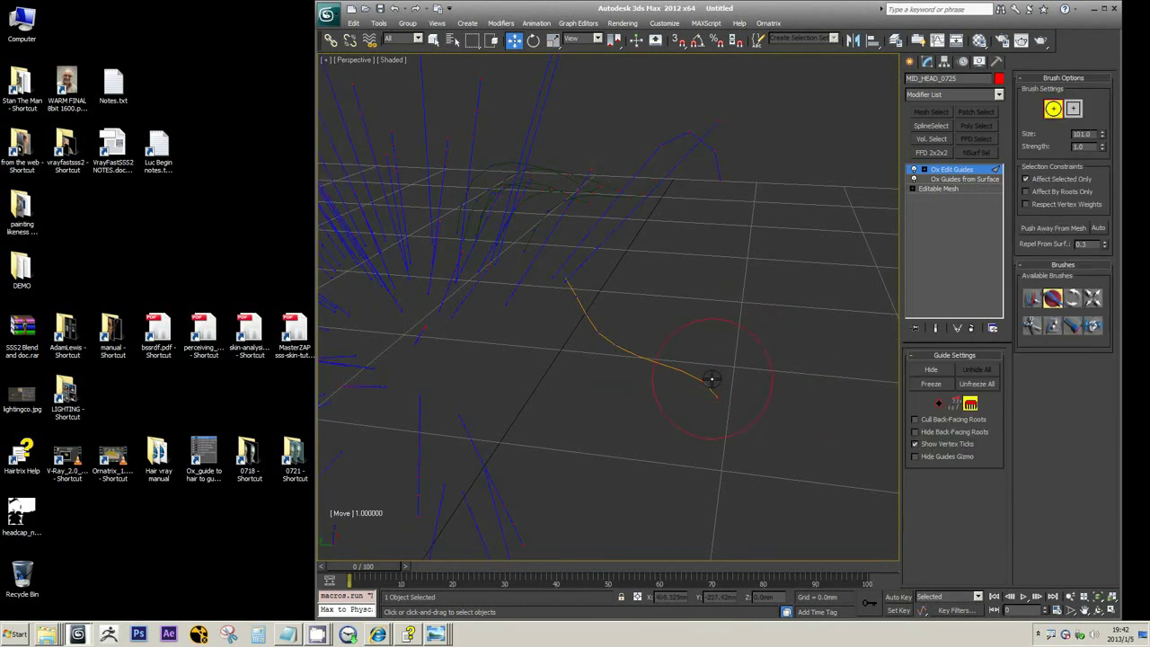
- Bend the selected strand's tip downward with the Move brush and check it in strand editing before returning to brush editing
{"action": "left_click_drag", "start_coordinate": [711, 380], "coordinate": [711, 385]}
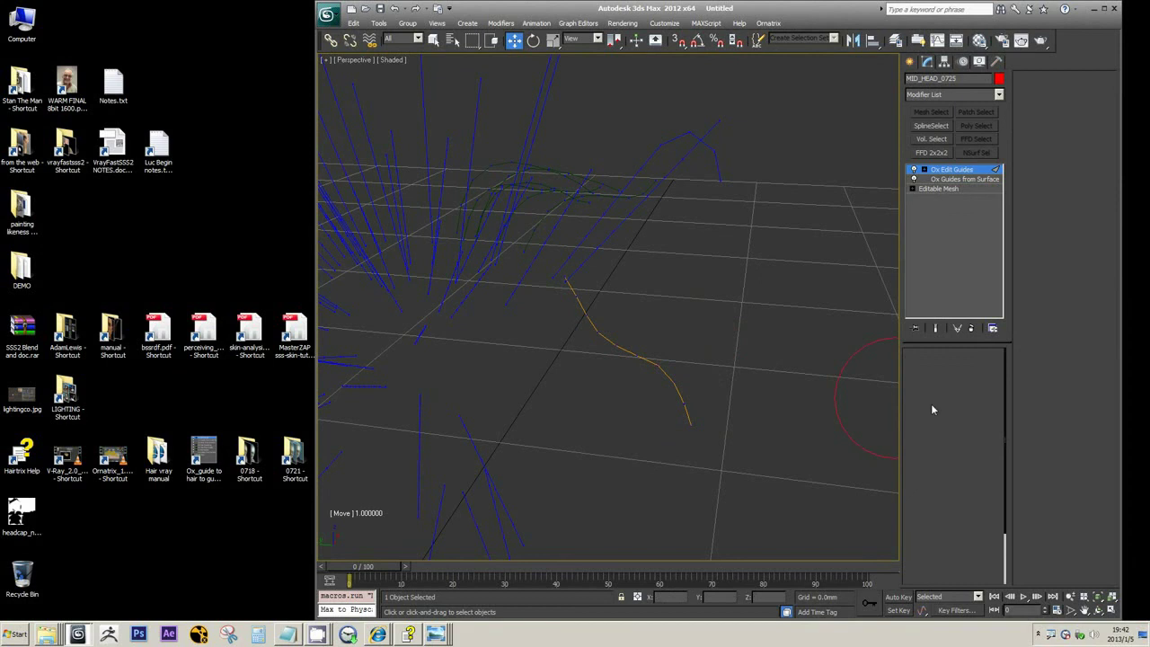
{"action": "left_click", "coordinate": [955, 404]}
{"action": "left_click", "coordinate": [970, 404]}
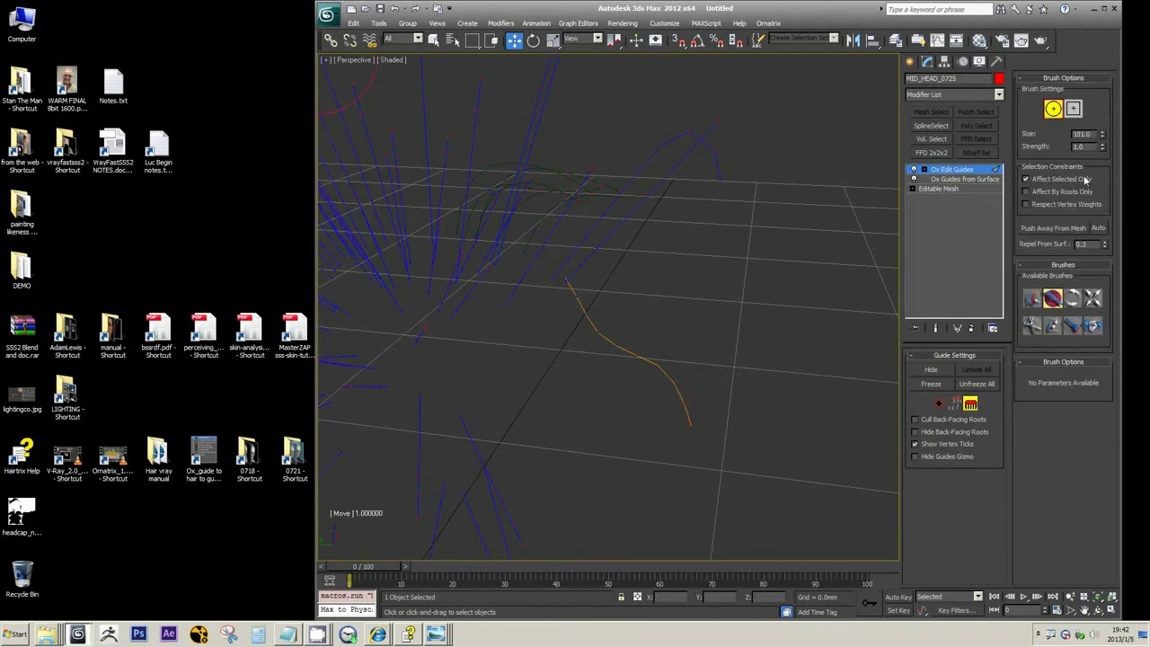
- Select several upright strands on top of the head with the Select brush at size 51 and hide them
{"action": "middle_click_drag", "start_coordinate": [726, 290], "coordinate": [644, 169], "text": "alt"}
{"action": "mouse_move", "coordinate": [643, 169]}
{"action": "left_mouse_down"}
{"action": "mouse_move", "coordinate": [636, 210]}
{"action": "mouse_move", "coordinate": [752, 298]}
{"action": "mouse_move", "coordinate": [779, 304]}
{"action": "left_mouse_up"}
{"action": "scroll", "coordinate": [779, 304], "scroll_direction": "down", "scroll_amount": 5}
{"action": "middle_click_drag", "start_coordinate": [770, 303], "coordinate": [688, 272], "text": "alt"}
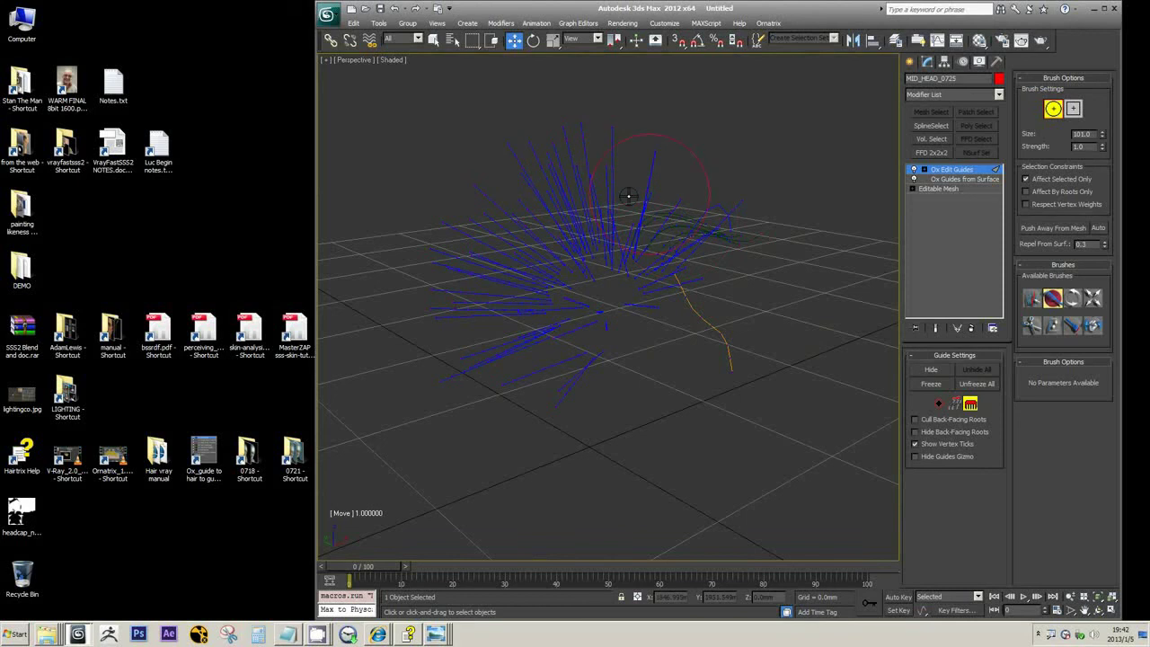
{"action": "left_click", "coordinate": [1034, 296]}
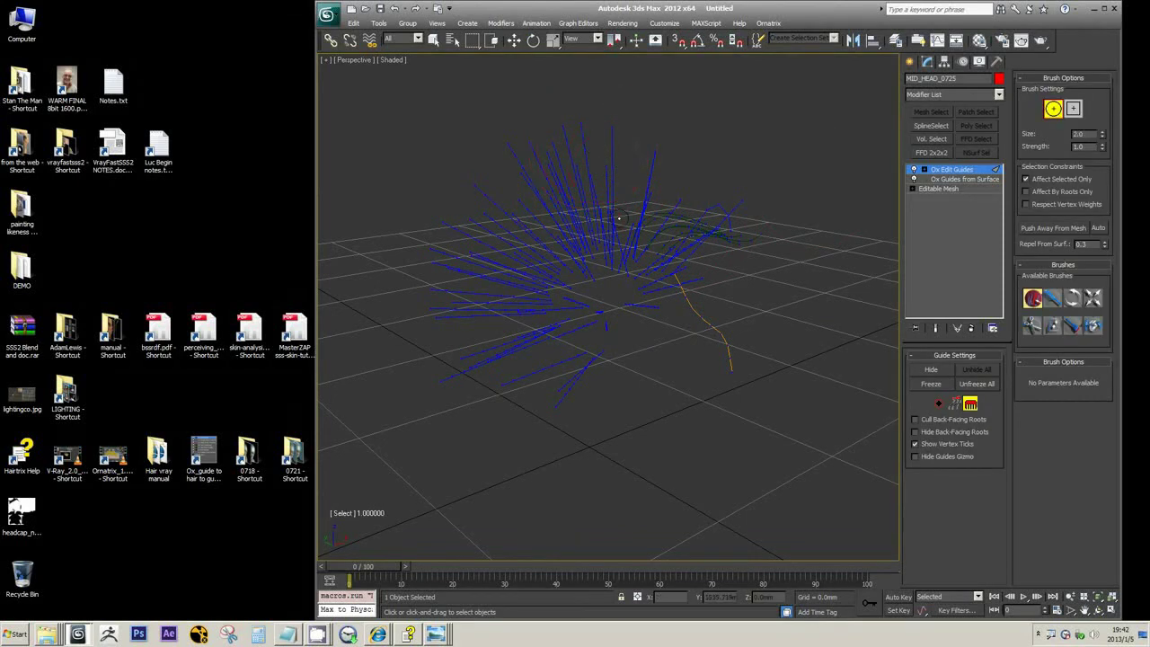
{"action": "left_click", "coordinate": [569, 131]}
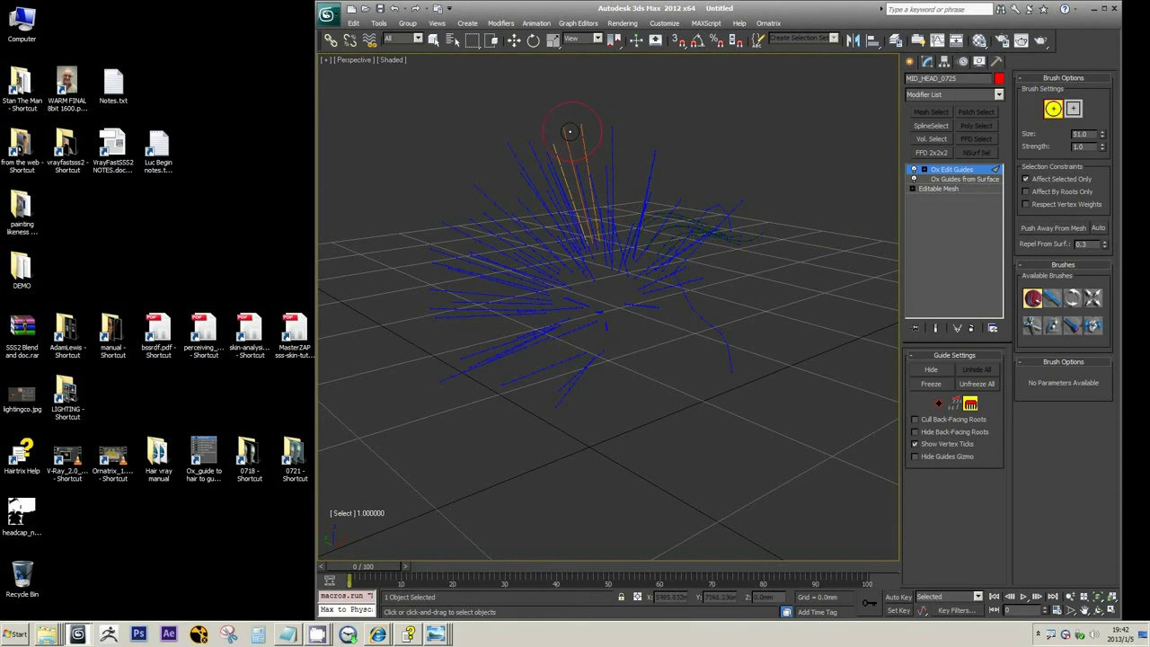
{"action": "left_click_drag", "start_coordinate": [667, 133], "coordinate": [670, 146], "text": "ctrl+shift"}
{"action": "middle_click_drag", "start_coordinate": [635, 137], "coordinate": [885, 238], "text": "alt"}
{"action": "left_click", "coordinate": [931, 370]}
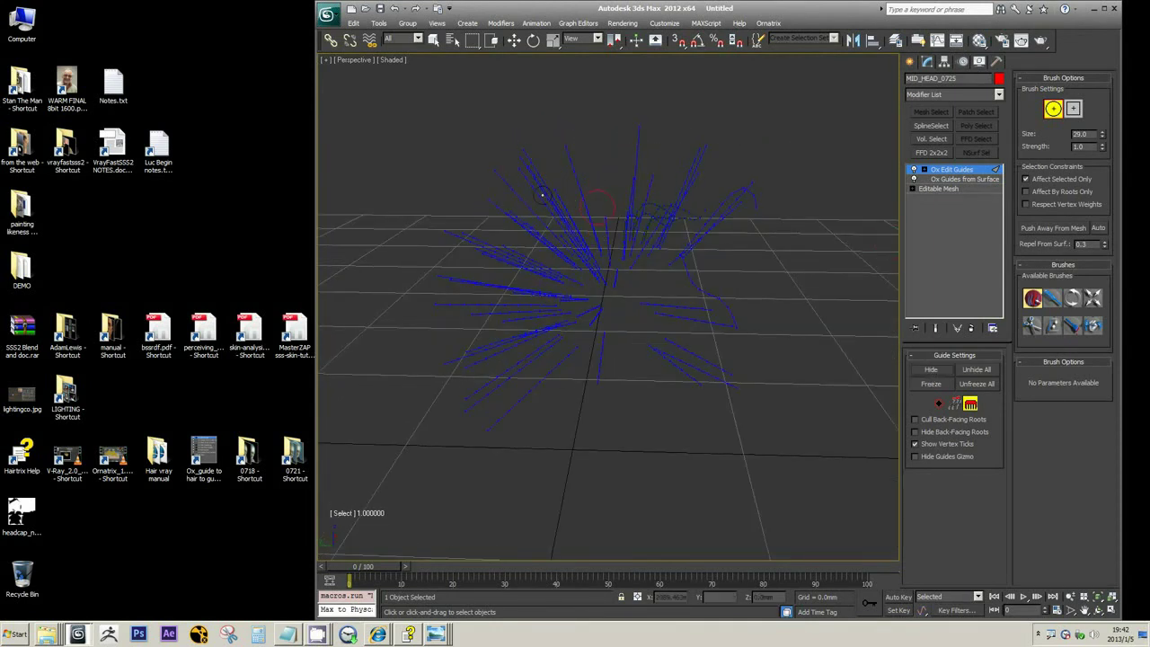
- Hide a group of side strands selected with the Select brush at size 29, and then unhide all guides
{"action": "mouse_move", "coordinate": [475, 227]}
{"action": "left_mouse_down"}
{"action": "mouse_move", "coordinate": [462, 249]}
{"action": "mouse_move", "coordinate": [483, 253]}
{"action": "left_mouse_up"}
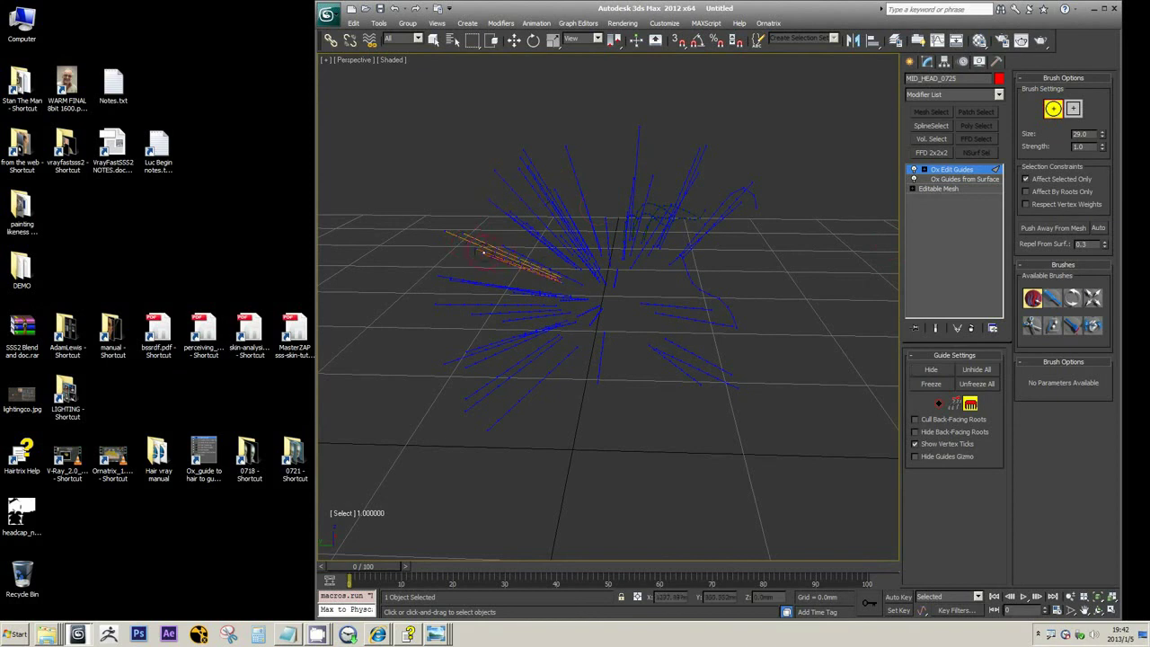
{"action": "left_click", "coordinate": [932, 371]}
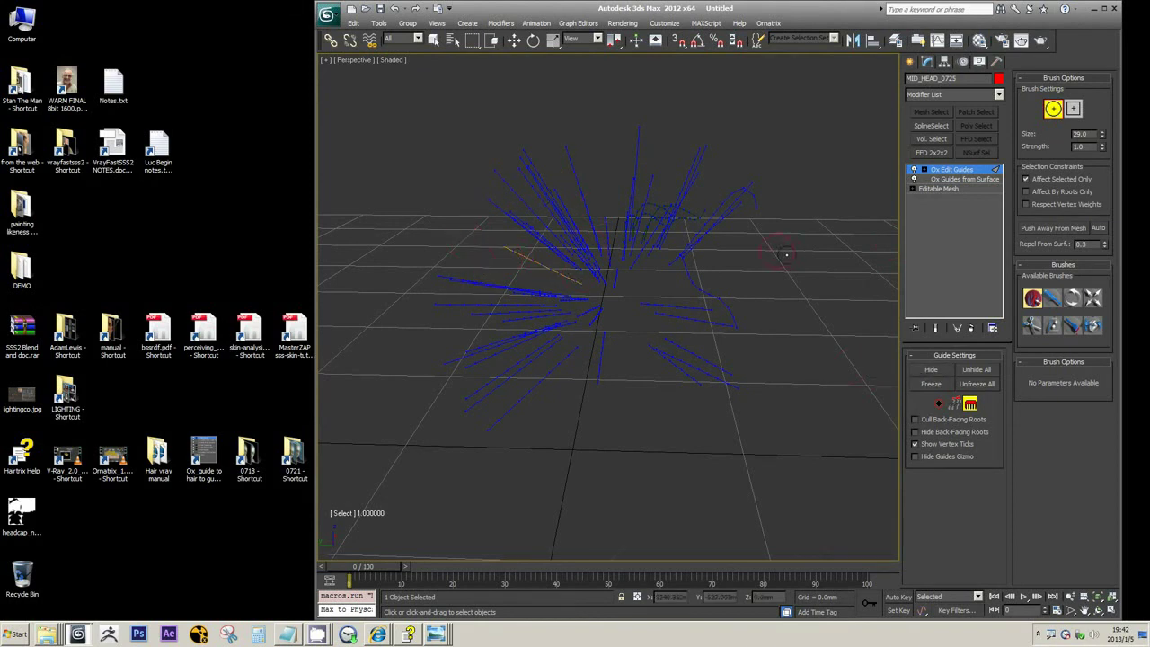
{"action": "middle_click_drag", "start_coordinate": [792, 258], "coordinate": [812, 301], "text": "alt"}
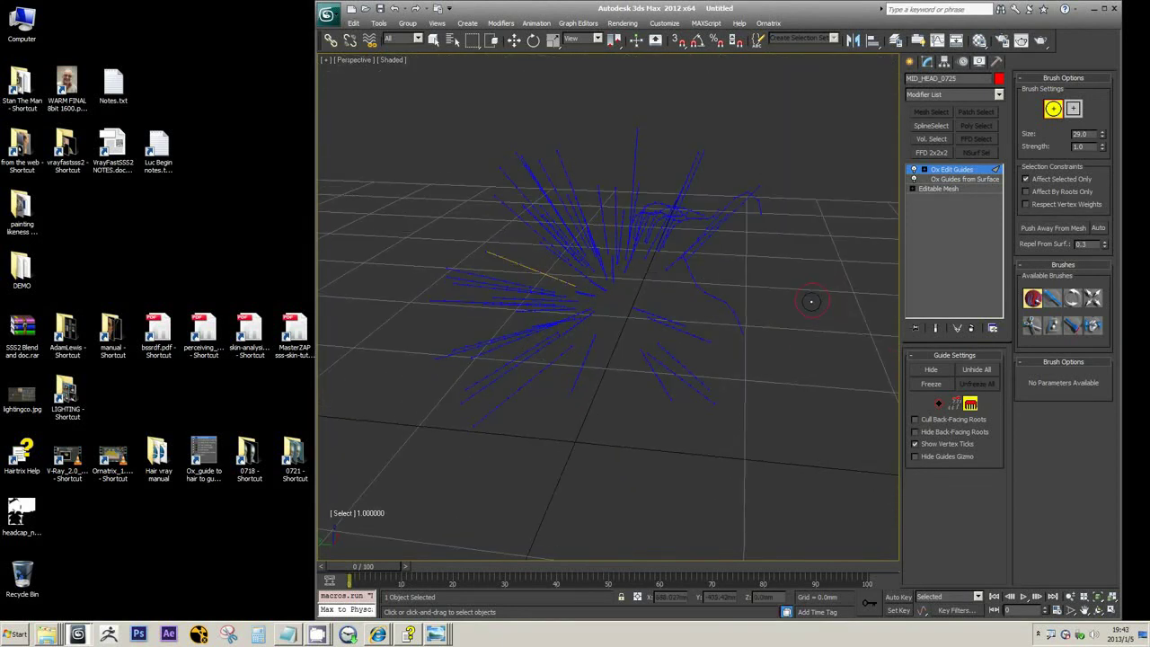
{"action": "left_click", "coordinate": [975, 371]}
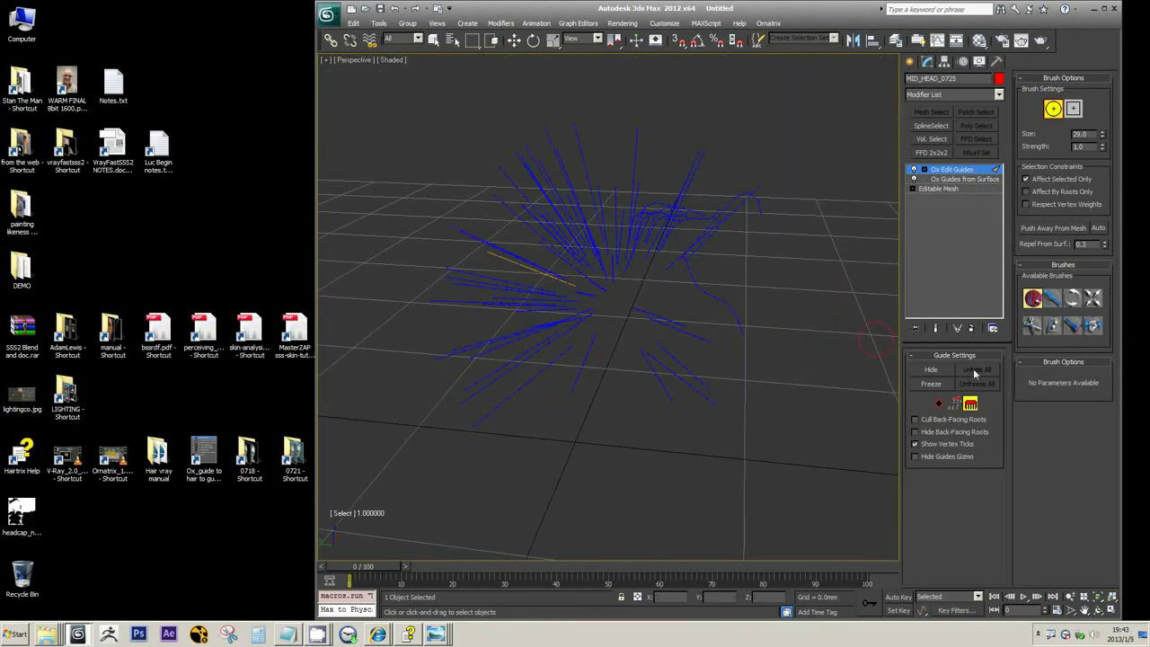
- Bend the selected side strand with the Rotate brush at size 79
{"action": "left_click", "coordinate": [1074, 301]}
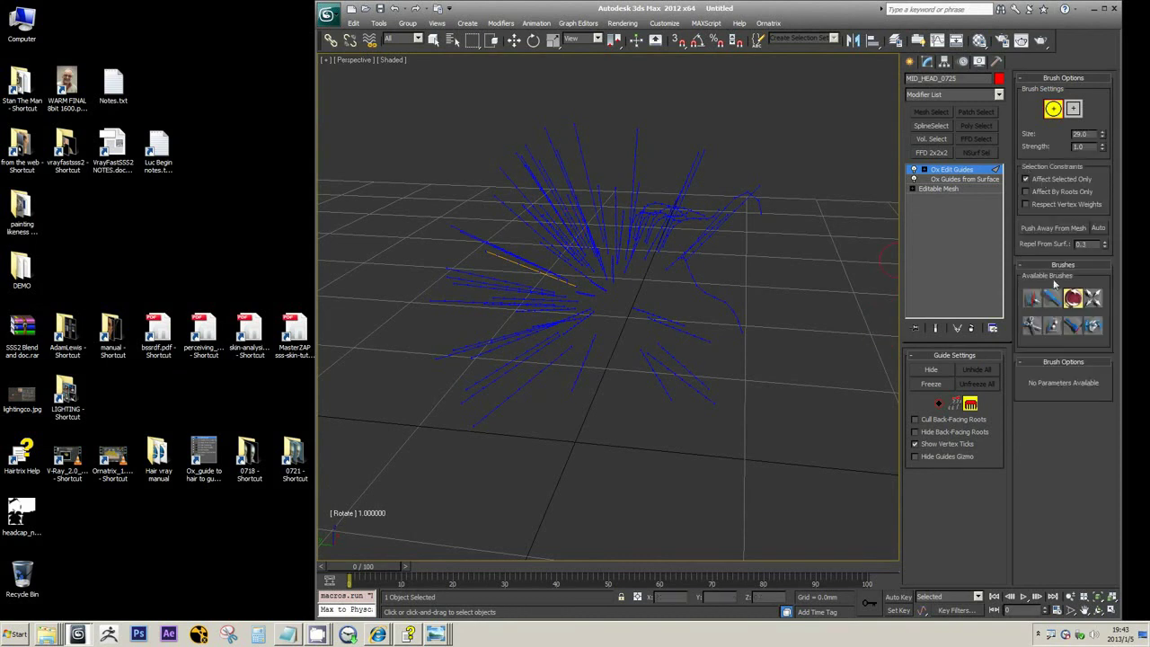
{"action": "scroll", "coordinate": [595, 251], "scroll_direction": "up", "scroll_amount": 2}
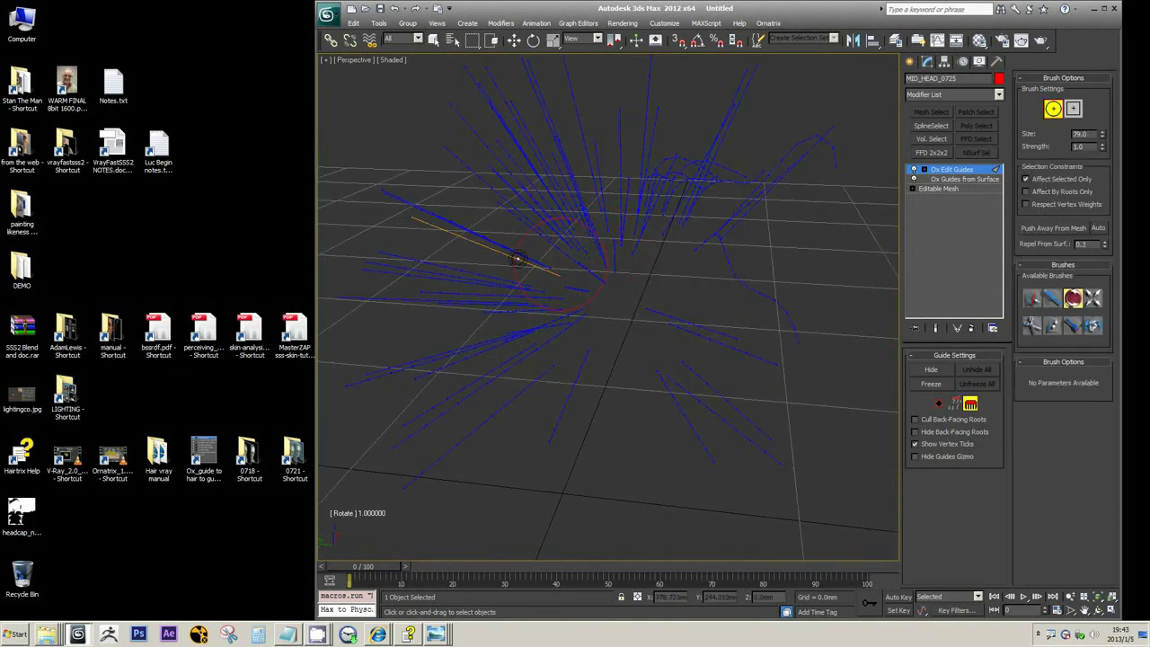
{"action": "middle_click_drag", "start_coordinate": [517, 260], "coordinate": [470, 249], "text": "alt"}
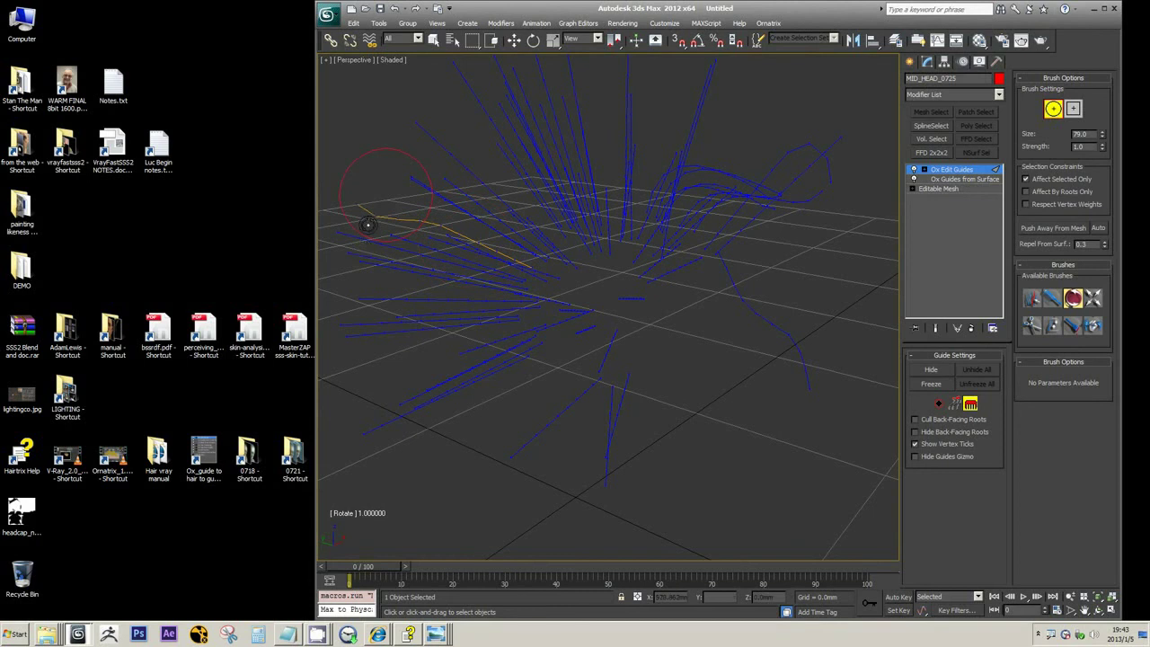
{"action": "mouse_move", "coordinate": [369, 225]}
{"action": "left_mouse_down"}
{"action": "mouse_move", "coordinate": [364, 200]}
{"action": "mouse_move", "coordinate": [372, 278]}
{"action": "mouse_move", "coordinate": [608, 380]}
{"action": "mouse_move", "coordinate": [368, 177]}
{"action": "mouse_move", "coordinate": [386, 260]}
{"action": "mouse_move", "coordinate": [379, 234]}
{"action": "left_mouse_up"}
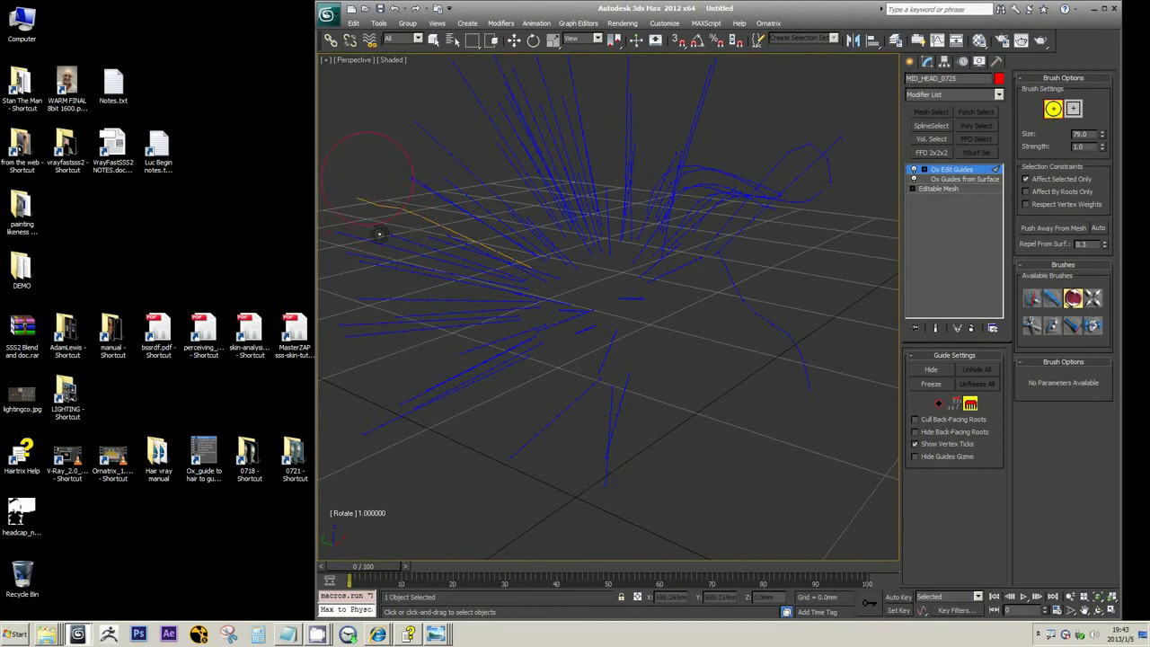
- From above the head, curl the selected strand sideways with the Rotate and Move brushes
{"action": "middle_click_drag", "start_coordinate": [588, 287], "coordinate": [866, 326], "text": "alt"}
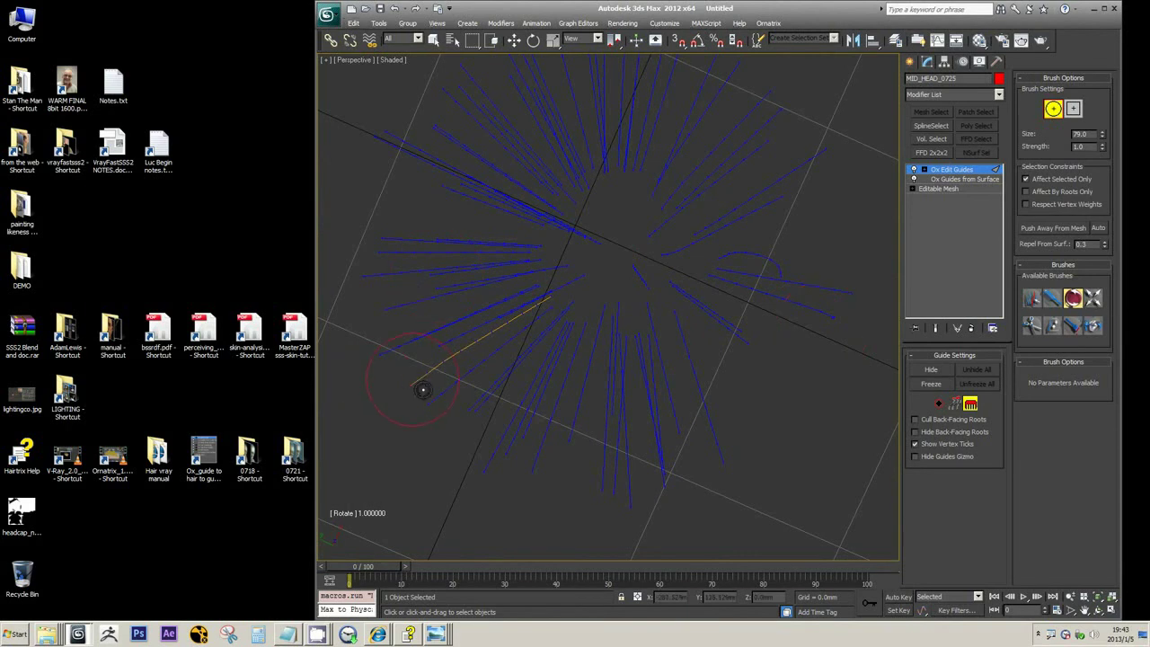
{"action": "mouse_move", "coordinate": [423, 389]}
{"action": "left_mouse_down"}
{"action": "mouse_move", "coordinate": [524, 418]}
{"action": "mouse_move", "coordinate": [419, 372]}
{"action": "mouse_move", "coordinate": [477, 416]}
{"action": "mouse_move", "coordinate": [435, 379]}
{"action": "mouse_move", "coordinate": [662, 354]}
{"action": "left_mouse_up"}
{"action": "left_click", "coordinate": [1032, 298]}
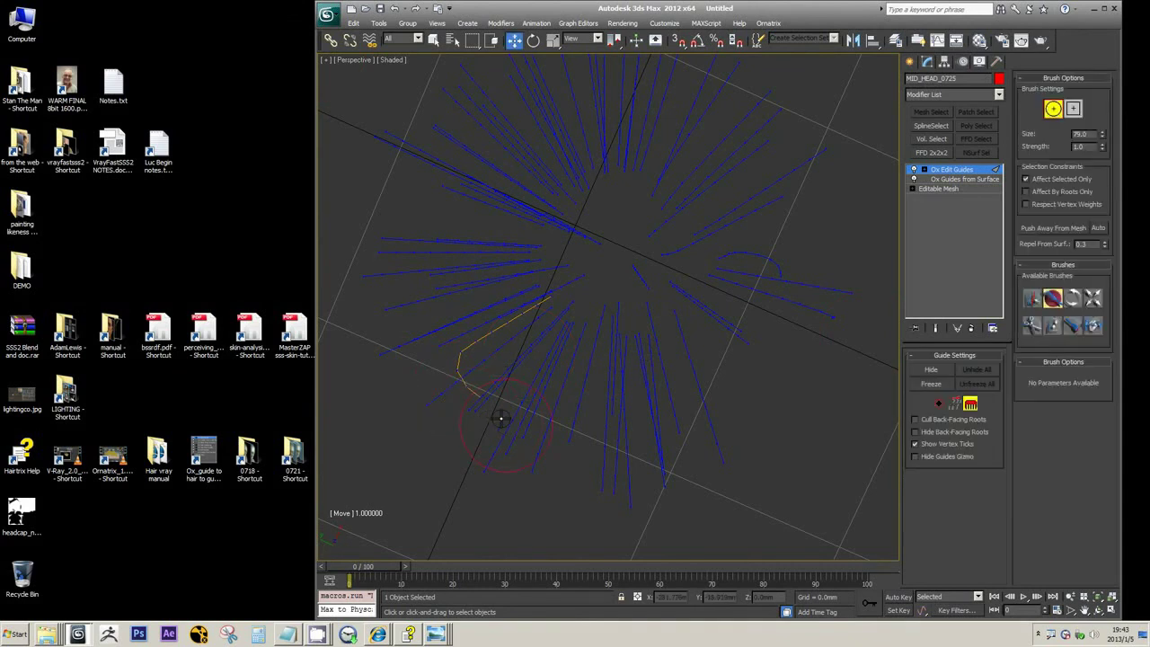
{"action": "mouse_move", "coordinate": [457, 355]}
{"action": "left_mouse_down"}
{"action": "mouse_move", "coordinate": [499, 404]}
{"action": "mouse_move", "coordinate": [495, 369]}
{"action": "left_mouse_up"}
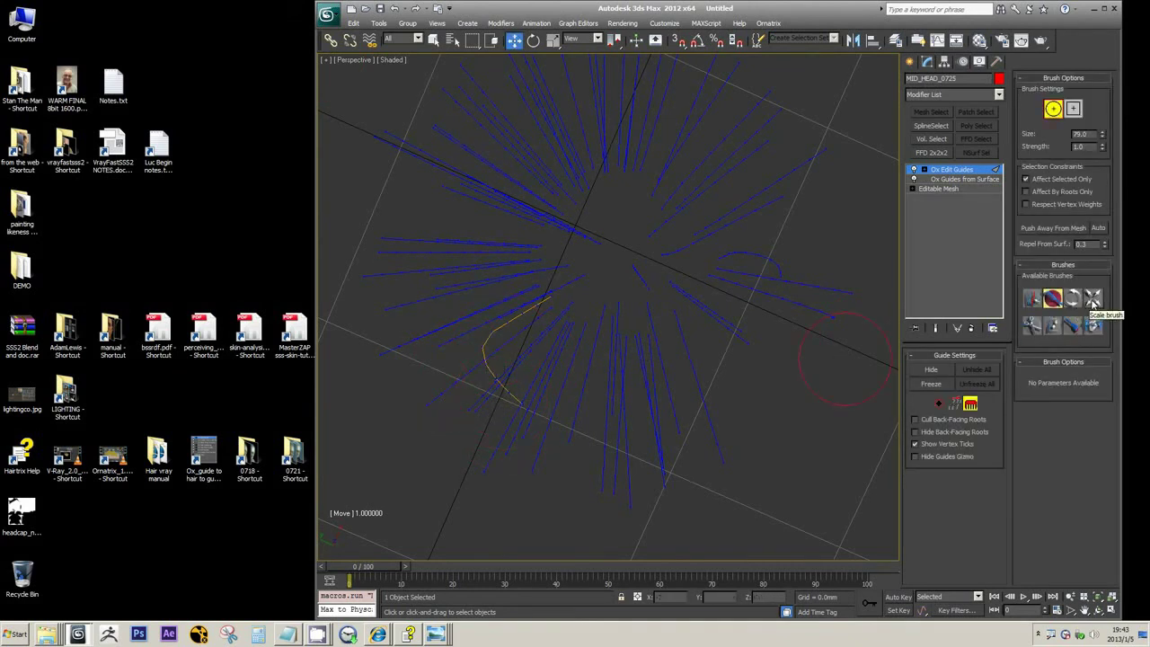
- Scale the selected strand with the Scale brush at size 79
{"action": "left_click", "coordinate": [1093, 302]}
{"action": "mouse_move", "coordinate": [583, 303]}
{"action": "middle_mouse_down", "text": "alt"}
{"action": "mouse_move", "coordinate": [515, 209]}
{"action": "mouse_move", "coordinate": [458, 214]}
{"action": "mouse_move", "coordinate": [465, 237]}
{"action": "mouse_move", "coordinate": [531, 216]}
{"action": "mouse_move", "coordinate": [513, 215]}
{"action": "mouse_move", "coordinate": [594, 287]}
{"action": "middle_mouse_up", "text": "alt"}
{"action": "scroll", "coordinate": [595, 287], "scroll_direction": "down", "scroll_amount": 2}
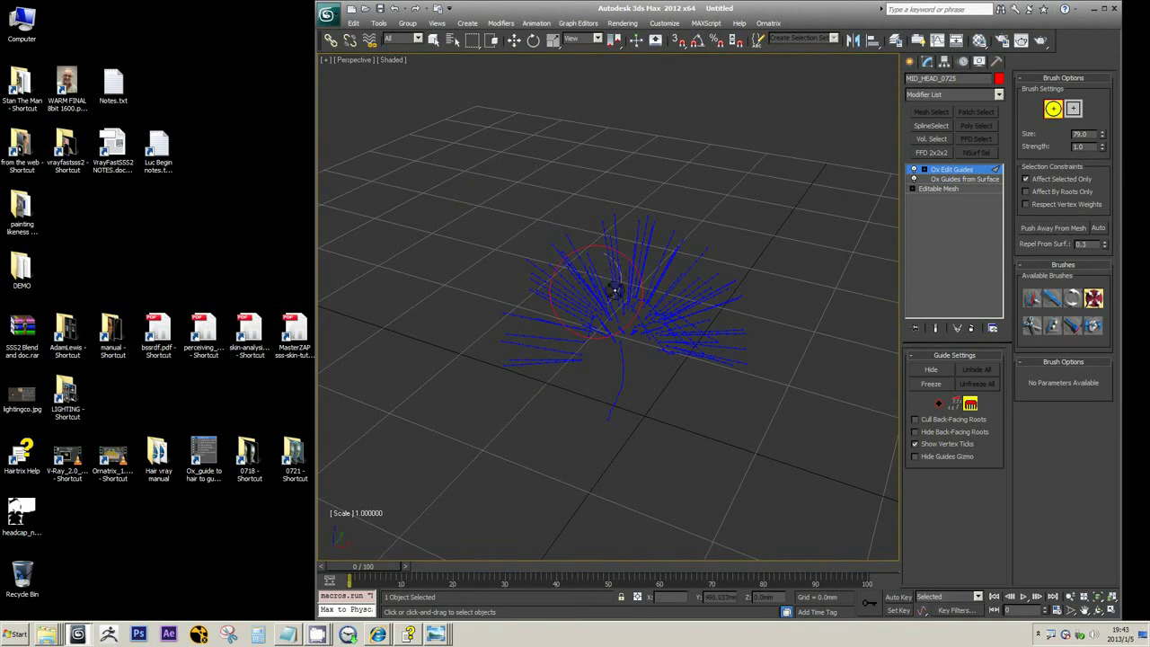
- Lengthen the selected strand far beyond the other guides with the Grow/Shrink brush
{"action": "left_click", "coordinate": [1053, 329]}
{"action": "scroll", "coordinate": [639, 271], "scroll_direction": "up", "scroll_amount": 8}
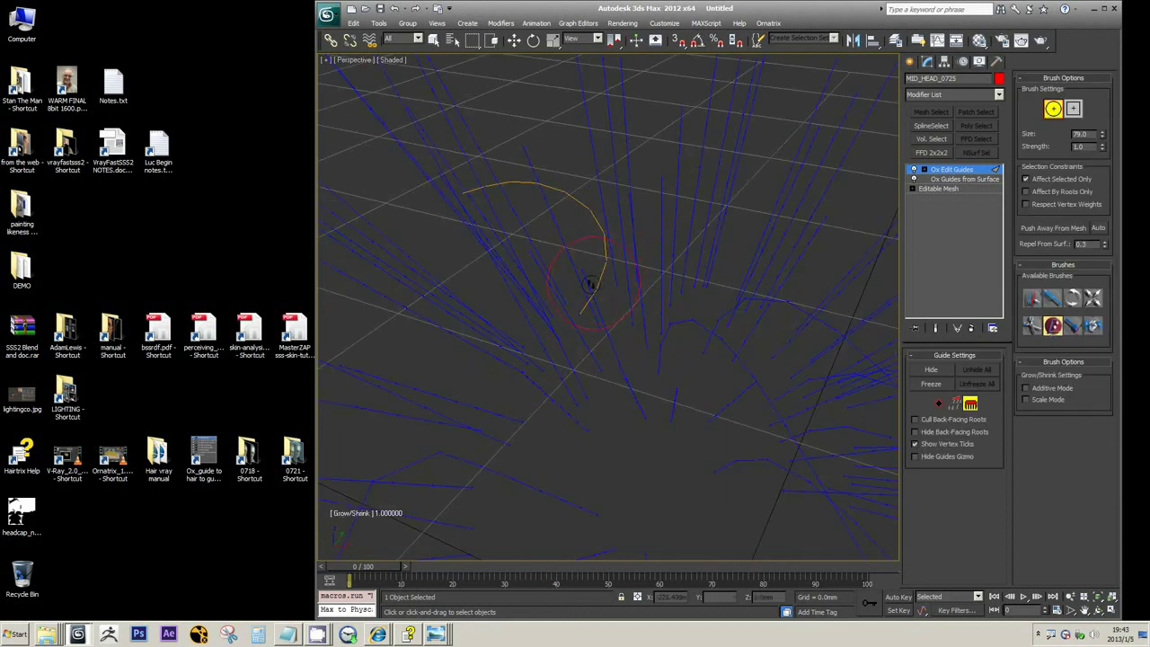
{"action": "mouse_move", "coordinate": [591, 284]}
{"action": "left_mouse_down"}
{"action": "mouse_move", "coordinate": [577, 325]}
{"action": "mouse_move", "coordinate": [602, 307]}
{"action": "mouse_move", "coordinate": [585, 329]}
{"action": "mouse_move", "coordinate": [608, 212]}
{"action": "mouse_move", "coordinate": [606, 225]}
{"action": "left_mouse_up"}
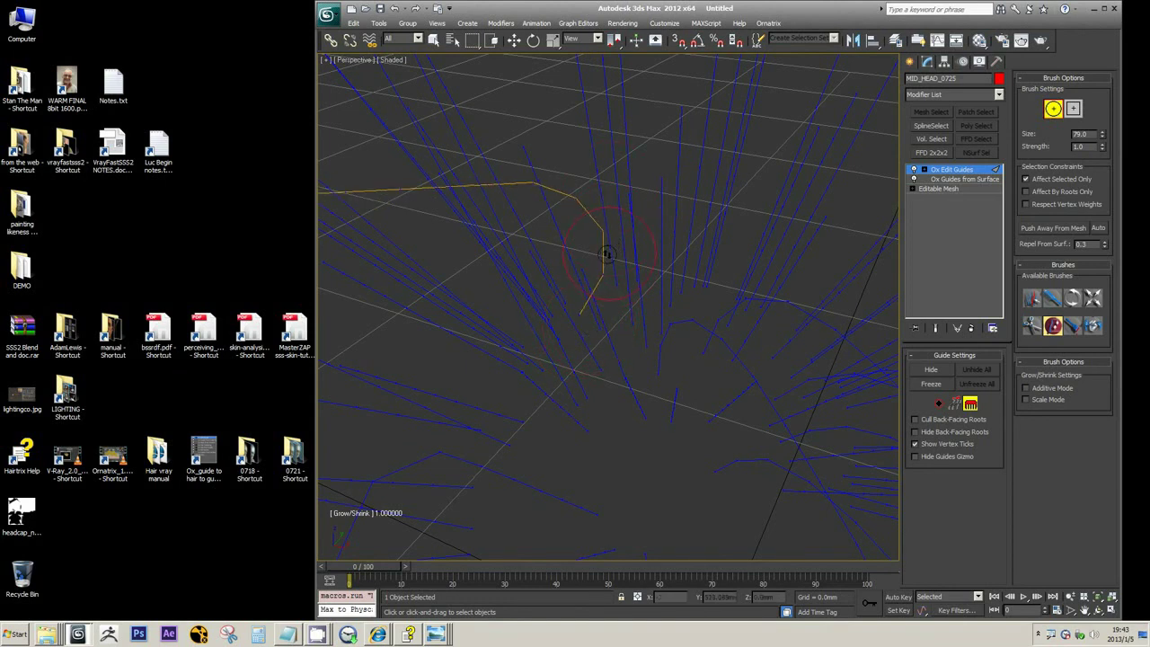
{"action": "scroll", "coordinate": [592, 279], "scroll_direction": "down", "scroll_amount": 5}
{"action": "mouse_move", "coordinate": [605, 300]}
{"action": "left_mouse_down"}
{"action": "mouse_move", "coordinate": [606, 223]}
{"action": "mouse_move", "coordinate": [588, 268]}
{"action": "mouse_move", "coordinate": [658, 303]}
{"action": "mouse_move", "coordinate": [647, 333]}
{"action": "left_mouse_up"}
{"action": "scroll", "coordinate": [595, 290], "scroll_direction": "down", "scroll_amount": 2}
{"action": "scroll", "coordinate": [588, 288], "scroll_direction": "down", "scroll_amount": 3}
- Trim the overlong strand back to about the length of the surrounding guides with the Cut brush
{"action": "left_click", "coordinate": [1030, 329]}
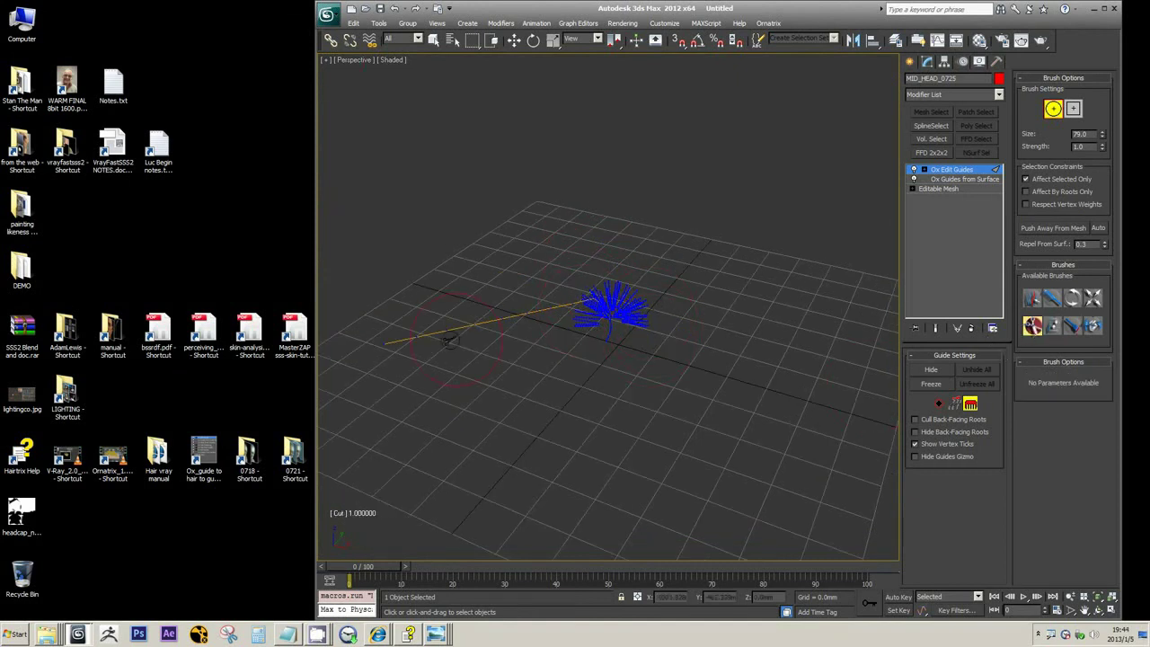
{"action": "mouse_move", "coordinate": [441, 329]}
{"action": "left_mouse_down"}
{"action": "mouse_move", "coordinate": [399, 333]}
{"action": "mouse_move", "coordinate": [436, 334]}
{"action": "left_mouse_up"}
{"action": "scroll", "coordinate": [513, 329], "scroll_direction": "up", "scroll_amount": 5}
{"action": "mouse_move", "coordinate": [391, 316]}
{"action": "left_mouse_down"}
{"action": "mouse_move", "coordinate": [372, 321]}
{"action": "mouse_move", "coordinate": [496, 306]}
{"action": "left_mouse_up"}
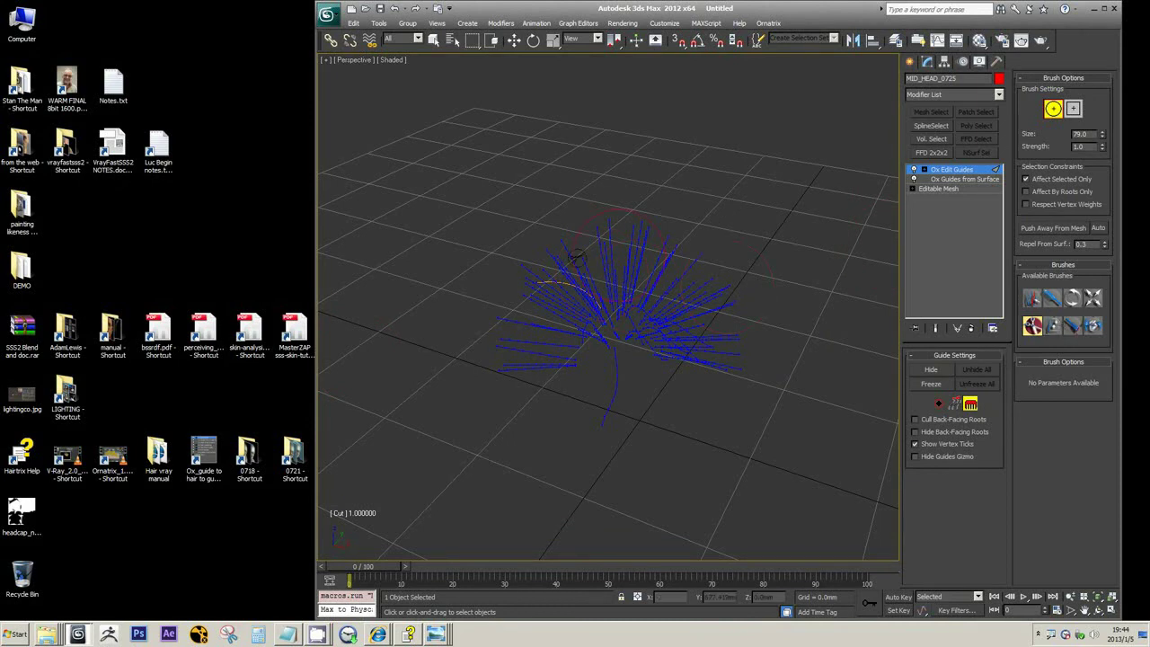
- Select a group of strands on one side of the head and gather them with the Grab brush at size 44
{"action": "scroll", "coordinate": [566, 254], "scroll_direction": "up", "scroll_amount": 5}
{"action": "left_click", "coordinate": [1032, 297]}
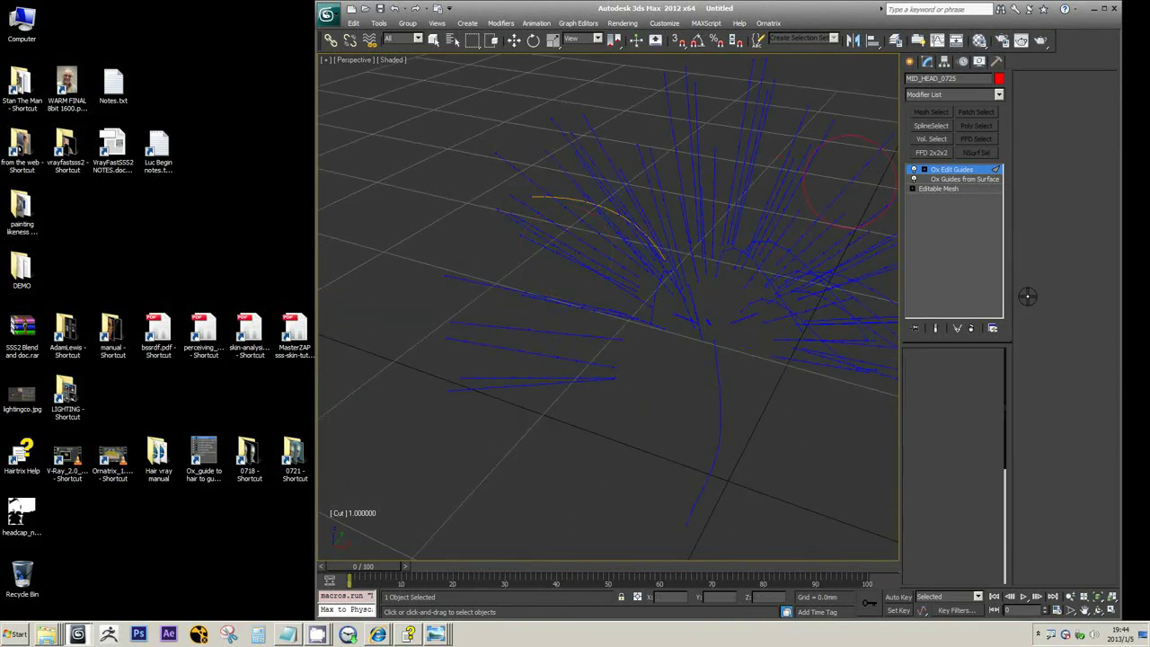
{"action": "mouse_move", "coordinate": [530, 175]}
{"action": "left_mouse_down"}
{"action": "mouse_move", "coordinate": [536, 222]}
{"action": "mouse_move", "coordinate": [575, 225]}
{"action": "mouse_move", "coordinate": [559, 266]}
{"action": "mouse_move", "coordinate": [593, 225]}
{"action": "mouse_move", "coordinate": [571, 265]}
{"action": "mouse_move", "coordinate": [579, 293]}
{"action": "mouse_move", "coordinate": [569, 266]}
{"action": "mouse_move", "coordinate": [579, 266]}
{"action": "left_mouse_up"}
{"action": "left_click", "coordinate": [1093, 326]}
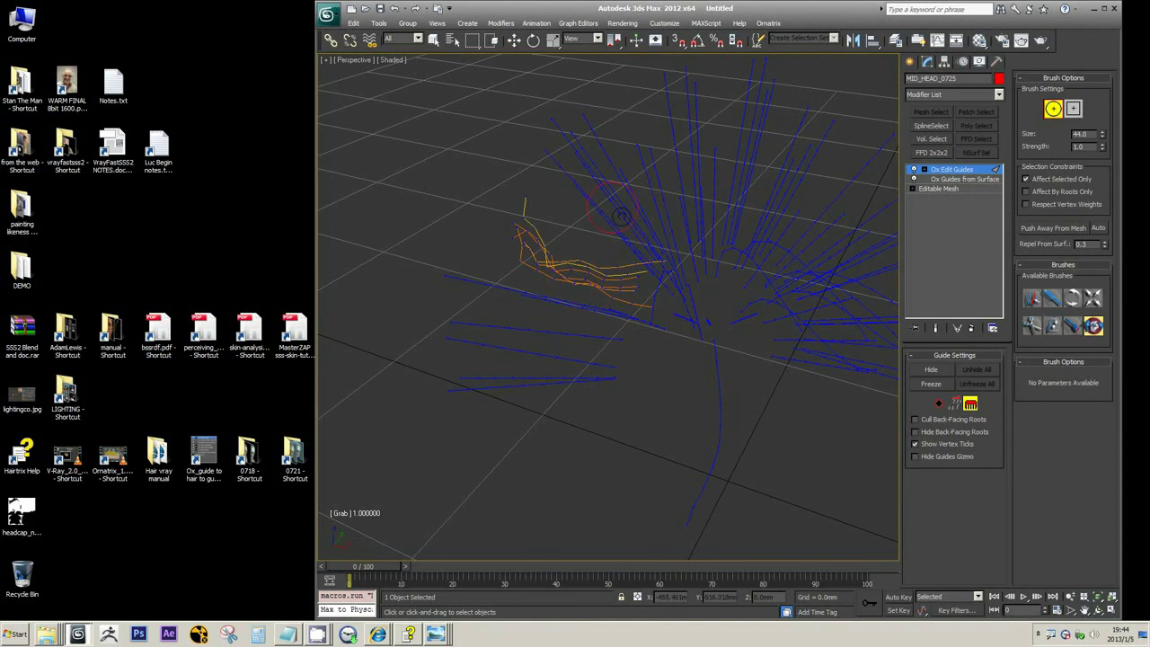
{"action": "middle_click_drag", "start_coordinate": [620, 216], "coordinate": [590, 242], "text": "alt"}
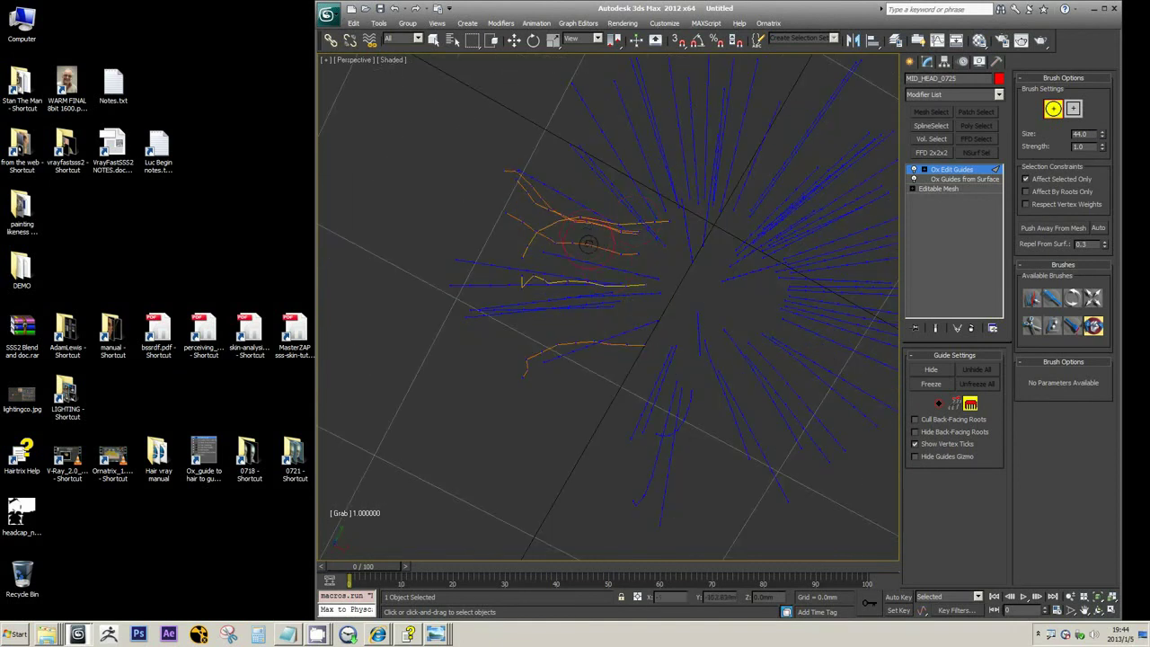
{"action": "left_click_drag", "start_coordinate": [593, 208], "coordinate": [595, 232]}
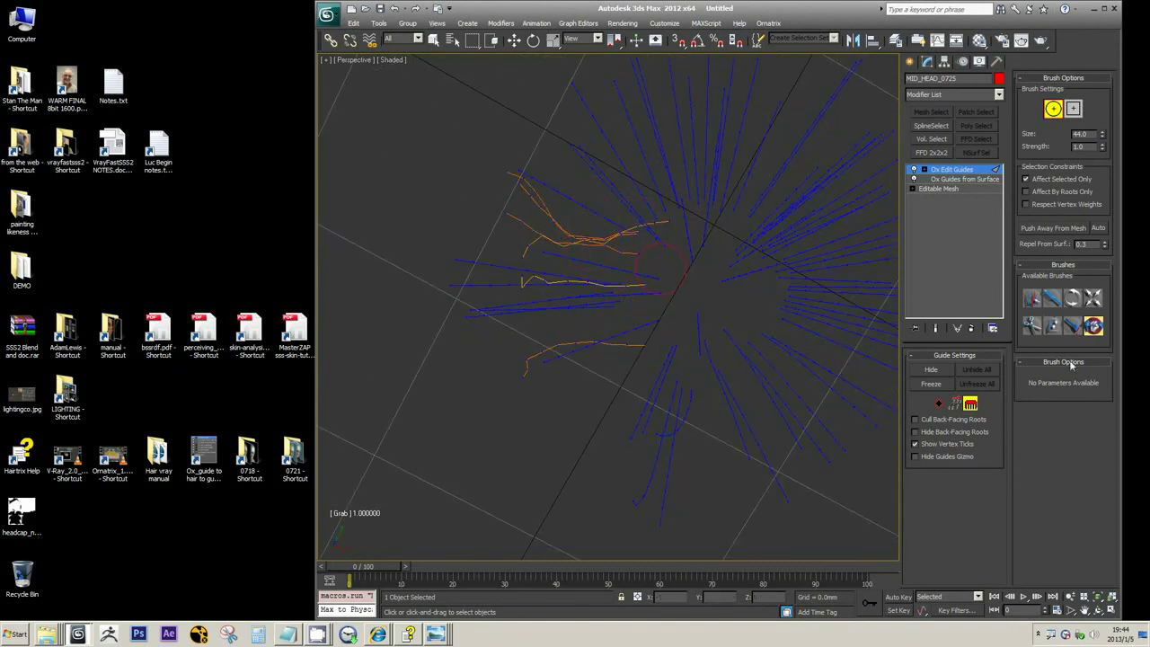
- Comb the gathered side strands closer together with Move brush strokes at sizes 44 and 64 from several viewing angles
{"action": "left_click", "coordinate": [1052, 297]}
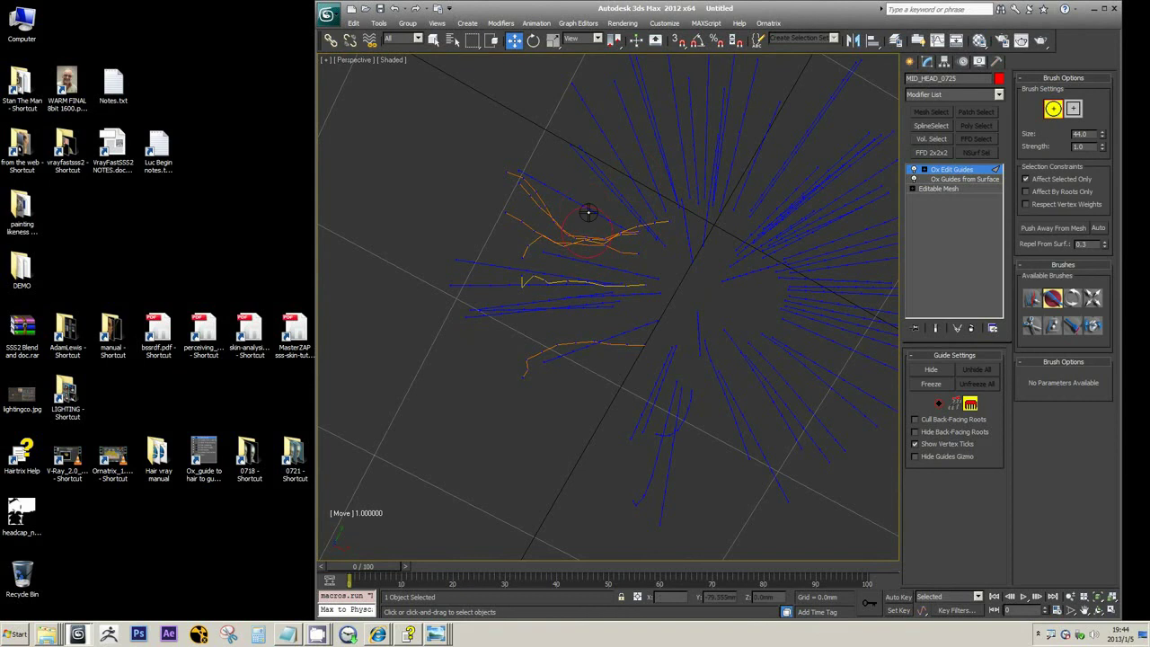
{"action": "mouse_move", "coordinate": [586, 240]}
{"action": "left_mouse_down"}
{"action": "mouse_move", "coordinate": [593, 185]}
{"action": "mouse_move", "coordinate": [580, 205]}
{"action": "left_mouse_up"}
{"action": "left_click_drag", "start_coordinate": [575, 295], "coordinate": [585, 270]}
{"action": "middle_click_drag", "start_coordinate": [617, 197], "coordinate": [685, 154], "text": "alt"}
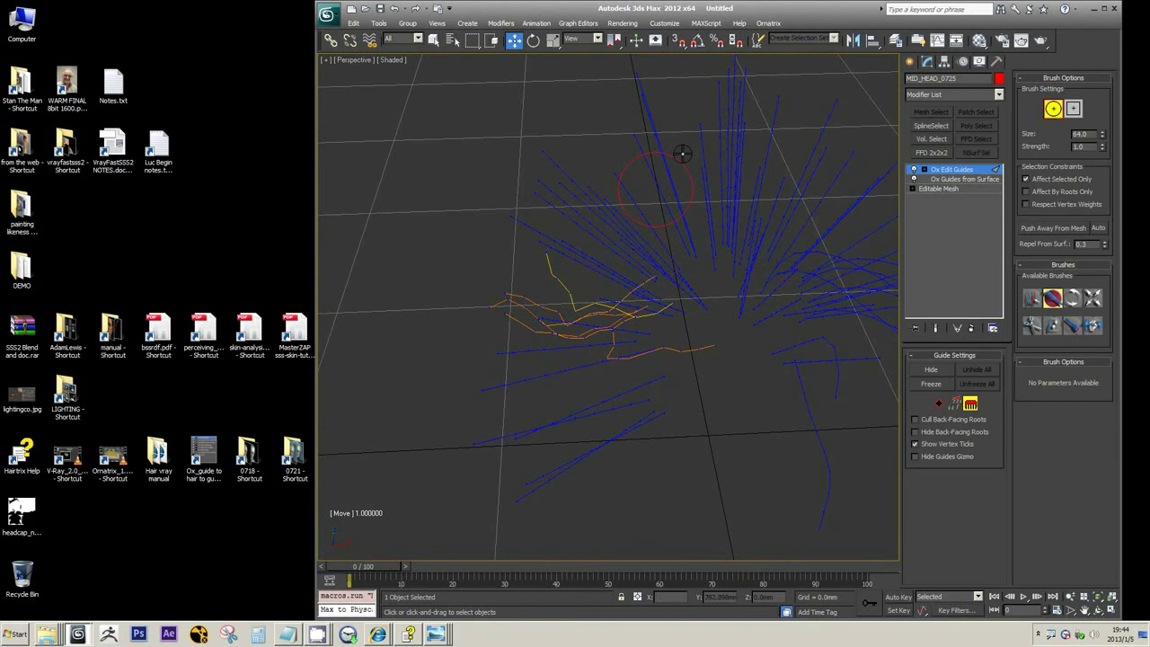
{"action": "left_click_drag", "start_coordinate": [585, 275], "coordinate": [591, 298]}
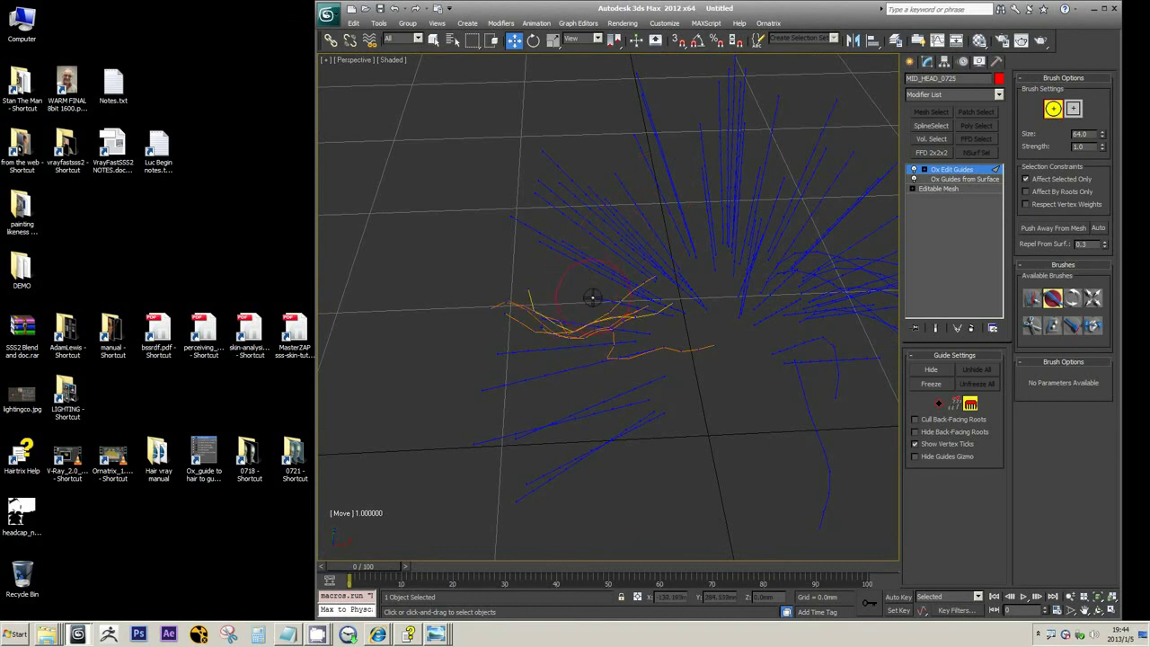
{"action": "middle_click_drag", "start_coordinate": [689, 231], "coordinate": [722, 195], "text": "alt"}
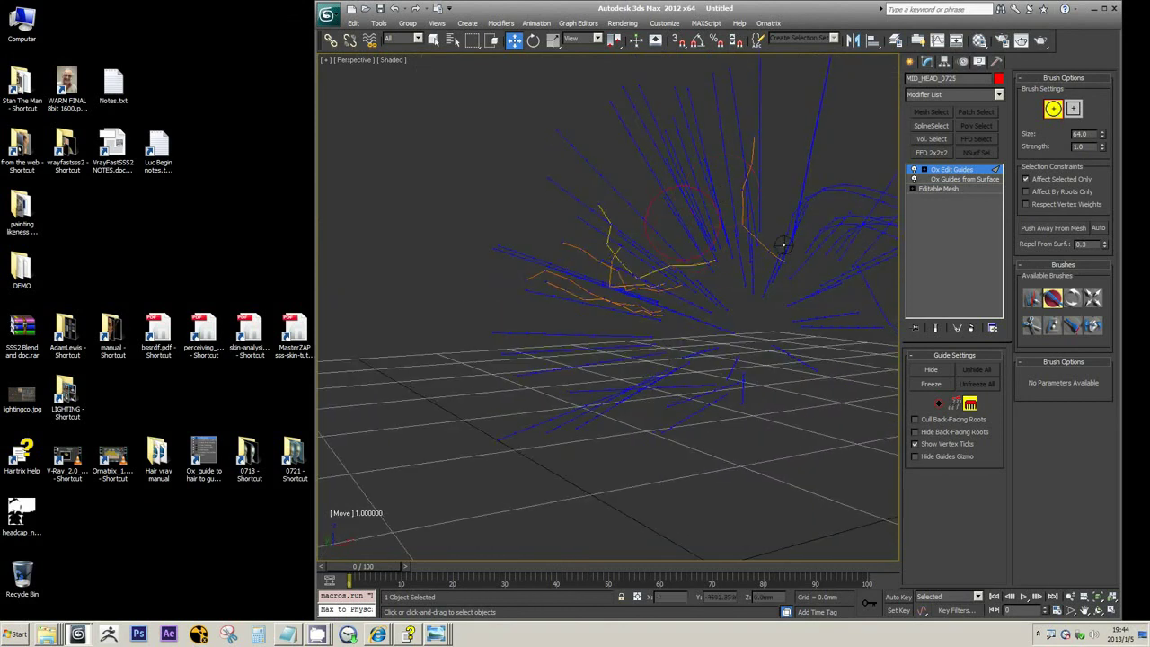
{"action": "mouse_move", "coordinate": [718, 257]}
{"action": "left_mouse_down"}
{"action": "mouse_move", "coordinate": [608, 270]}
{"action": "mouse_move", "coordinate": [611, 318]}
{"action": "mouse_move", "coordinate": [624, 260]}
{"action": "mouse_move", "coordinate": [611, 251]}
{"action": "mouse_move", "coordinate": [650, 256]}
{"action": "left_mouse_up"}
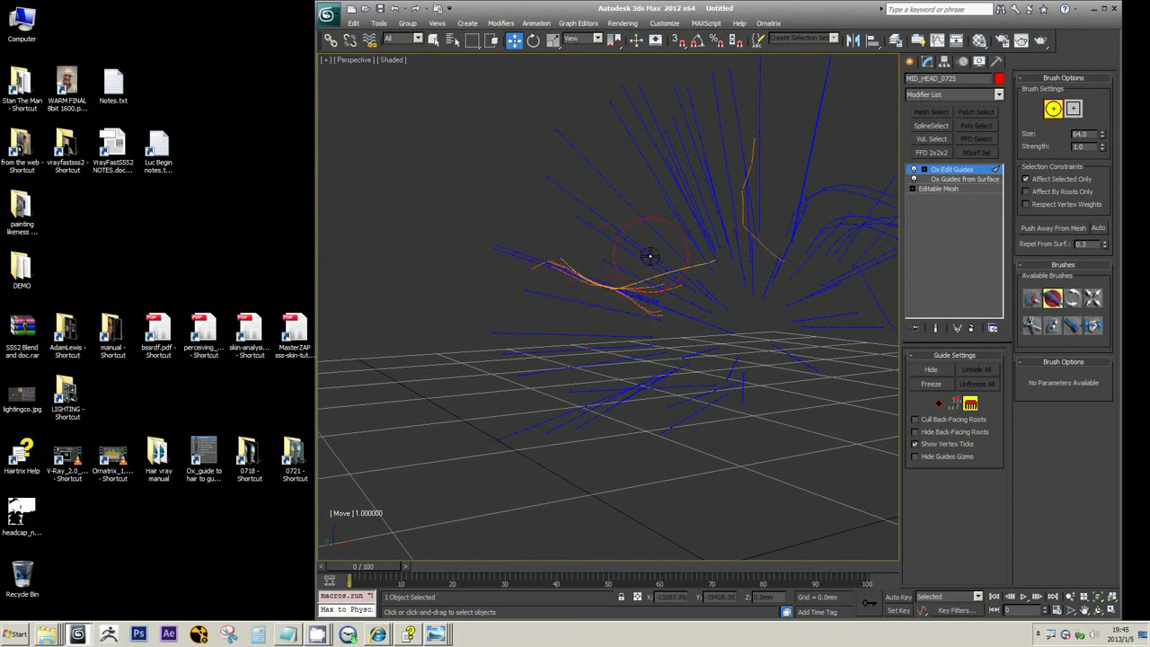
- Smooth and align the tips of the clumped strands with the Move brush at size 64
{"action": "middle_click_drag", "start_coordinate": [651, 256], "coordinate": [601, 292], "text": "alt"}
{"action": "middle_click_drag", "start_coordinate": [580, 217], "coordinate": [566, 248], "text": "alt"}
{"action": "mouse_move", "coordinate": [518, 249]}
{"action": "left_mouse_down"}
{"action": "mouse_move", "coordinate": [566, 259]}
{"action": "mouse_move", "coordinate": [519, 252]}
{"action": "mouse_move", "coordinate": [557, 297]}
{"action": "left_mouse_up"}
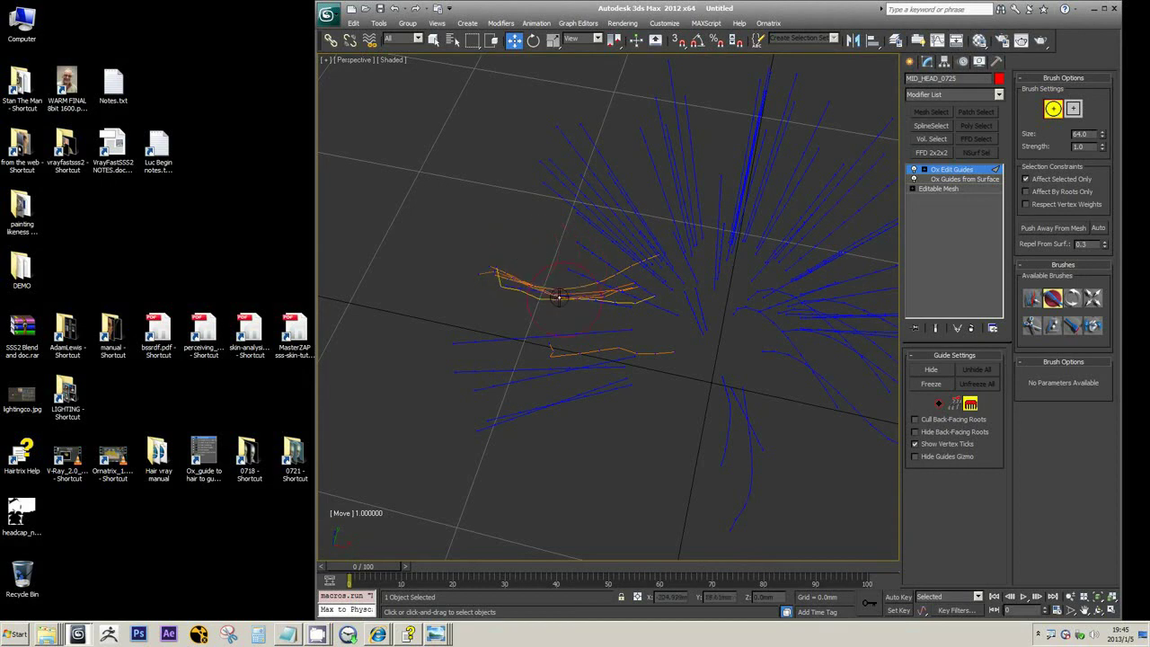
{"action": "mouse_move", "coordinate": [537, 269]}
{"action": "middle_mouse_down", "text": "alt"}
{"action": "mouse_move", "coordinate": [689, 227]}
{"action": "mouse_move", "coordinate": [689, 196]}
{"action": "mouse_move", "coordinate": [650, 171]}
{"action": "middle_mouse_up", "text": "alt"}
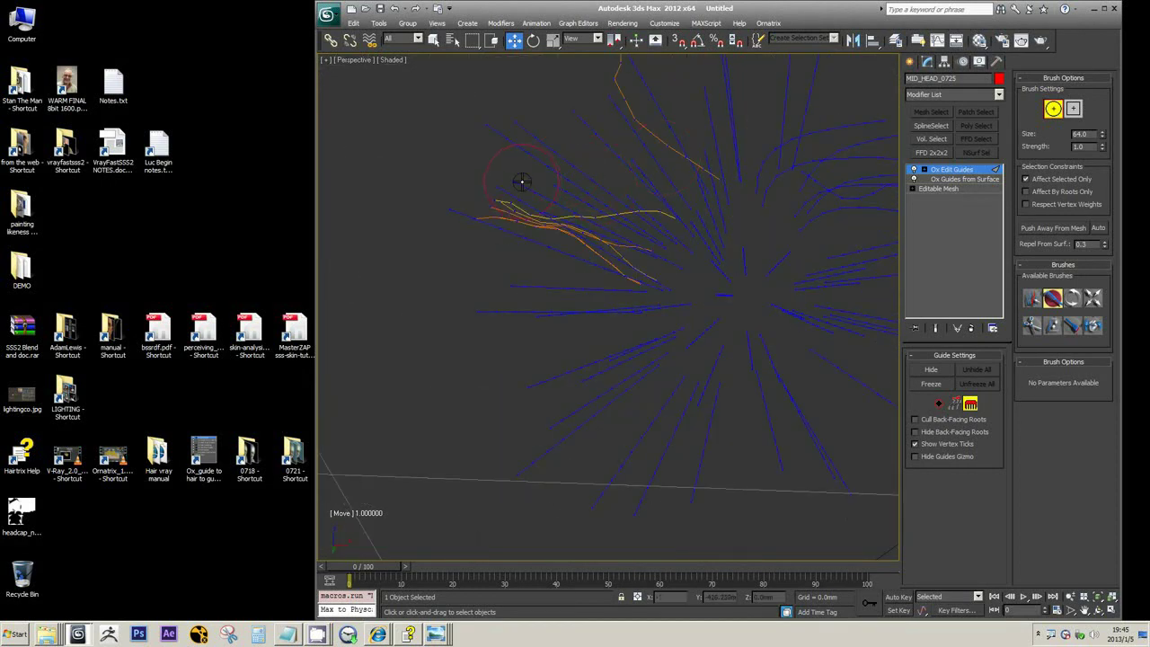
{"action": "mouse_move", "coordinate": [504, 189]}
{"action": "left_mouse_down"}
{"action": "mouse_move", "coordinate": [613, 198]}
{"action": "mouse_move", "coordinate": [570, 189]}
{"action": "left_mouse_up"}
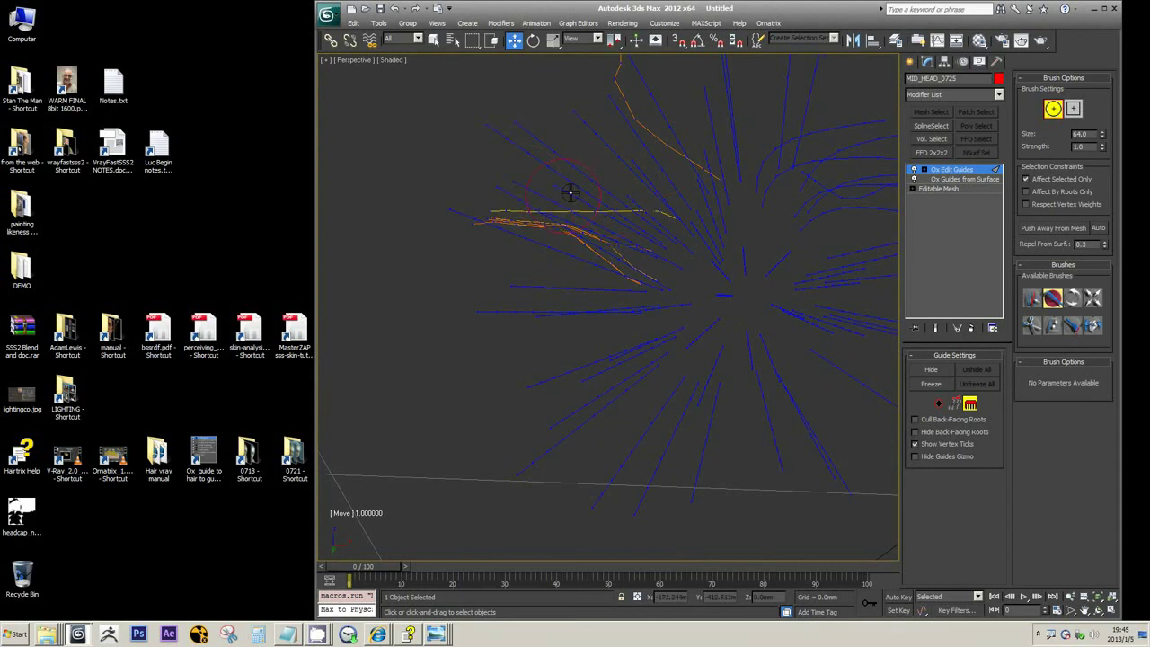
{"action": "mouse_move", "coordinate": [570, 189]}
{"action": "middle_mouse_down", "text": "alt"}
{"action": "mouse_move", "coordinate": [593, 234]}
{"action": "mouse_move", "coordinate": [585, 260]}
{"action": "mouse_move", "coordinate": [788, 316]}
{"action": "mouse_move", "coordinate": [653, 233]}
{"action": "middle_mouse_up", "text": "alt"}
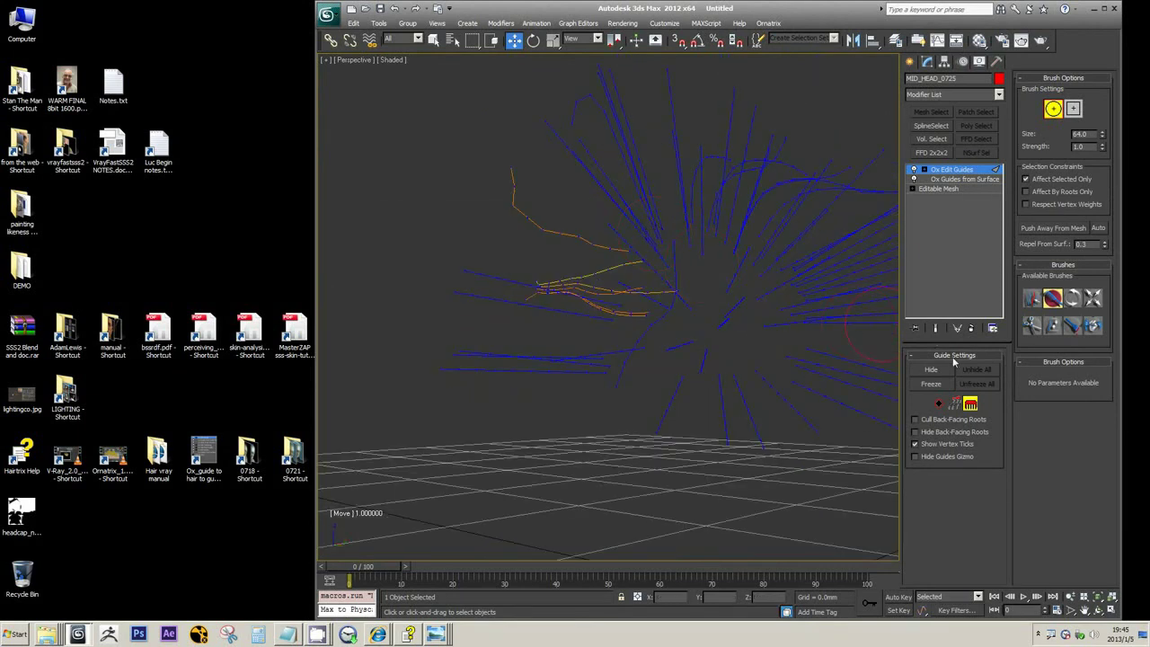
- Select only the curved strand lying outside the clump with the Select brush at size 64
{"action": "left_click", "coordinate": [1033, 299]}
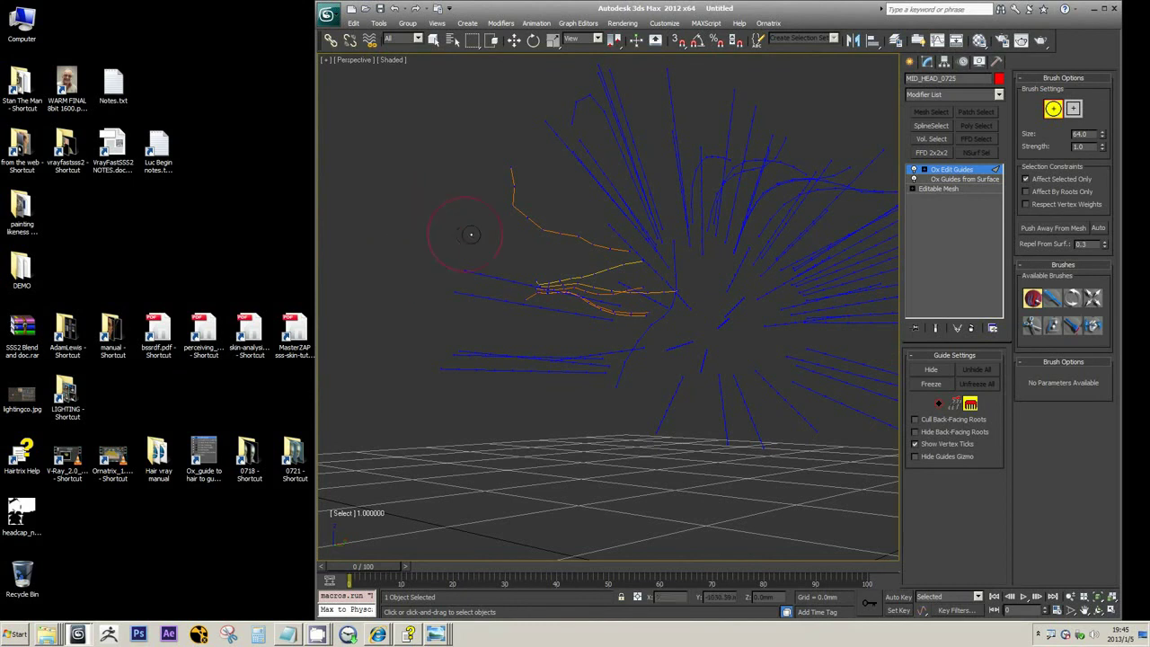
{"action": "left_click", "coordinate": [508, 221]}
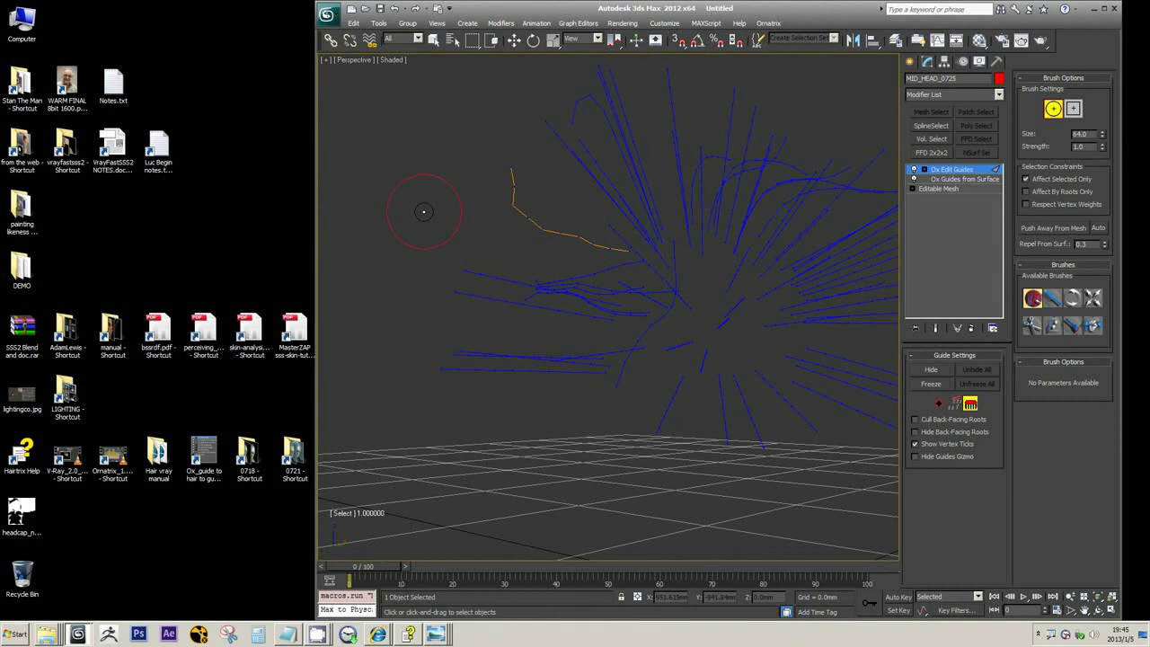
{"action": "scroll", "coordinate": [423, 211], "scroll_direction": "down", "scroll_amount": 3}
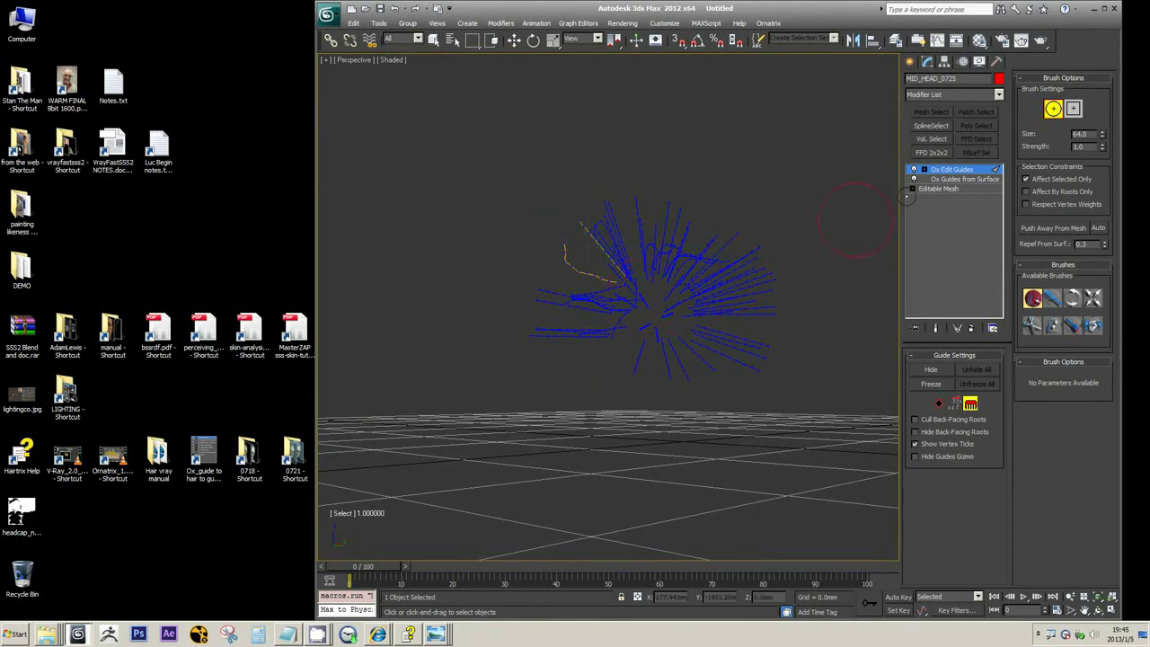
{"action": "left_click", "coordinate": [952, 404]}
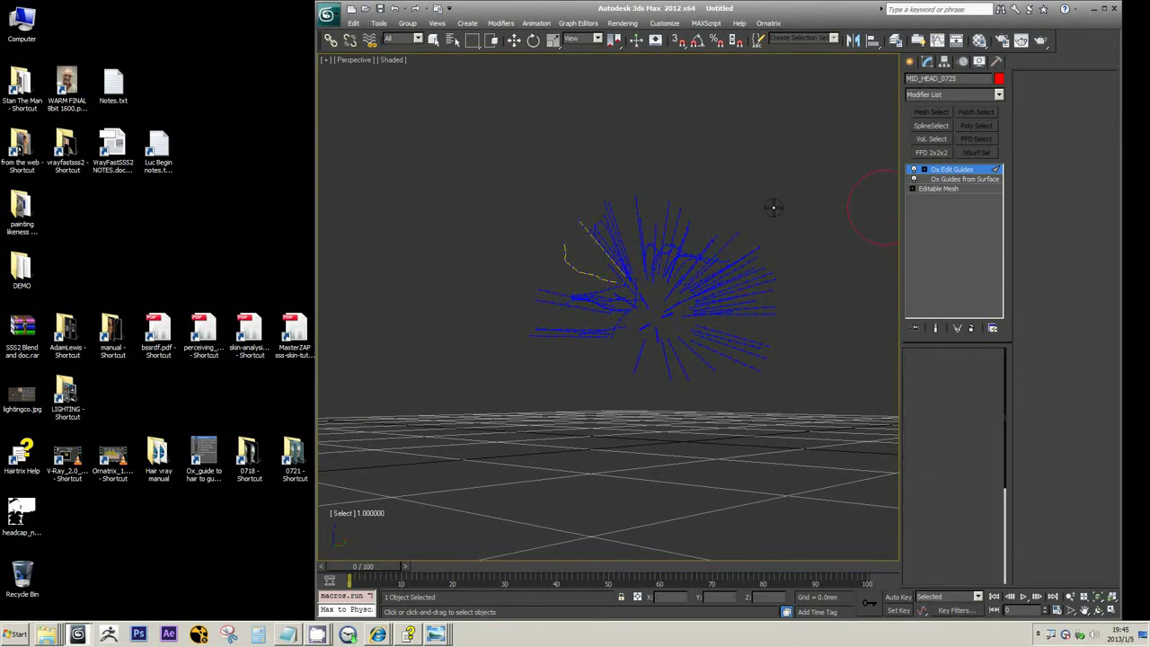
{"action": "key", "text": "ctrl+b"}
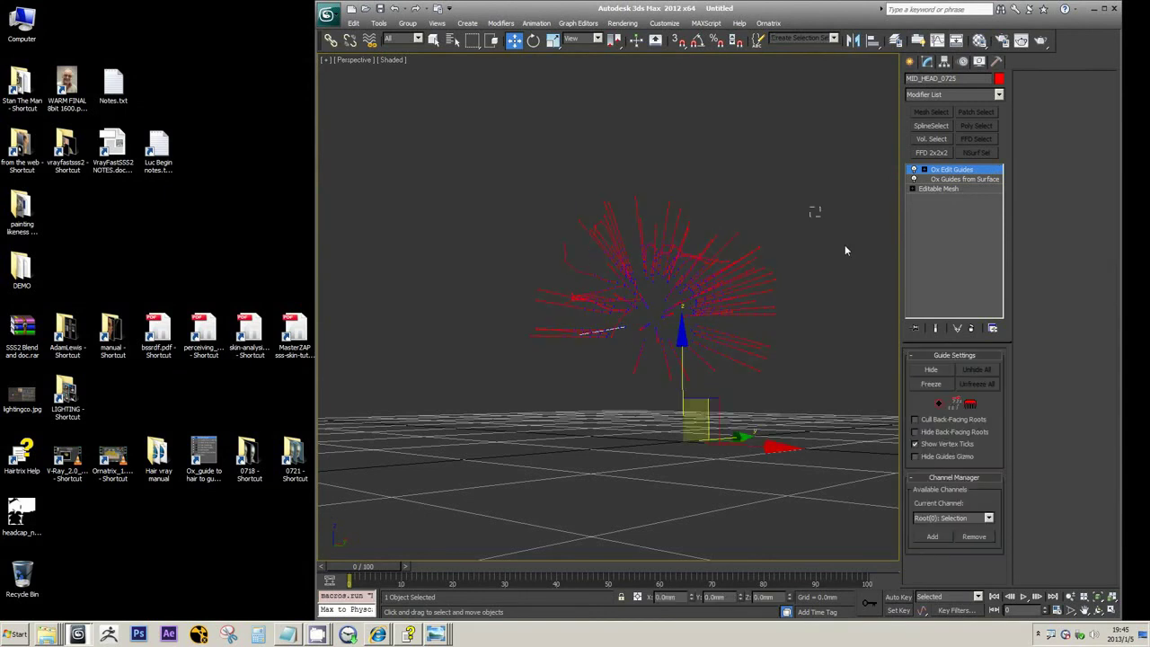
{"action": "left_click", "coordinate": [844, 250]}
{"action": "left_click_drag", "start_coordinate": [809, 249], "coordinate": [680, 308]}
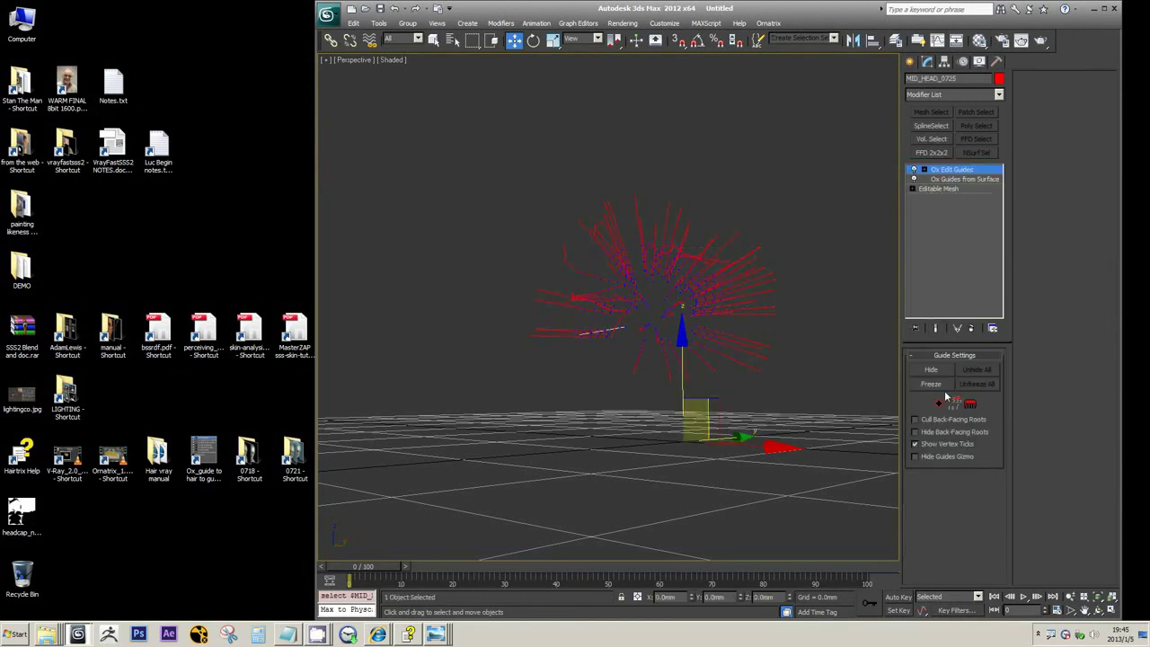
{"action": "left_click", "coordinate": [971, 403]}
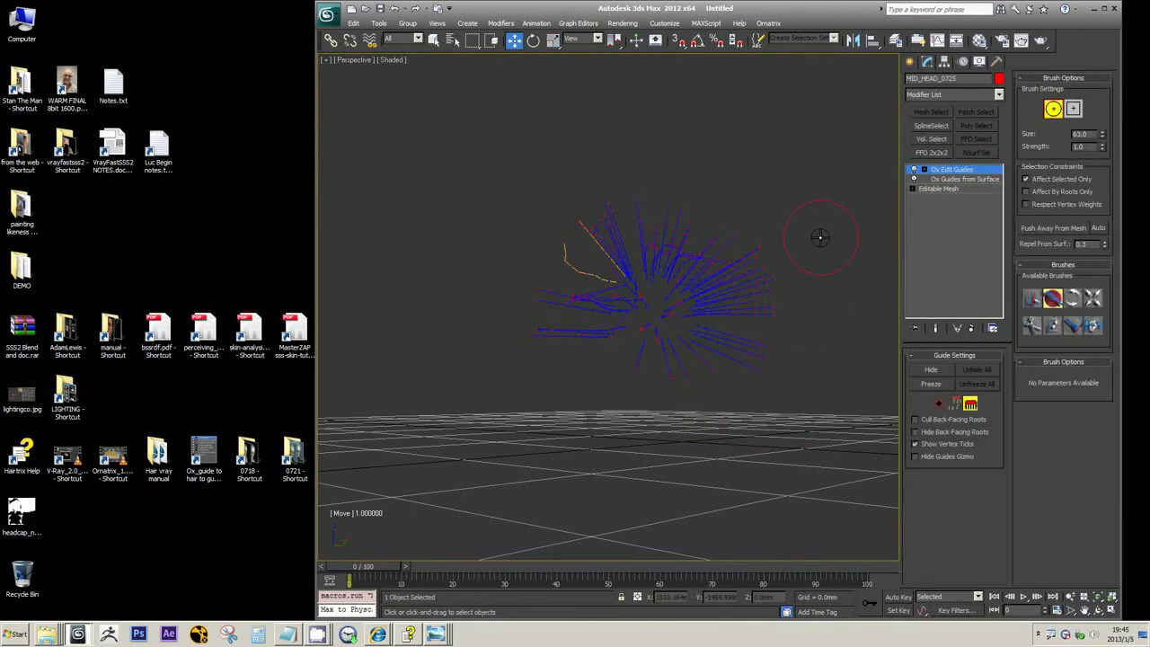
- Try adding and removing strands with the Select brush, leaving only the outlying curved strand selected at brush size 29
{"action": "key", "text": "q"}
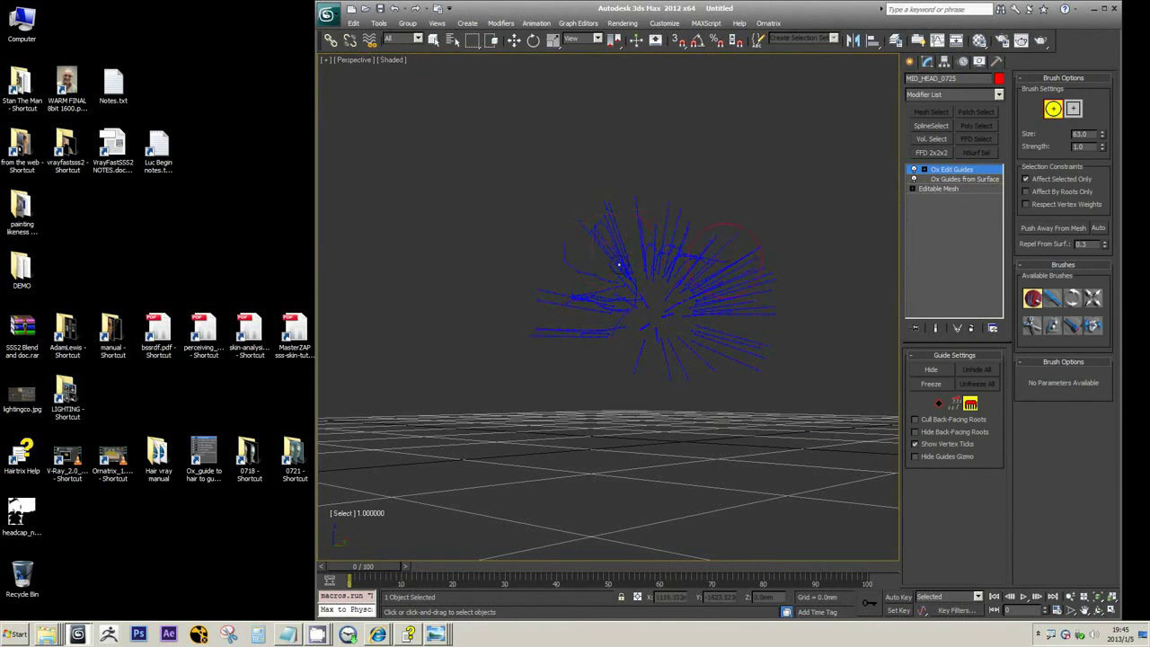
{"action": "key", "text": "alt"}
{"action": "left_click_drag", "start_coordinate": [601, 256], "coordinate": [601, 247]}
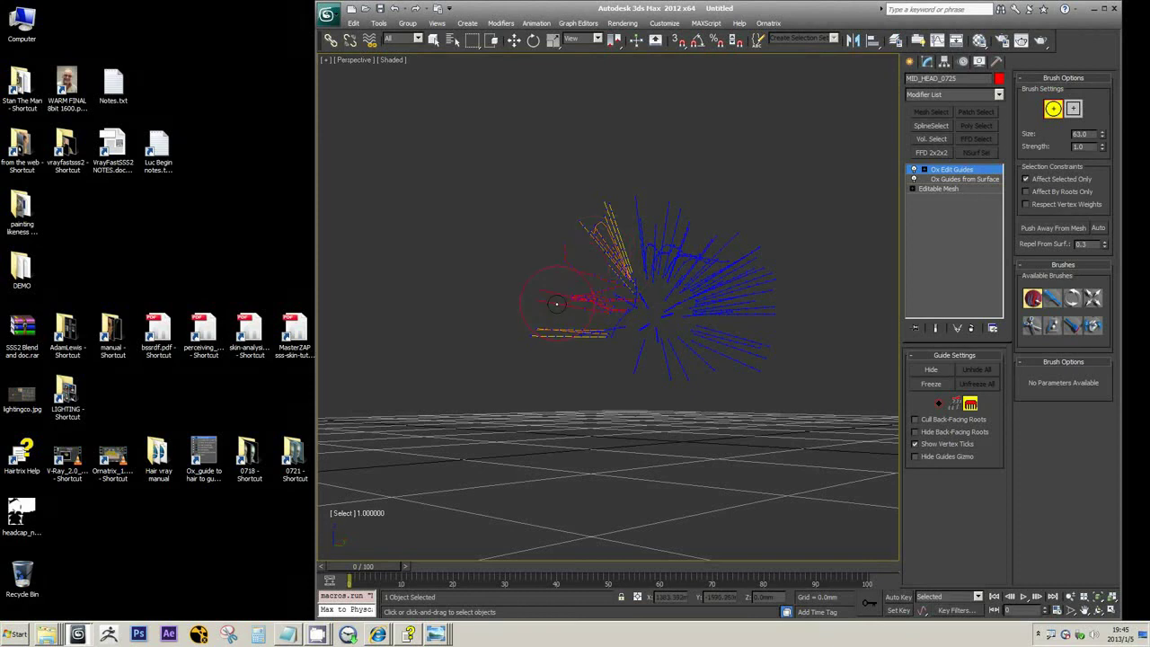
{"action": "left_click_drag", "start_coordinate": [571, 290], "coordinate": [622, 226], "text": "alt"}
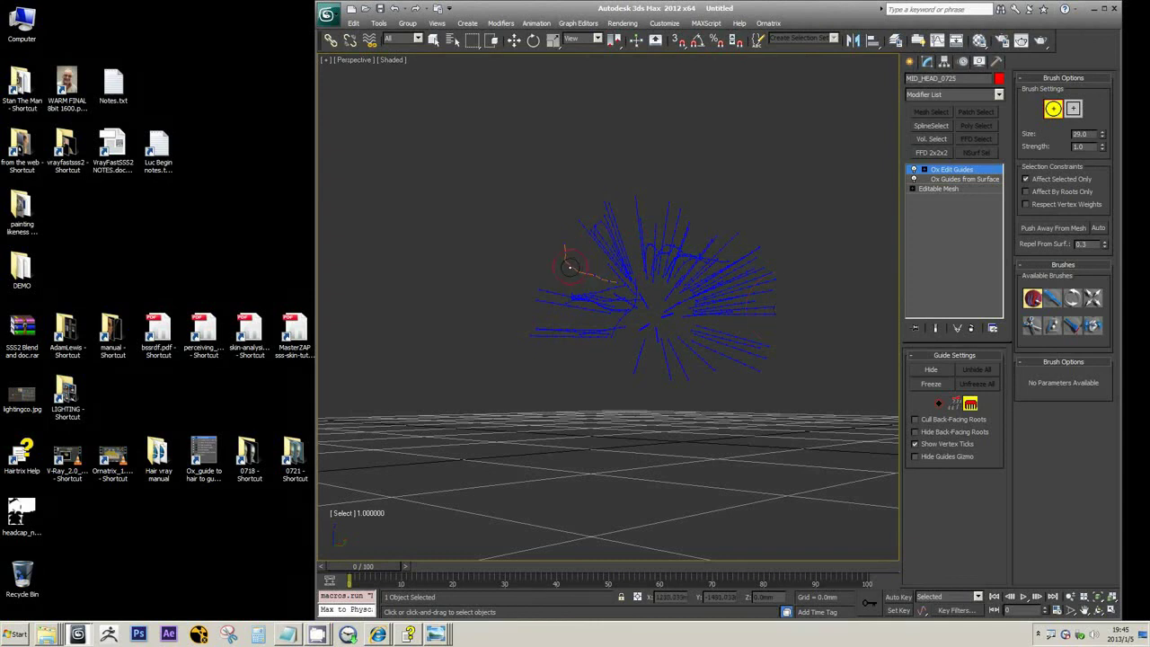
{"action": "scroll", "coordinate": [589, 265], "scroll_direction": "up", "scroll_amount": 3}
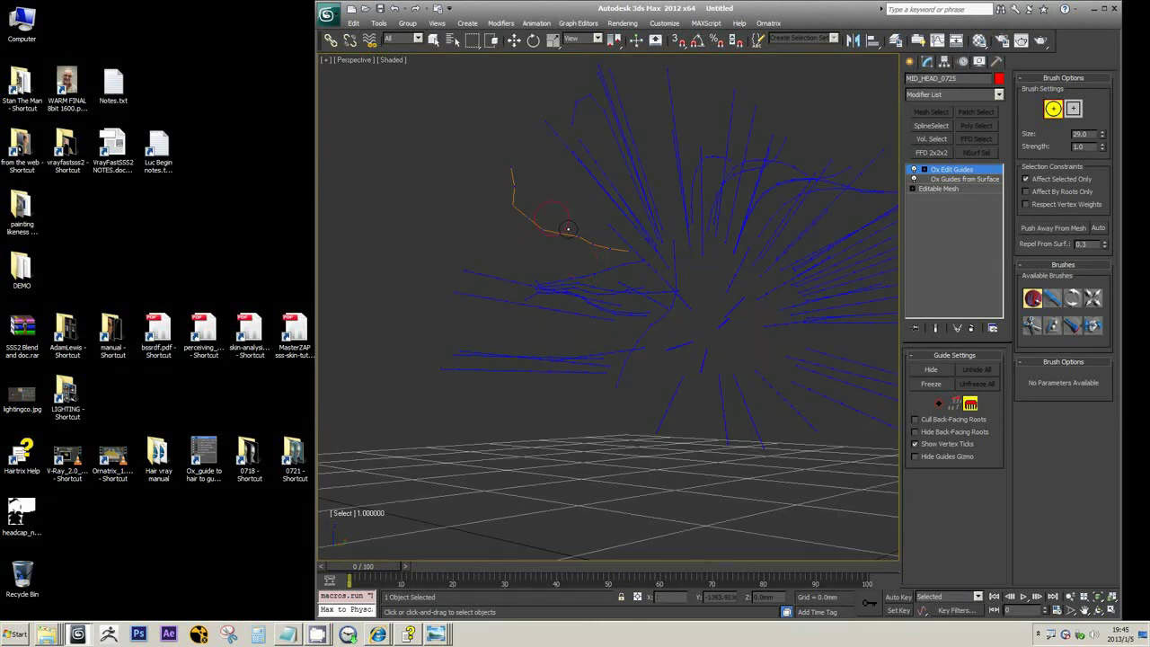
{"action": "key", "text": "ctrl+z"}
{"action": "middle_click_drag", "start_coordinate": [576, 240], "coordinate": [587, 258]}
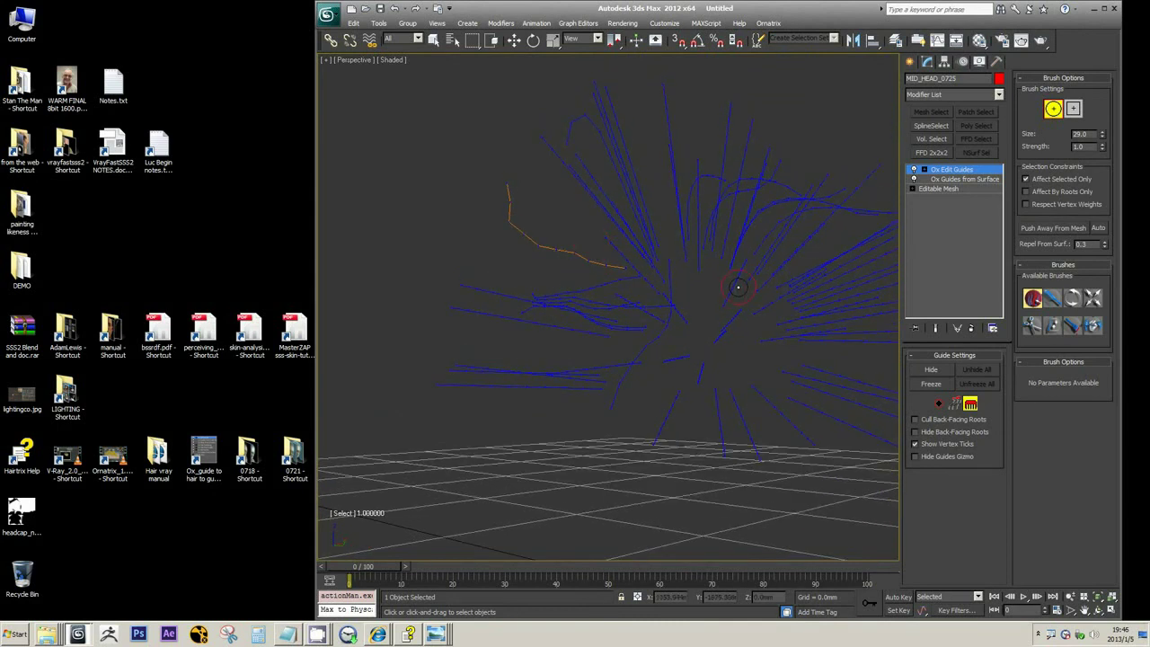
{"action": "mouse_move", "coordinate": [738, 287]}
{"action": "middle_mouse_down", "text": "alt"}
{"action": "mouse_move", "coordinate": [731, 305]}
{"action": "mouse_move", "coordinate": [708, 303]}
{"action": "middle_mouse_up", "text": "alt"}
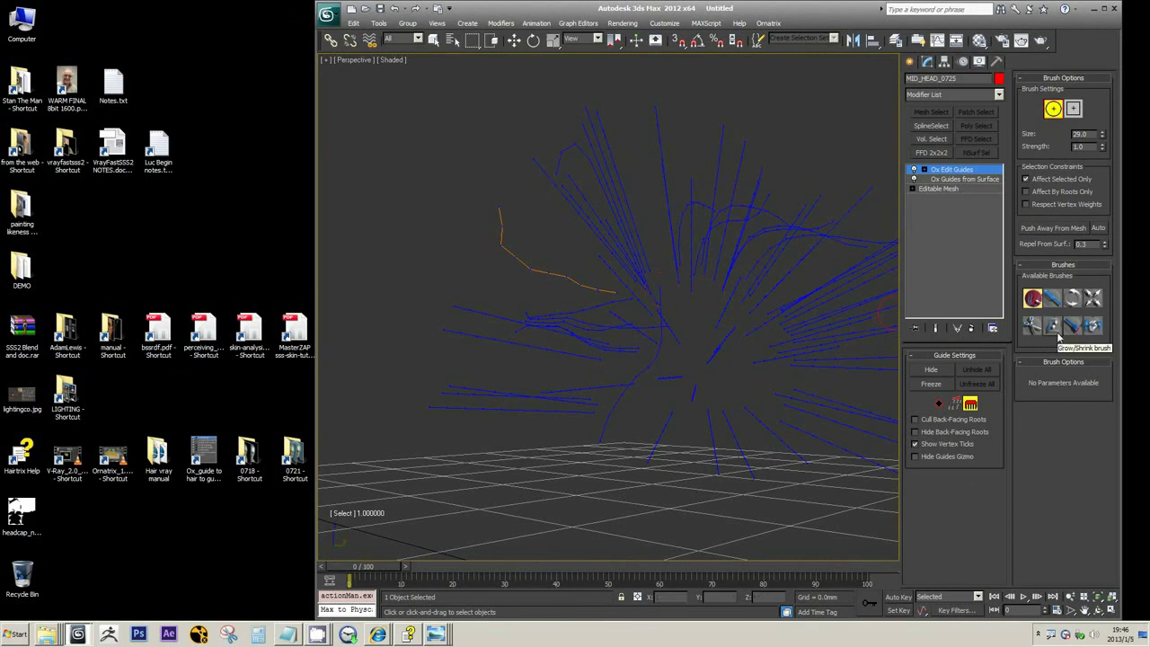
{"action": "middle_click_drag", "start_coordinate": [566, 257], "coordinate": [573, 266]}
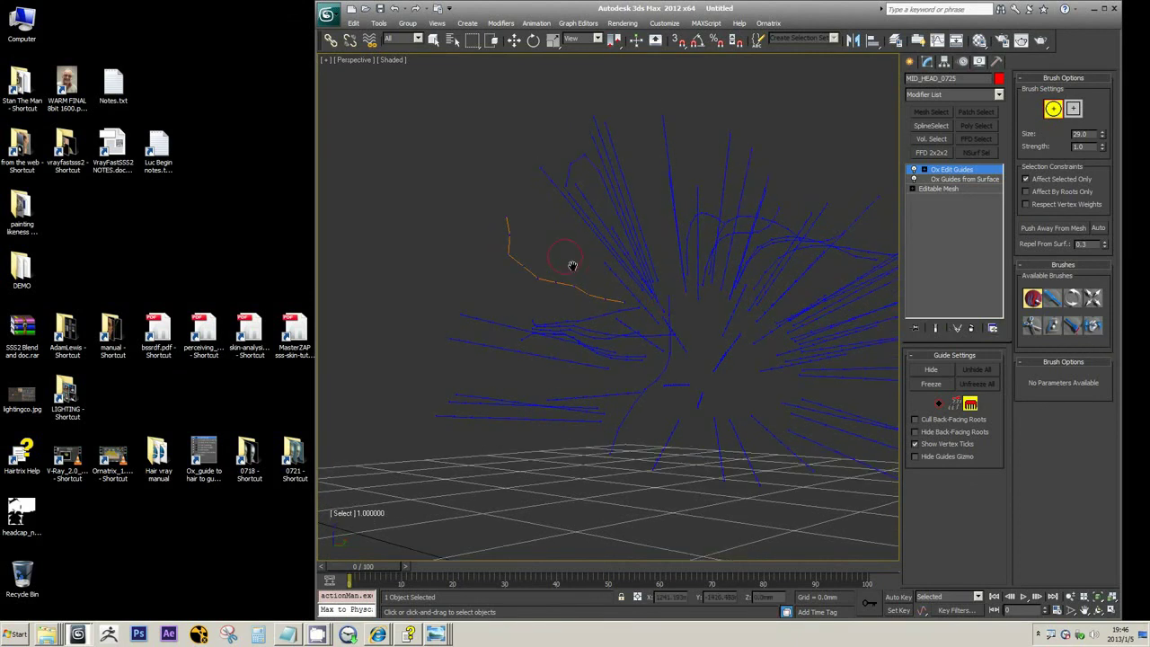
- Switch to strand-level editing and delete the outlying curved strand
{"action": "key", "text": "w"}
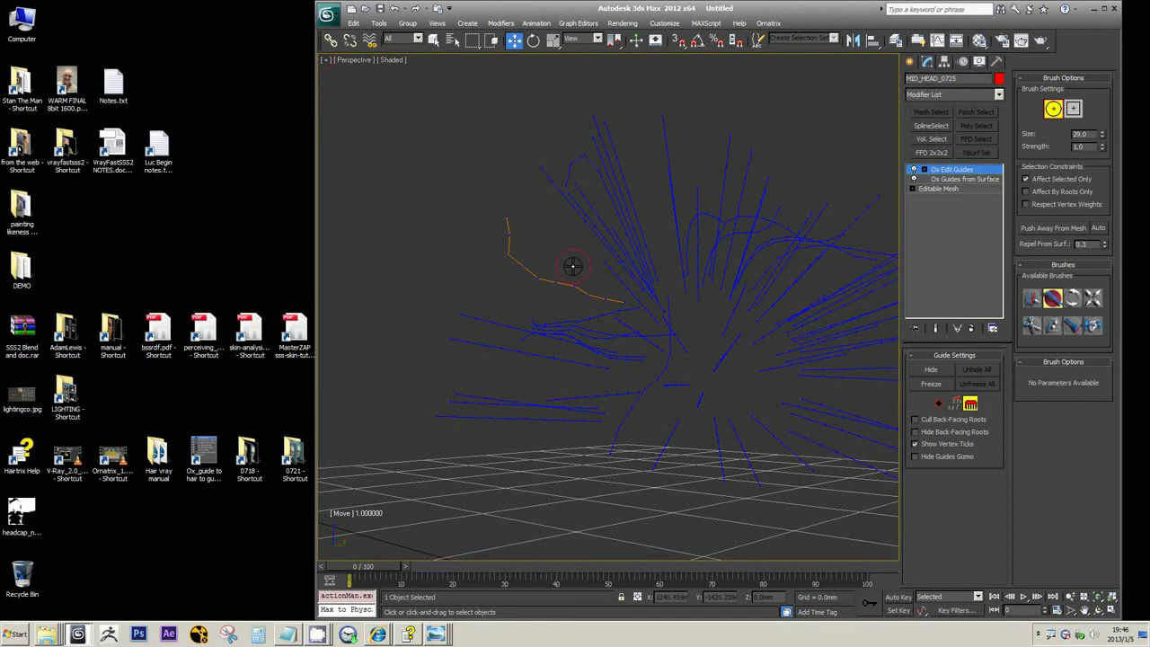
{"action": "key", "text": "2"}
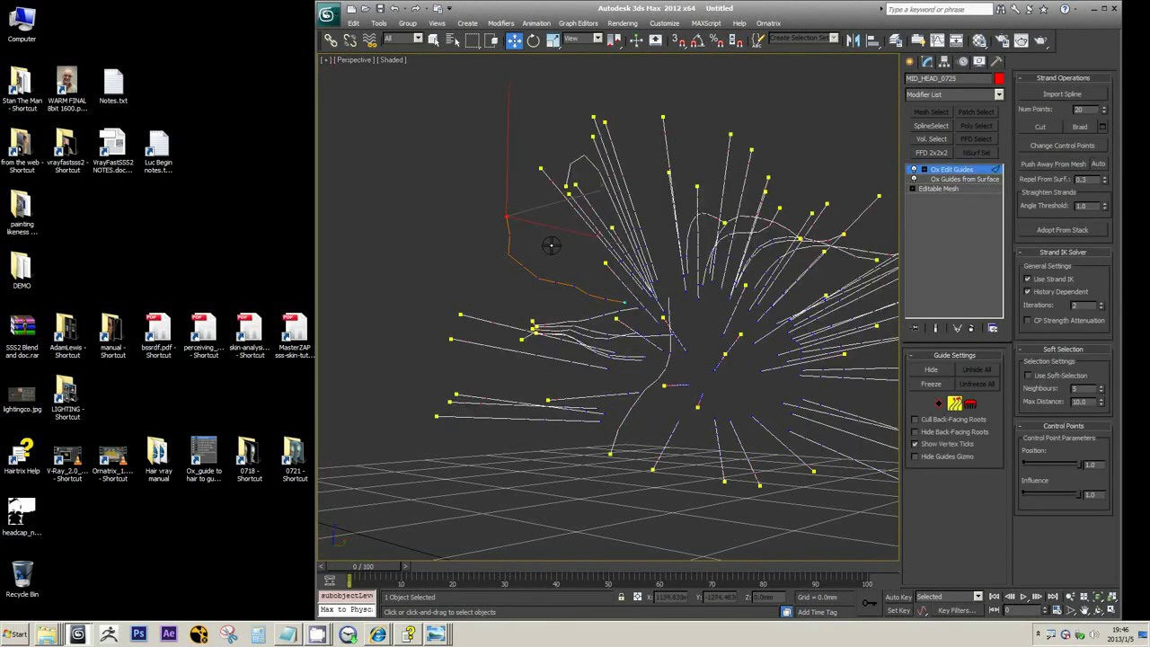
{"action": "left_click", "coordinate": [551, 245]}
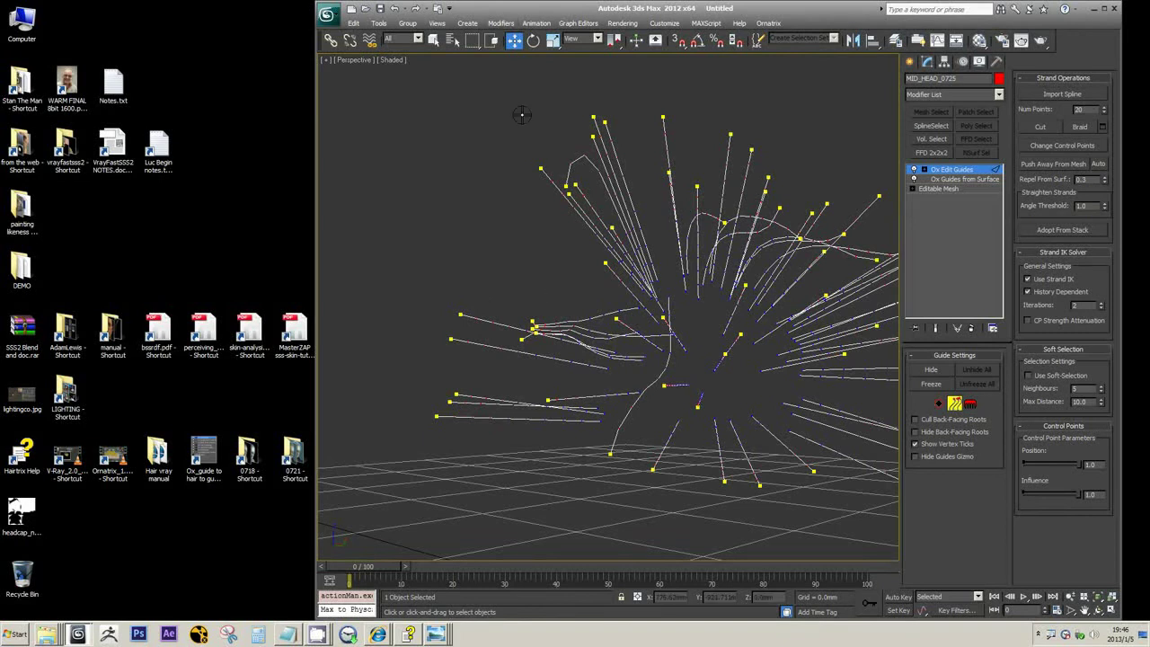
- Select a straight strand on the side of the head with the Move tool and examine its move gizmo up close
{"action": "left_click", "coordinate": [433, 40]}
{"action": "key", "text": "w"}
{"action": "left_click", "coordinate": [477, 316]}
{"action": "scroll", "coordinate": [489, 334], "scroll_direction": "up", "scroll_amount": 2}
{"action": "middle_click_drag", "start_coordinate": [490, 334], "coordinate": [525, 256], "text": "alt"}
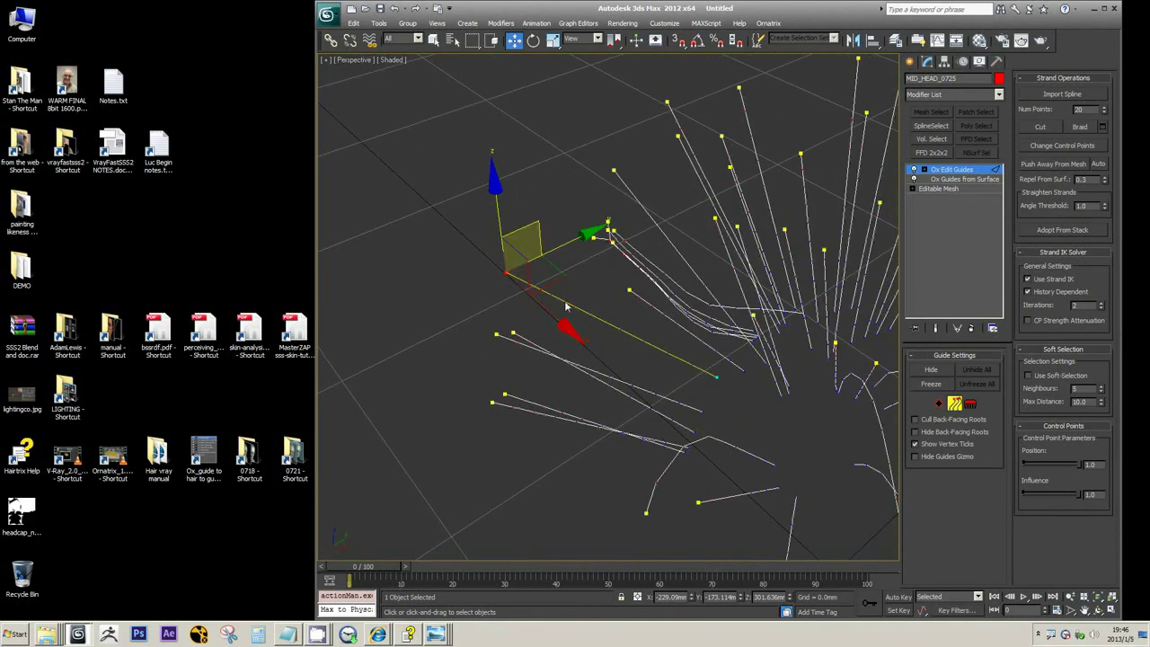
{"action": "mouse_move", "coordinate": [568, 313]}
{"action": "middle_mouse_down", "text": "alt"}
{"action": "mouse_move", "coordinate": [611, 292]}
{"action": "mouse_move", "coordinate": [512, 293]}
{"action": "mouse_move", "coordinate": [575, 310]}
{"action": "middle_mouse_up", "text": "alt"}
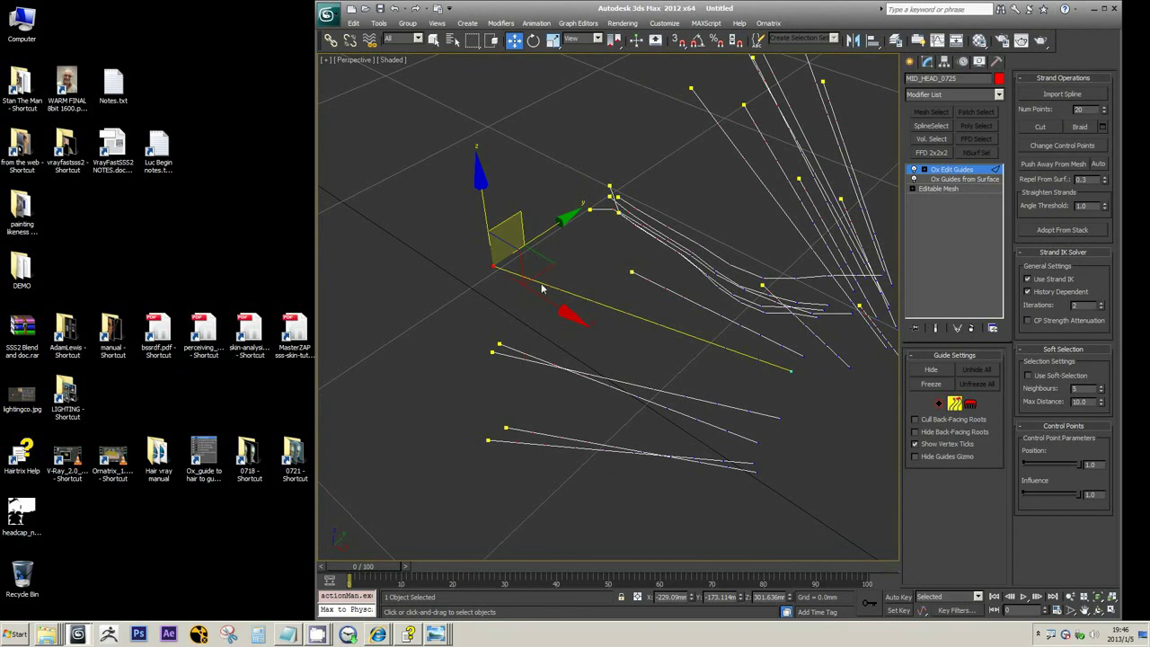
{"action": "mouse_move", "coordinate": [542, 288]}
{"action": "middle_mouse_down"}
{"action": "mouse_move", "coordinate": [593, 252]}
{"action": "mouse_move", "coordinate": [575, 316]}
{"action": "mouse_move", "coordinate": [627, 381]}
{"action": "mouse_move", "coordinate": [670, 388]}
{"action": "mouse_move", "coordinate": [621, 351]}
{"action": "mouse_move", "coordinate": [451, 272]}
{"action": "middle_mouse_up"}
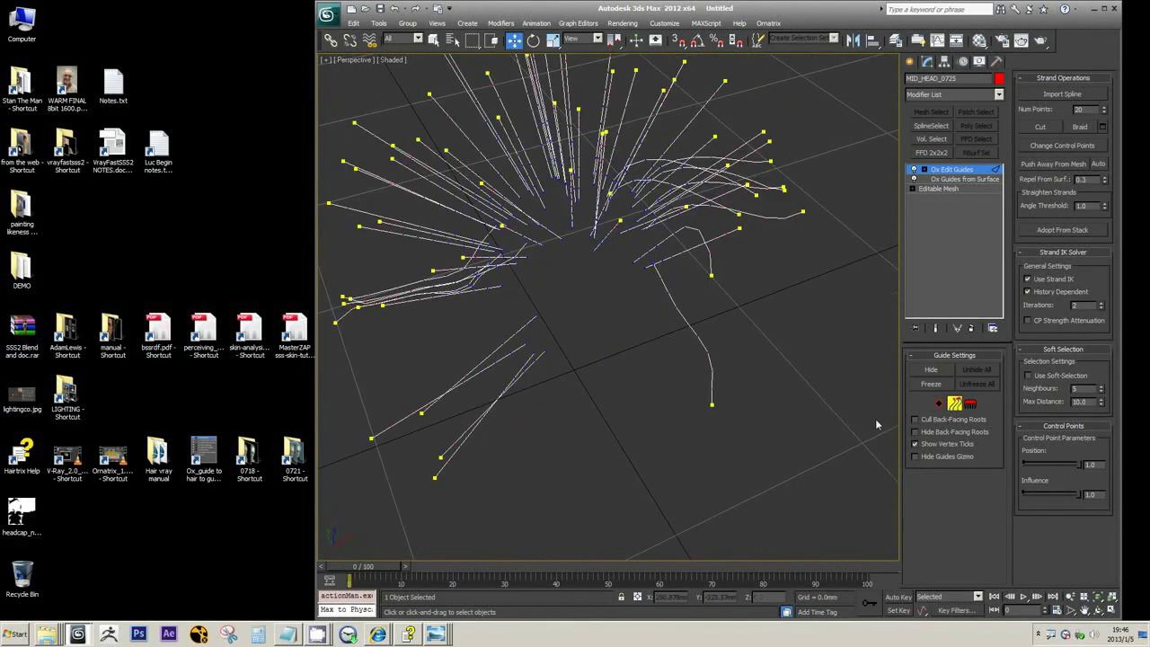
- Return to brush editing, disable Affect Selected Only, and select the long curved strand with the Select brush at size 19
{"action": "left_click", "coordinate": [970, 403]}
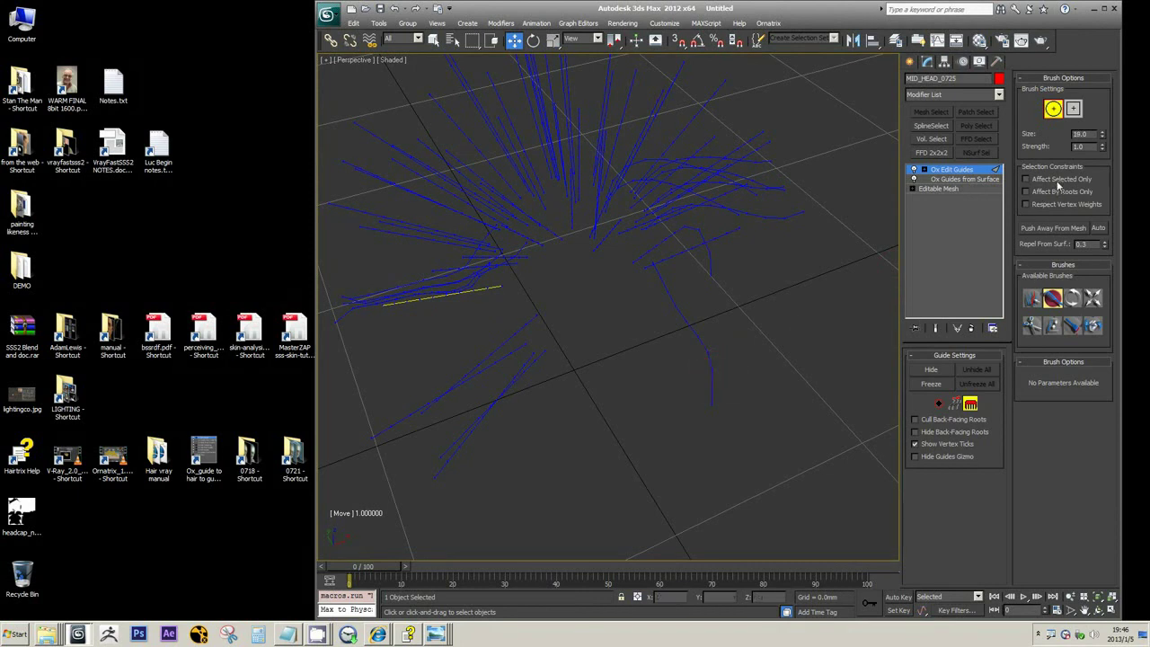
{"action": "left_click", "coordinate": [1033, 299]}
{"action": "left_click", "coordinate": [700, 342]}
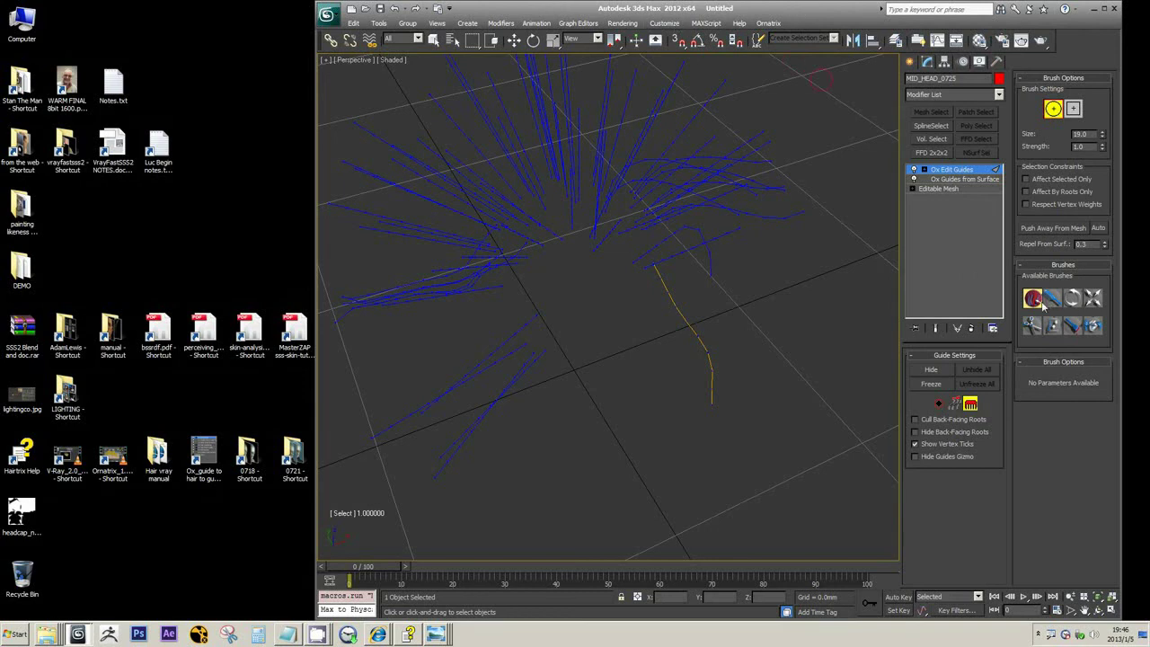
- Look through the toolbar command categories in Customize User Interface and close the dialog
{"action": "left_click", "coordinate": [665, 23]}
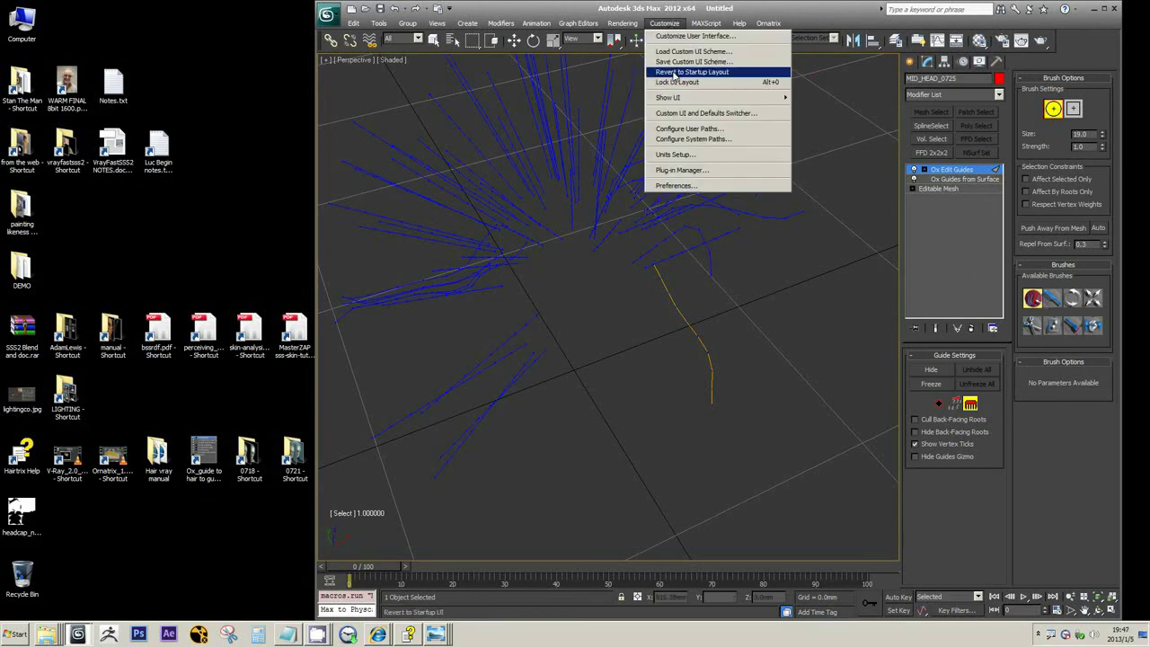
{"action": "left_click", "coordinate": [710, 40]}
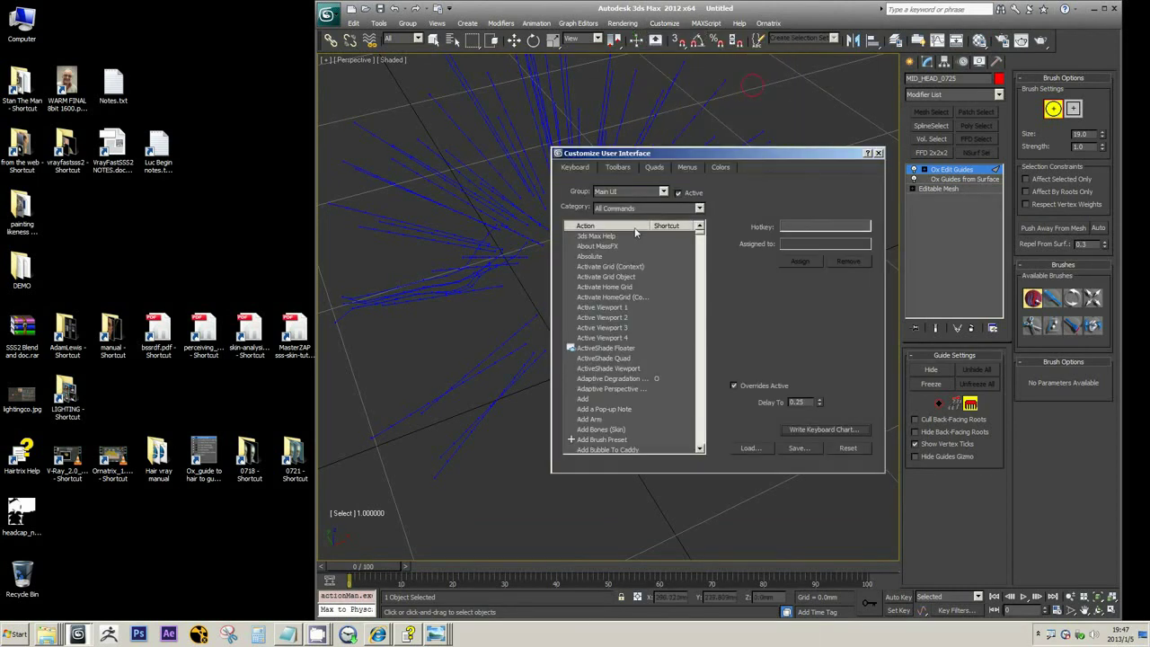
{"action": "left_click", "coordinate": [619, 167]}
{"action": "left_click", "coordinate": [674, 208]}
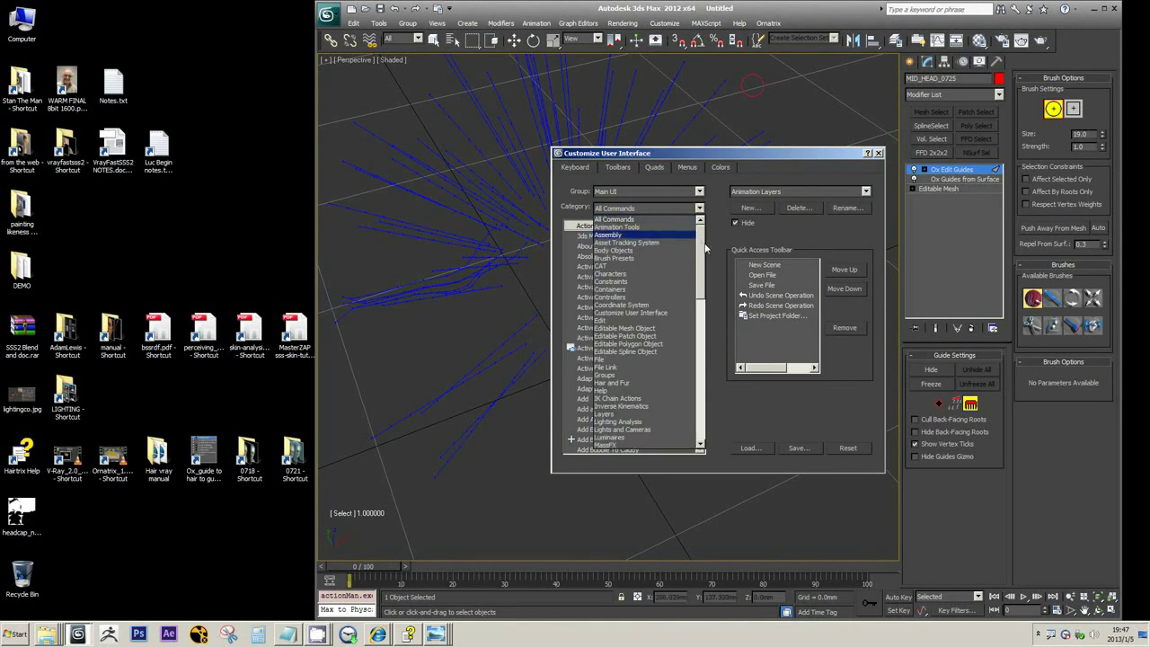
{"action": "left_click_drag", "start_coordinate": [705, 247], "coordinate": [711, 393]}
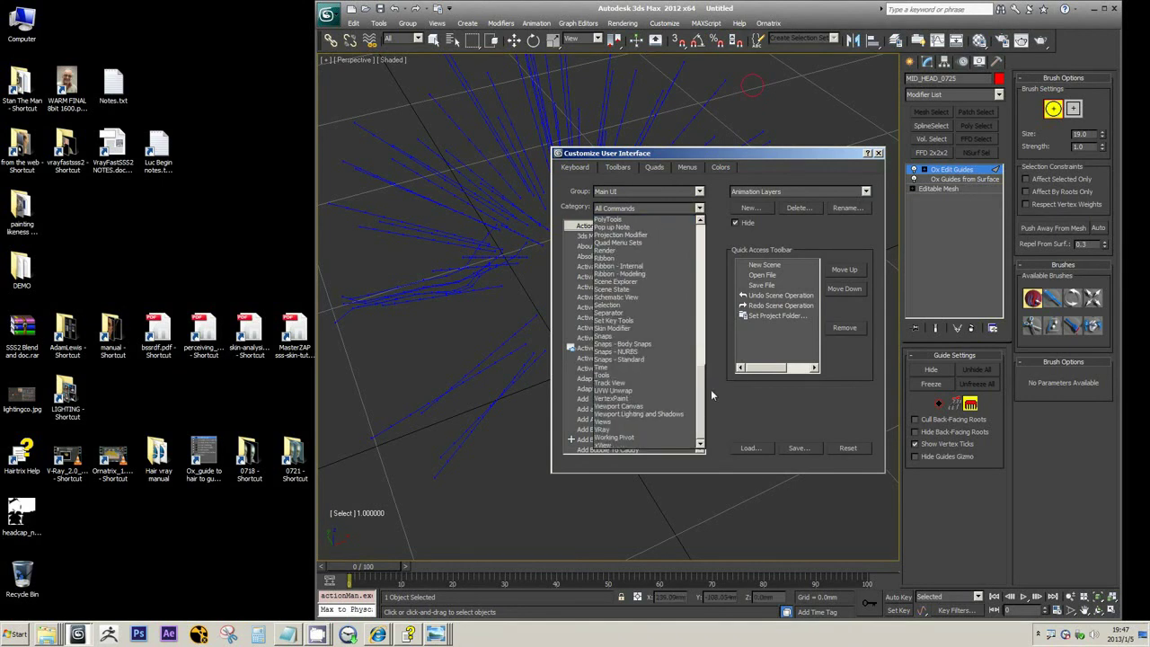
{"action": "left_click_drag", "start_coordinate": [711, 393], "coordinate": [710, 235]}
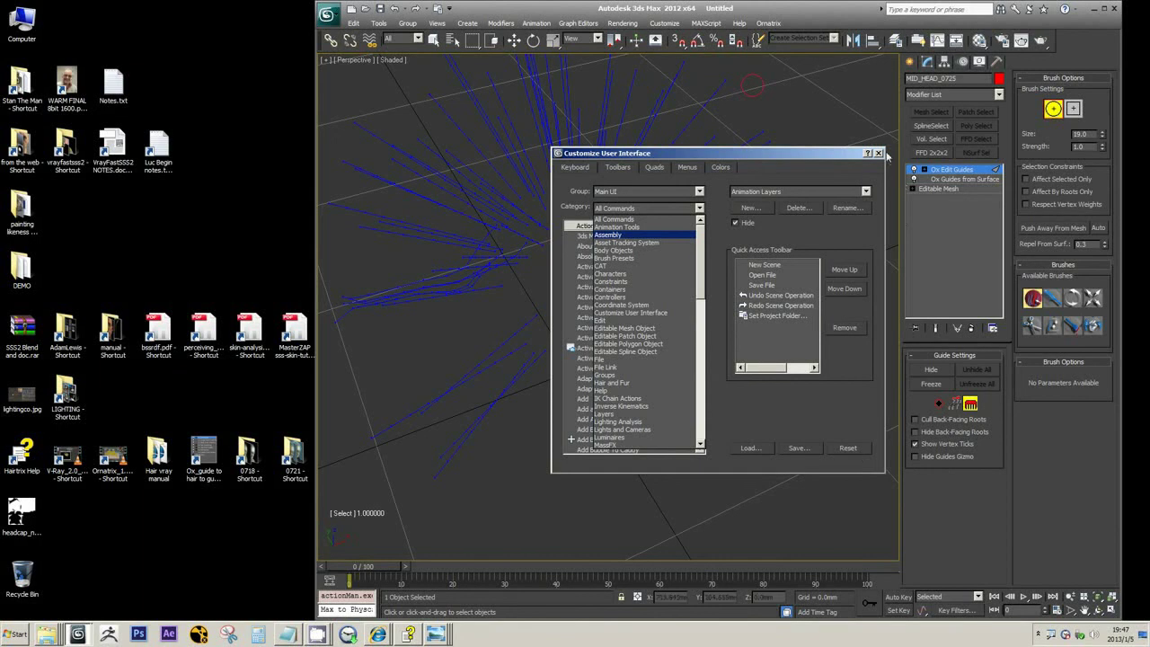
{"action": "left_click", "coordinate": [885, 156]}
{"action": "left_click", "coordinate": [878, 152]}
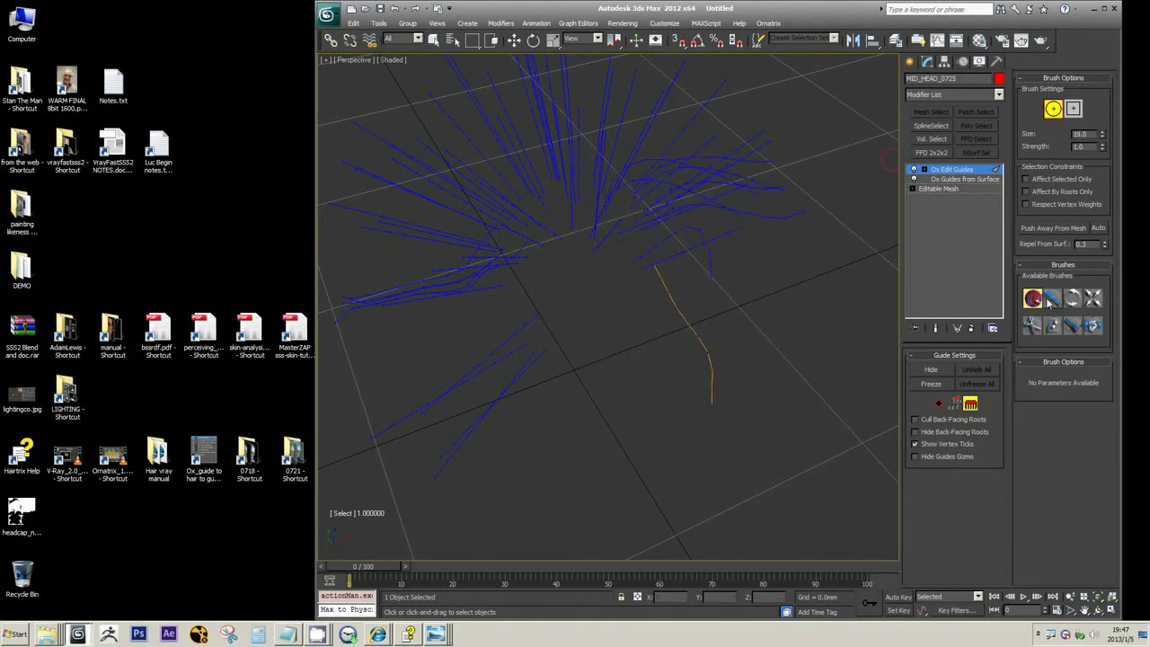
- Switch back and forth between the Select and Move brushes, ending with the Move brush active
{"action": "left_click", "coordinate": [1035, 306]}
{"action": "scroll", "coordinate": [778, 301], "scroll_direction": "down", "scroll_amount": 3}
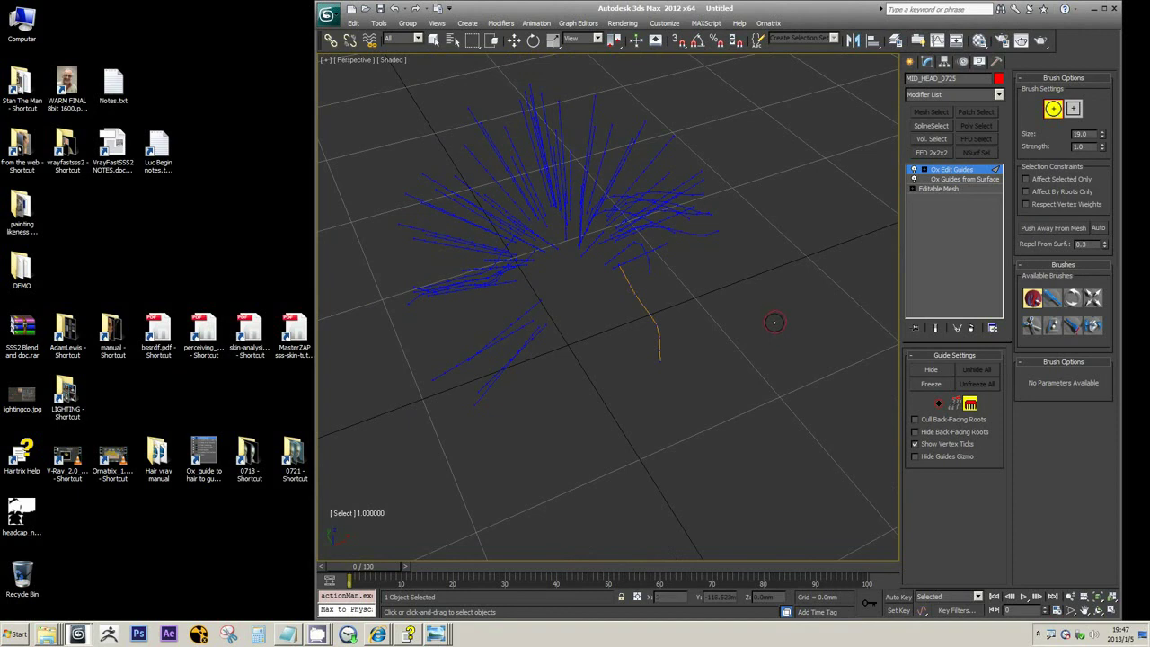
{"action": "mouse_move", "coordinate": [693, 267]}
{"action": "middle_mouse_down", "text": "alt"}
{"action": "mouse_move", "coordinate": [731, 309]}
{"action": "mouse_move", "coordinate": [683, 267]}
{"action": "middle_mouse_up", "text": "alt"}
{"action": "scroll", "coordinate": [540, 248], "scroll_direction": "up", "scroll_amount": 3}
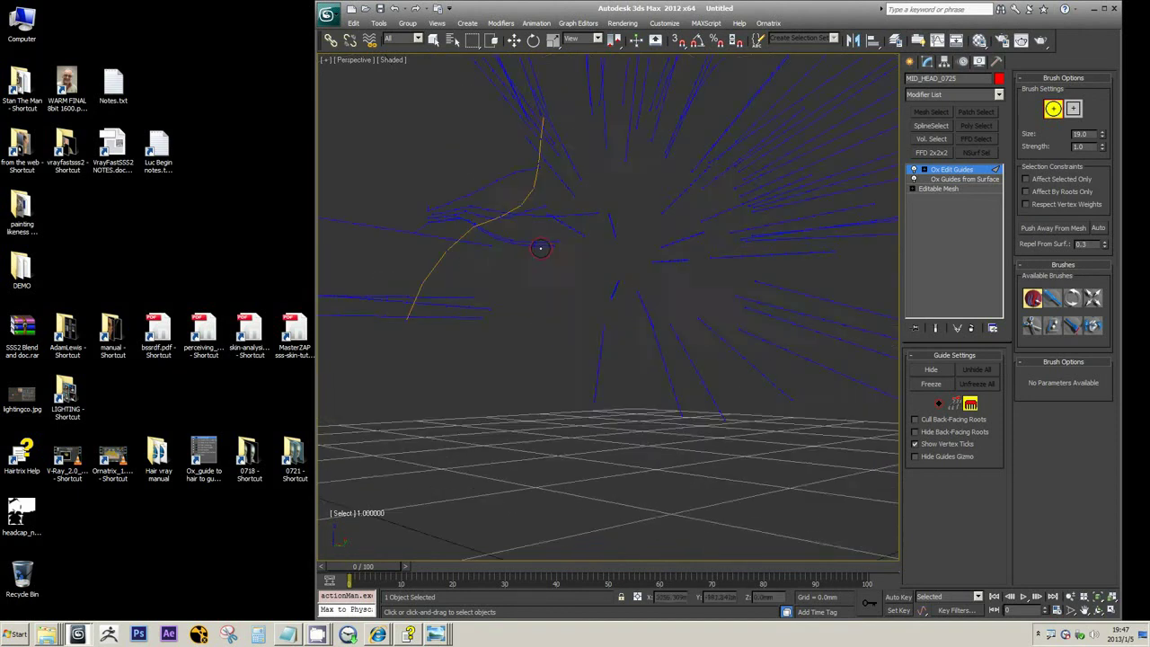
{"action": "middle_click_drag", "start_coordinate": [563, 254], "coordinate": [777, 305], "text": "alt"}
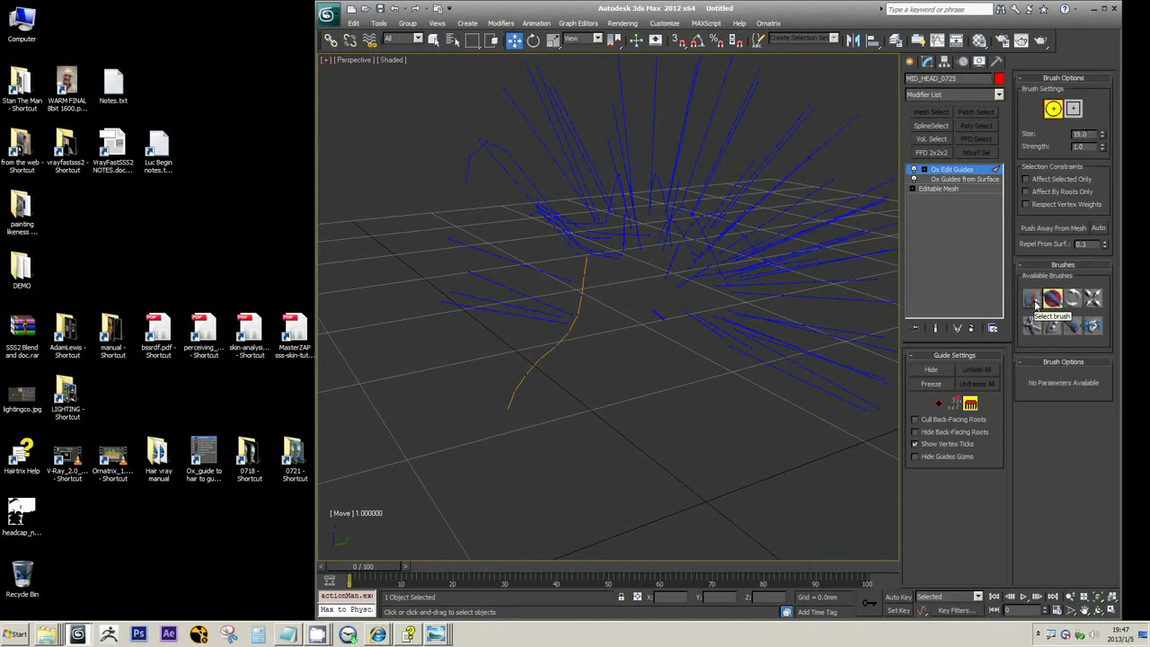
{"action": "key", "text": "w"}
{"action": "left_click", "coordinate": [1037, 306]}
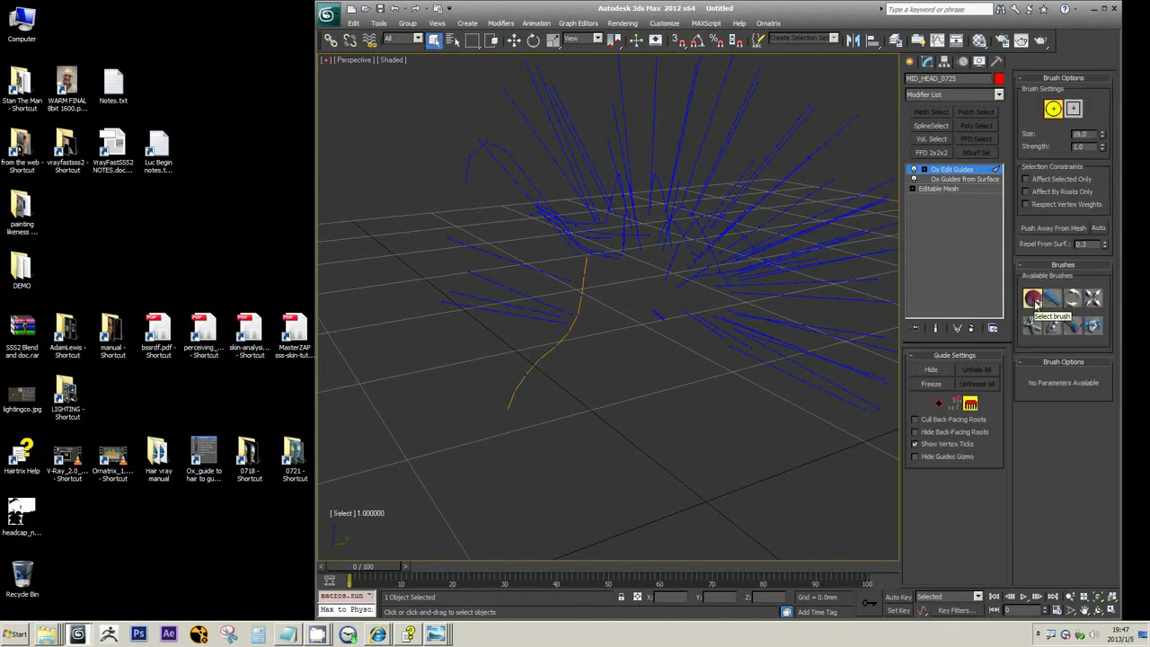
{"action": "left_click", "coordinate": [1036, 306]}
{"action": "left_click", "coordinate": [1036, 305]}
{"action": "left_click", "coordinate": [1036, 306]}
{"action": "left_click", "coordinate": [1052, 304]}
{"action": "left_click", "coordinate": [1037, 304]}
{"action": "left_click", "coordinate": [1050, 304]}
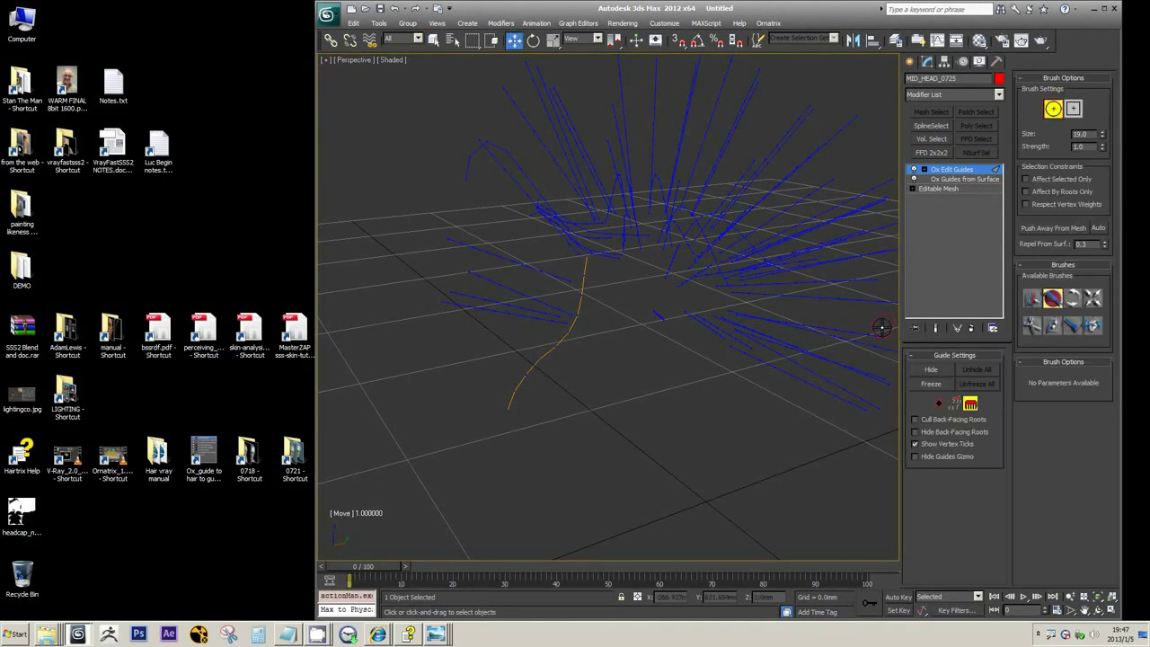
- Adjust the Move brush size interactively over the guides, ending at 31
{"action": "scroll", "coordinate": [539, 314], "scroll_direction": "up", "scroll_amount": 5}
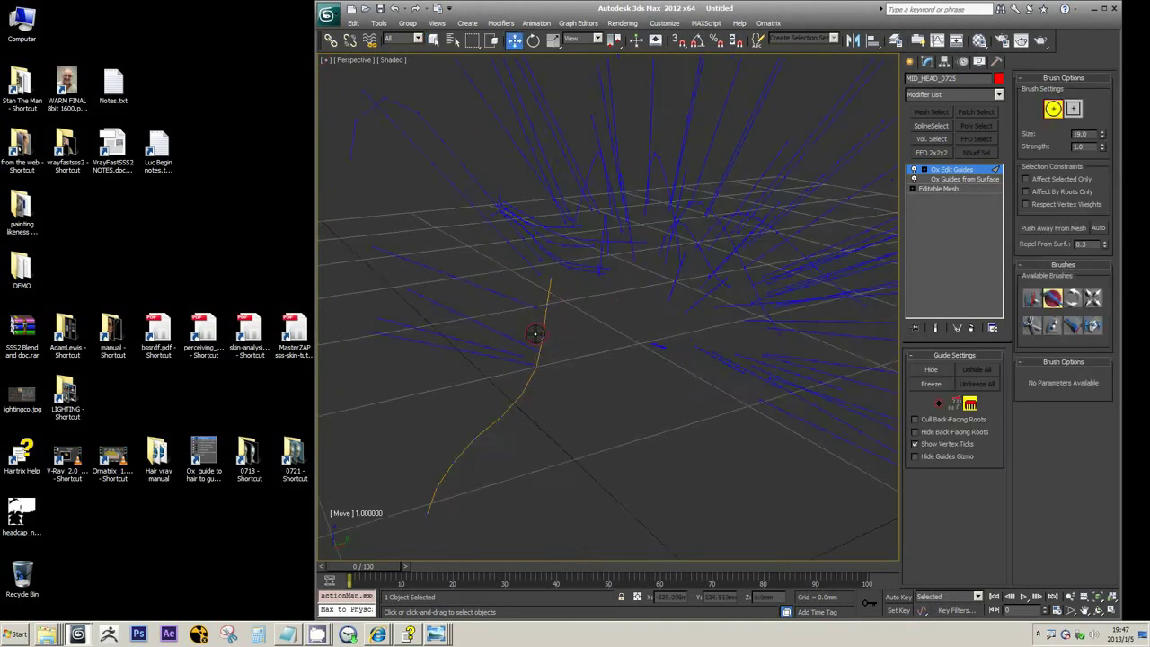
{"action": "middle_click_drag", "start_coordinate": [534, 333], "coordinate": [662, 296], "text": "alt"}
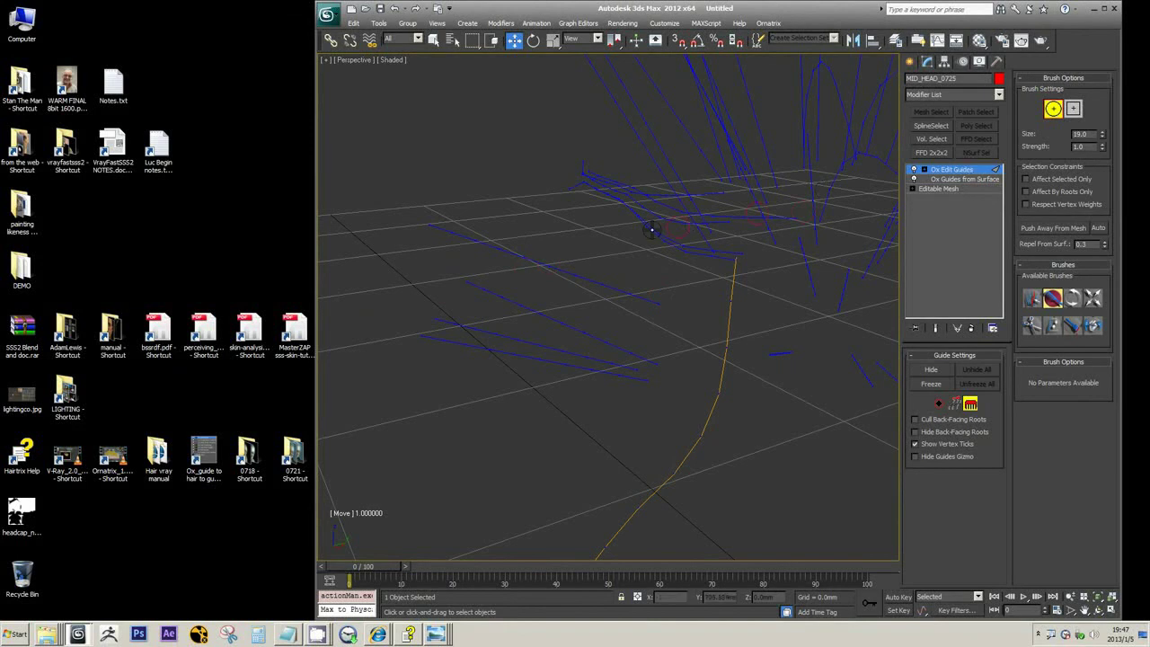
{"action": "middle_click_drag", "start_coordinate": [575, 224], "coordinate": [570, 208], "text": "alt"}
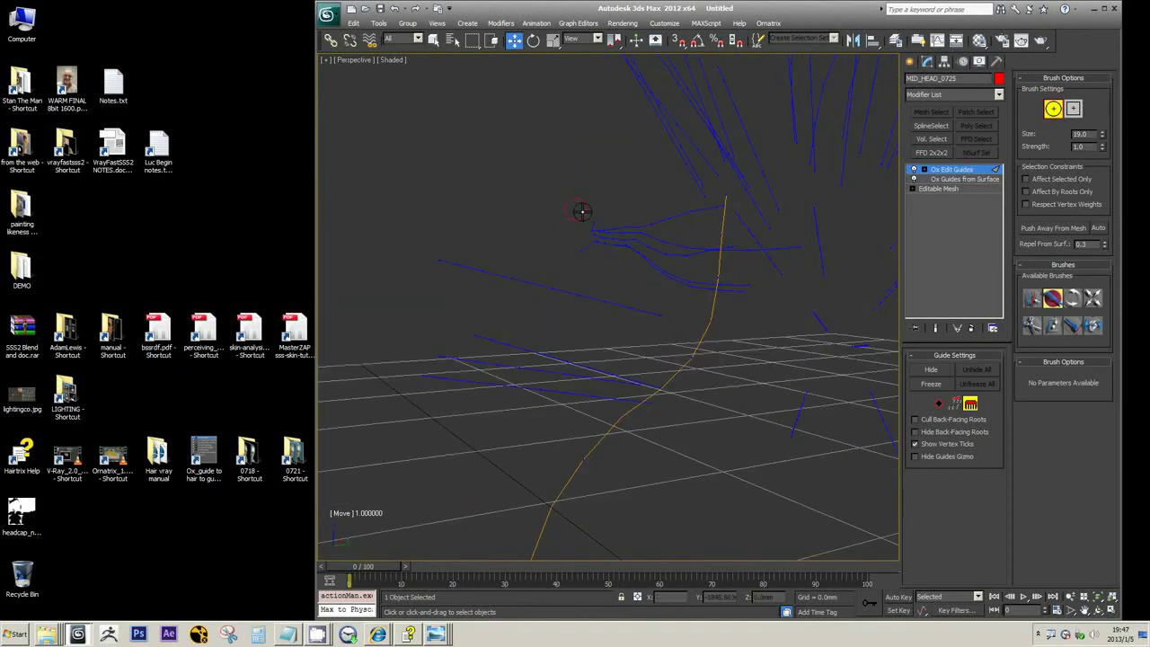
{"action": "scroll", "coordinate": [598, 239], "scroll_direction": "down", "scroll_amount": 5}
{"action": "middle_click_drag", "start_coordinate": [609, 277], "coordinate": [699, 291], "text": "alt"}
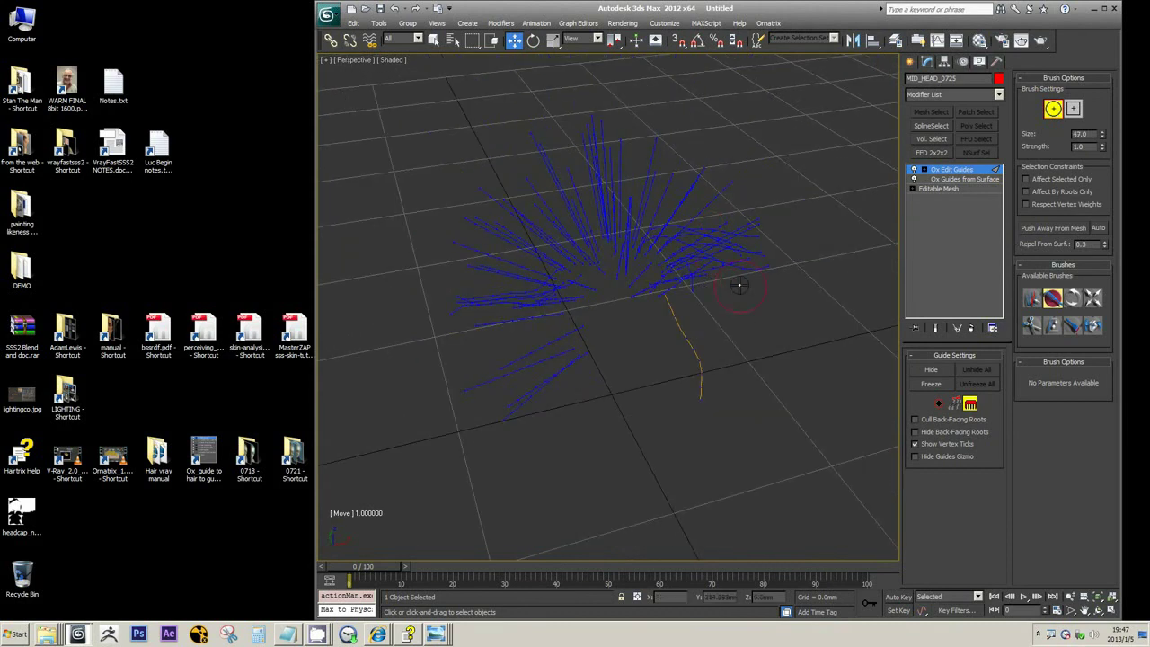
{"action": "mouse_move", "coordinate": [730, 273]}
{"action": "left_mouse_down", "text": "ctrl+shift"}
{"action": "mouse_move", "coordinate": [692, 342]}
{"action": "mouse_move", "coordinate": [546, 381]}
{"action": "left_mouse_up", "text": "ctrl+shift"}
{"action": "mouse_move", "coordinate": [689, 354]}
{"action": "left_mouse_down", "text": "ctrl+shift"}
{"action": "mouse_move", "coordinate": [737, 337]}
{"action": "mouse_move", "coordinate": [763, 362]}
{"action": "mouse_move", "coordinate": [800, 362]}
{"action": "left_mouse_up", "text": "ctrl+shift"}
{"action": "mouse_move", "coordinate": [801, 361]}
{"action": "middle_mouse_down", "text": "alt"}
{"action": "mouse_move", "coordinate": [727, 303]}
{"action": "mouse_move", "coordinate": [685, 300]}
{"action": "mouse_move", "coordinate": [696, 356]}
{"action": "middle_mouse_up", "text": "alt"}
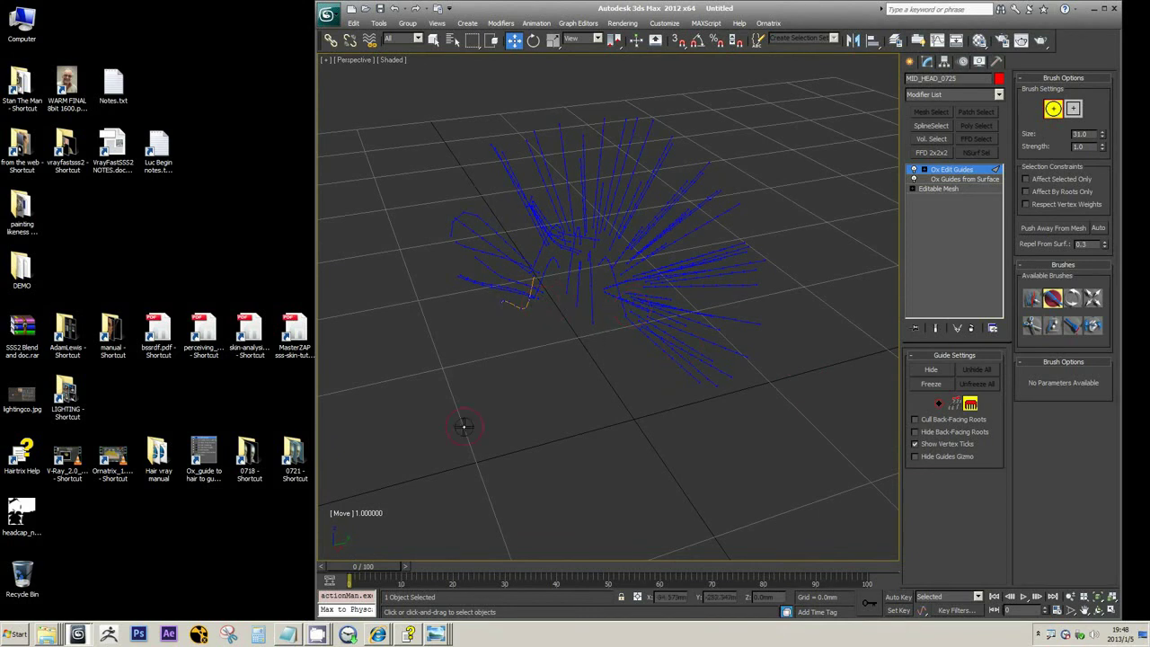
- Leave brush editing, switch to strand-level editing, and select the uppermost of the four long, separate strands on the side of the head
{"action": "mouse_move", "coordinate": [436, 634]}
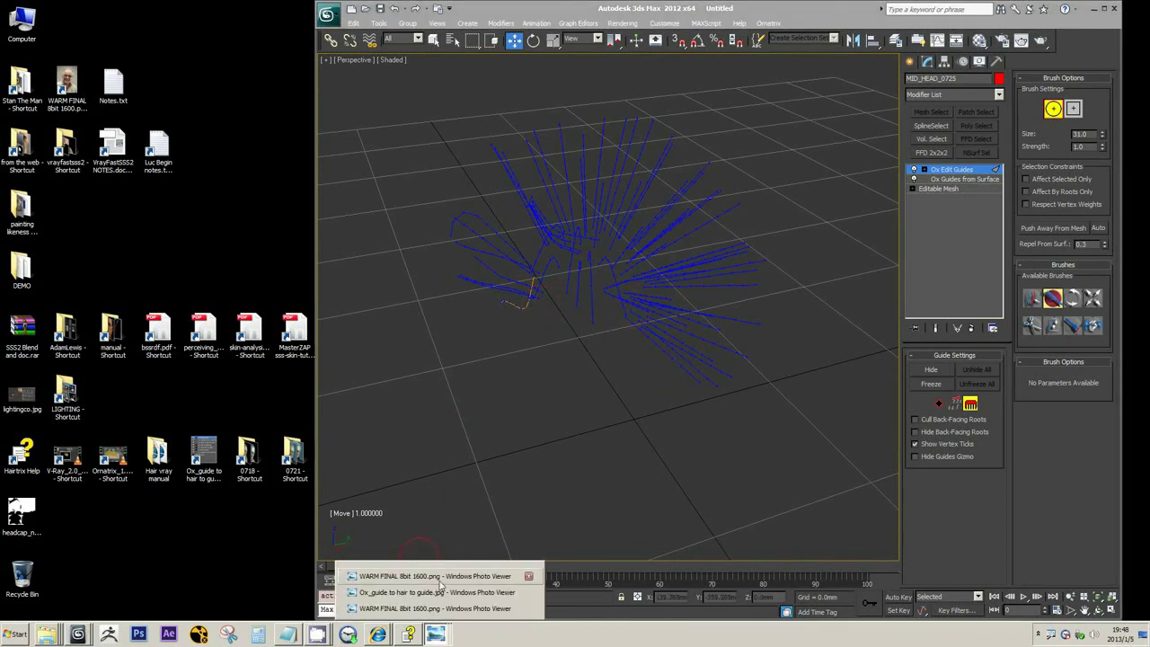
{"action": "left_click", "coordinate": [637, 15]}
{"action": "left_click", "coordinate": [966, 171]}
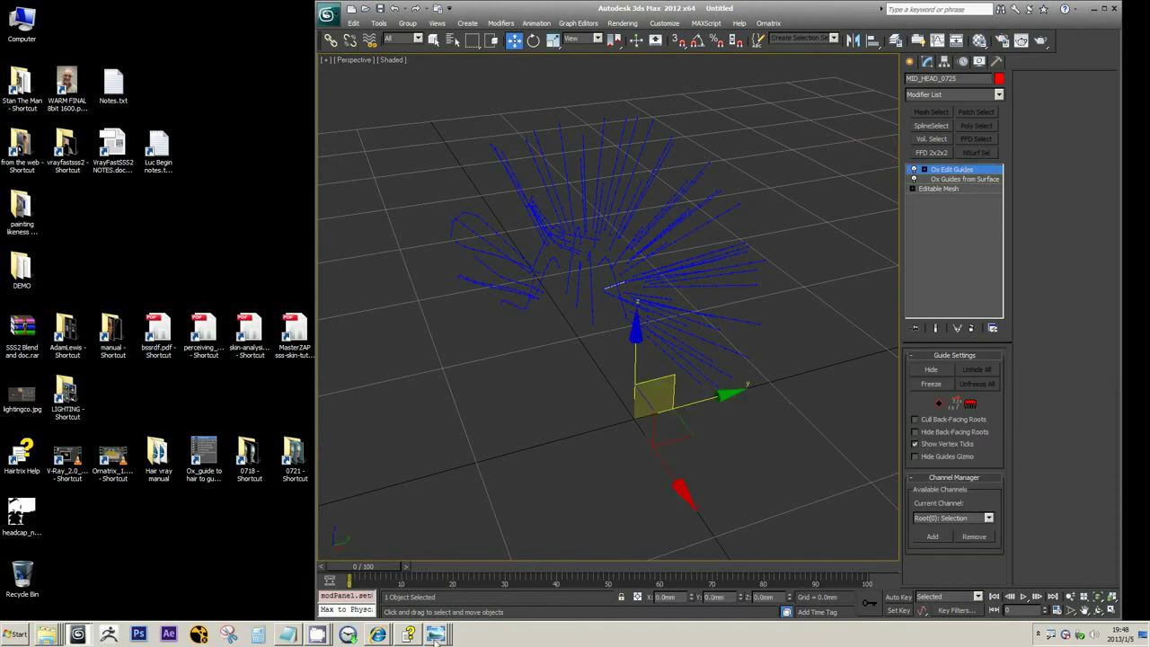
{"action": "mouse_move", "coordinate": [436, 637]}
{"action": "left_click", "coordinate": [955, 404]}
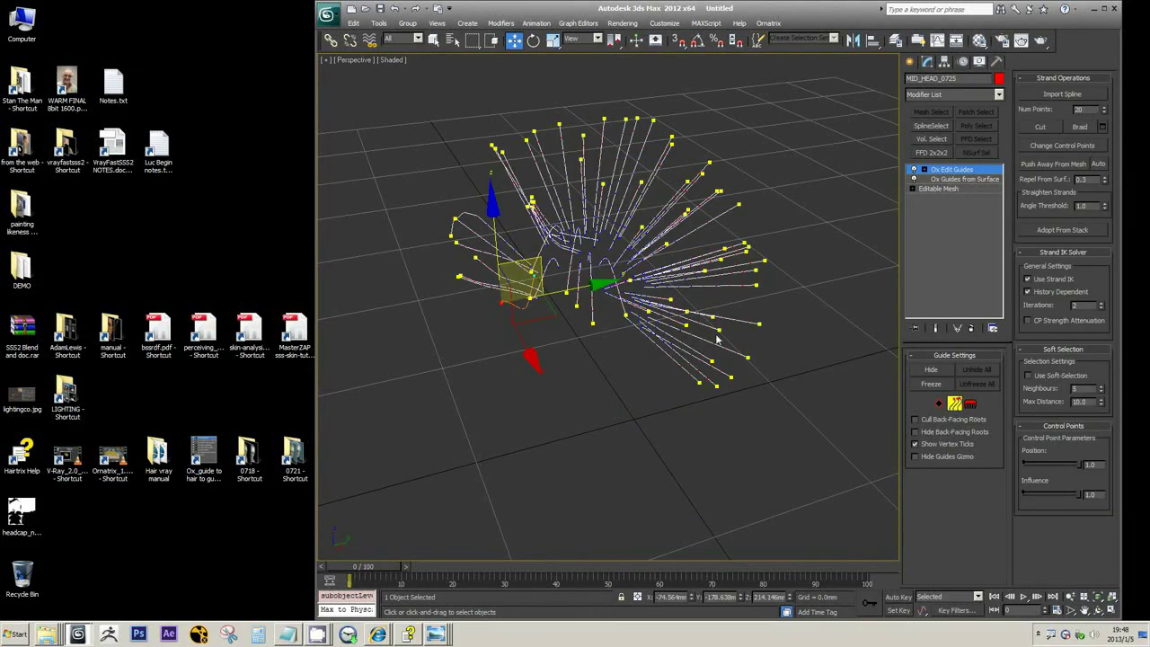
{"action": "middle_click_drag", "start_coordinate": [717, 338], "coordinate": [734, 335], "text": "alt"}
{"action": "middle_click_drag", "start_coordinate": [527, 308], "coordinate": [563, 321]}
{"action": "scroll", "coordinate": [464, 310], "scroll_direction": "up", "scroll_amount": 5}
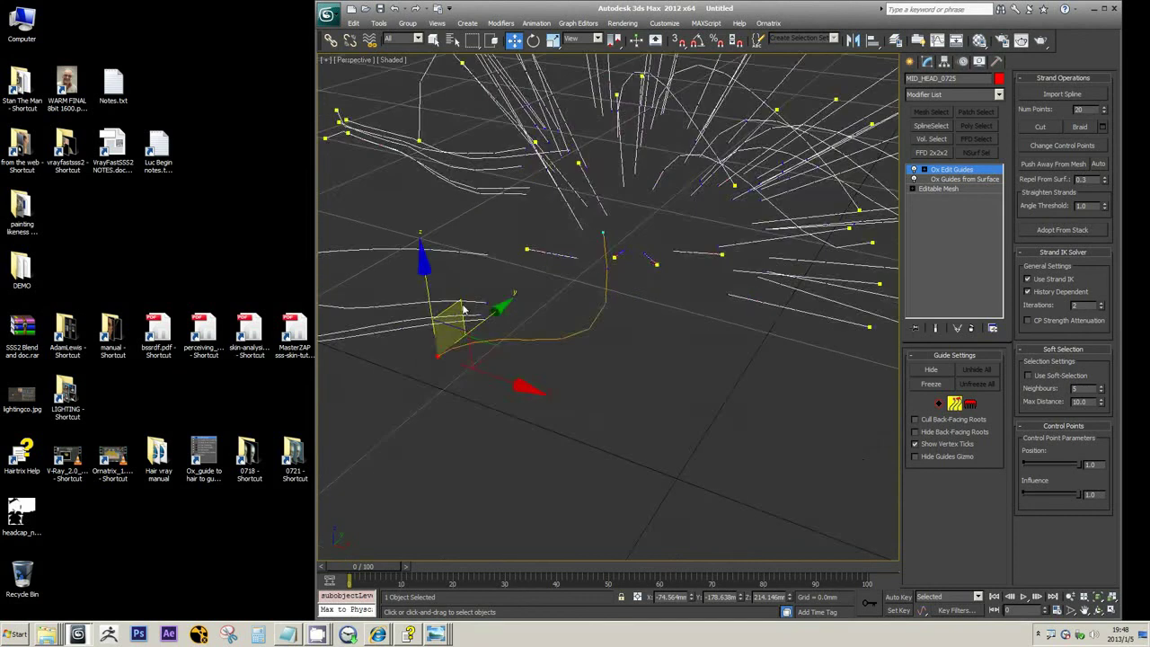
{"action": "middle_click_drag", "start_coordinate": [465, 310], "coordinate": [521, 321]}
{"action": "middle_click_drag", "start_coordinate": [458, 280], "coordinate": [571, 292]}
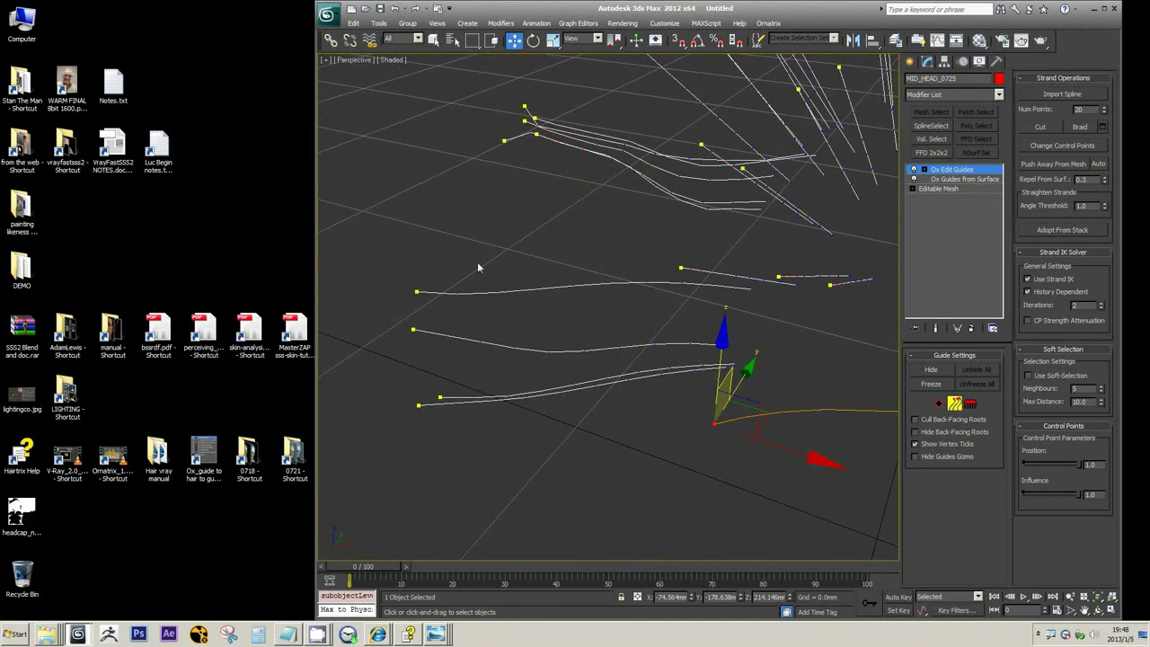
{"action": "left_click", "coordinate": [447, 291]}
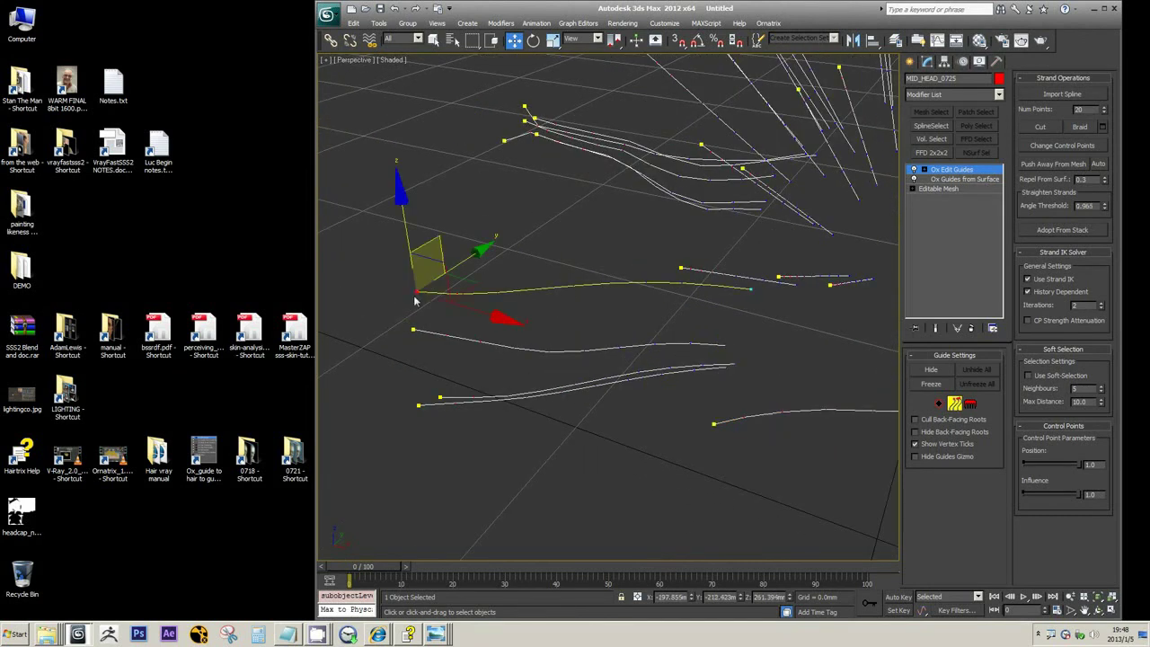
- Return to brush editing and reshape the strand just below the selected one with the Move brush at size 32
{"action": "left_click", "coordinate": [970, 404]}
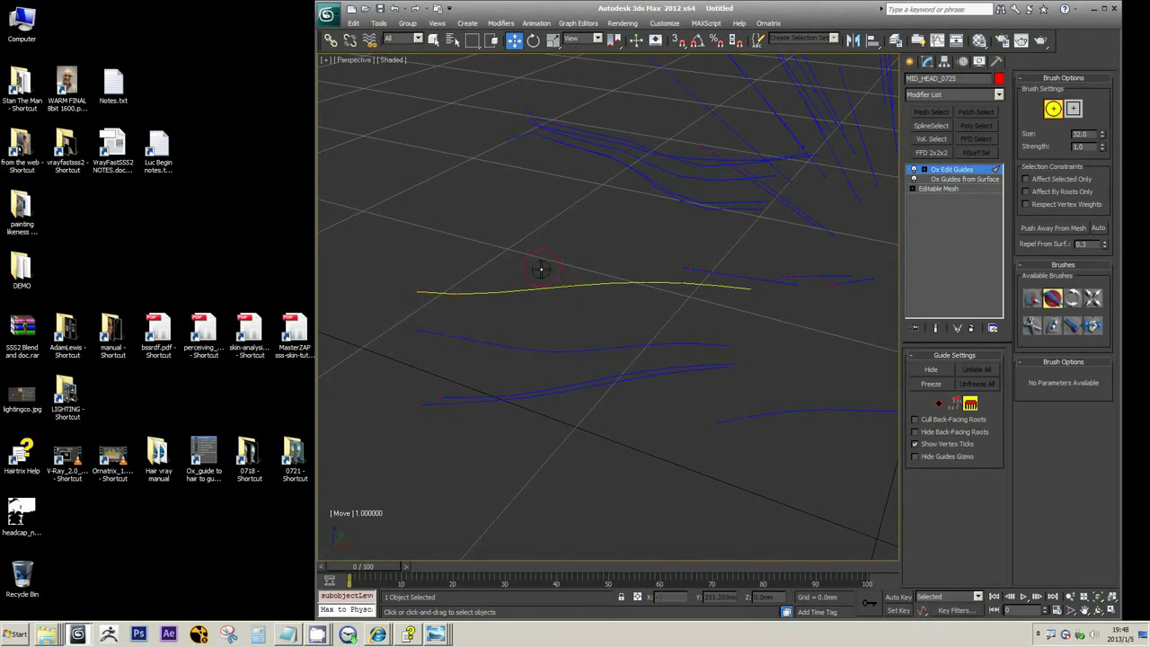
{"action": "mouse_move", "coordinate": [590, 337]}
{"action": "left_mouse_down"}
{"action": "mouse_move", "coordinate": [567, 349]}
{"action": "mouse_move", "coordinate": [439, 336]}
{"action": "left_mouse_up"}
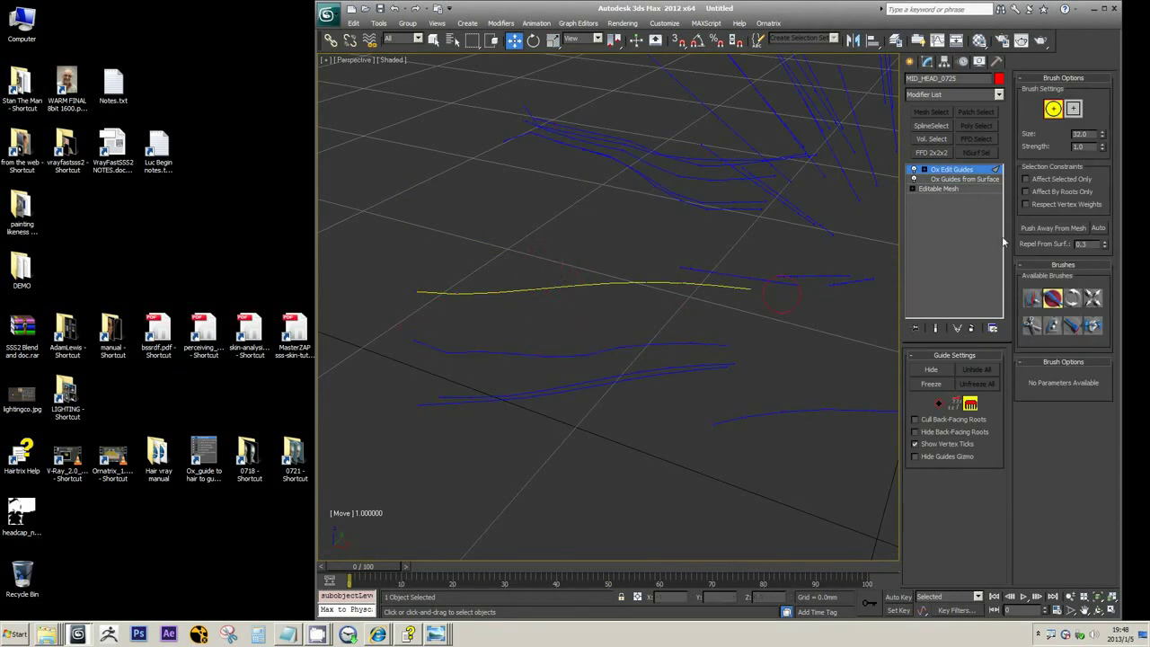
{"action": "middle_click_drag", "start_coordinate": [575, 315], "coordinate": [604, 300]}
{"action": "scroll", "coordinate": [514, 306], "scroll_direction": "up", "scroll_amount": 3}
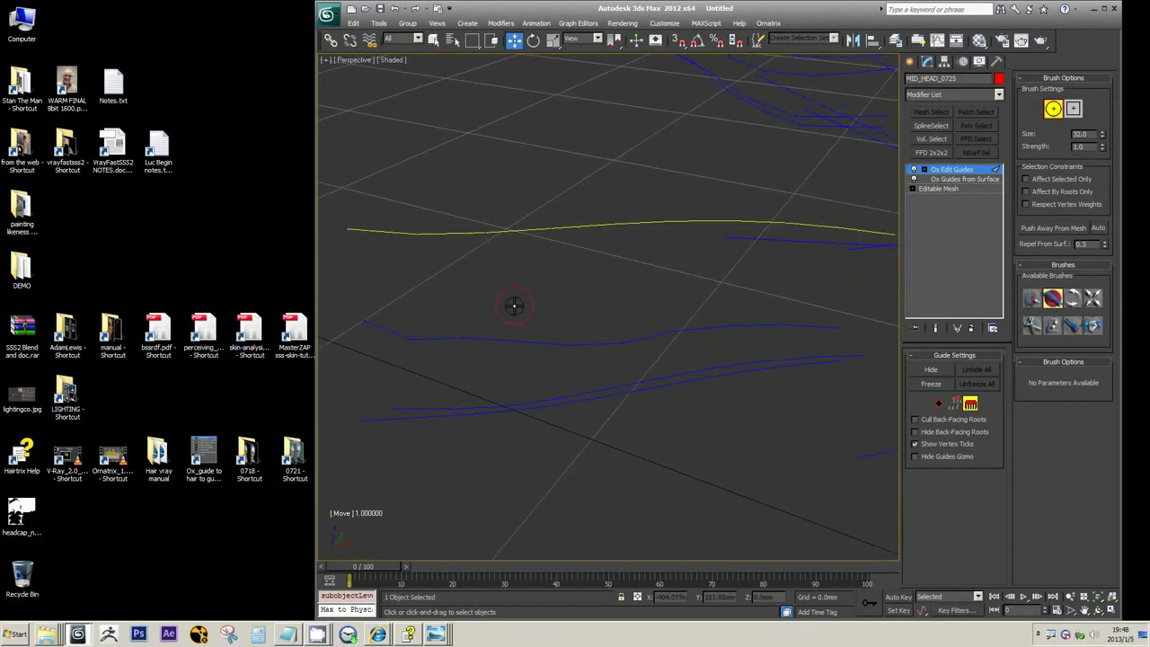
{"action": "scroll", "coordinate": [514, 306], "scroll_direction": "down", "scroll_amount": 10}
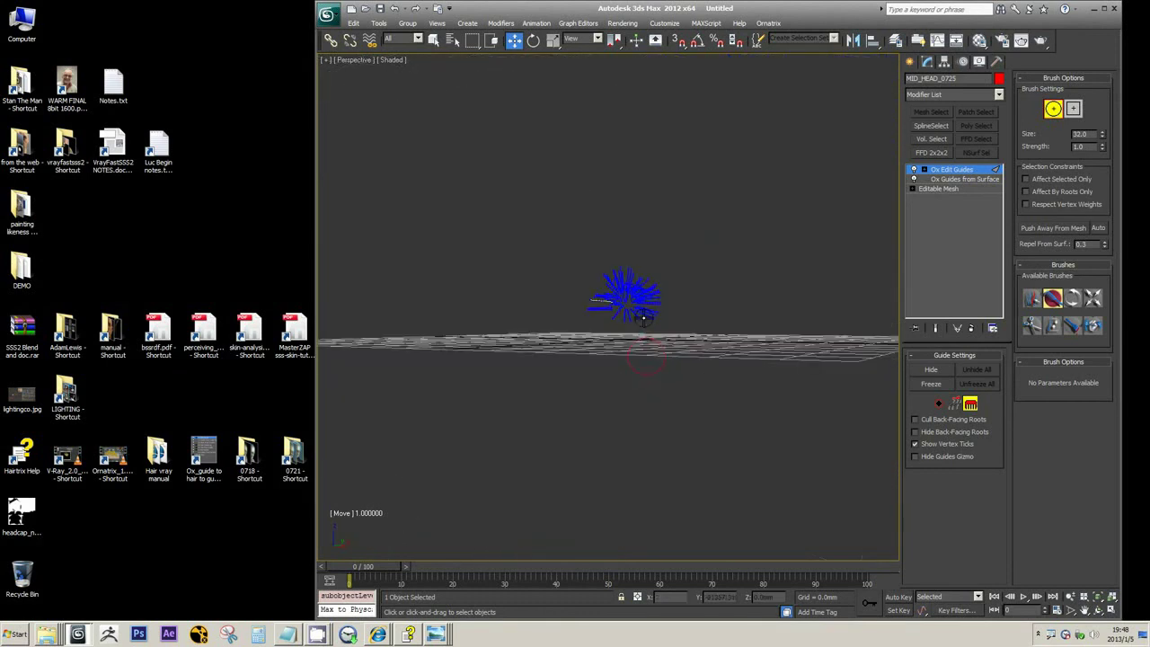
{"action": "scroll", "coordinate": [605, 297], "scroll_direction": "up", "scroll_amount": 8}
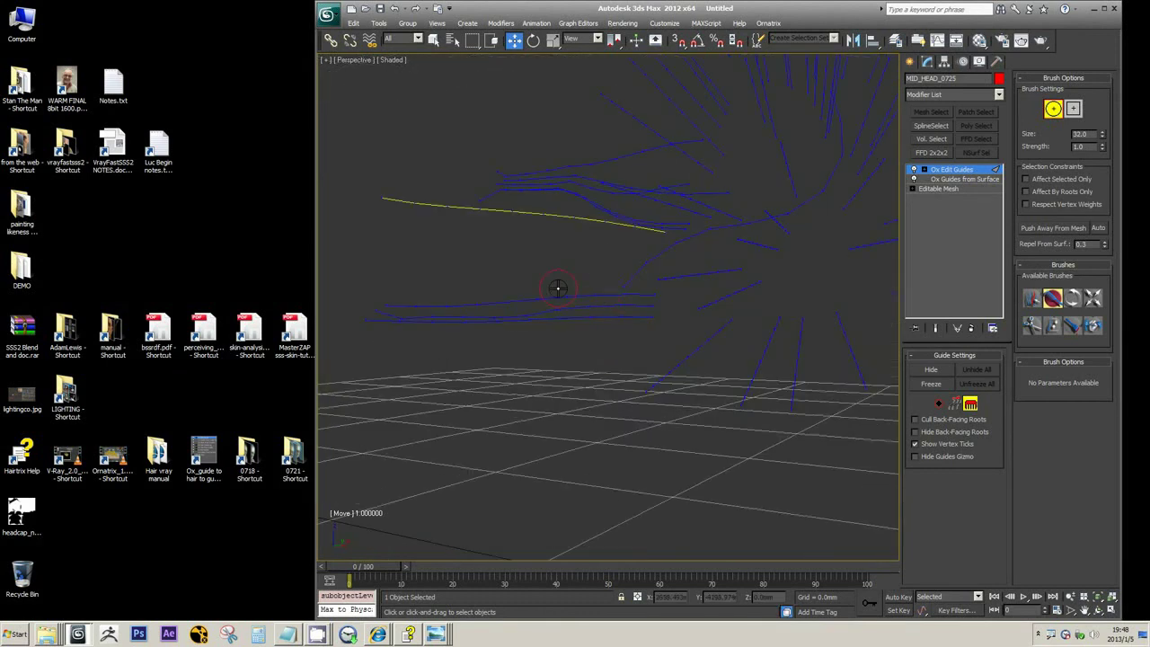
{"action": "scroll", "coordinate": [558, 288], "scroll_direction": "down", "scroll_amount": 2}
- Toggle brush editing off and on, and select the cluster of curved strands beside the head with the Select brush at size 32
{"action": "left_click", "coordinate": [971, 404]}
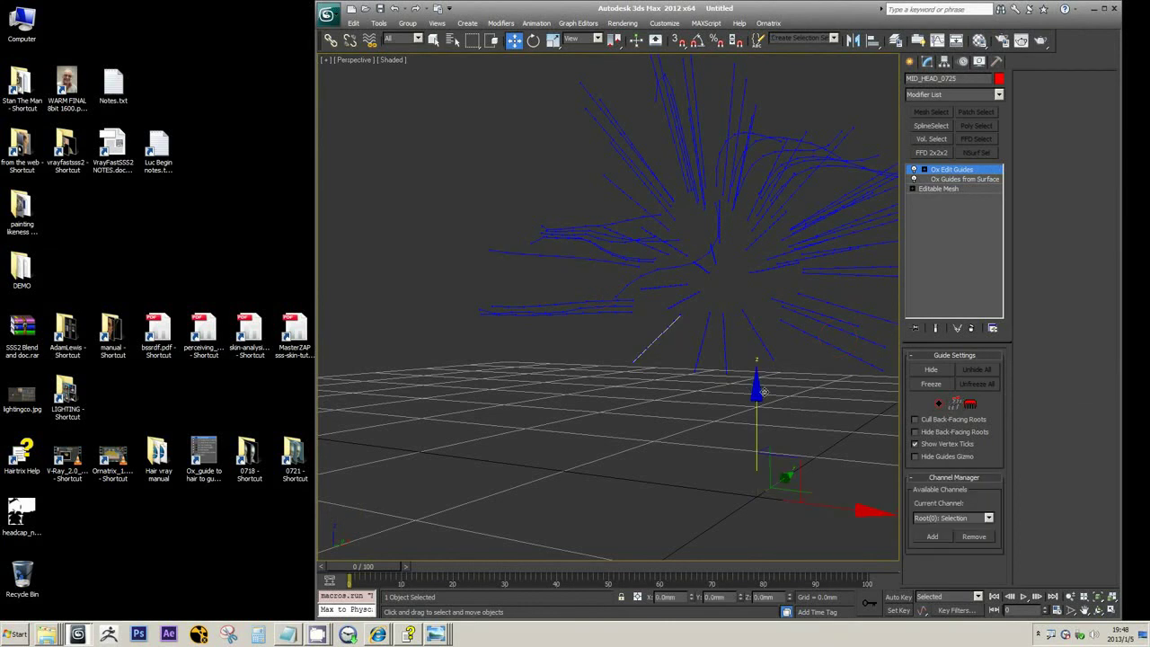
{"action": "left_click", "coordinate": [970, 404]}
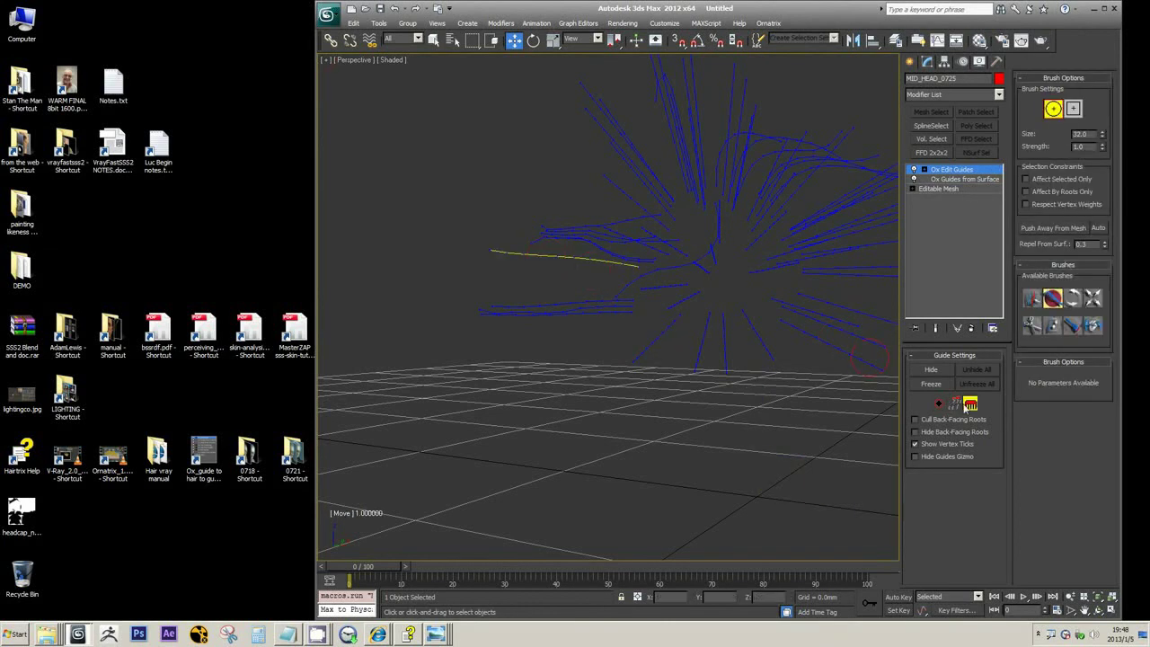
{"action": "scroll", "coordinate": [606, 265], "scroll_direction": "up", "scroll_amount": 2}
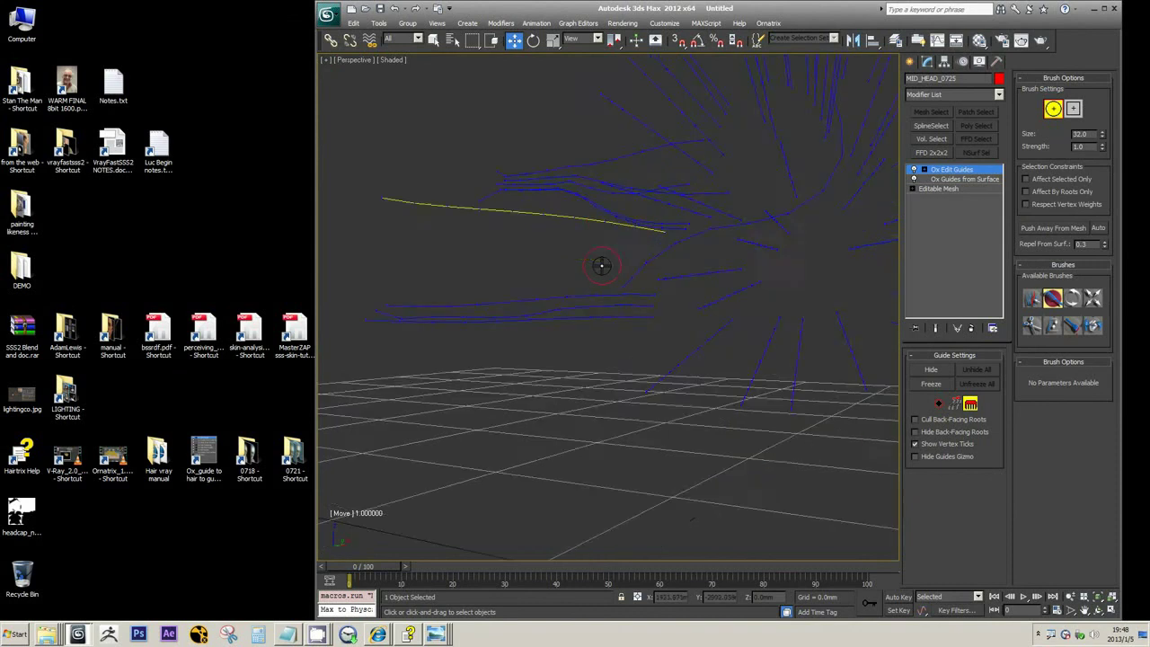
{"action": "mouse_move", "coordinate": [606, 265]}
{"action": "middle_mouse_down", "text": "alt"}
{"action": "mouse_move", "coordinate": [650, 288]}
{"action": "mouse_move", "coordinate": [639, 311]}
{"action": "mouse_move", "coordinate": [516, 333]}
{"action": "middle_mouse_up", "text": "alt"}
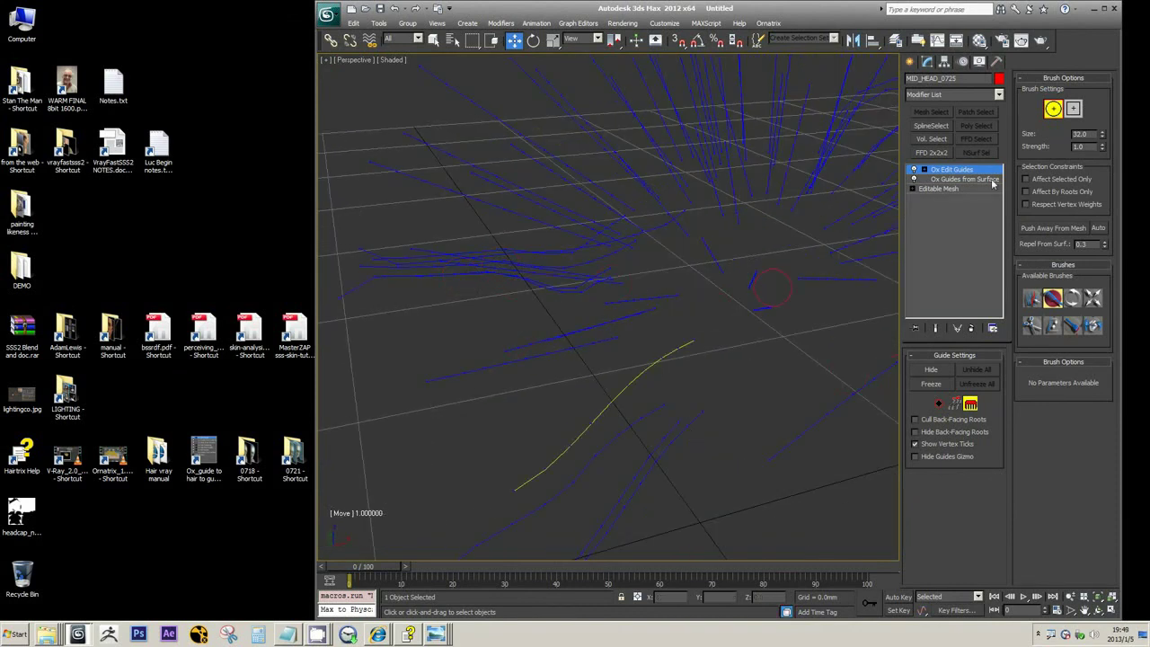
{"action": "left_click", "coordinate": [1033, 297]}
{"action": "left_click", "coordinate": [503, 263]}
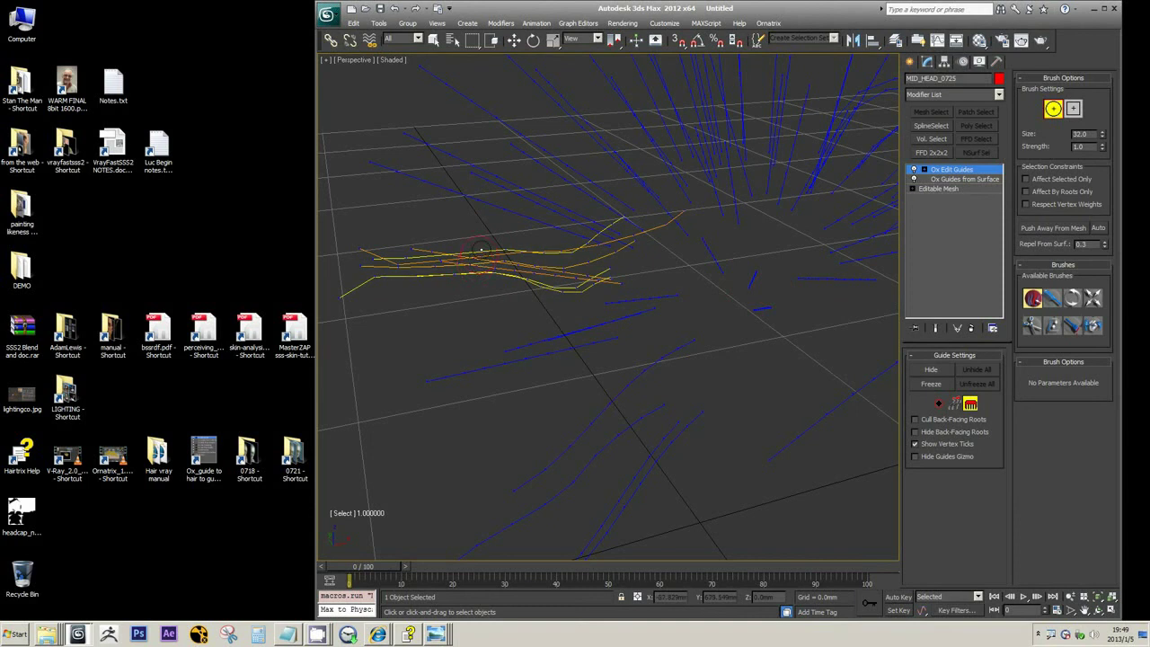